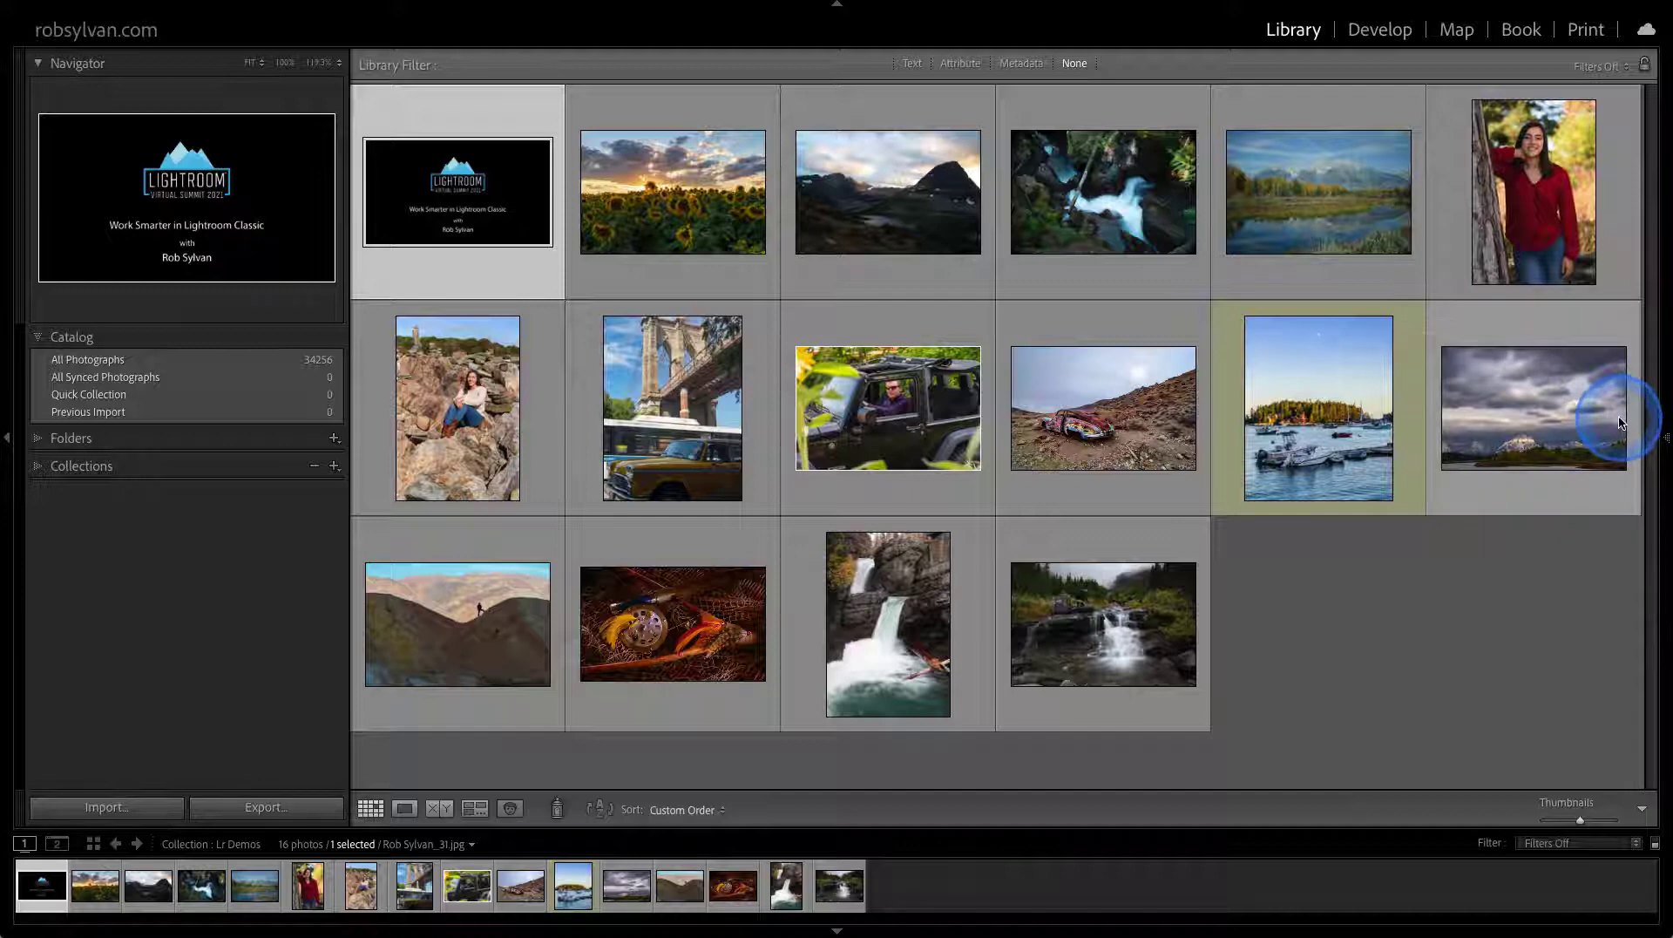
Set the right side panel to Auto Hide from its edge menu
{"action": "mouse_move", "coordinate": [1669, 438]}
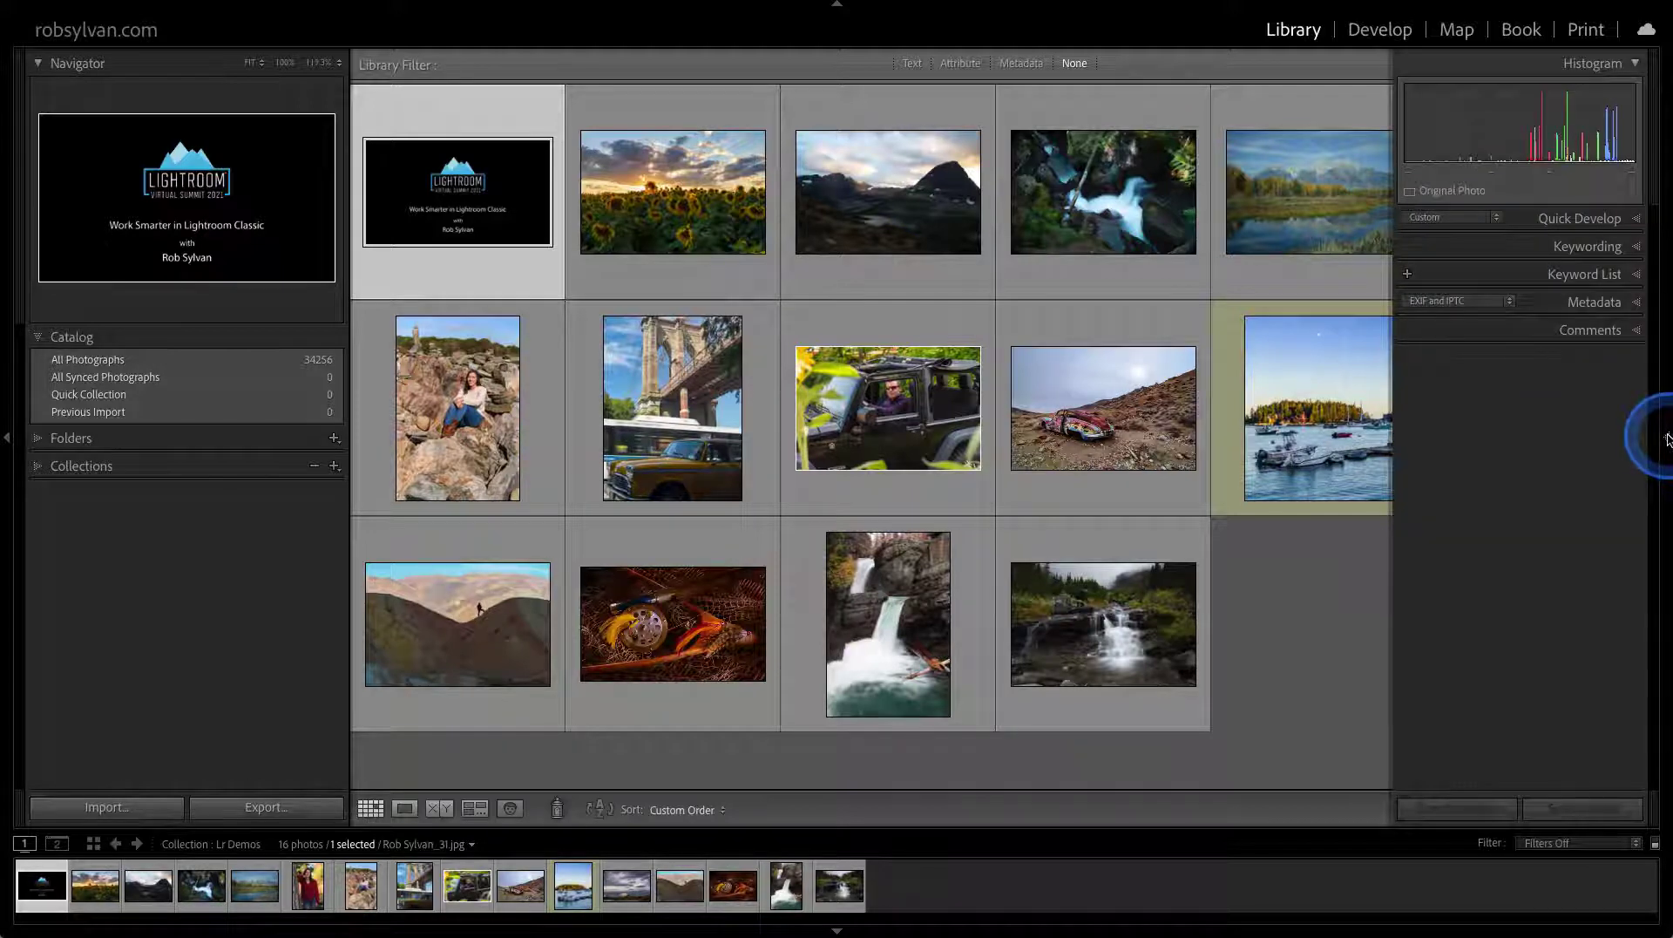
{"action": "right_click", "coordinate": [1668, 422]}
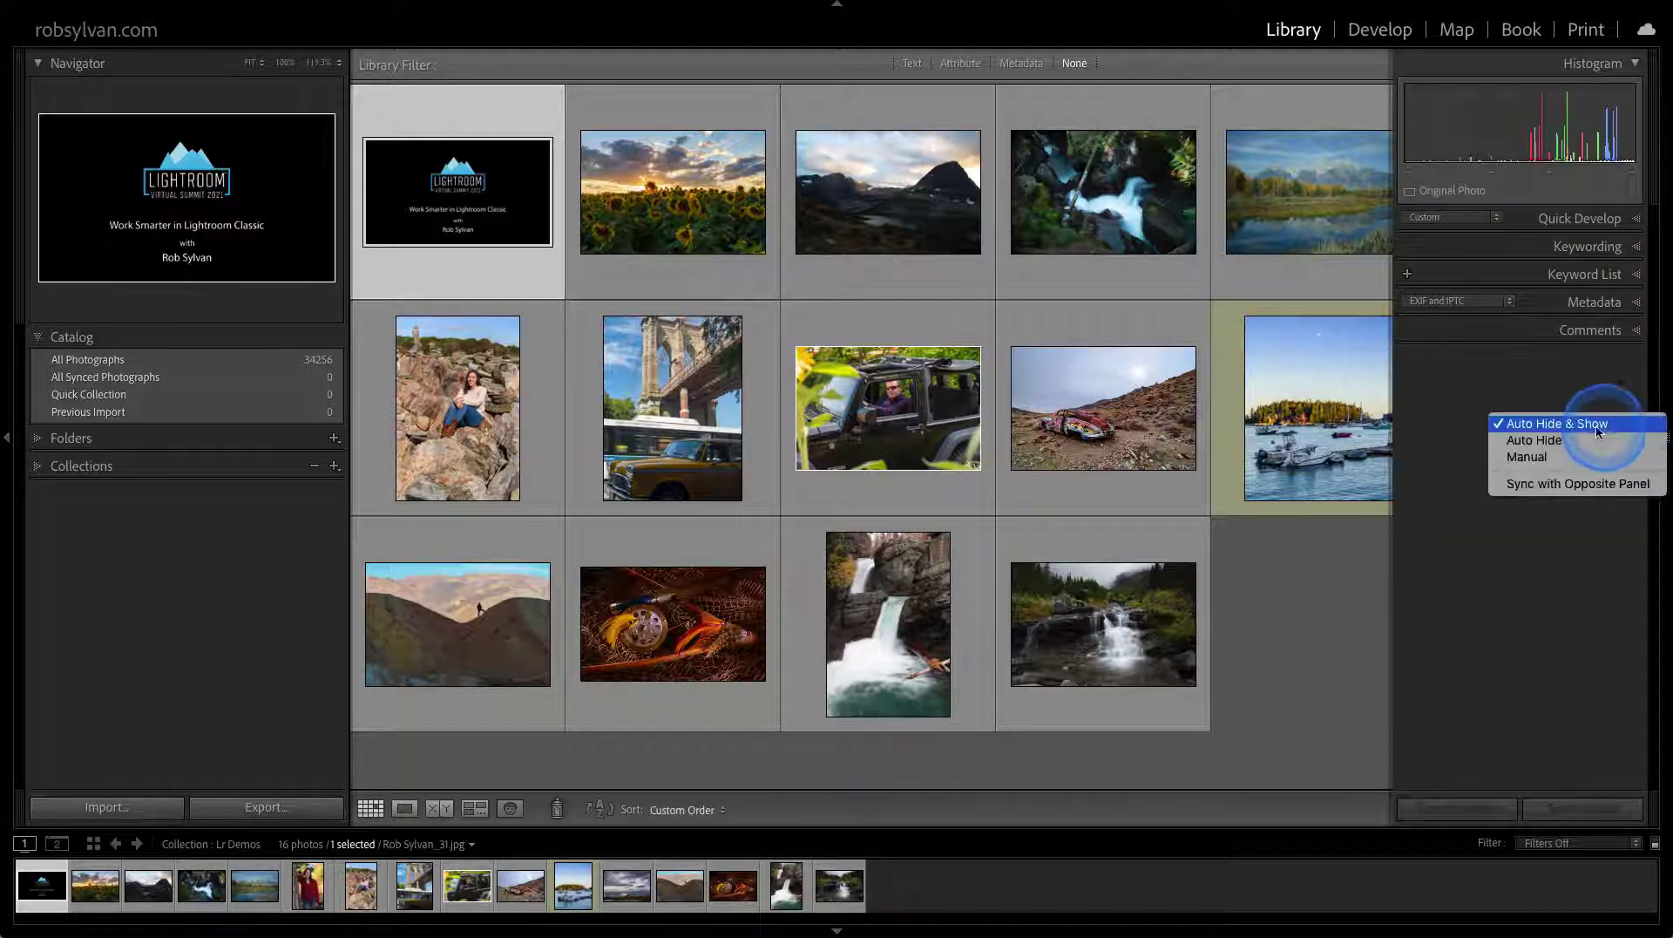
{"action": "left_click", "coordinate": [1525, 442]}
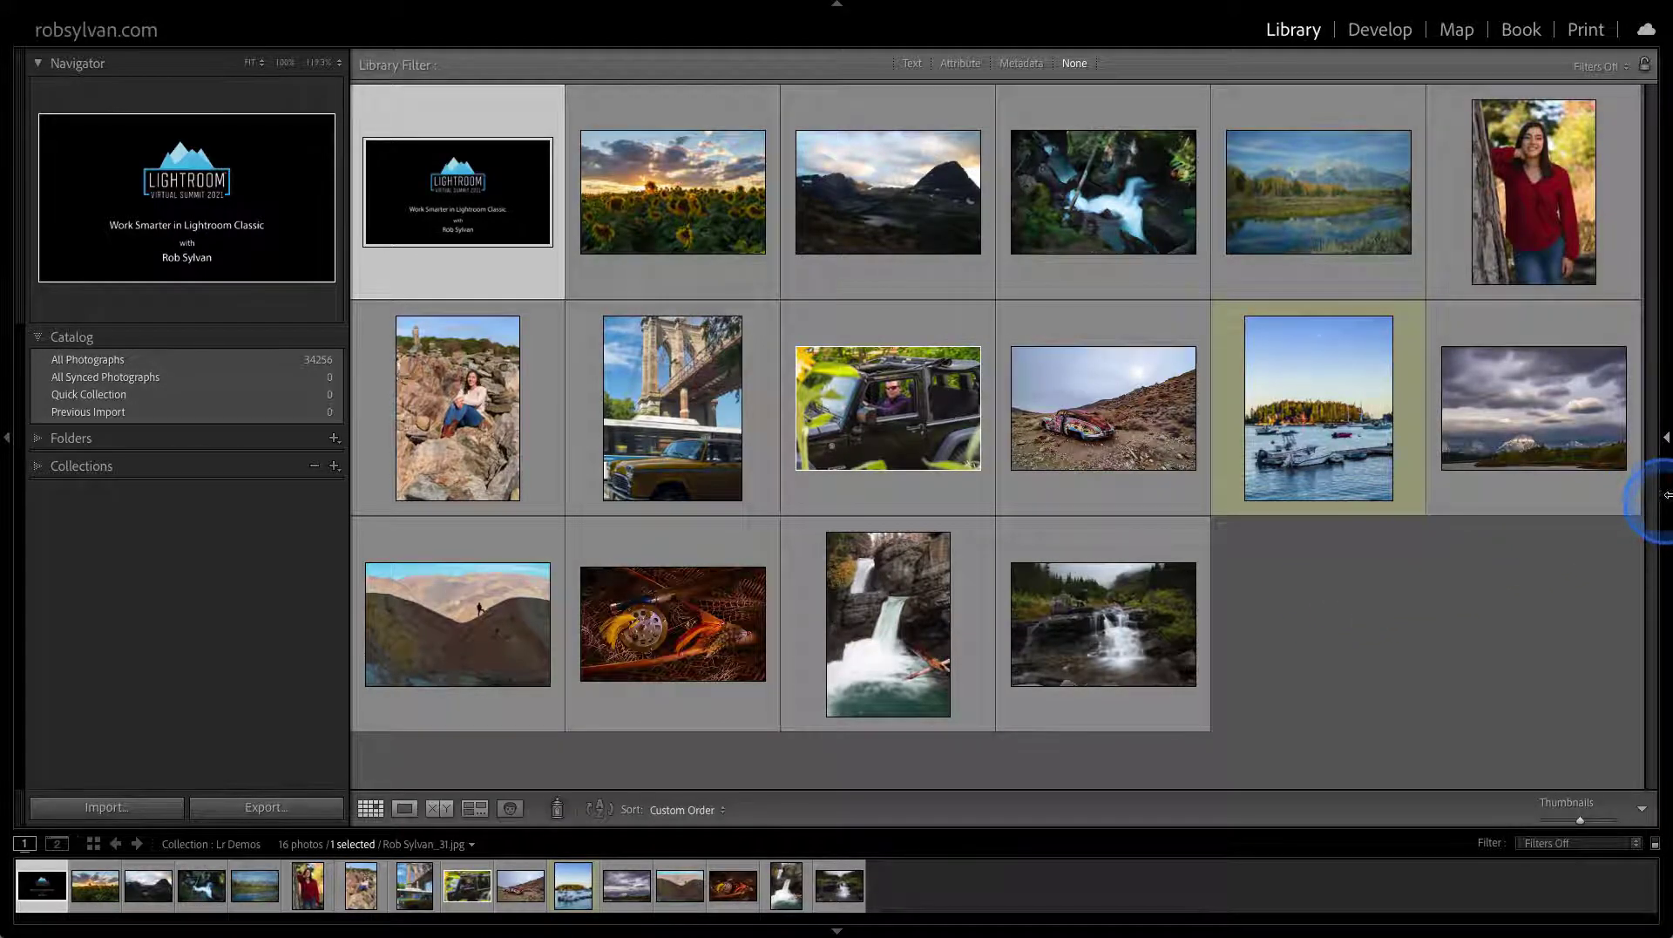
Reopen the right panel from its edge, then expand and collapse the Metadata section
{"action": "left_click", "coordinate": [1666, 493]}
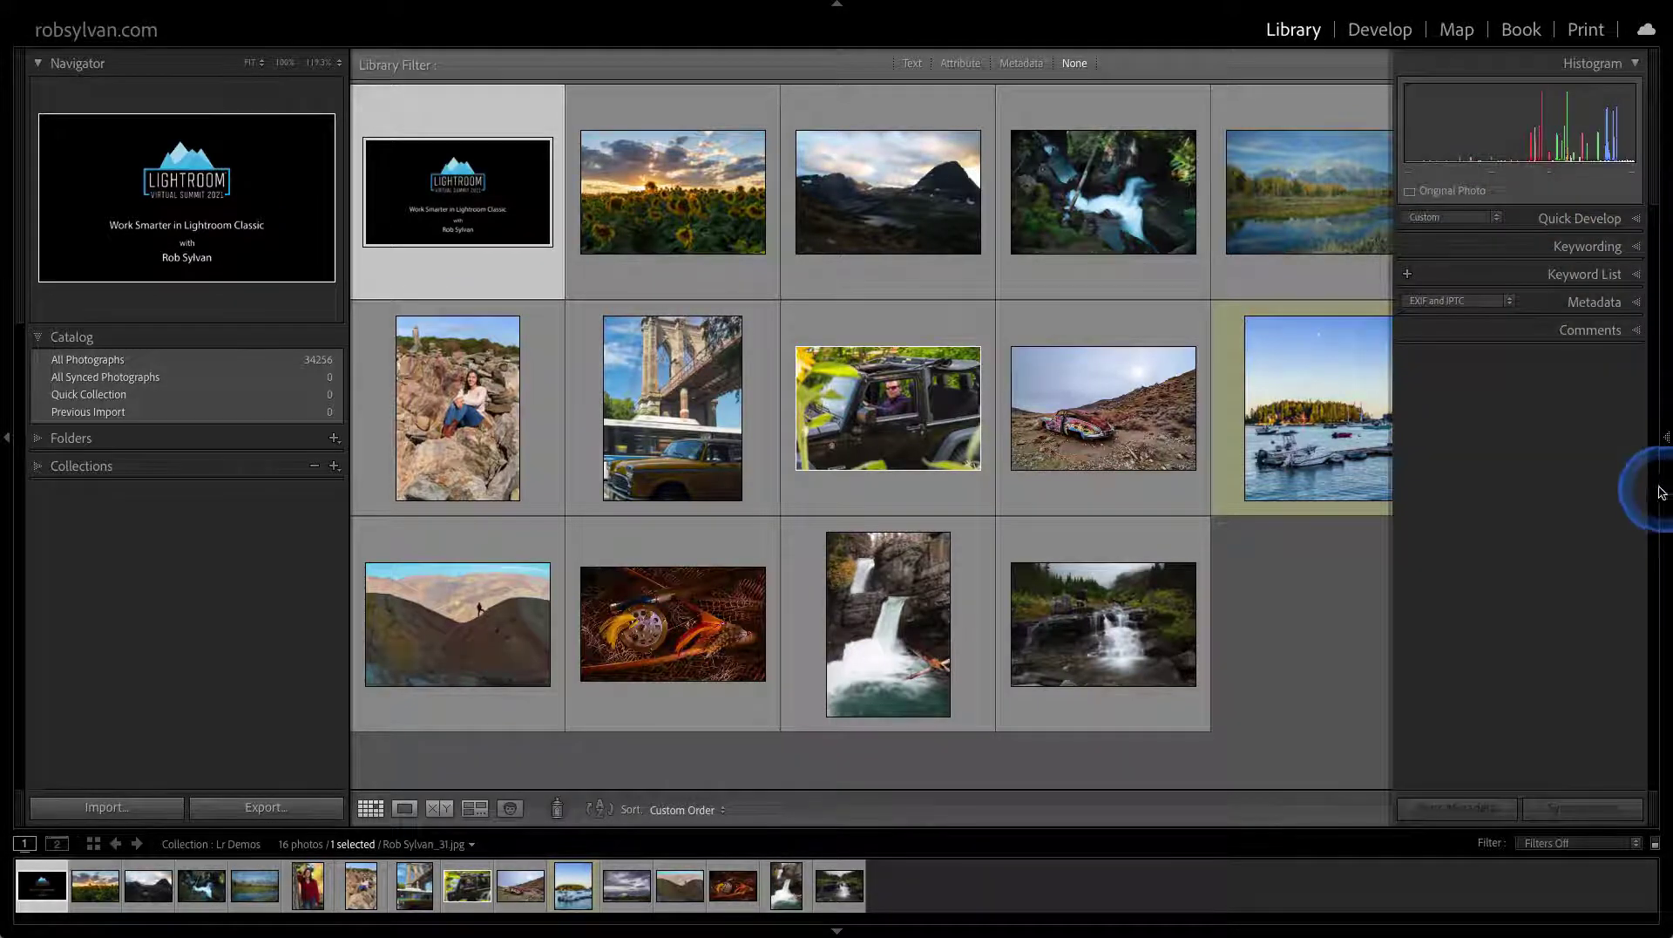
{"action": "left_click", "coordinate": [1594, 301]}
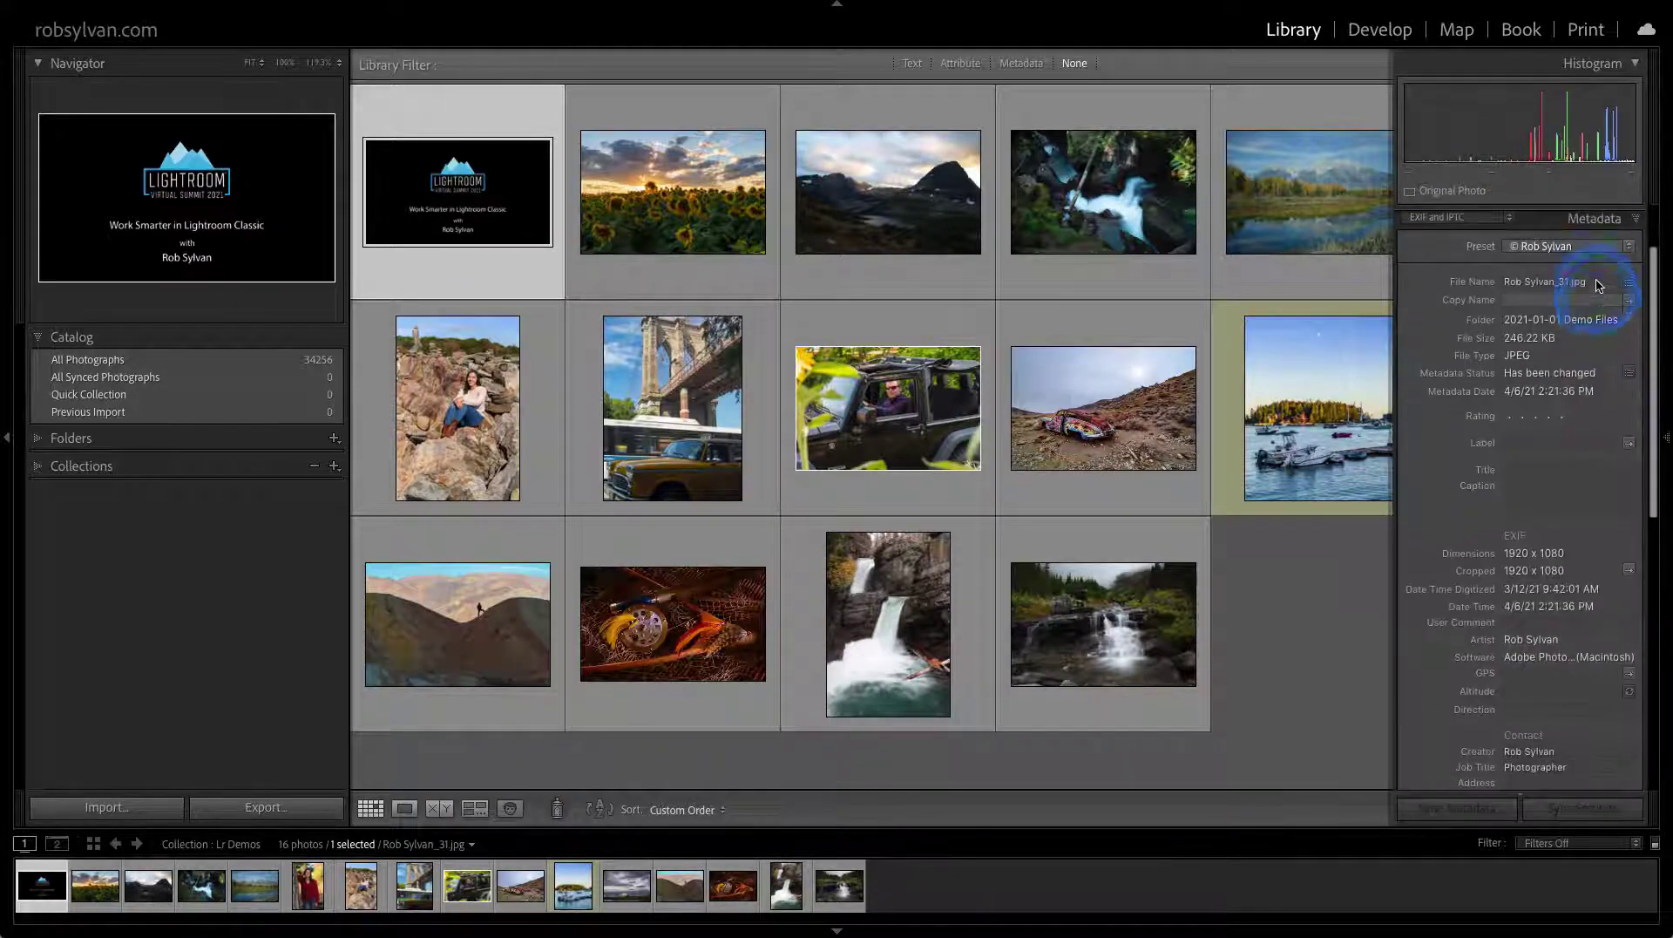
{"action": "left_click", "coordinate": [1596, 220]}
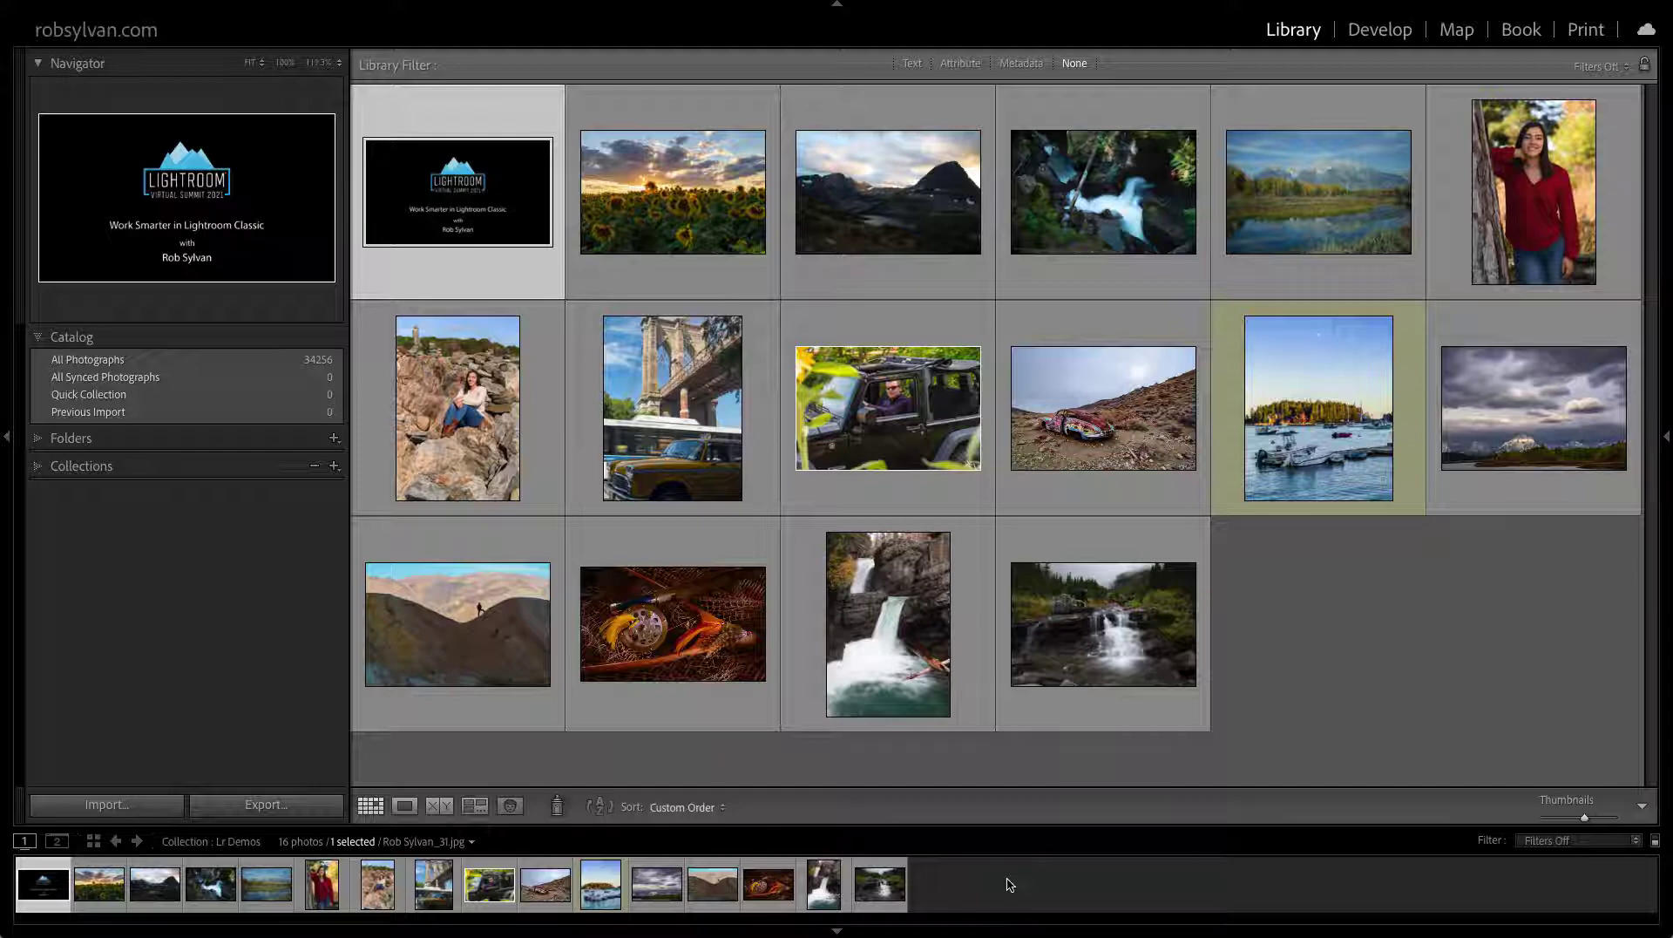
Switch the Grid to expanded cells showing file names, star ratings, badges and index numbers
{"action": "mouse_move", "coordinate": [1000, 881]}
{"action": "left_mouse_down"}
{"action": "mouse_move", "coordinate": [926, 896]}
{"action": "mouse_move", "coordinate": [876, 932]}
{"action": "mouse_move", "coordinate": [931, 866]}
{"action": "mouse_move", "coordinate": [809, 856]}
{"action": "mouse_move", "coordinate": [800, 808]}
{"action": "left_mouse_up"}
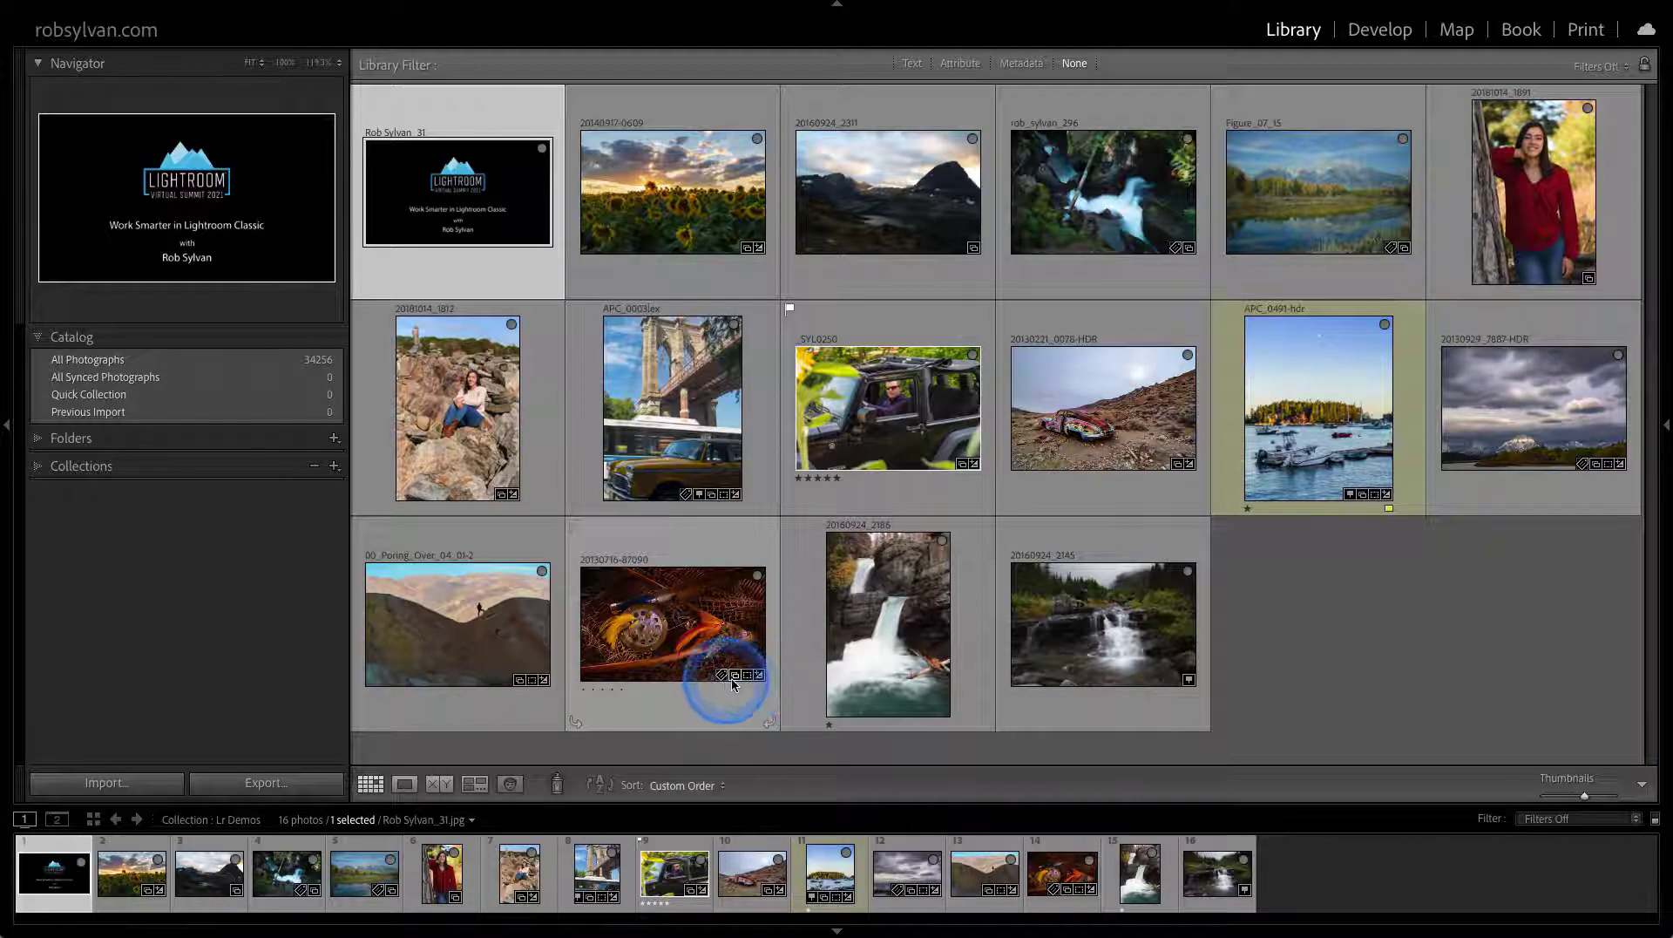
Check a photo's collections via its badge, then select the jeep photo in the filmstrip
{"action": "left_click", "coordinate": [734, 676]}
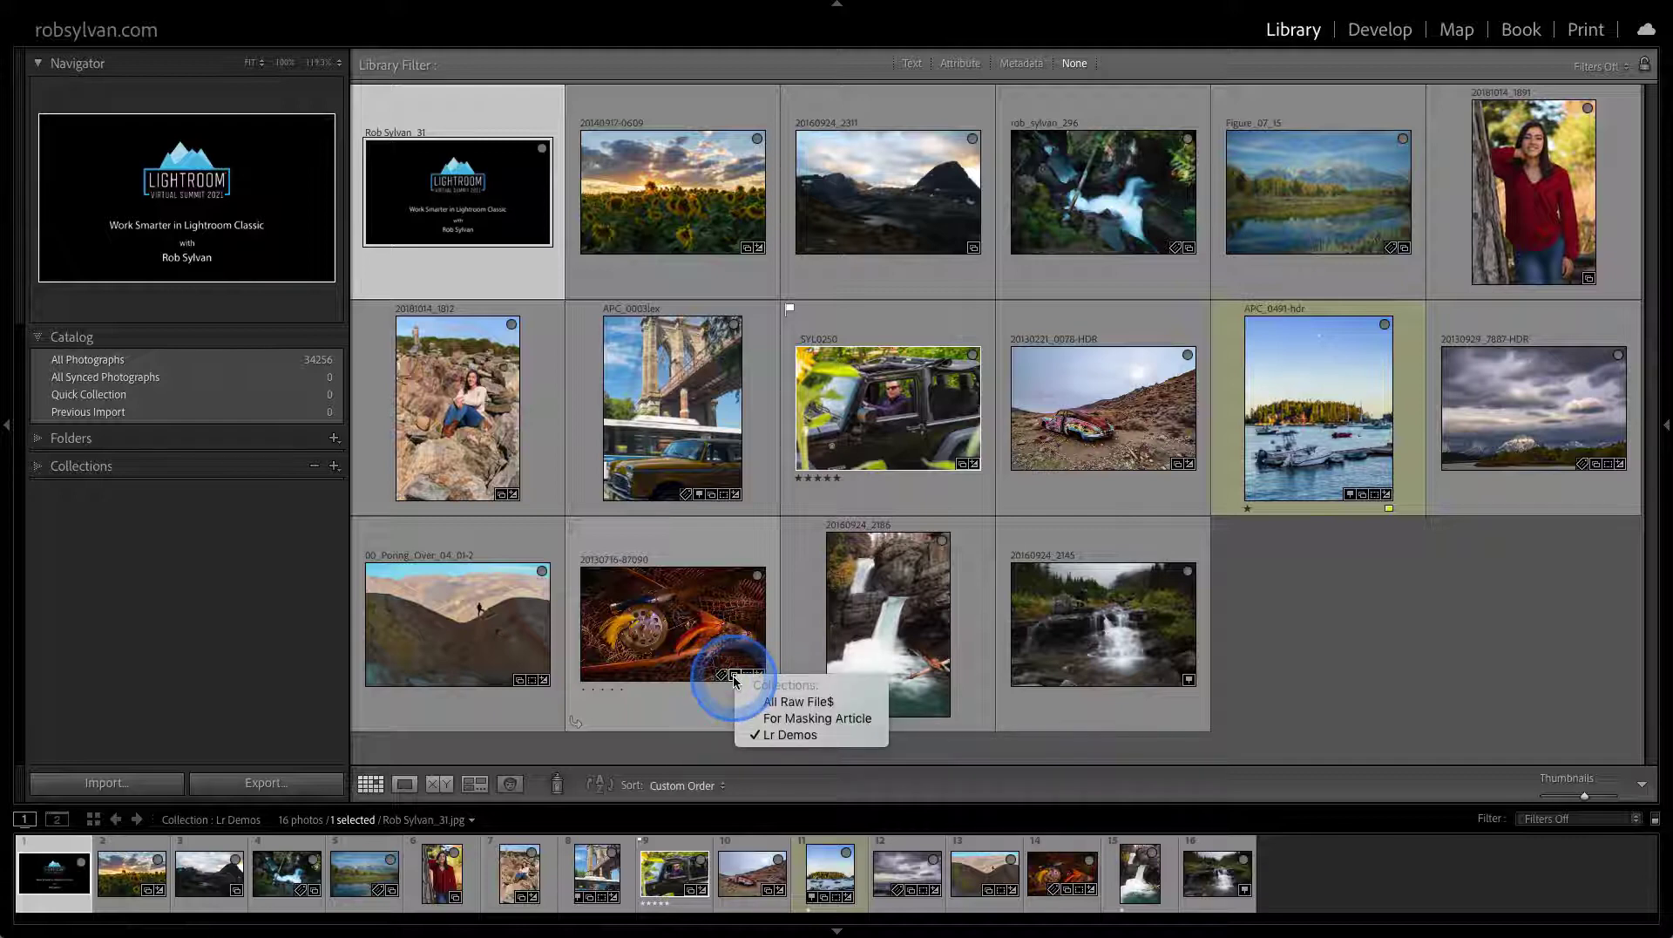
{"action": "left_click", "coordinate": [735, 678]}
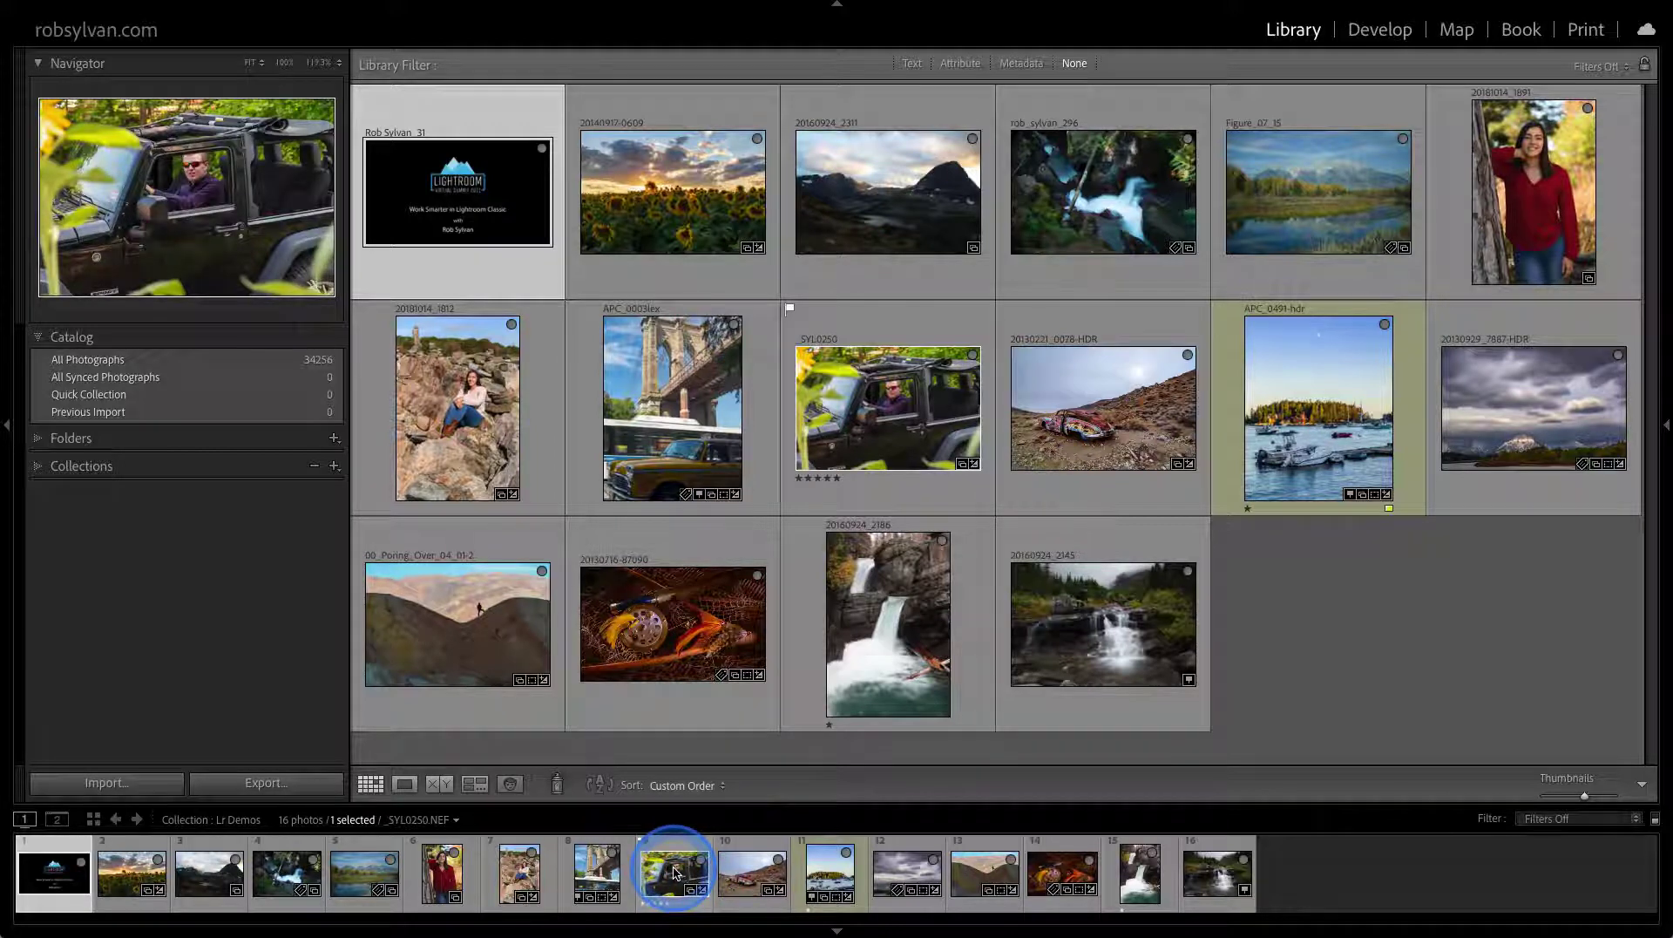
{"action": "right_click", "coordinate": [673, 873]}
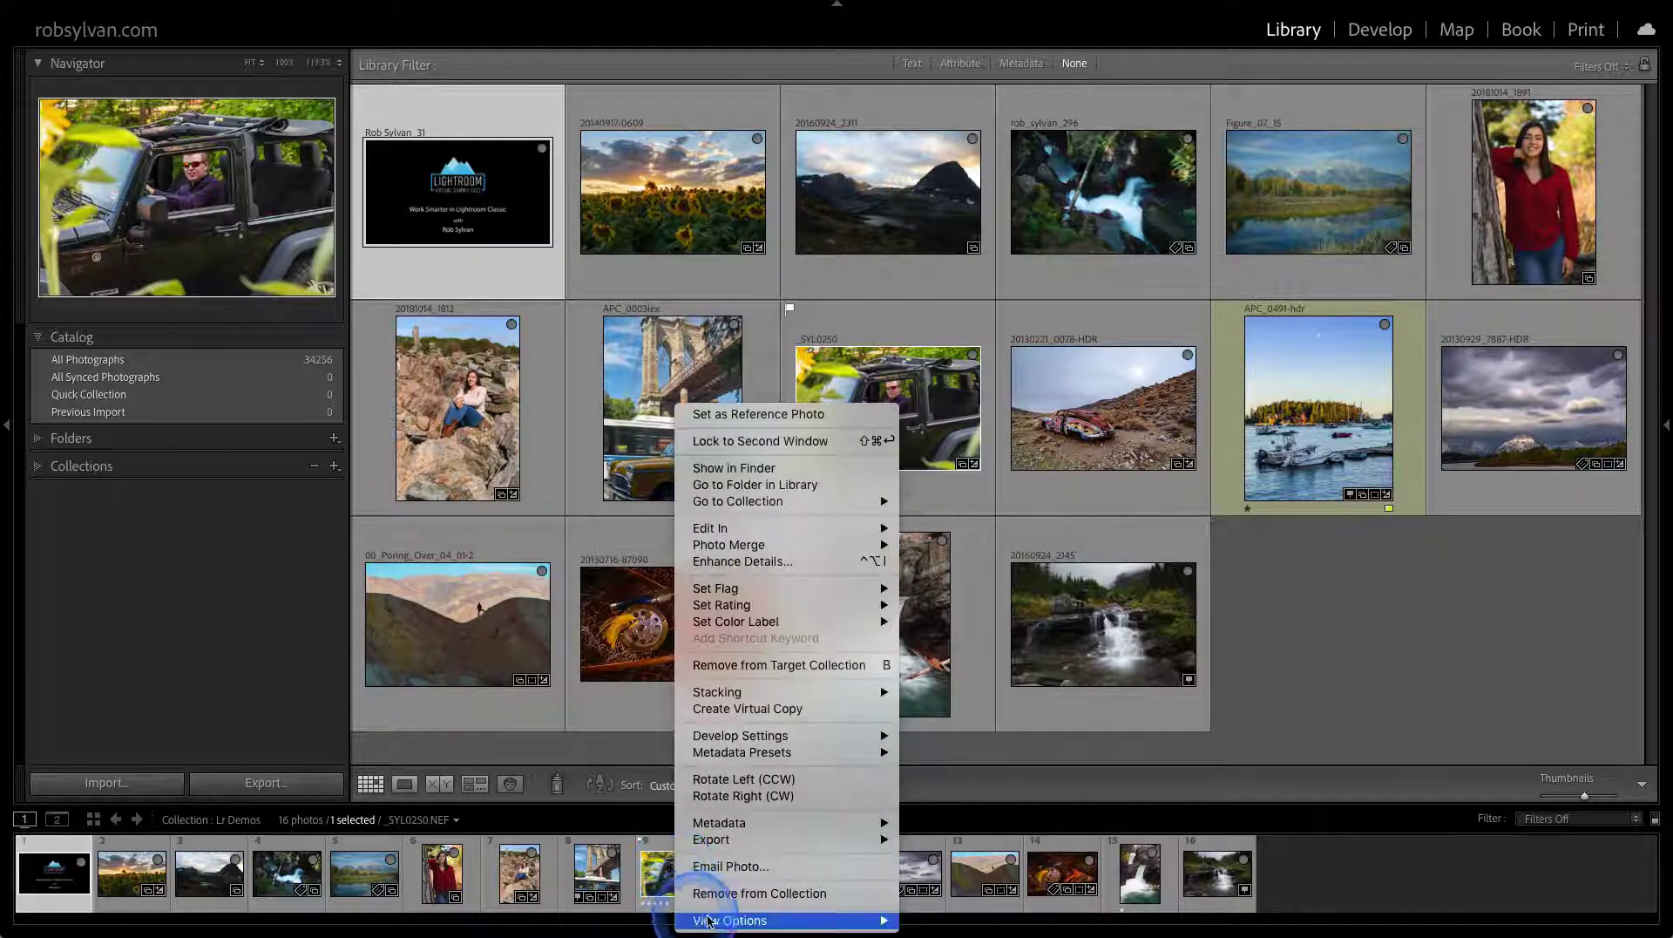
{"action": "mouse_move", "coordinate": [723, 920]}
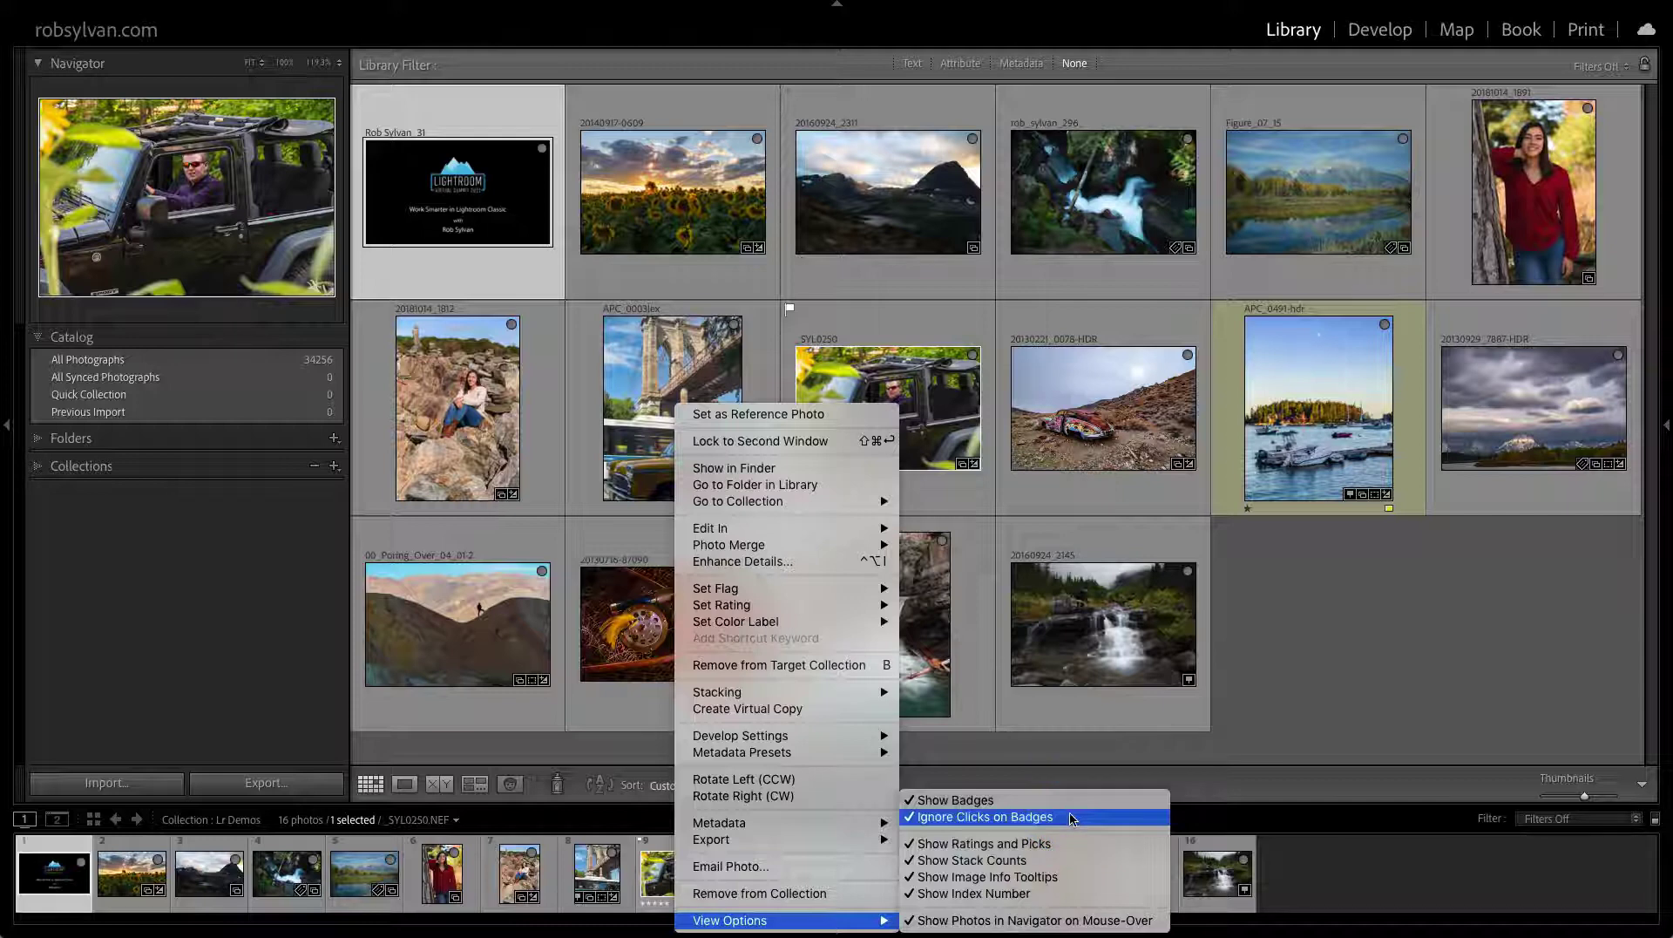
{"action": "left_click", "coordinate": [649, 874]}
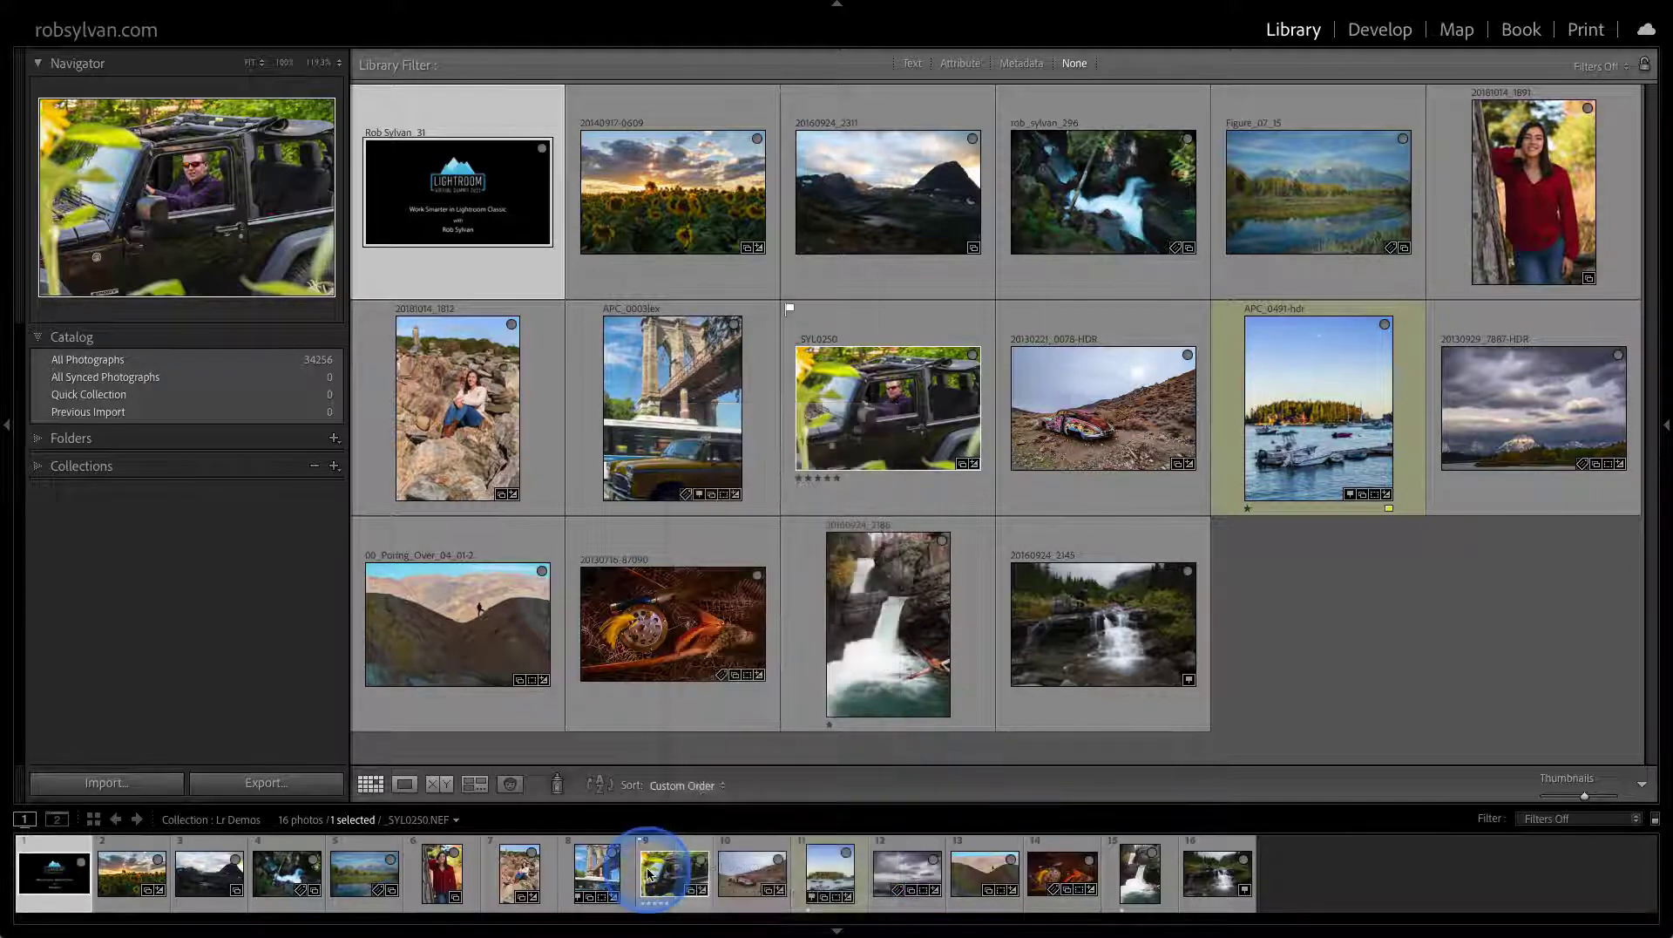
{"action": "left_click", "coordinate": [673, 880]}
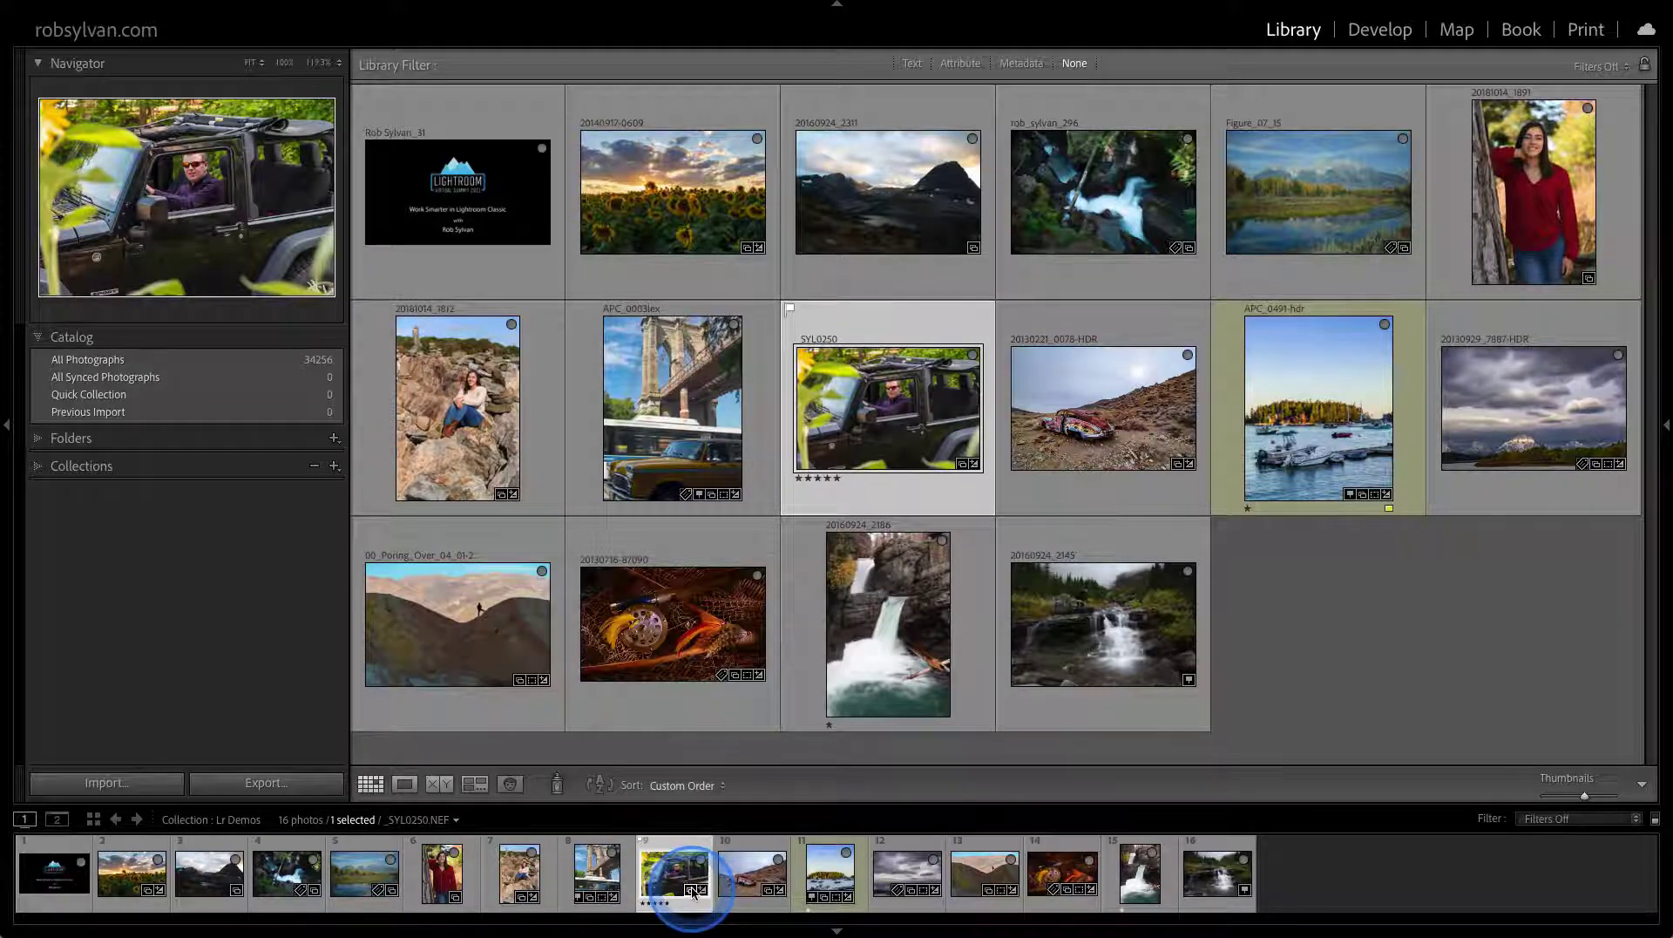
{"action": "left_click", "coordinate": [675, 884]}
{"action": "left_click", "coordinate": [673, 874]}
Turn off Show Badges in the filmstrip's View Options
{"action": "right_click", "coordinate": [674, 874]}
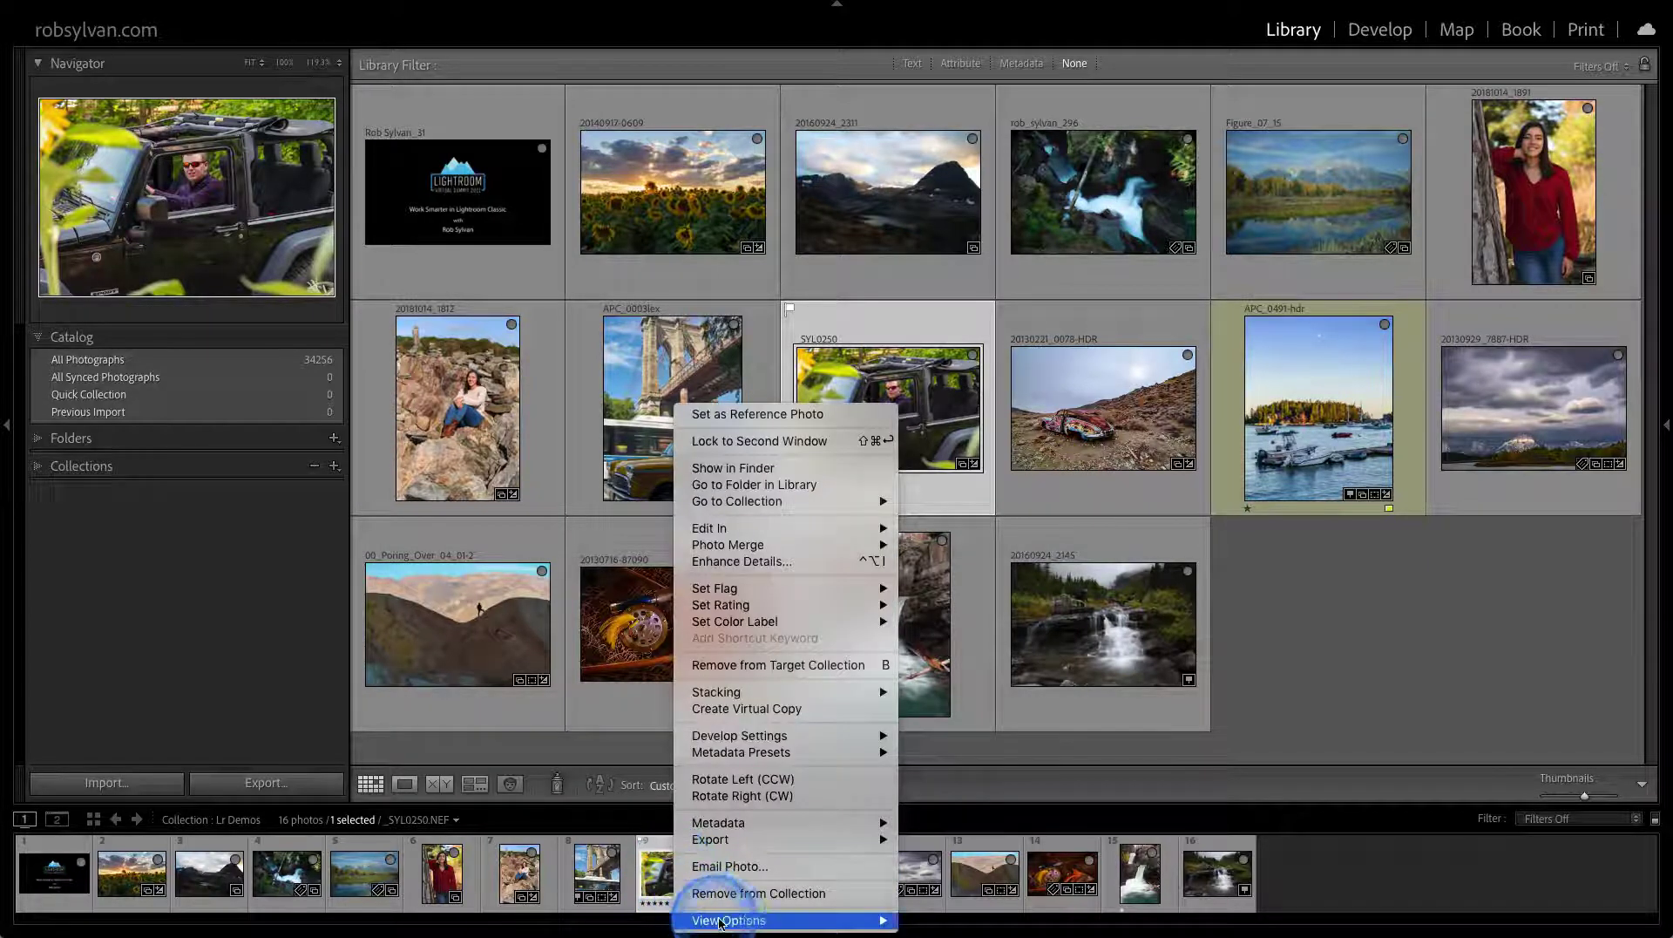
{"action": "mouse_move", "coordinate": [788, 920]}
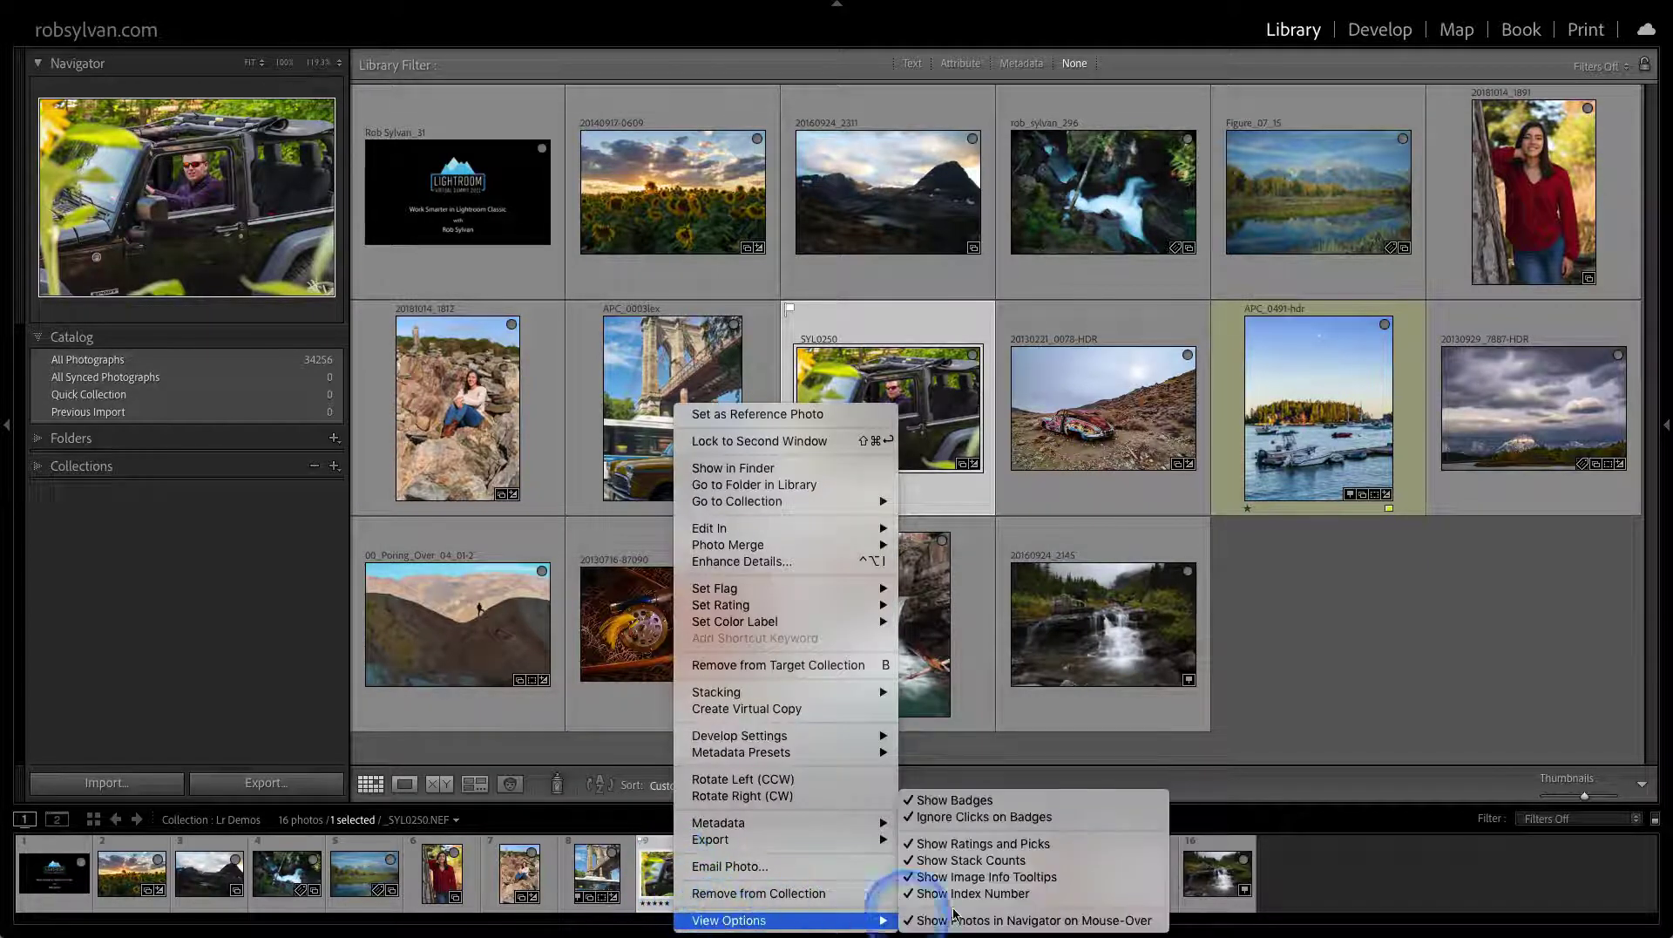
{"action": "left_click", "coordinate": [972, 802]}
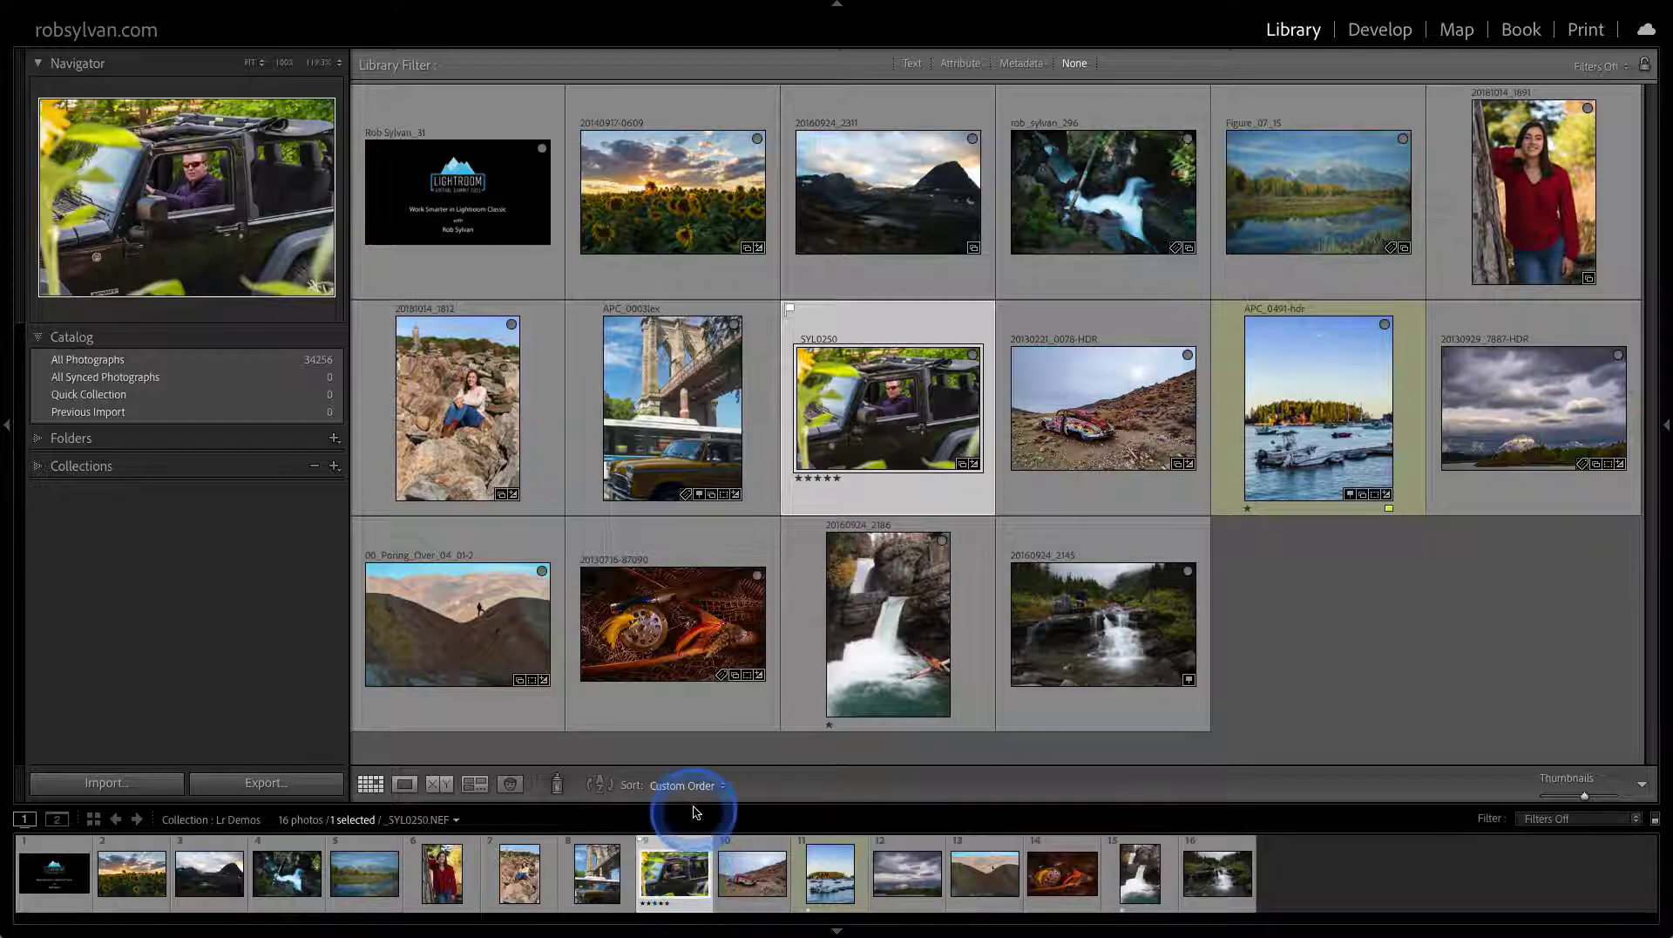
Shrink the filmstrip, select the 20160924_2145 waterfall photo, and start an import
{"action": "left_click_drag", "start_coordinate": [691, 803], "coordinate": [694, 811]}
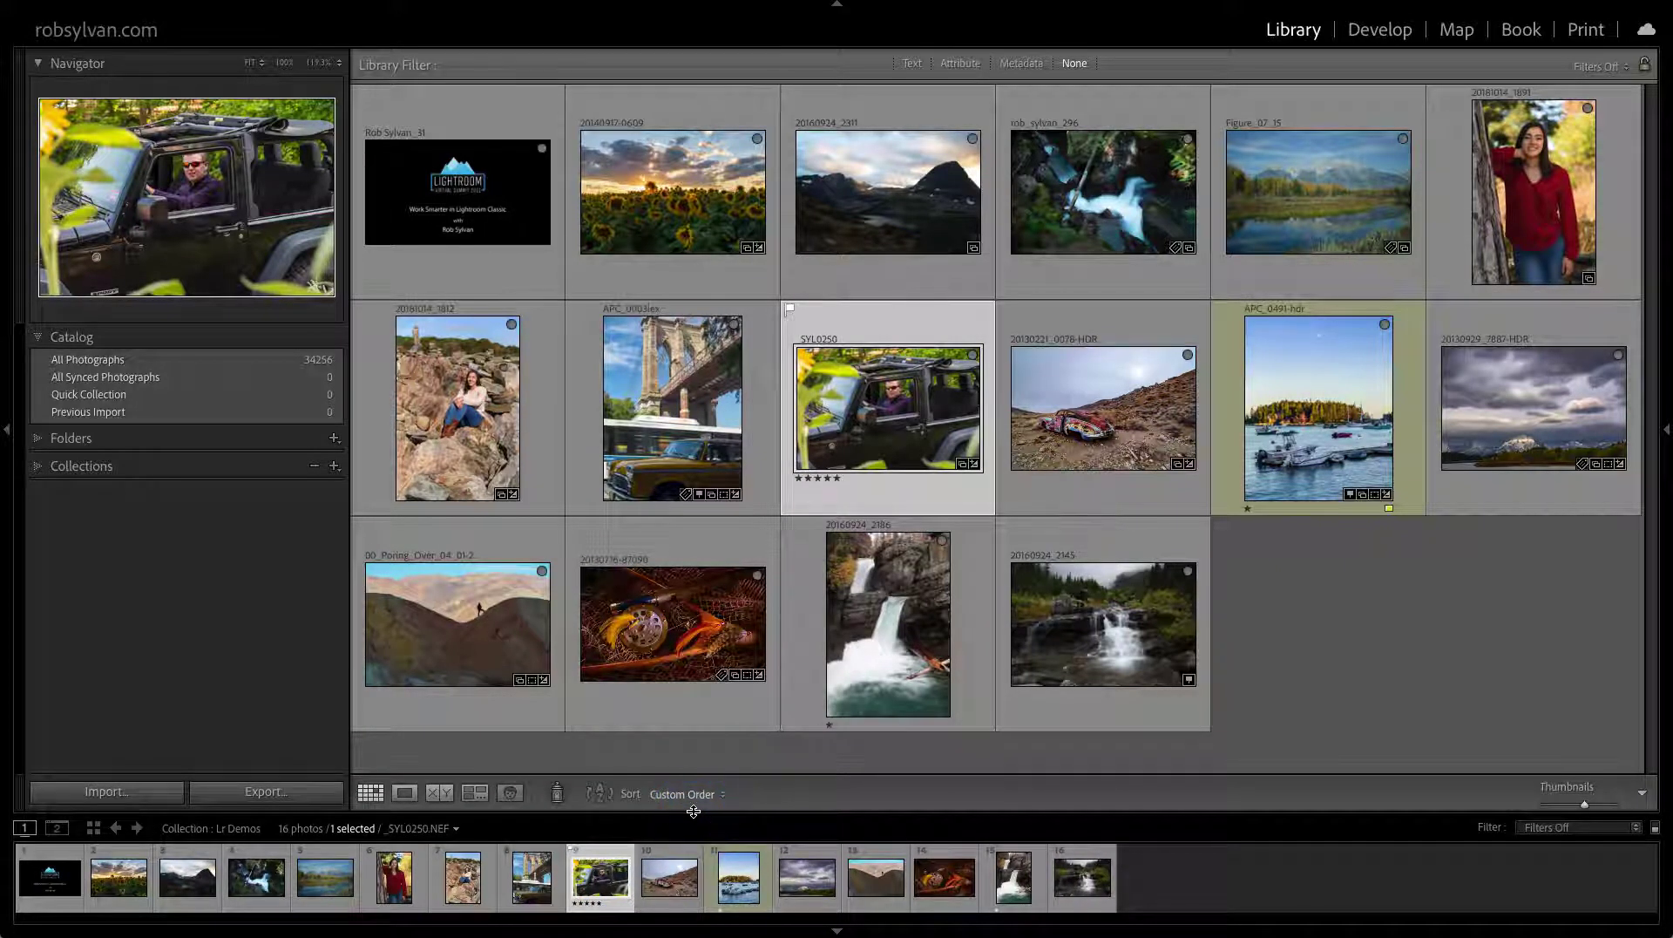
{"action": "left_click_drag", "start_coordinate": [693, 811], "coordinate": [695, 835]}
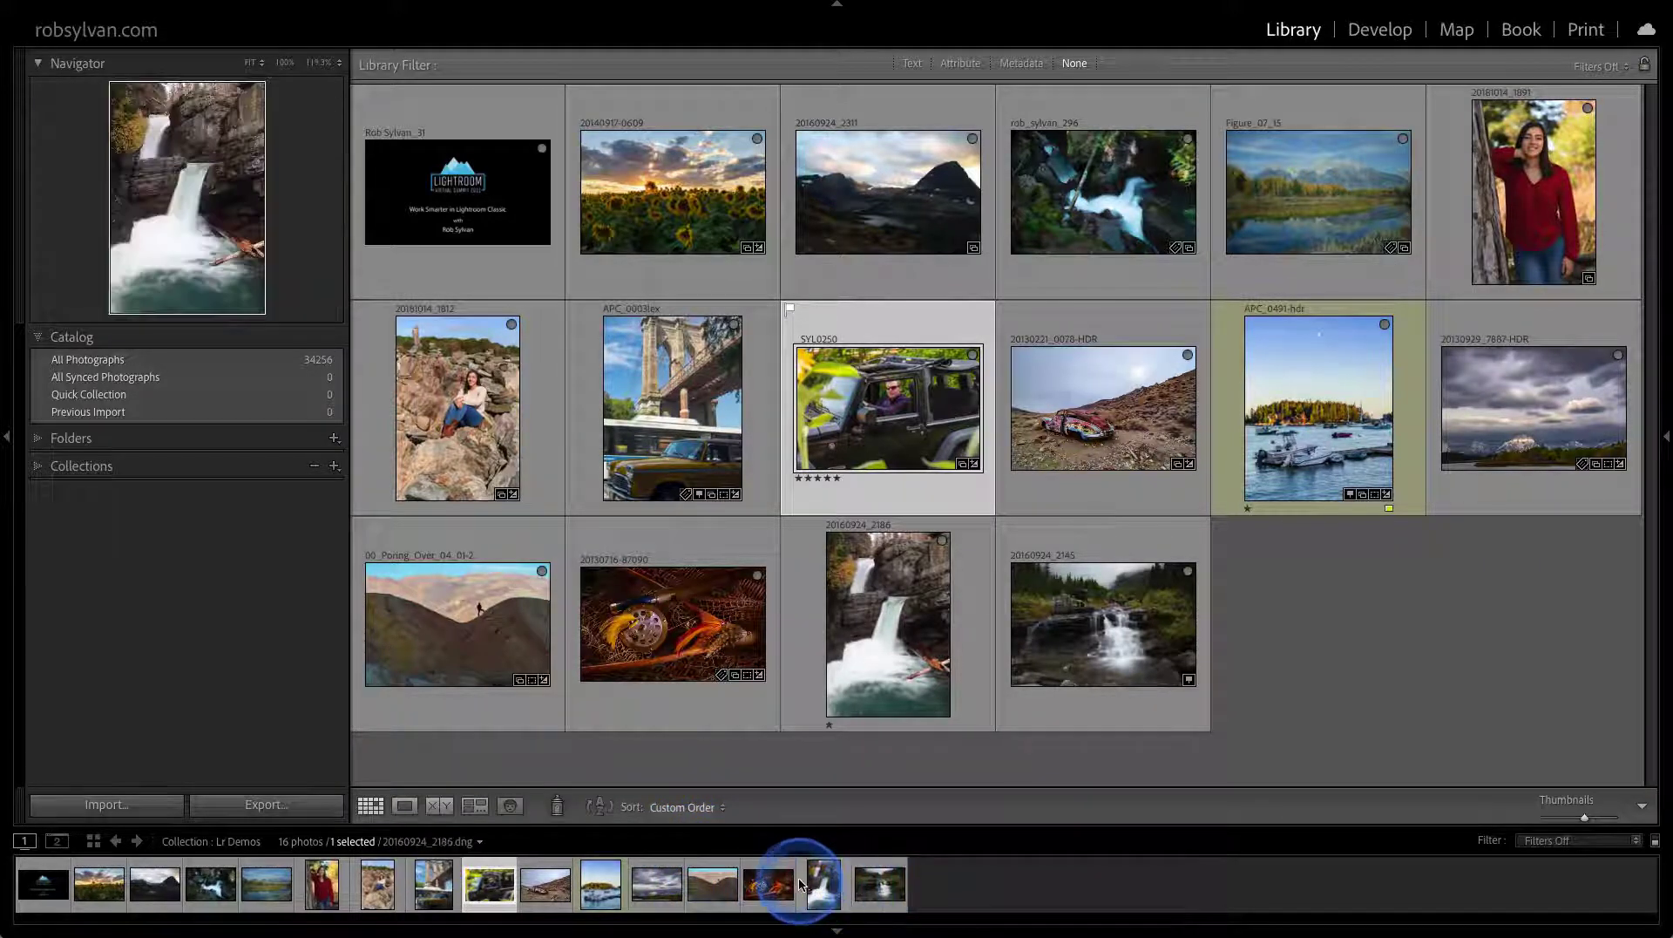
{"action": "left_click", "coordinate": [863, 885]}
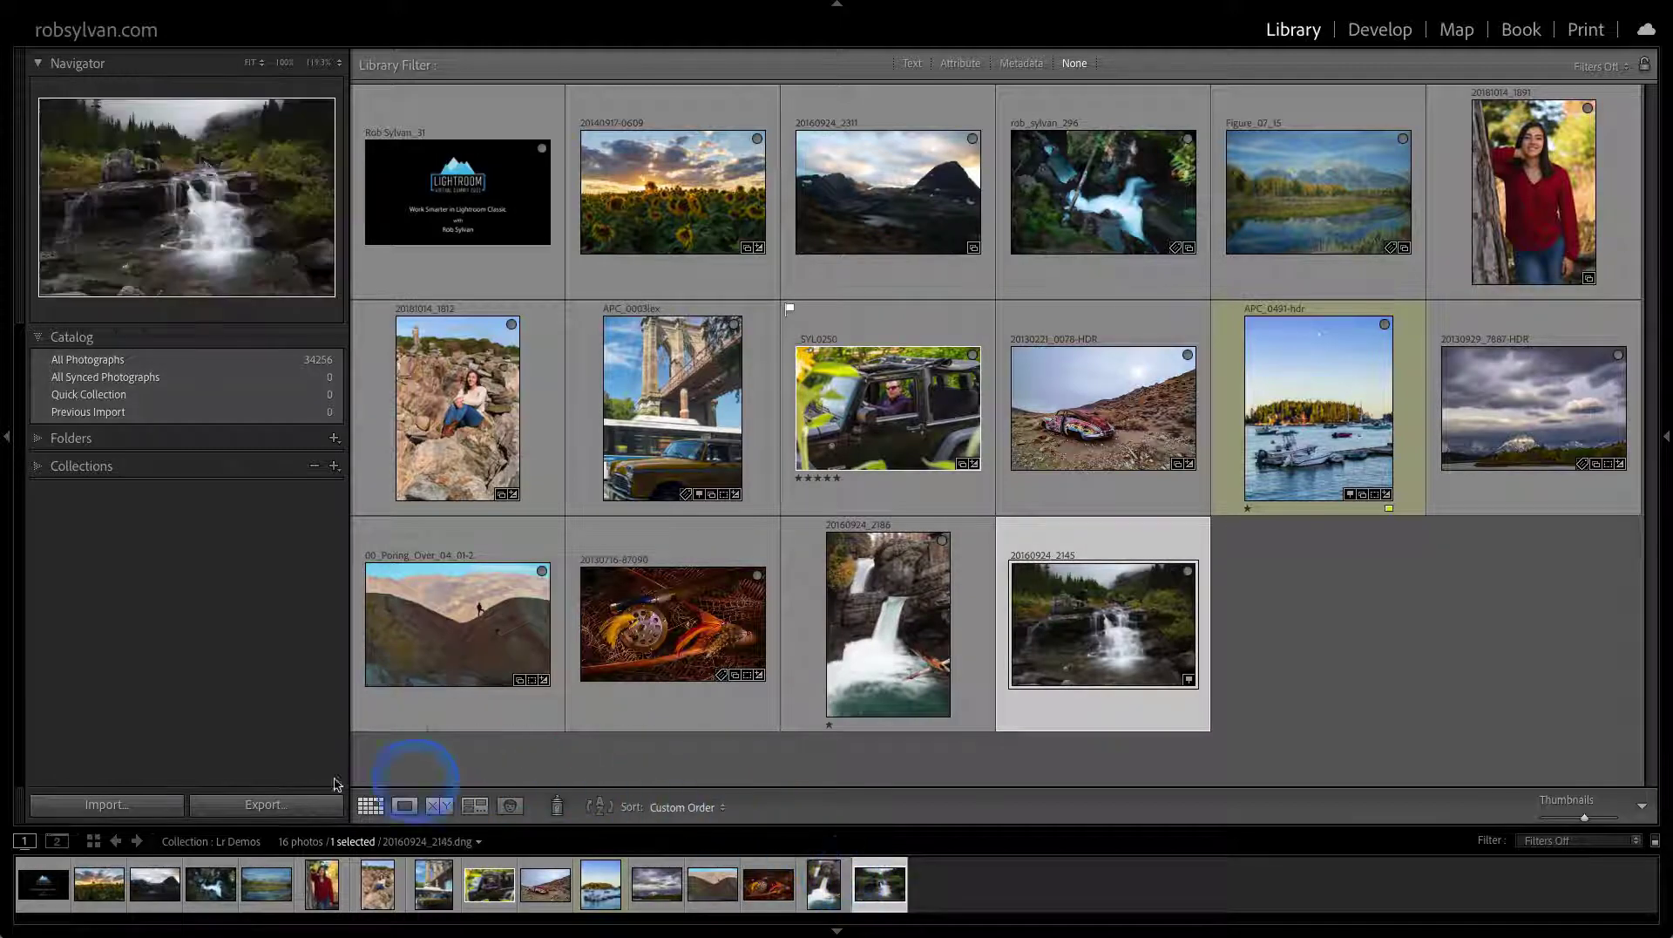
{"action": "left_click", "coordinate": [105, 807]}
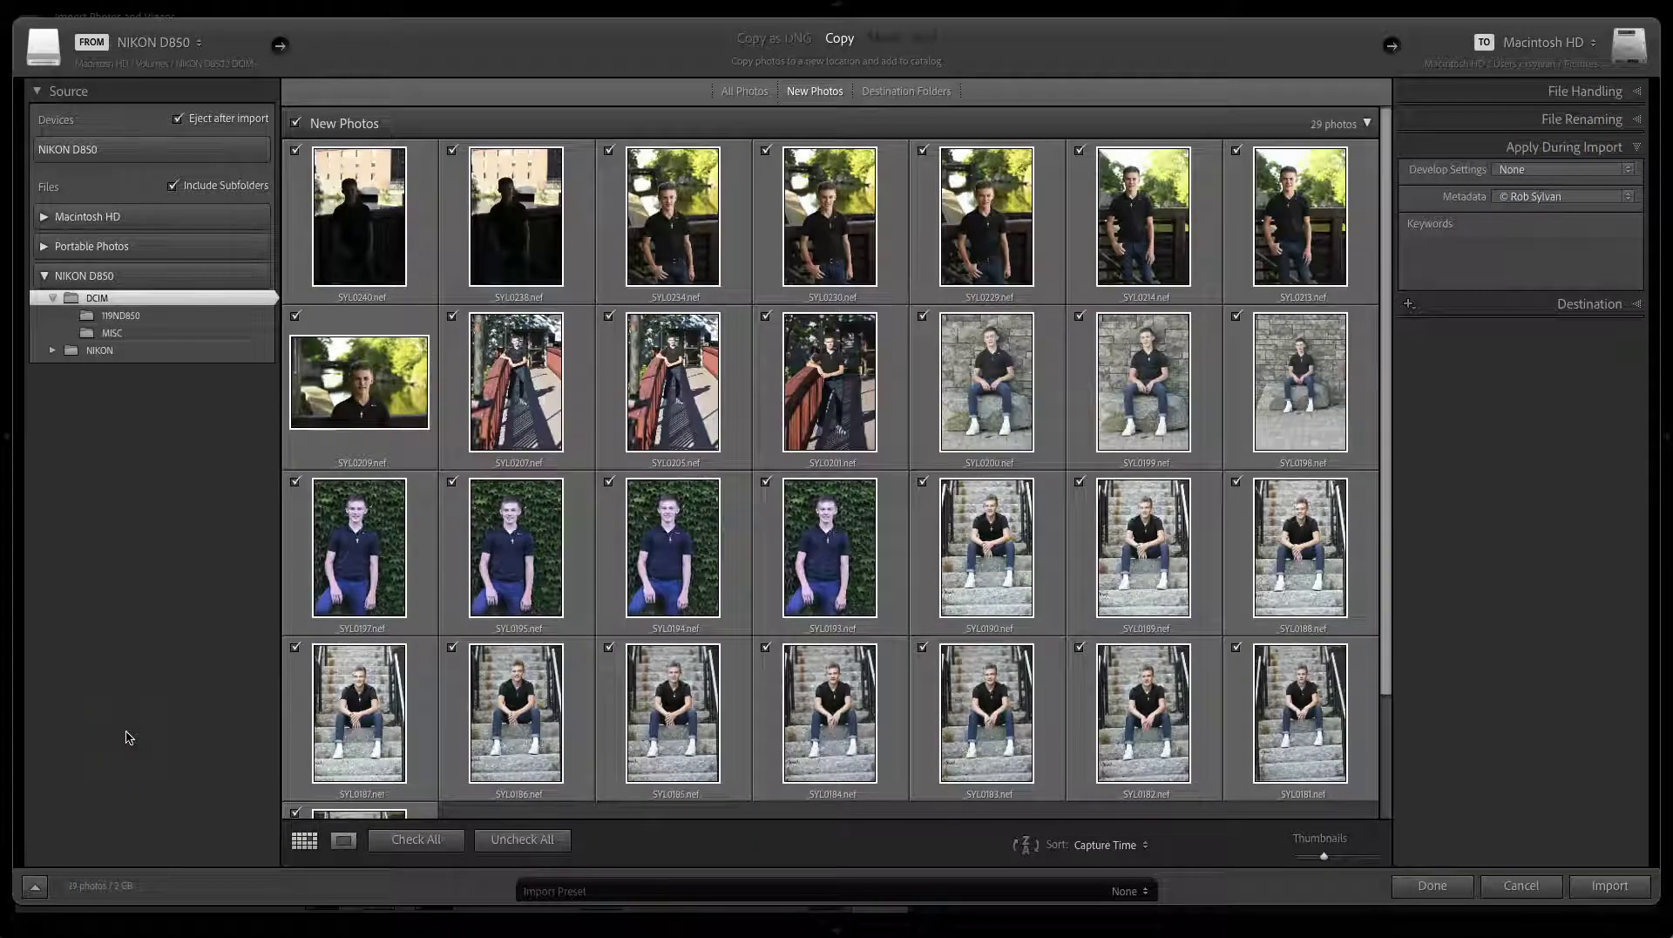
{"action": "mouse_move", "coordinate": [132, 713]}
{"action": "left_mouse_down"}
{"action": "mouse_move", "coordinate": [159, 669]}
{"action": "mouse_move", "coordinate": [138, 343]}
{"action": "mouse_move", "coordinate": [160, 496]}
{"action": "left_mouse_up"}
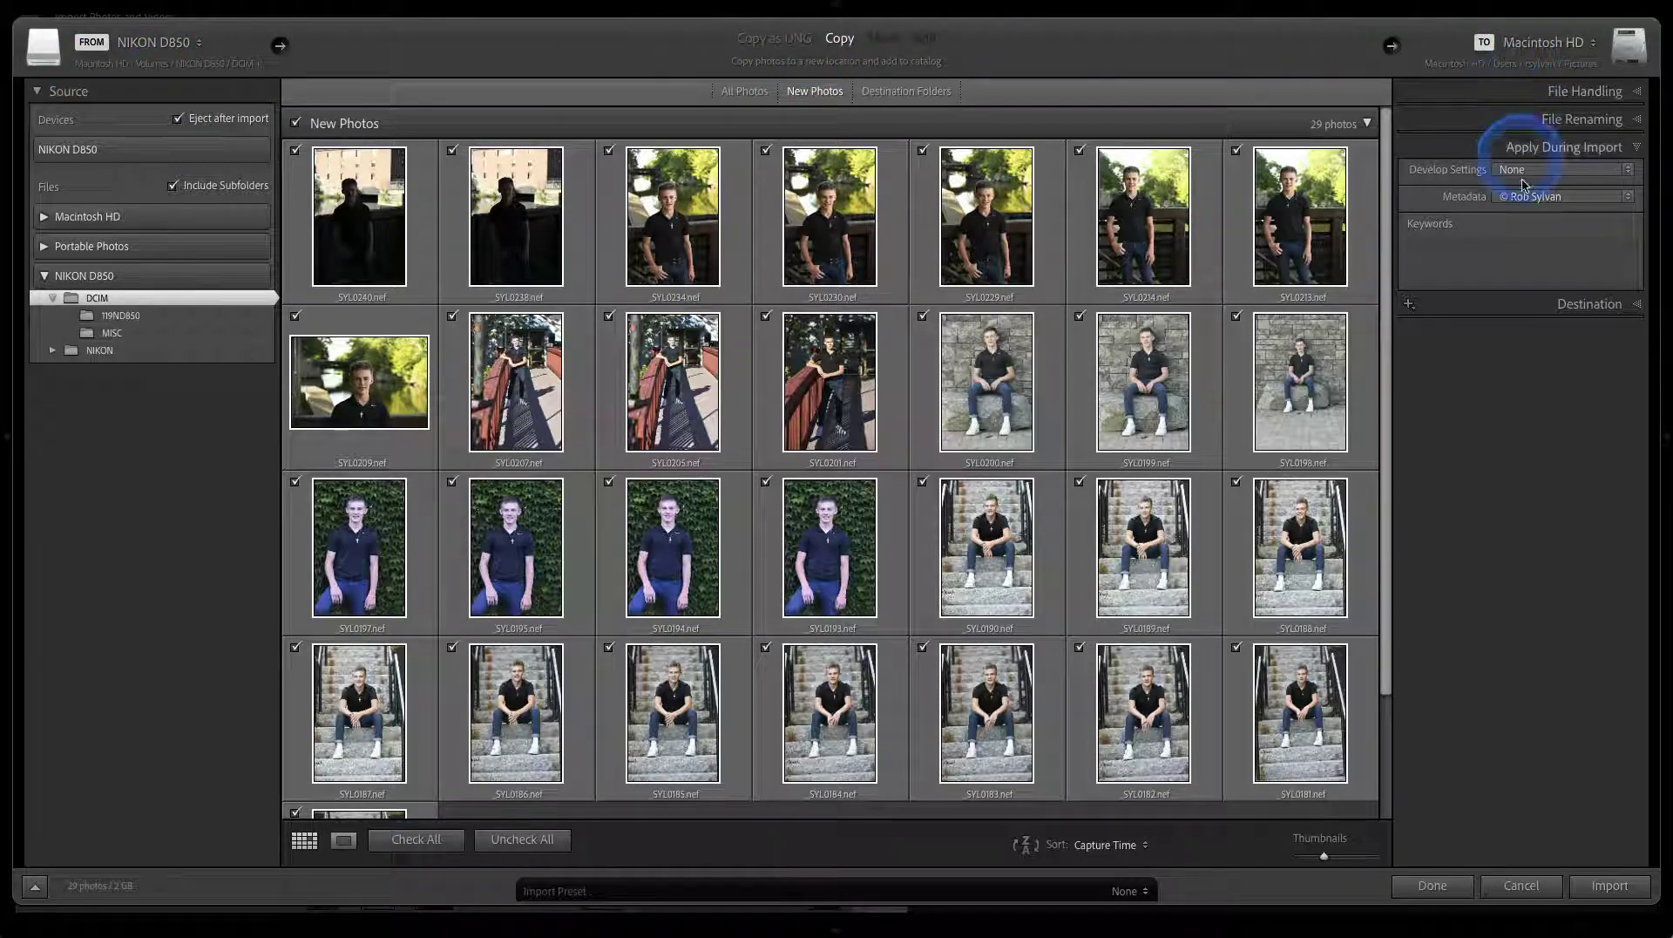
Expand the Destination panel and unfold the Pictures folder tree down to 2021
{"action": "left_click", "coordinate": [1547, 305]}
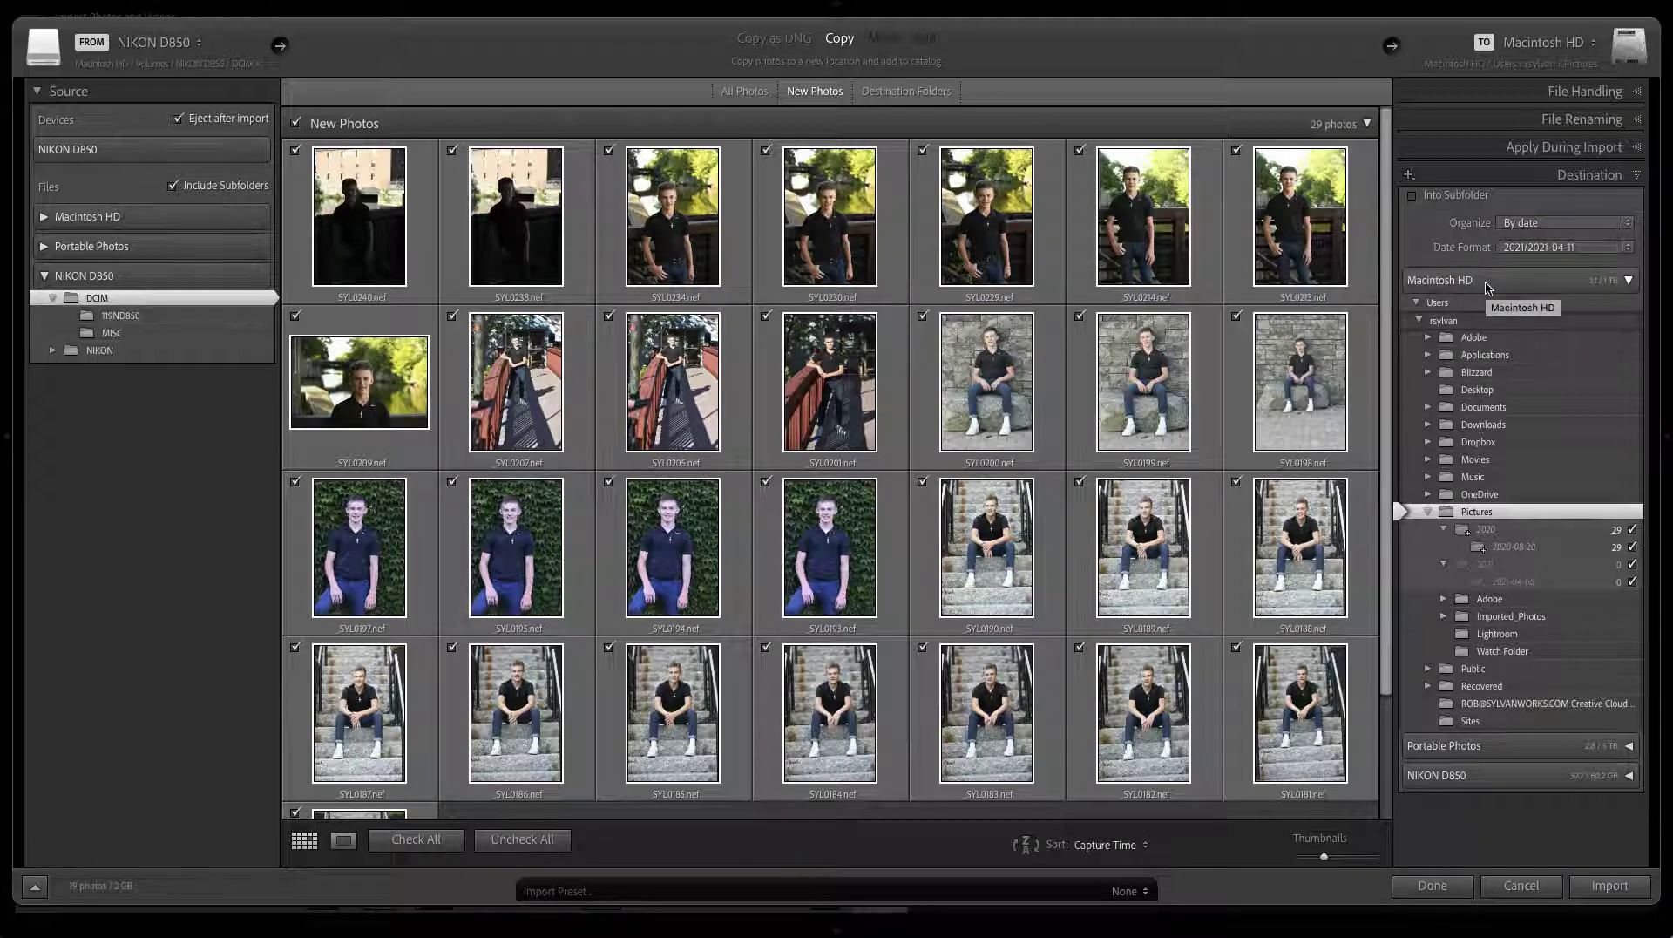
{"action": "left_click", "coordinate": [1485, 288]}
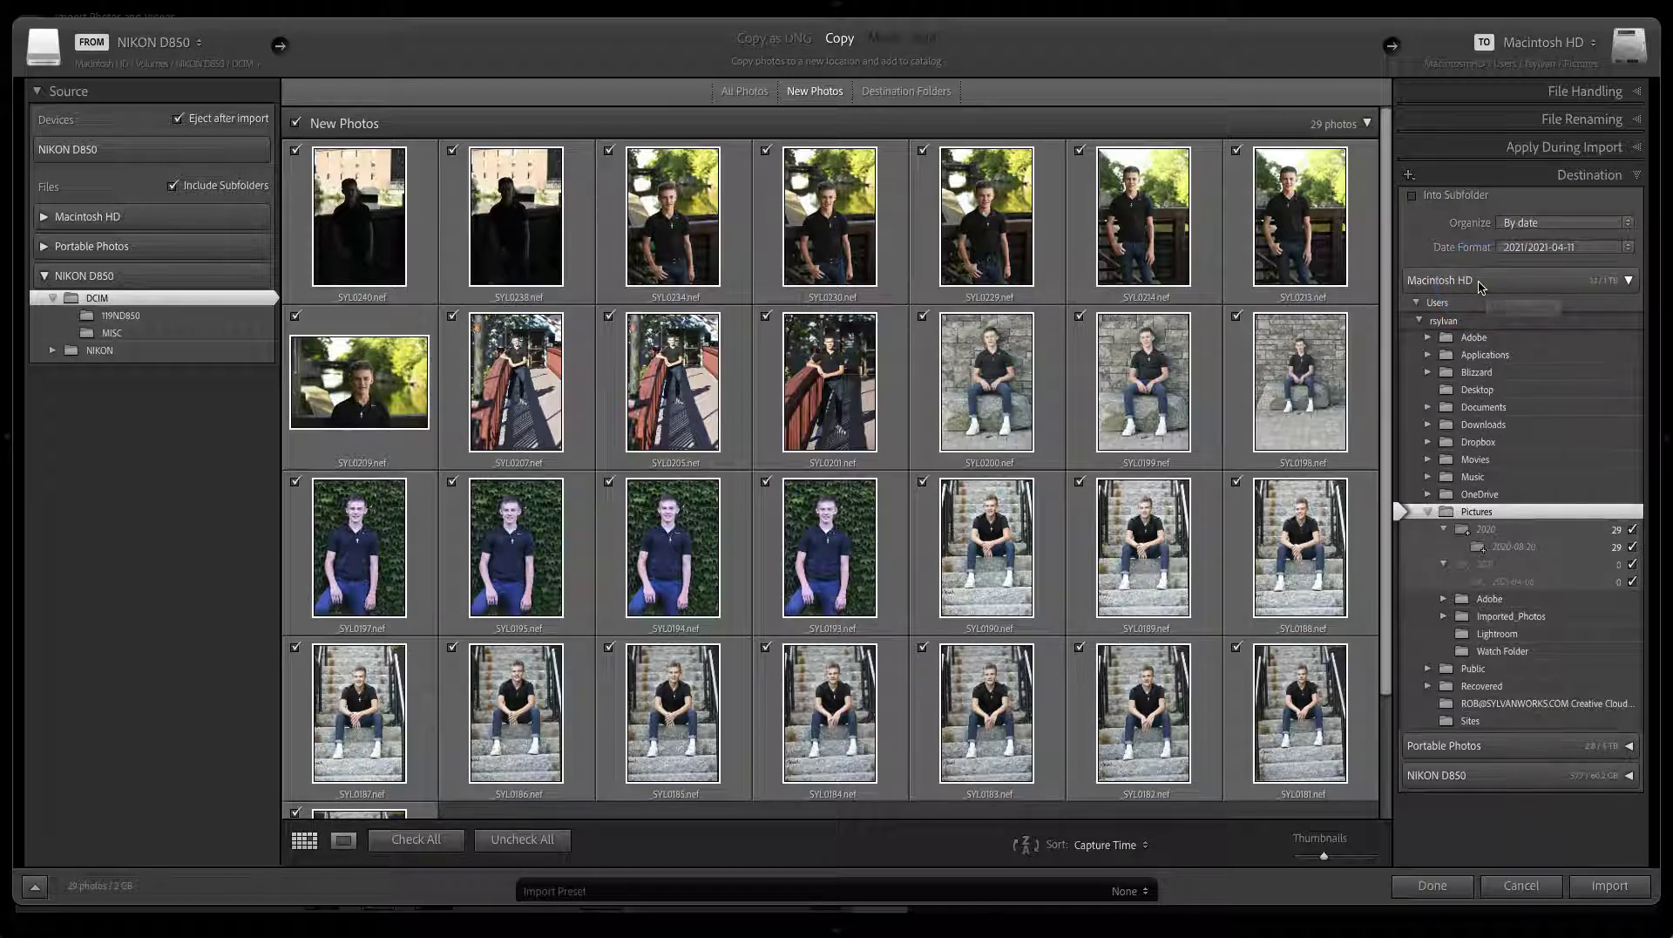
{"action": "left_click", "coordinate": [1466, 280]}
{"action": "left_click", "coordinate": [1464, 517]}
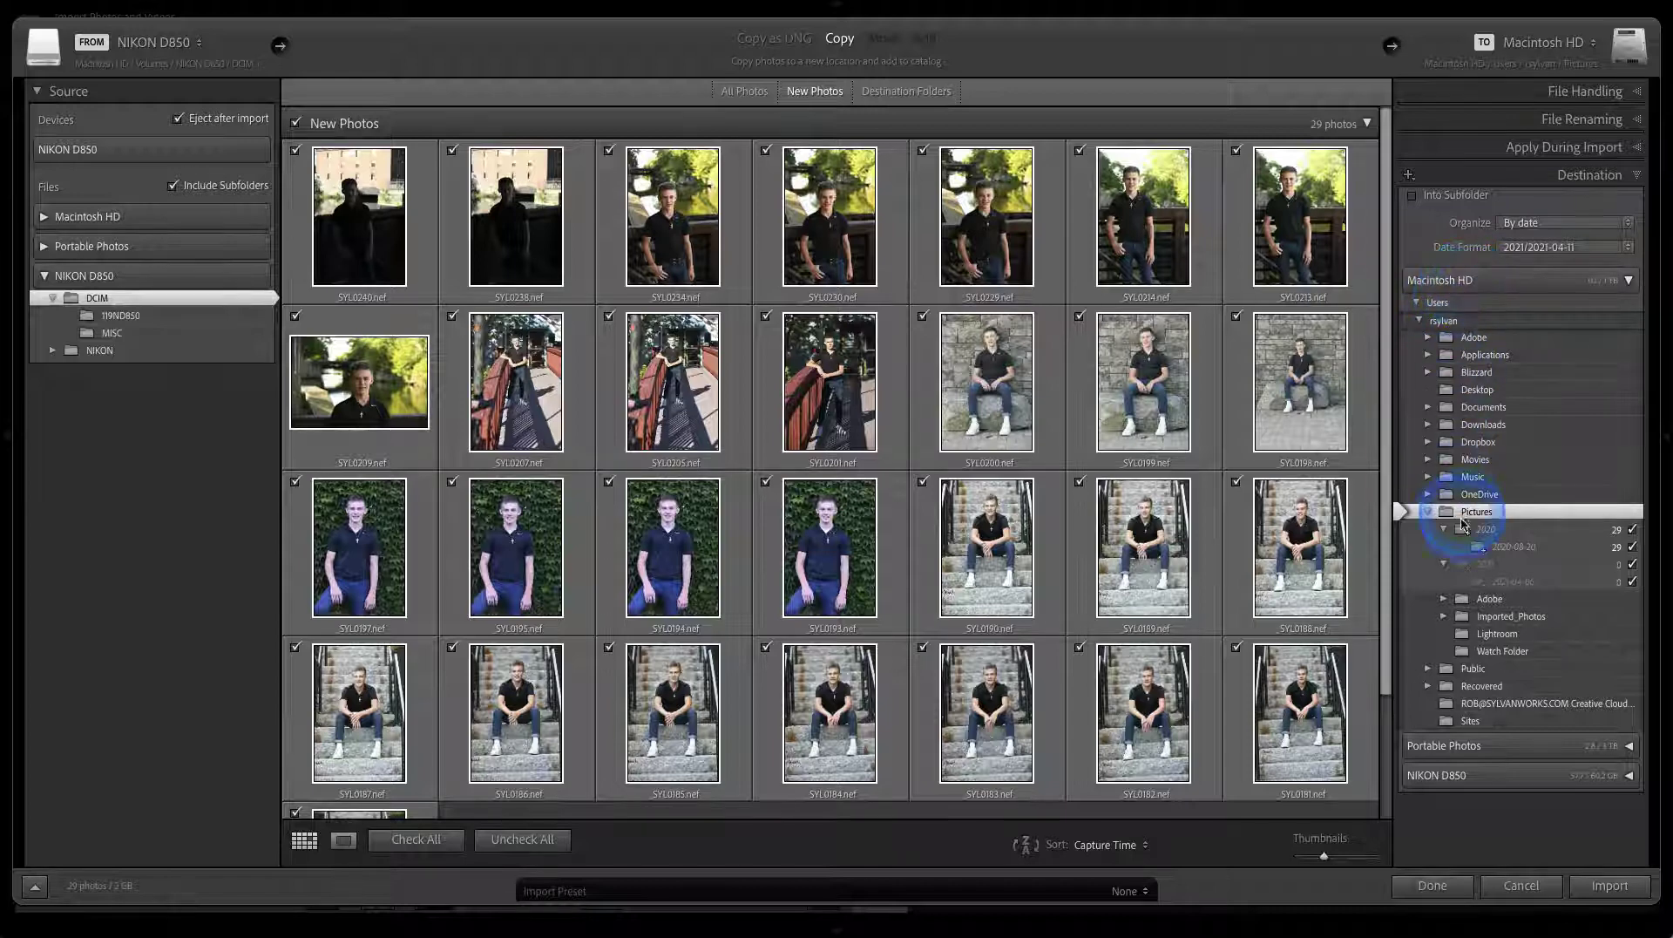
{"action": "left_click", "coordinate": [1445, 567]}
{"action": "mouse_move", "coordinate": [1445, 570]}
{"action": "left_mouse_down"}
{"action": "mouse_move", "coordinate": [1467, 609]}
{"action": "mouse_move", "coordinate": [1510, 622]}
{"action": "left_mouse_up"}
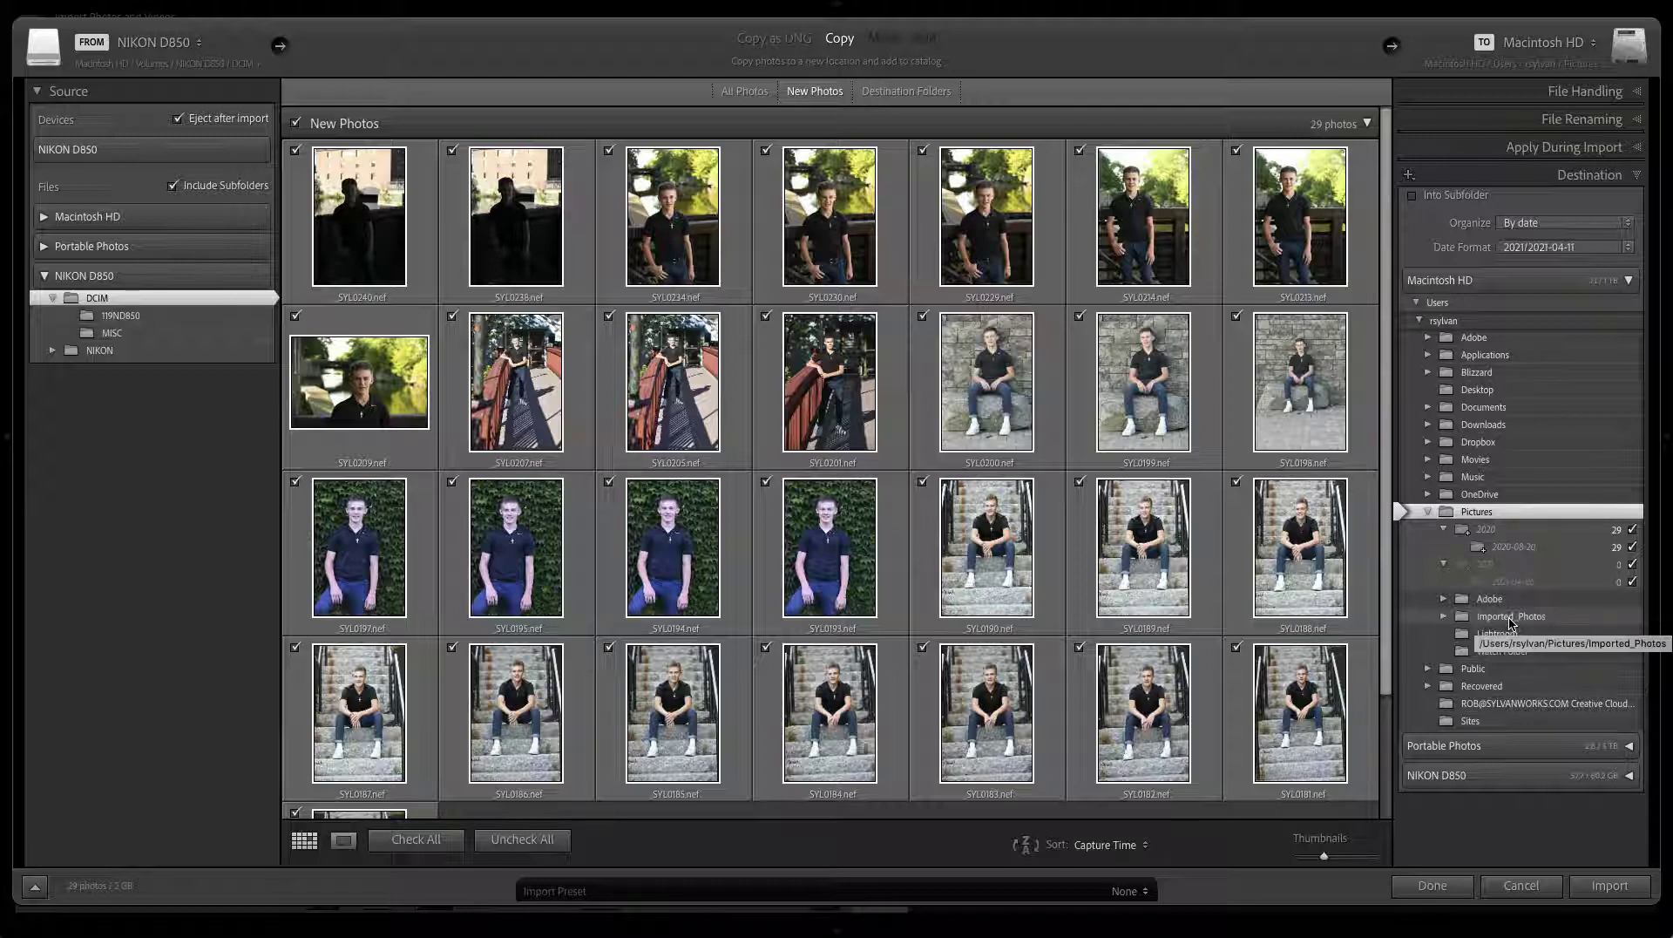
{"action": "mouse_move", "coordinate": [1510, 621]}
{"action": "left_mouse_down"}
{"action": "mouse_move", "coordinate": [1466, 621]}
{"action": "mouse_move", "coordinate": [1465, 521]}
{"action": "mouse_move", "coordinate": [1460, 620]}
{"action": "left_mouse_up"}
Choose Imported_Photos under Pictures as the destination for the 29 photos
{"action": "left_click", "coordinate": [1460, 619]}
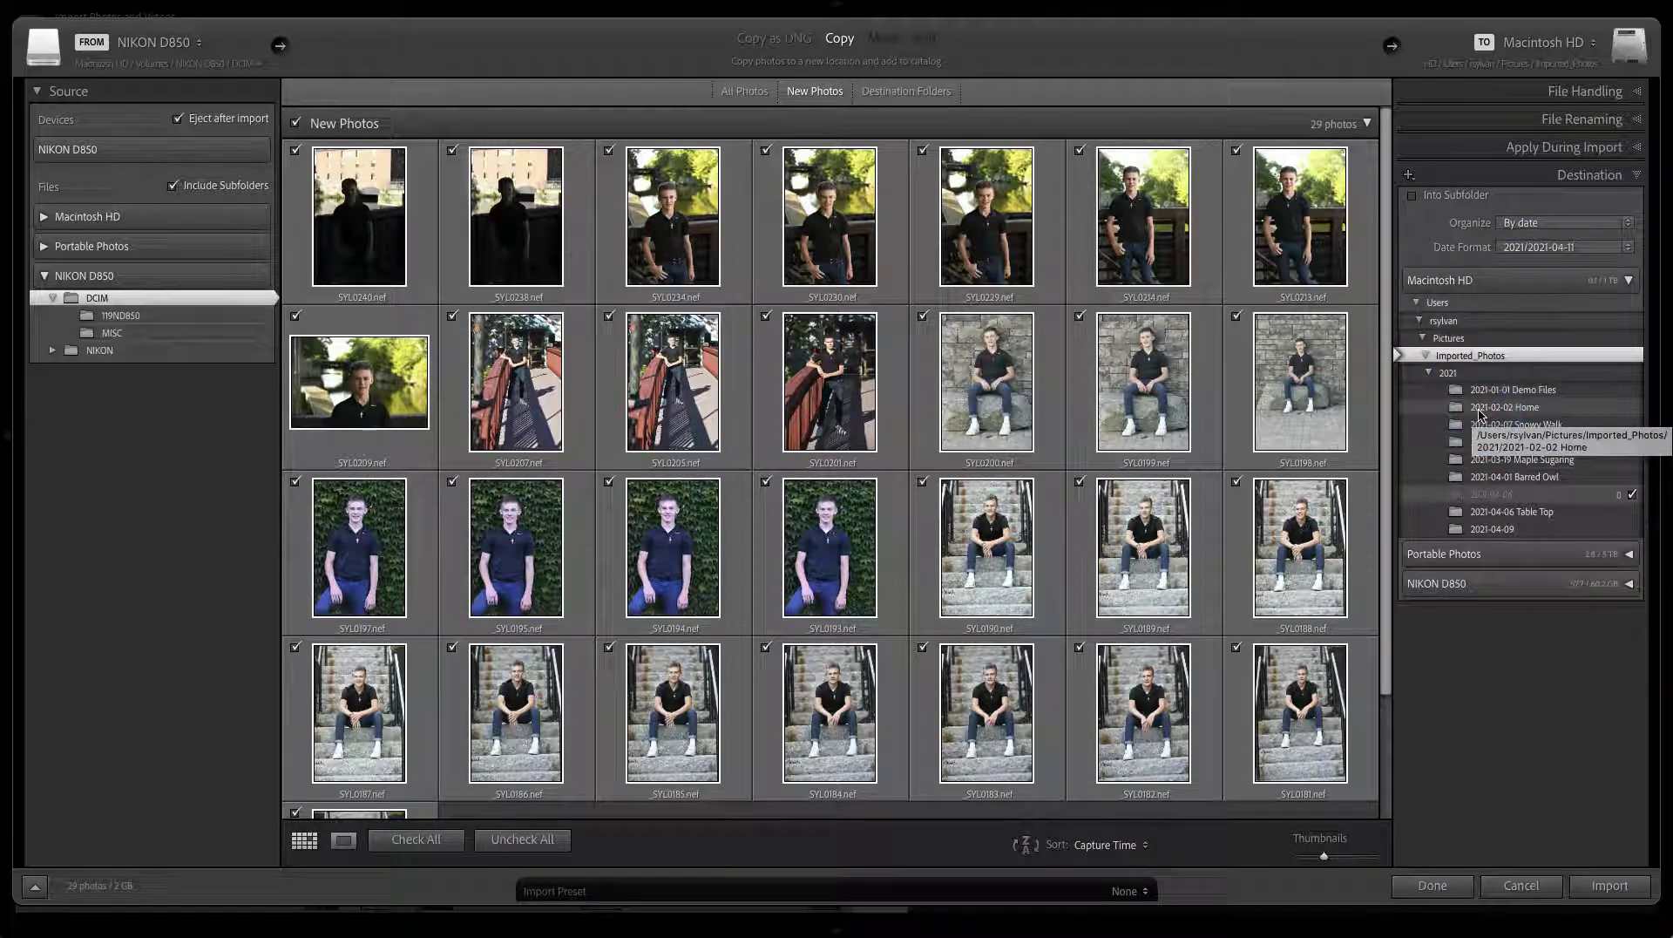
{"action": "left_click", "coordinate": [1498, 673]}
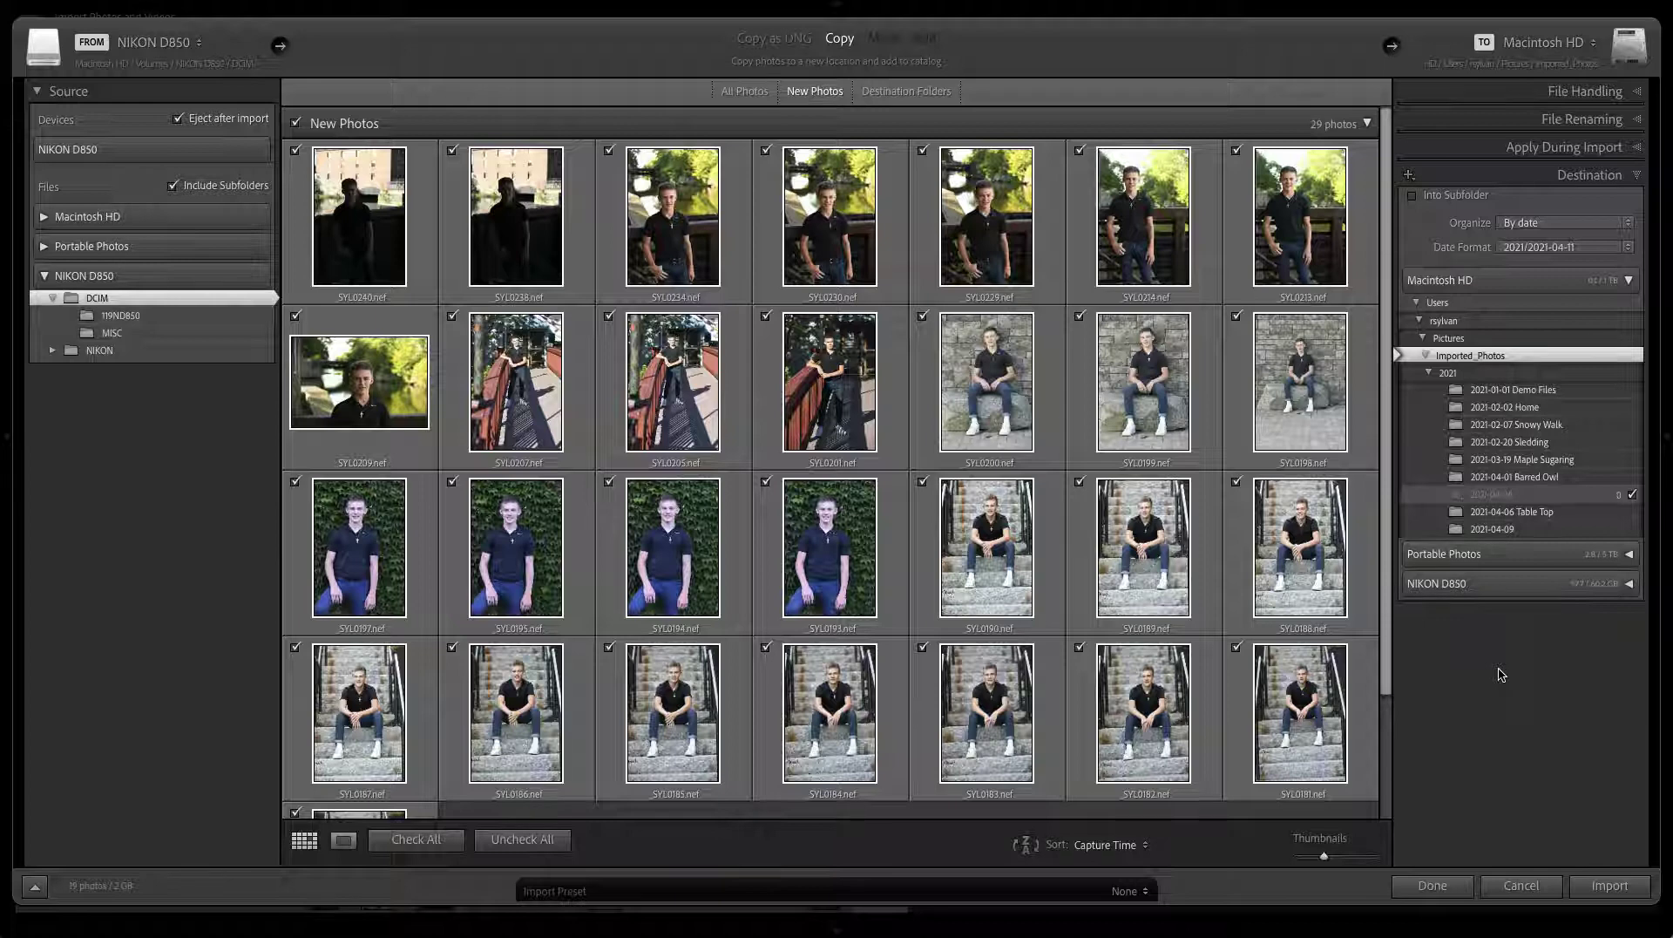
{"action": "left_click", "coordinate": [1535, 98]}
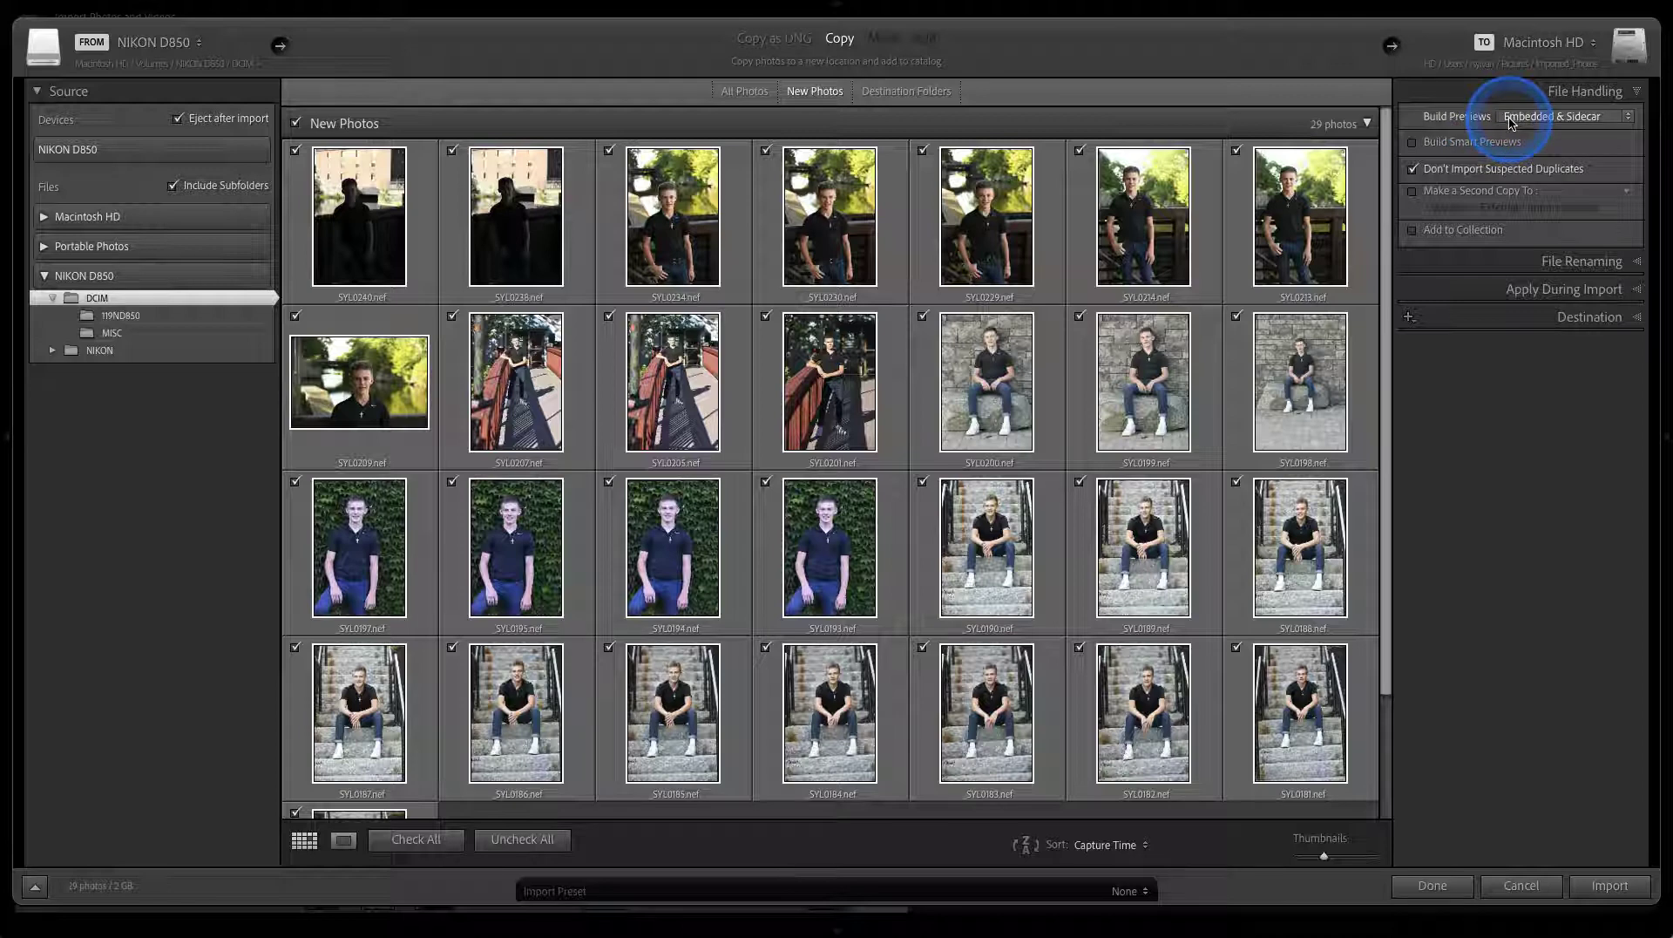
{"action": "left_click", "coordinate": [1511, 123]}
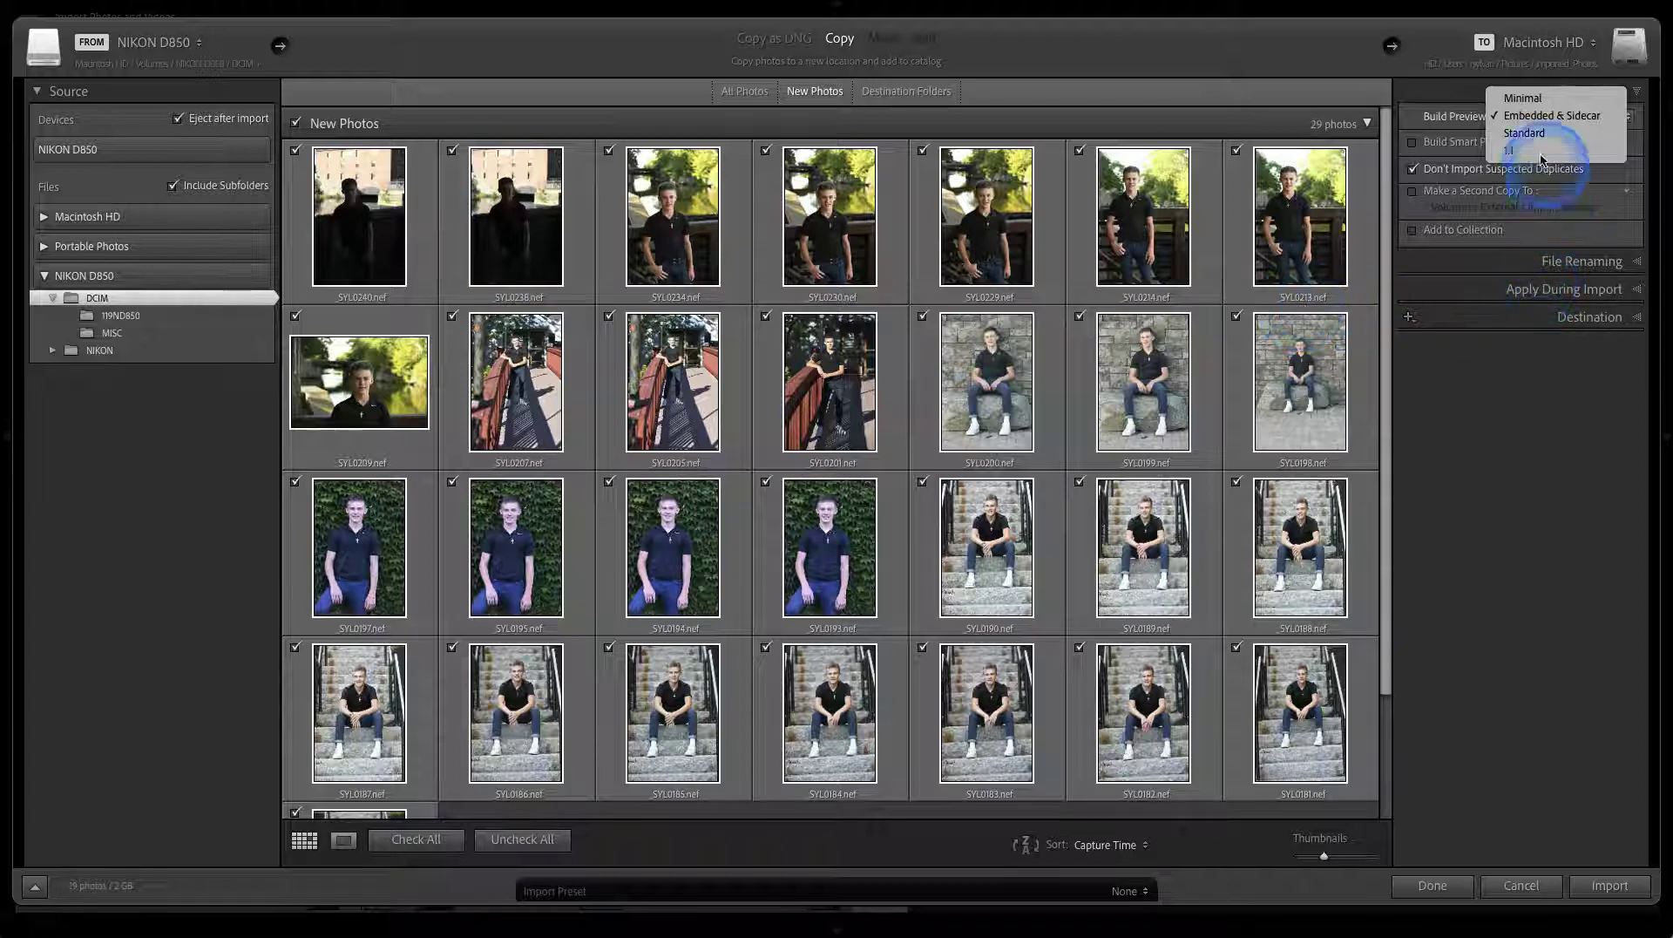
{"action": "left_click", "coordinate": [1532, 122]}
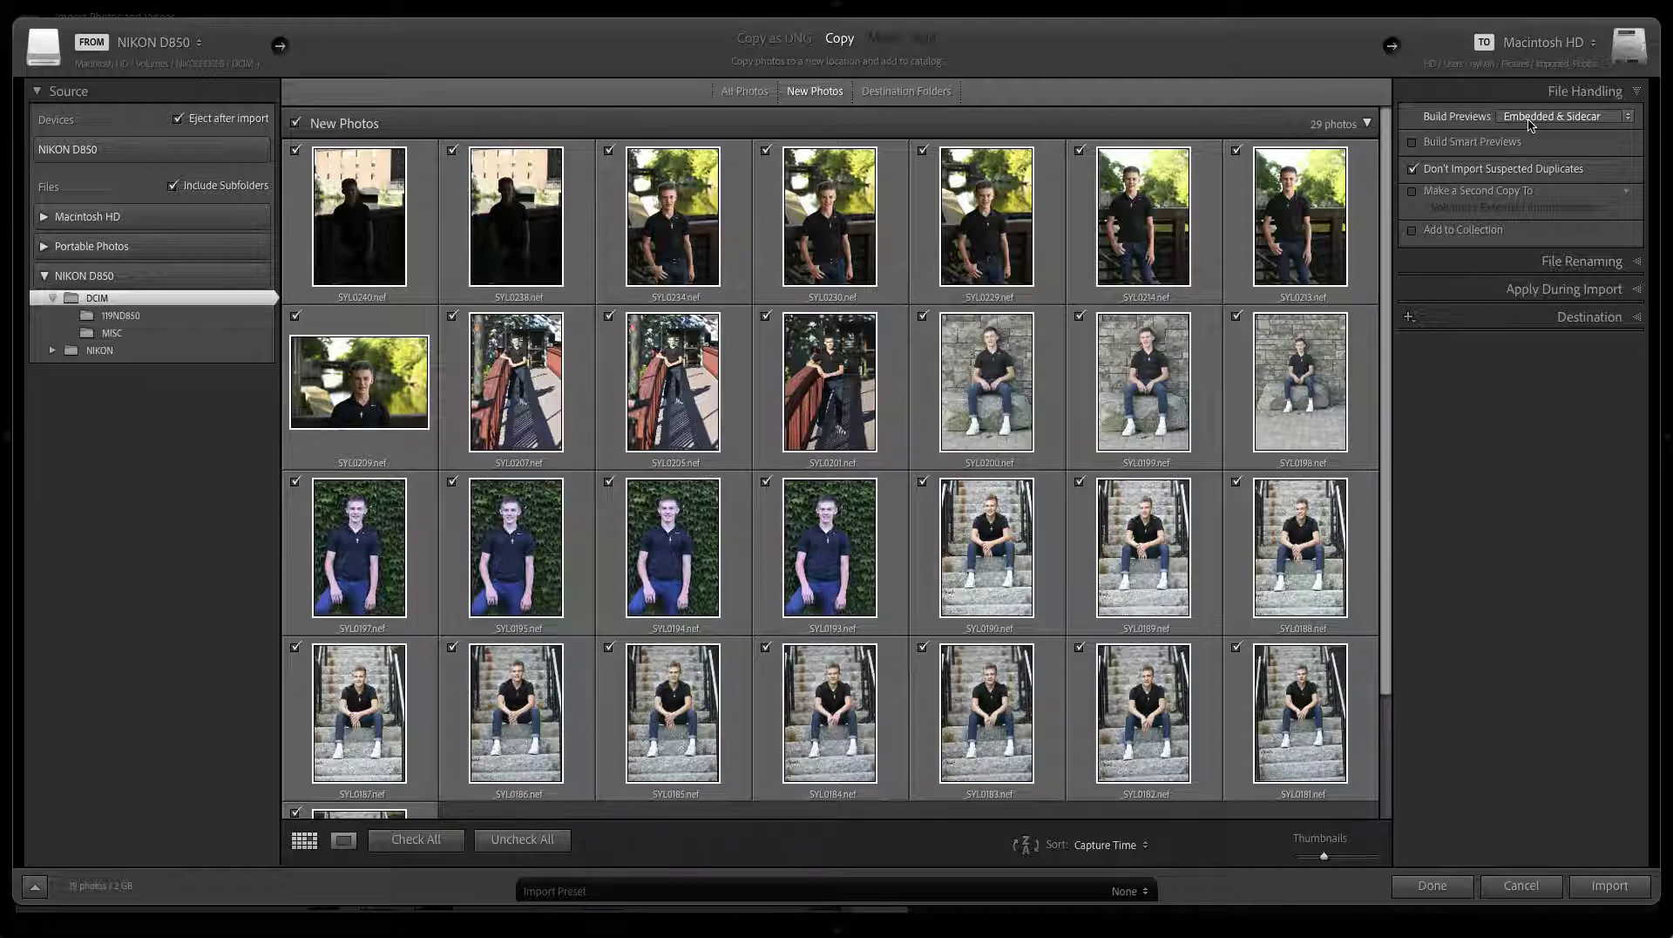
{"action": "left_click", "coordinate": [1538, 119]}
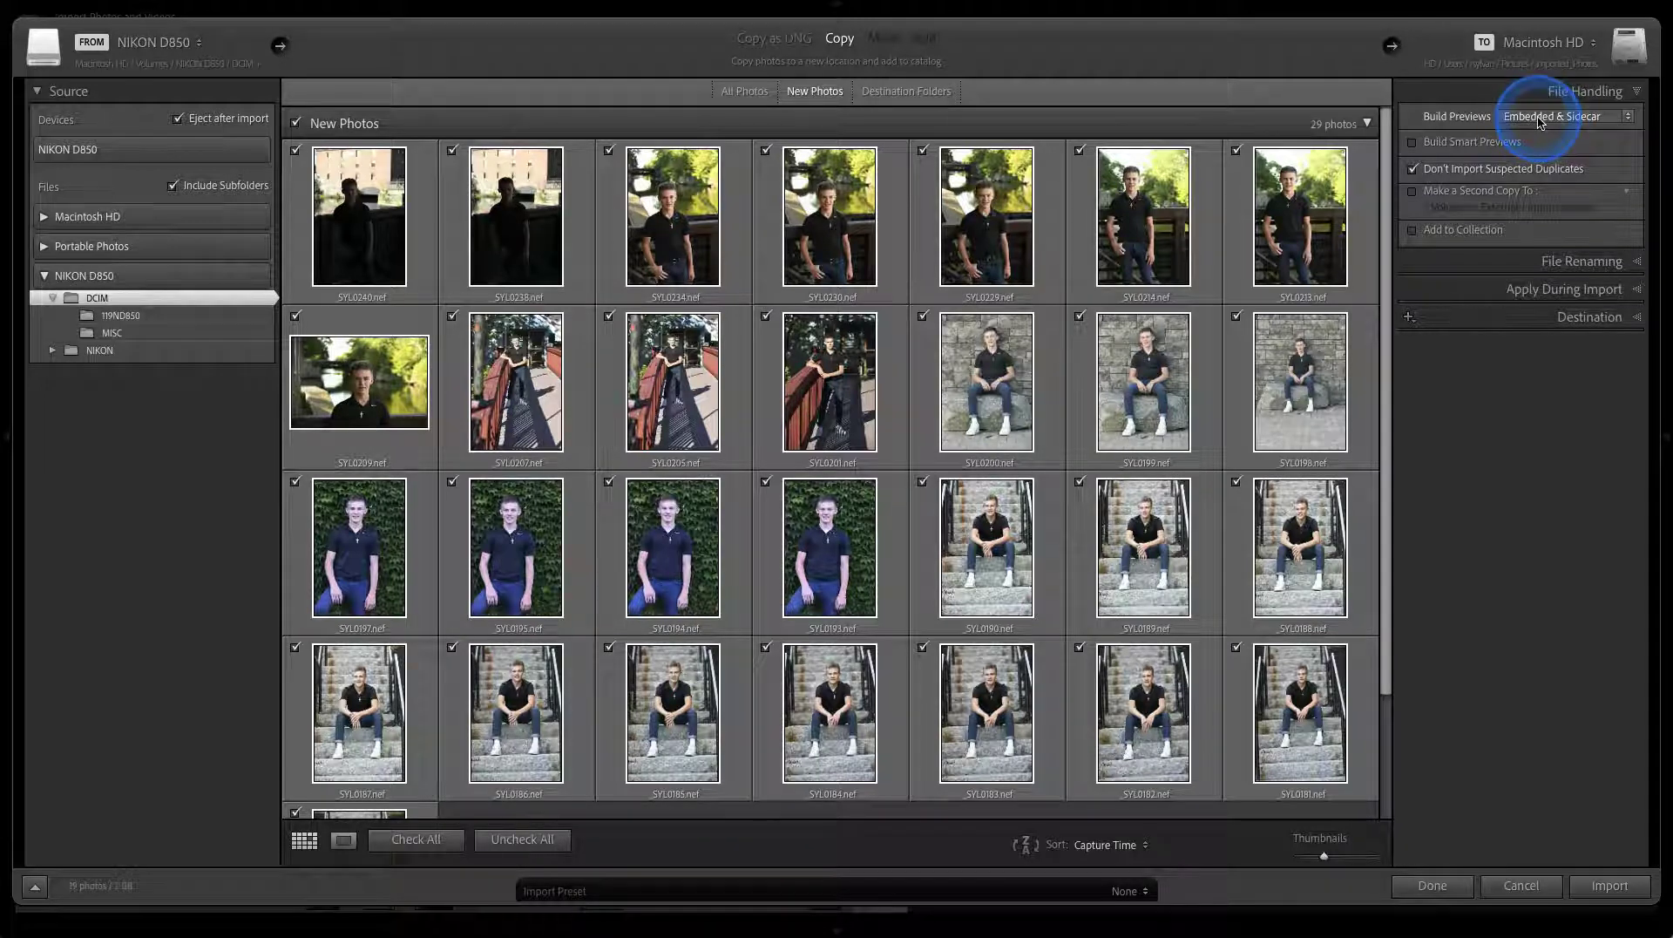
{"action": "left_click", "coordinate": [1538, 119]}
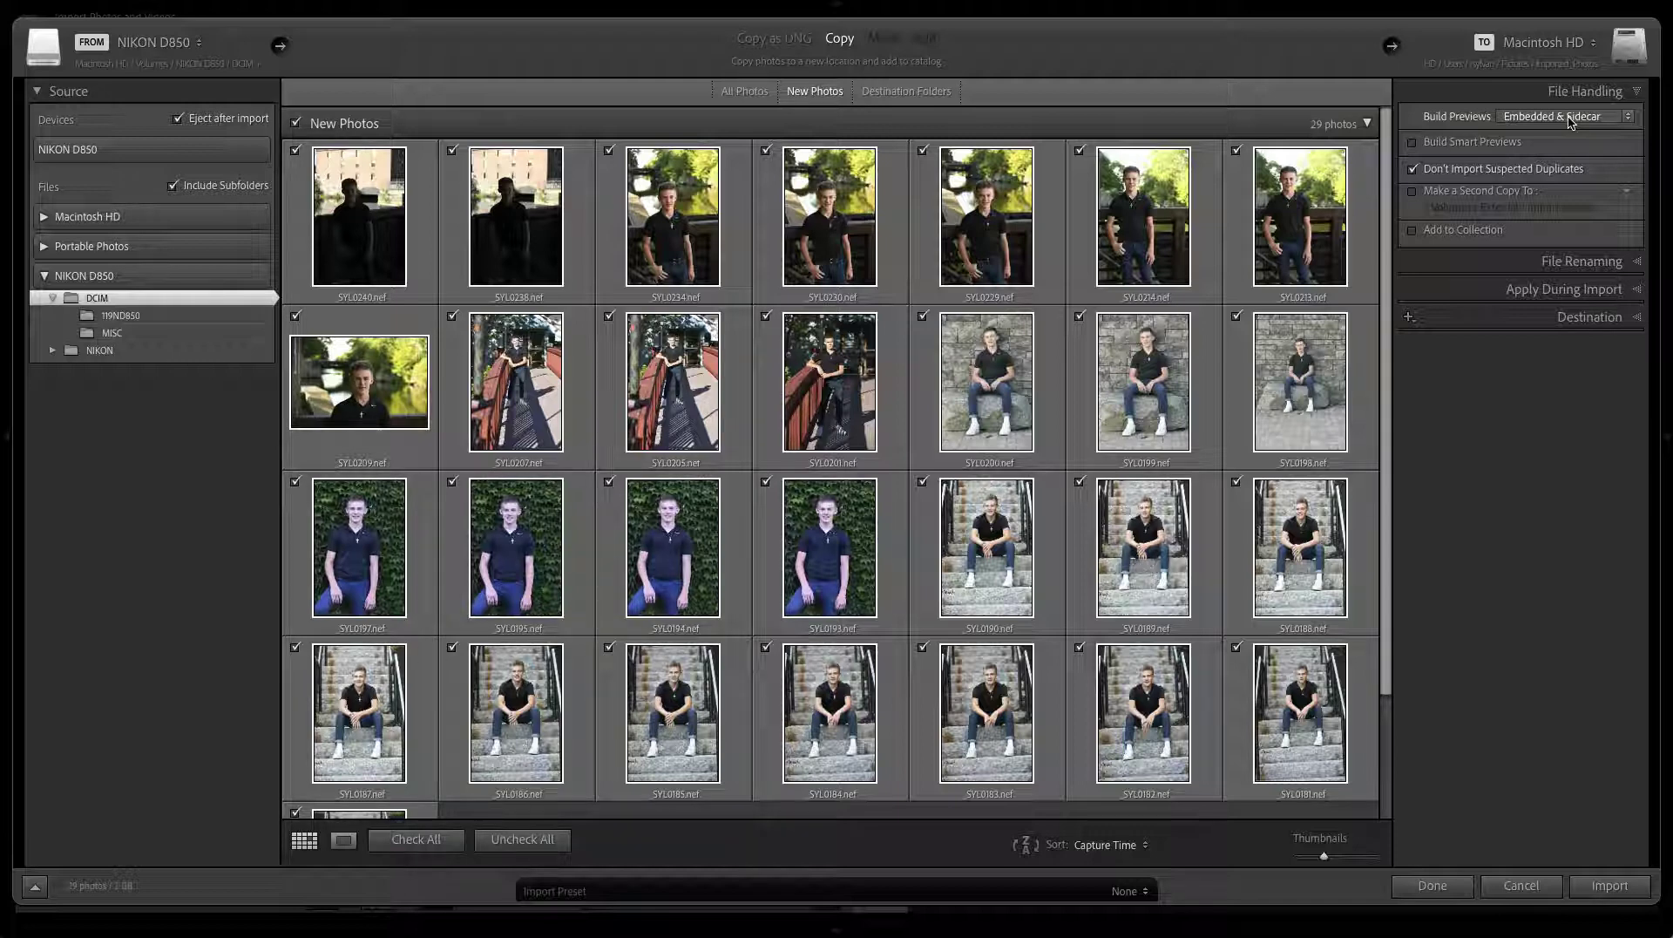
Collapse the File Handling panel in the Import window
{"action": "left_click", "coordinate": [1516, 87]}
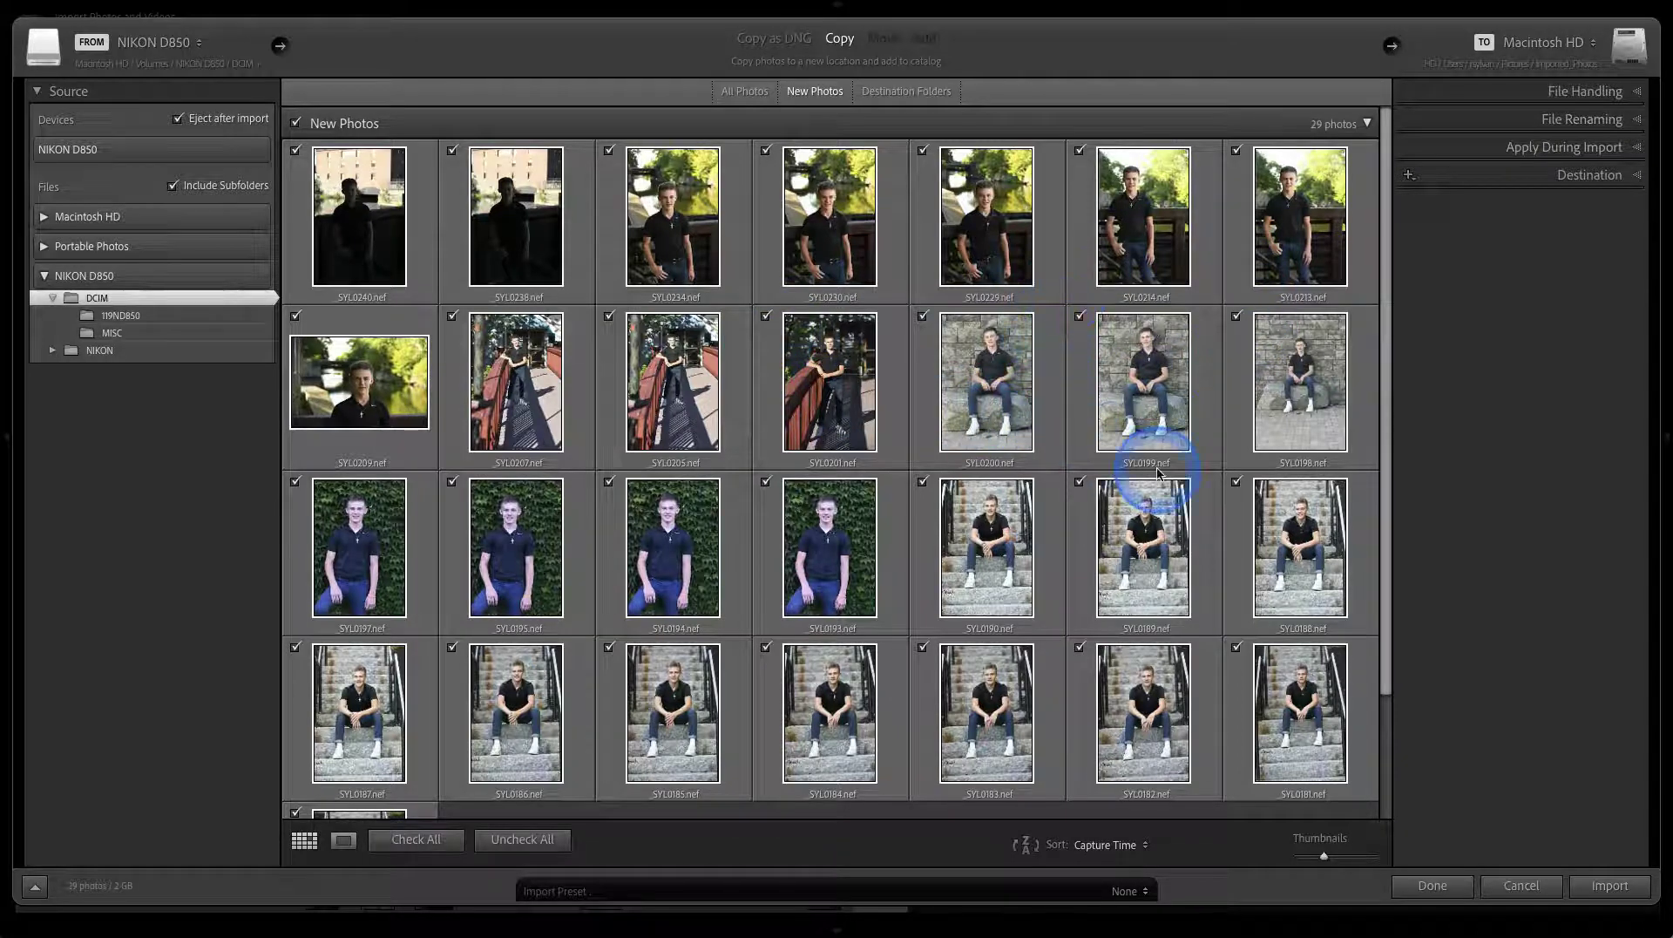
{"action": "mouse_move", "coordinate": [1157, 472]}
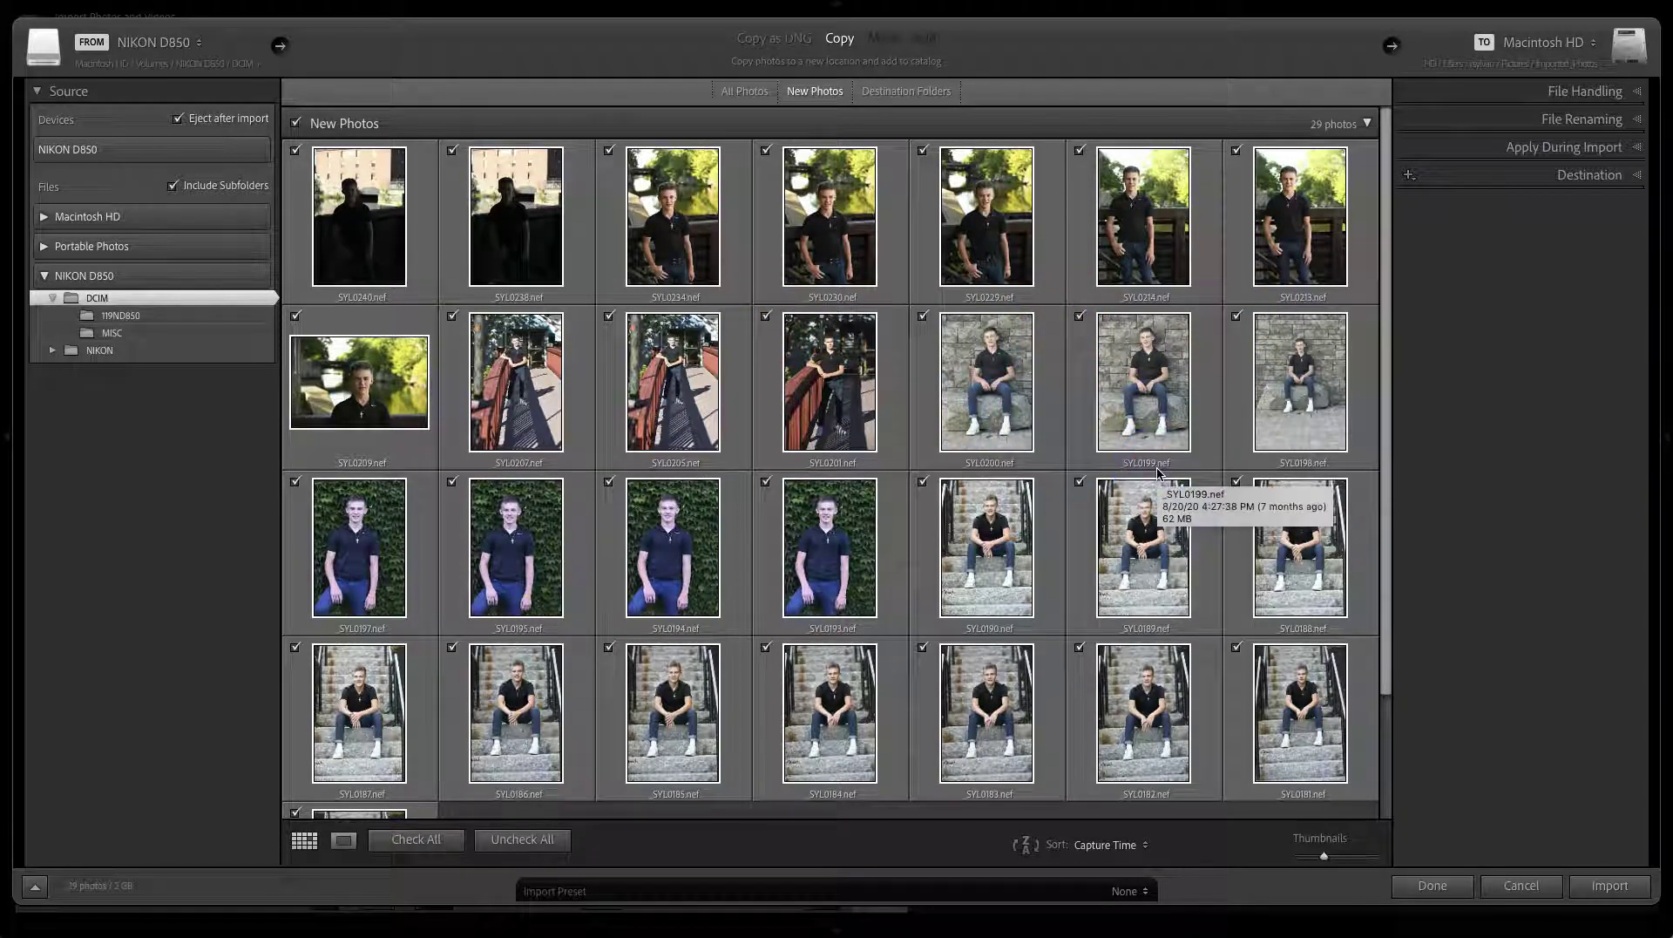
{"action": "left_click", "coordinate": [1470, 153]}
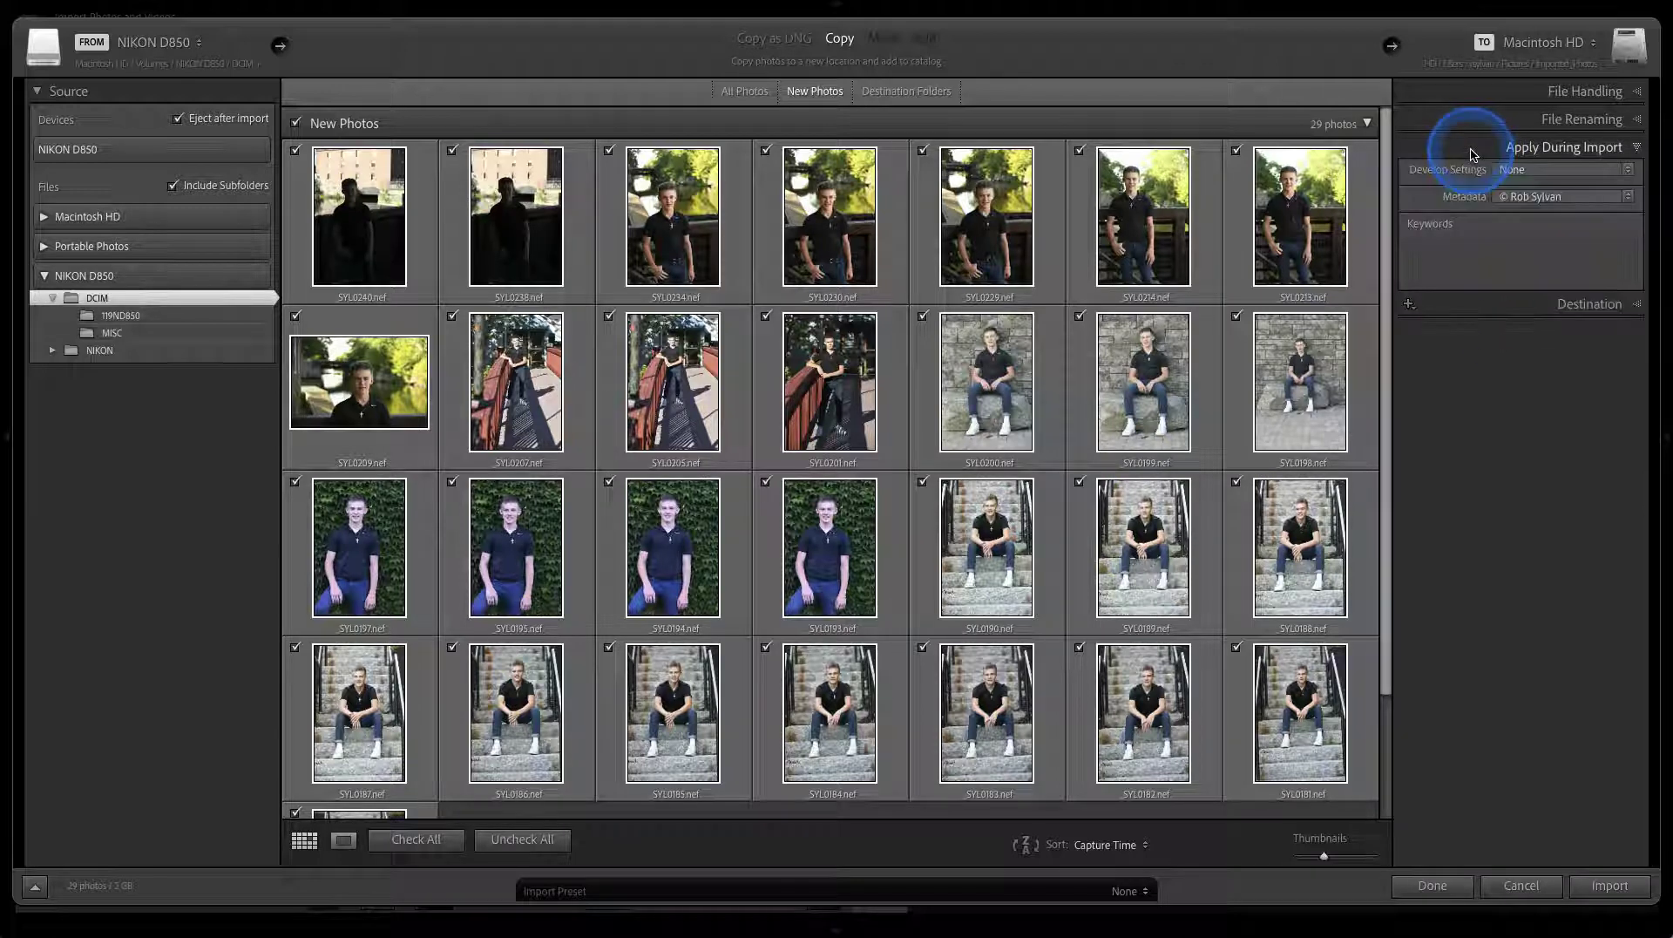
{"action": "left_click", "coordinate": [1513, 205]}
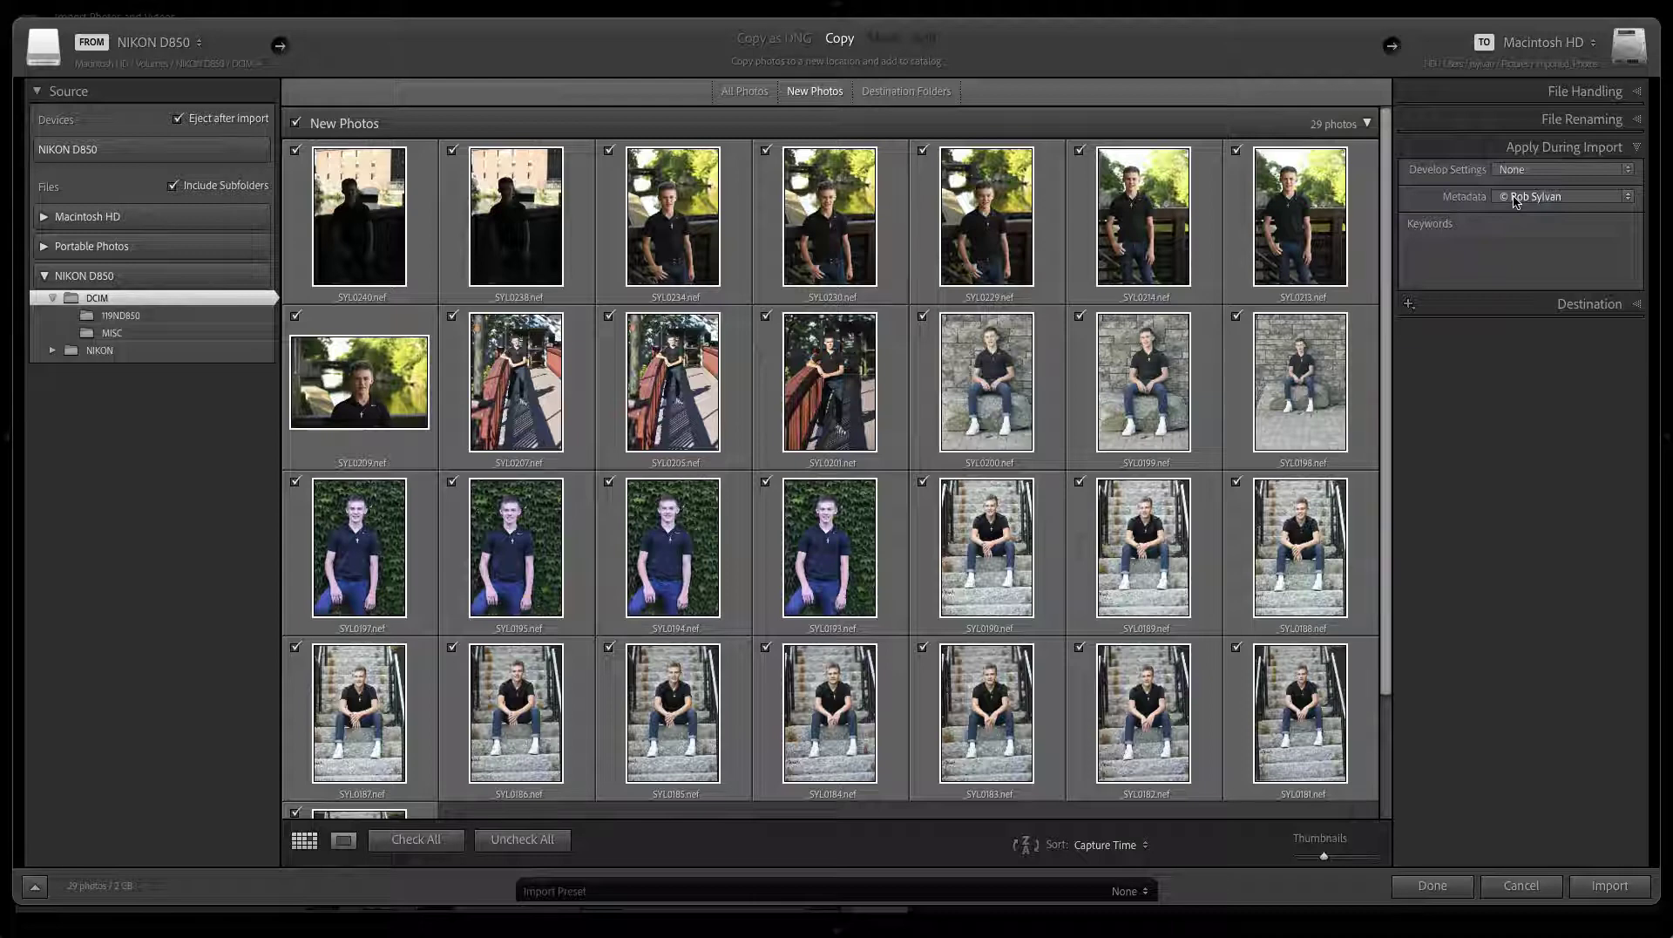
{"action": "left_click", "coordinate": [1524, 200]}
{"action": "left_click", "coordinate": [1514, 196]}
{"action": "left_click", "coordinate": [1325, 220]}
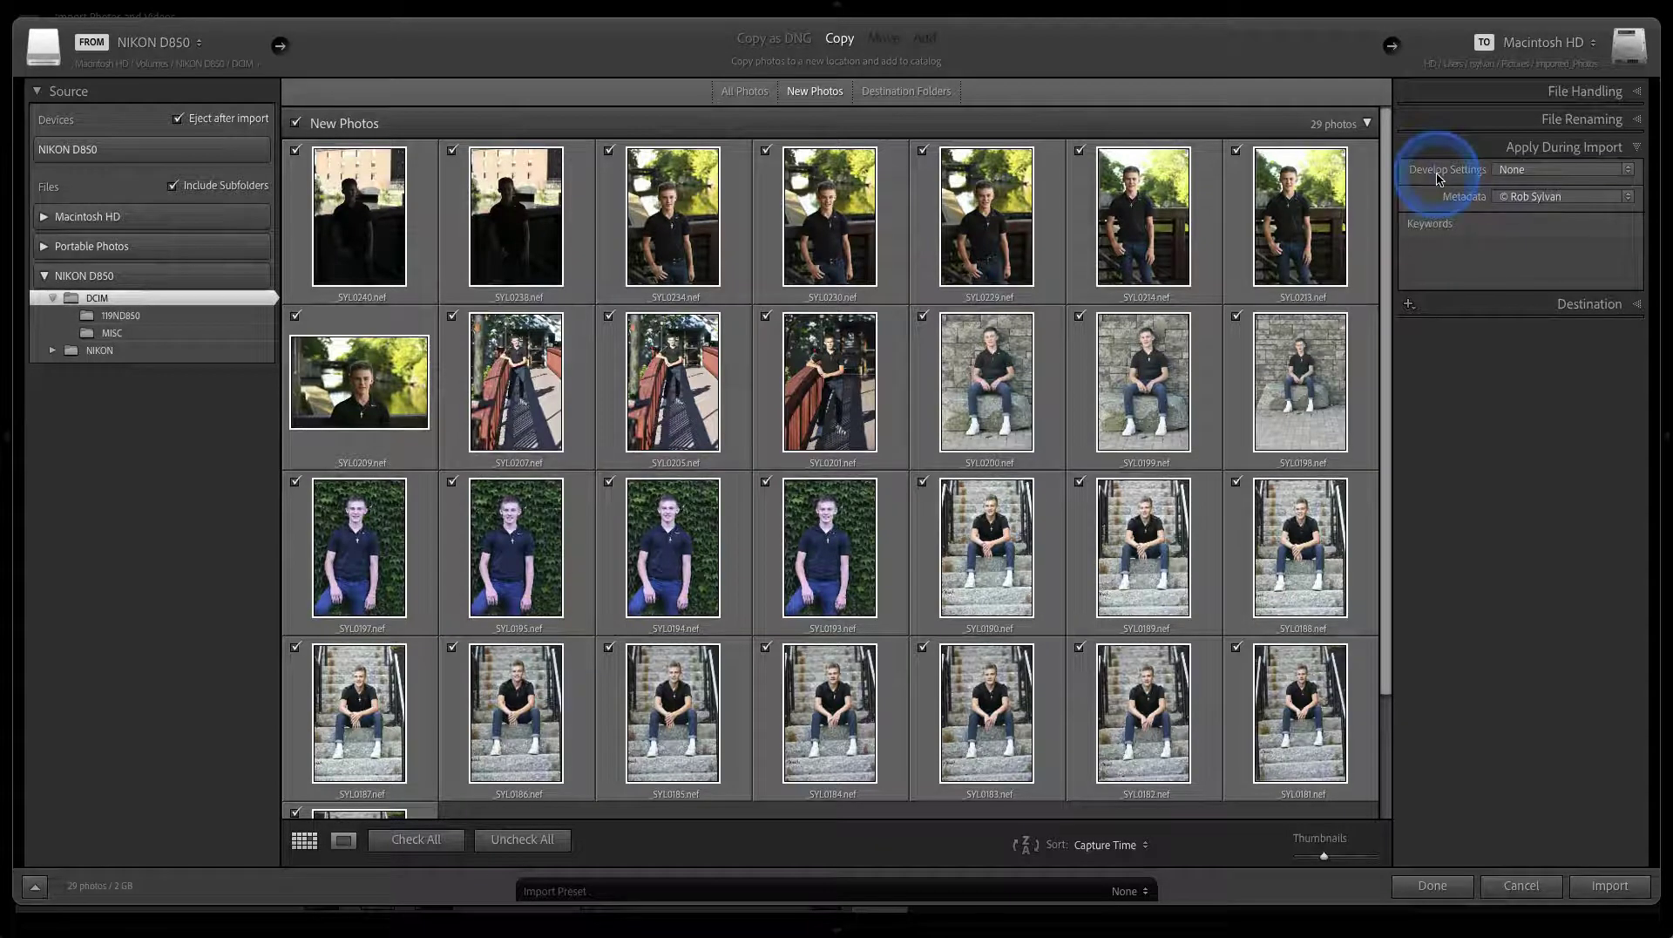
{"action": "left_click", "coordinate": [1469, 149]}
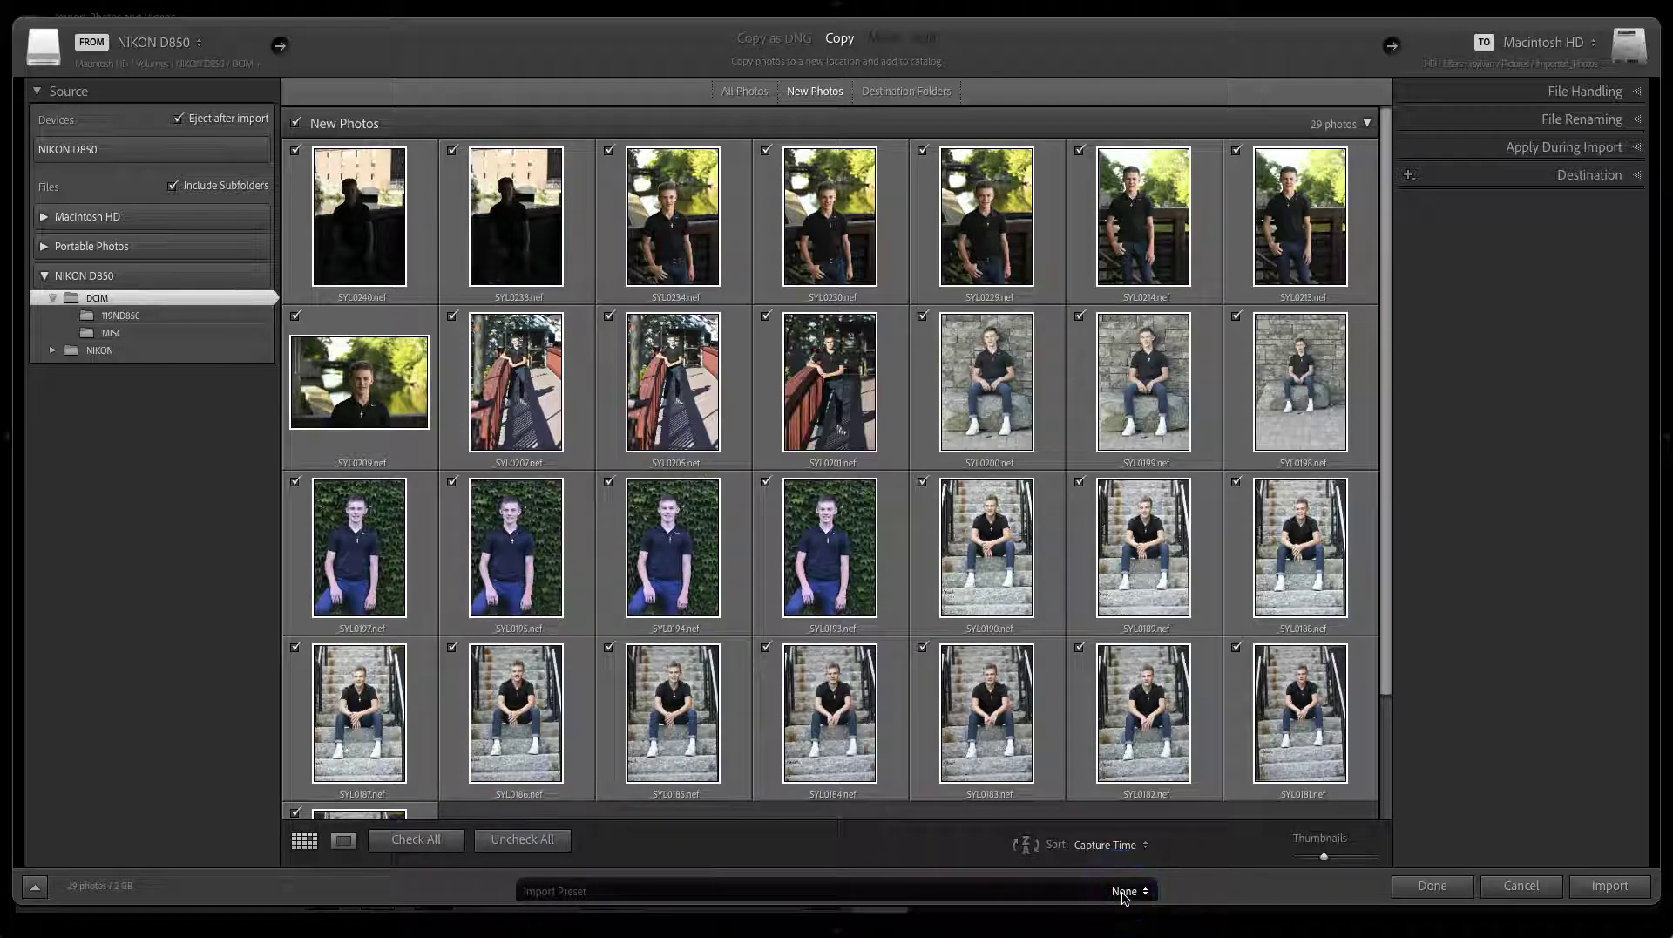
{"action": "left_click", "coordinate": [1124, 893]}
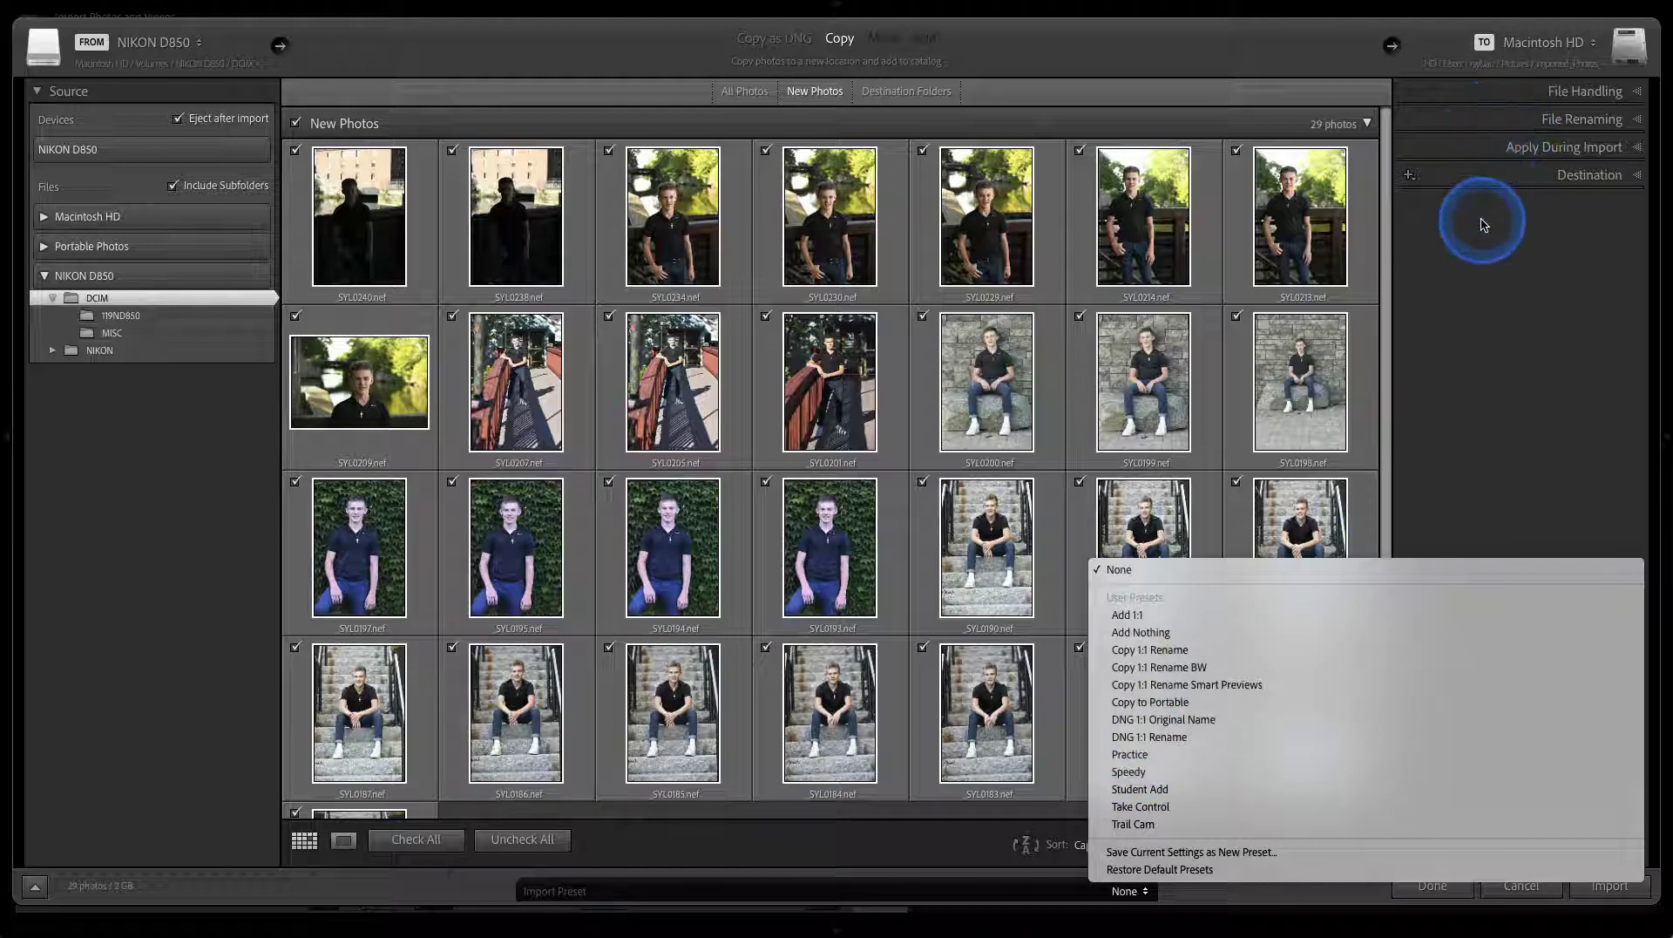
{"action": "left_click", "coordinate": [1228, 852]}
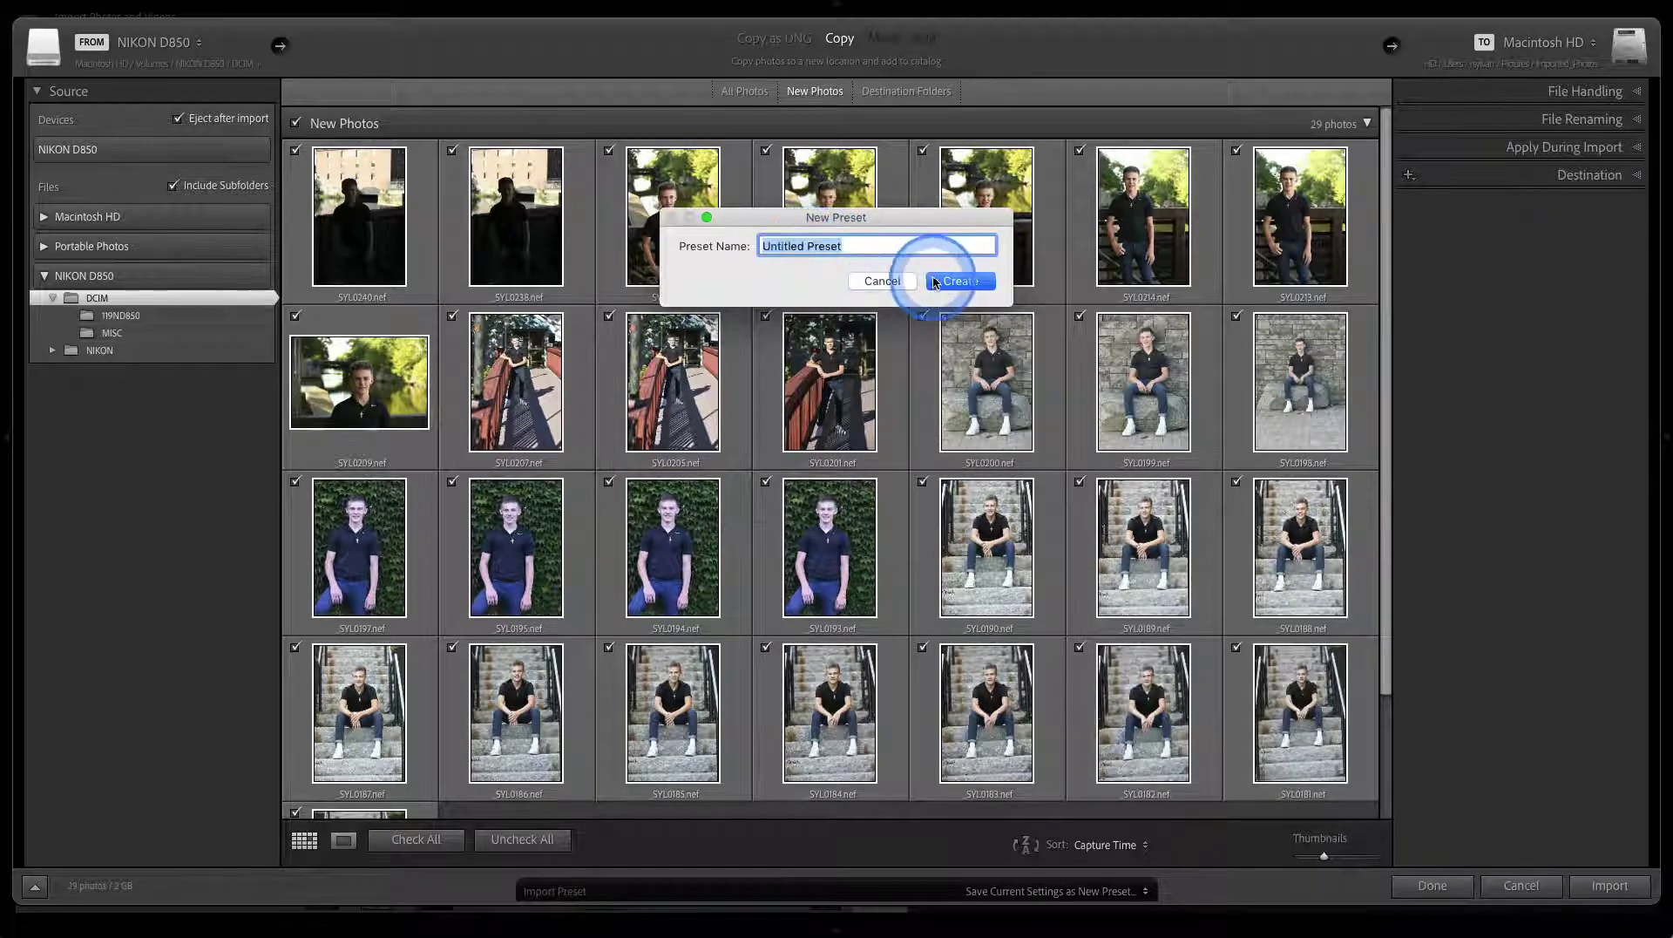
{"action": "left_click", "coordinate": [905, 286]}
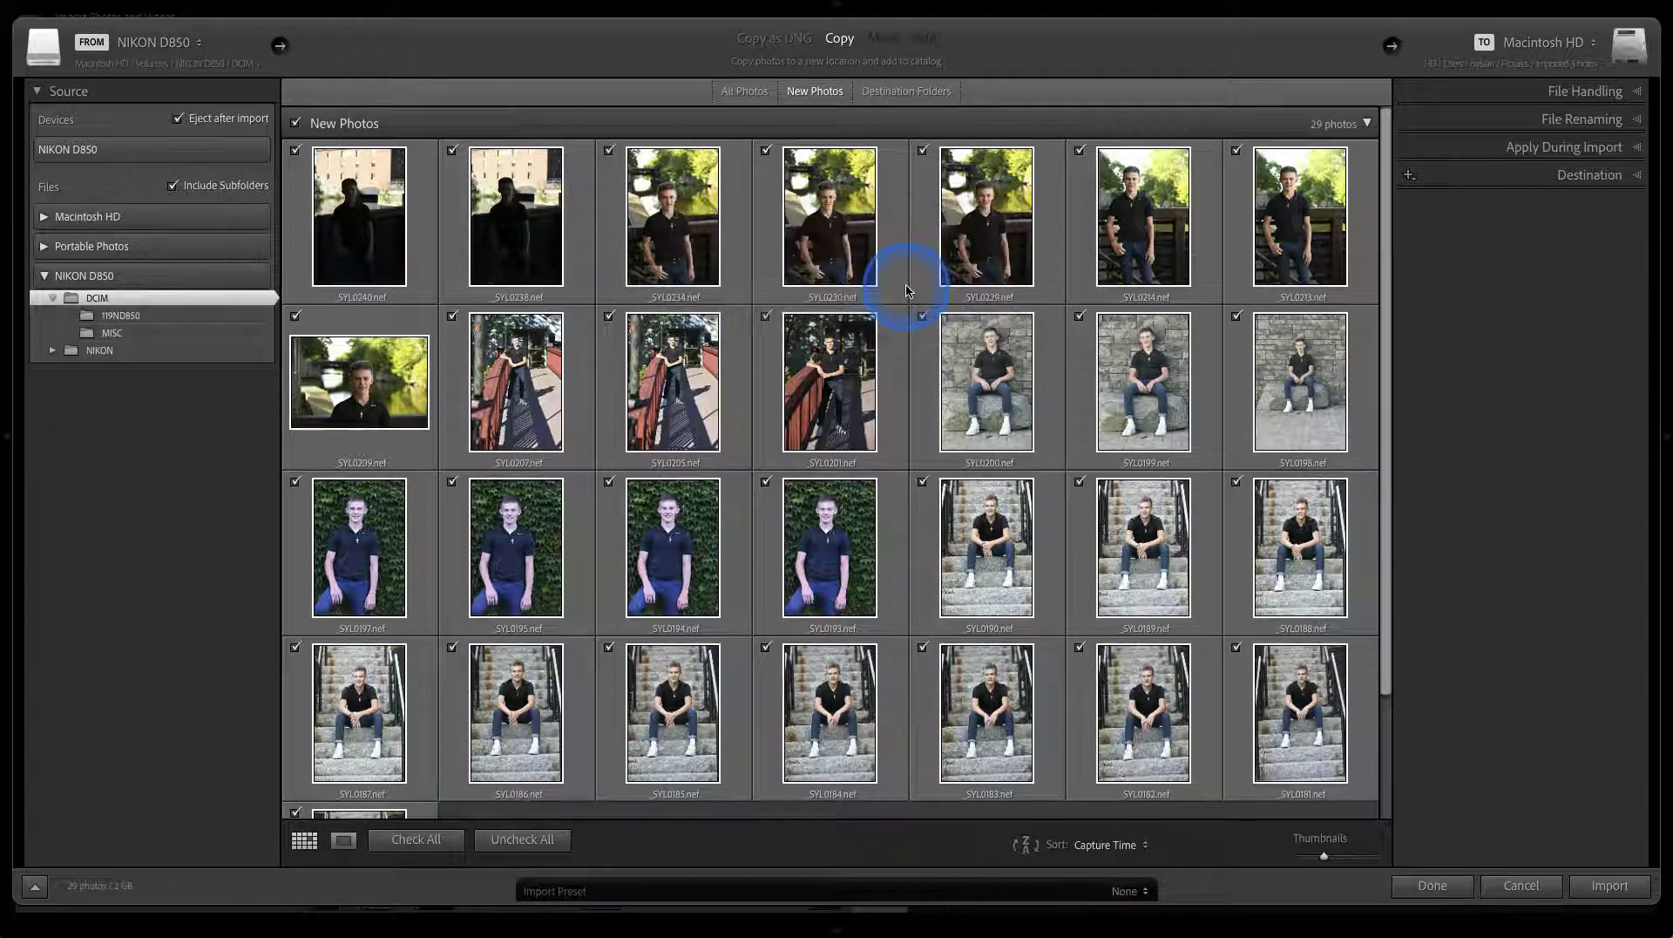
Apply the Speedy import preset and expand the Destination panel
{"action": "left_click", "coordinate": [1128, 891]}
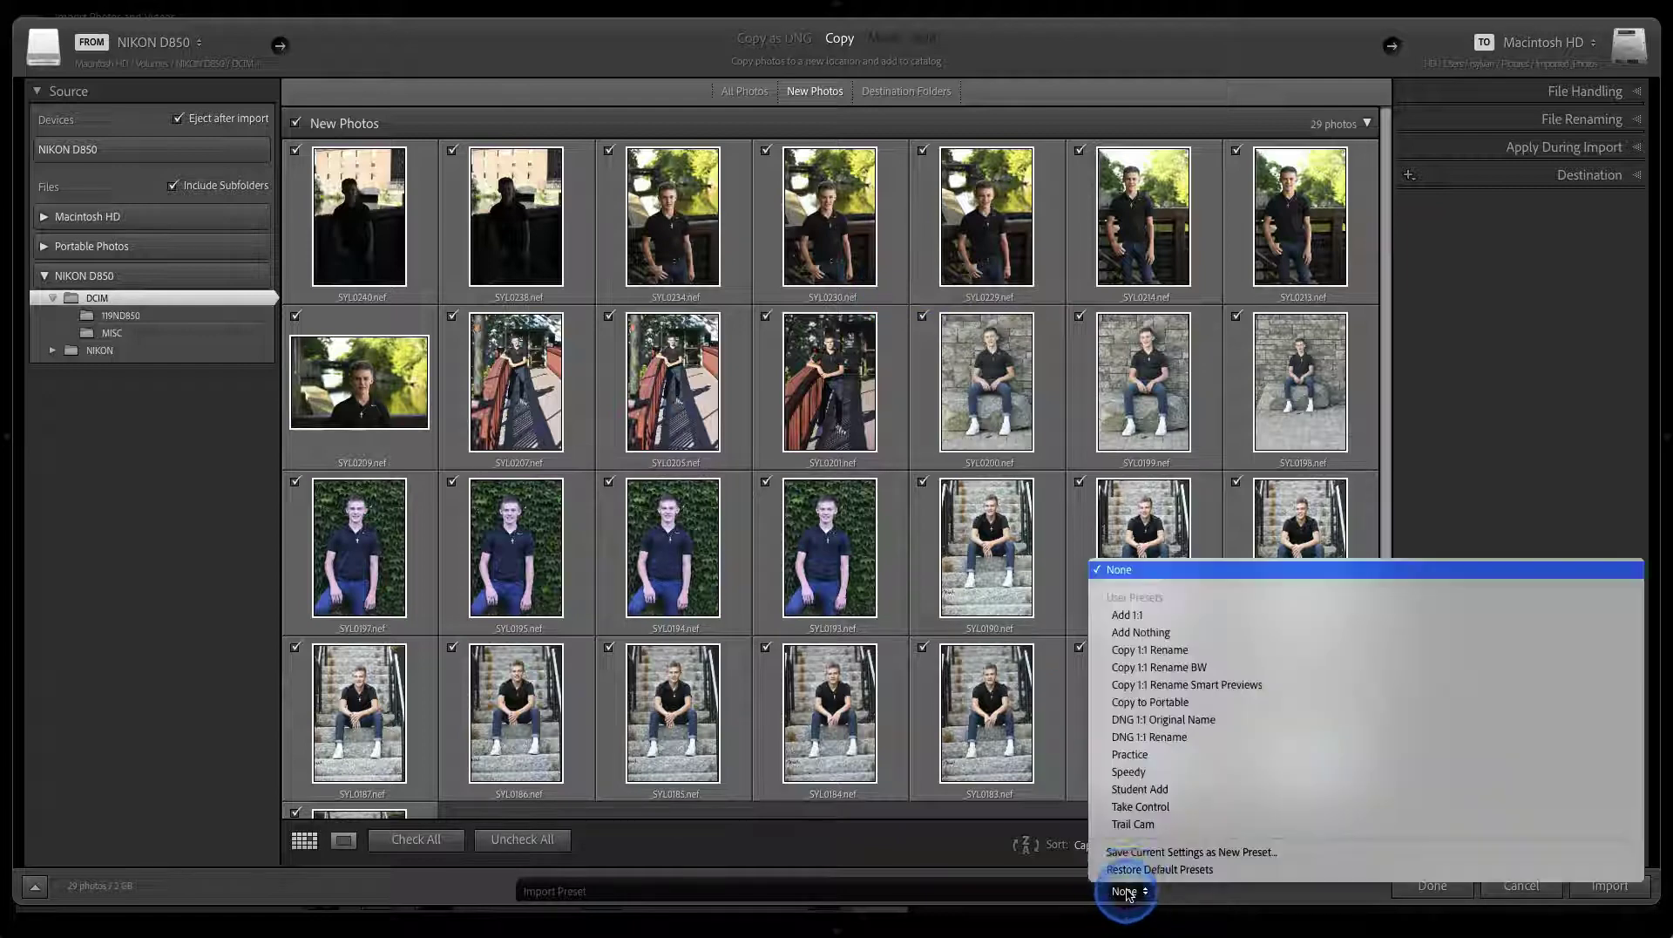
{"action": "left_click", "coordinate": [1122, 771]}
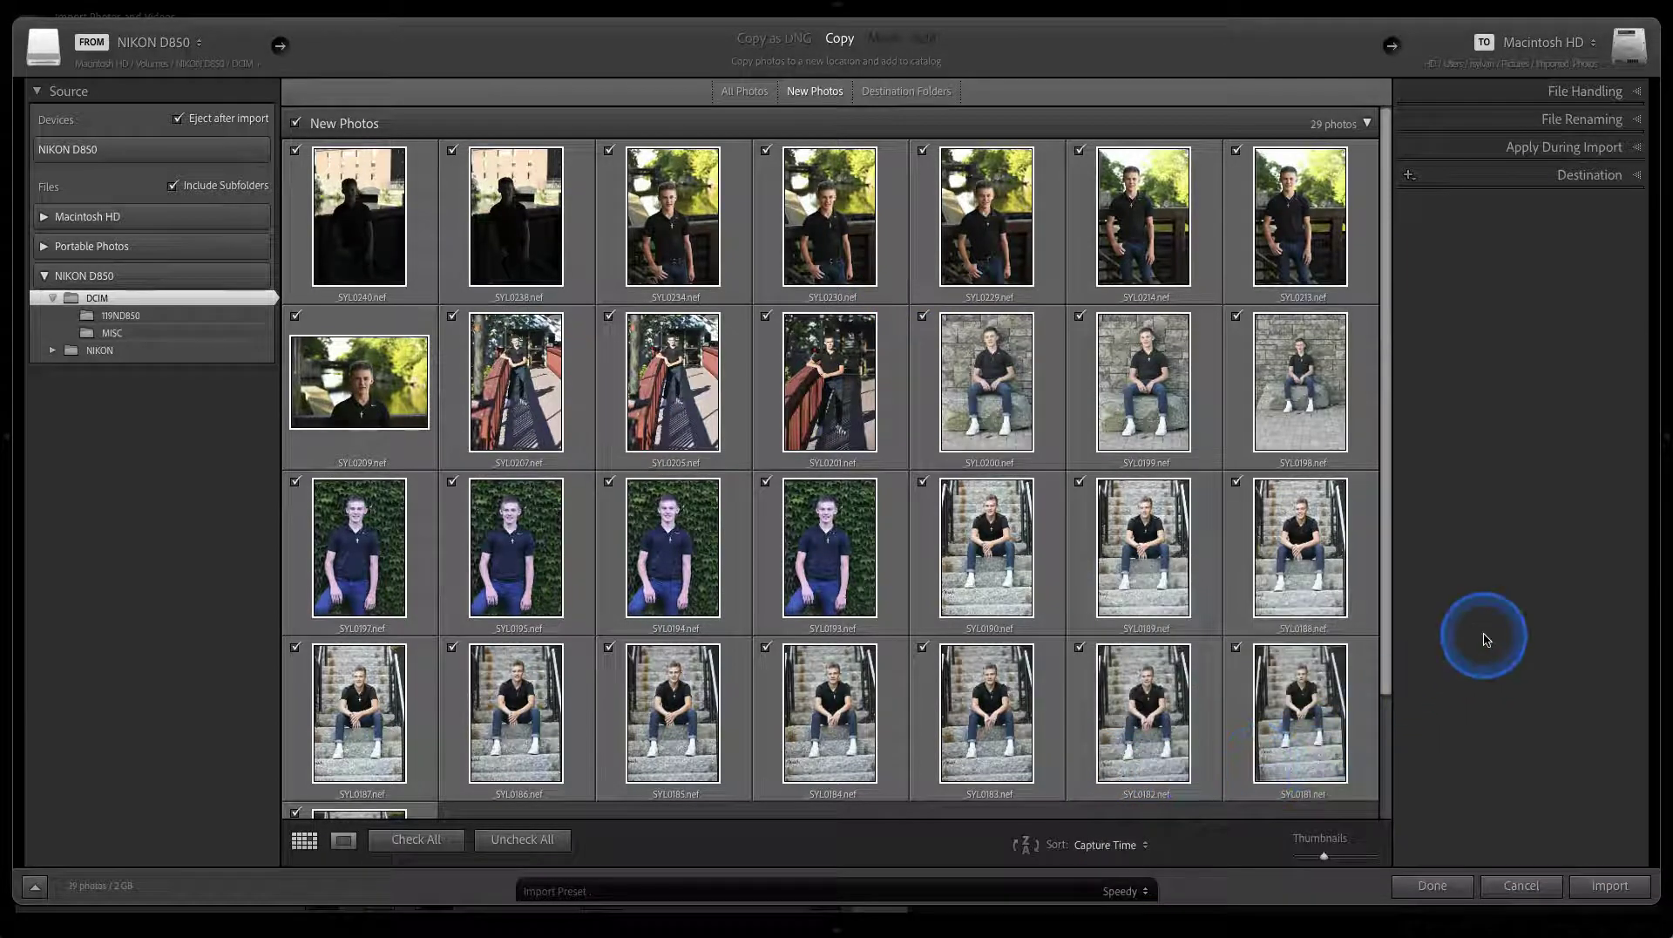
{"action": "left_click", "coordinate": [1498, 175]}
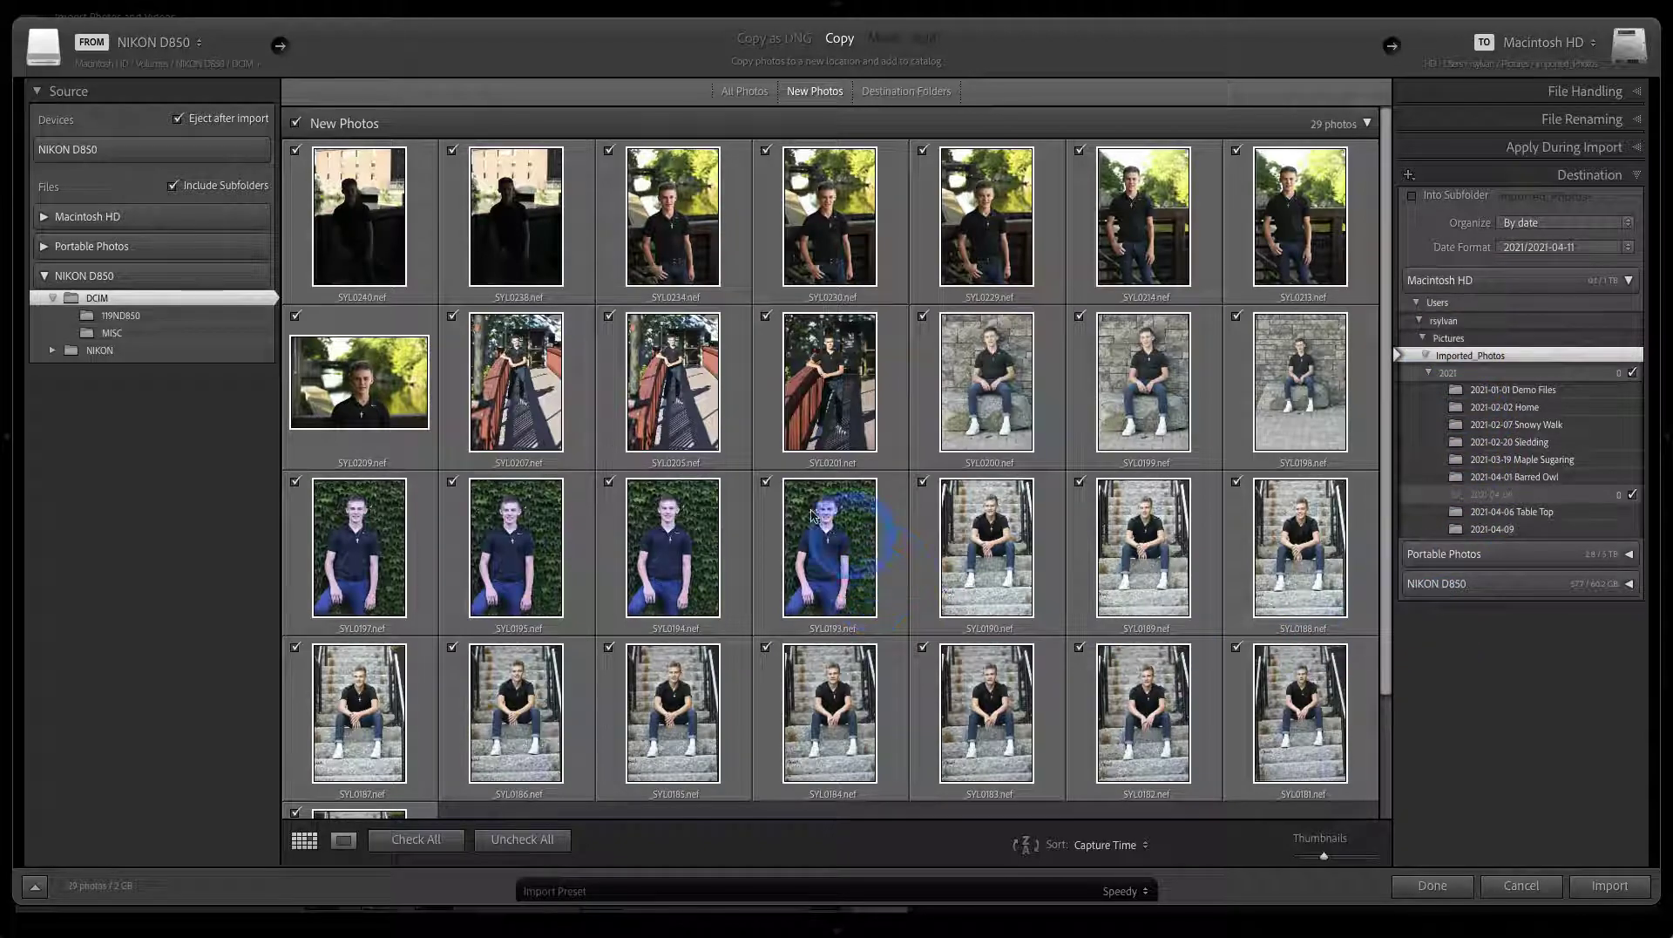
Uncheck all photos, check only the first 18, and import them
{"action": "left_click", "coordinate": [519, 839]}
{"action": "left_click_drag", "start_coordinate": [390, 188], "coordinate": [784, 520]}
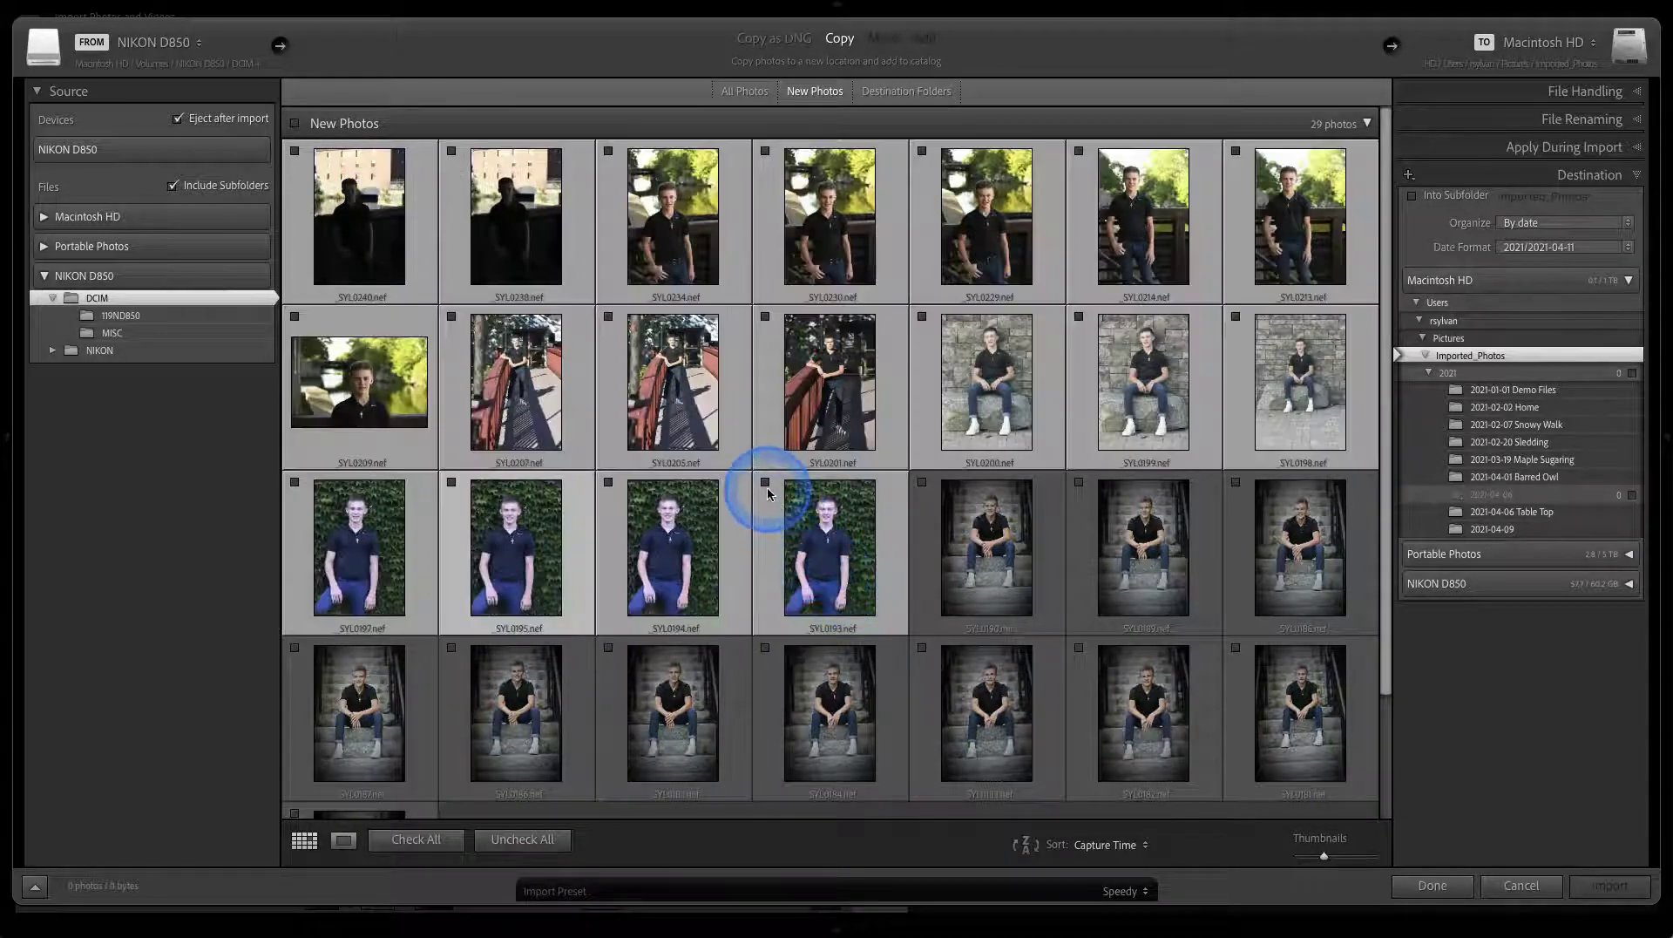
{"action": "left_click", "coordinate": [765, 482]}
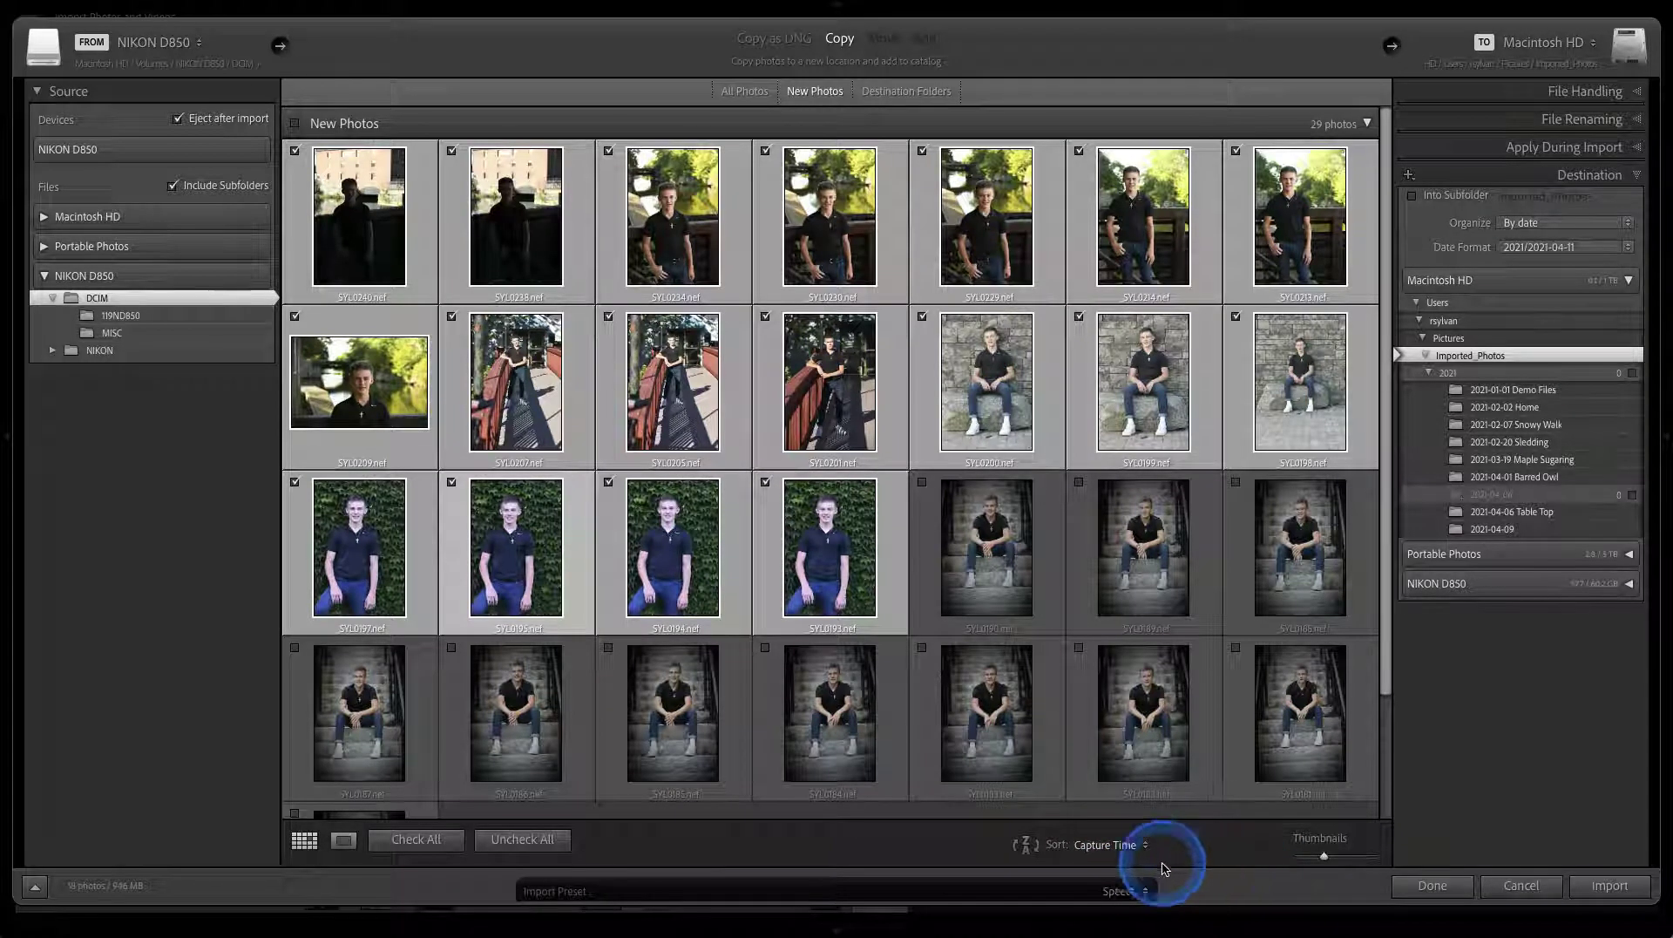
{"action": "left_click", "coordinate": [1578, 886]}
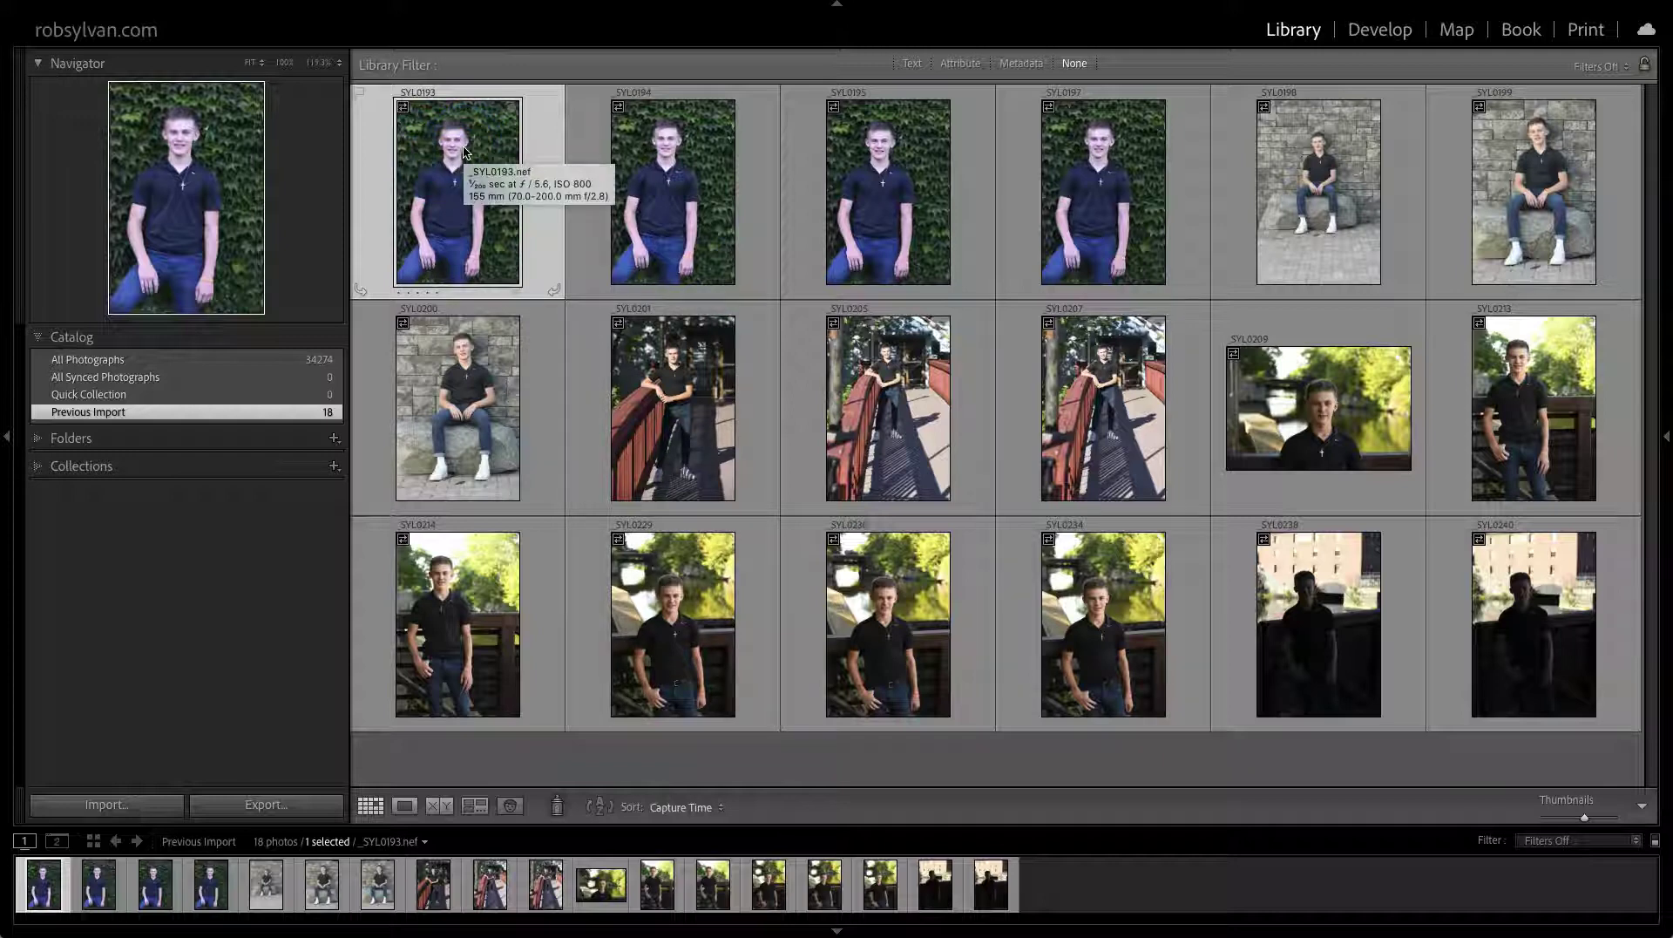
{"action": "key", "text": "z"}
{"action": "left_click_drag", "start_coordinate": [464, 149], "coordinate": [387, 514]}
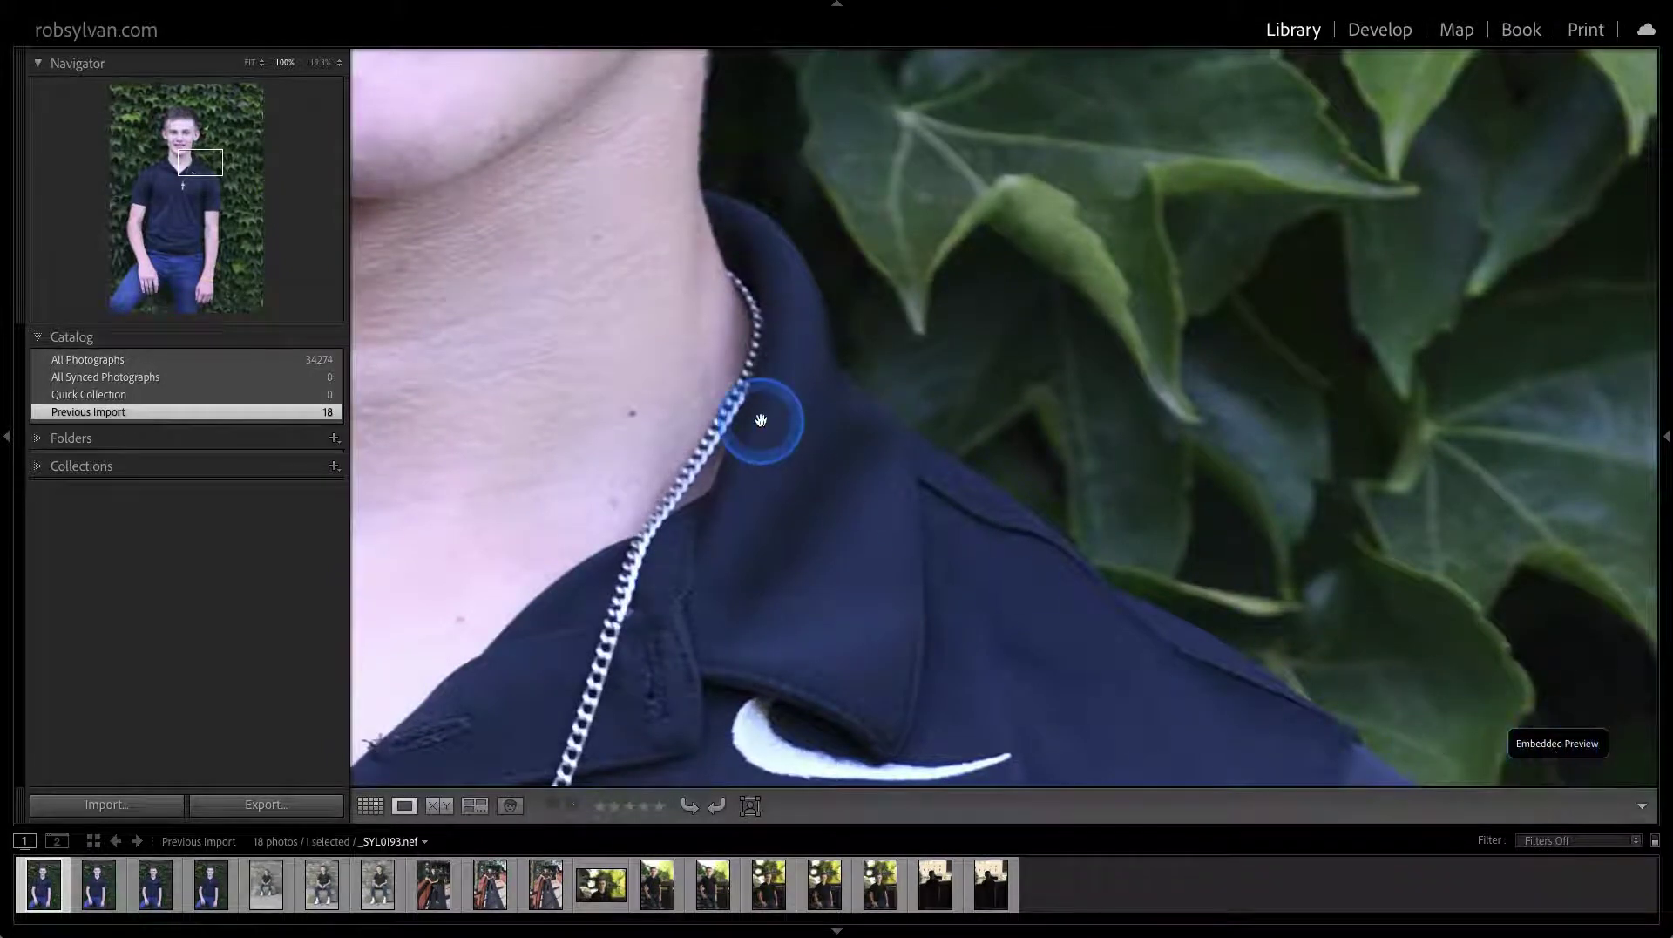
{"action": "key", "text": "g"}
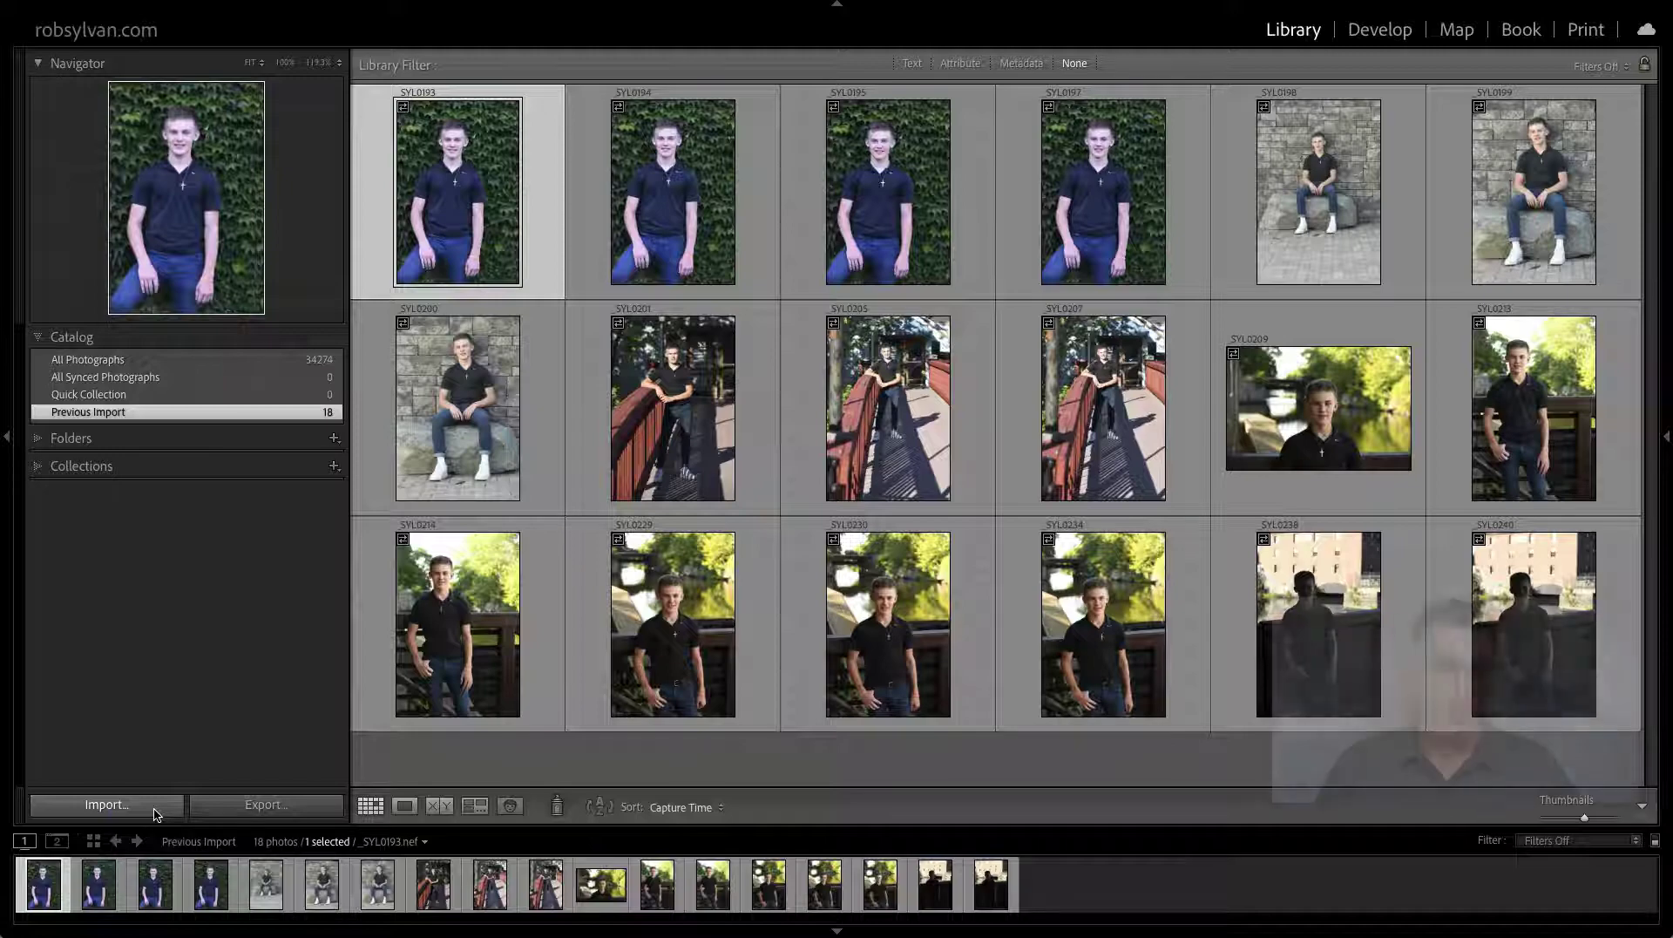
Reopen Import with the NIKON D850 card as source and import the 11 staircase photos
{"action": "left_click", "coordinate": [156, 811]}
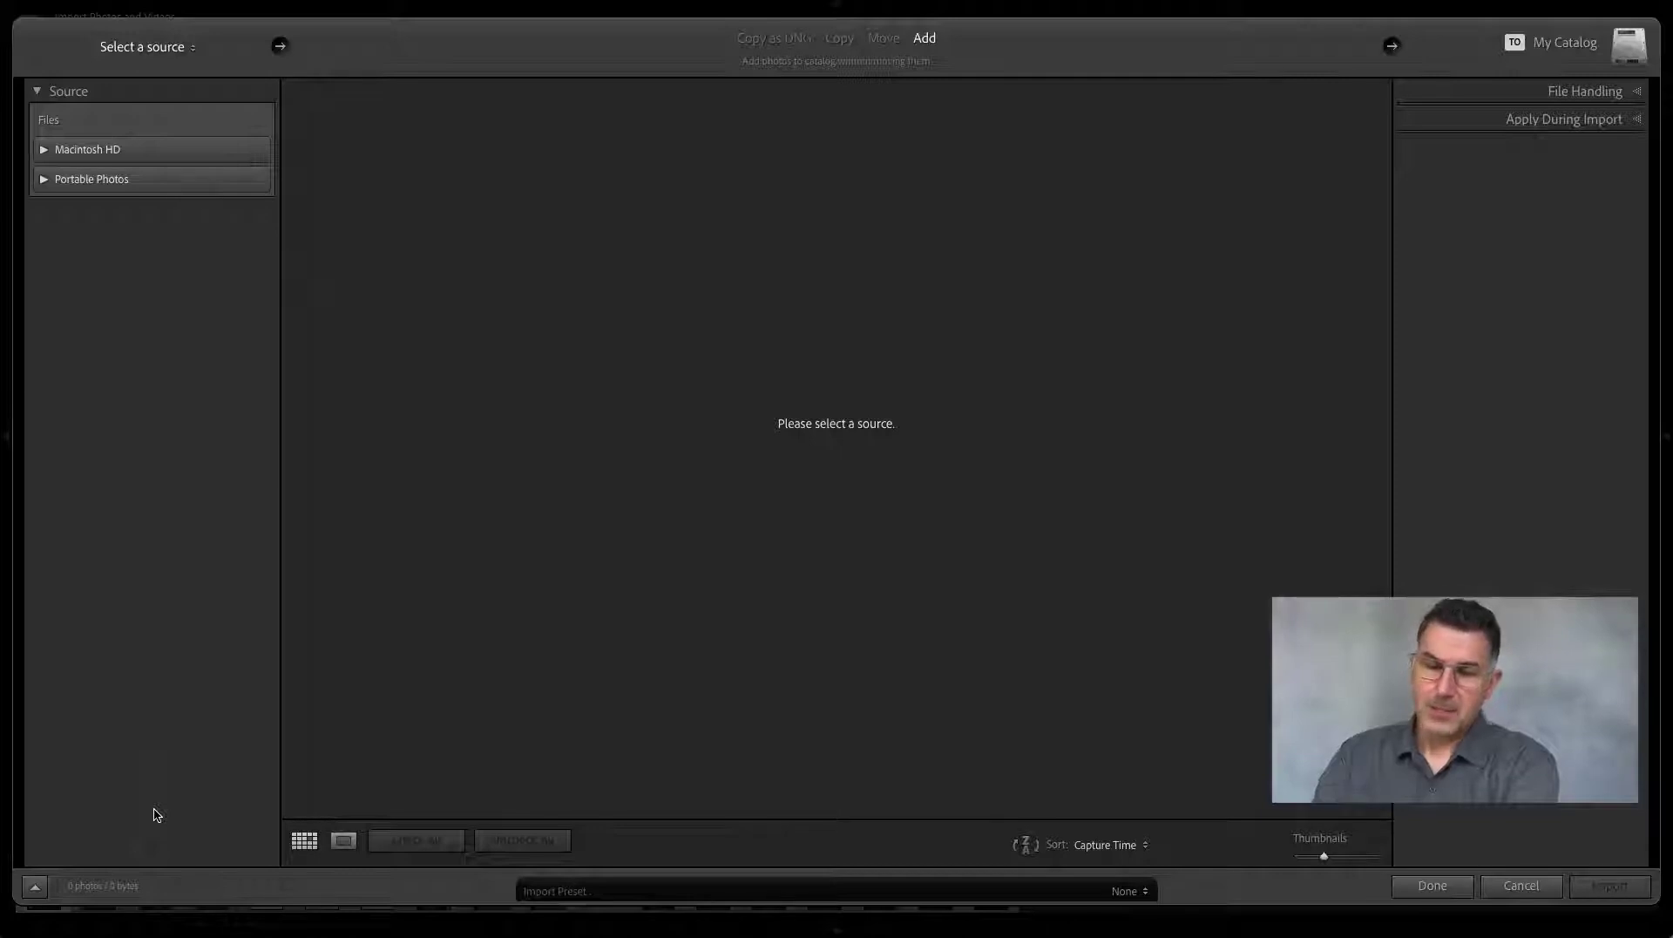
{"action": "left_click", "coordinate": [153, 808]}
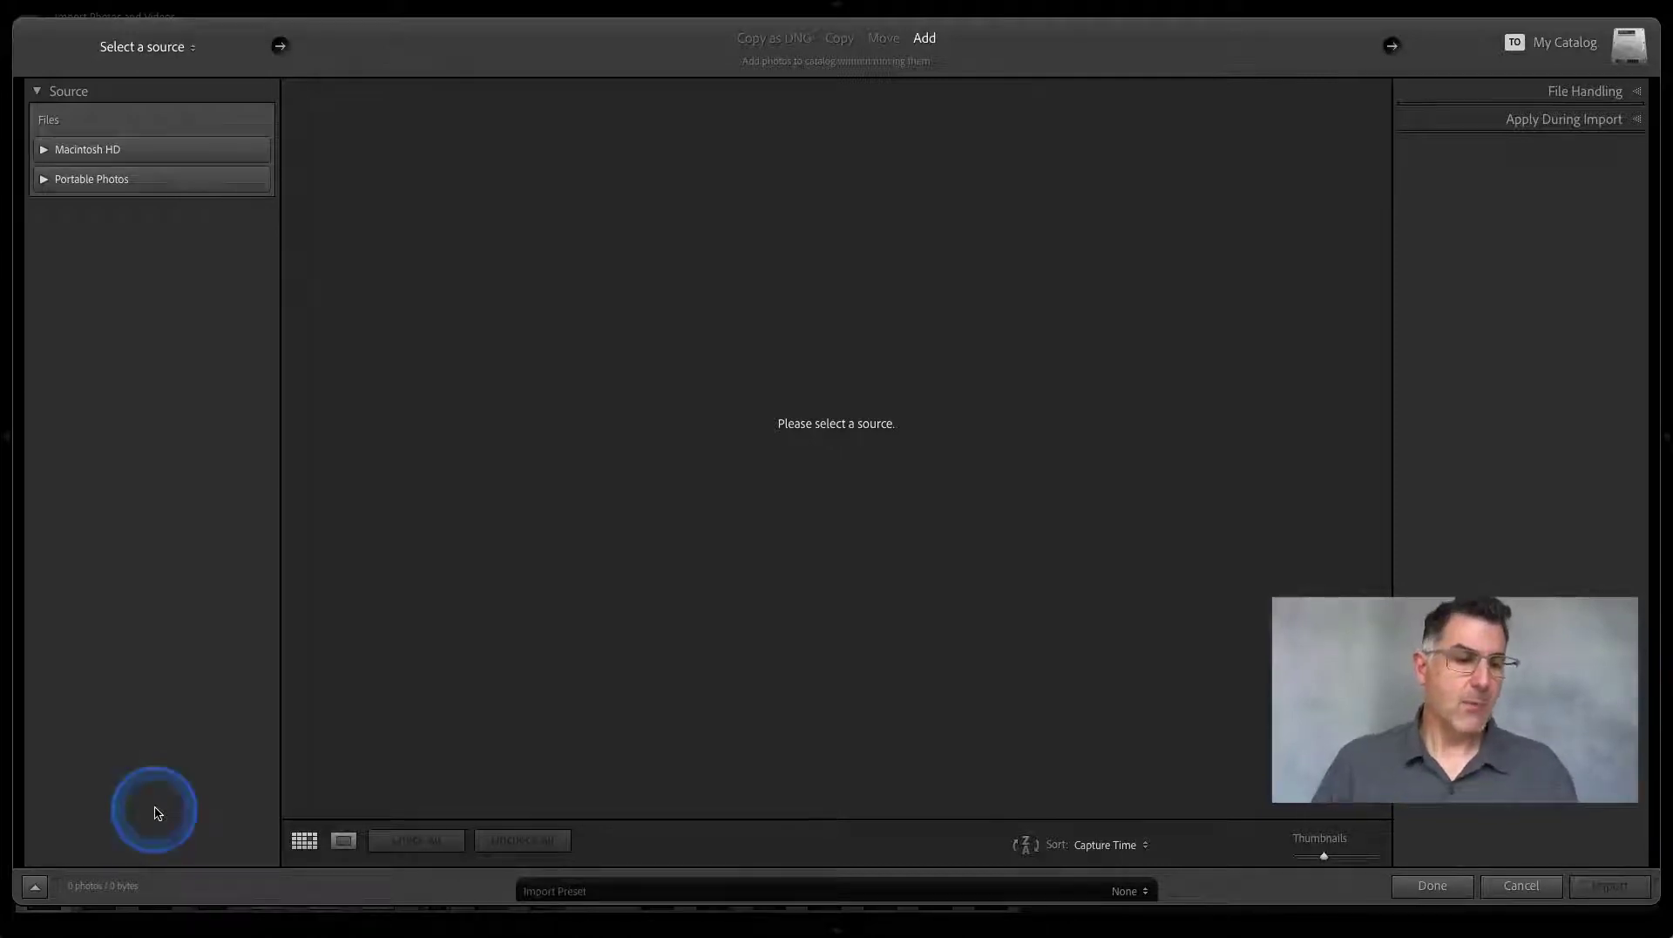
{"action": "left_click", "coordinate": [131, 150]}
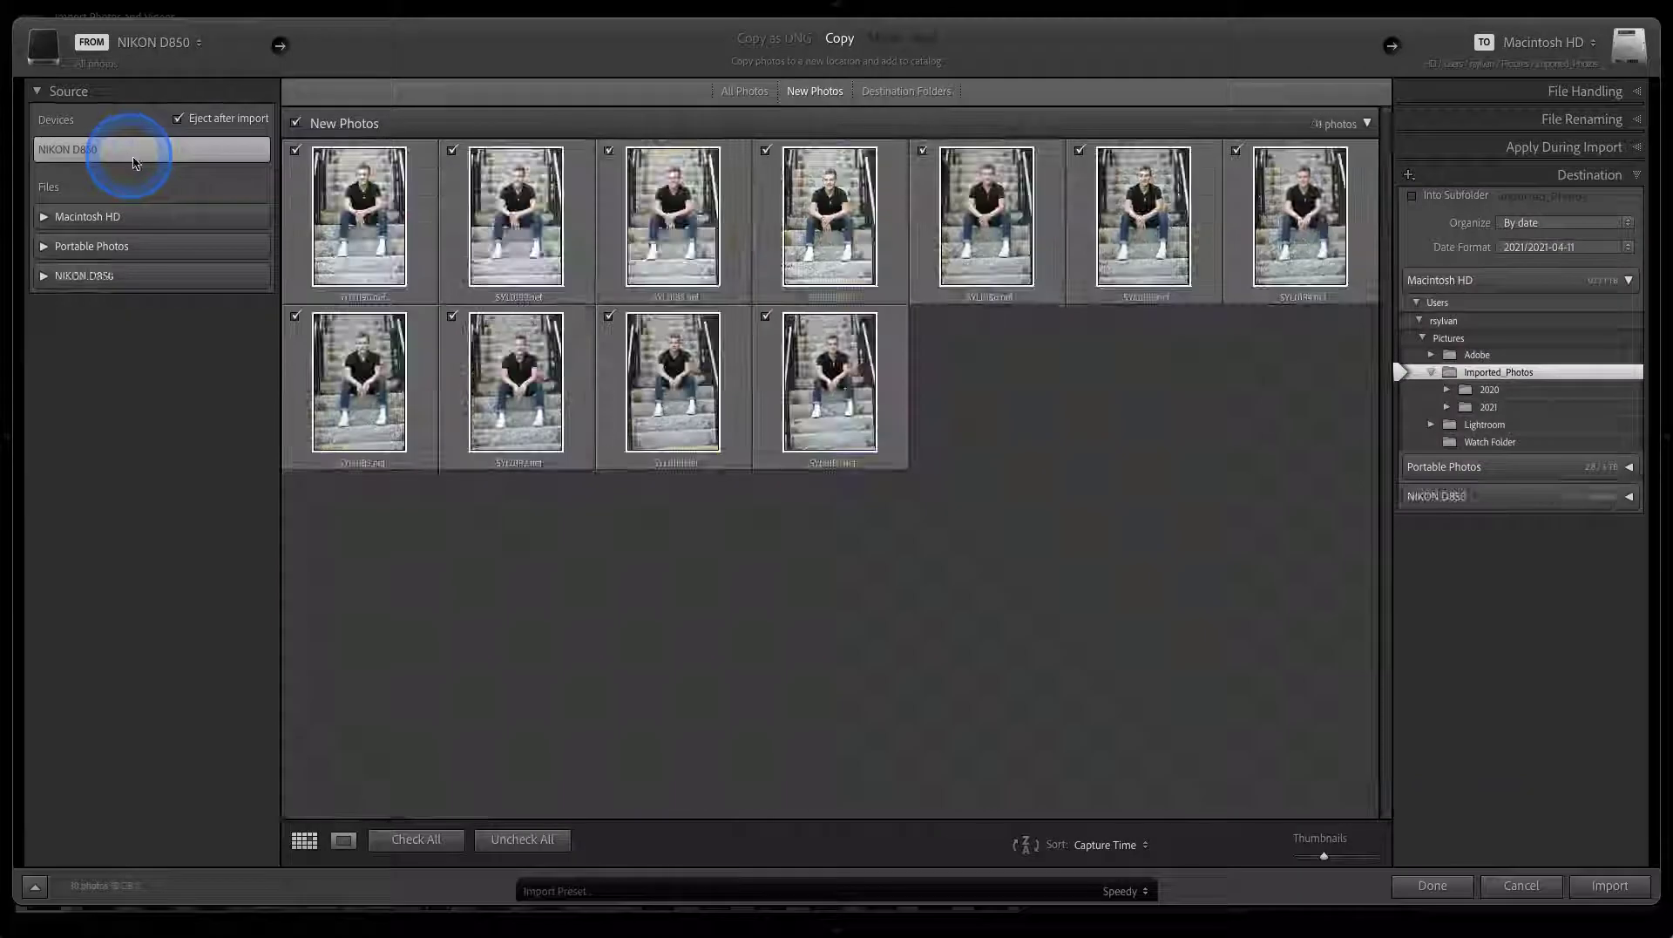
{"action": "left_click", "coordinate": [739, 321]}
{"action": "left_click", "coordinate": [751, 356]}
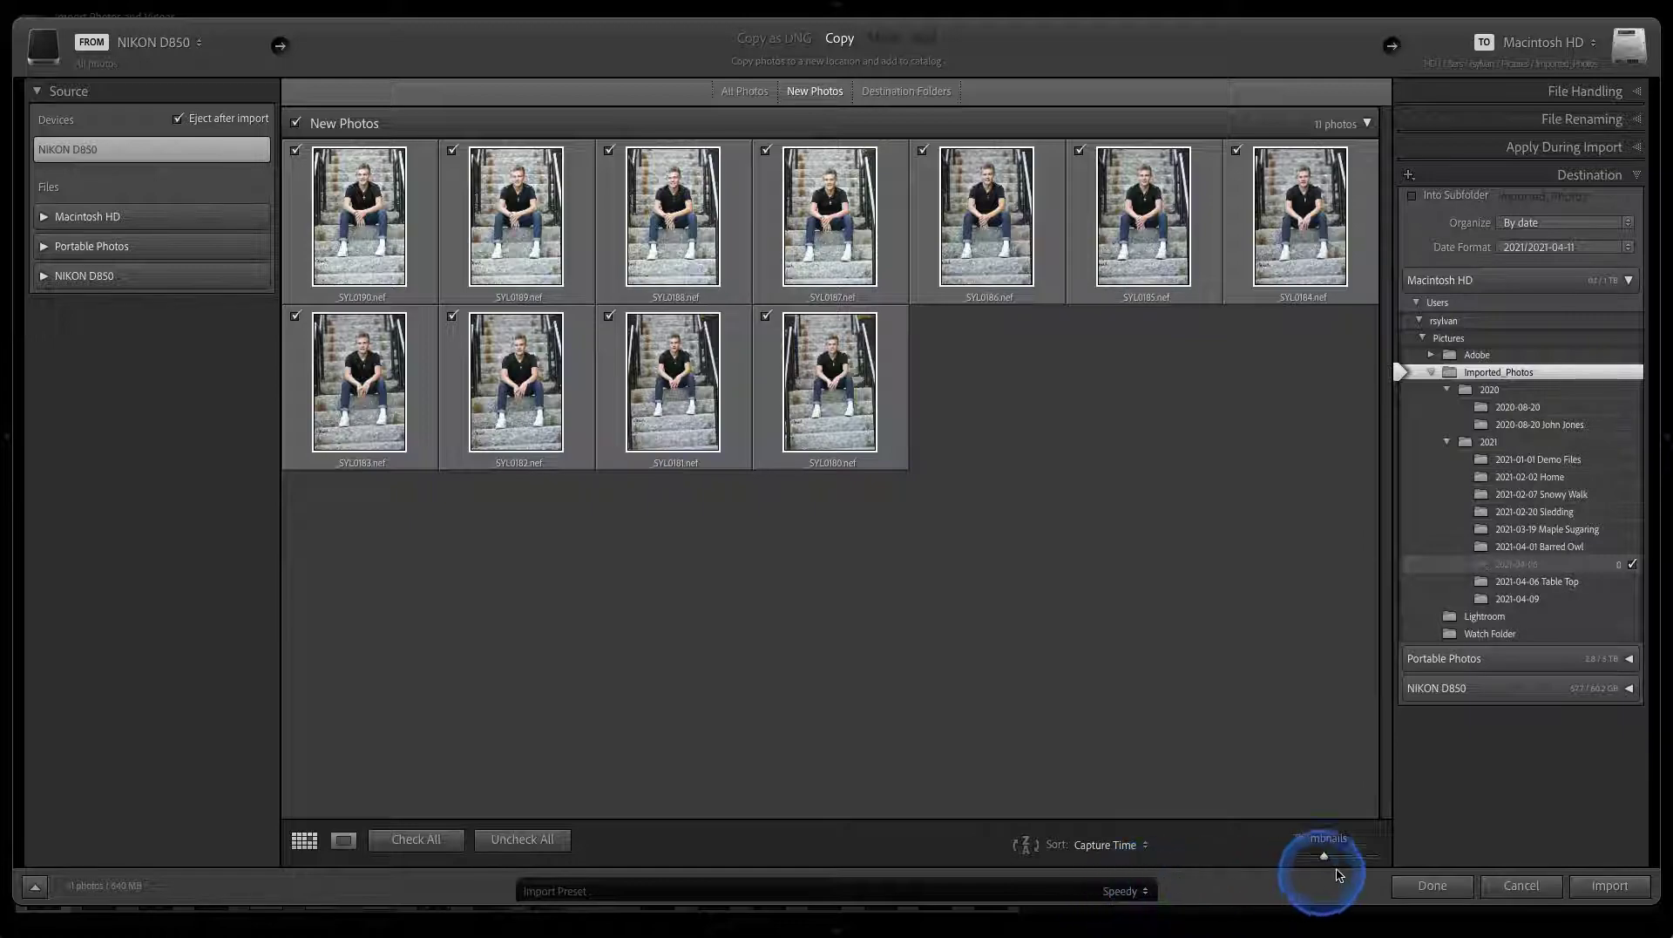
{"action": "left_click", "coordinate": [1599, 887]}
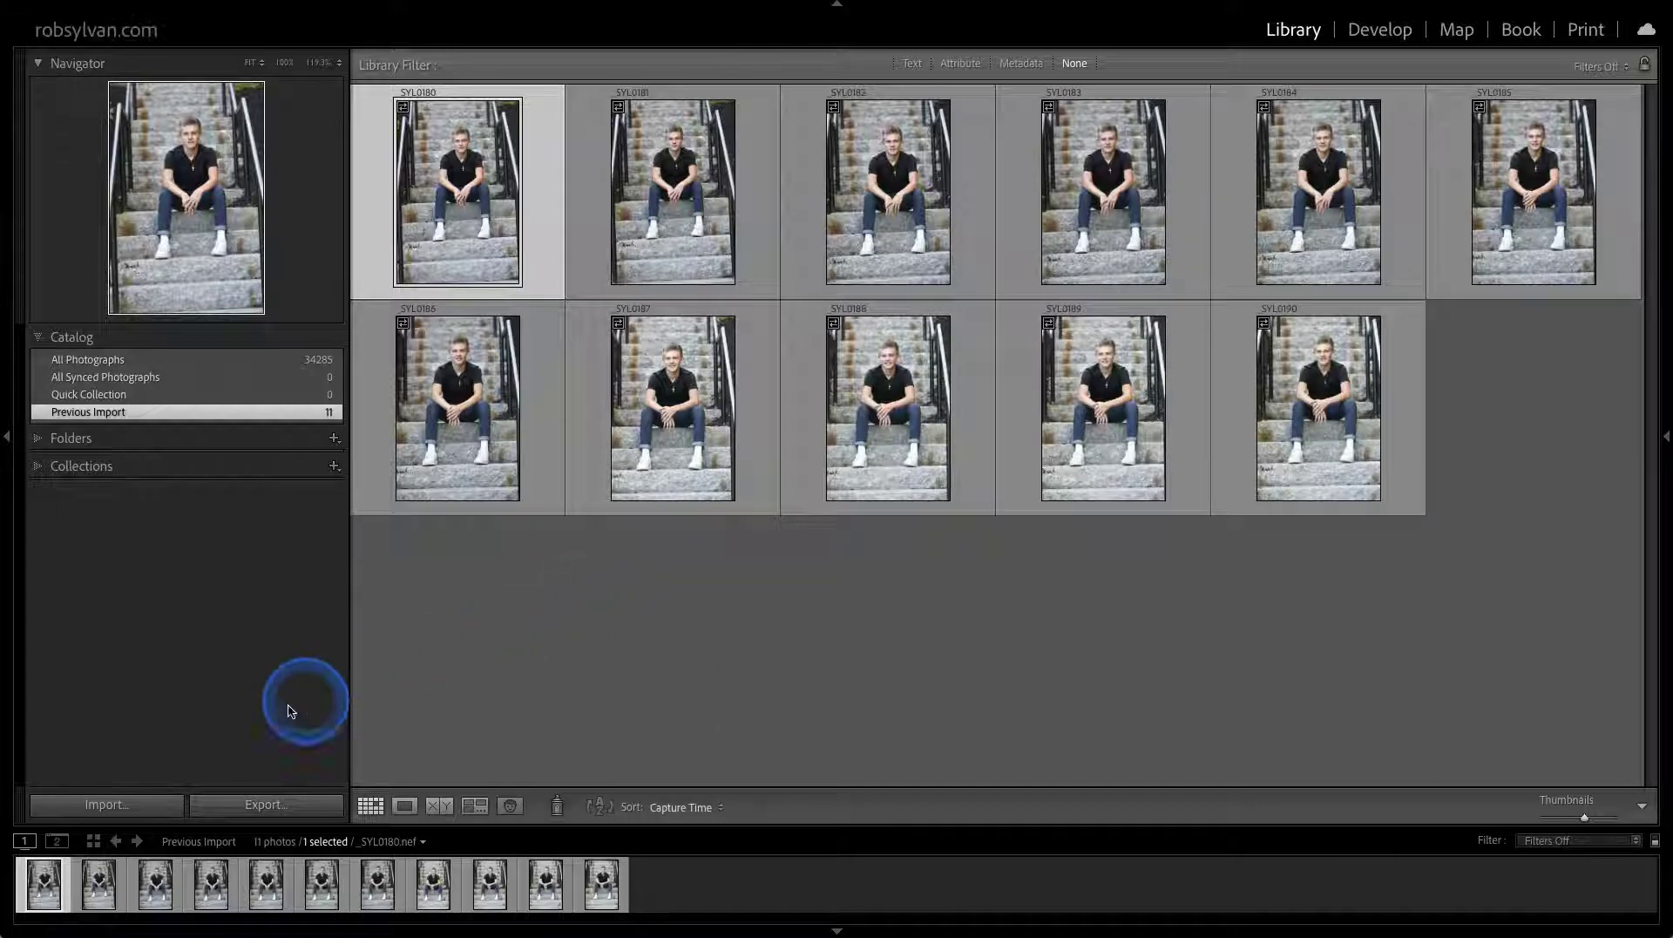
Put the Import window in compact mode with the Speedy preset, then close it without importing
{"action": "left_click", "coordinate": [144, 812]}
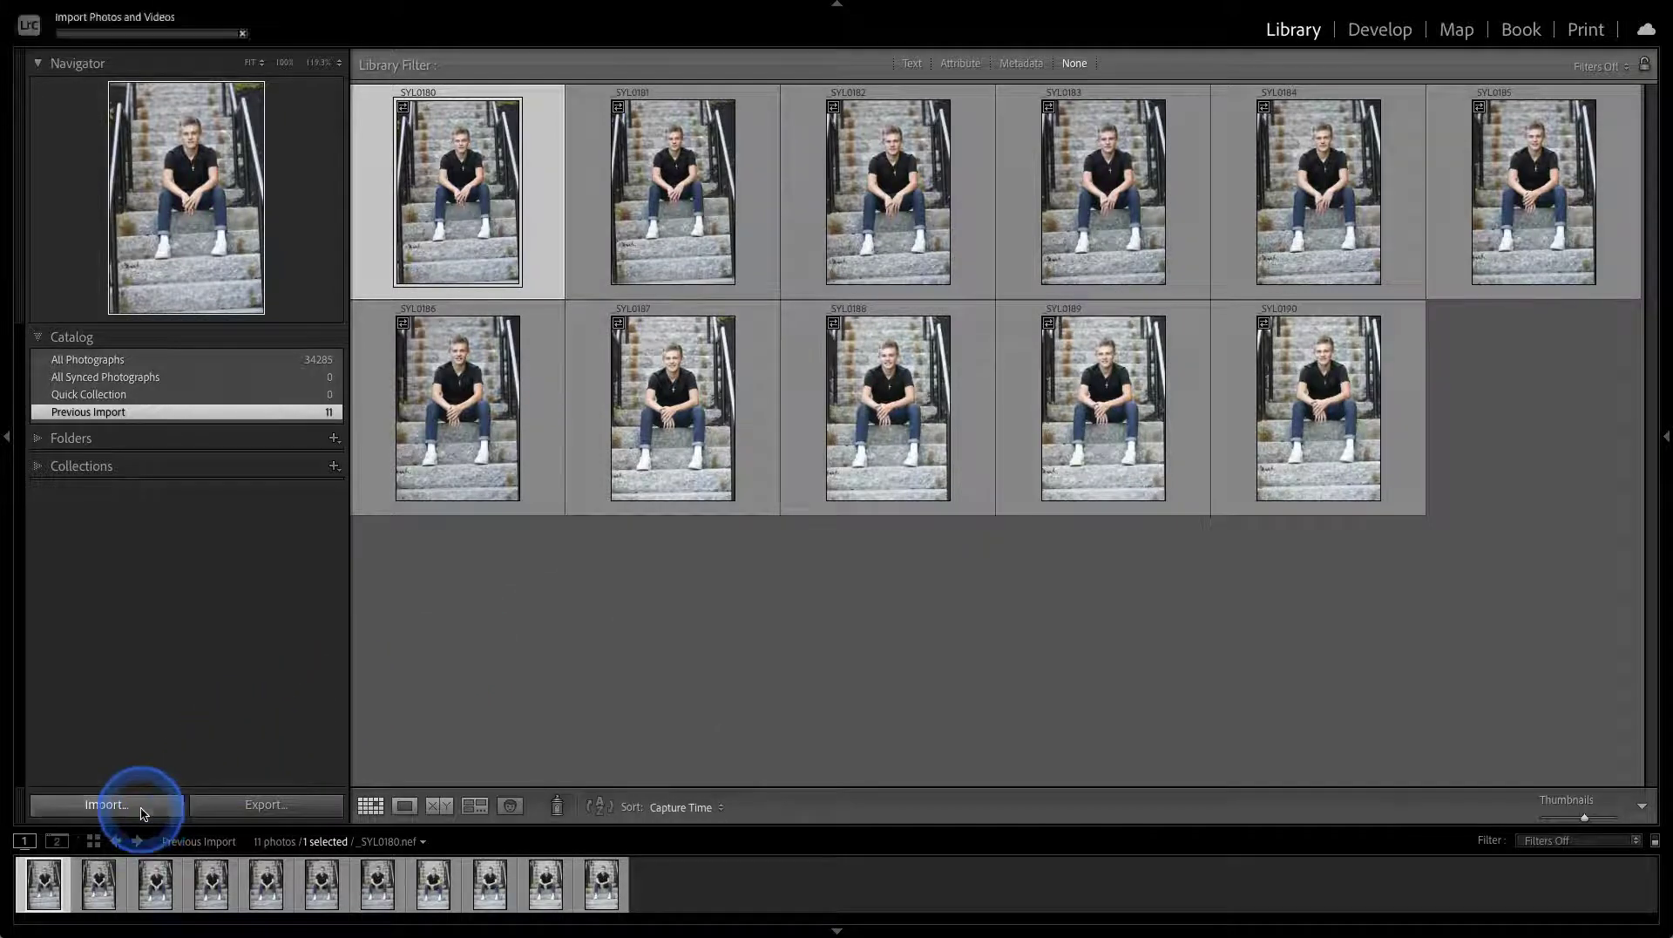
{"action": "left_click", "coordinate": [37, 887]}
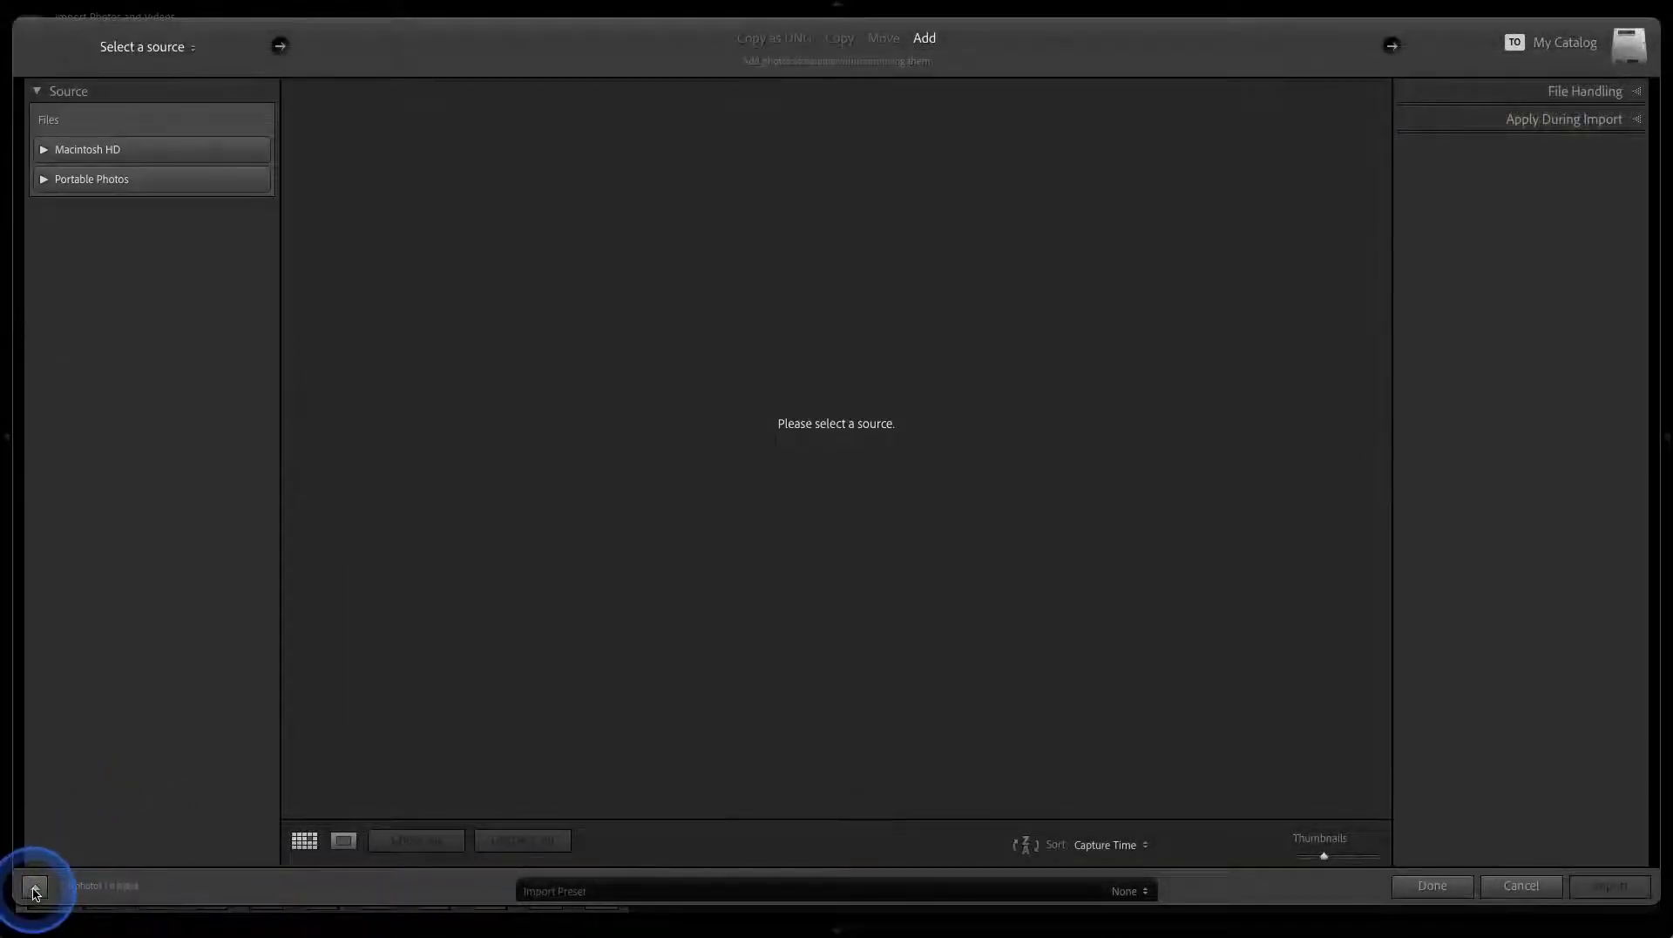
{"action": "left_click", "coordinate": [35, 889]}
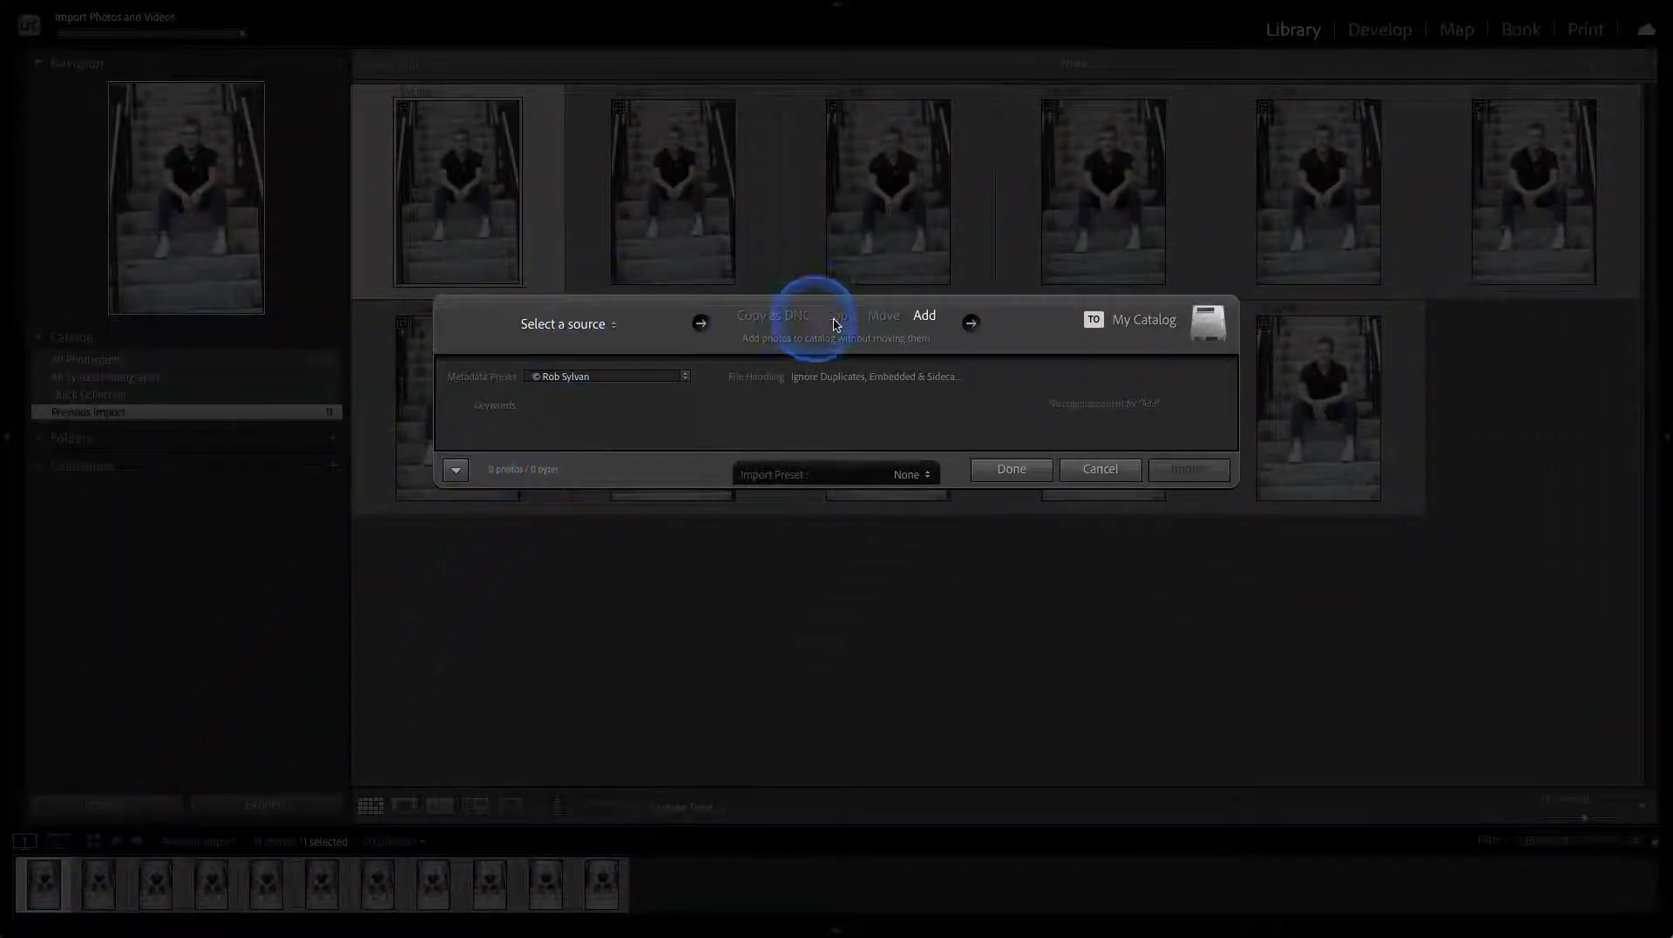
{"action": "left_click", "coordinate": [912, 474]}
{"action": "left_click", "coordinate": [938, 676]}
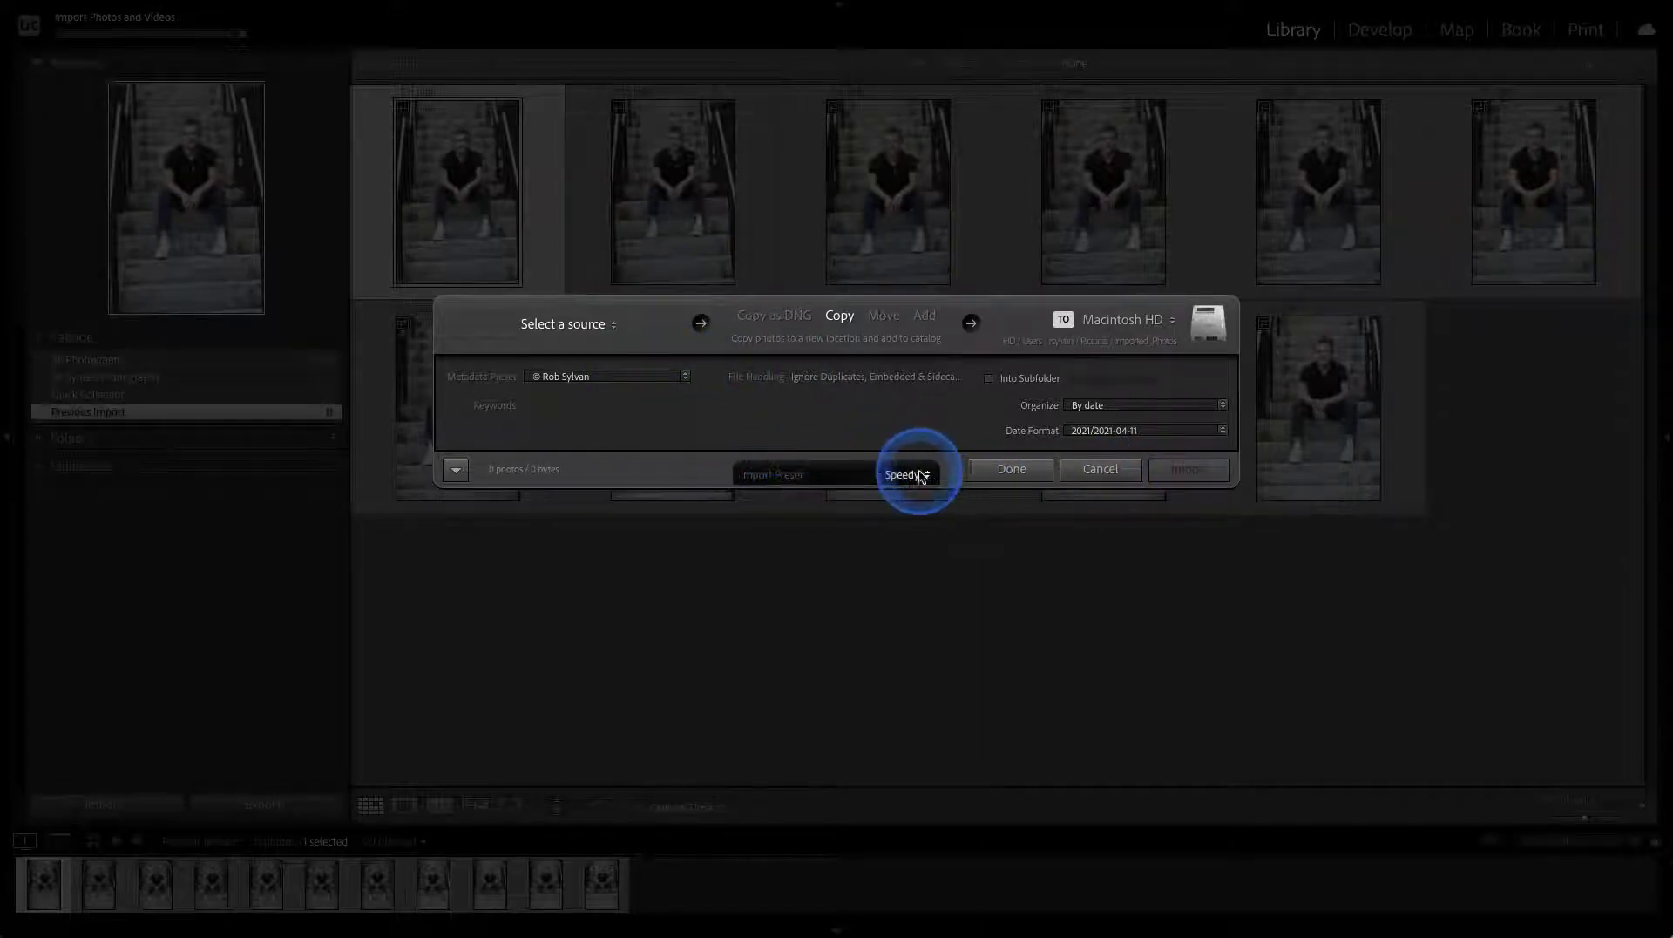
{"action": "left_click", "coordinate": [1039, 476]}
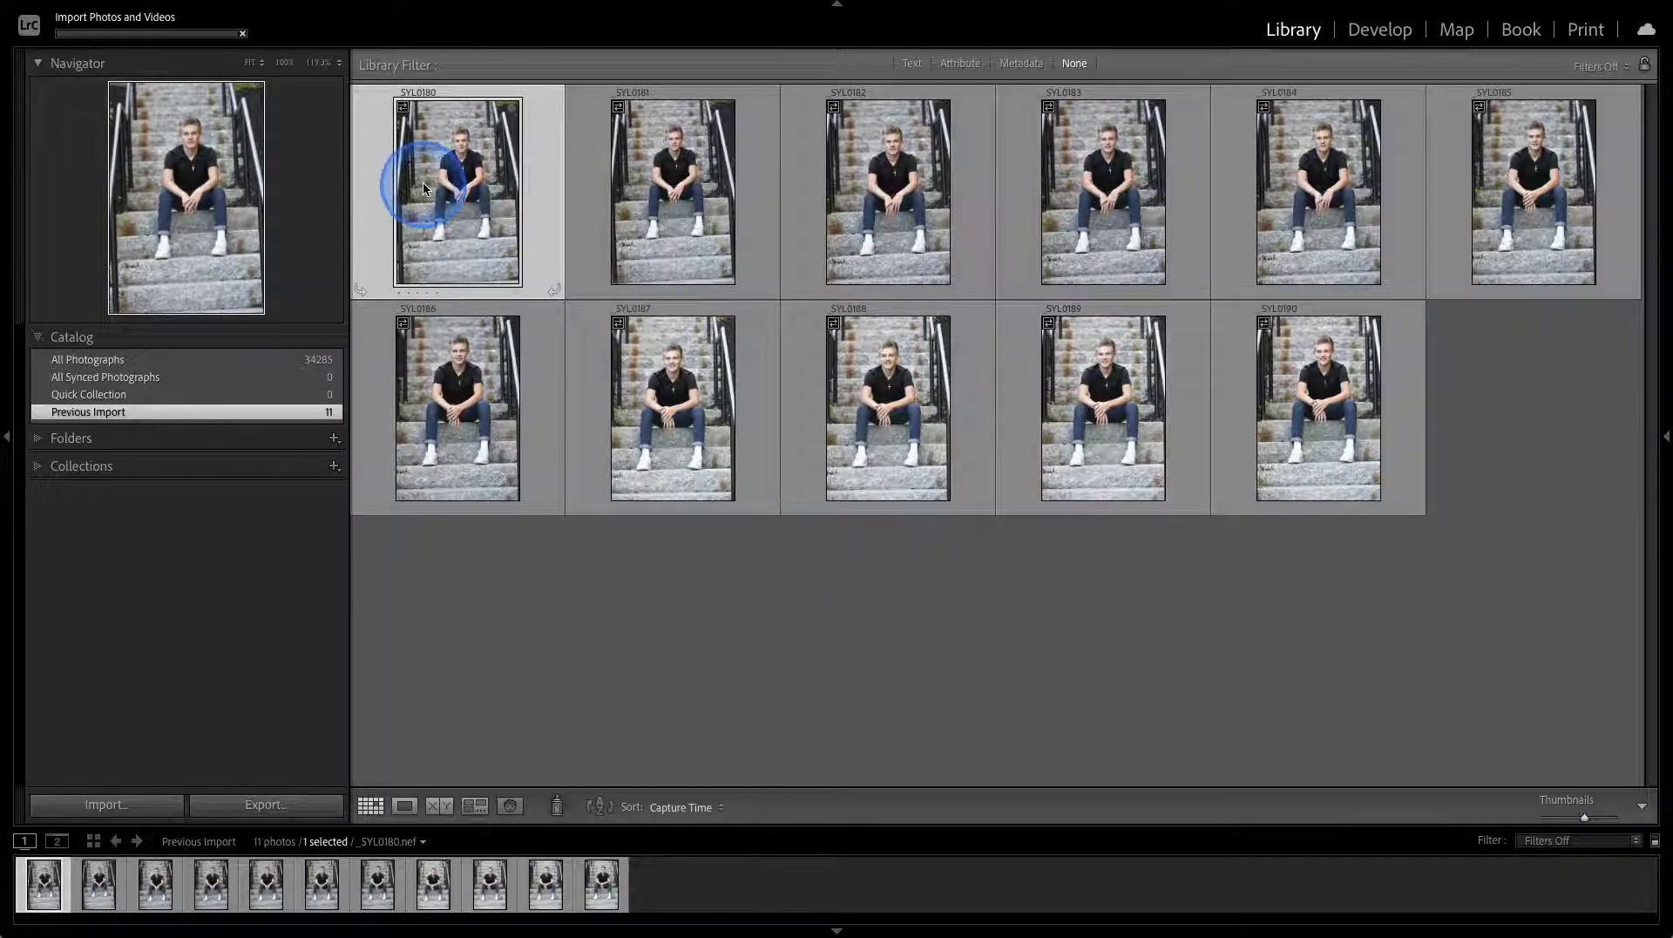
Use Go to Folder in Library on the first staircase photo to open its 2020-08-20 folder
{"action": "right_click", "coordinate": [430, 185]}
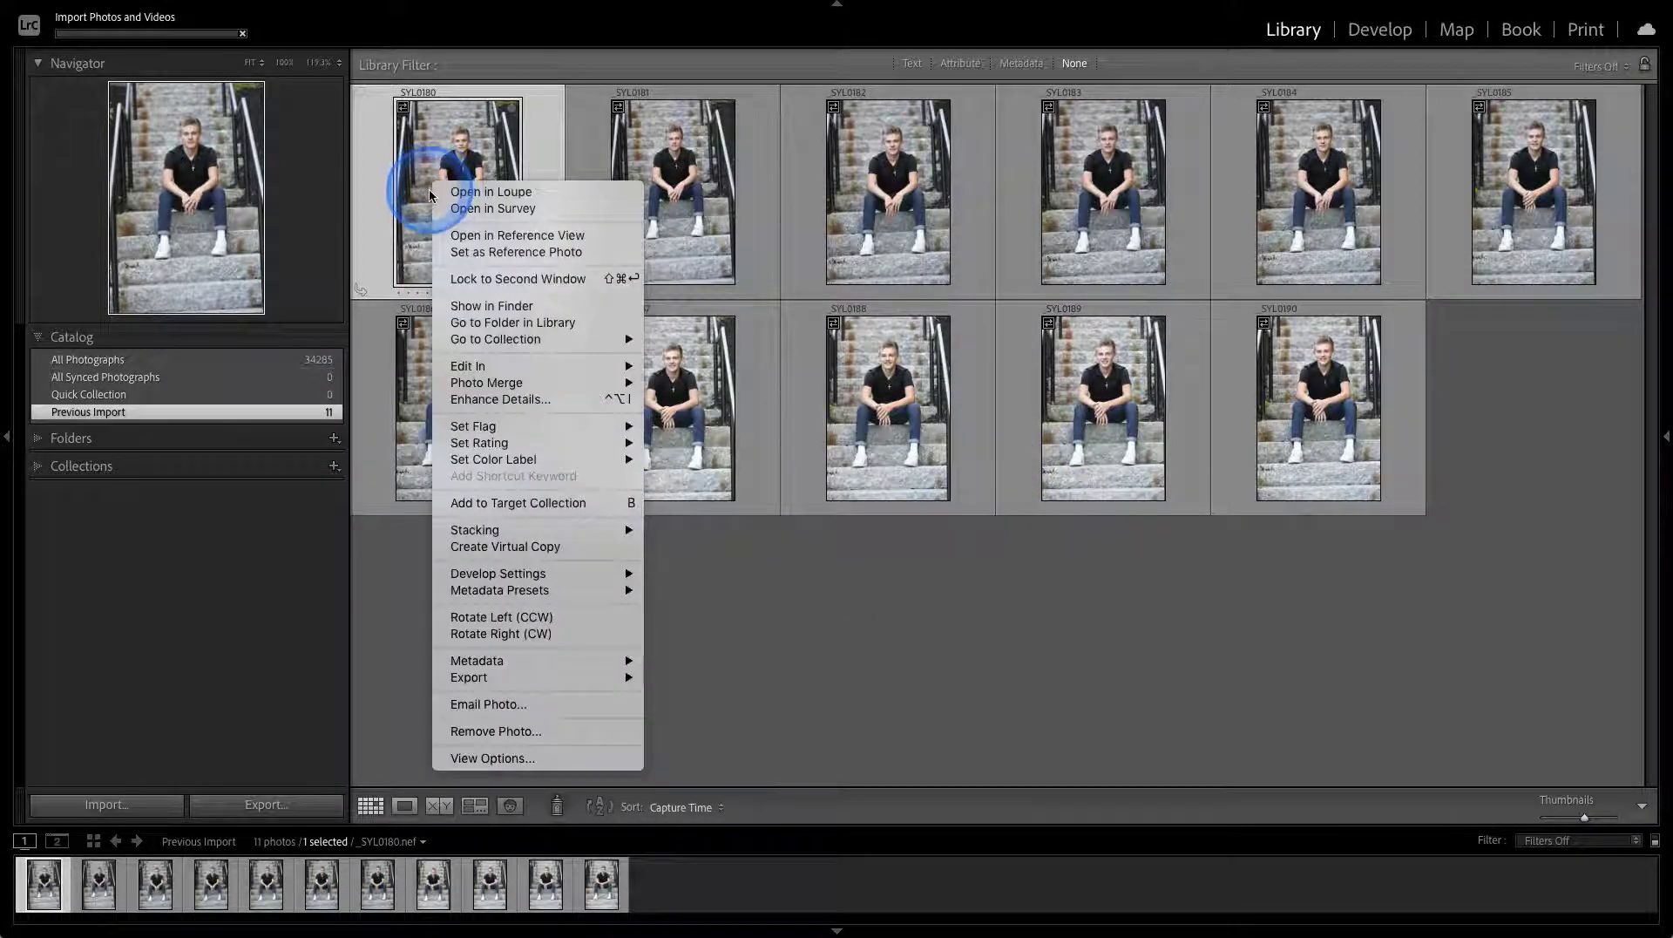
{"action": "left_click", "coordinate": [465, 325]}
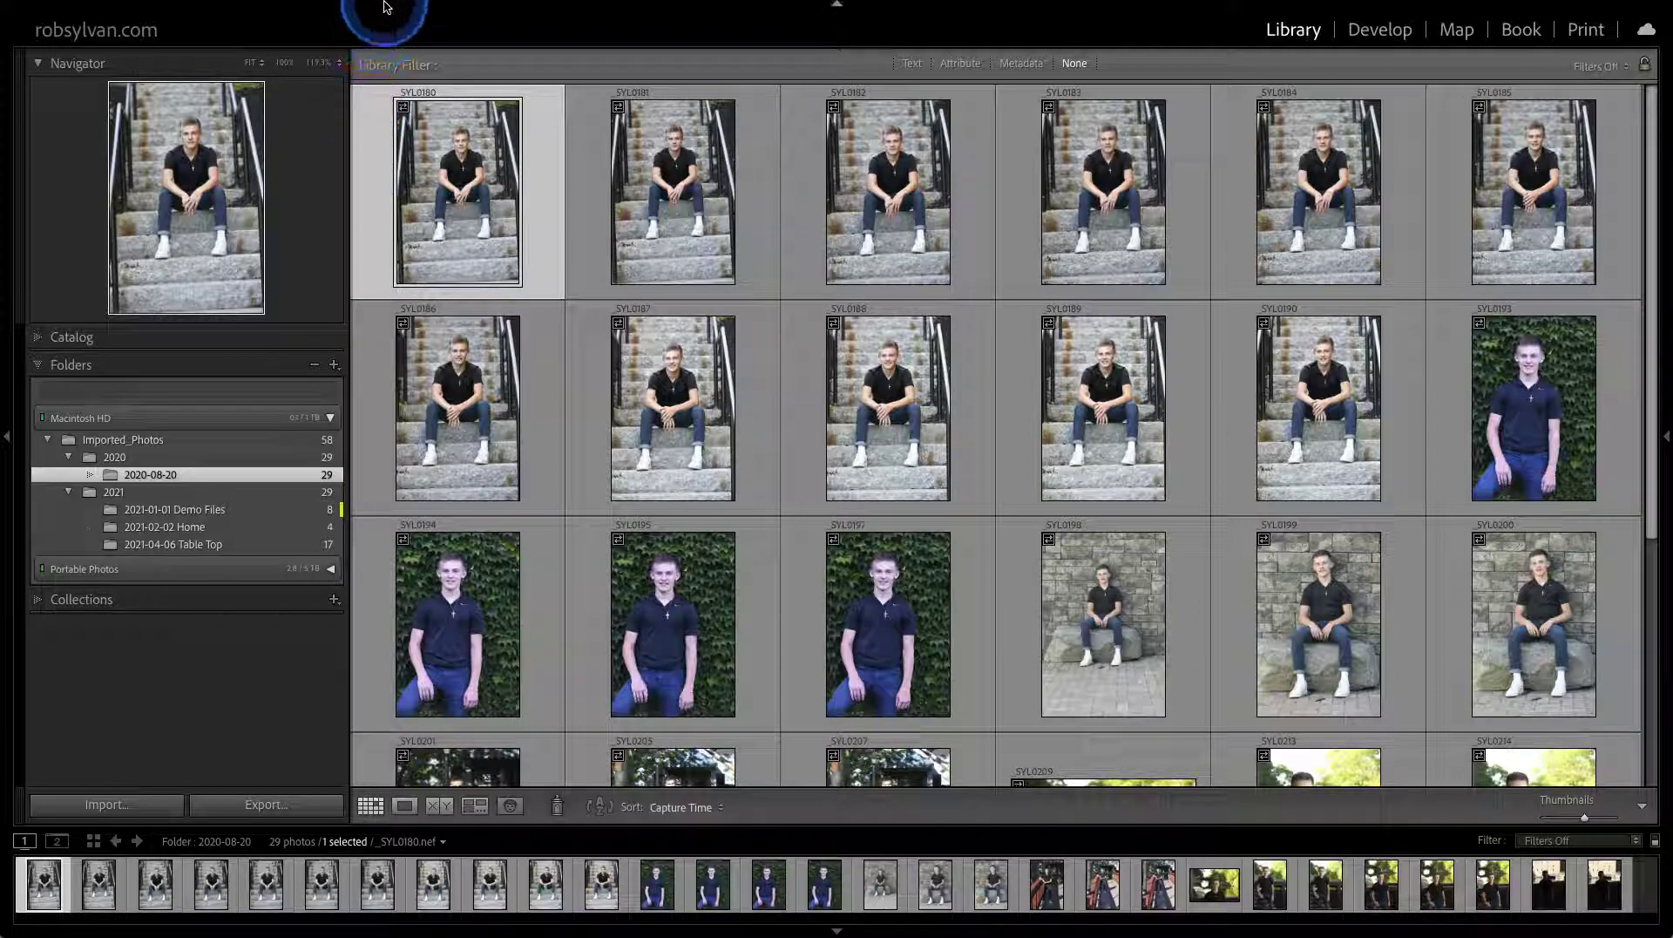
Dismiss the Photo menu, check _SYL0180 at 100% and flag it as a pick
{"action": "left_click", "coordinate": [317, 7]}
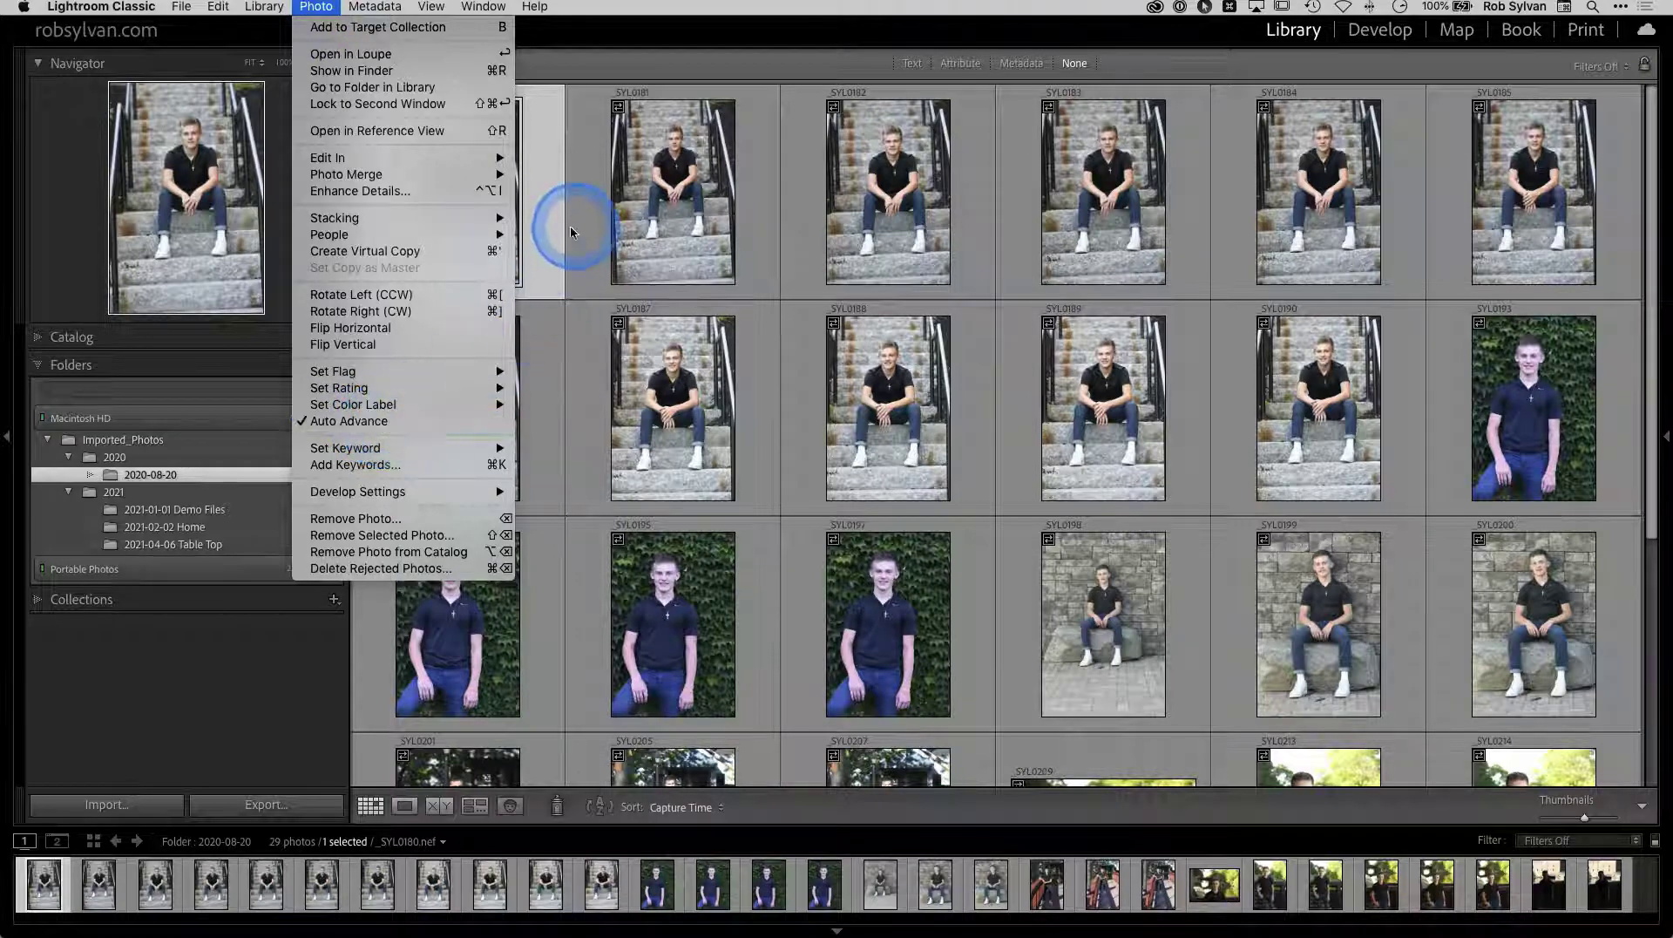
{"action": "left_click", "coordinate": [542, 231]}
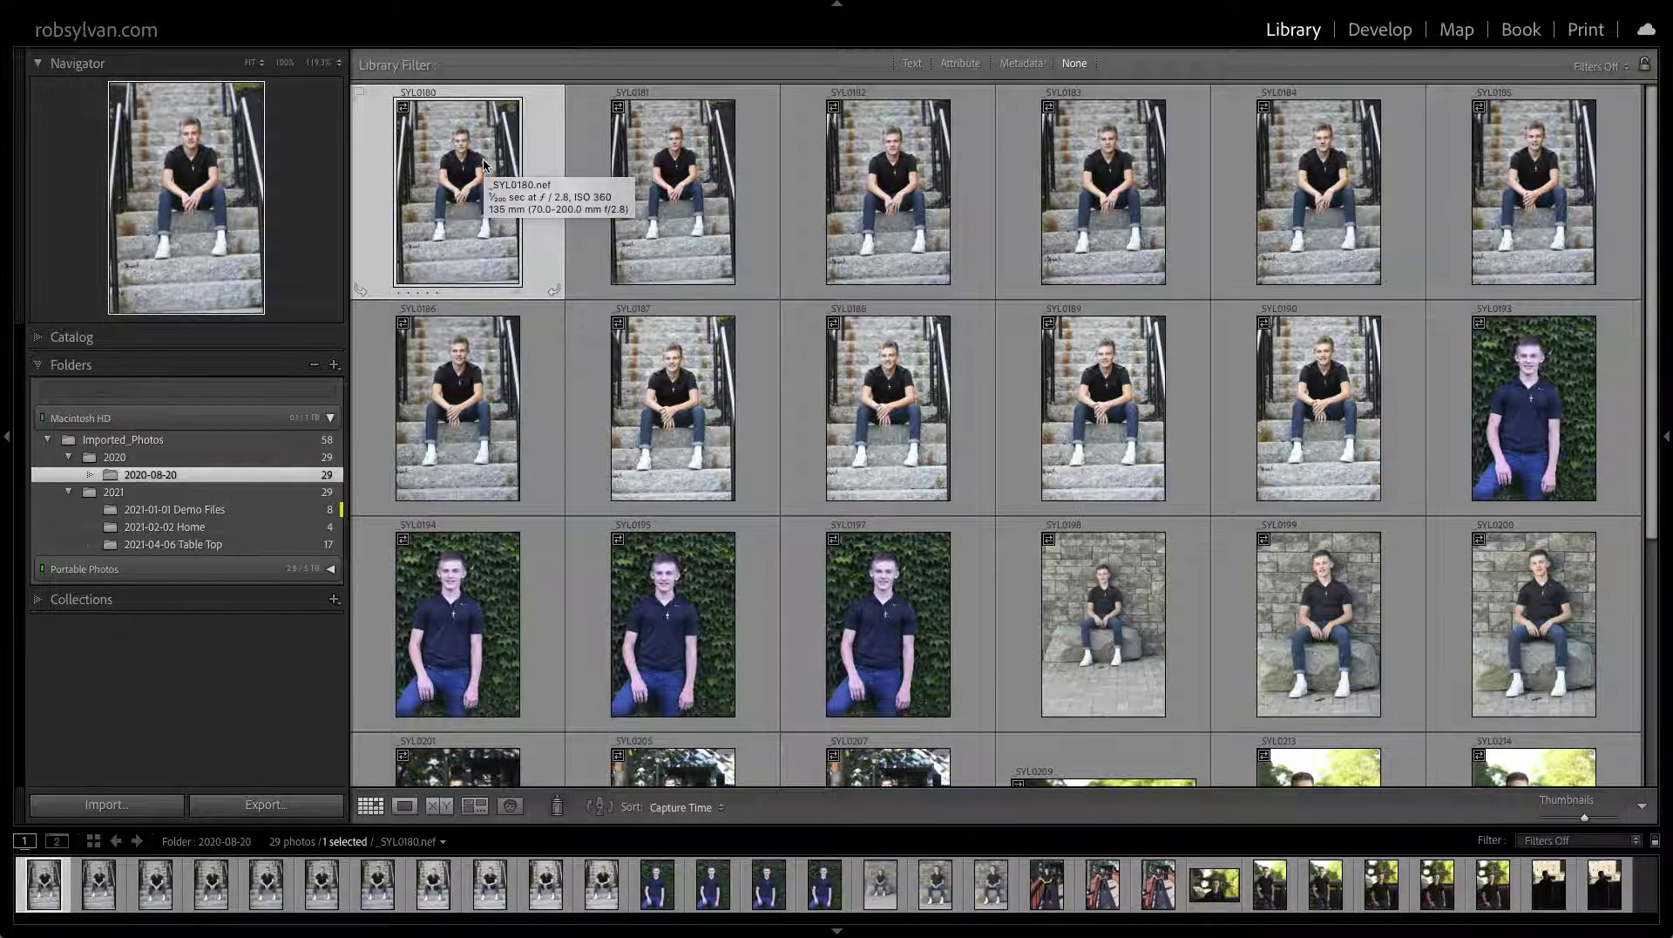
{"action": "key", "text": "z"}
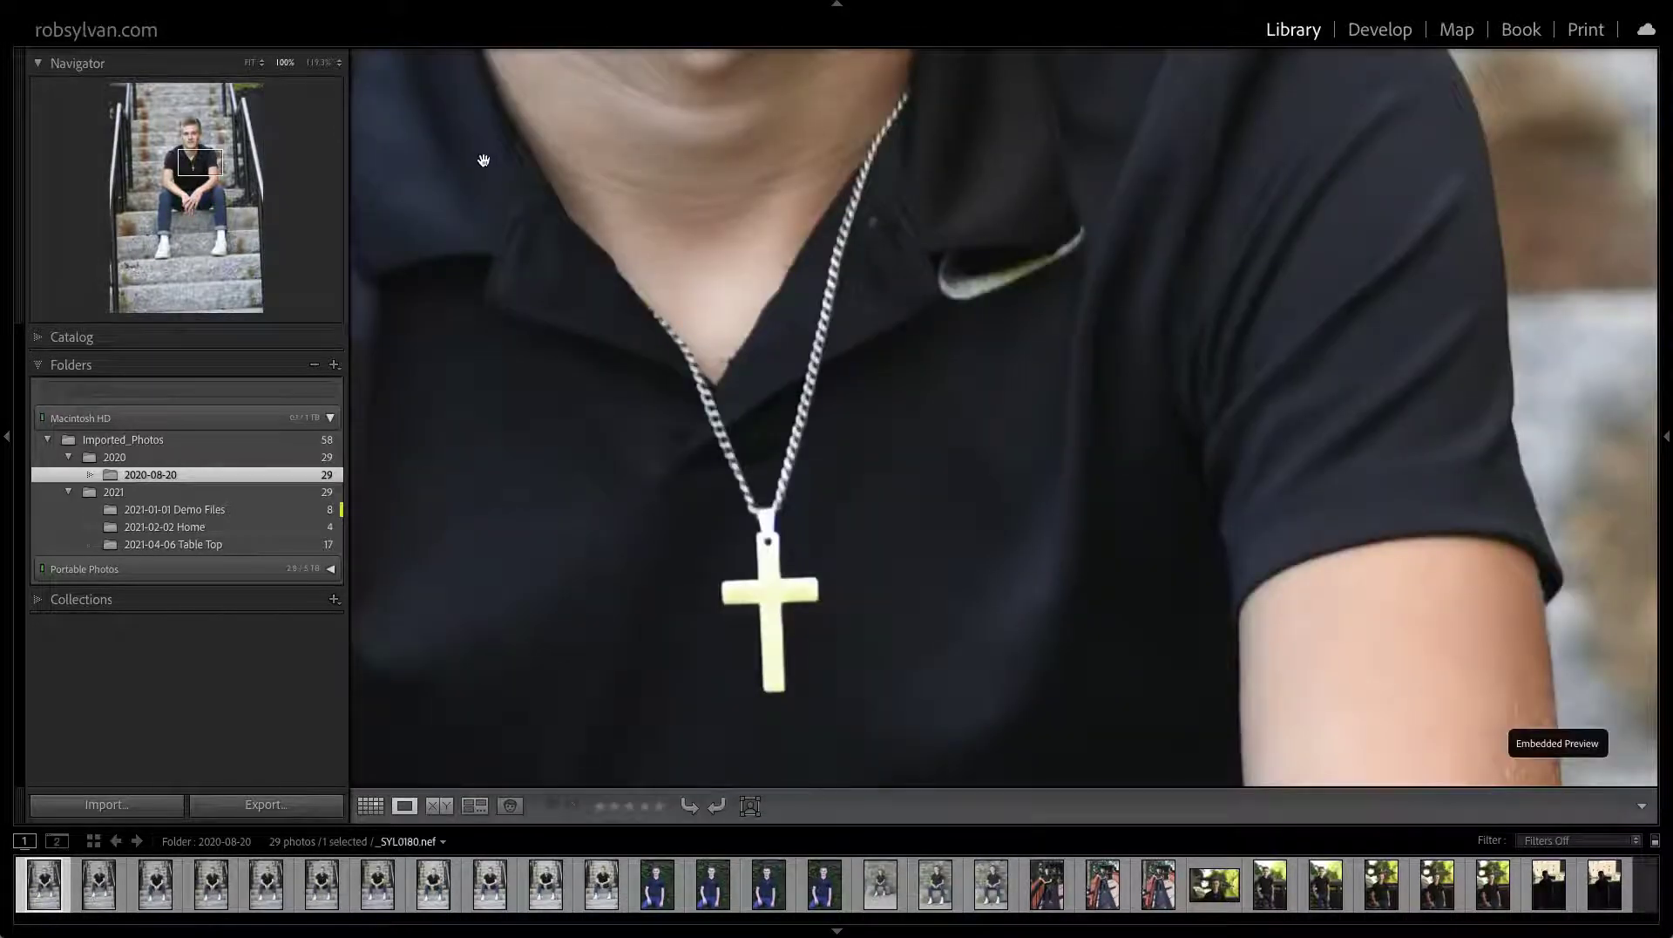
{"action": "key", "text": "g"}
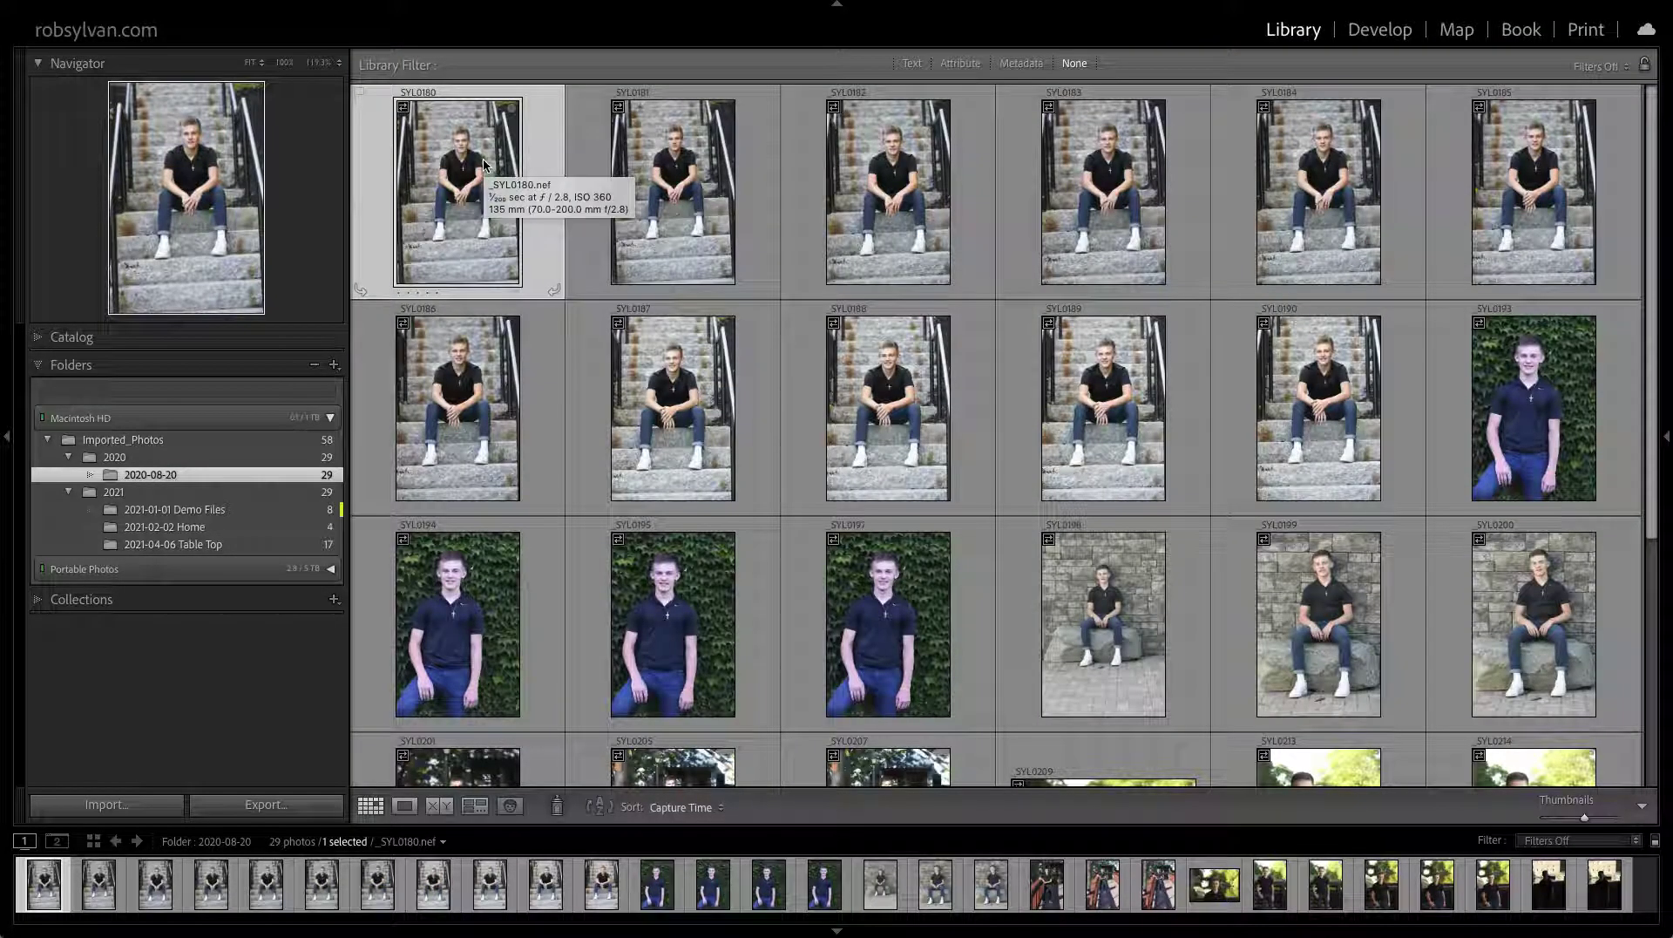
{"action": "key", "text": "Right"}
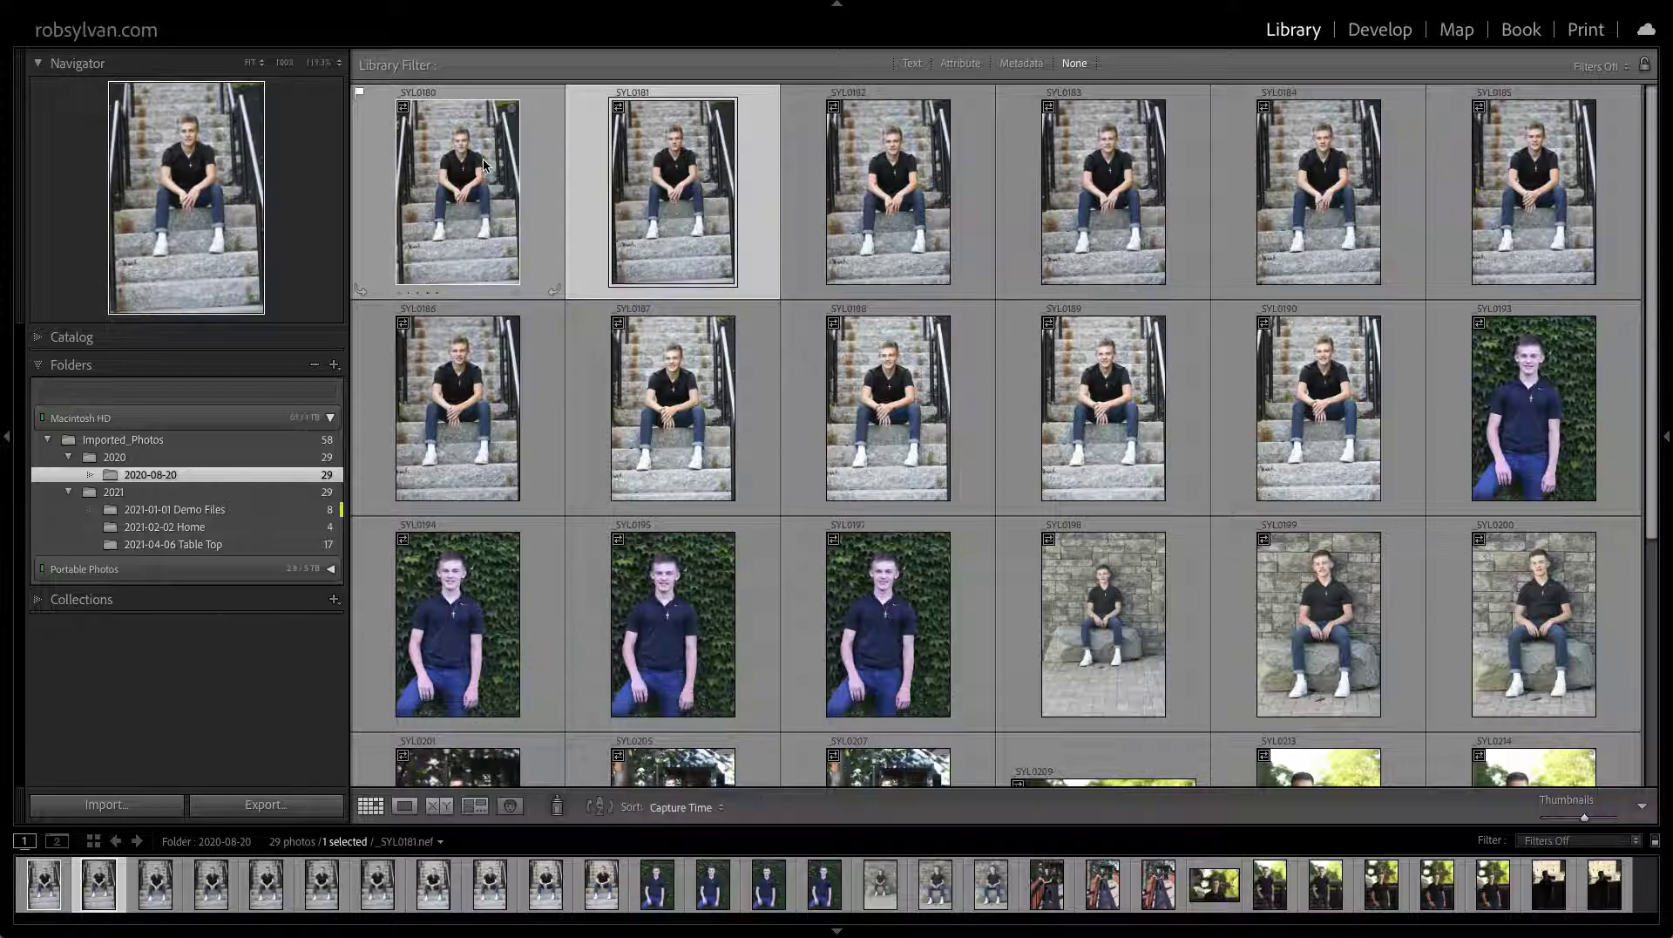
Check _SYL0181 at 100%, then step ahead through _SYL0182 to _SYL0184
{"action": "key", "text": "z"}
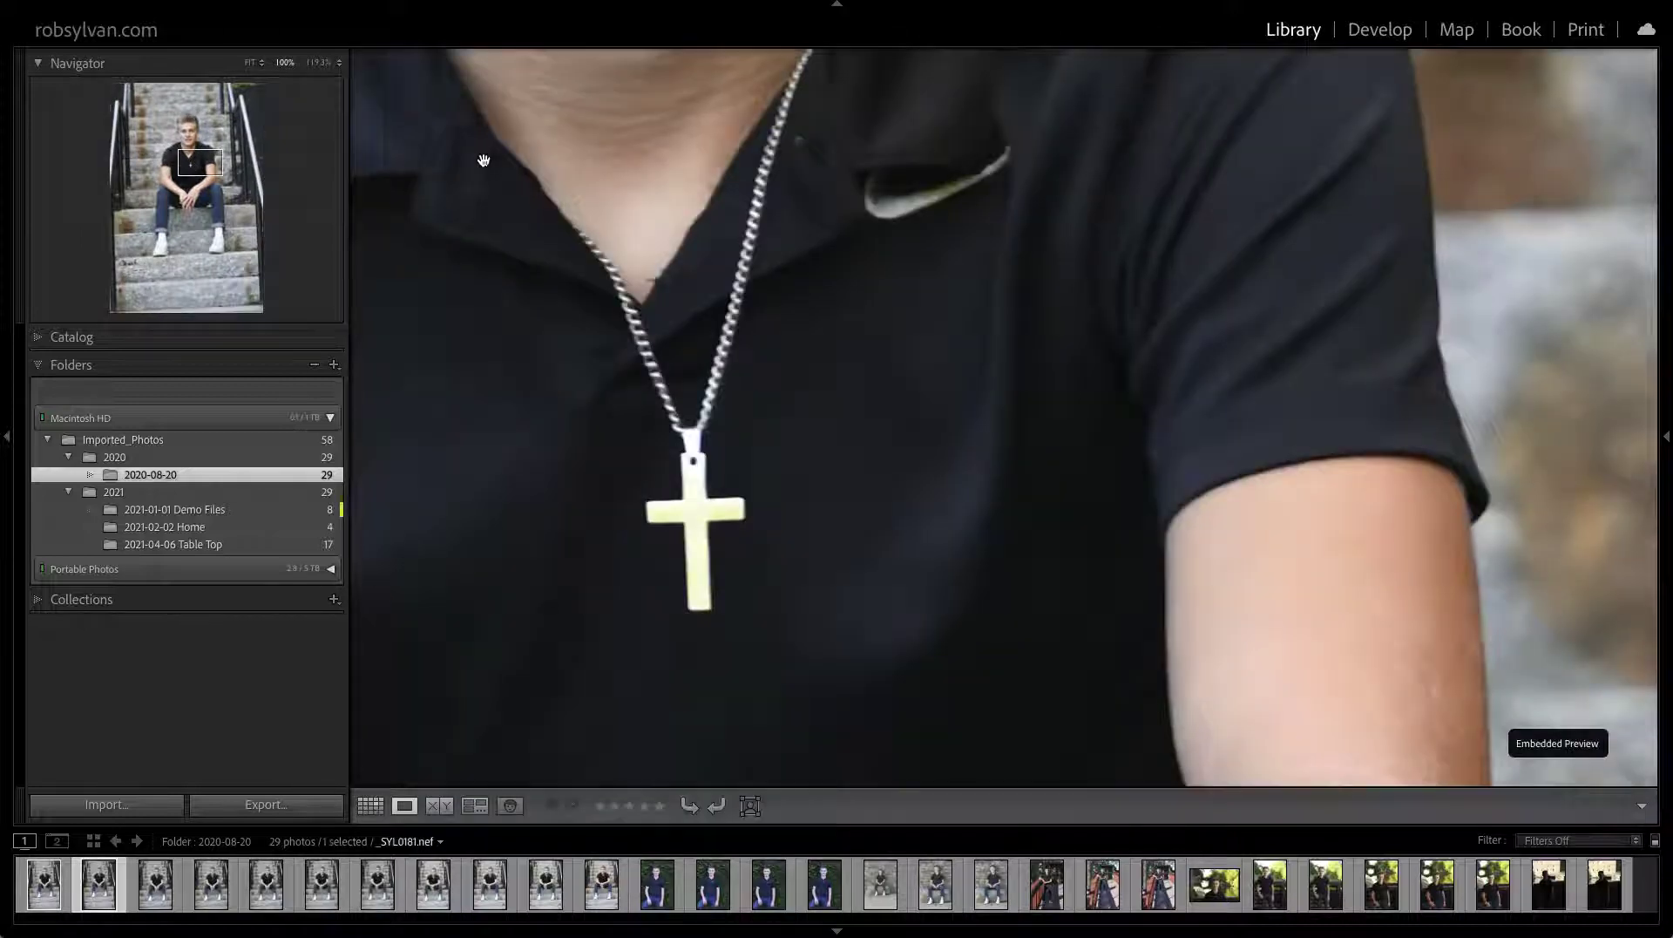
{"action": "key", "text": "g"}
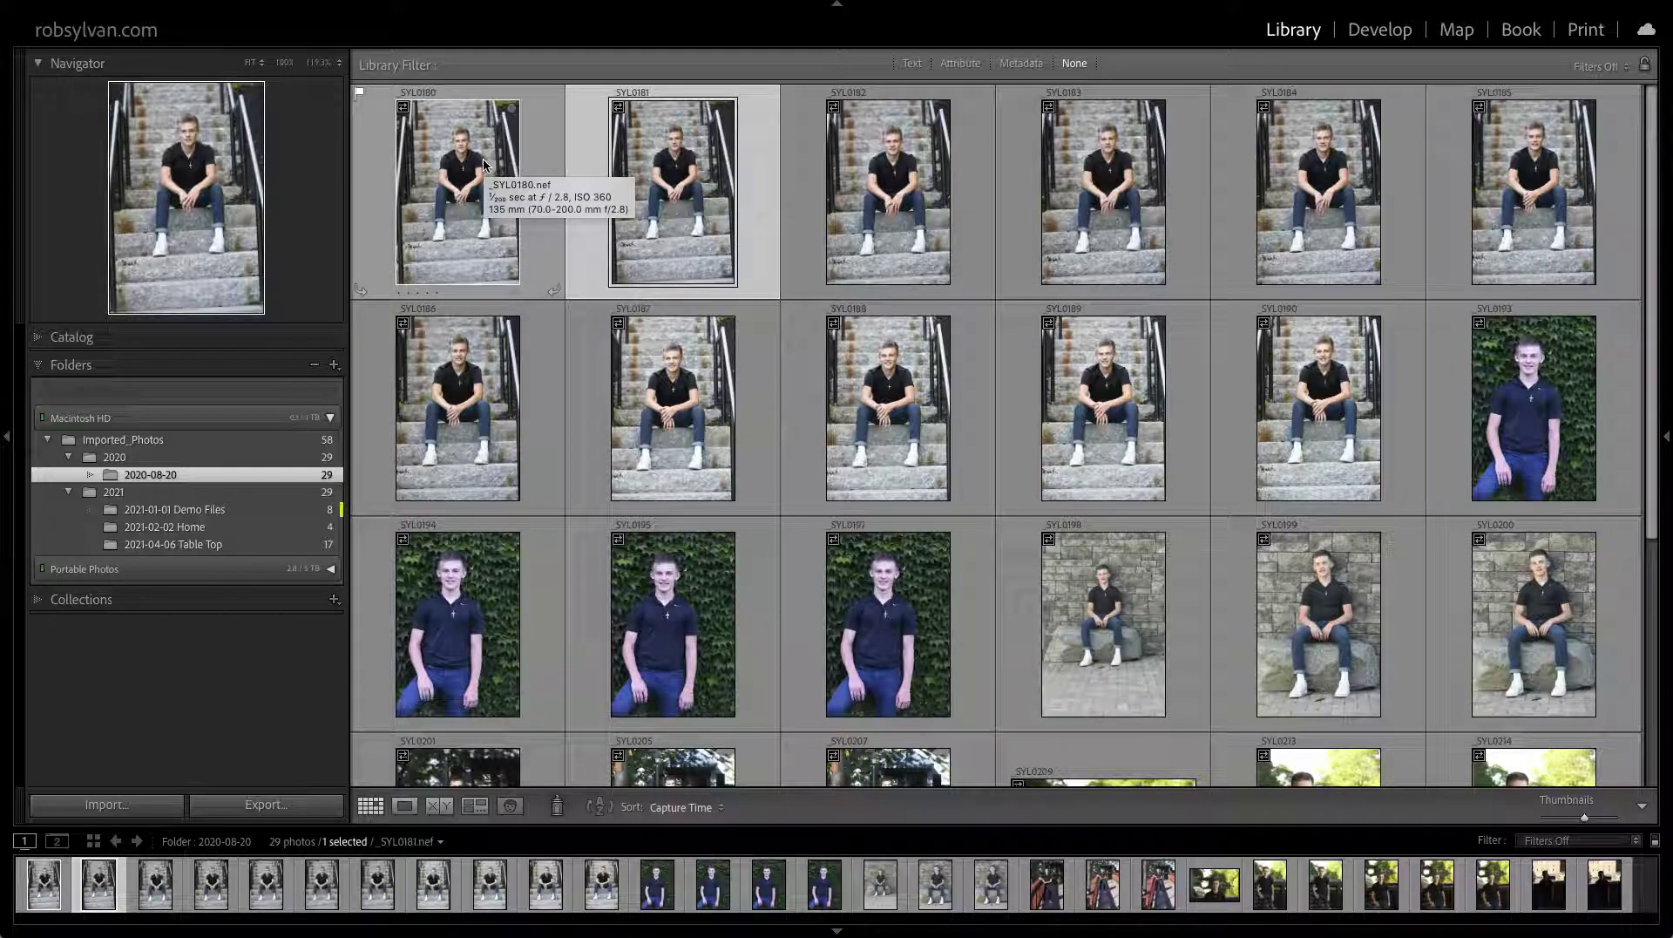
{"action": "key", "text": "Right"}
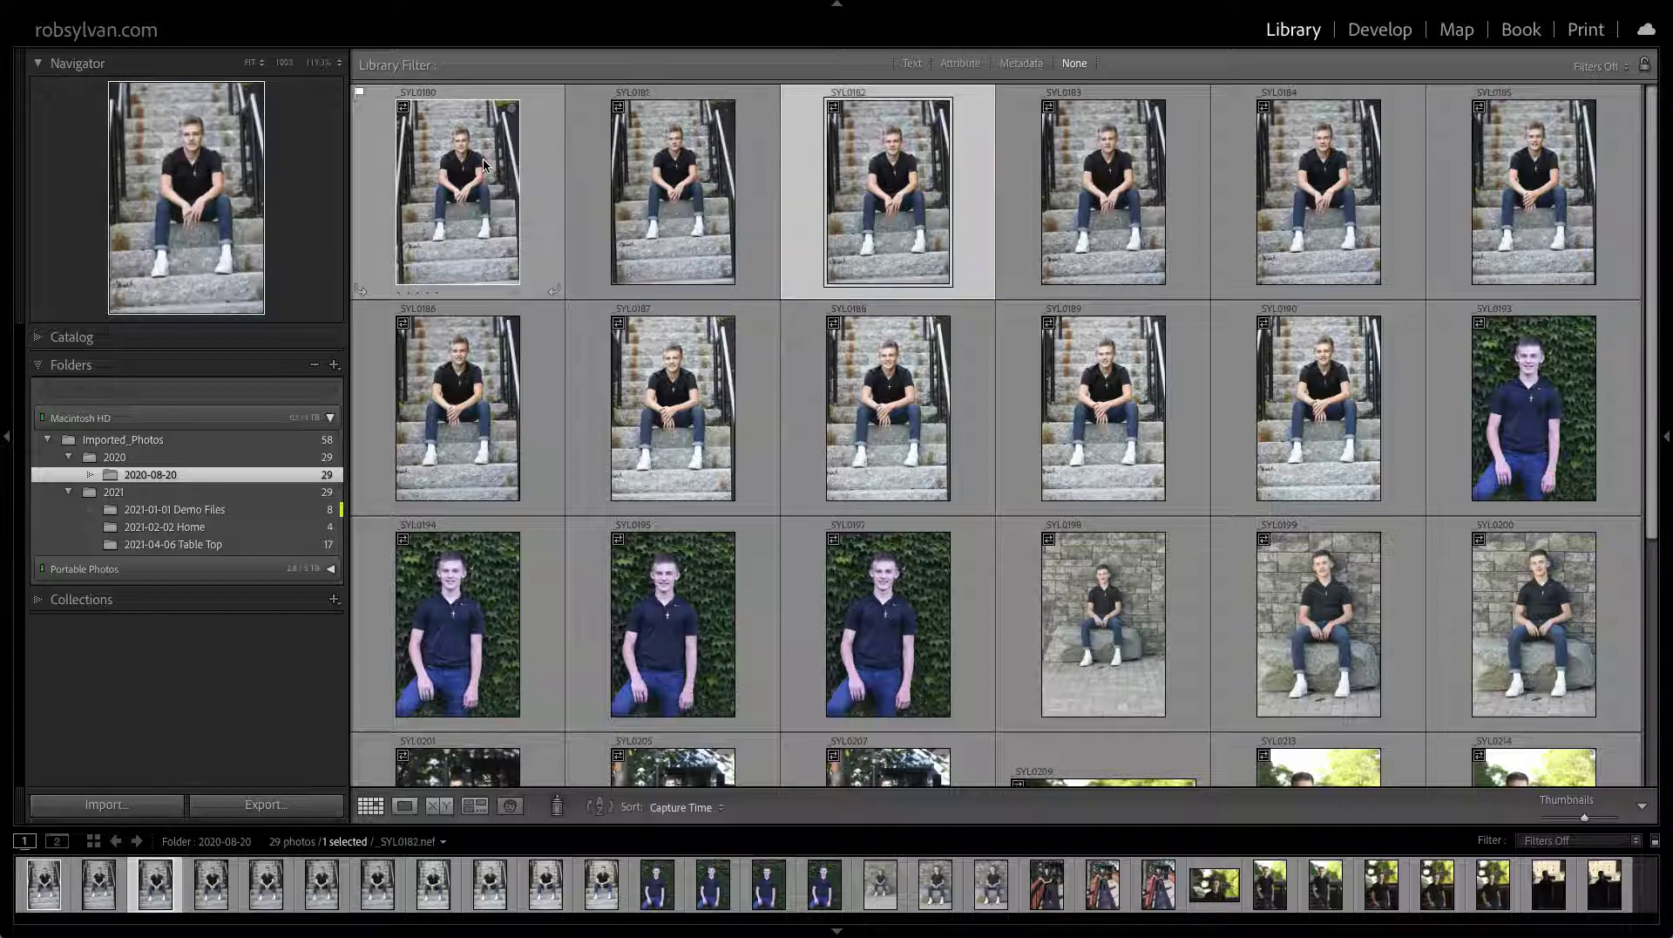
{"action": "key", "text": "Right"}
{"action": "key", "text": "Right"}
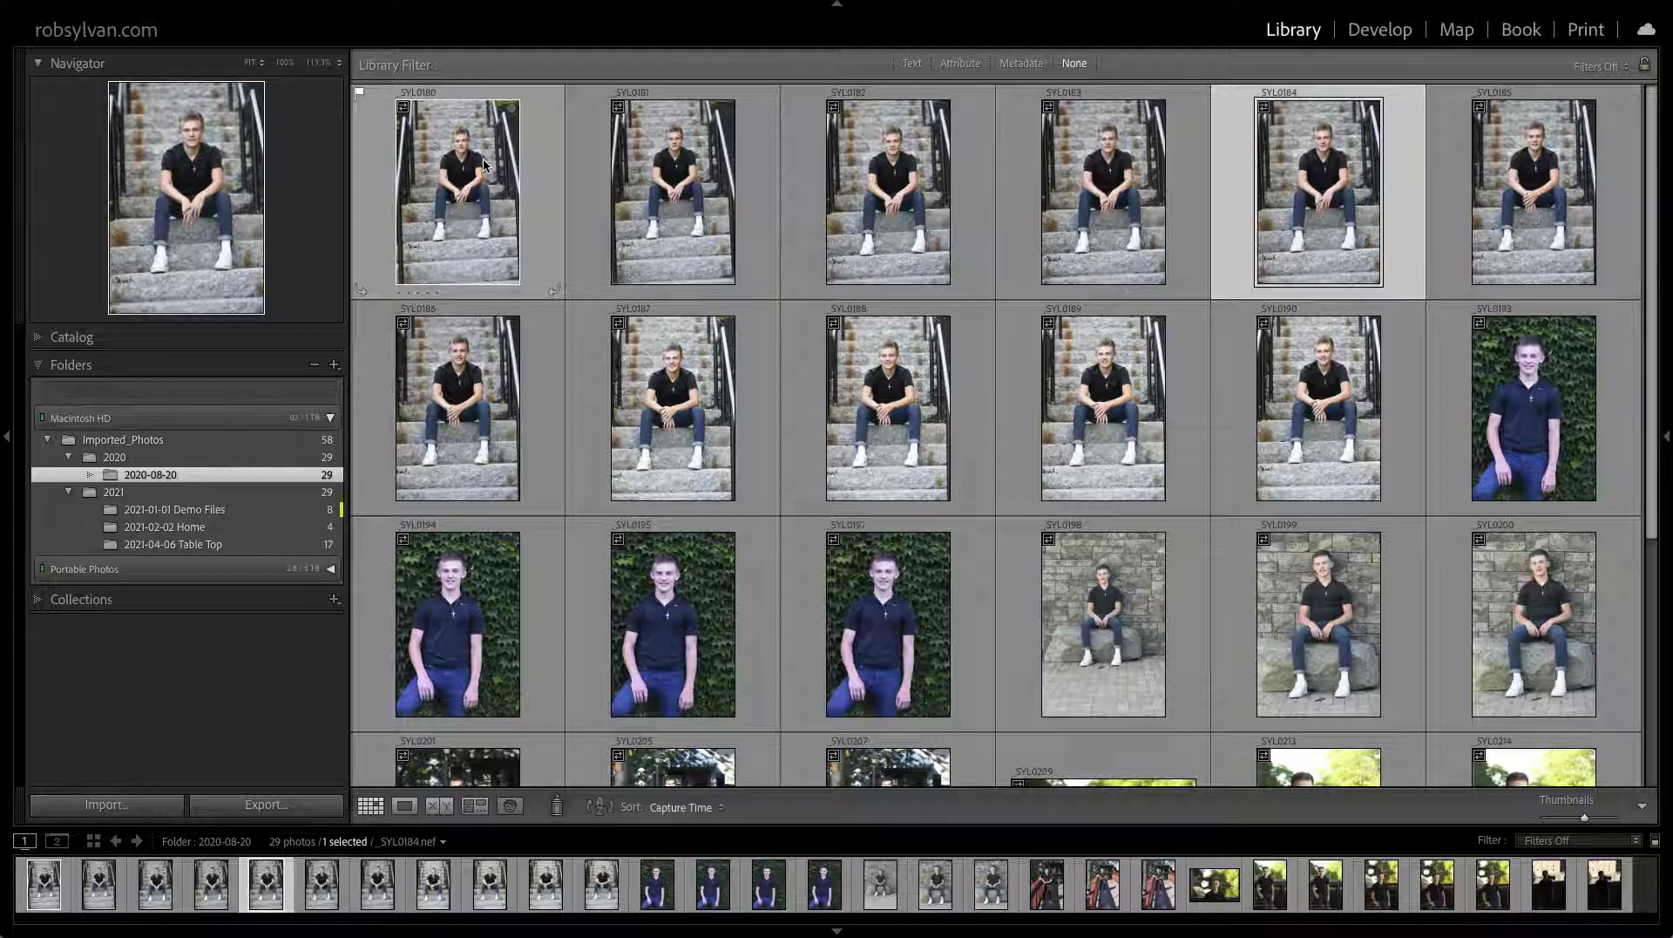
Inspect the ivy portraits at 100%, picking _SYL0193 and _SYL0195 and rejecting _SYL0194
{"action": "left_click", "coordinate": [358, 97]}
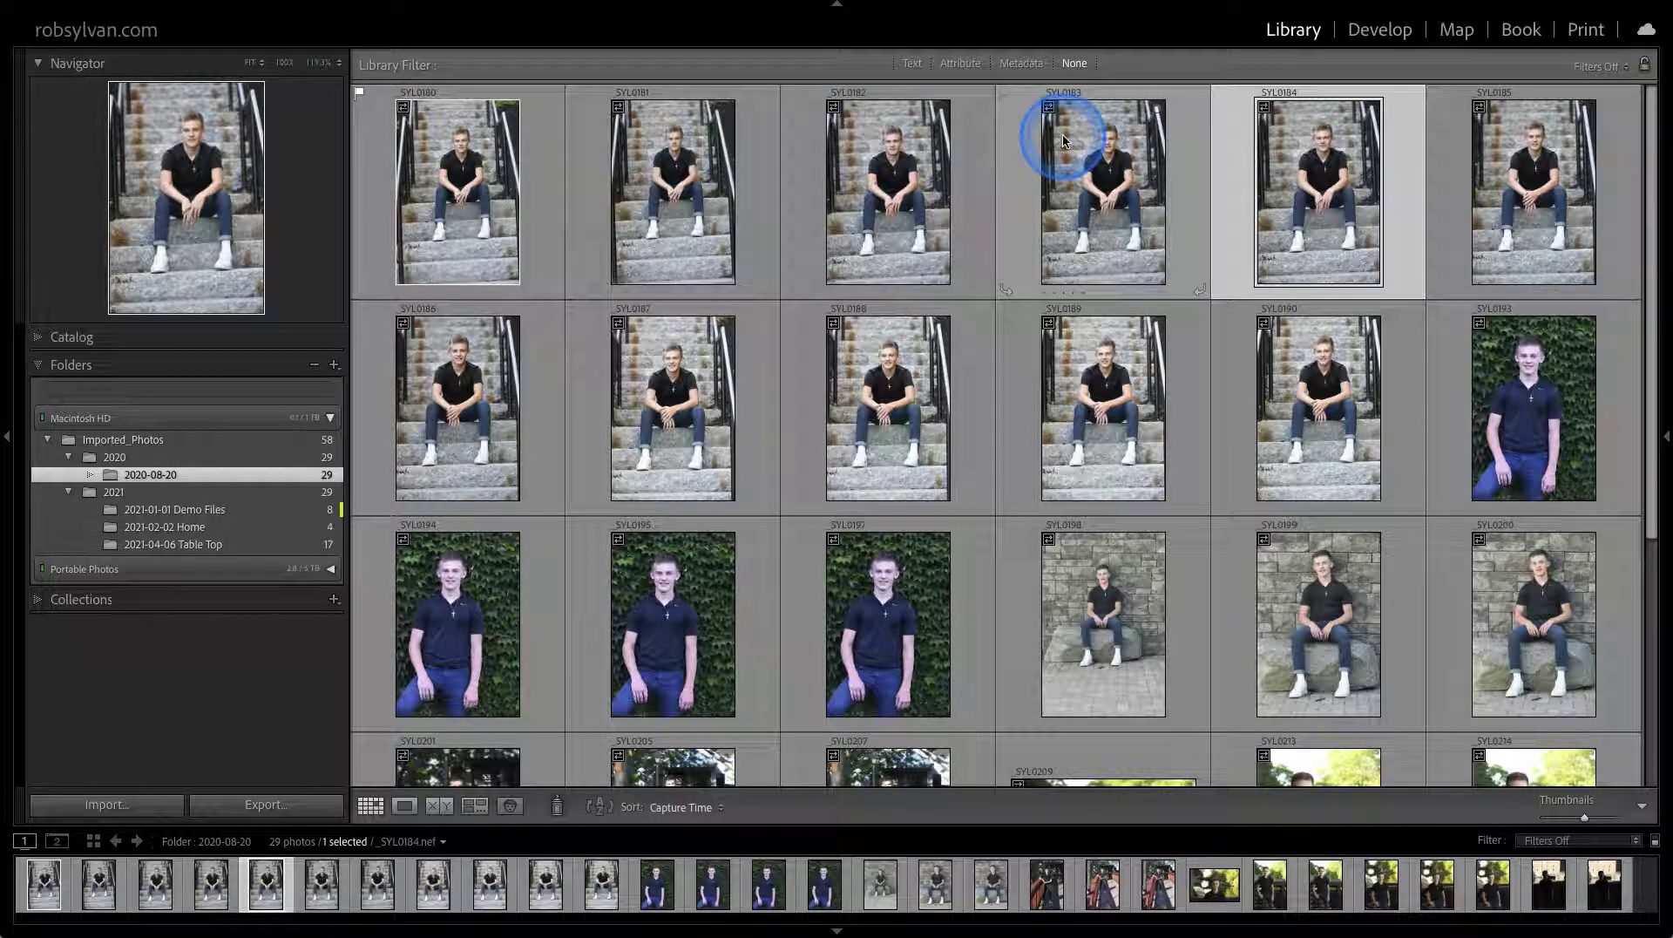
{"action": "key", "text": "Right"}
{"action": "key", "text": "Right"}
{"action": "key", "text": "Right"}
{"action": "key", "text": "Right"}
{"action": "key", "text": "Right"}
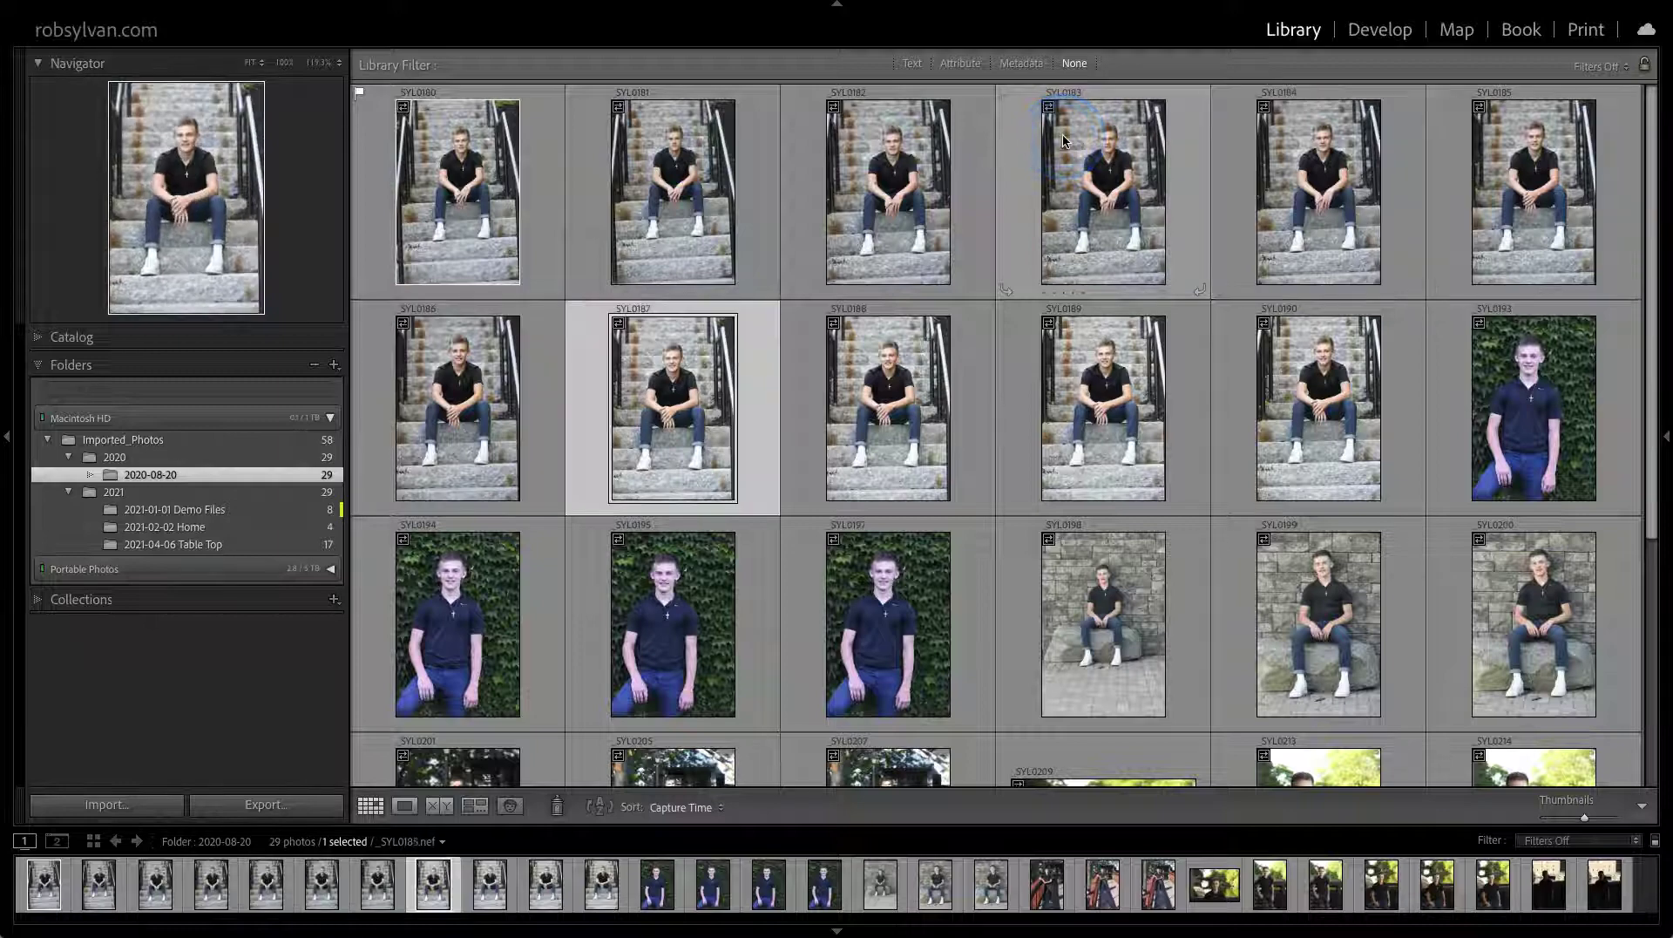
{"action": "key", "text": "Right"}
{"action": "key", "text": "Right"}
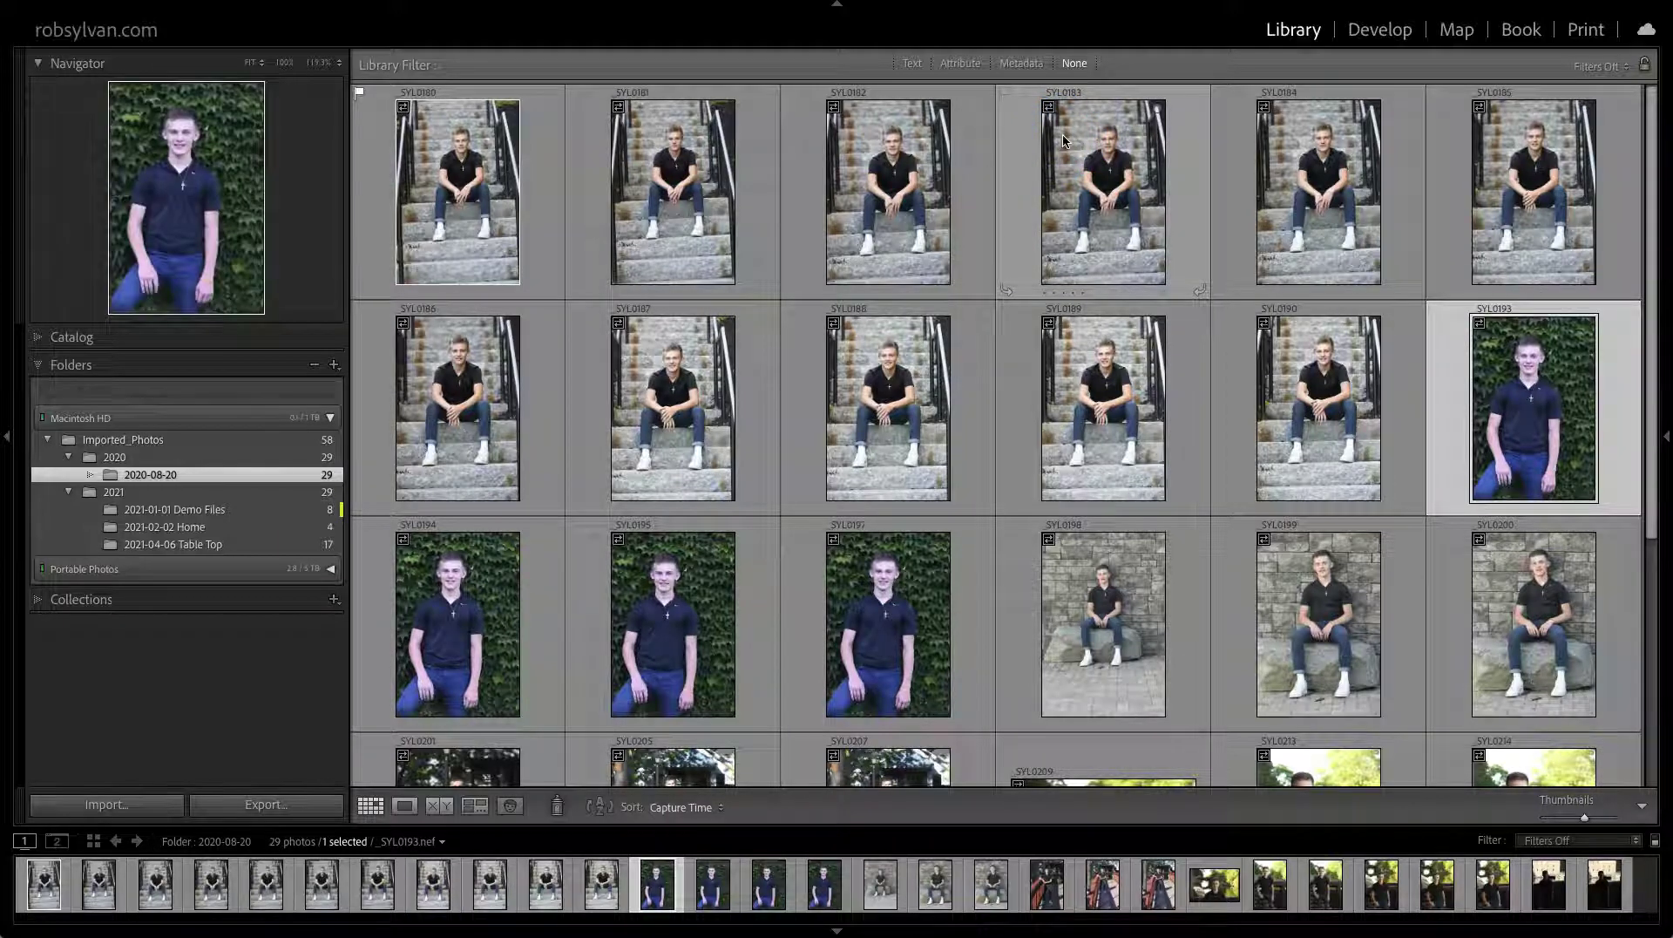
{"action": "key", "text": "z"}
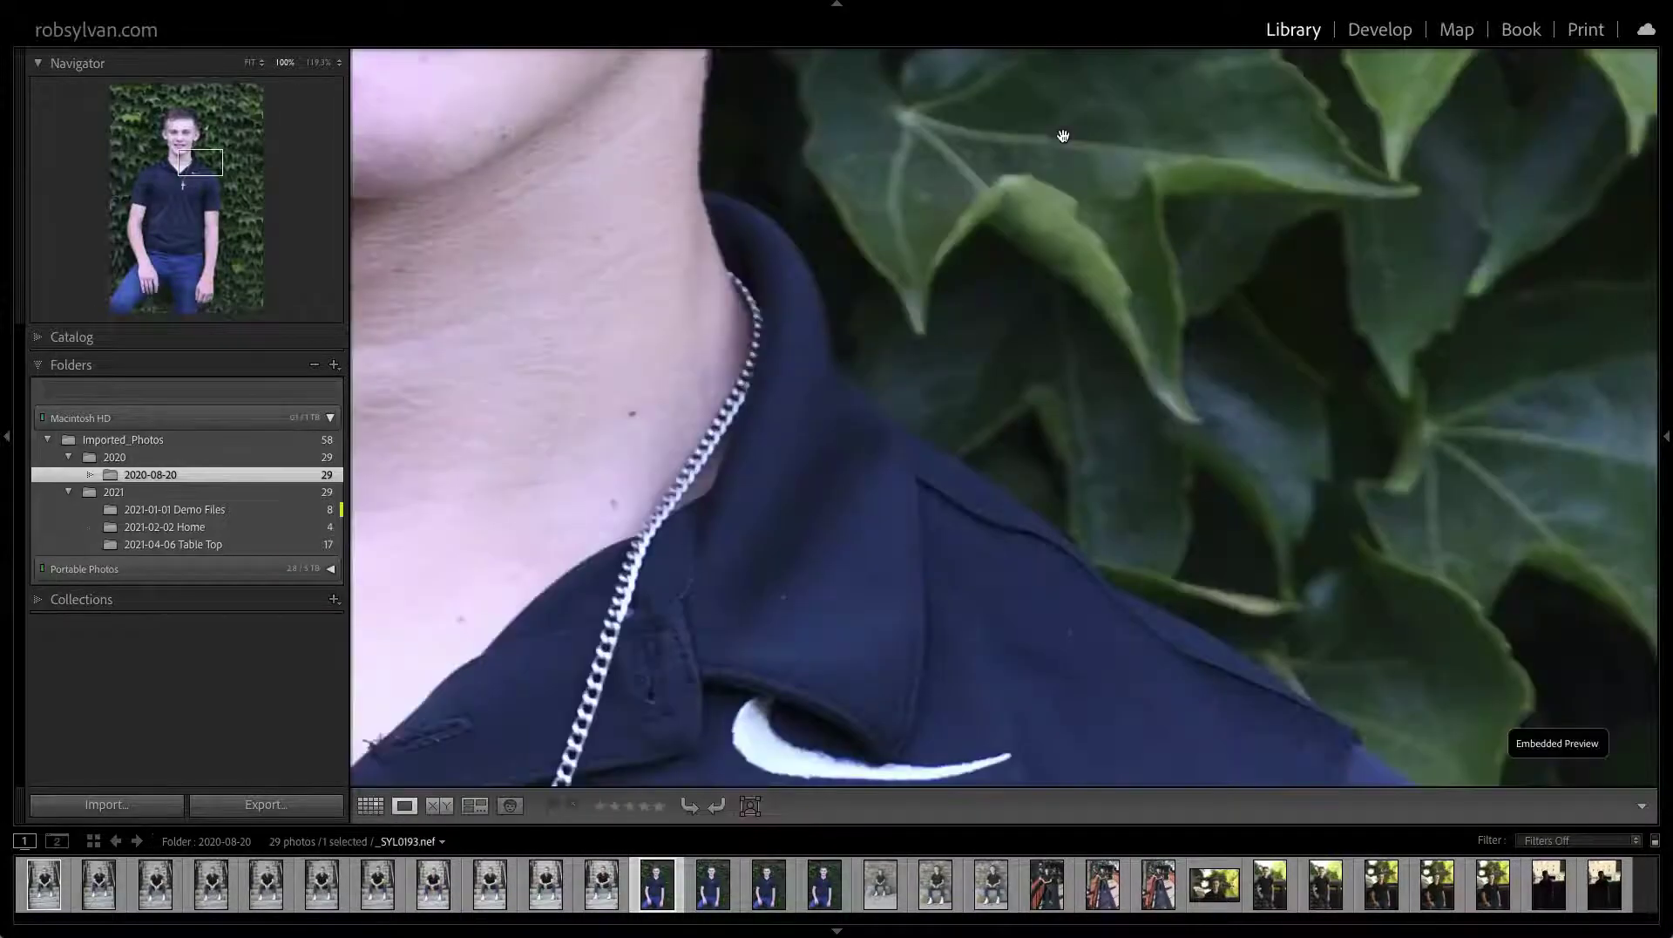
{"action": "key", "text": "z"}
{"action": "key", "text": "Right"}
{"action": "key", "text": "z"}
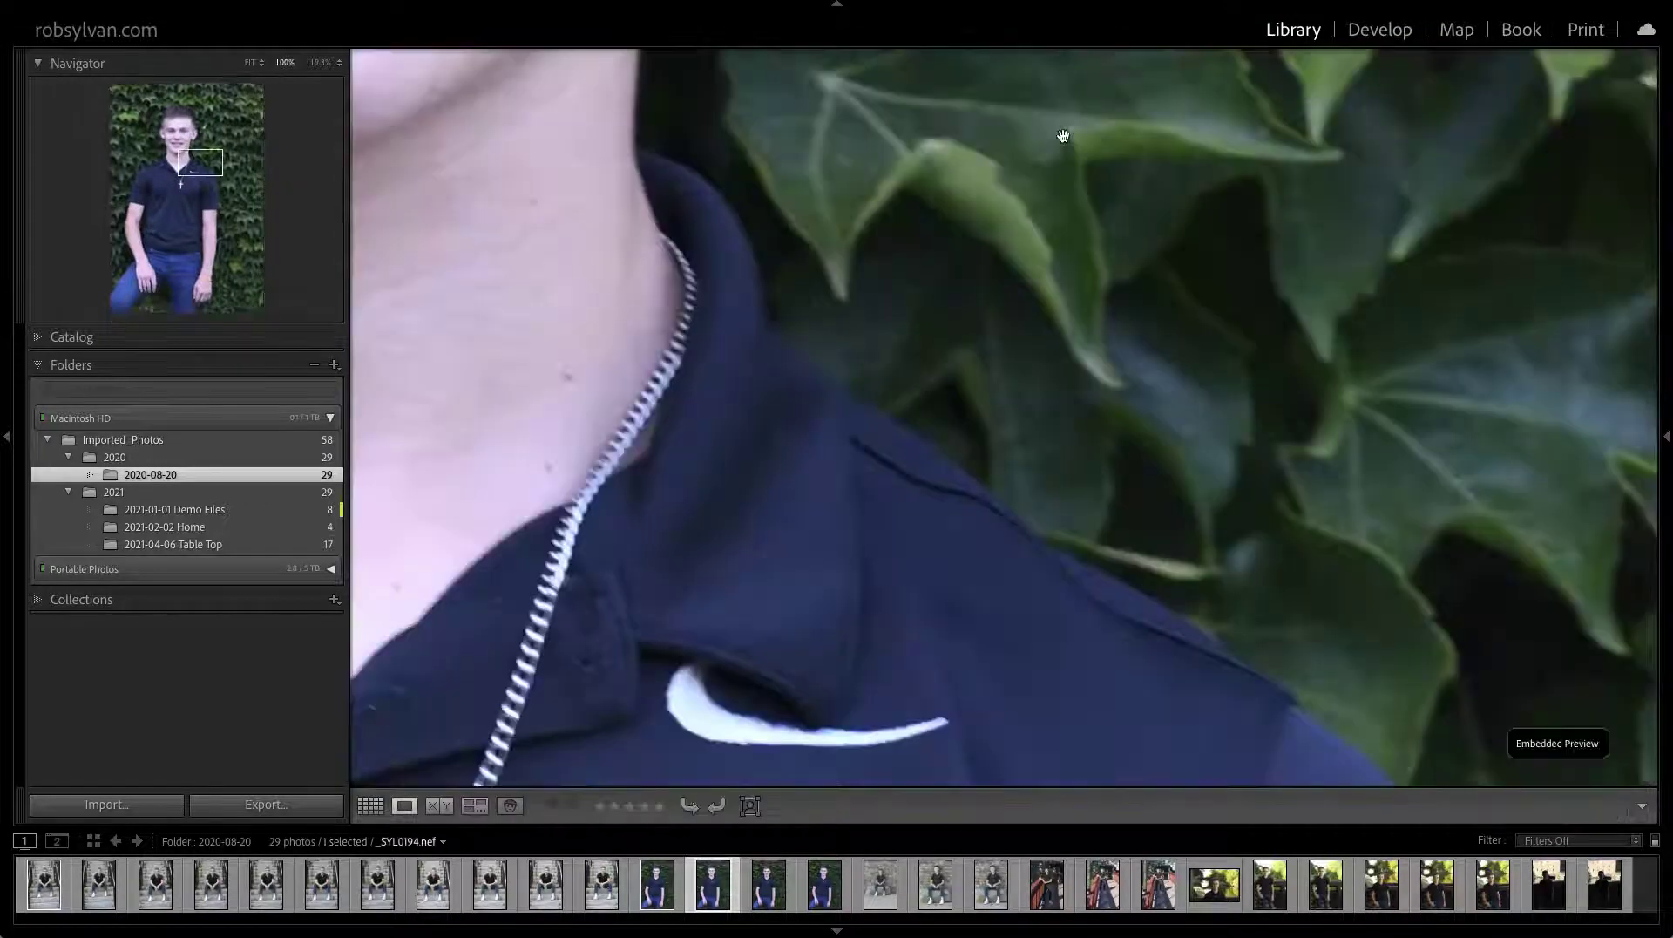
{"action": "key", "text": "z"}
{"action": "key", "text": "Right"}
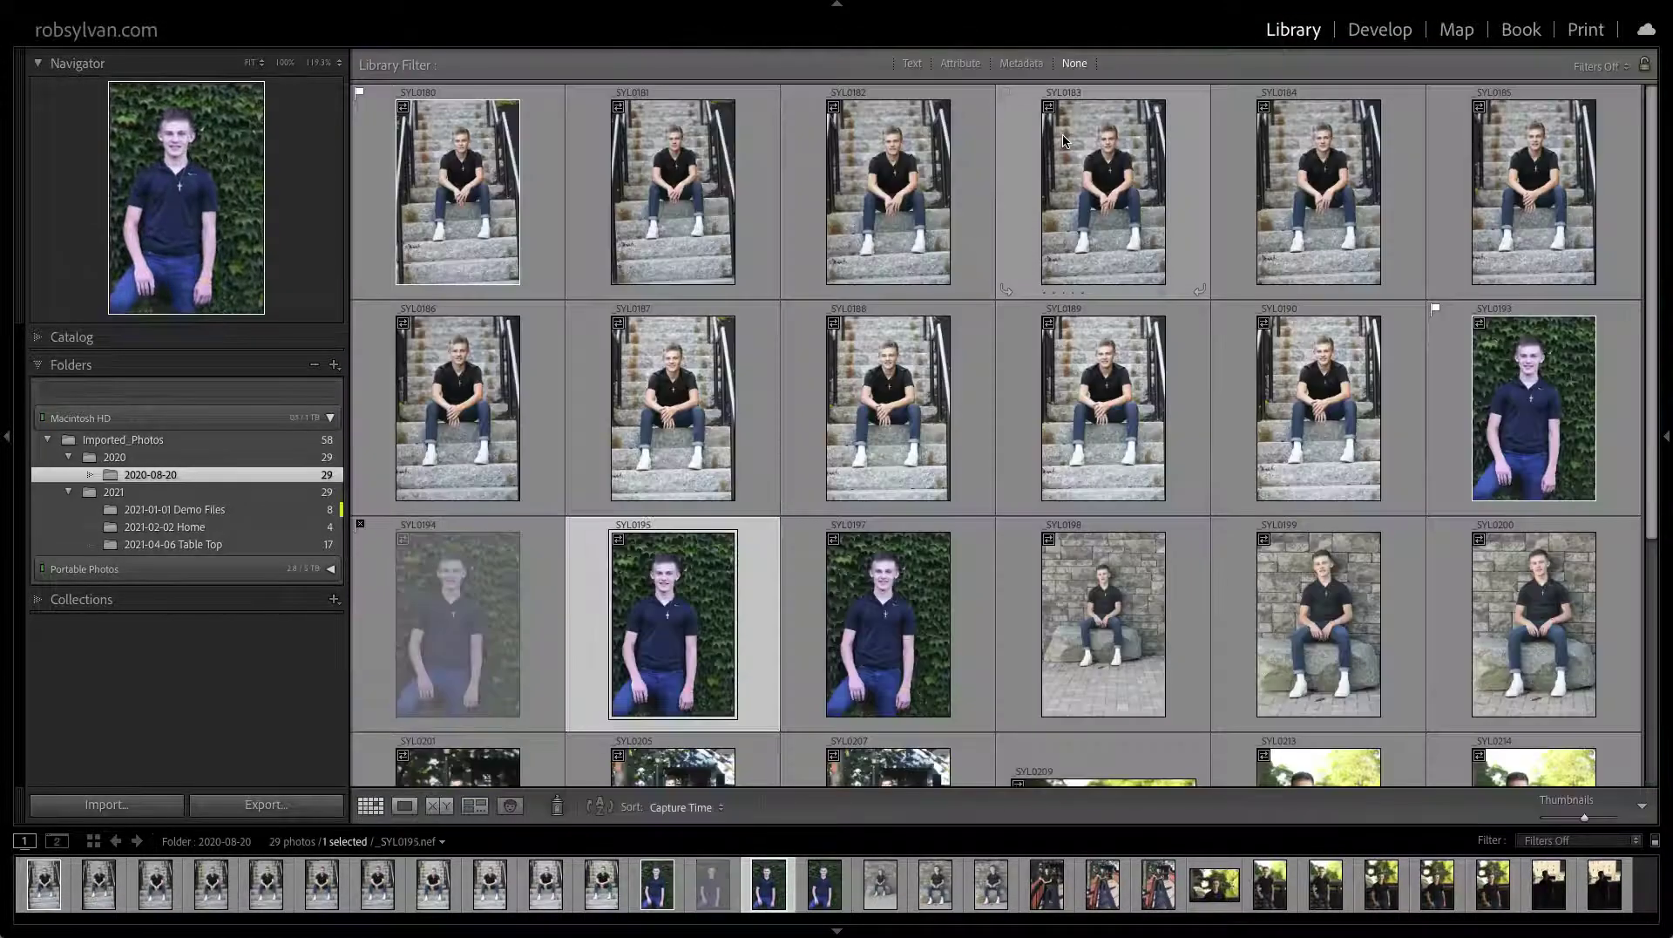
{"action": "key", "text": "z"}
{"action": "key", "text": "z"}
{"action": "key", "text": "Right"}
Pick _SYL0197–0200, 0229, 0230, 0234; reject 0201–0214 selections and 0238; hide the filter bar
{"action": "key", "text": "shift+p"}
{"action": "key", "text": "shift+p"}
{"action": "key", "text": "shift+p"}
{"action": "key", "text": "shift+p"}
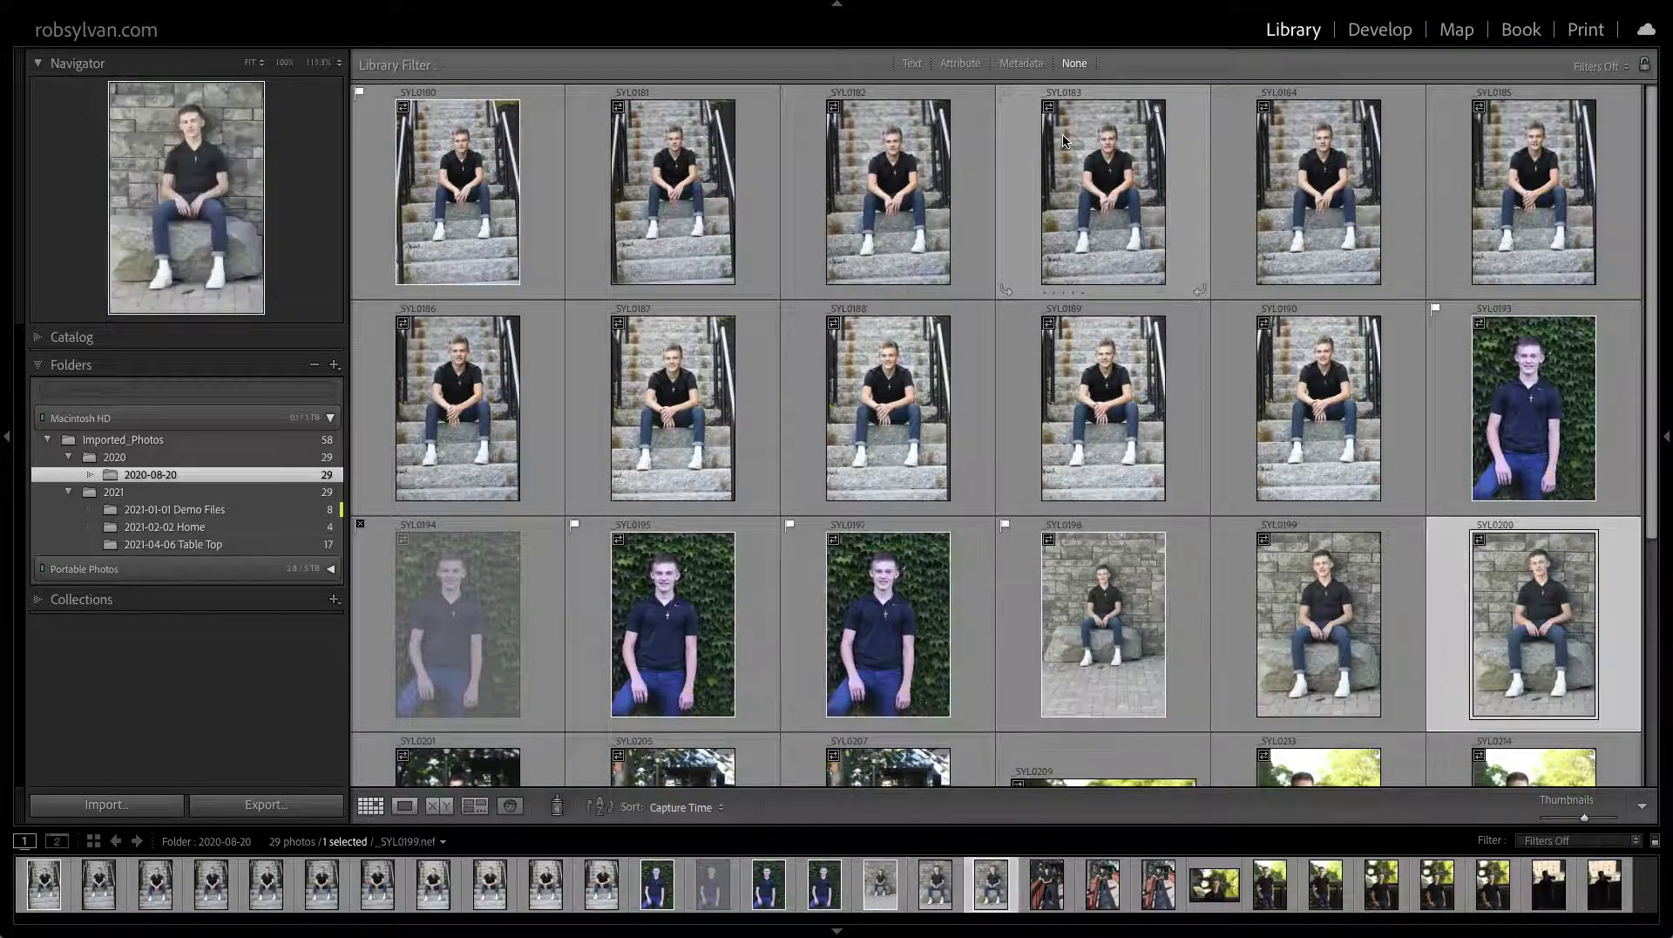
{"action": "key", "text": "shift+x"}
{"action": "key", "text": "shift+x"}
{"action": "key", "text": "shift+x"}
{"action": "key", "text": "shift+x"}
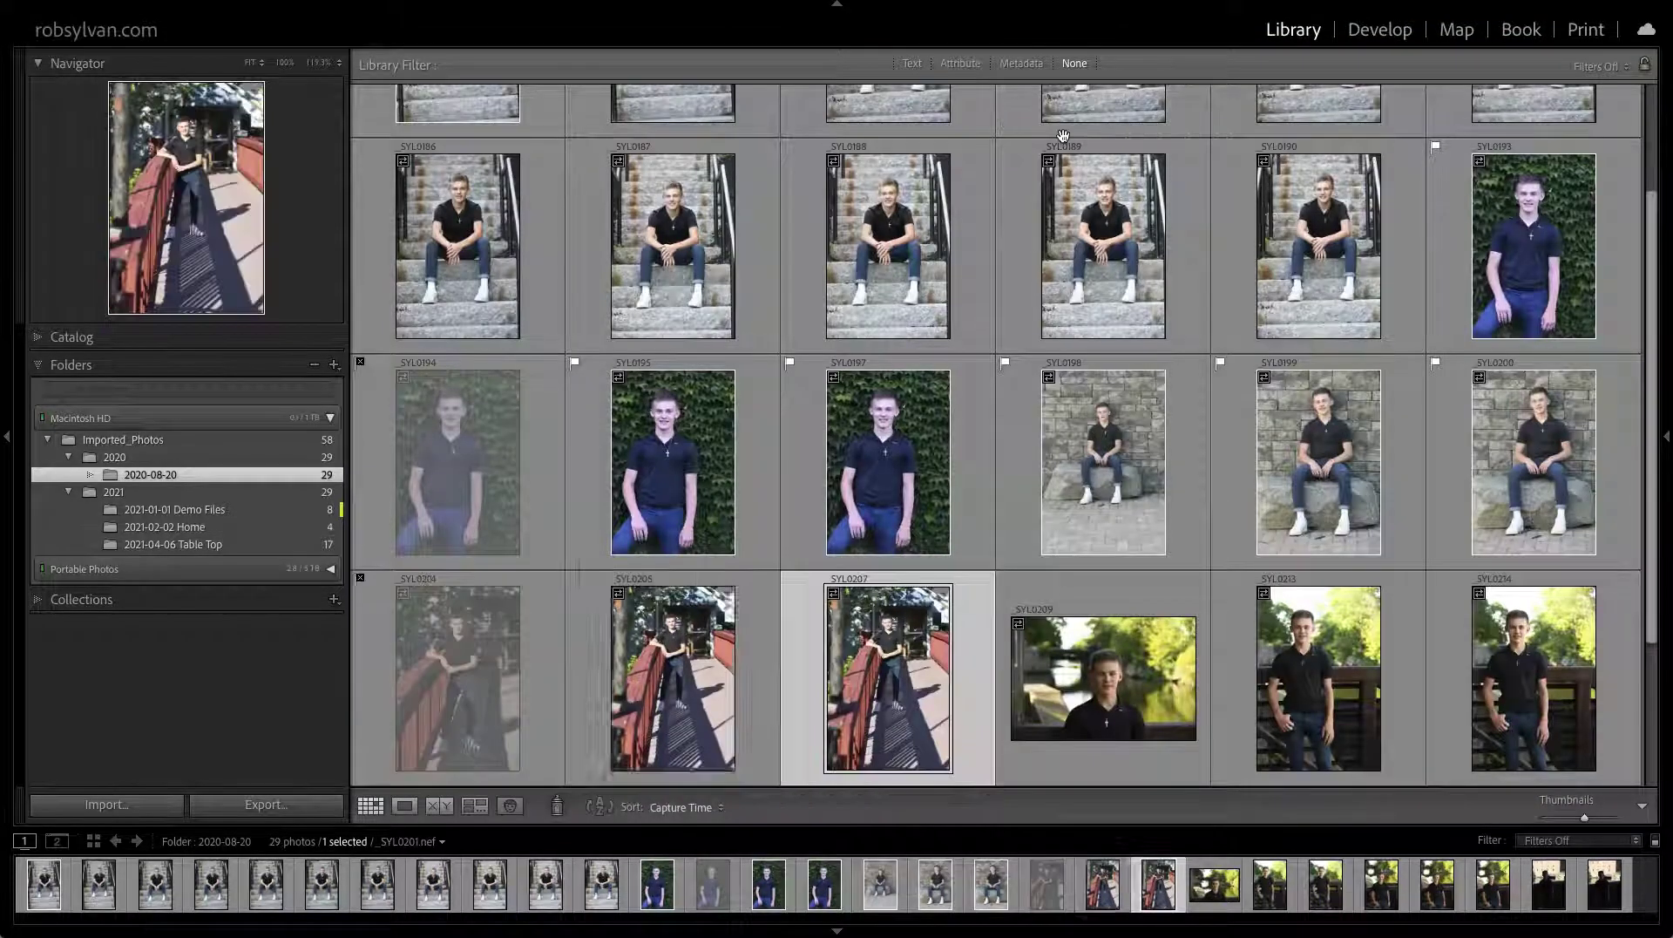
{"action": "key", "text": "shift+x"}
{"action": "key", "text": "shift+x"}
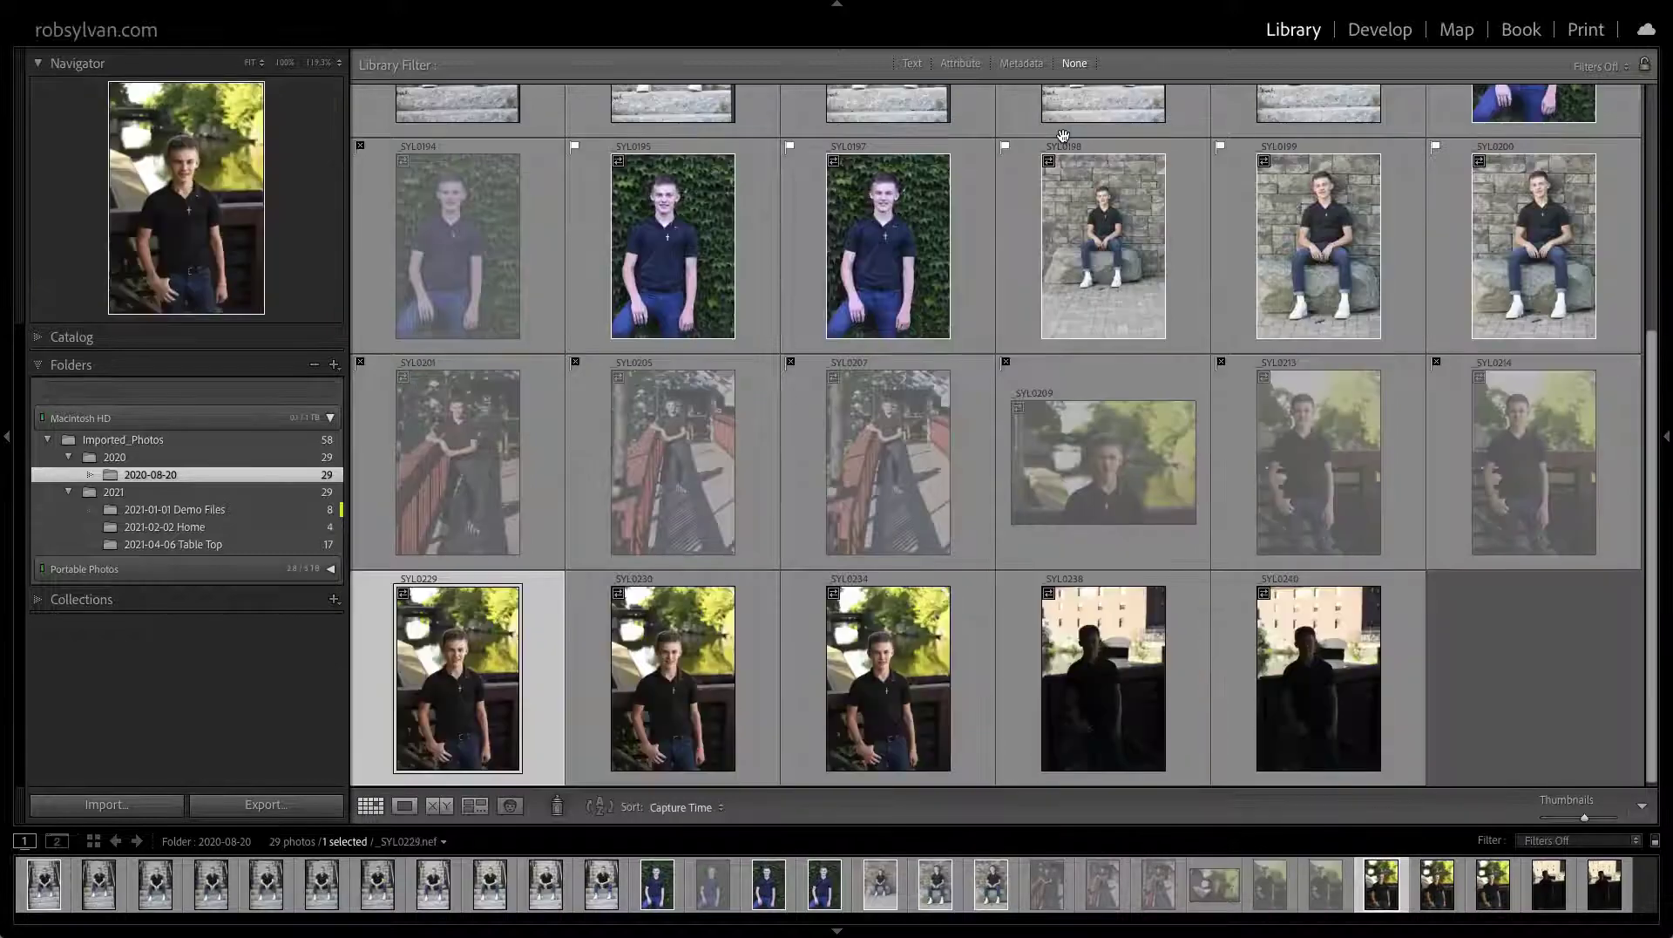
{"action": "key", "text": "shift+p"}
{"action": "key", "text": "shift+p"}
{"action": "key", "text": "shift+p"}
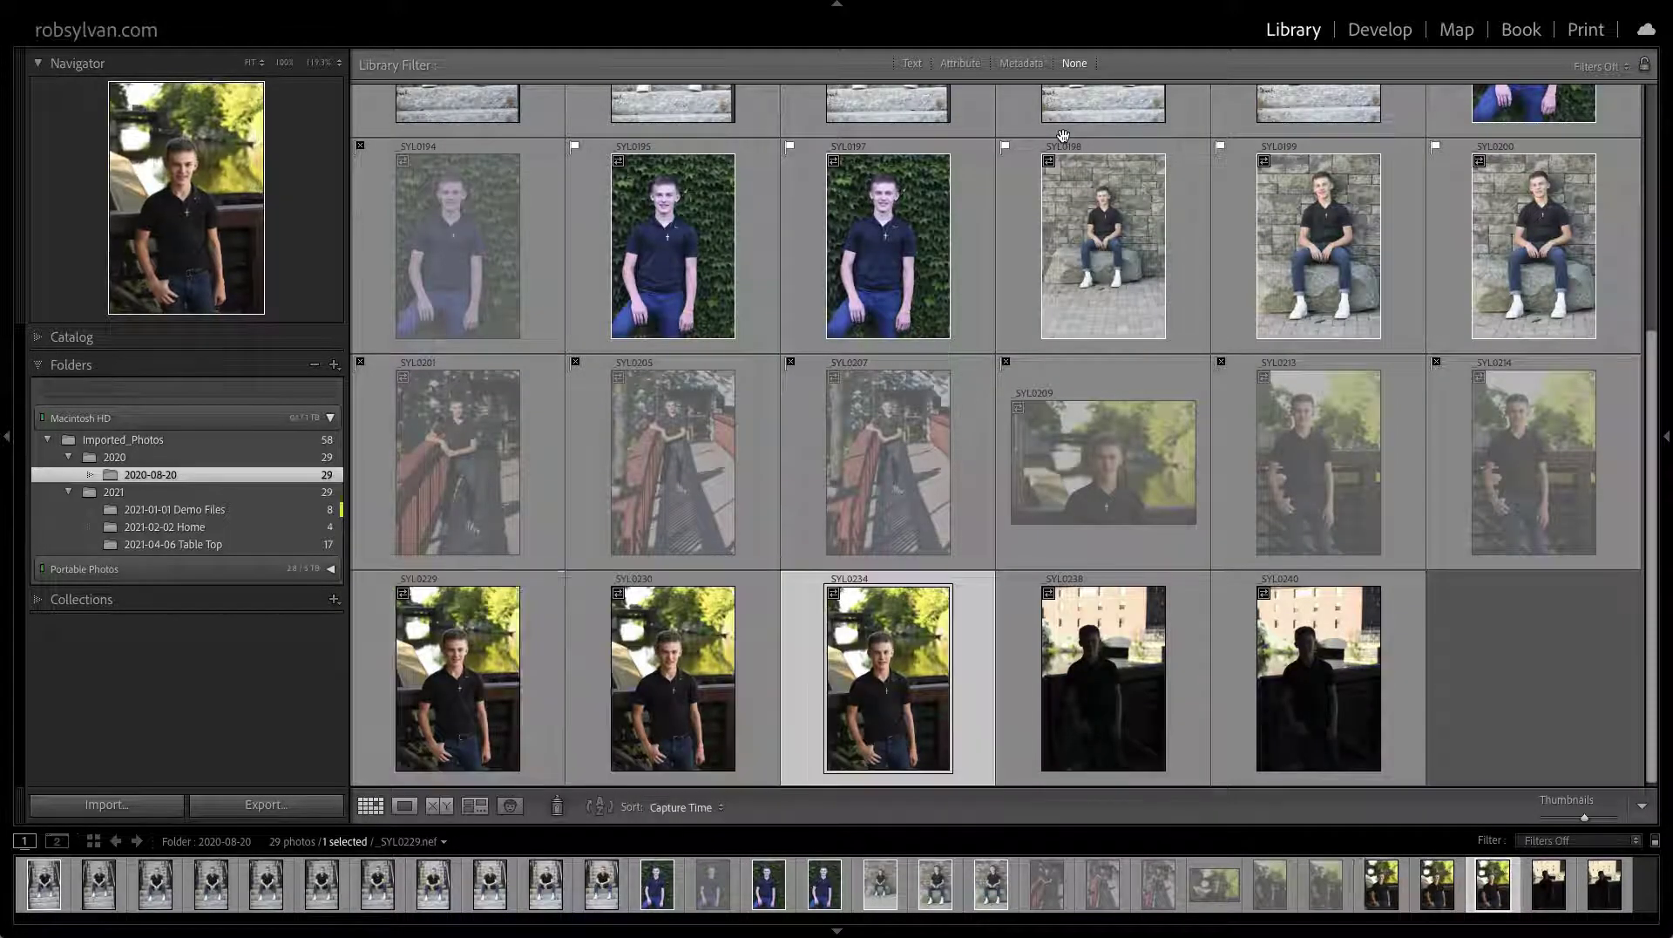
{"action": "key", "text": "shift+x"}
{"action": "key", "text": "shift+x"}
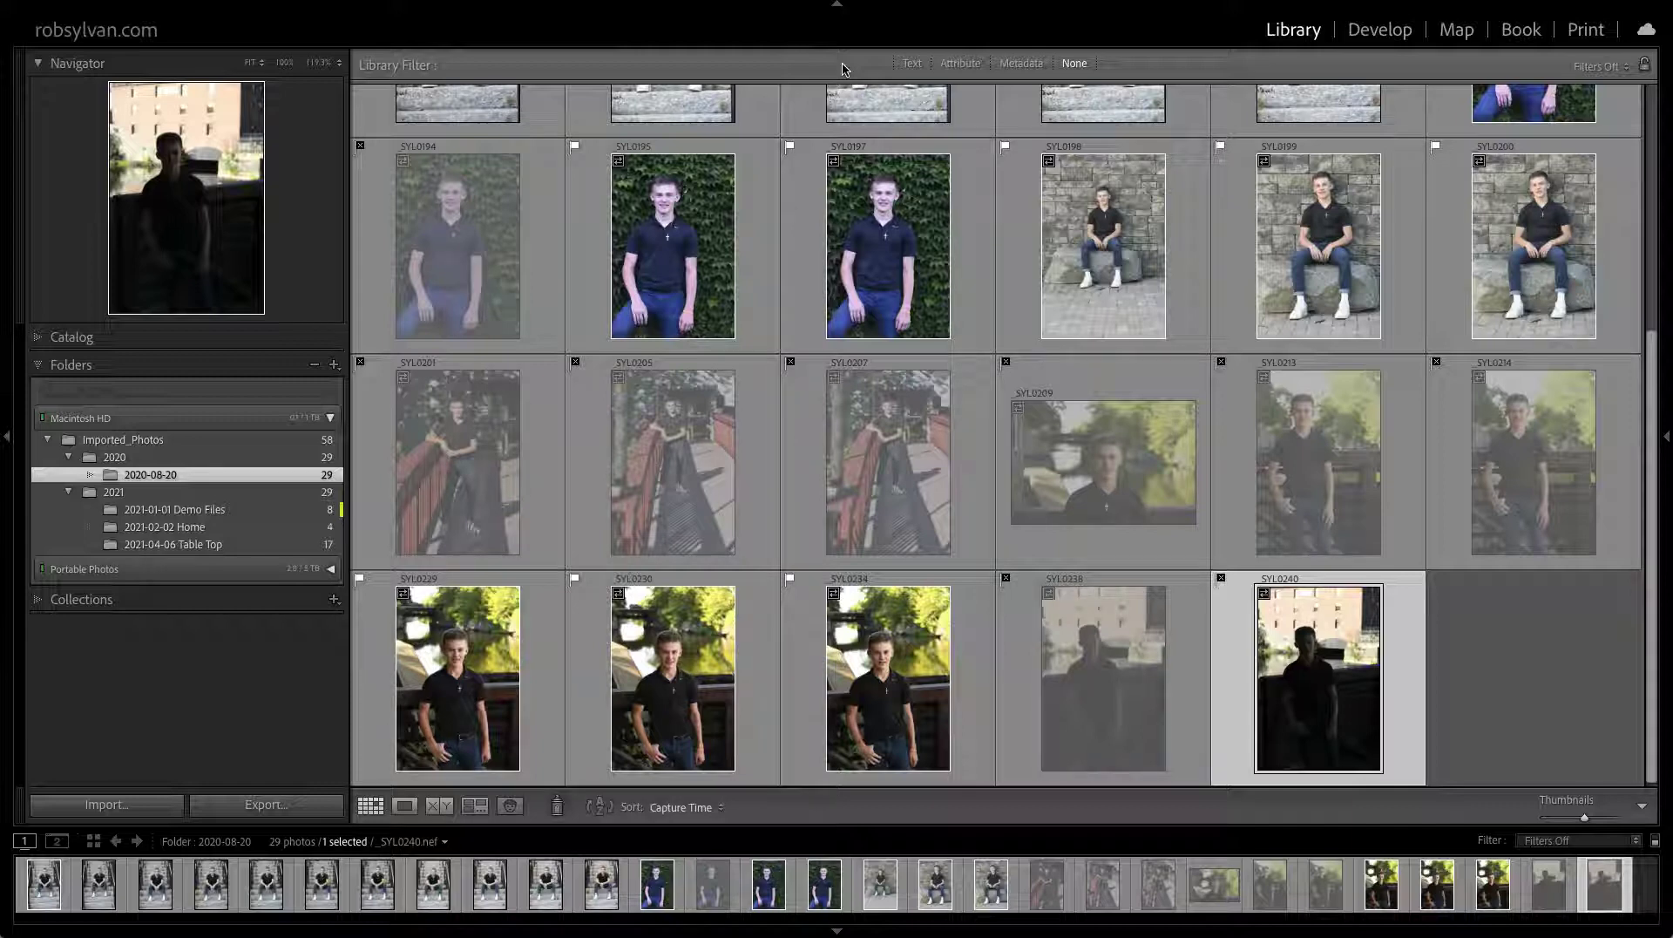
{"action": "key", "text": "backslash"}
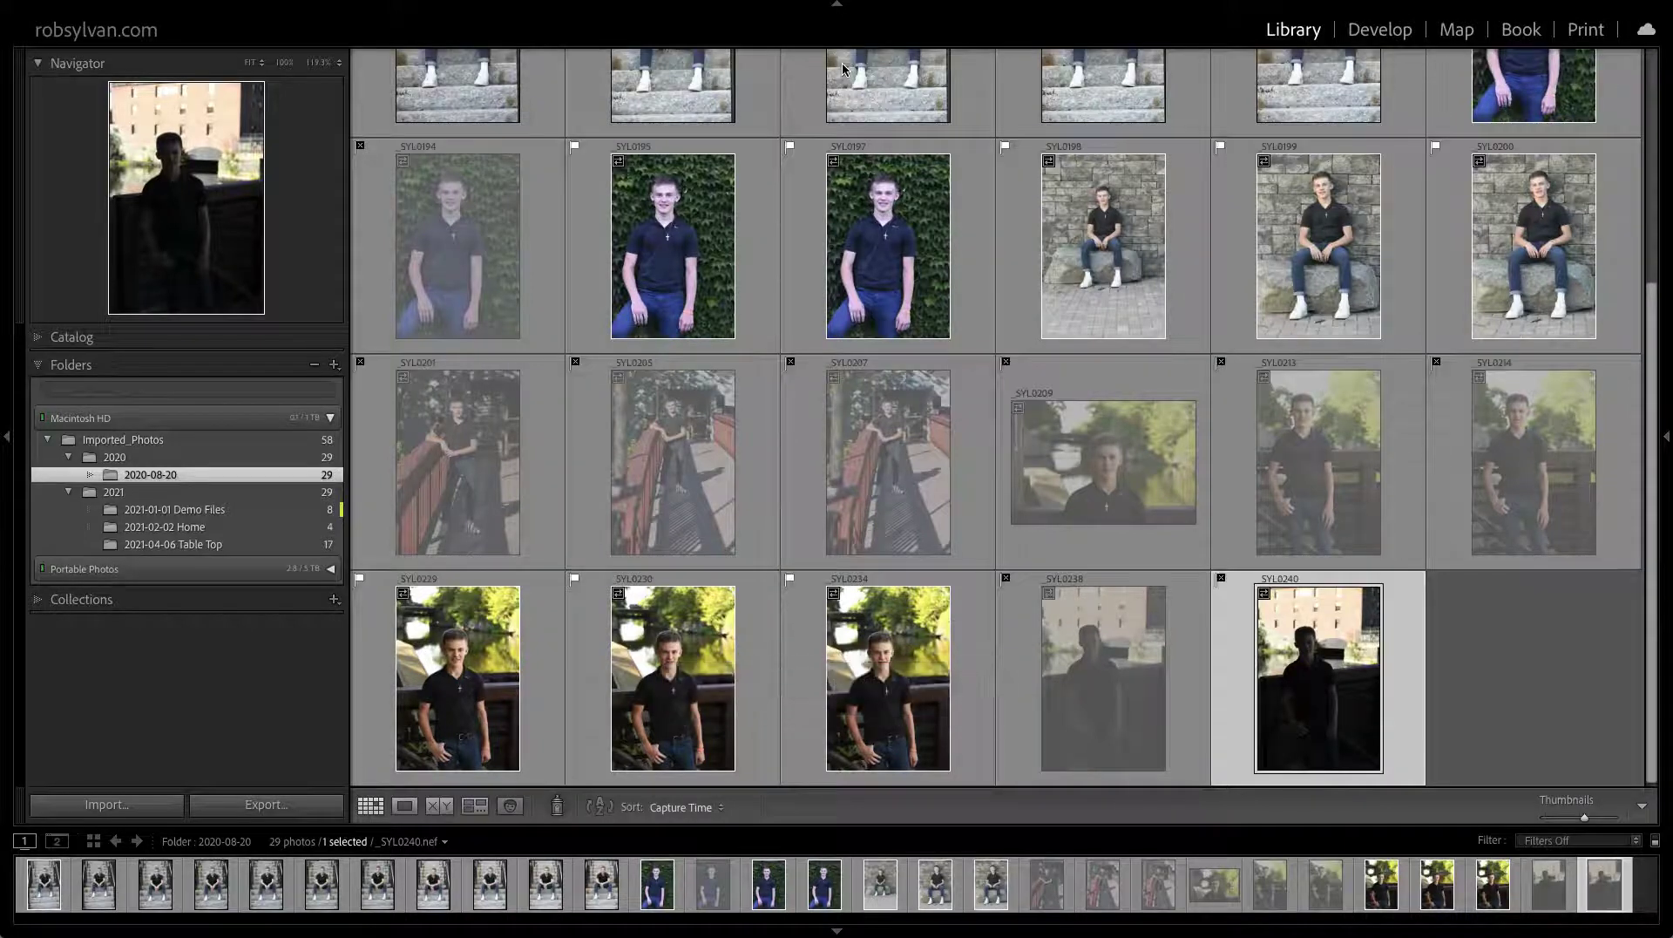
Show the Library Filter bar and filter by Attribute to Unflagged Photos Only
{"action": "key", "text": "backslash"}
{"action": "left_click", "coordinate": [960, 66]}
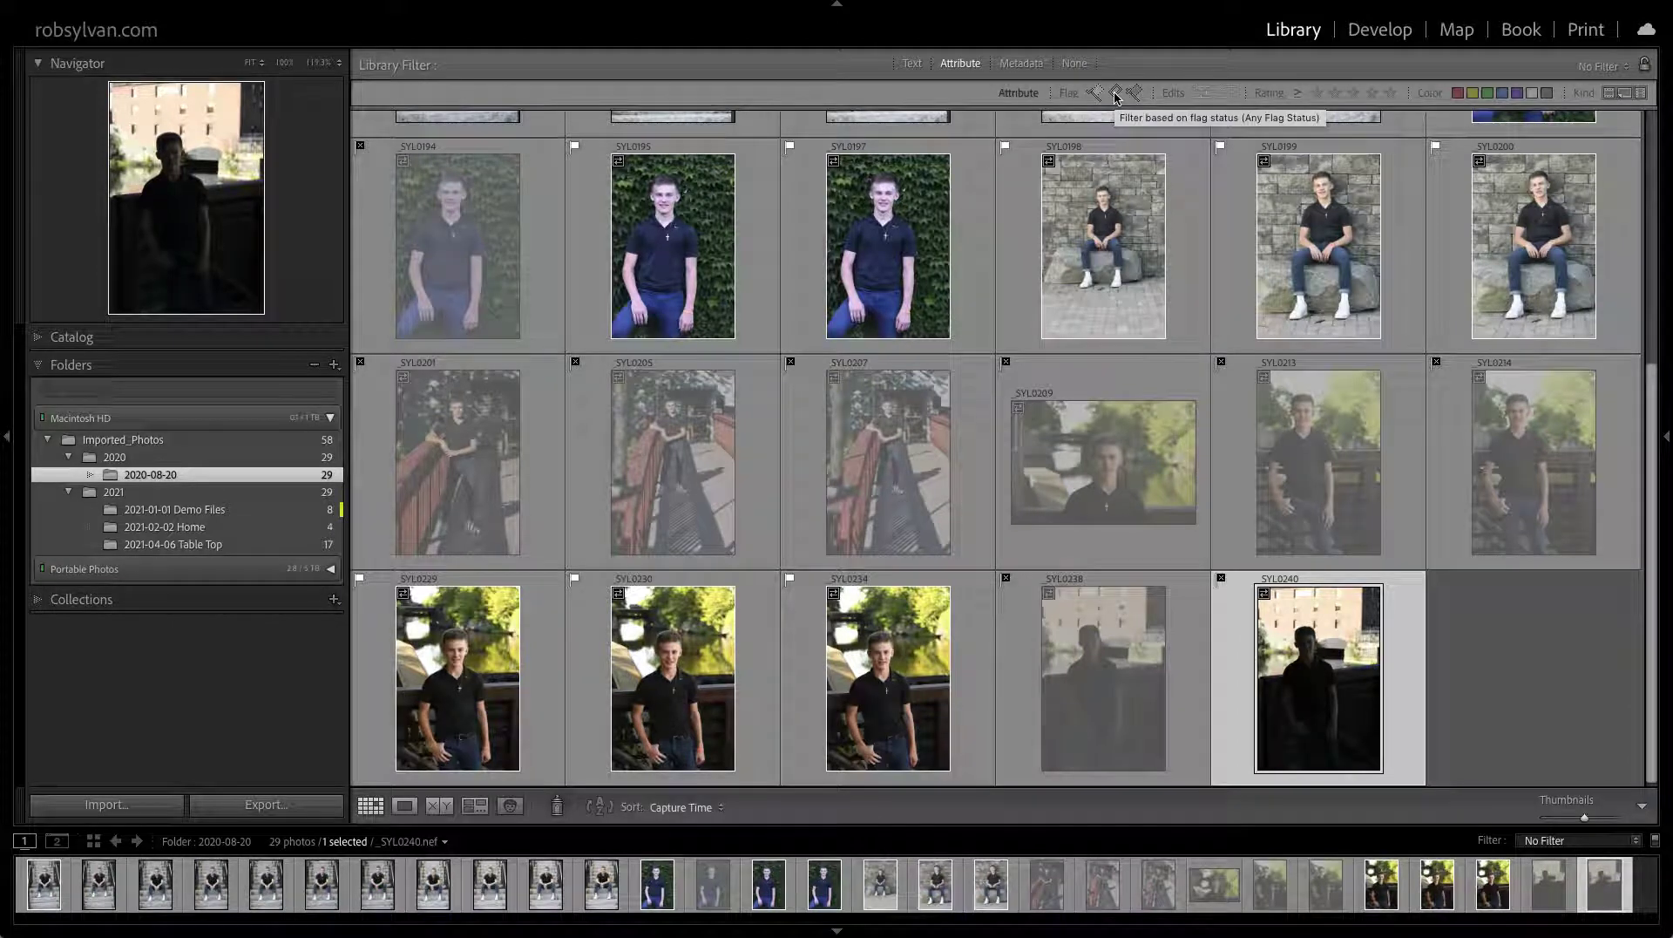
{"action": "left_click", "coordinate": [1117, 96]}
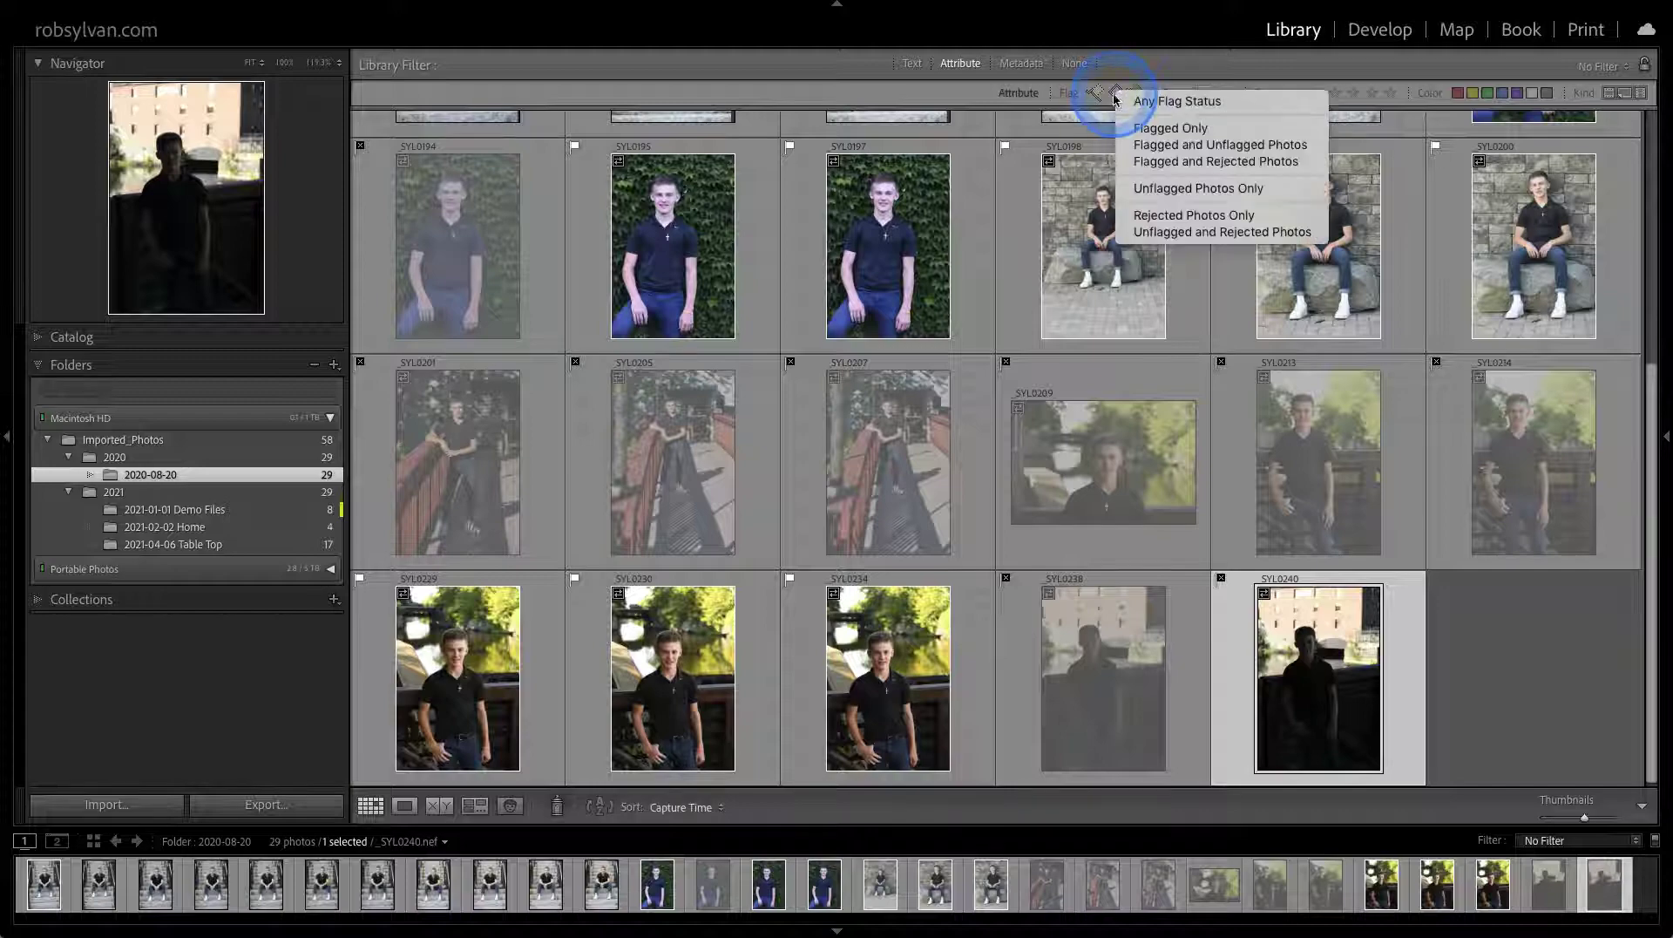
{"action": "left_click", "coordinate": [1142, 190]}
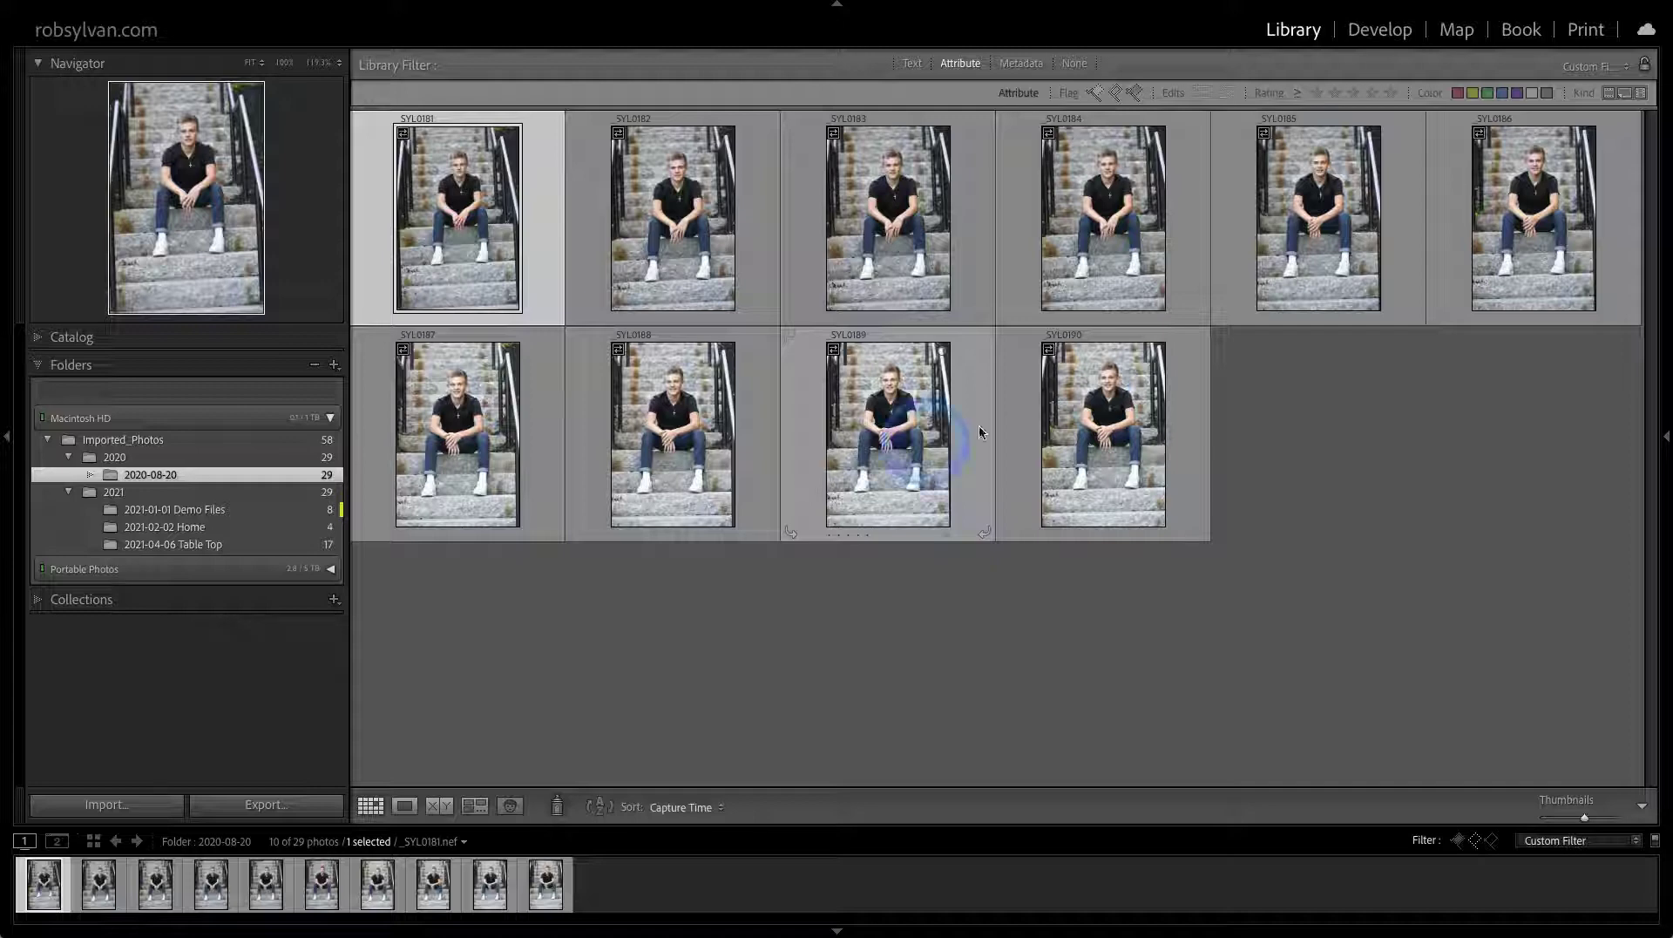
Check _SYL0181 and _SYL0182 at 100%, flagging _SYL0181 as a pick
{"action": "left_click", "coordinate": [1114, 93]}
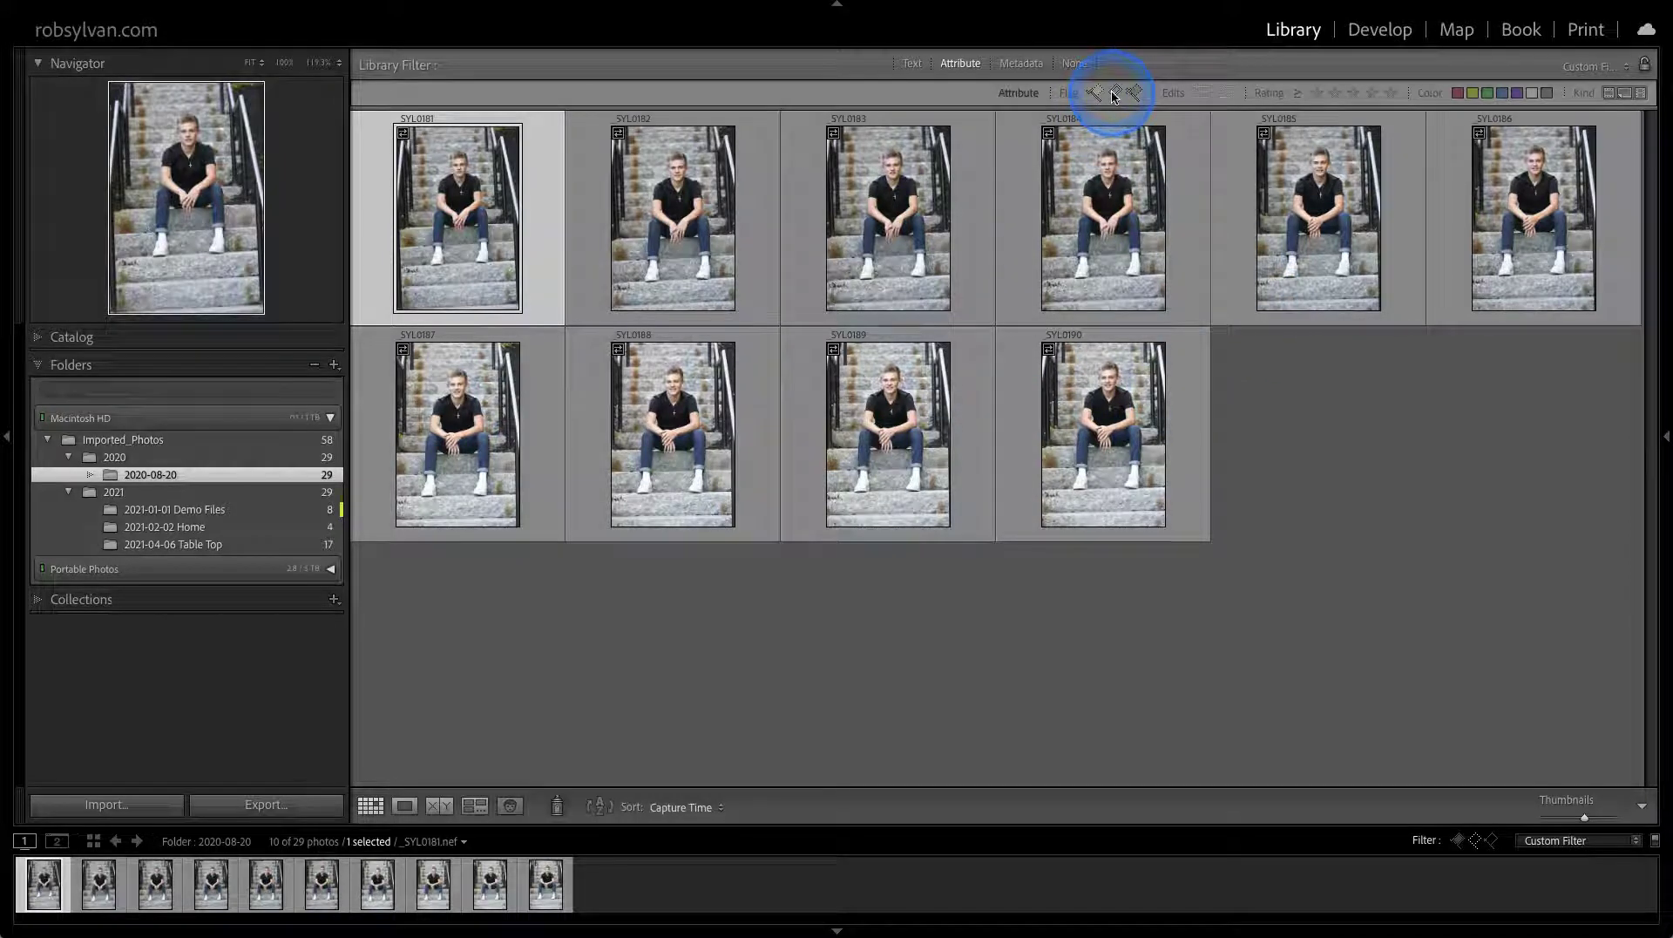
{"action": "key", "text": "z"}
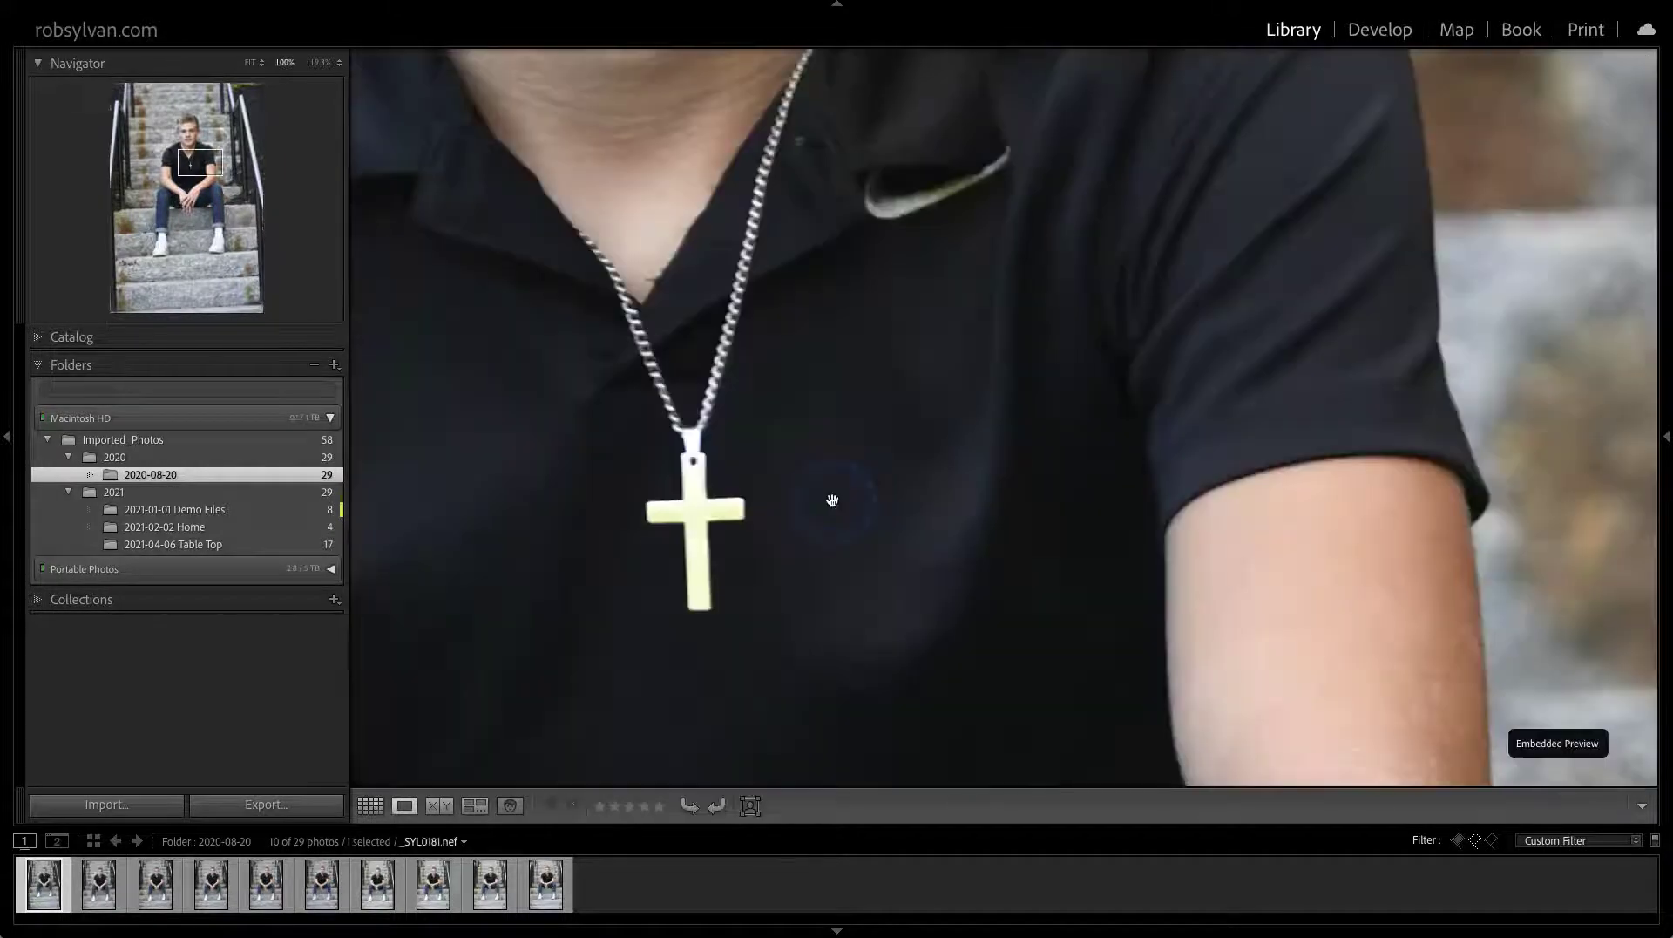
{"action": "key", "text": "g"}
{"action": "key", "text": "p"}
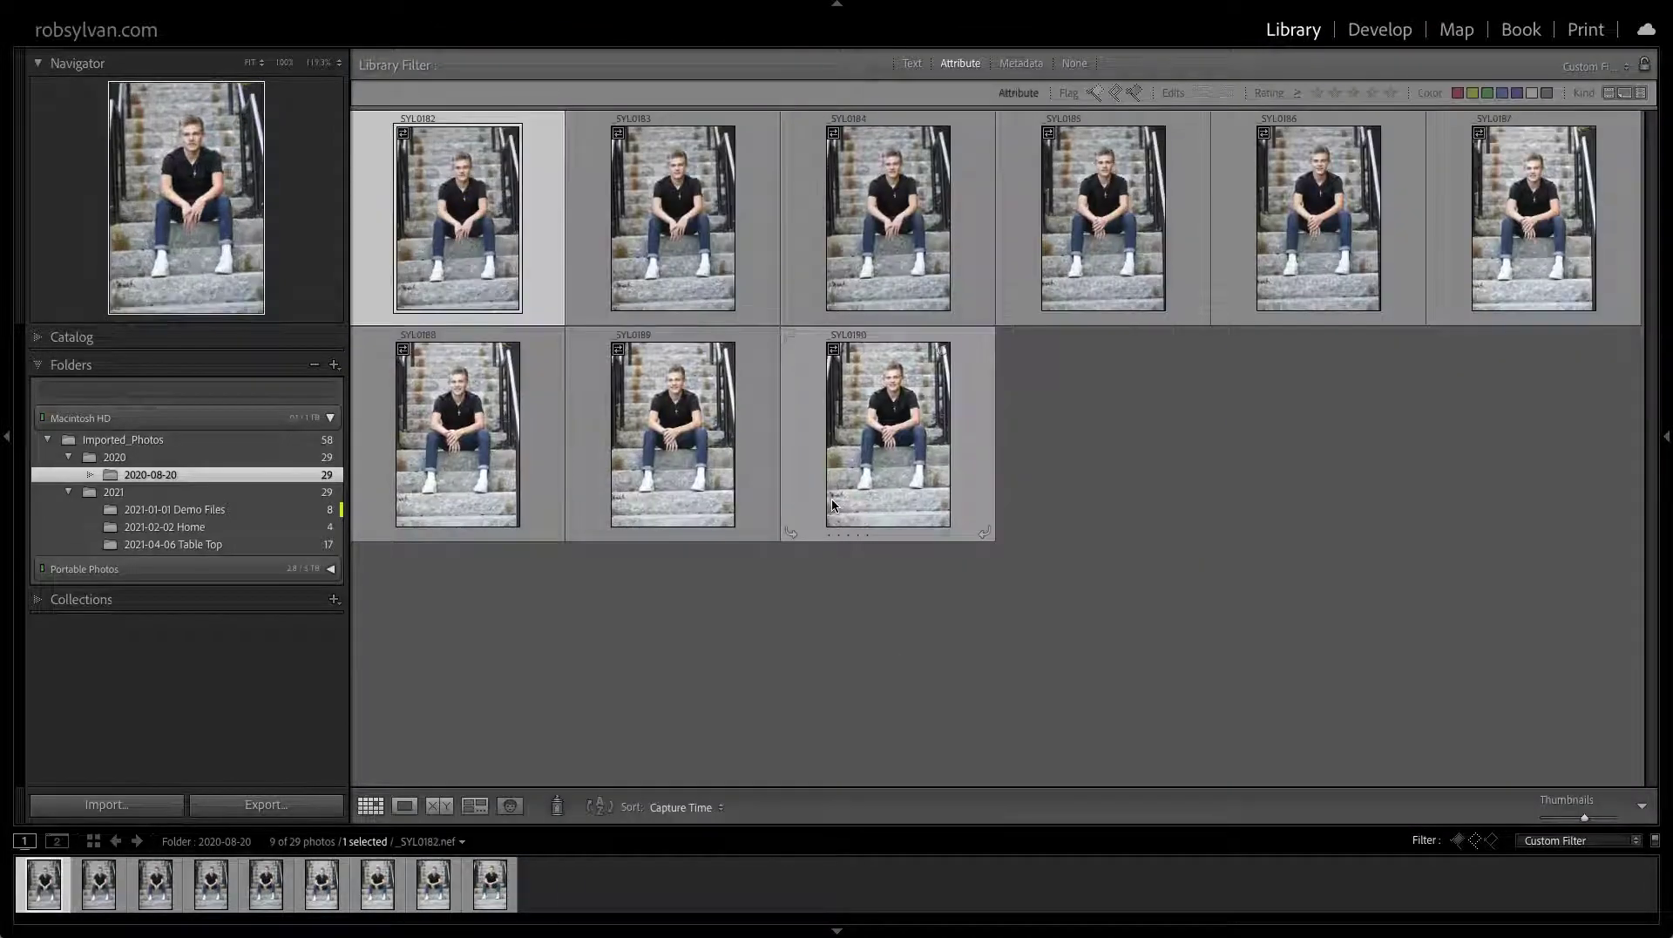
{"action": "key", "text": "z"}
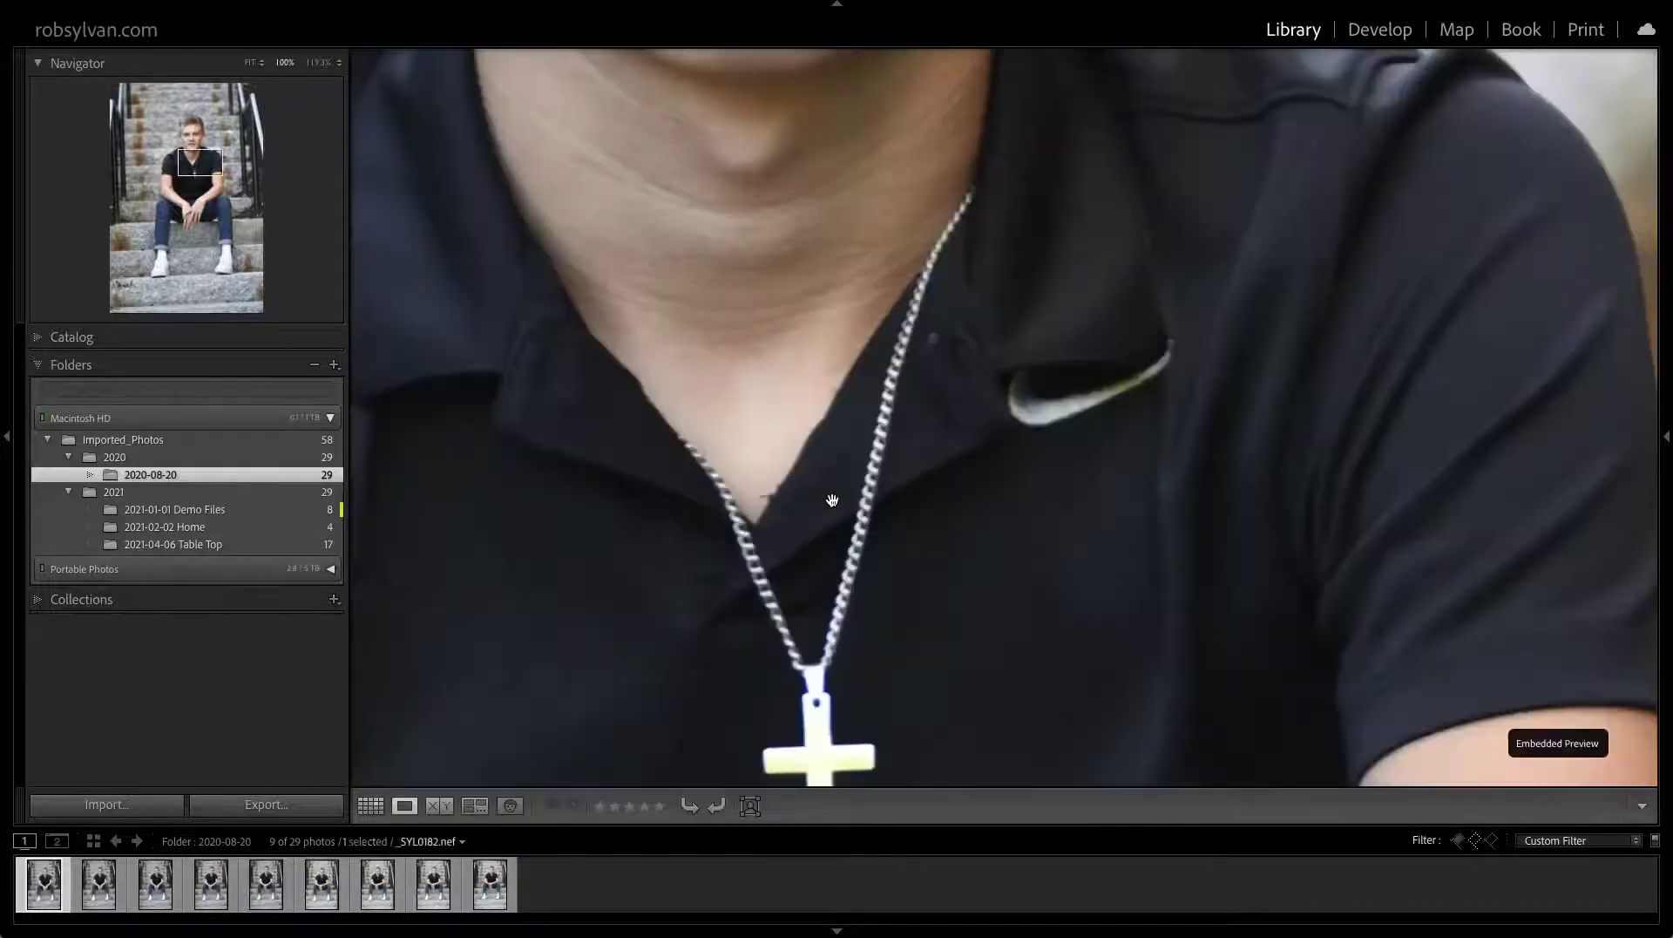
{"action": "key", "text": "g"}
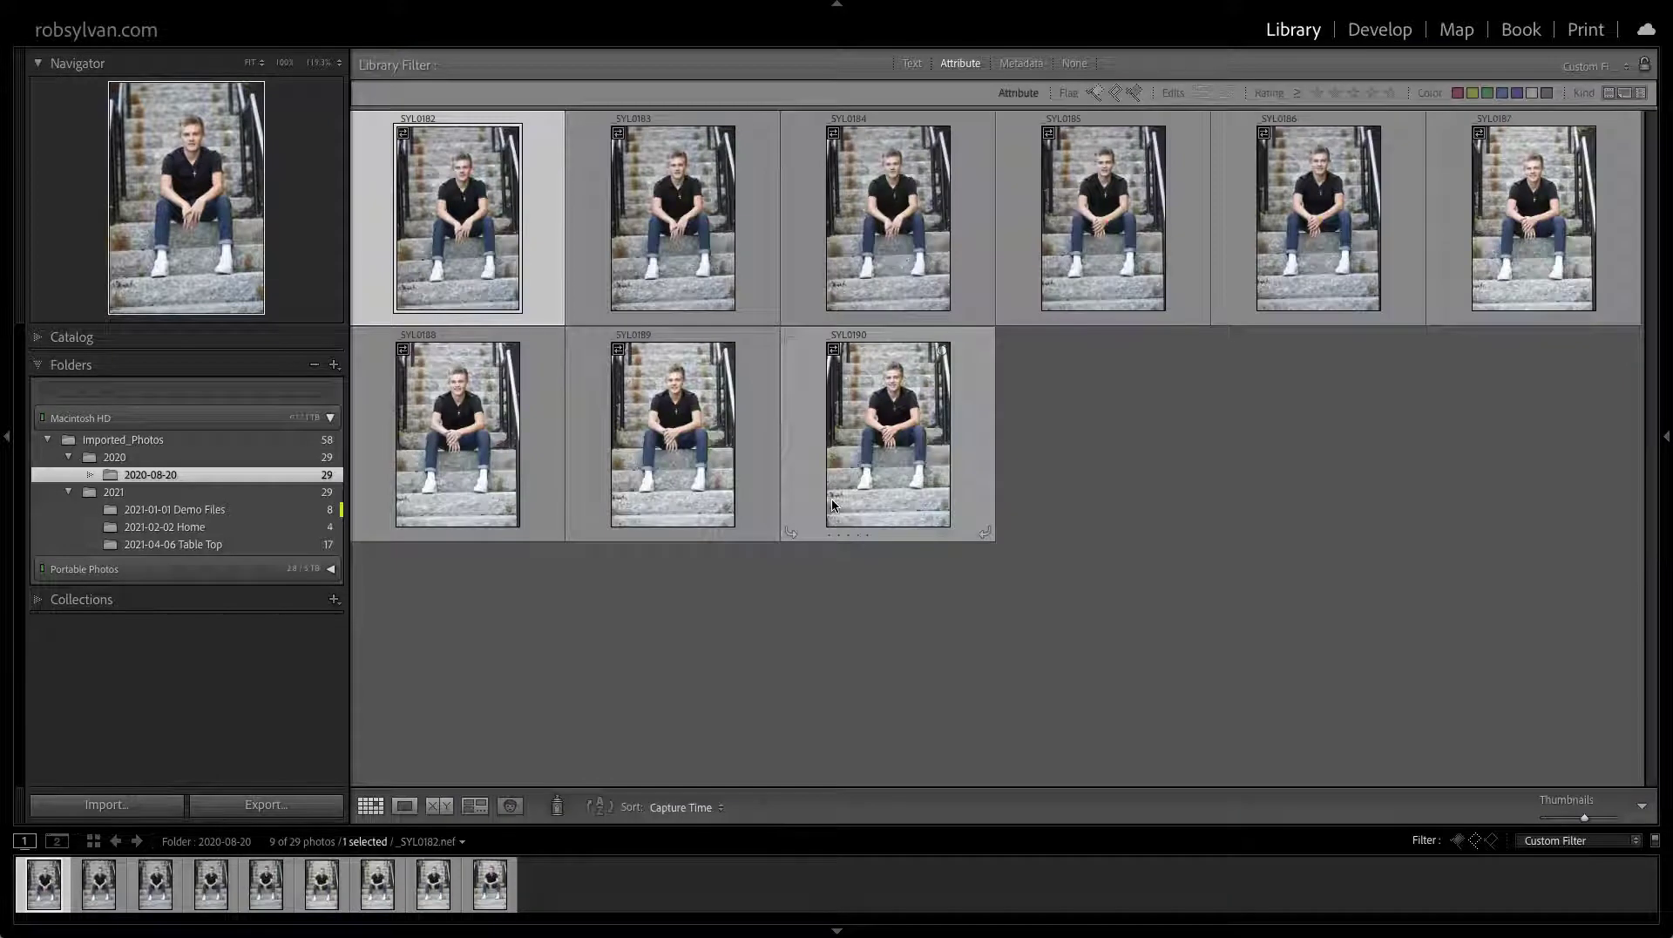
Flag _SYL0182 through _SYL0190, checking _SYL0189 at 100%, then turn filters off with Cmd+L
{"action": "mouse_move", "coordinate": [832, 504]}
{"action": "key", "text": "p"}
{"action": "key", "text": "p"}
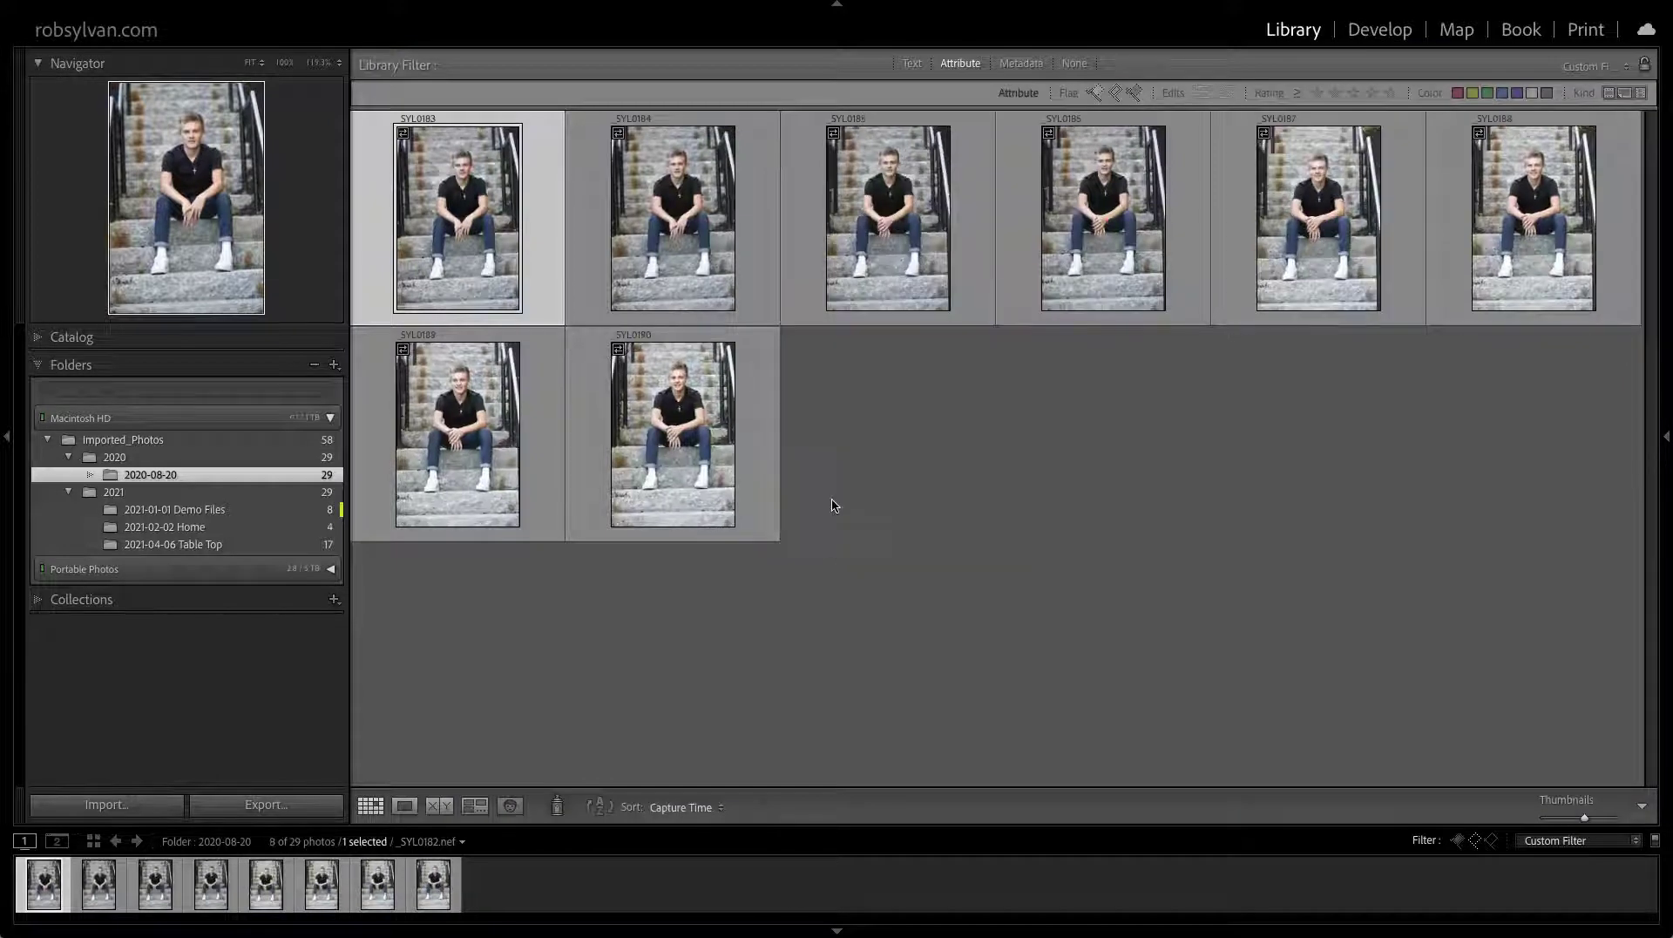
{"action": "key", "text": "p"}
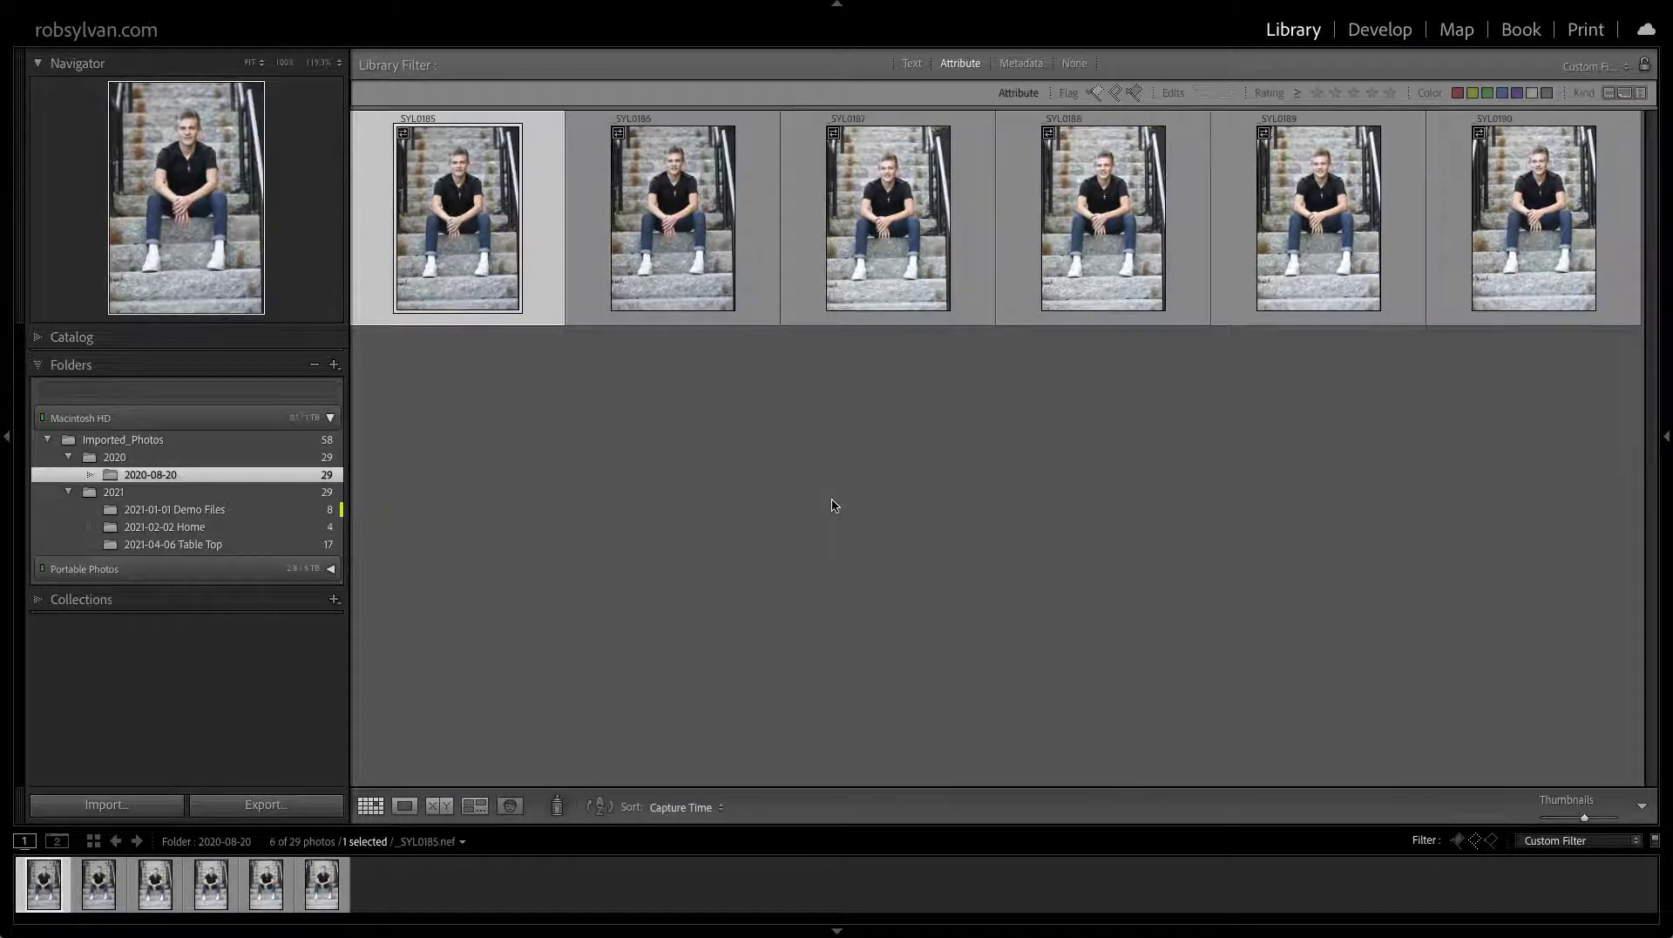
{"action": "key", "text": "p"}
{"action": "key", "text": "p"}
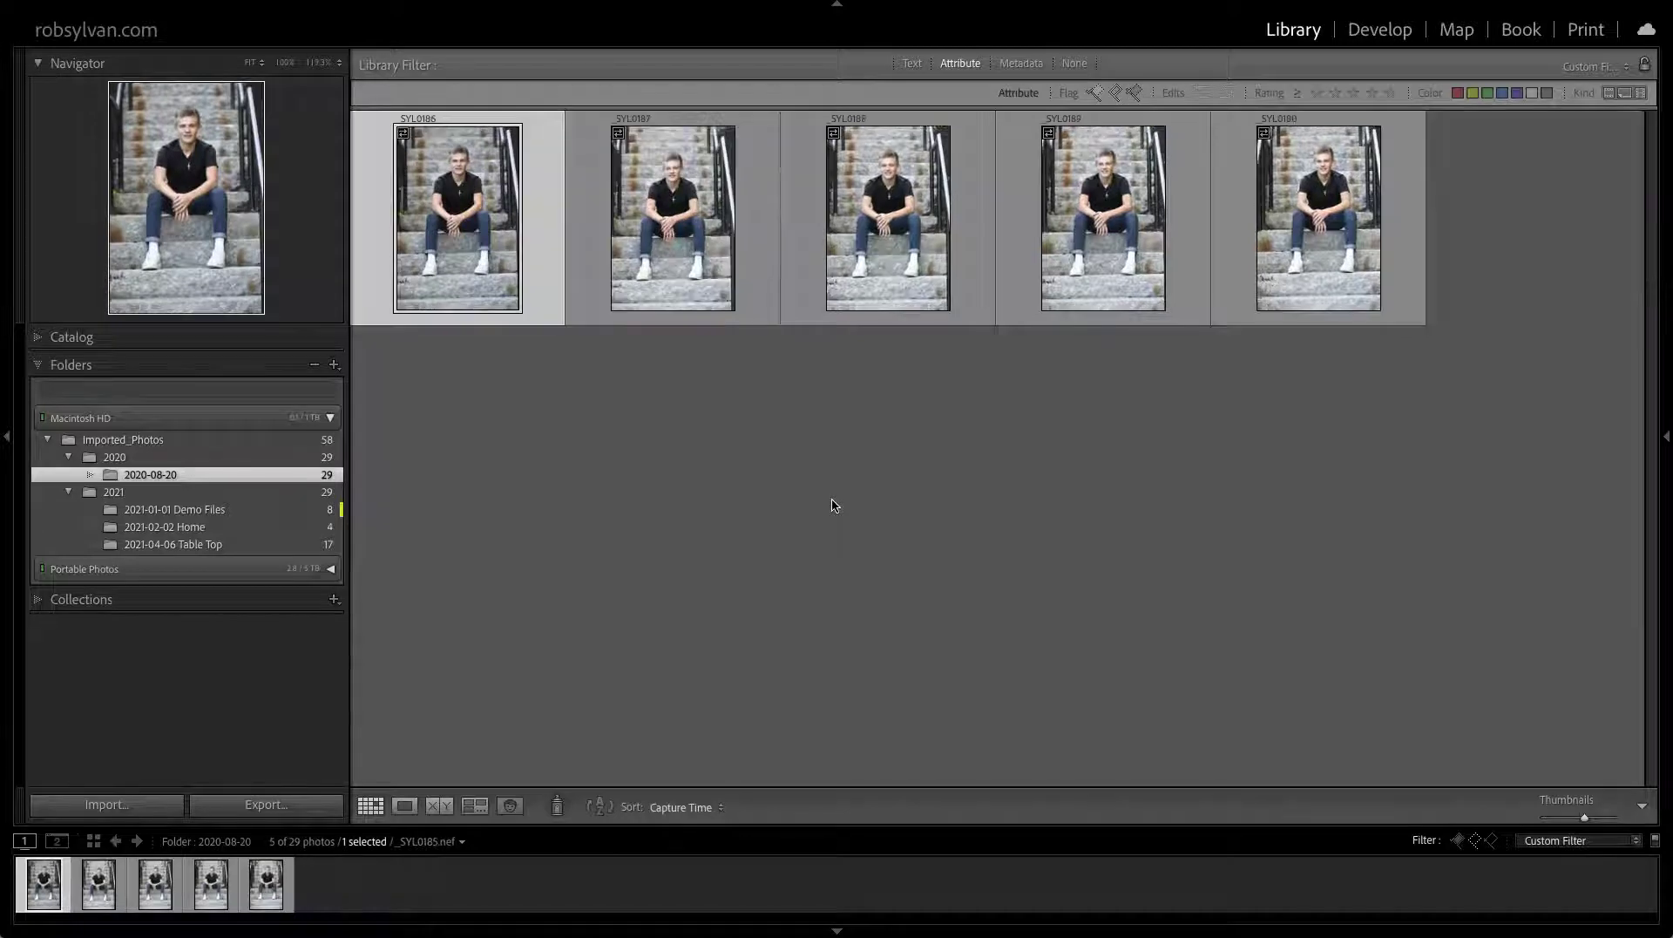
{"action": "key", "text": "p"}
{"action": "key", "text": "p"}
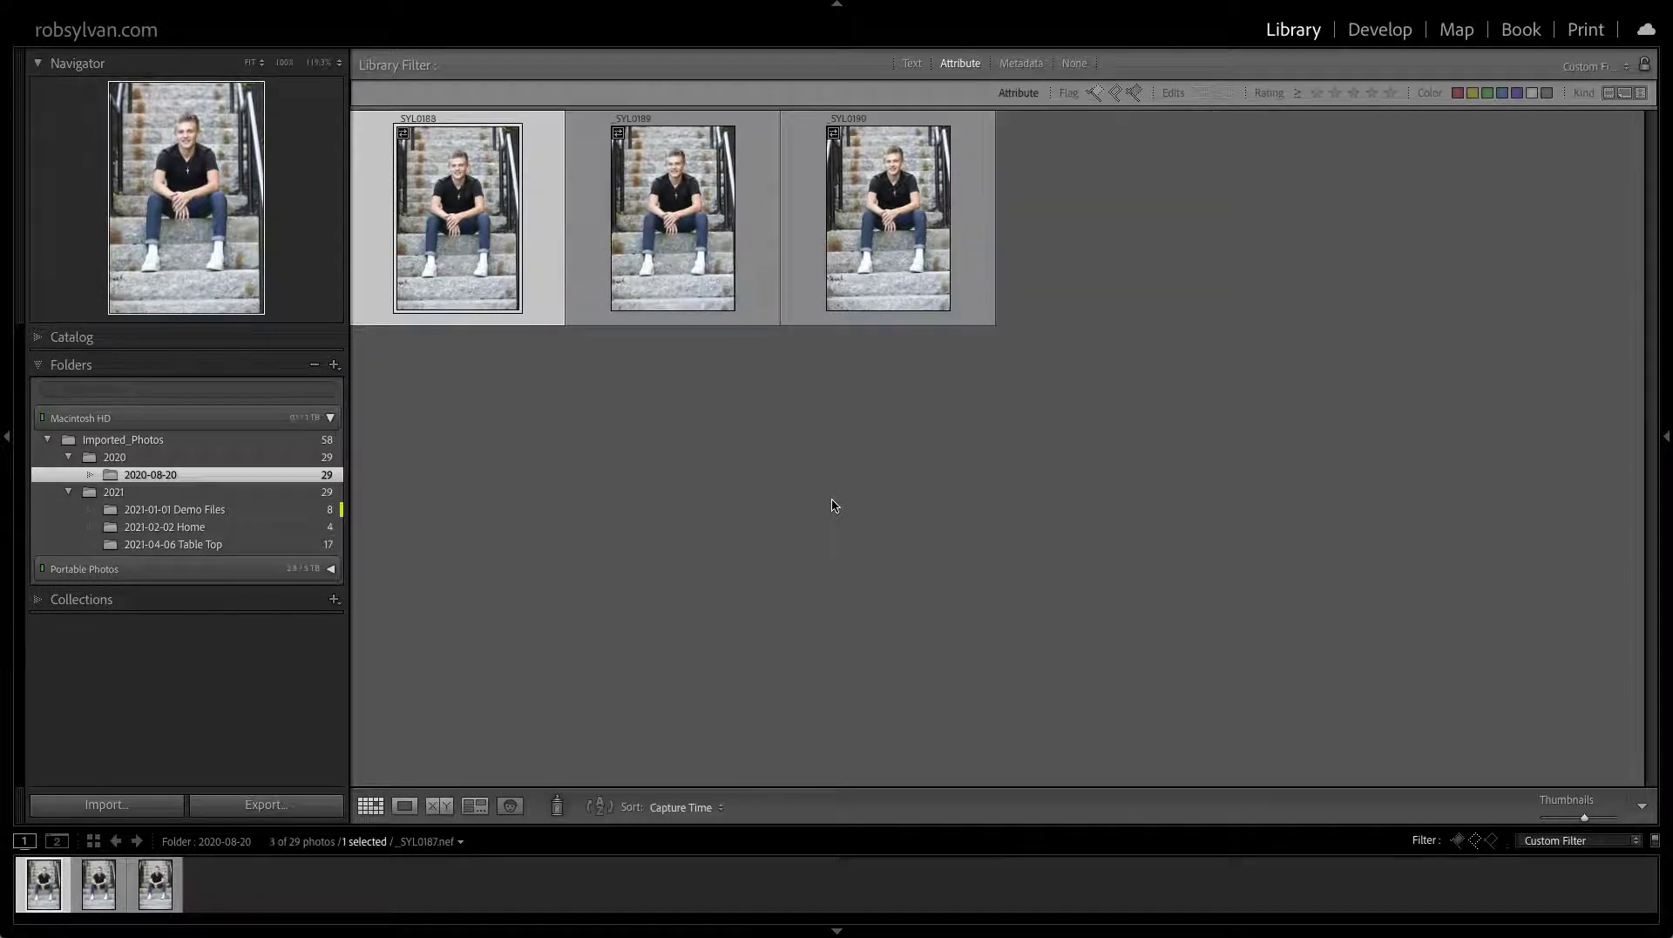
{"action": "key", "text": "z"}
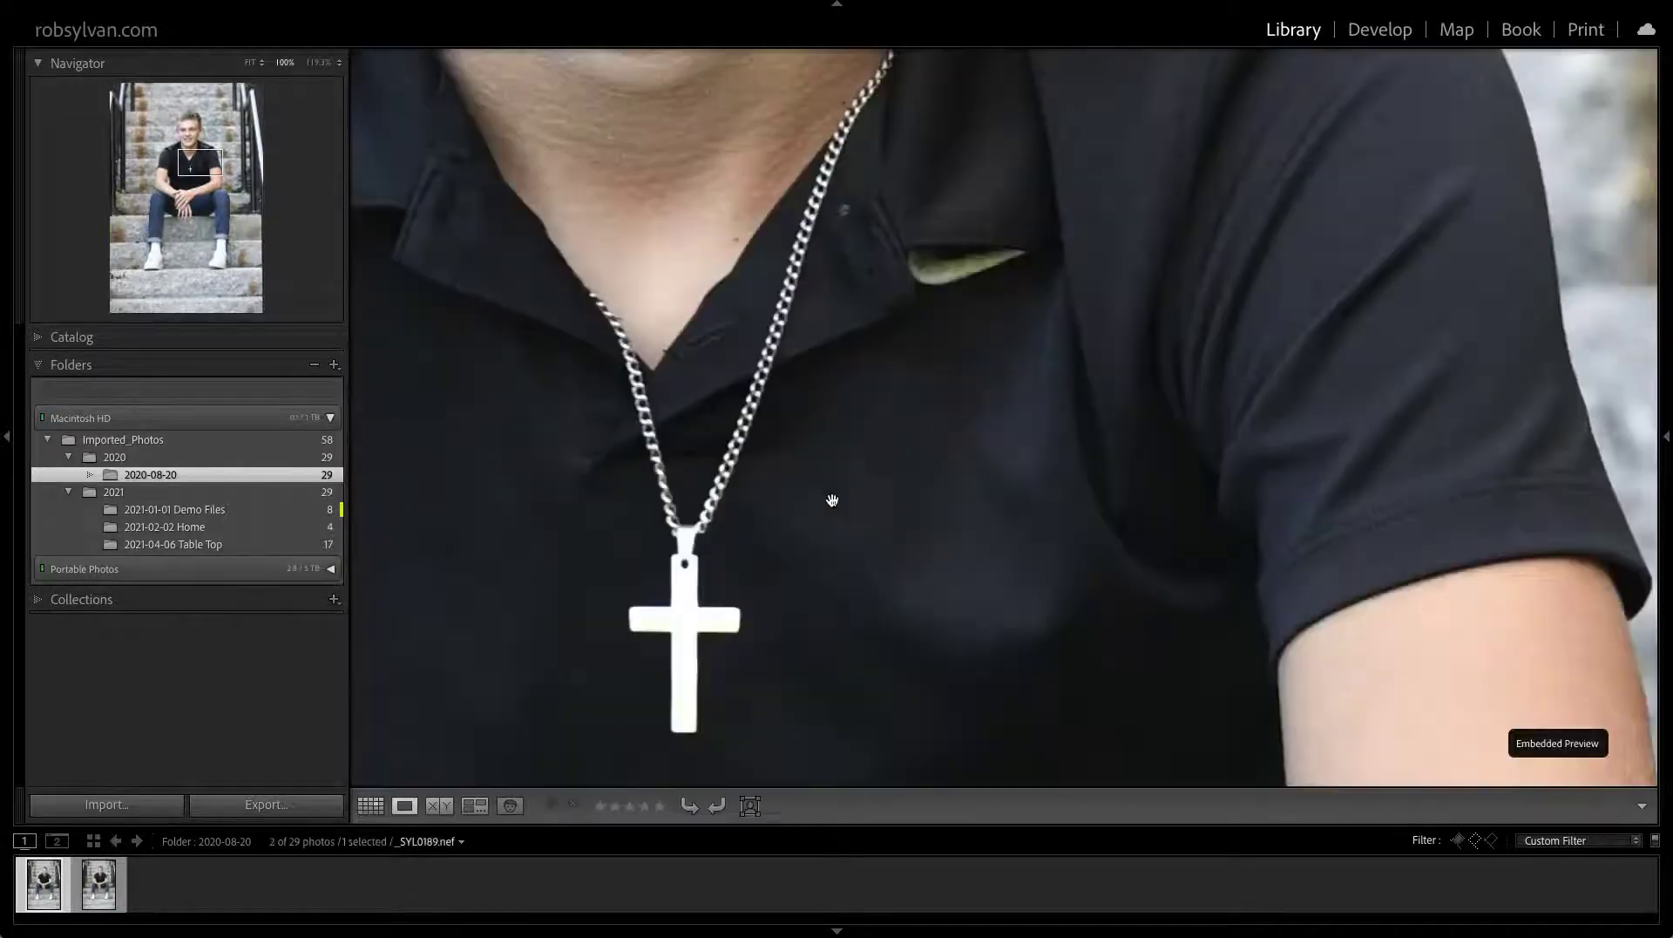
{"action": "key", "text": "g"}
{"action": "key", "text": "p"}
{"action": "key", "text": "p"}
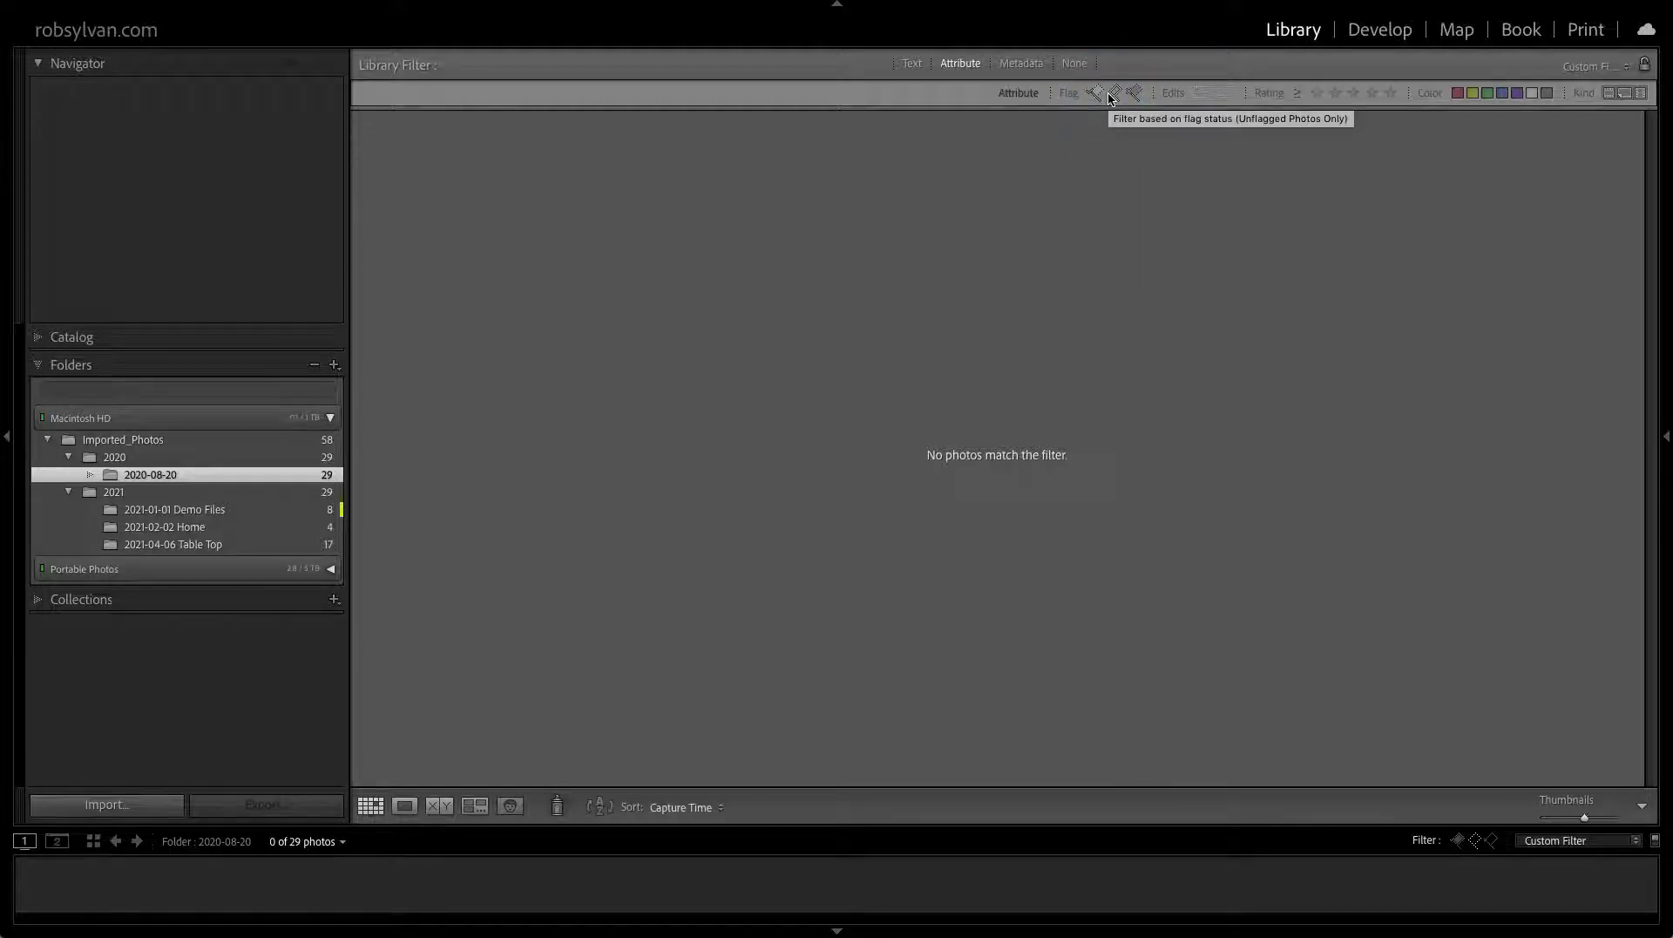
{"action": "key", "text": "super+l"}
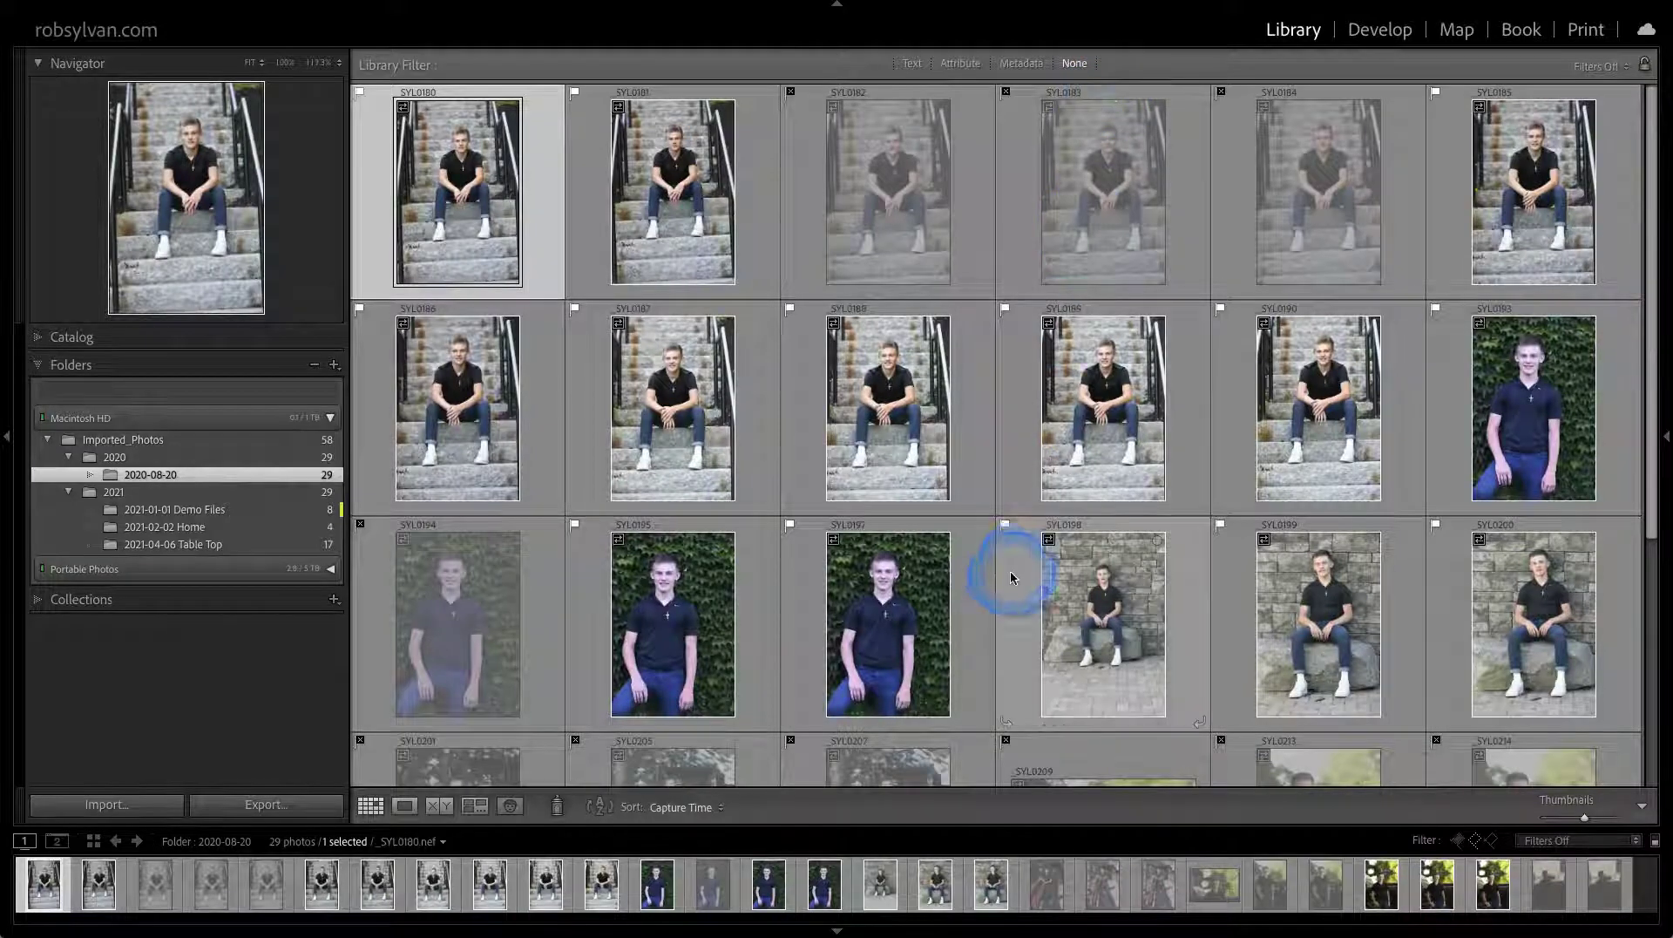
Filter the Flag attribute to Rejected Photos Only to review them, then to Flagged Only
{"action": "left_click", "coordinate": [963, 71]}
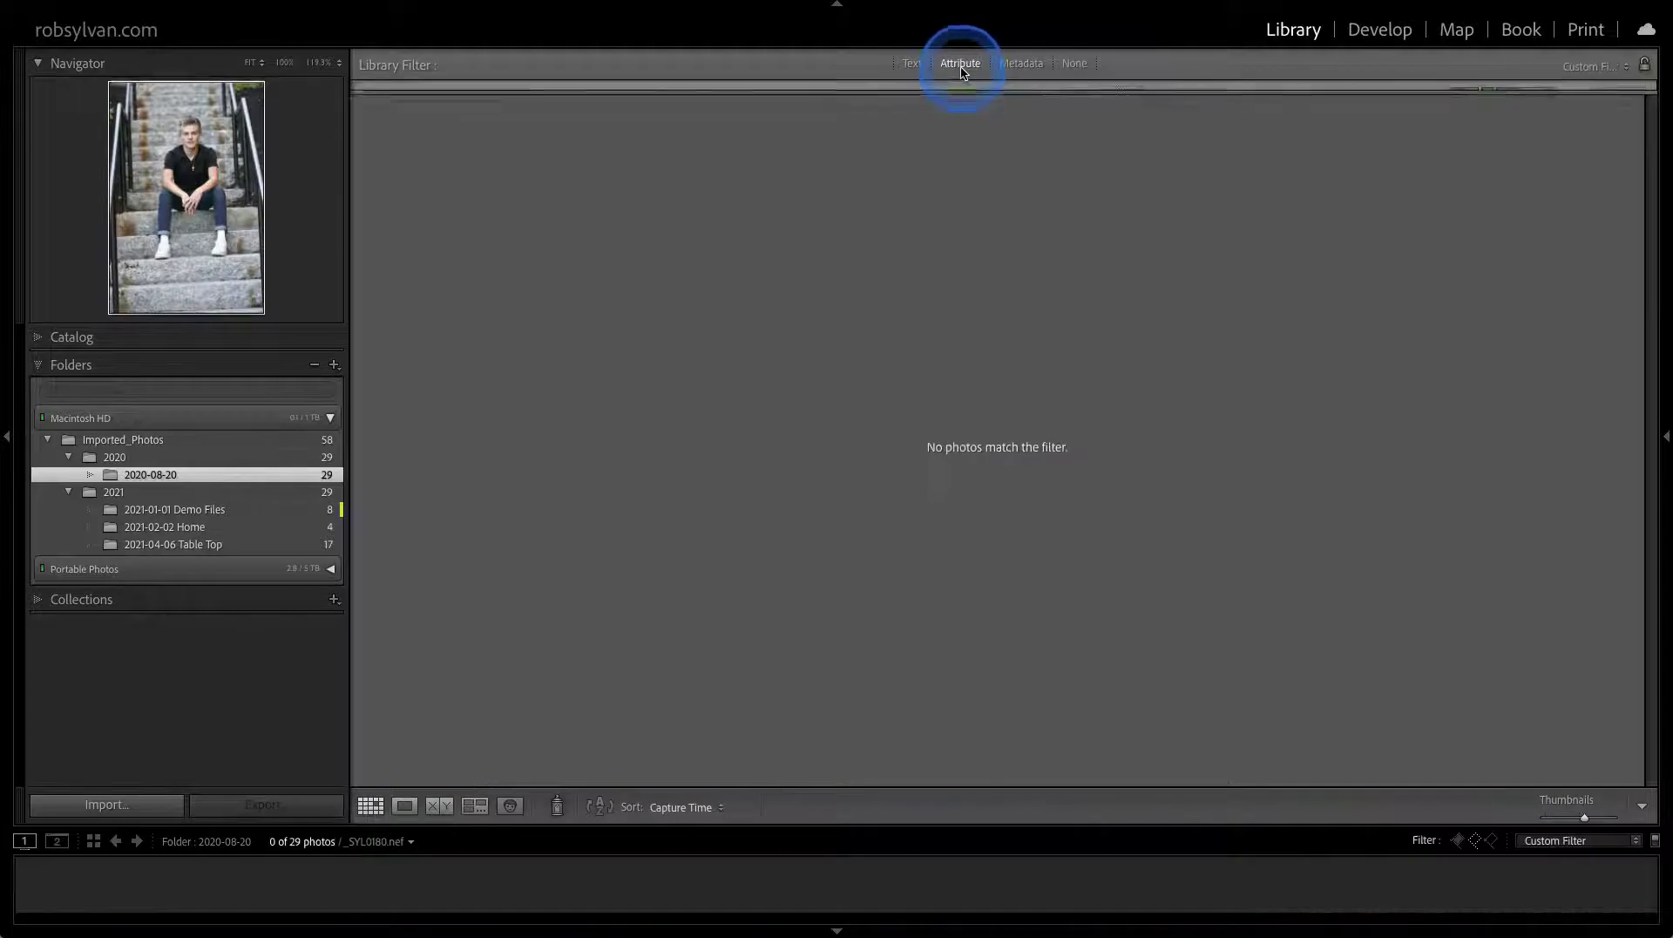
{"action": "left_click", "coordinate": [1099, 95]}
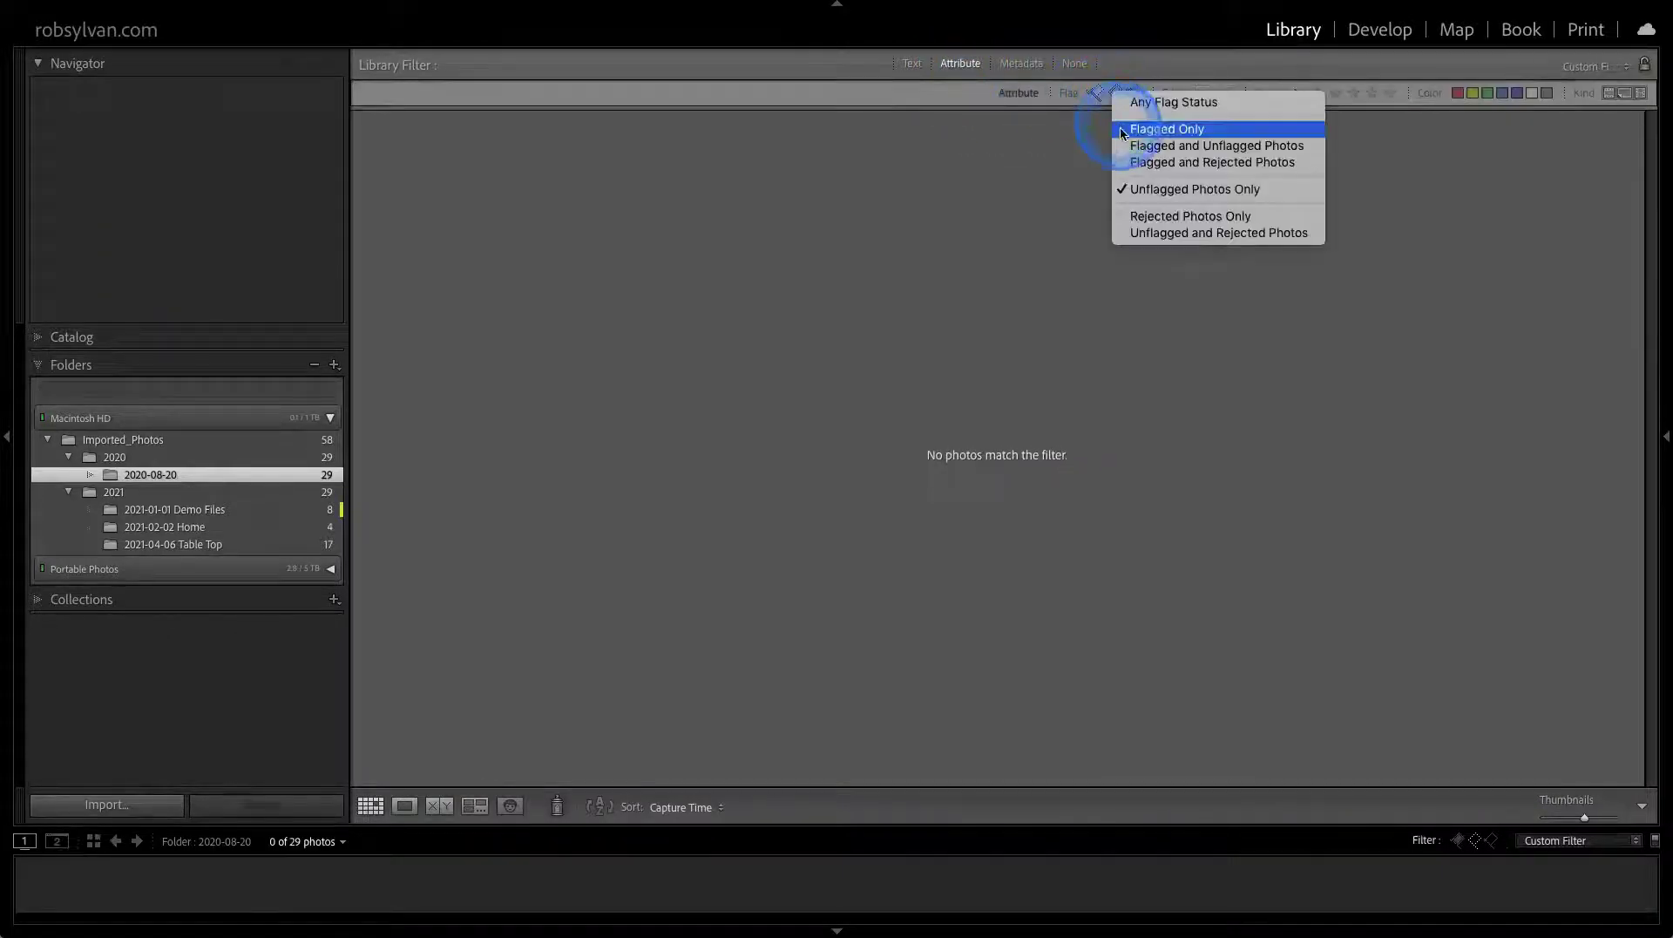
{"action": "left_click", "coordinate": [1144, 217]}
{"action": "left_click", "coordinate": [494, 206]}
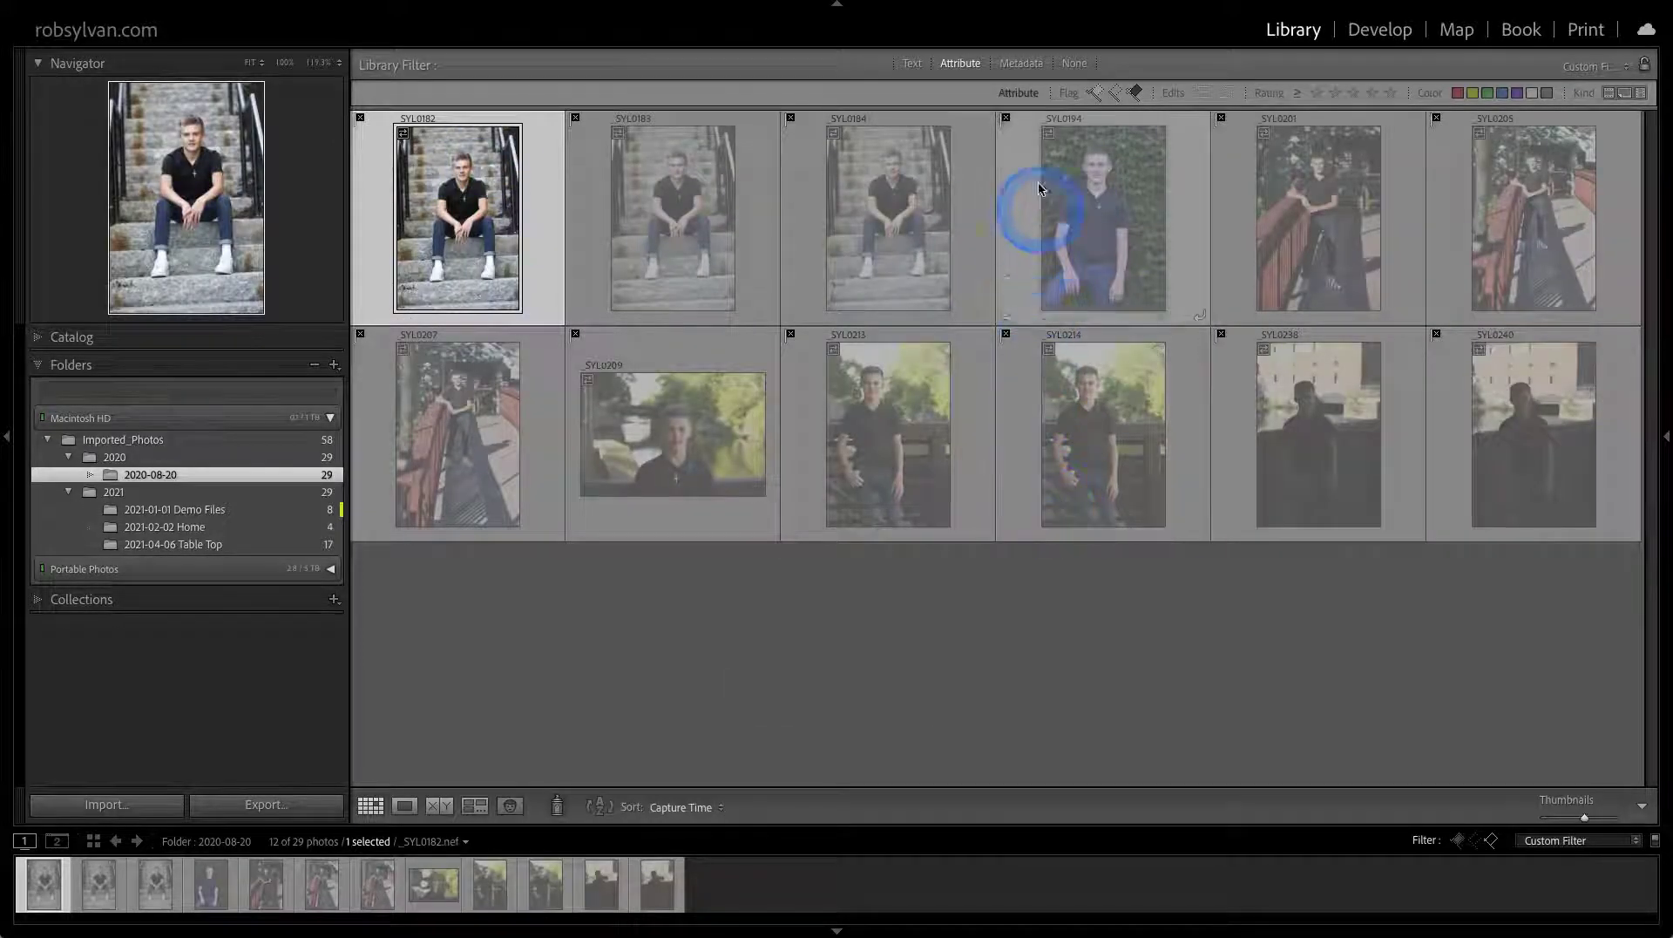
{"action": "left_click", "coordinate": [1108, 93]}
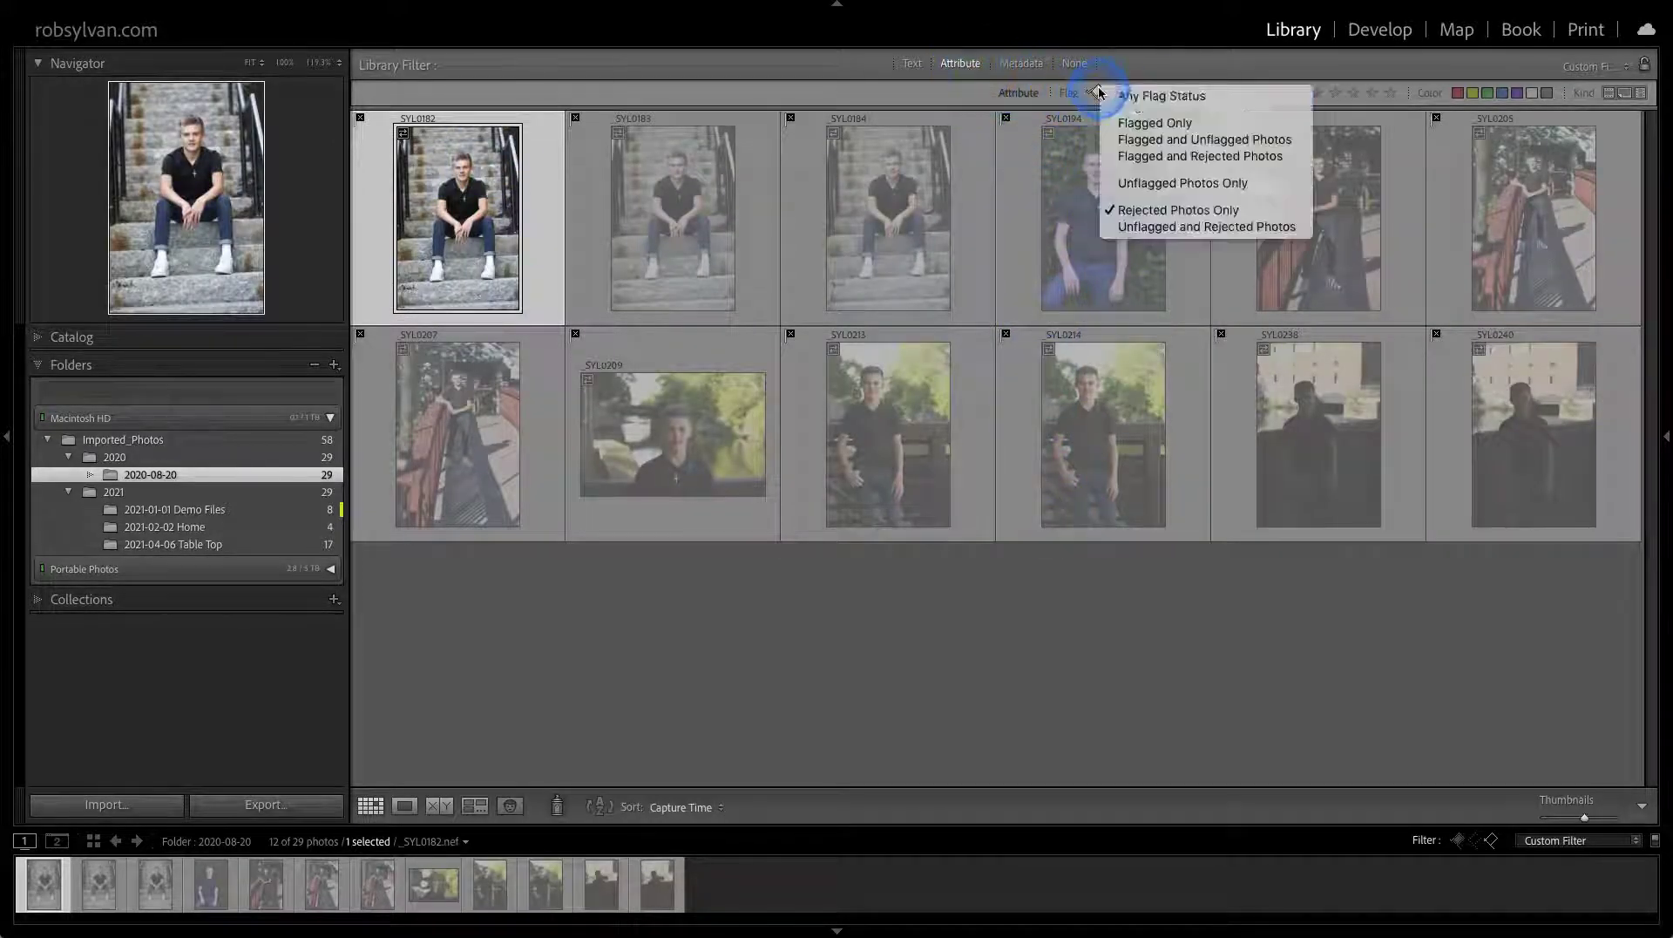
{"action": "left_click", "coordinate": [1133, 123]}
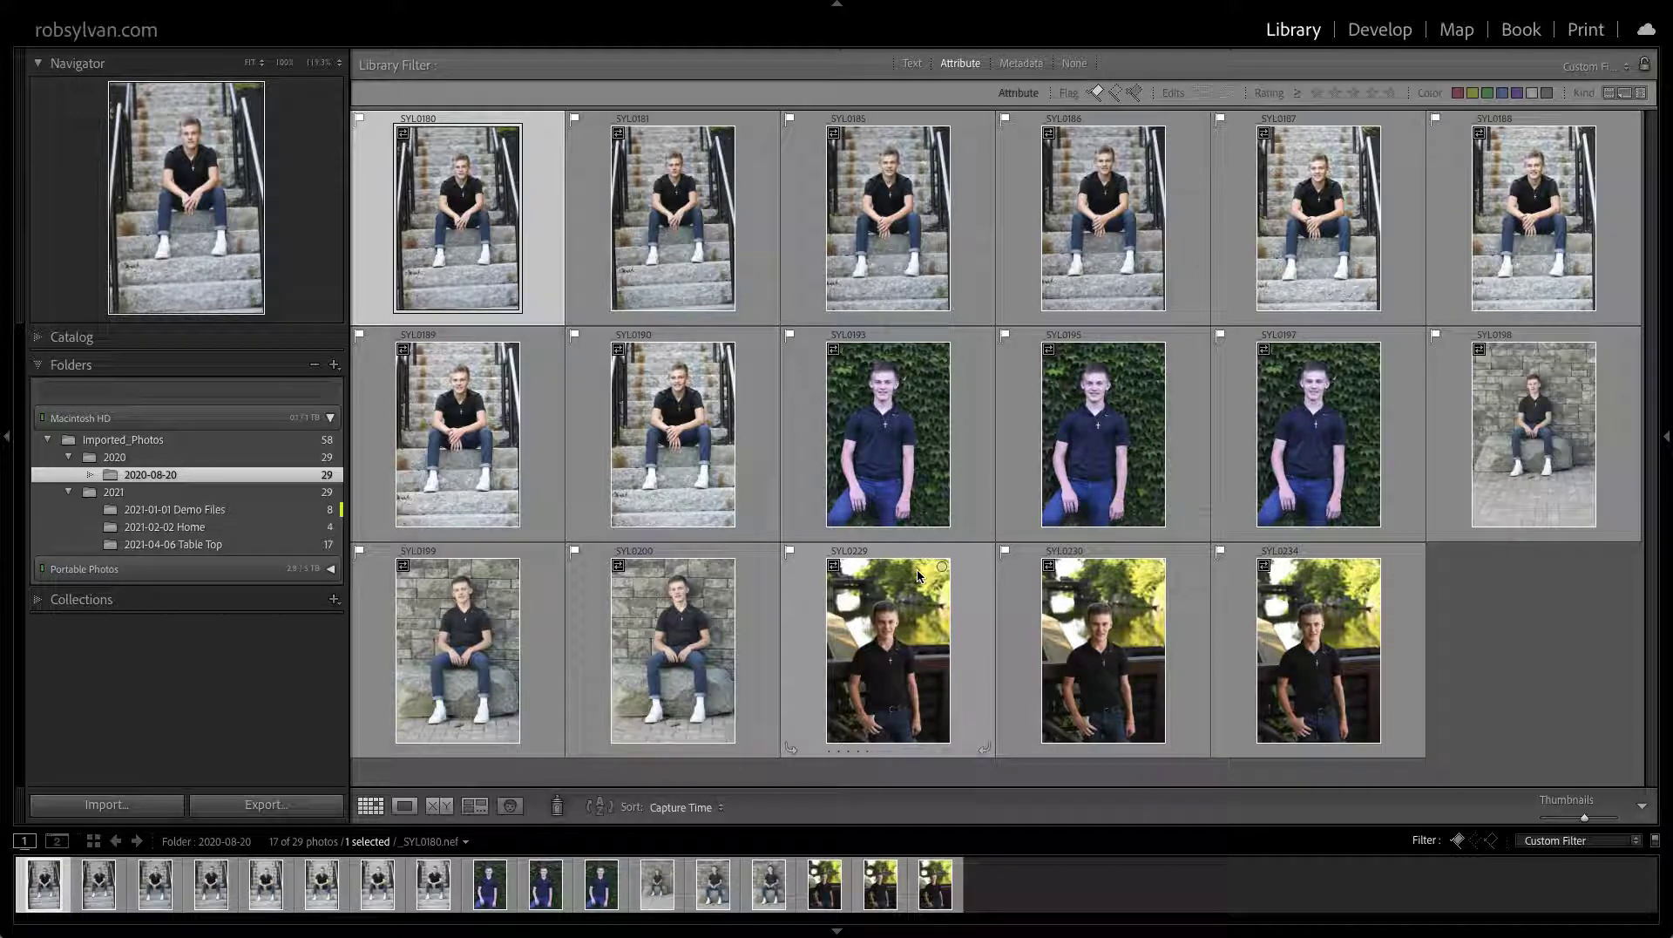
{"action": "left_click", "coordinate": [403, 142]}
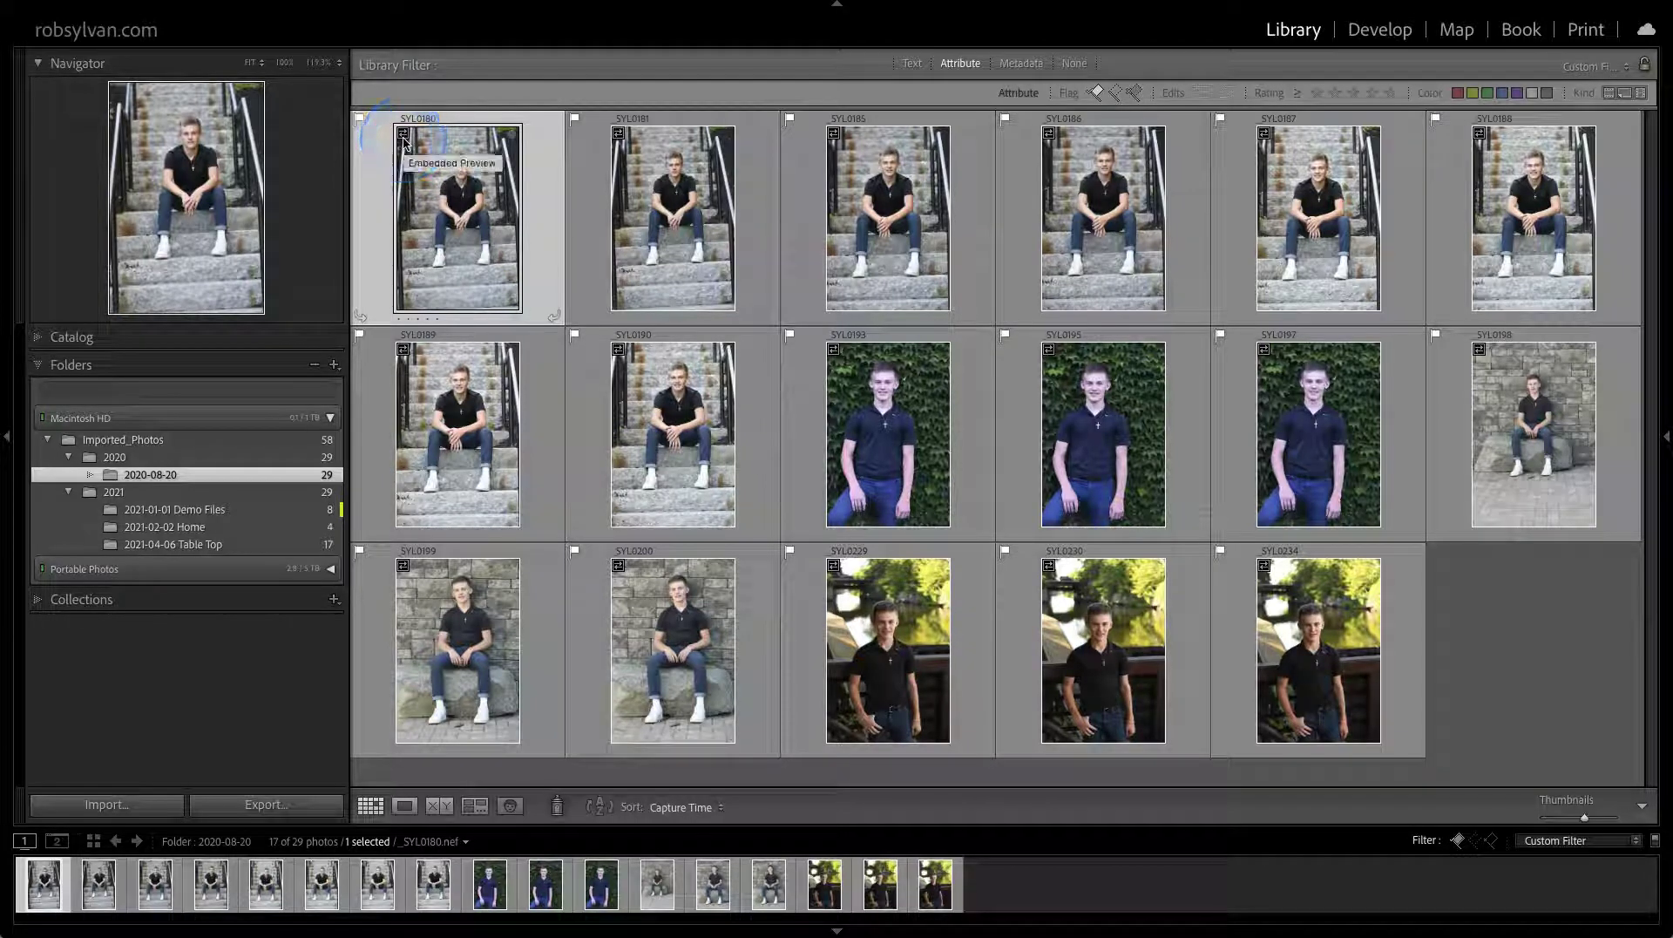
{"action": "left_click", "coordinate": [409, 155]}
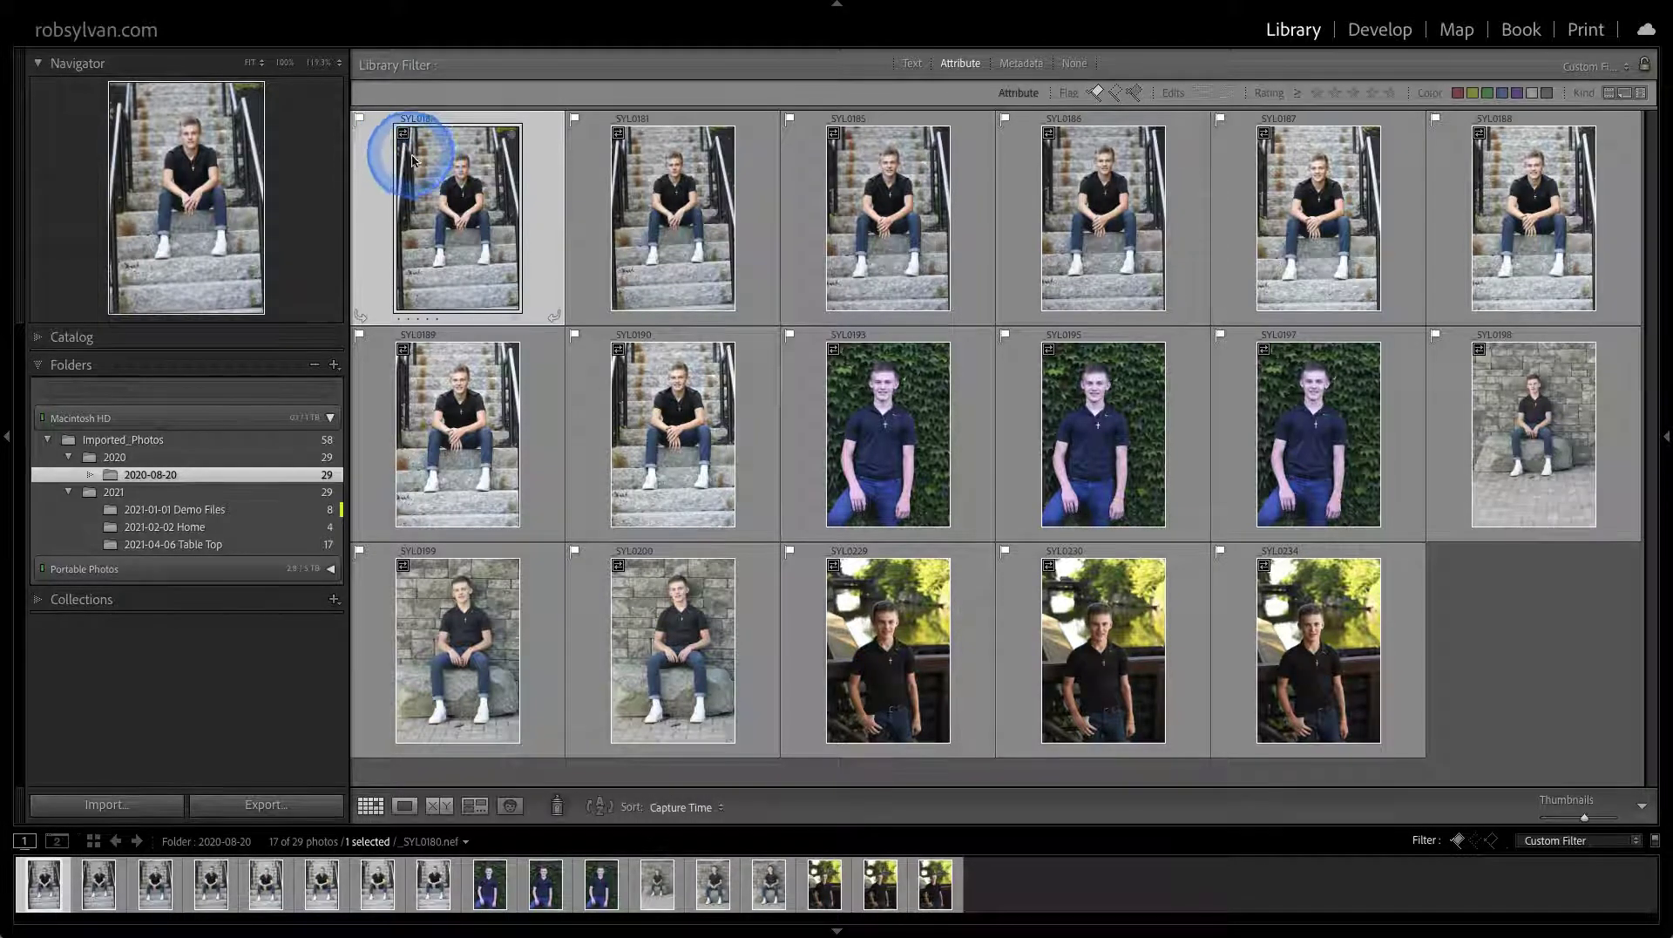
{"action": "left_click", "coordinate": [487, 185]}
{"action": "left_click", "coordinate": [405, 152]}
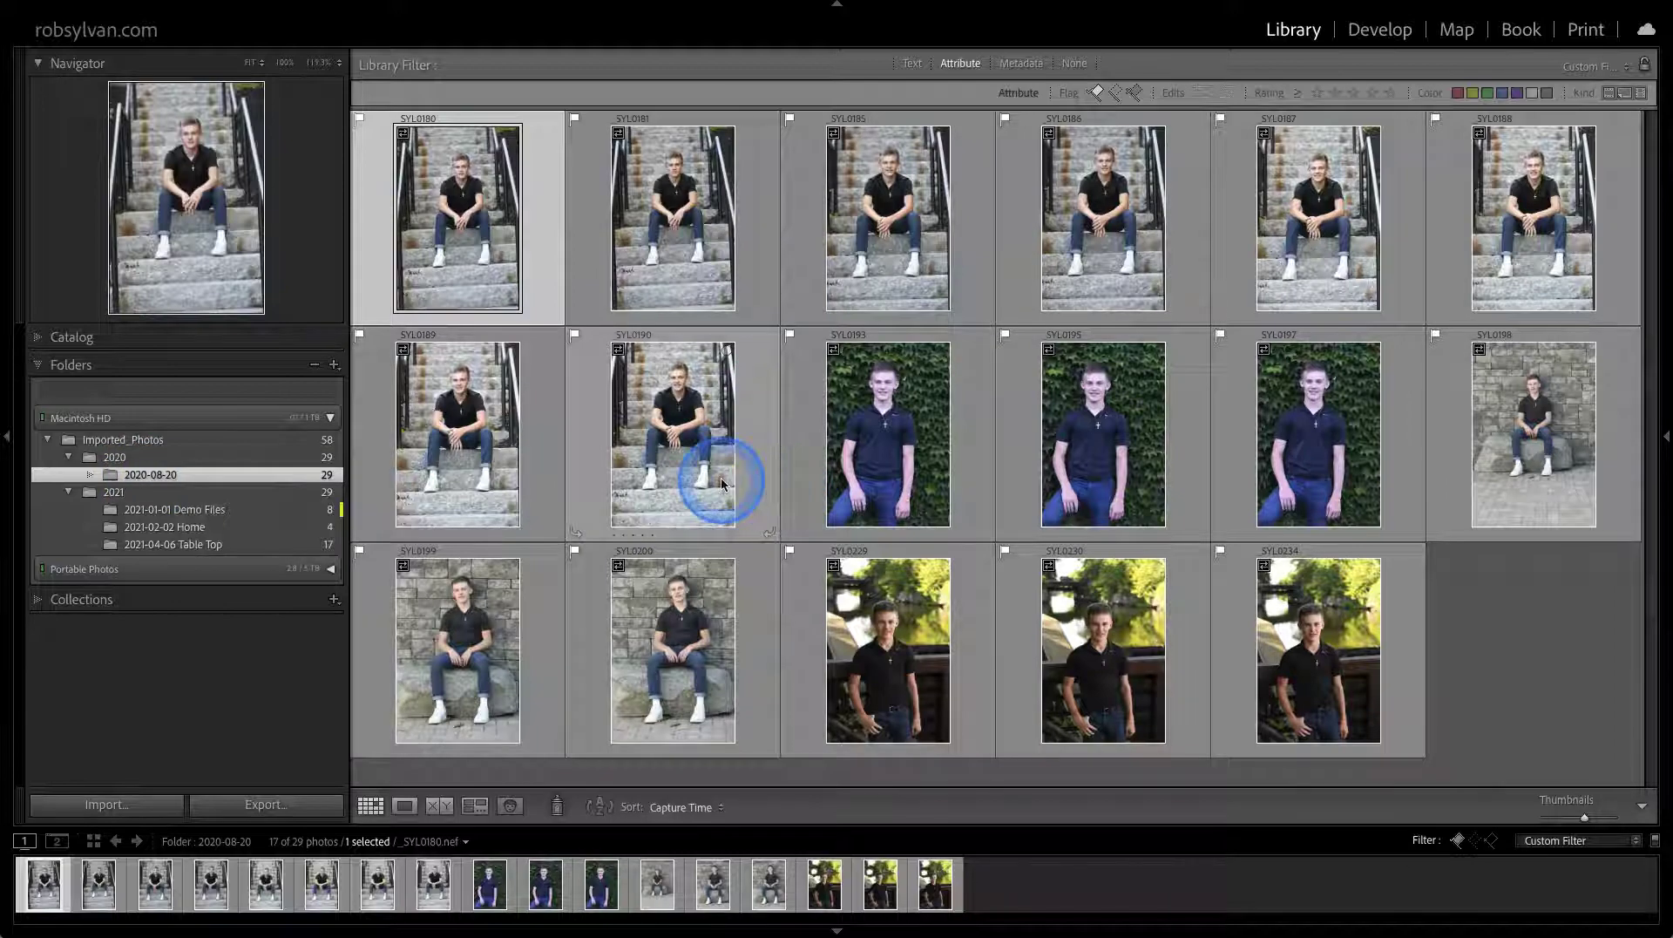
{"action": "left_click", "coordinate": [194, 482]}
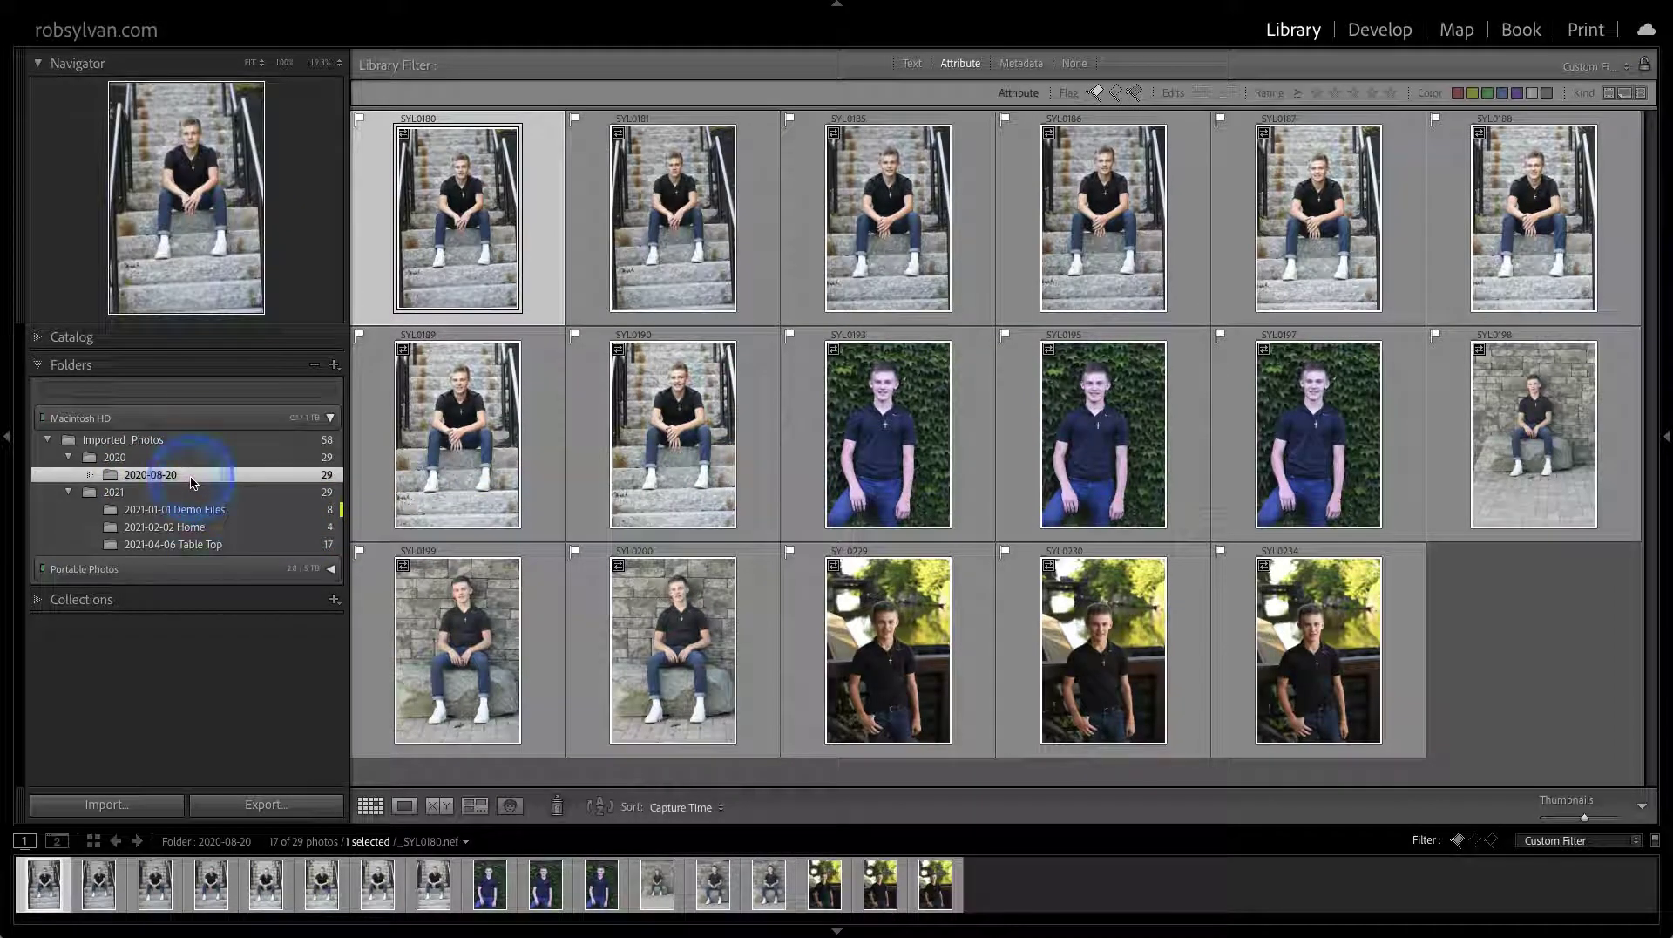
{"action": "left_click", "coordinate": [202, 476]}
Rename the 2020-08-20 folder by appending the client's name after the date
{"action": "right_click", "coordinate": [201, 477]}
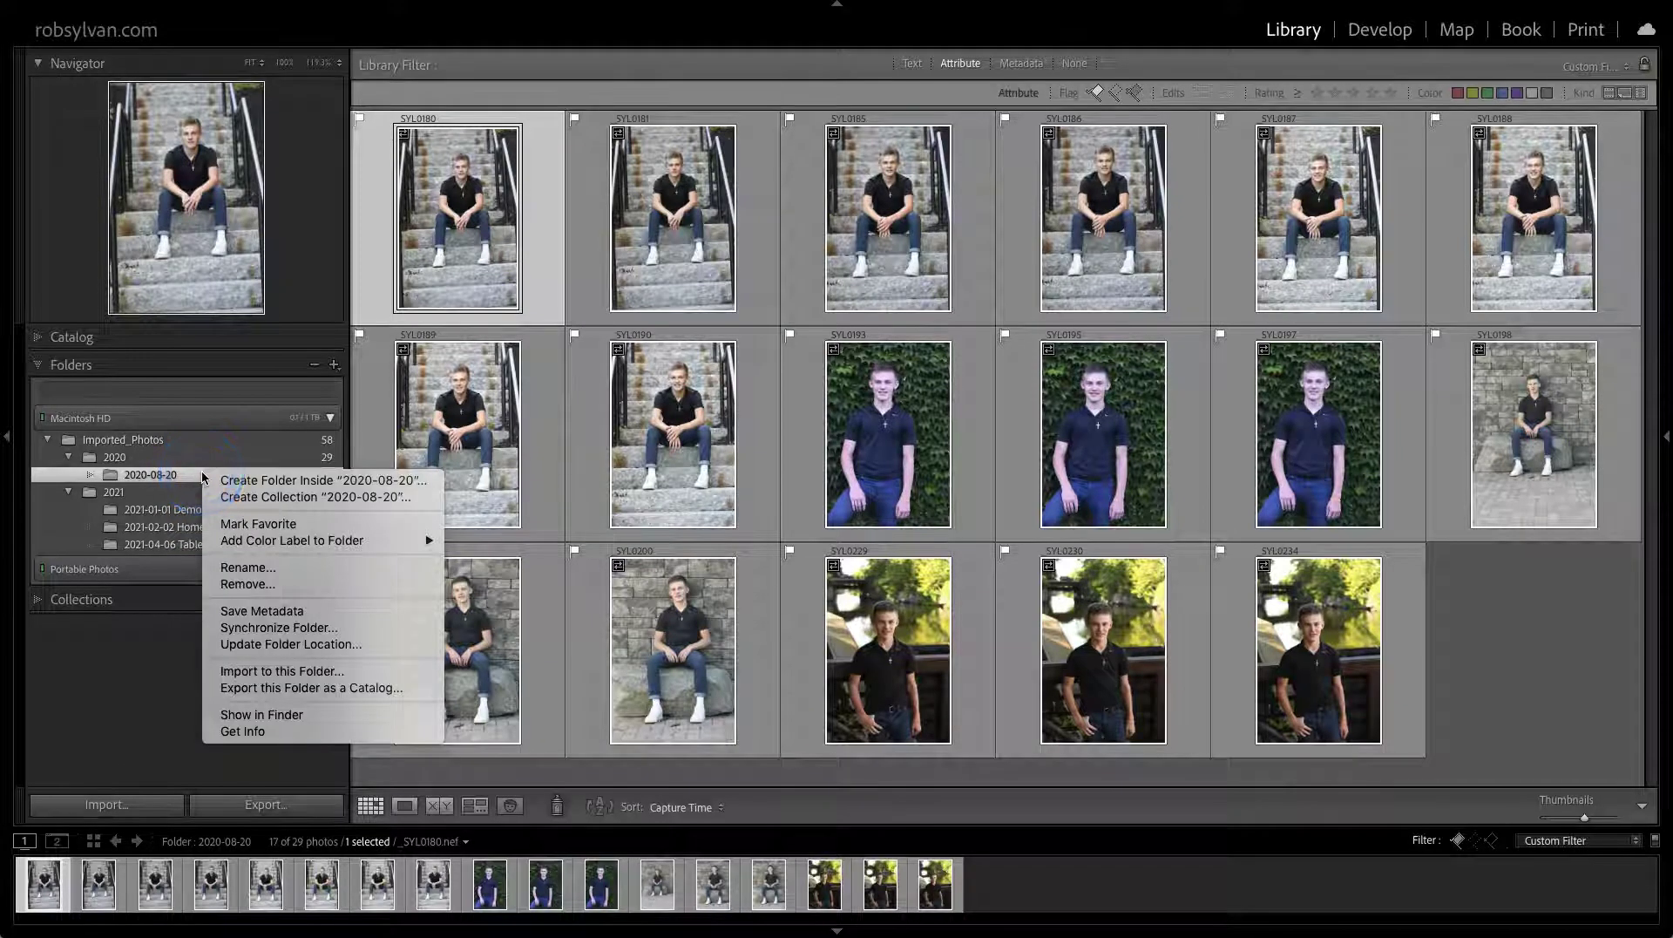
{"action": "left_click", "coordinate": [280, 568]}
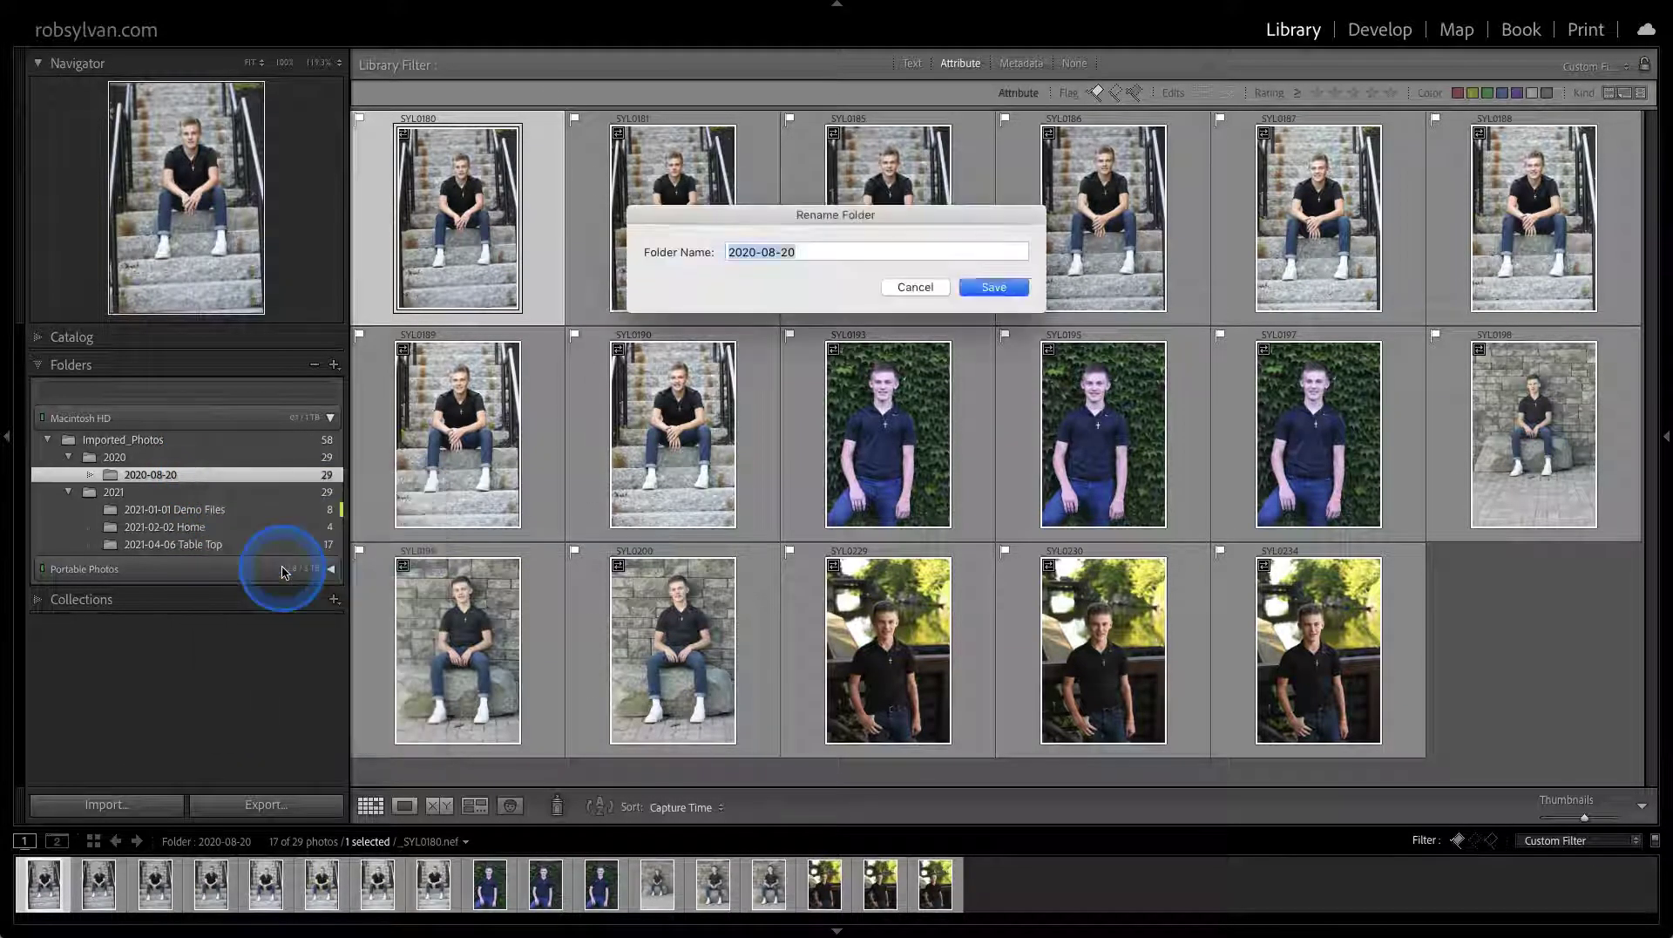
{"action": "left_click", "coordinate": [806, 252]}
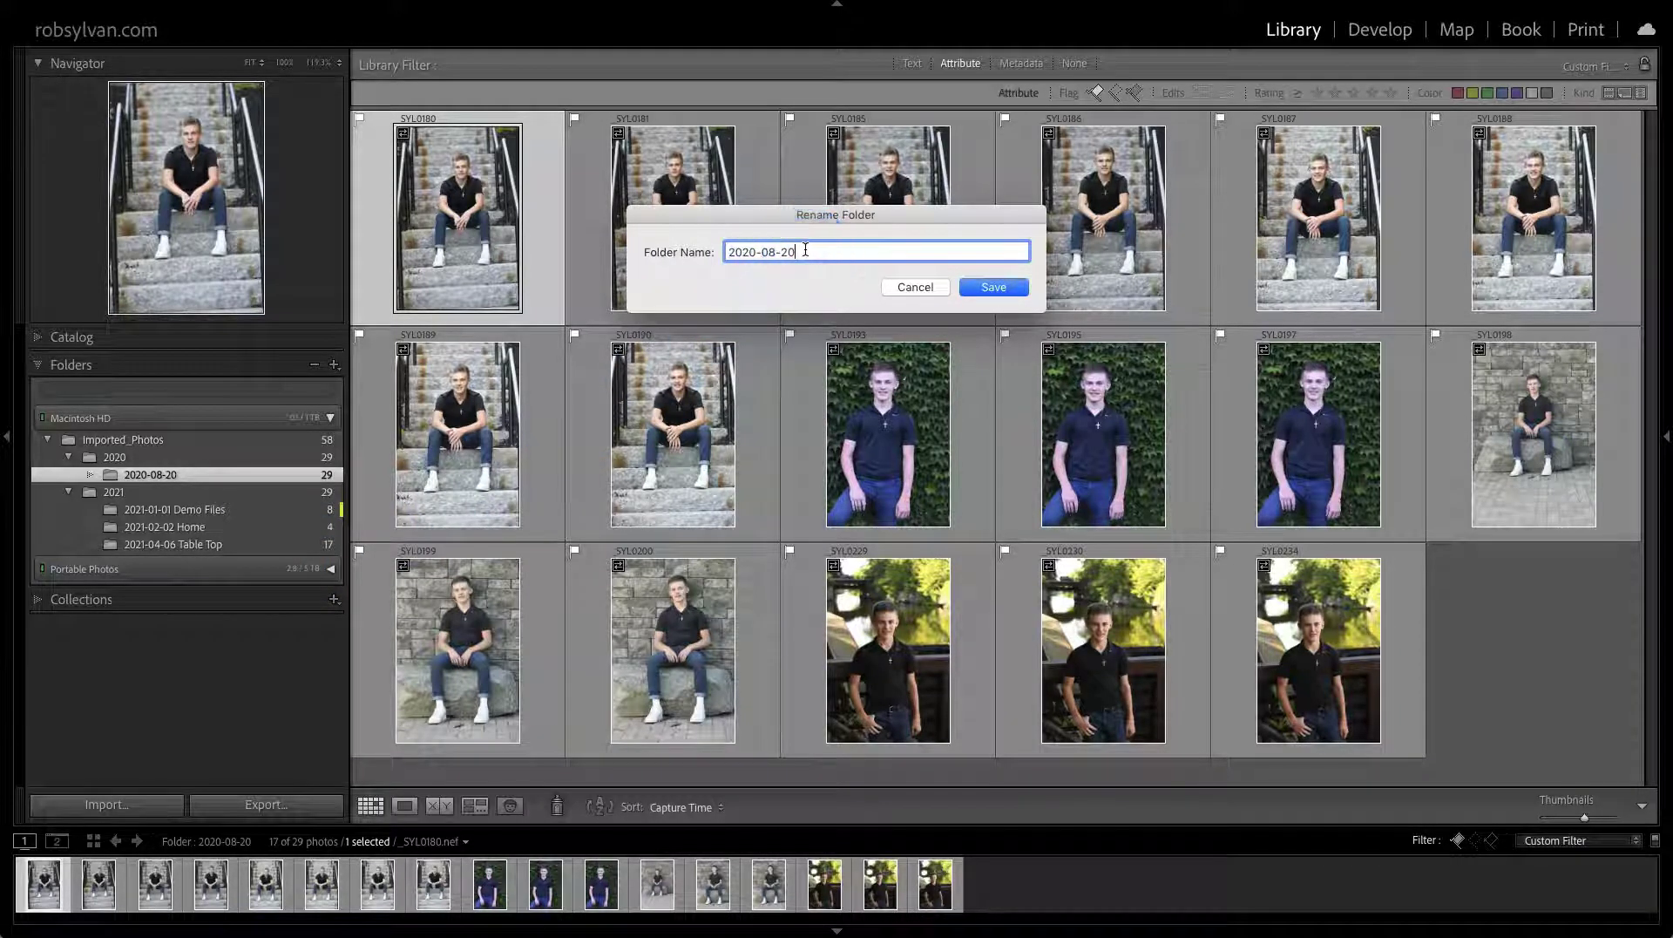
{"action": "left_click", "coordinate": [803, 252]}
{"action": "left_click", "coordinate": [990, 287]}
Reveal the renamed folder in Finder with Show in Finder
{"action": "left_click", "coordinate": [179, 475]}
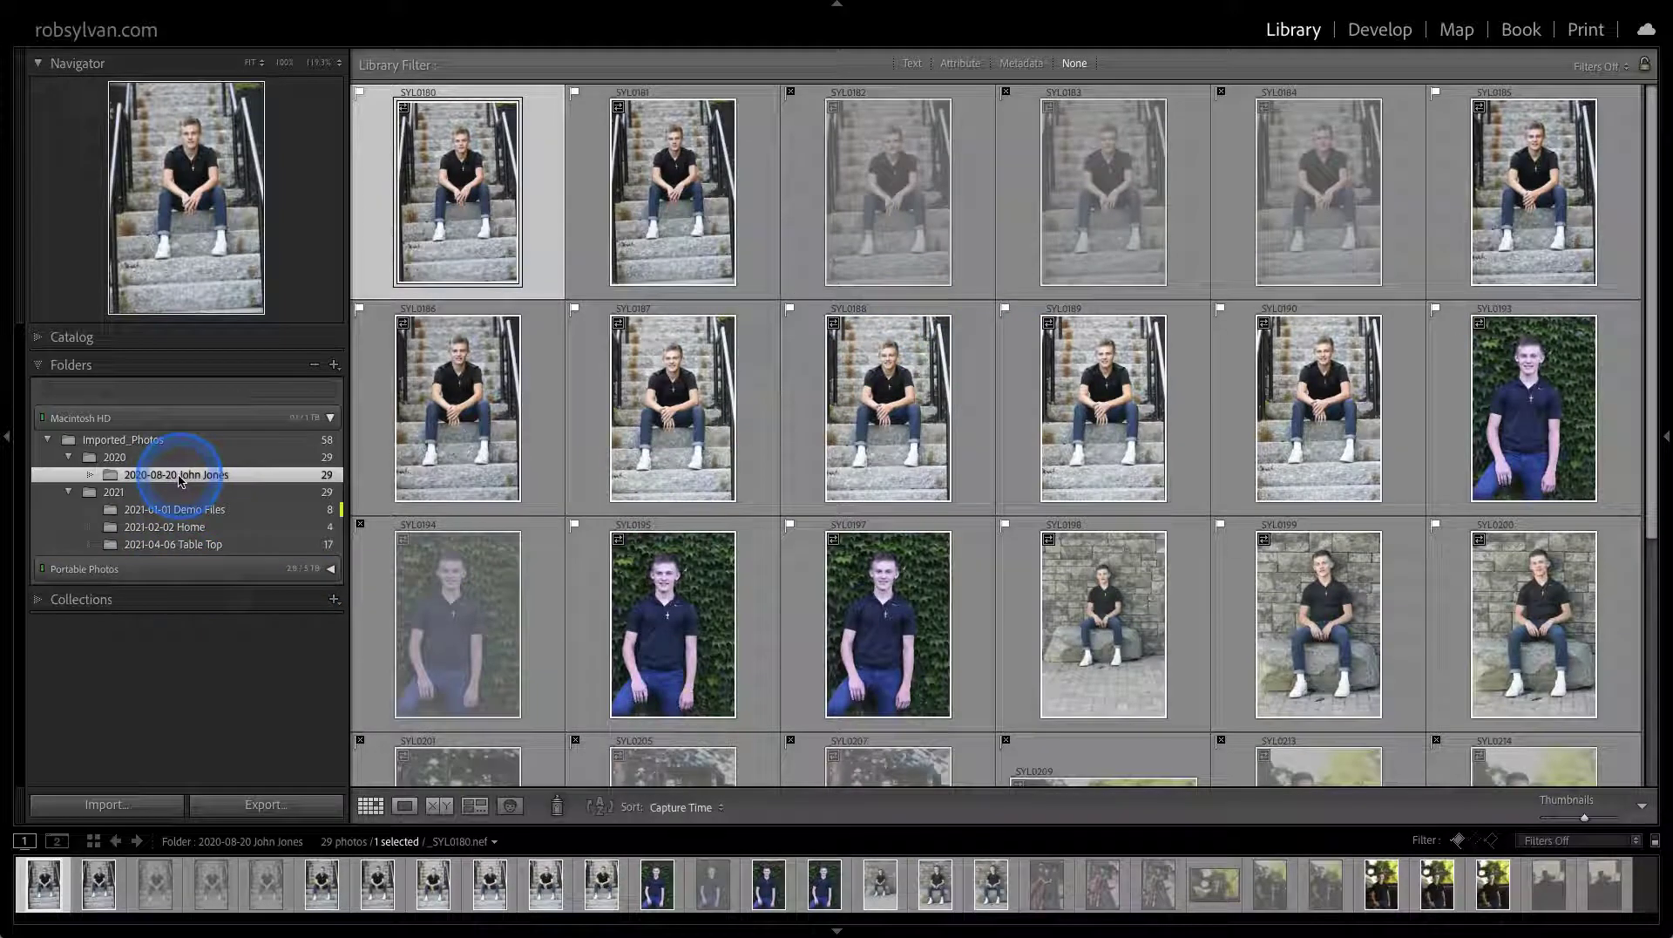
{"action": "right_click", "coordinate": [230, 476]}
{"action": "left_click", "coordinate": [268, 714]}
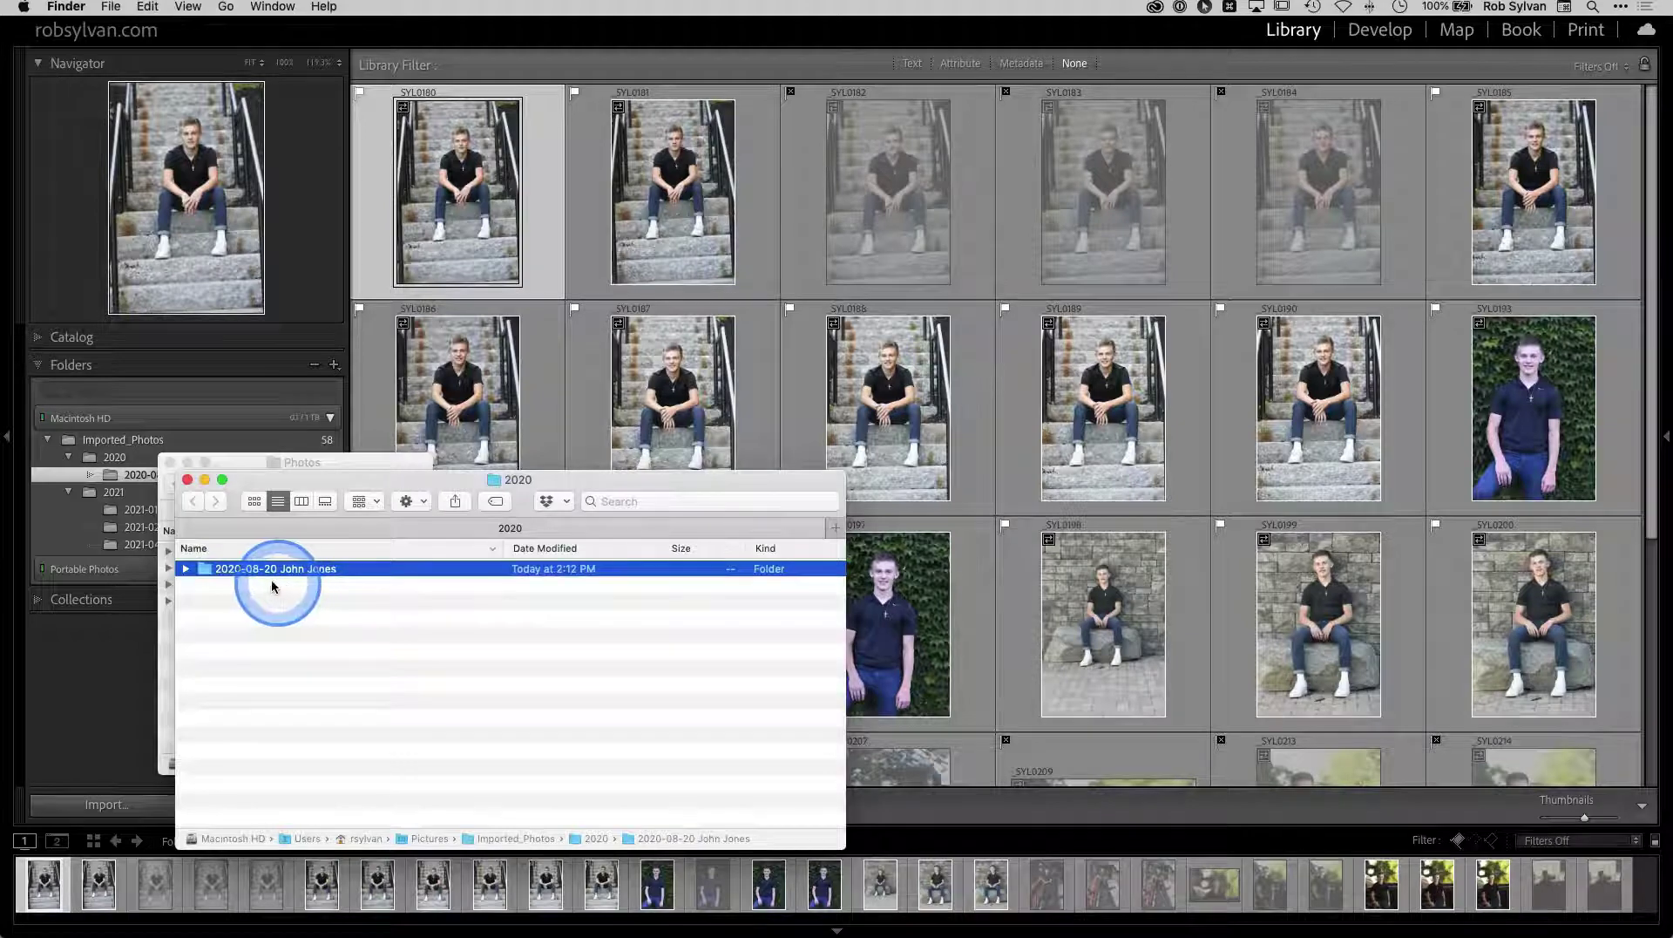
Close both Finder windows after confirming the renamed folder sits inside 2020
{"action": "left_click", "coordinate": [187, 480]}
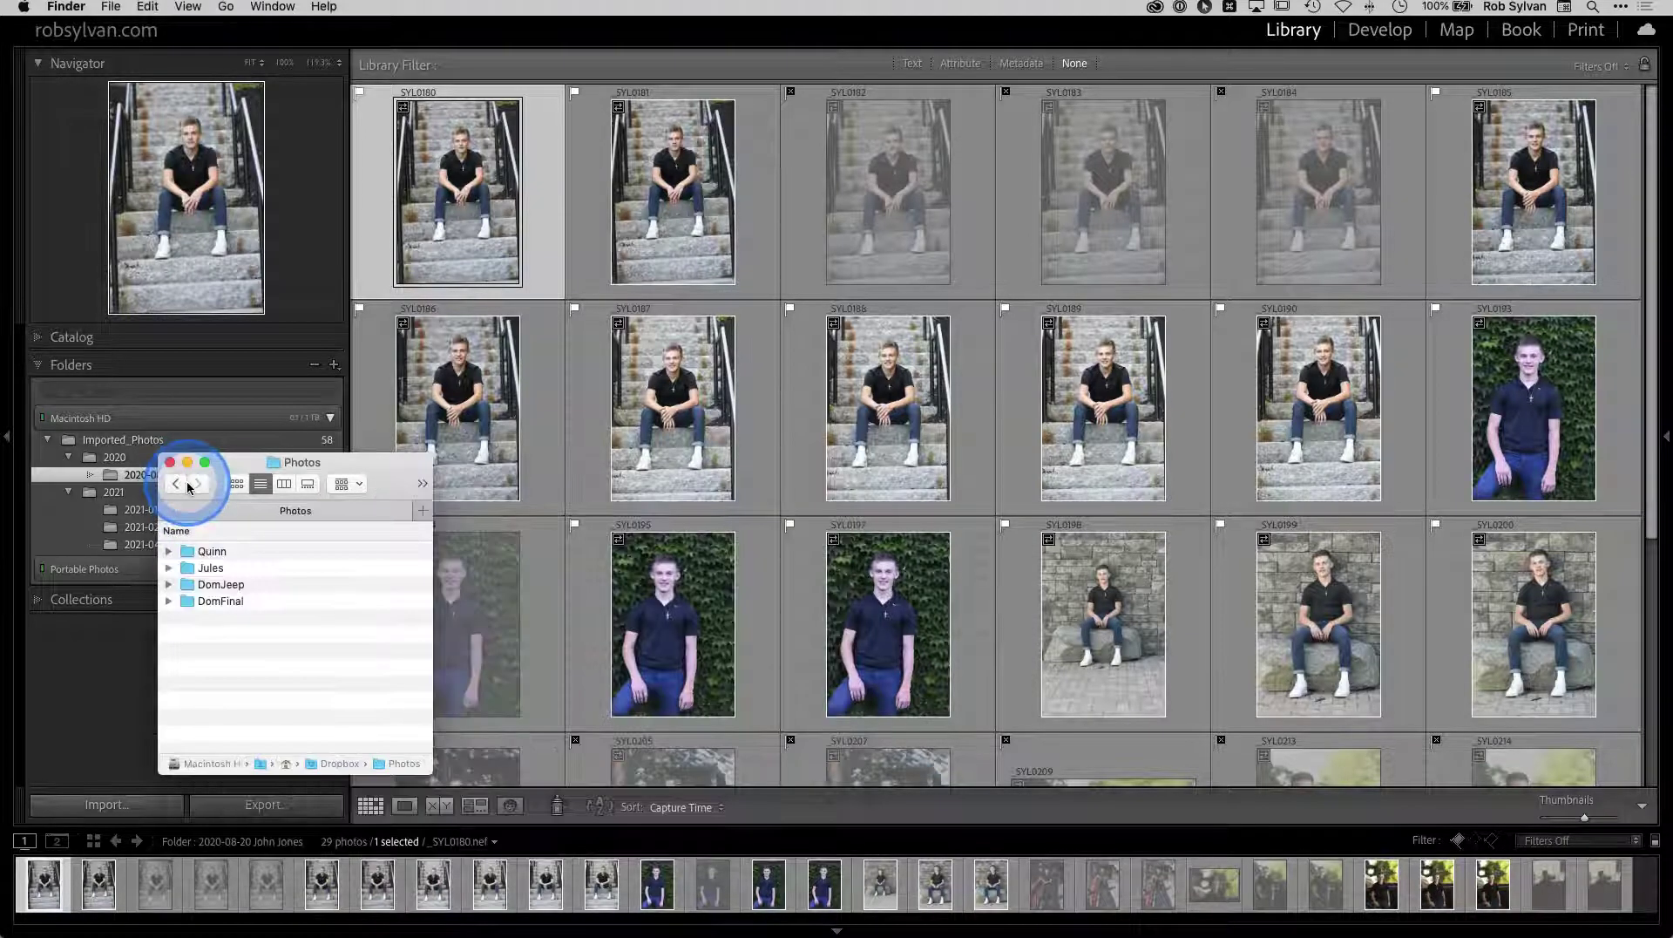
{"action": "left_click", "coordinate": [76, 626]}
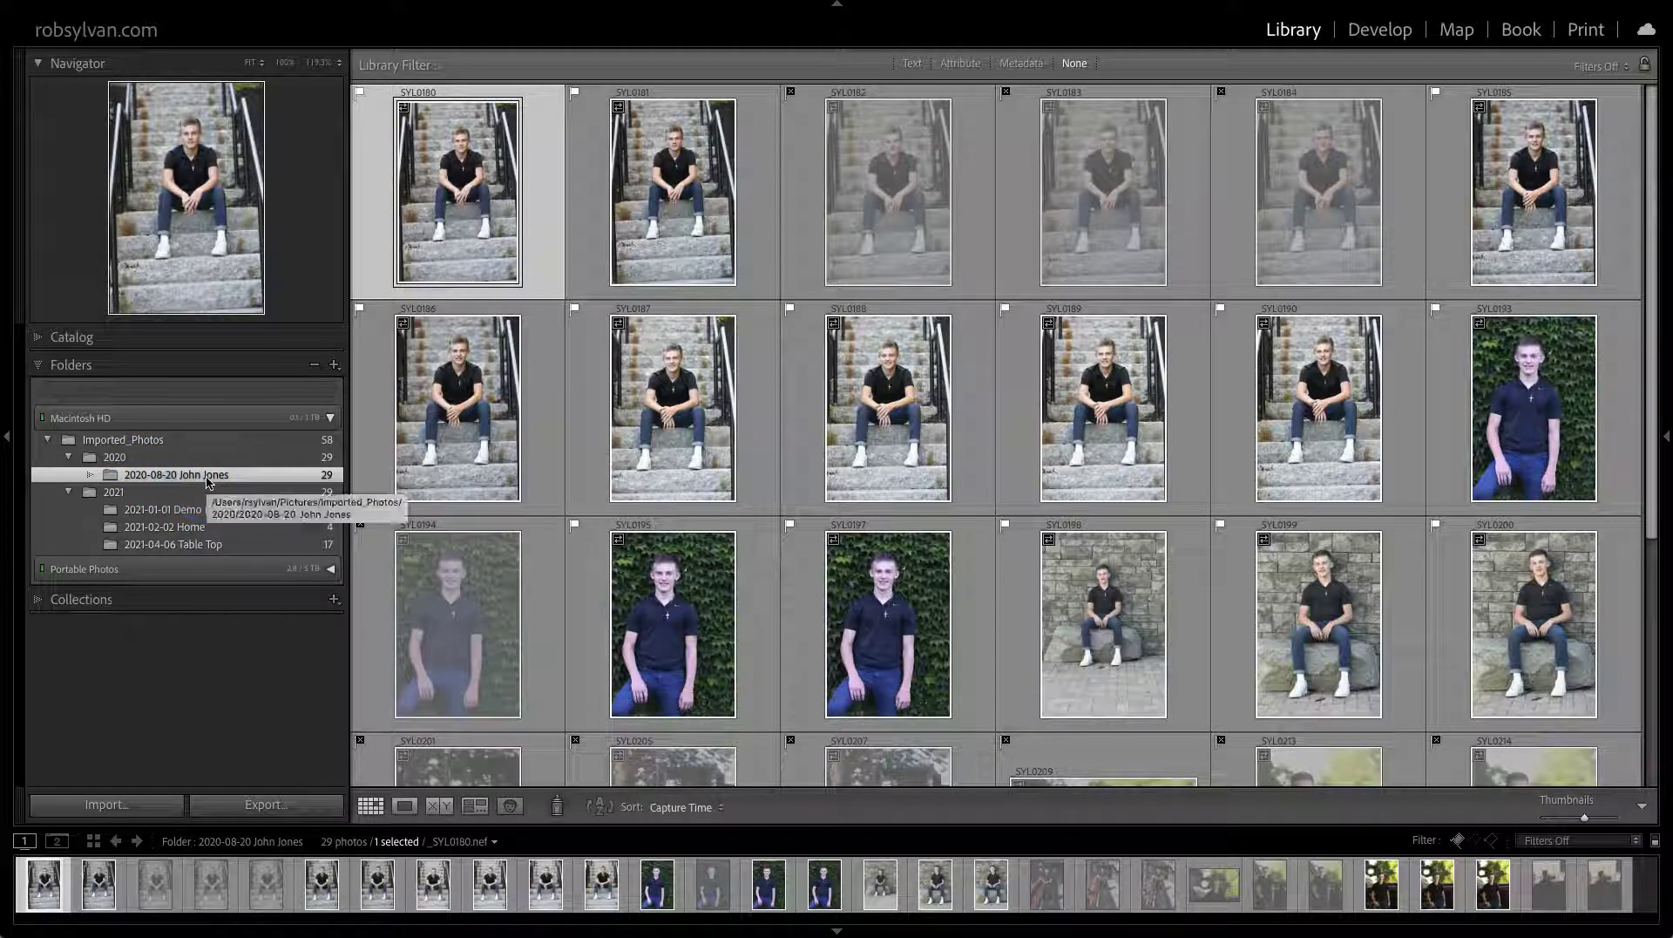
Filter the Folders list by typing 'J', then erase the search text
{"action": "left_click", "coordinate": [205, 478]}
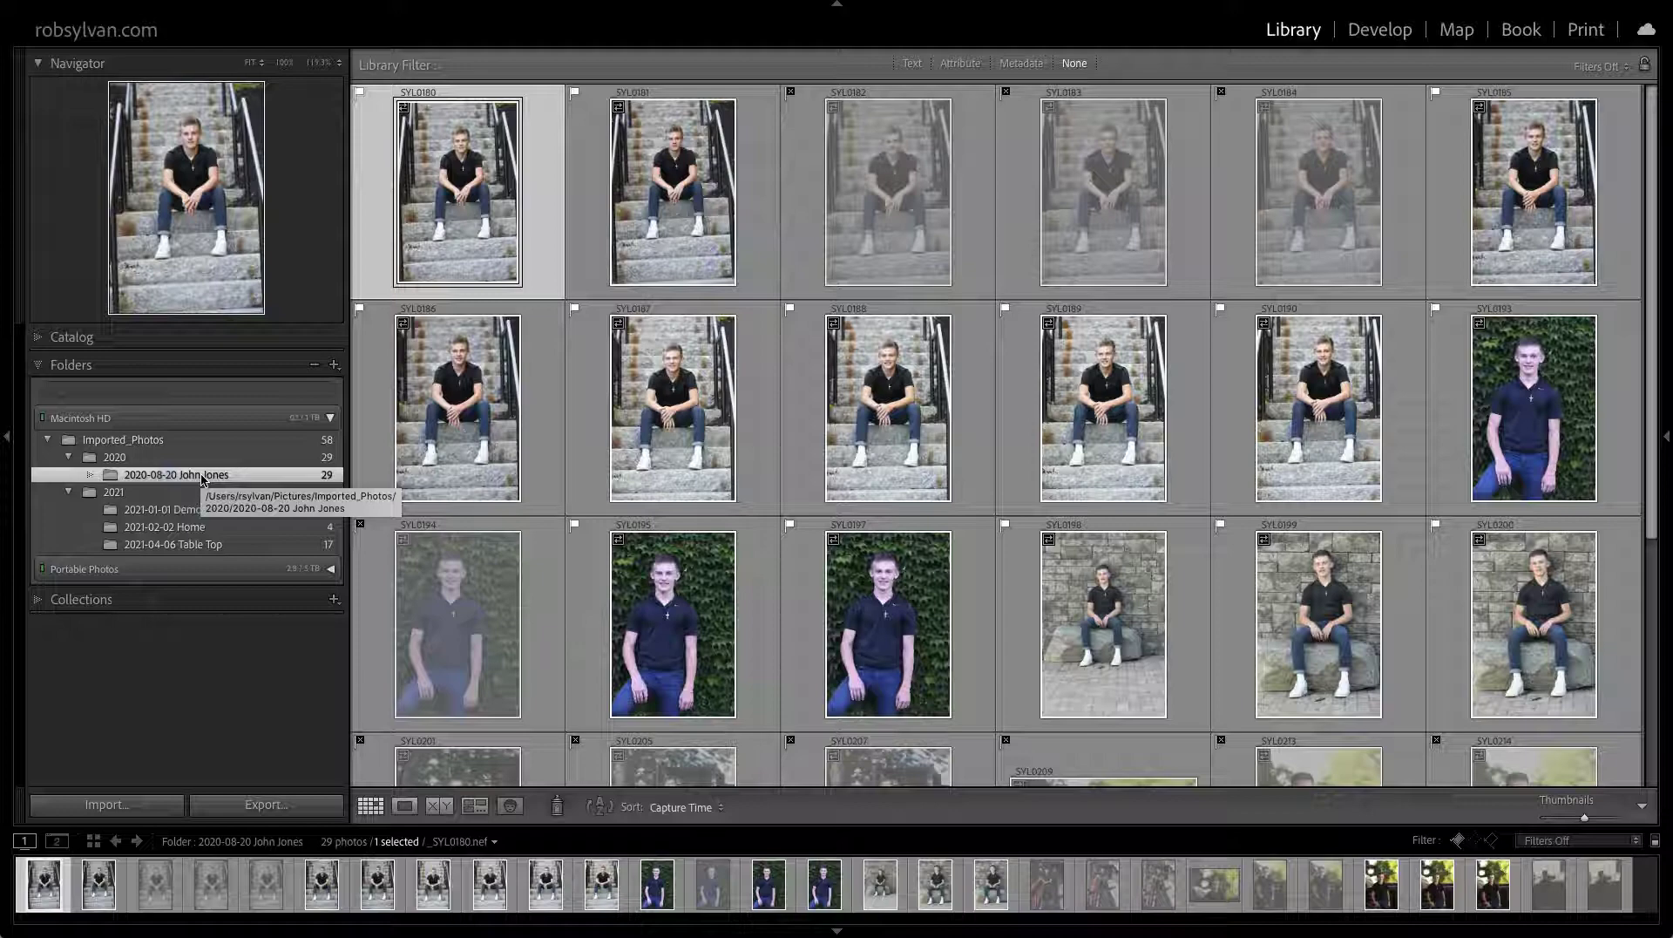
{"action": "left_click", "coordinate": [194, 477]}
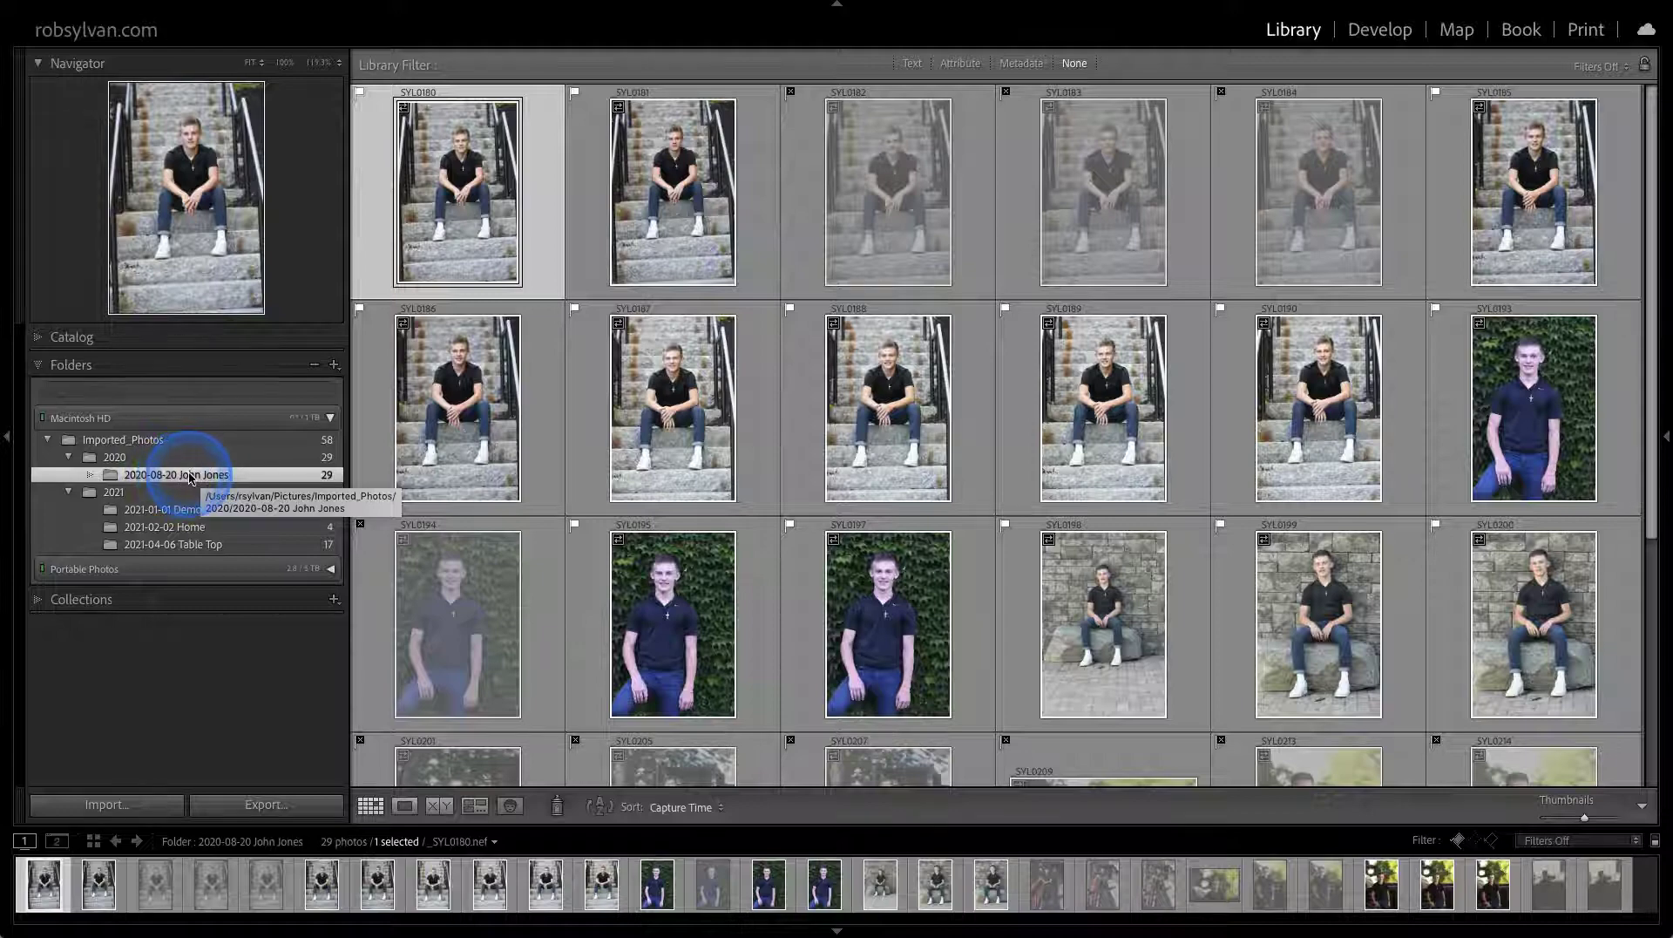
{"action": "left_click", "coordinate": [98, 394]}
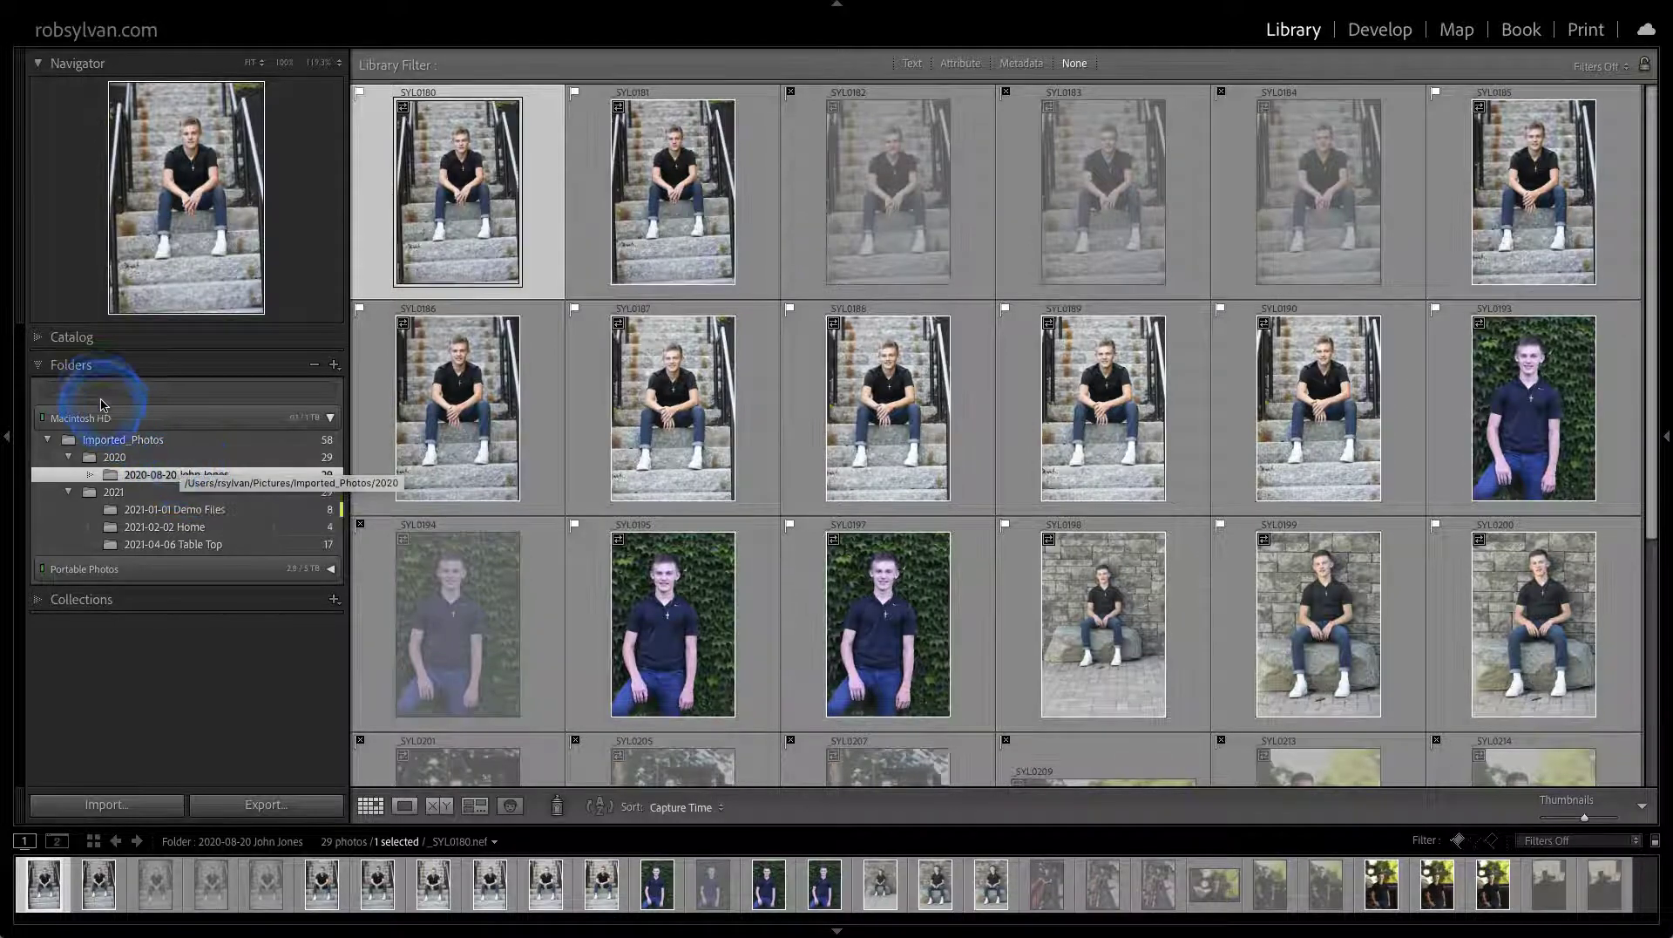
{"action": "type", "text": "John"}
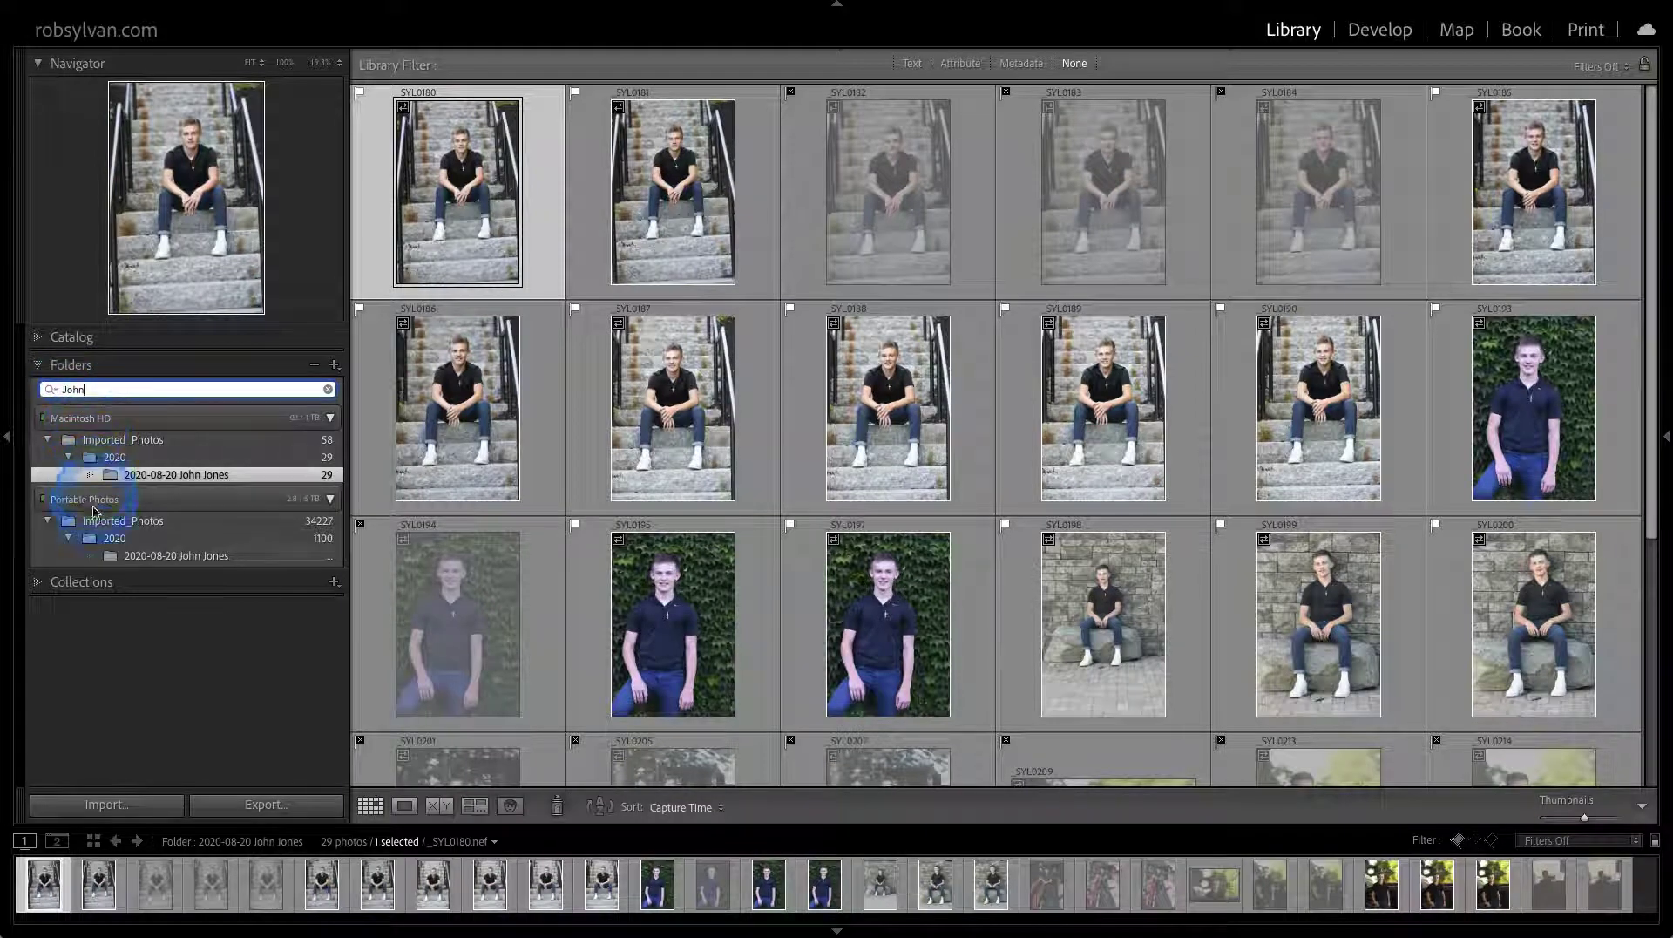
{"action": "mouse_move", "coordinate": [102, 558]}
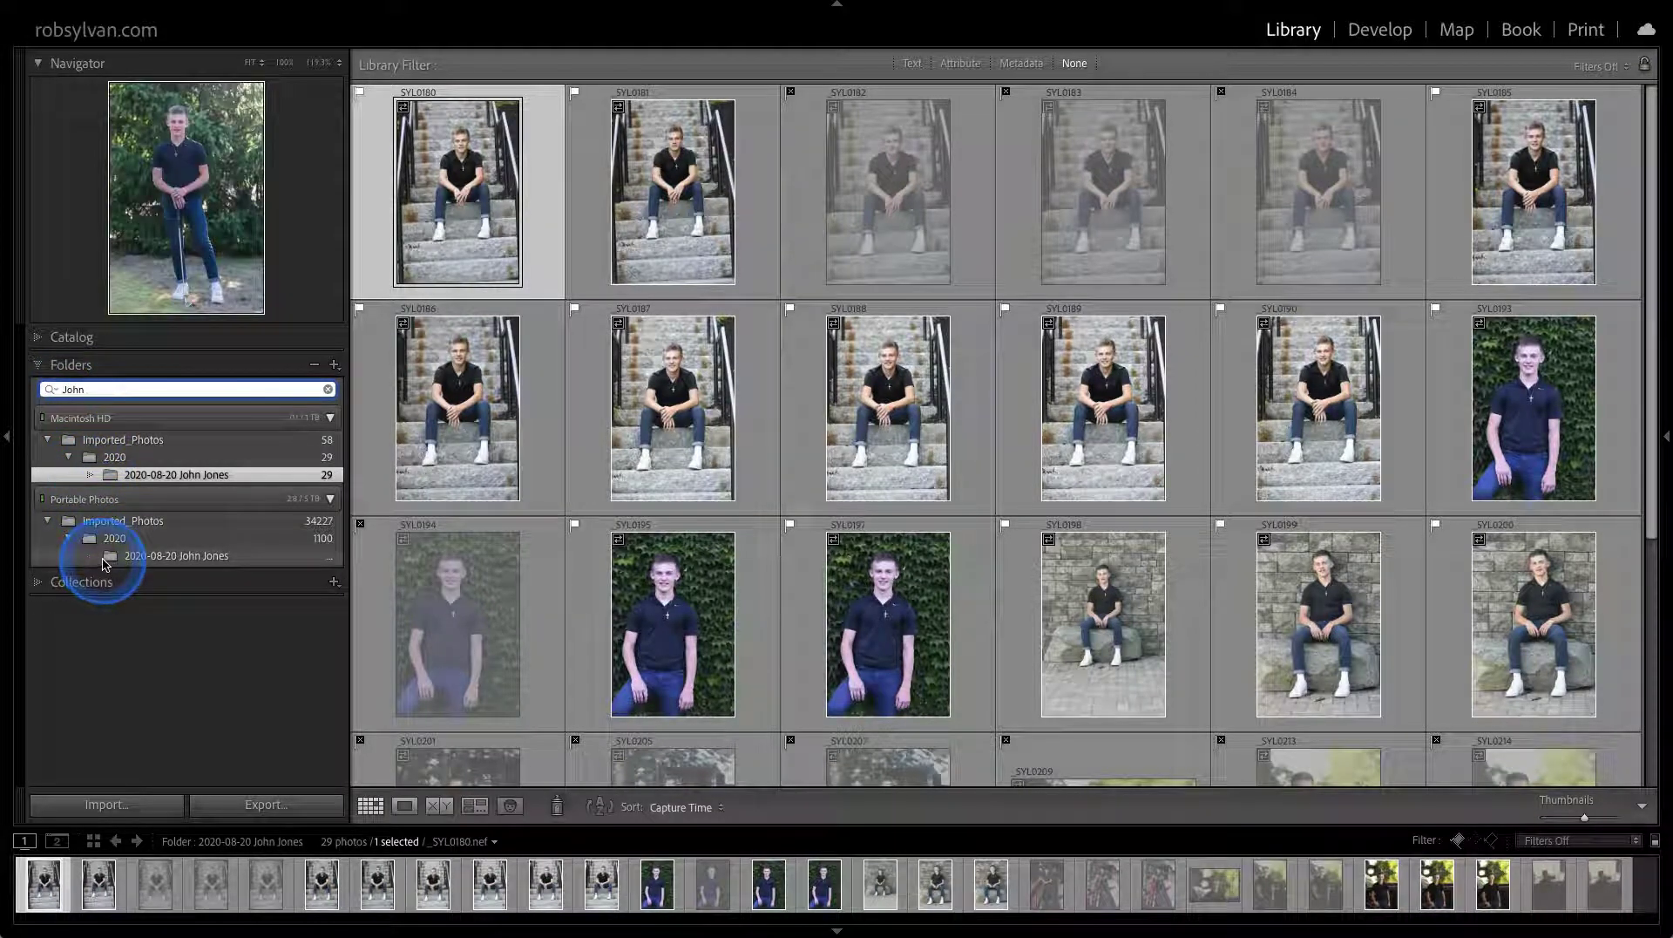
{"action": "mouse_move", "coordinate": [186, 477]}
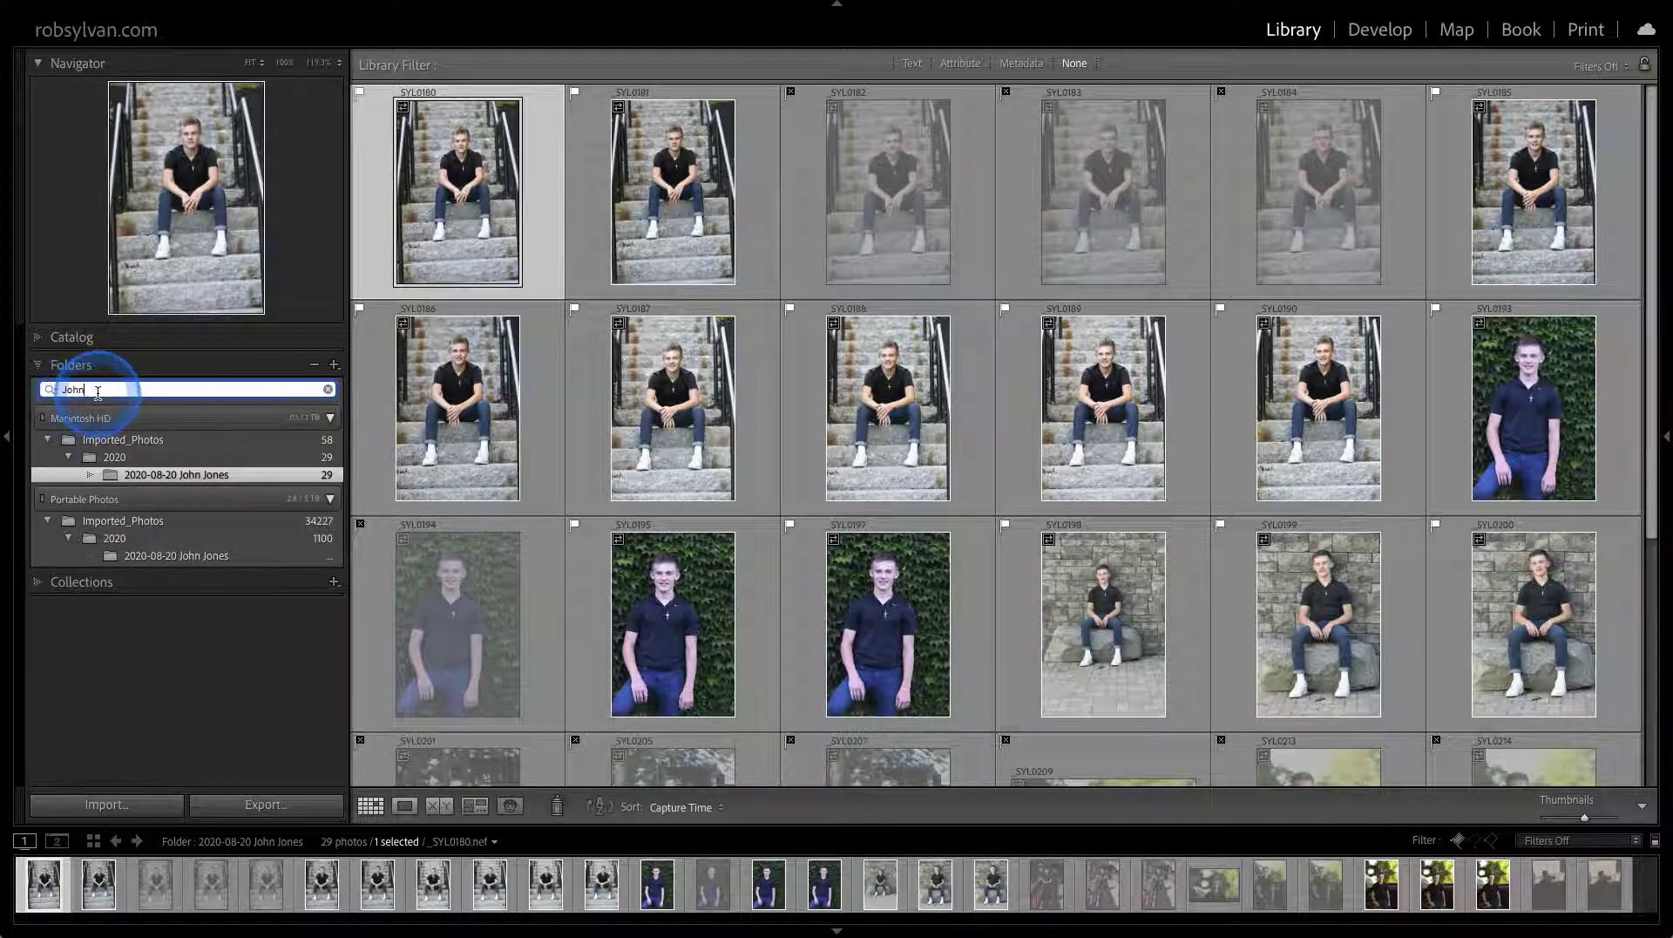
{"action": "key", "text": "BackSpace"}
{"action": "key", "text": "BackSpace"}
{"action": "key", "text": "BackSpace"}
{"action": "key", "text": "BackSpace"}
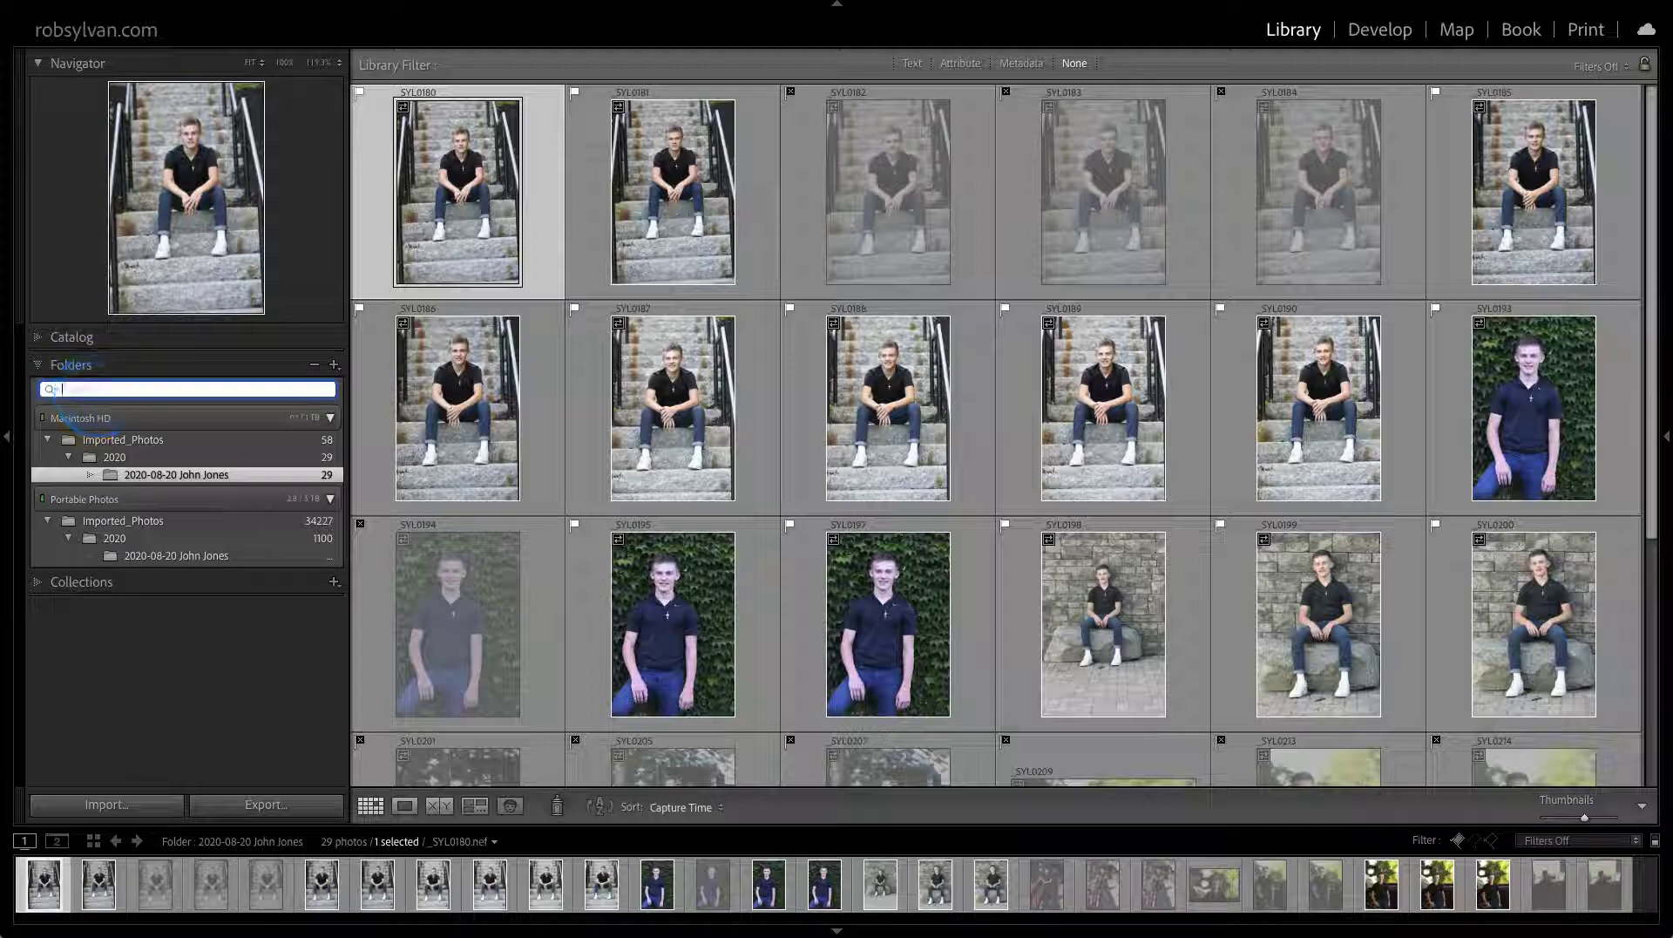
Search folders for '2lac', clear the search, and show All Photographs from the Catalog panel
{"action": "left_click", "coordinate": [96, 390]}
{"action": "type", "text": "2lac"}
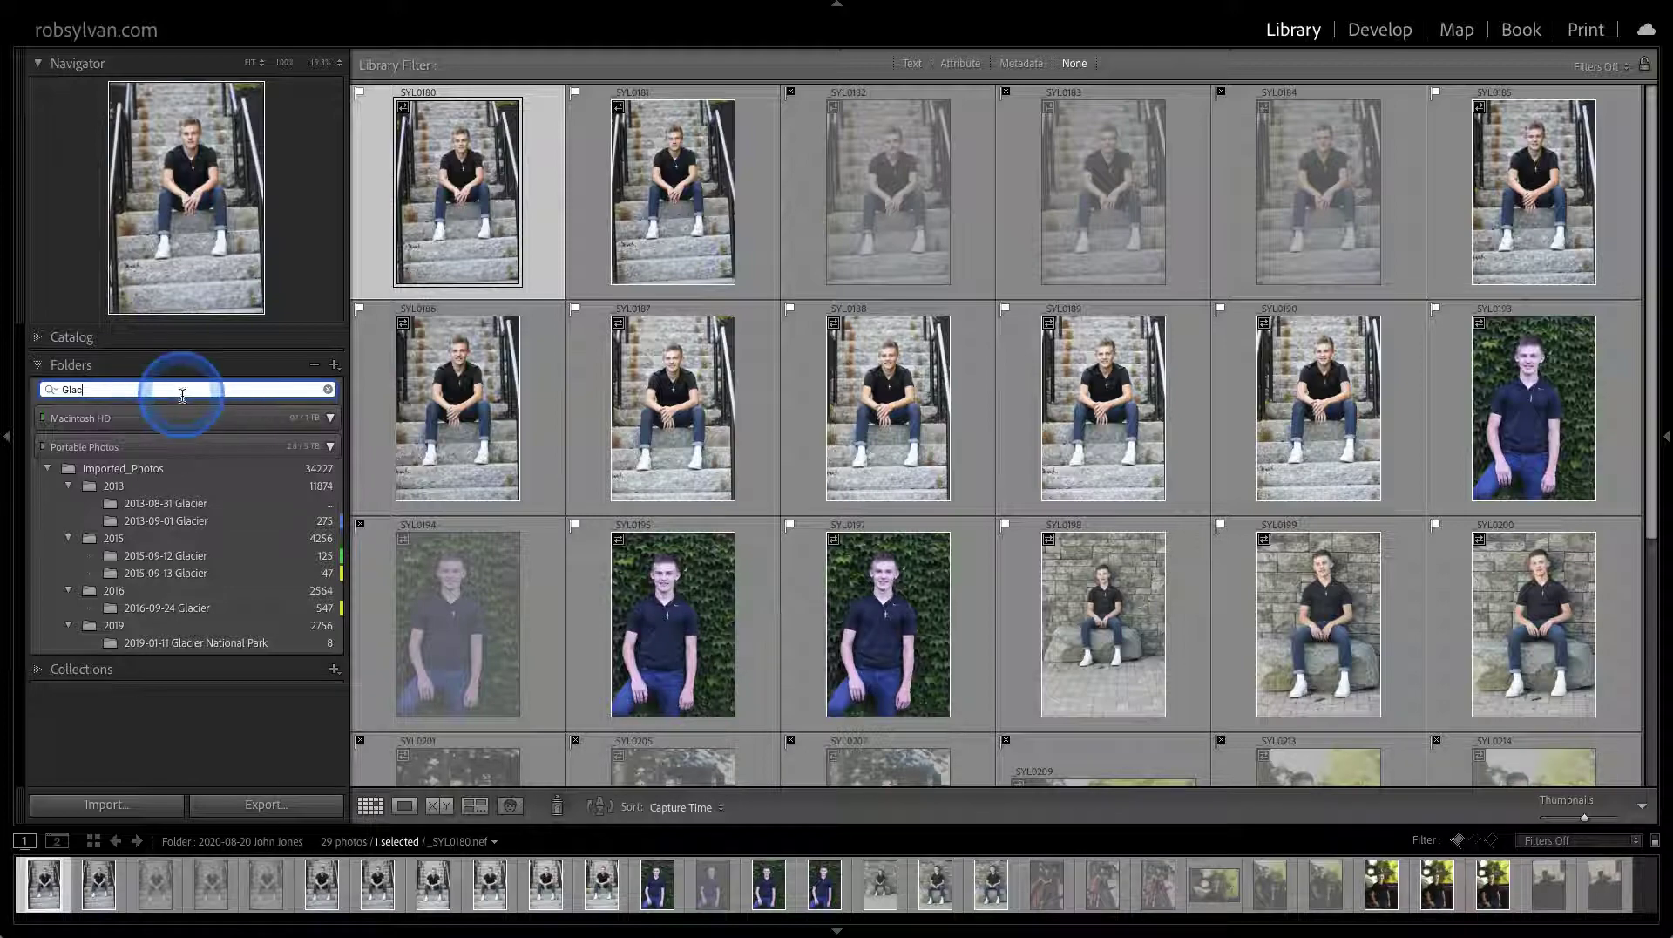
{"action": "left_click", "coordinate": [329, 392]}
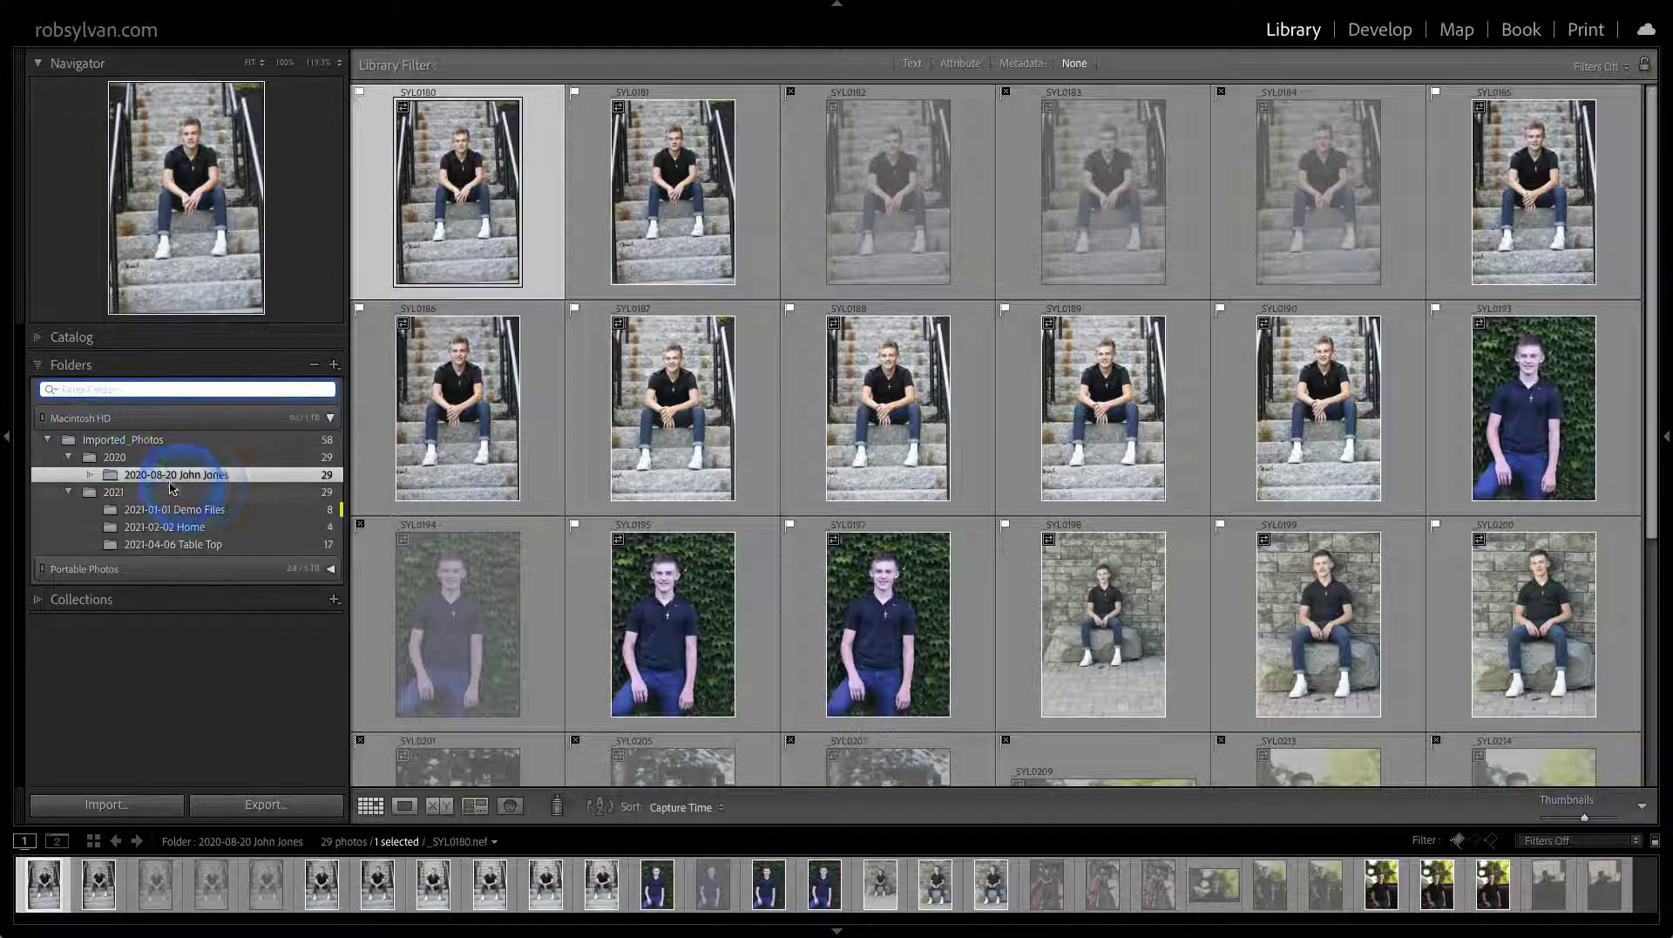
{"action": "left_click", "coordinate": [75, 337]}
{"action": "left_click", "coordinate": [112, 361]}
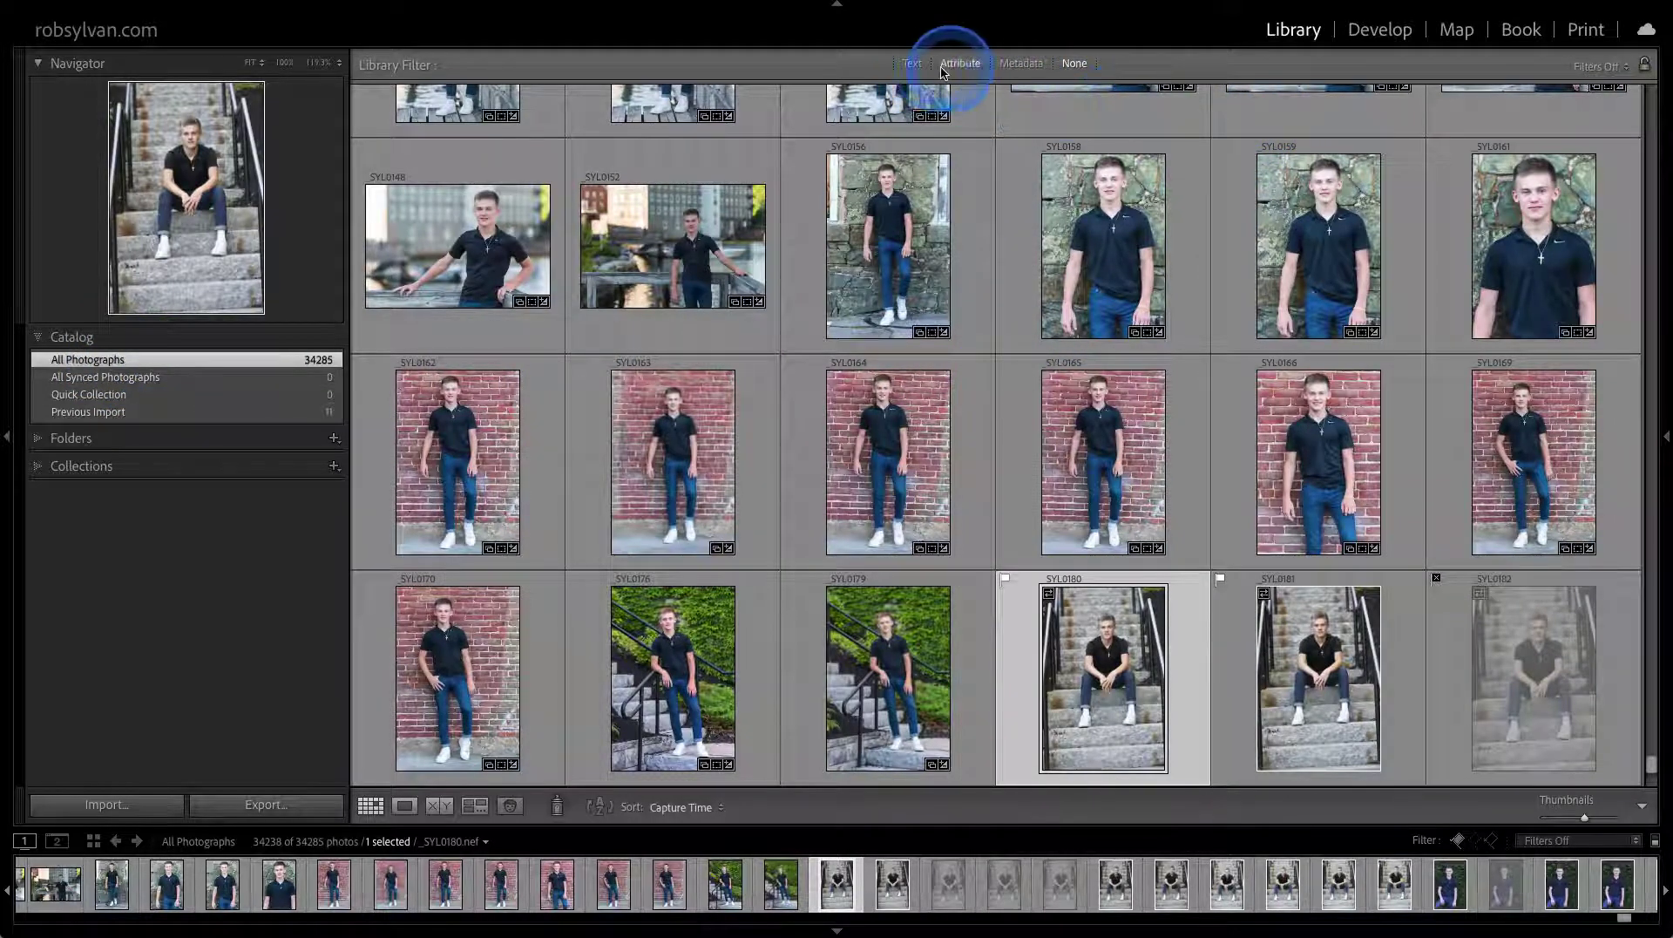
Text-filter All Photographs for 'yose', narrowing 34,285 photos to 1,678 Yosemite shots
{"action": "left_click", "coordinate": [910, 65]}
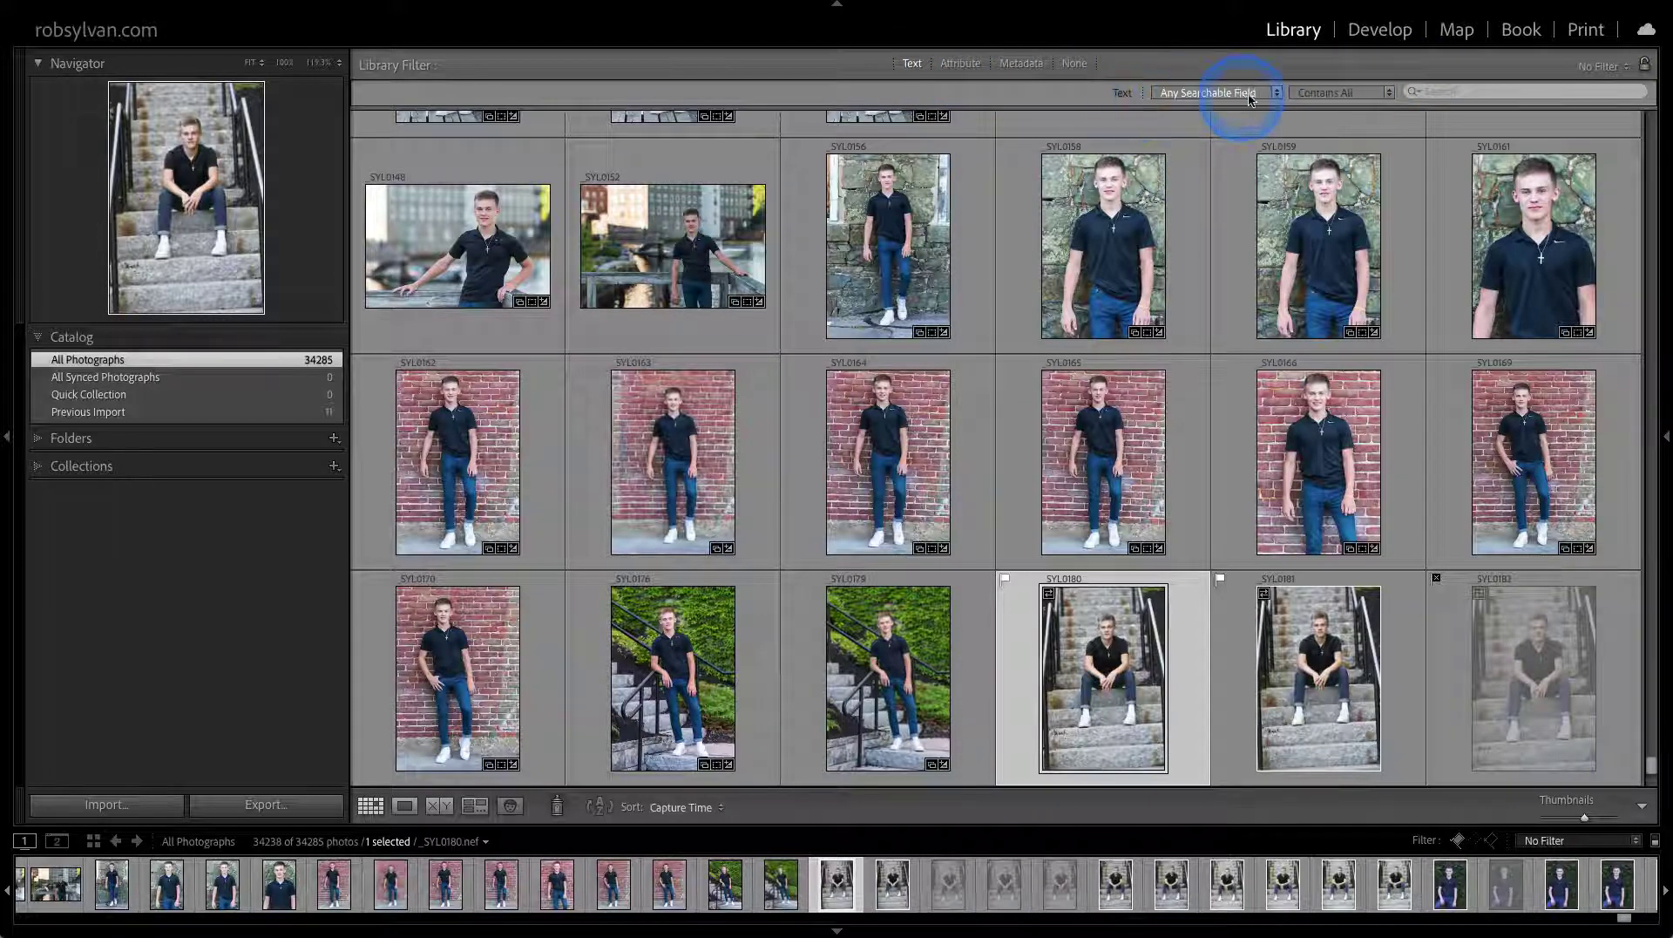
{"action": "left_click", "coordinate": [1429, 90]}
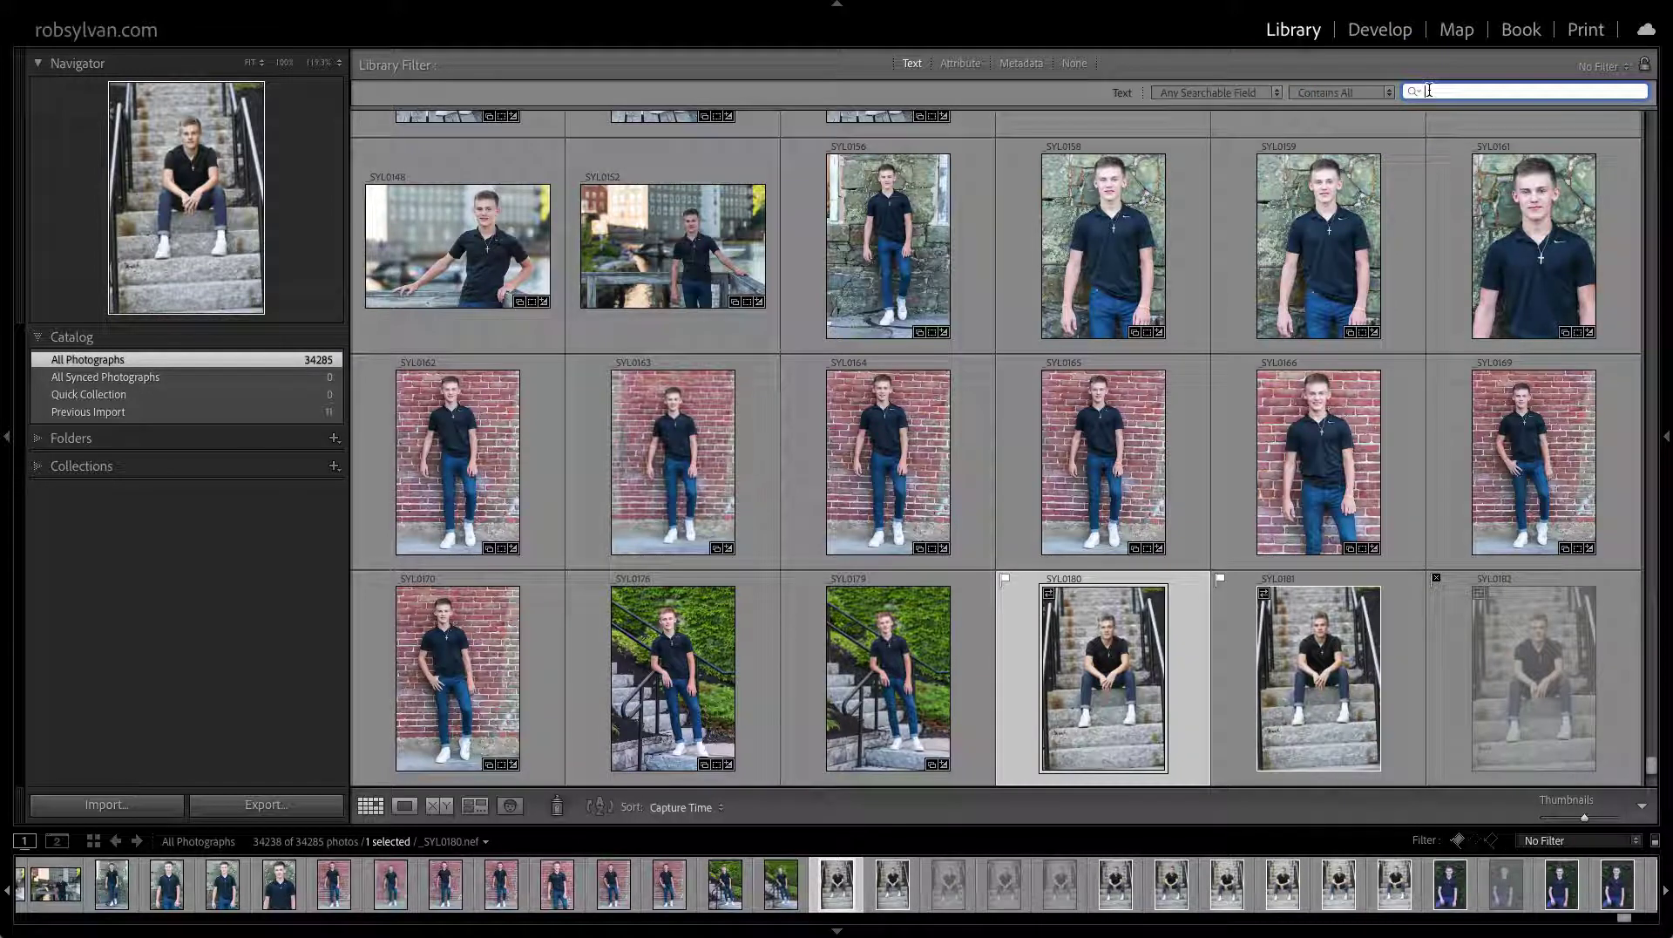
{"action": "type", "text": "yose"}
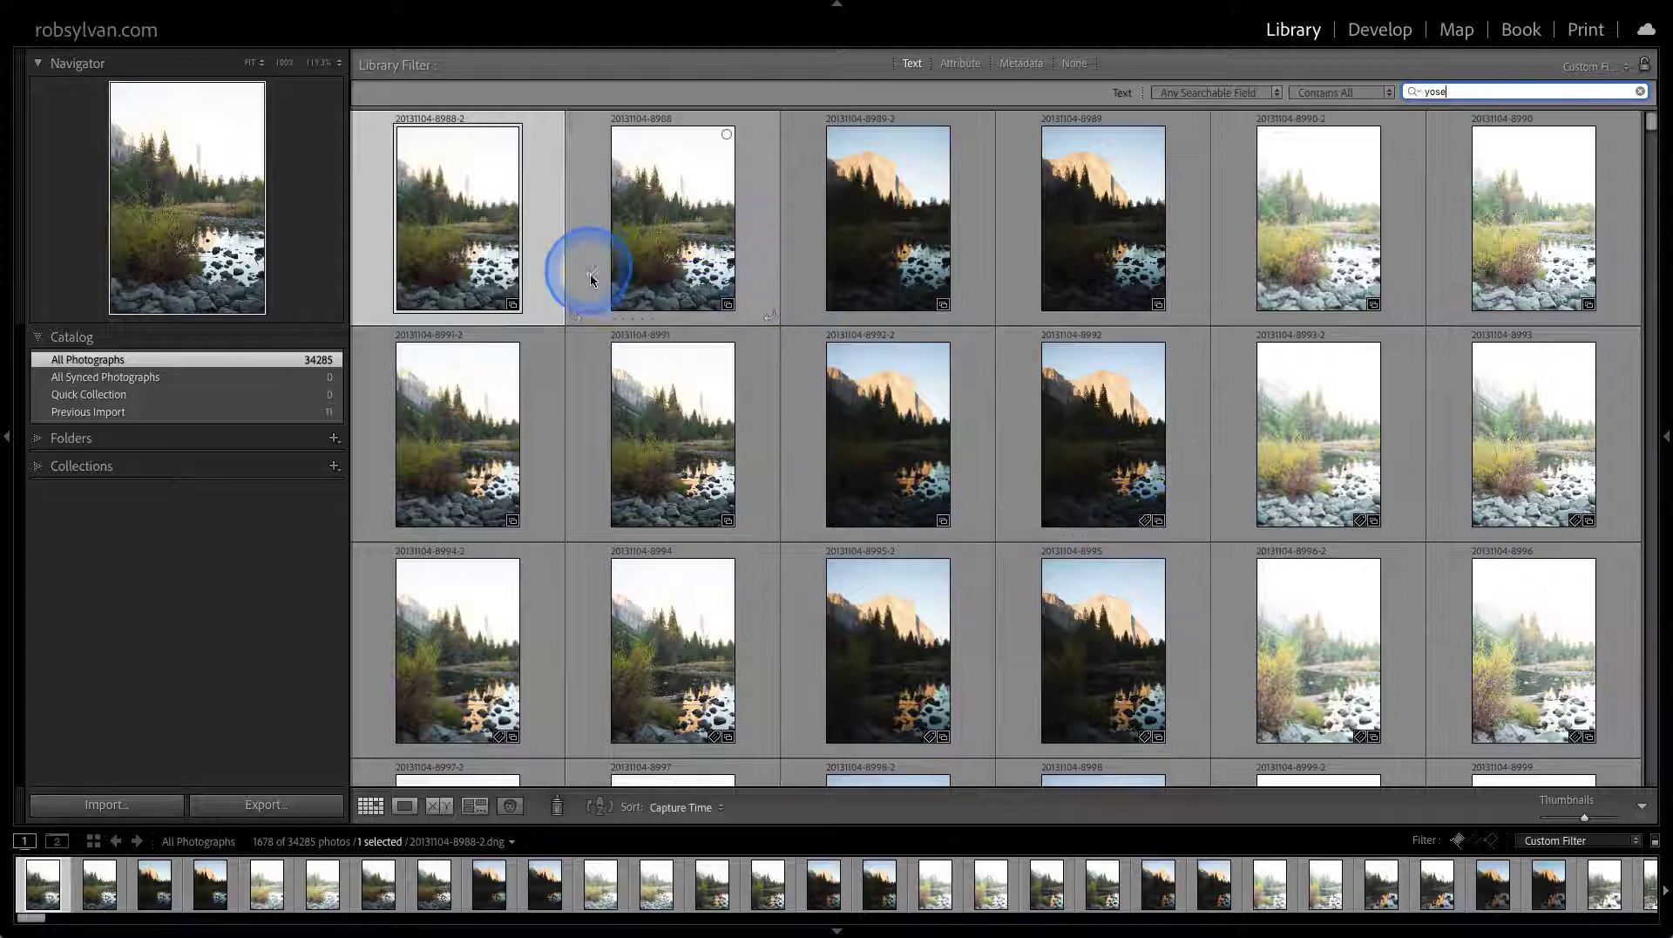
Jump from the first search result to its 2013-11-04 Yosemite folder, showing all 114 photos
{"action": "right_click", "coordinate": [453, 253]}
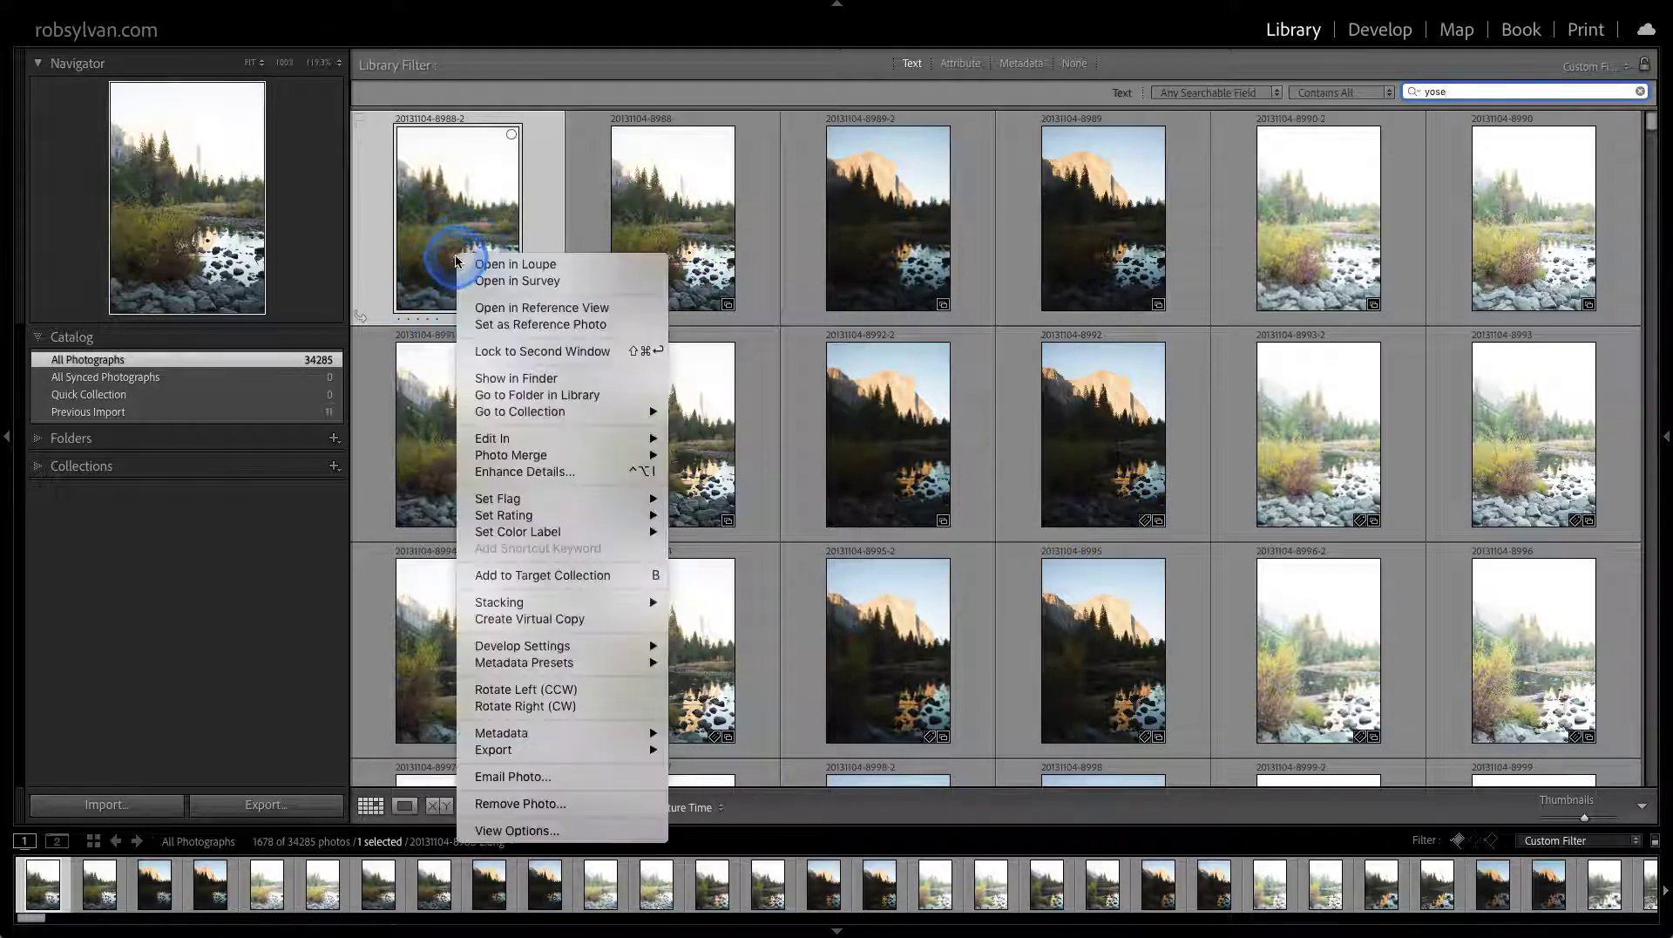
{"action": "left_click", "coordinate": [490, 396]}
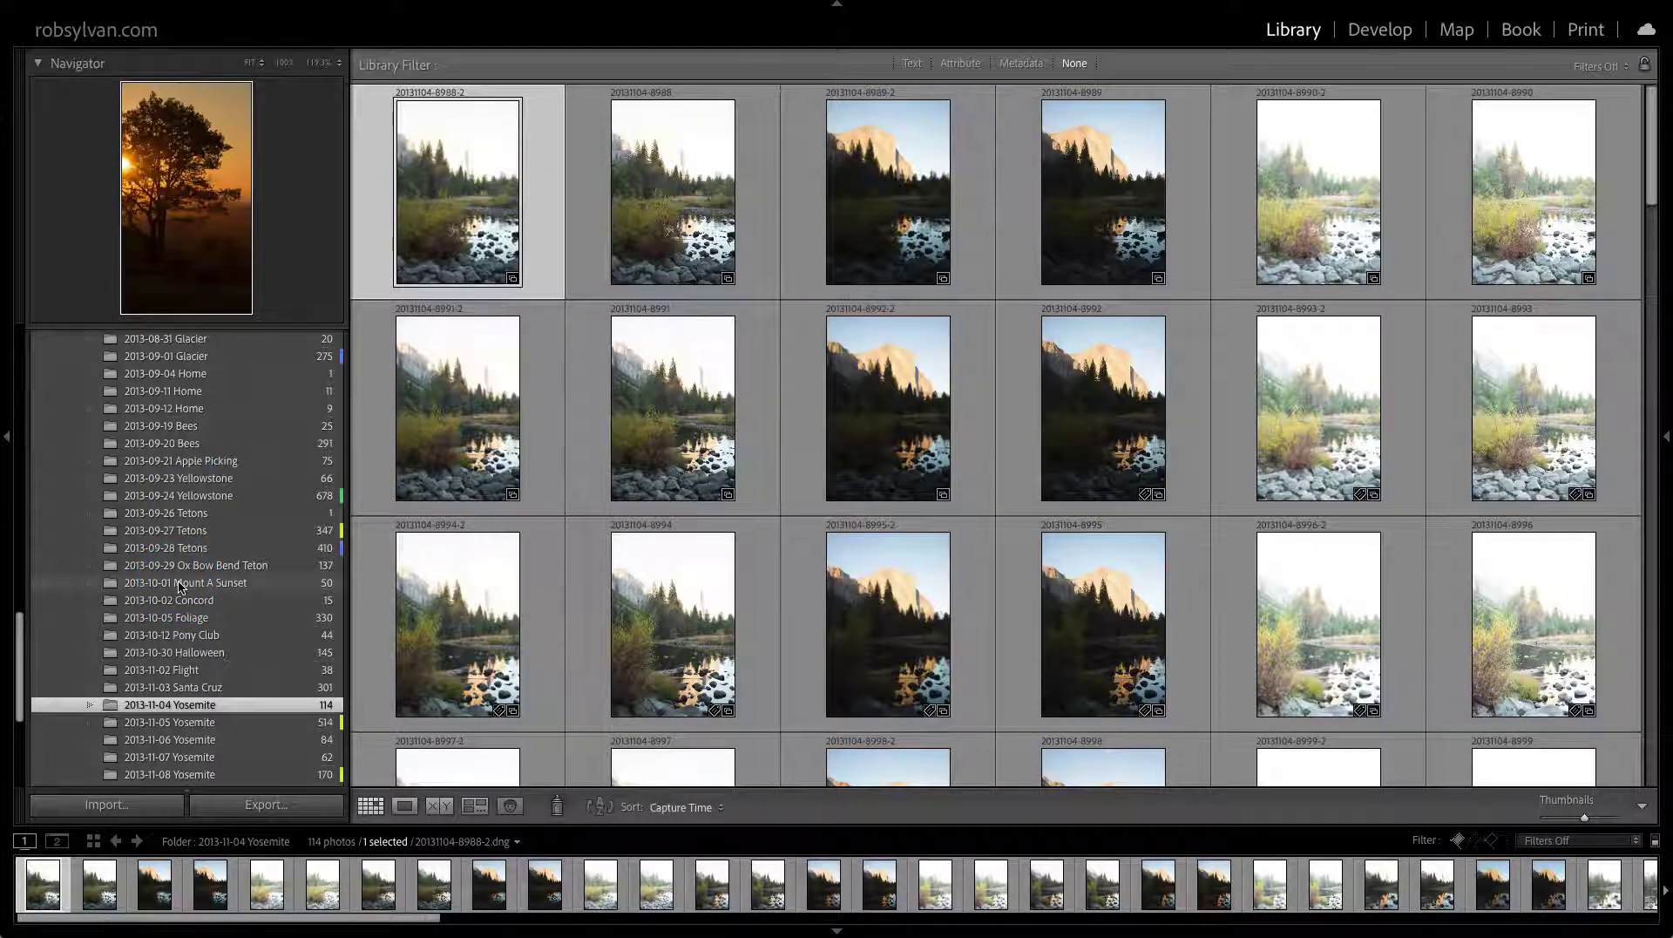
{"action": "scroll", "coordinate": [179, 585], "scroll_direction": "up", "scroll_amount": 15}
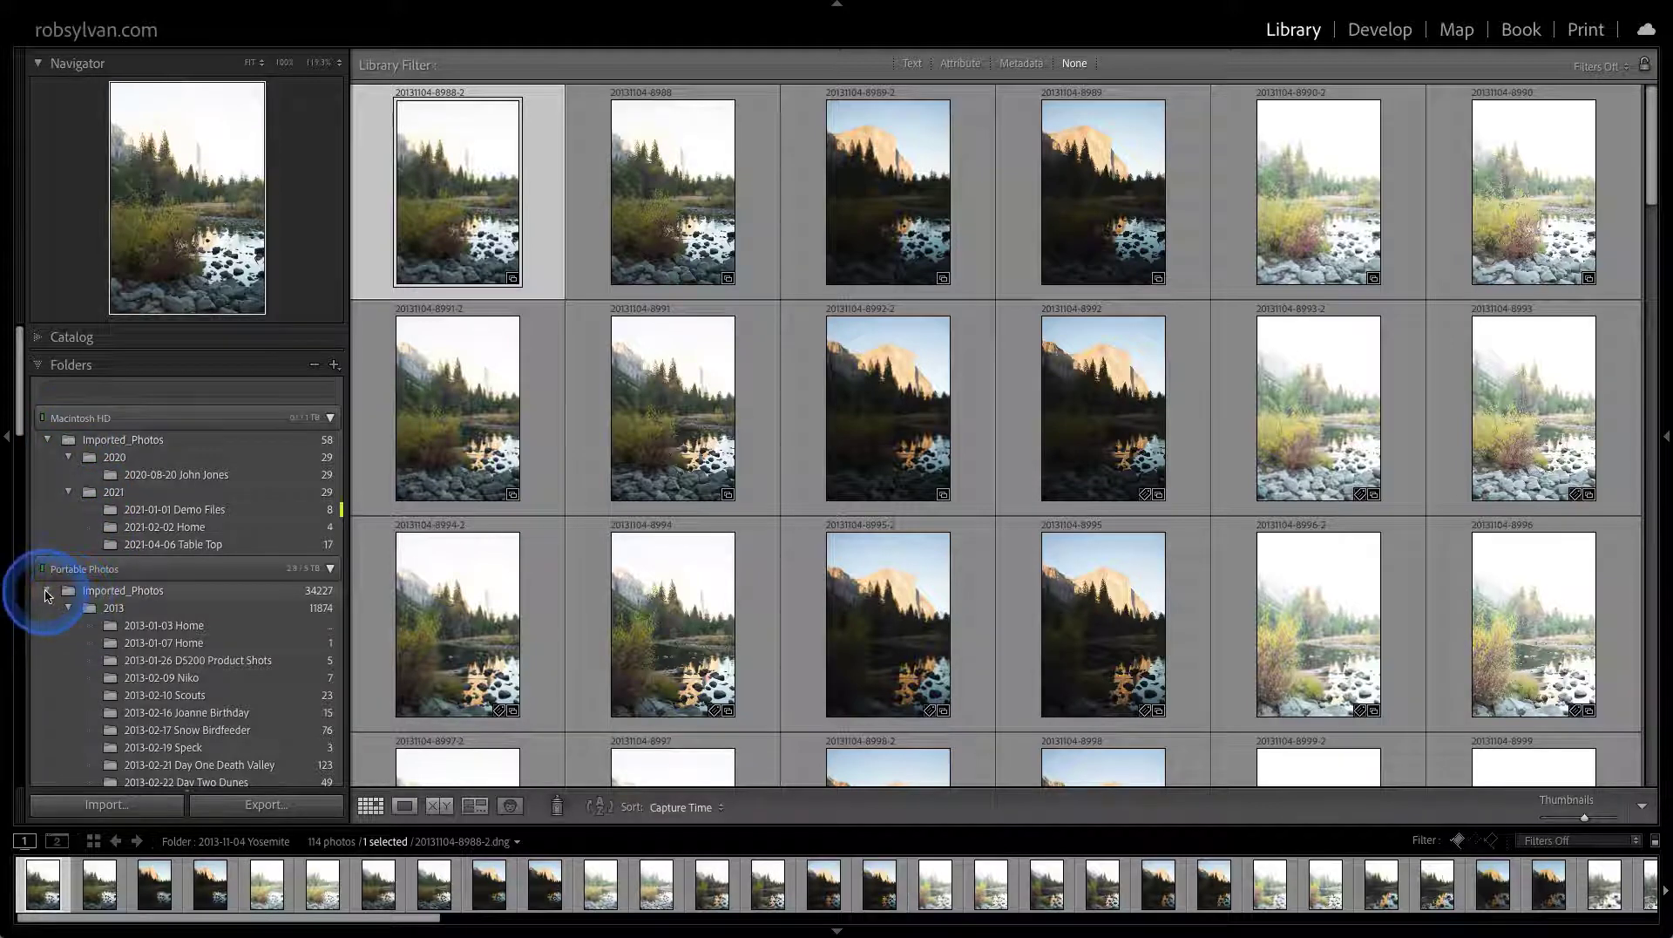
Collapse both Imported_Photos folder trees to year level, then open the 2020-08-20 folder's 29 photos
{"action": "key", "text": "alt"}
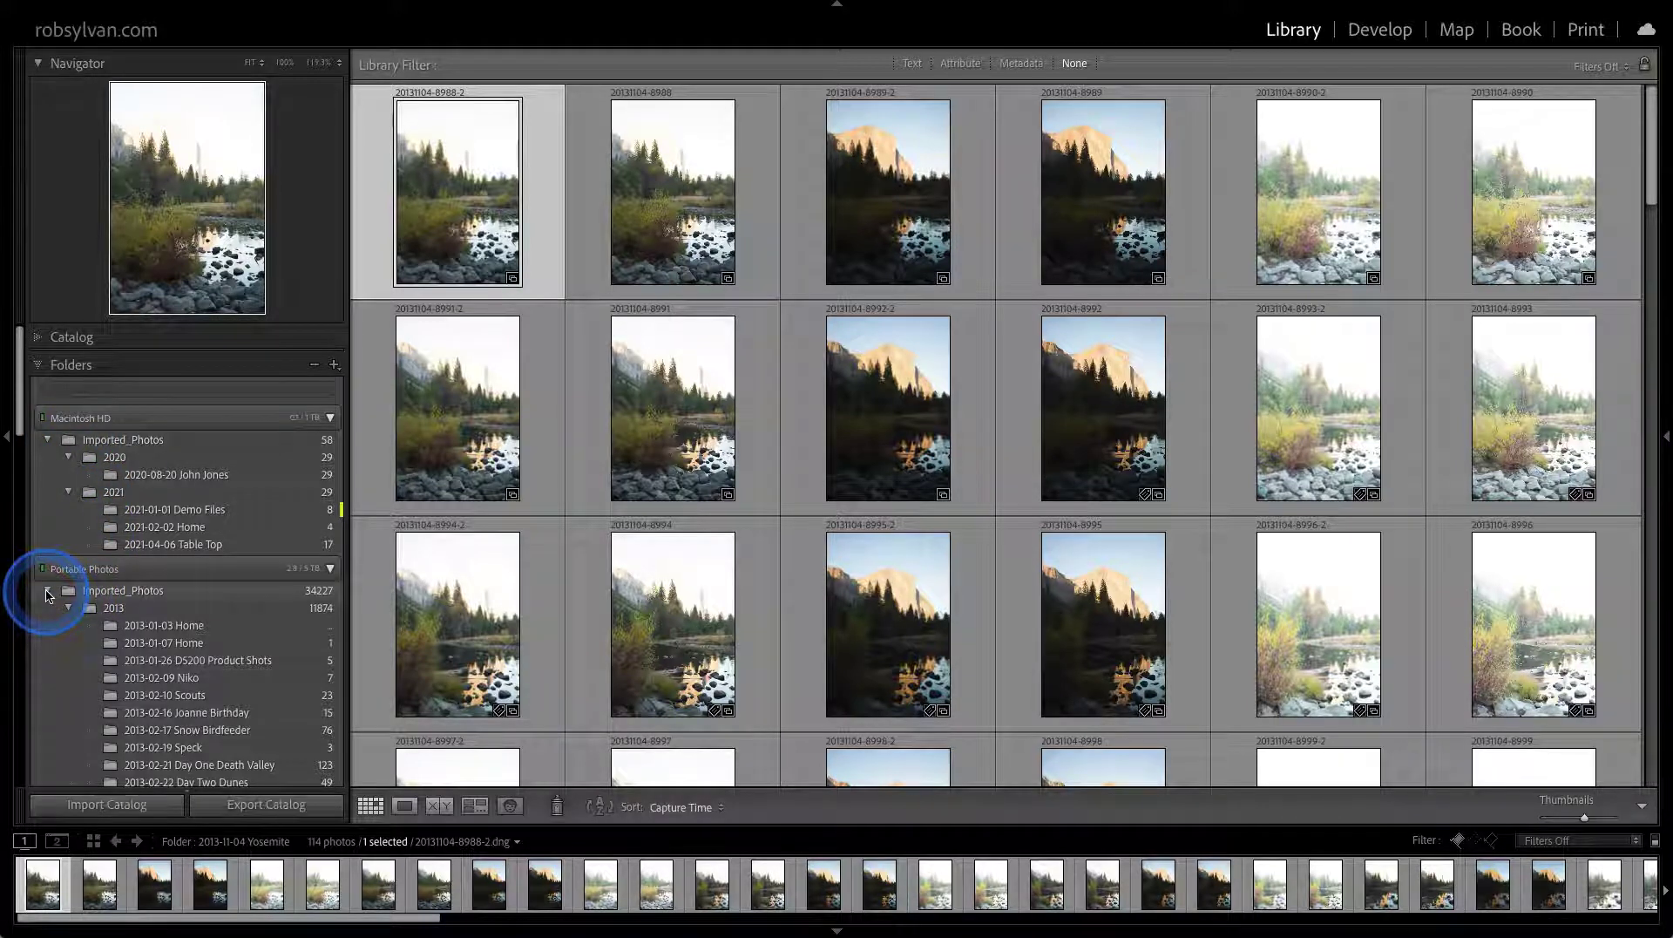
{"action": "left_click", "coordinate": [48, 593], "text": "alt"}
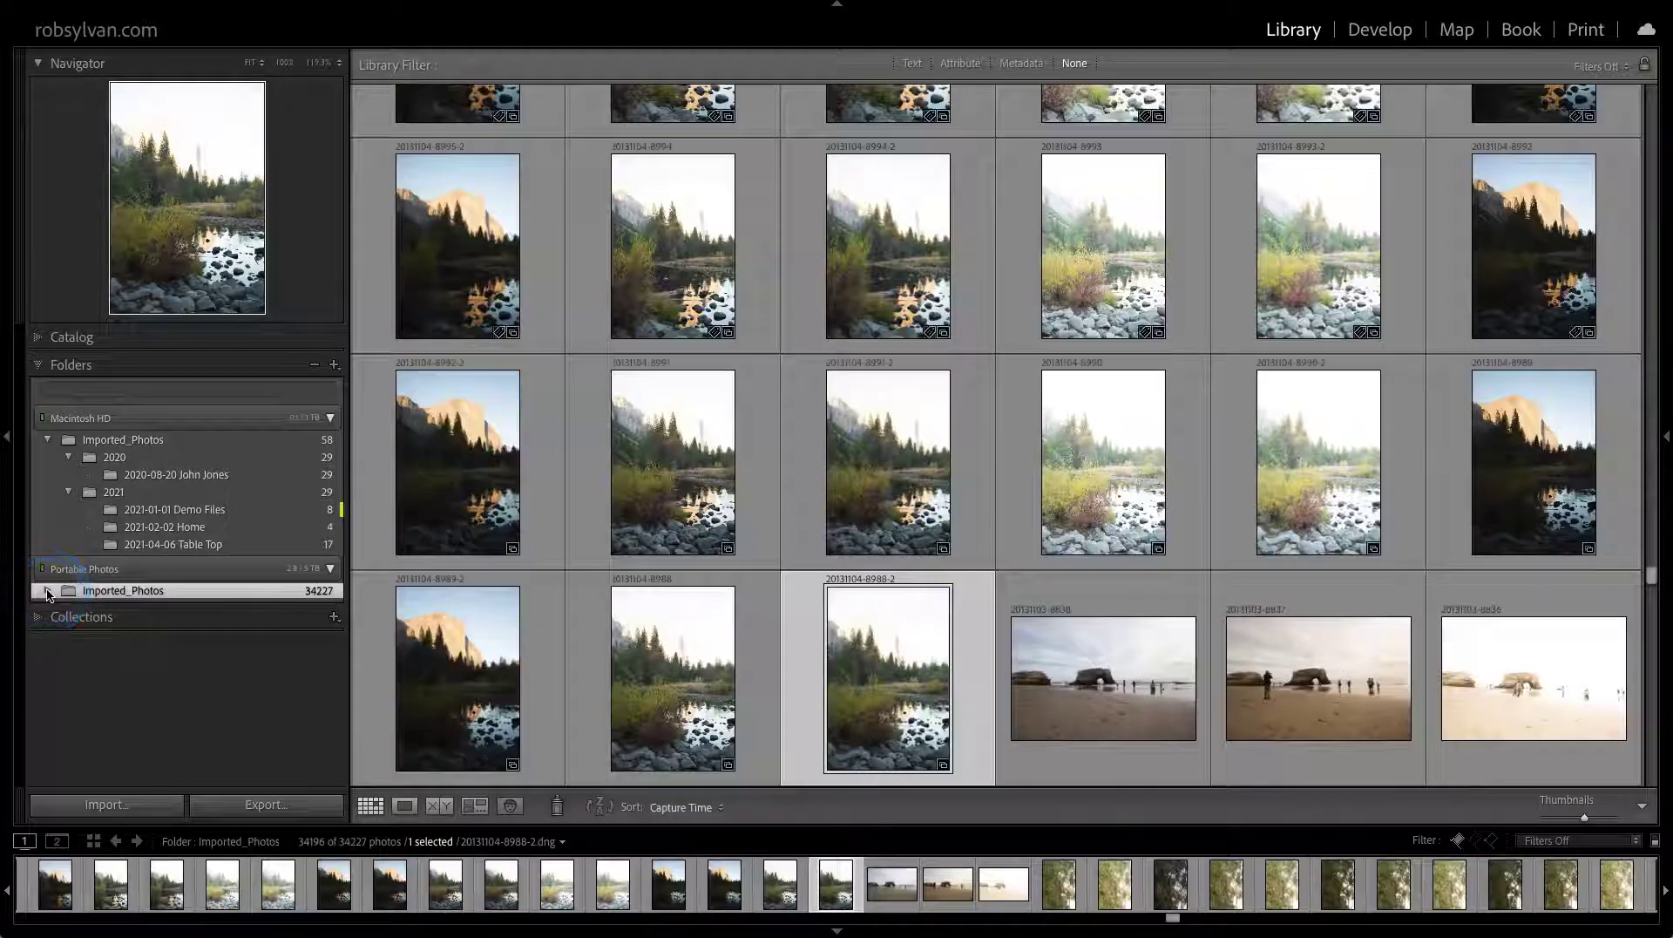
{"action": "left_click", "coordinate": [48, 592]}
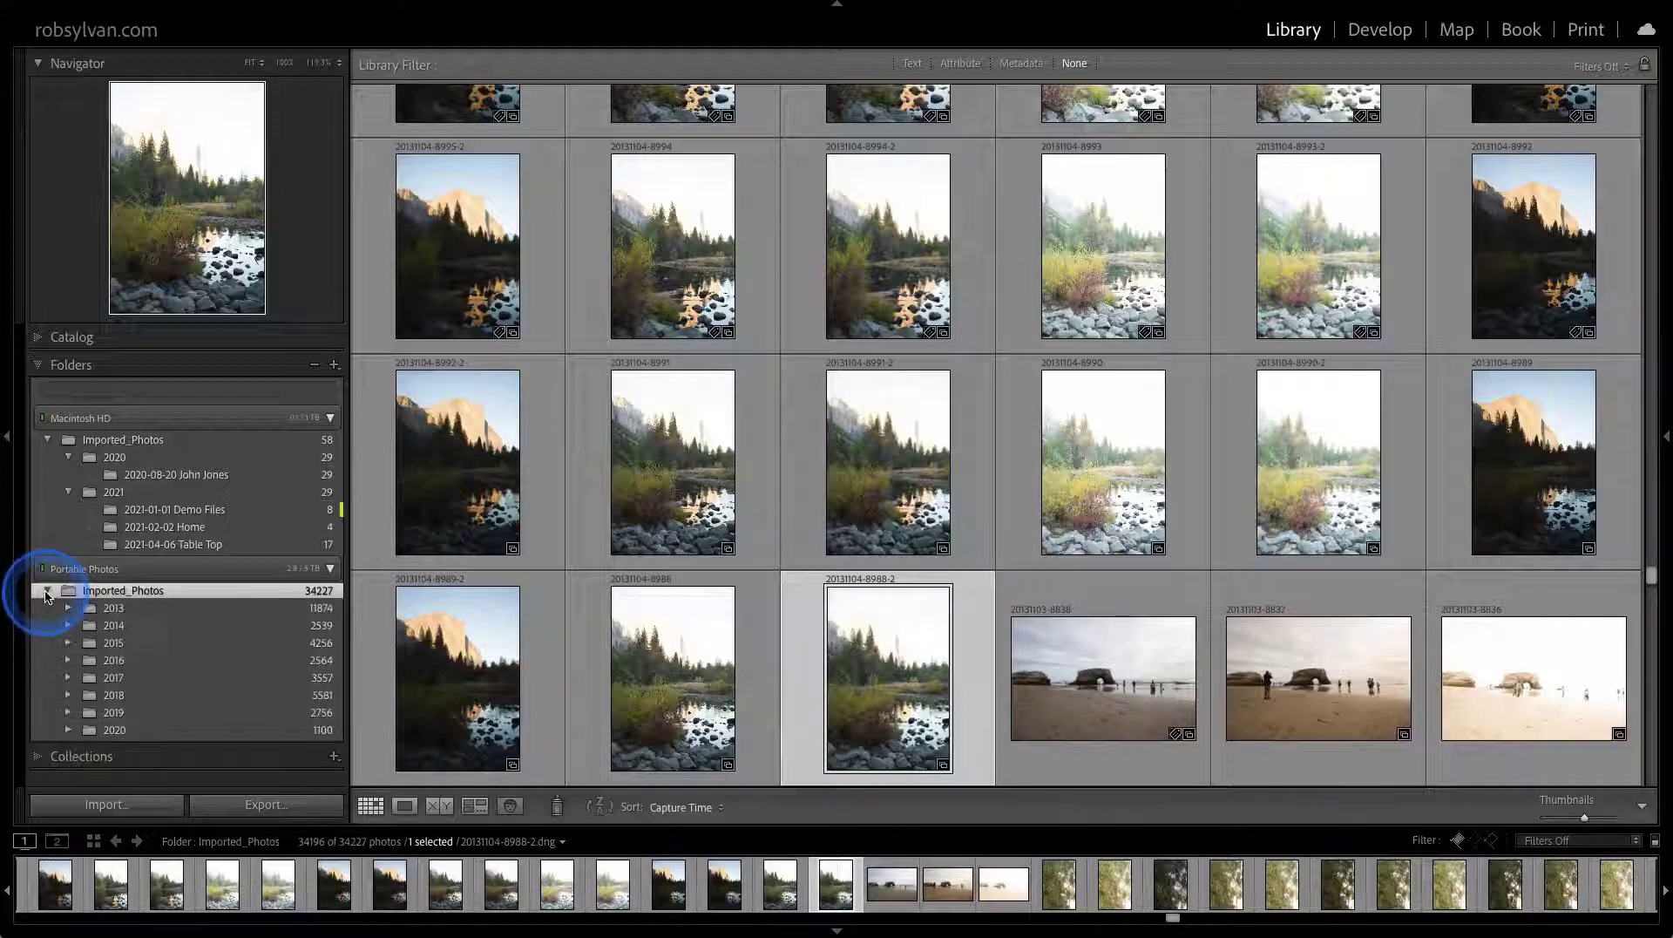
{"action": "left_click", "coordinate": [48, 592]}
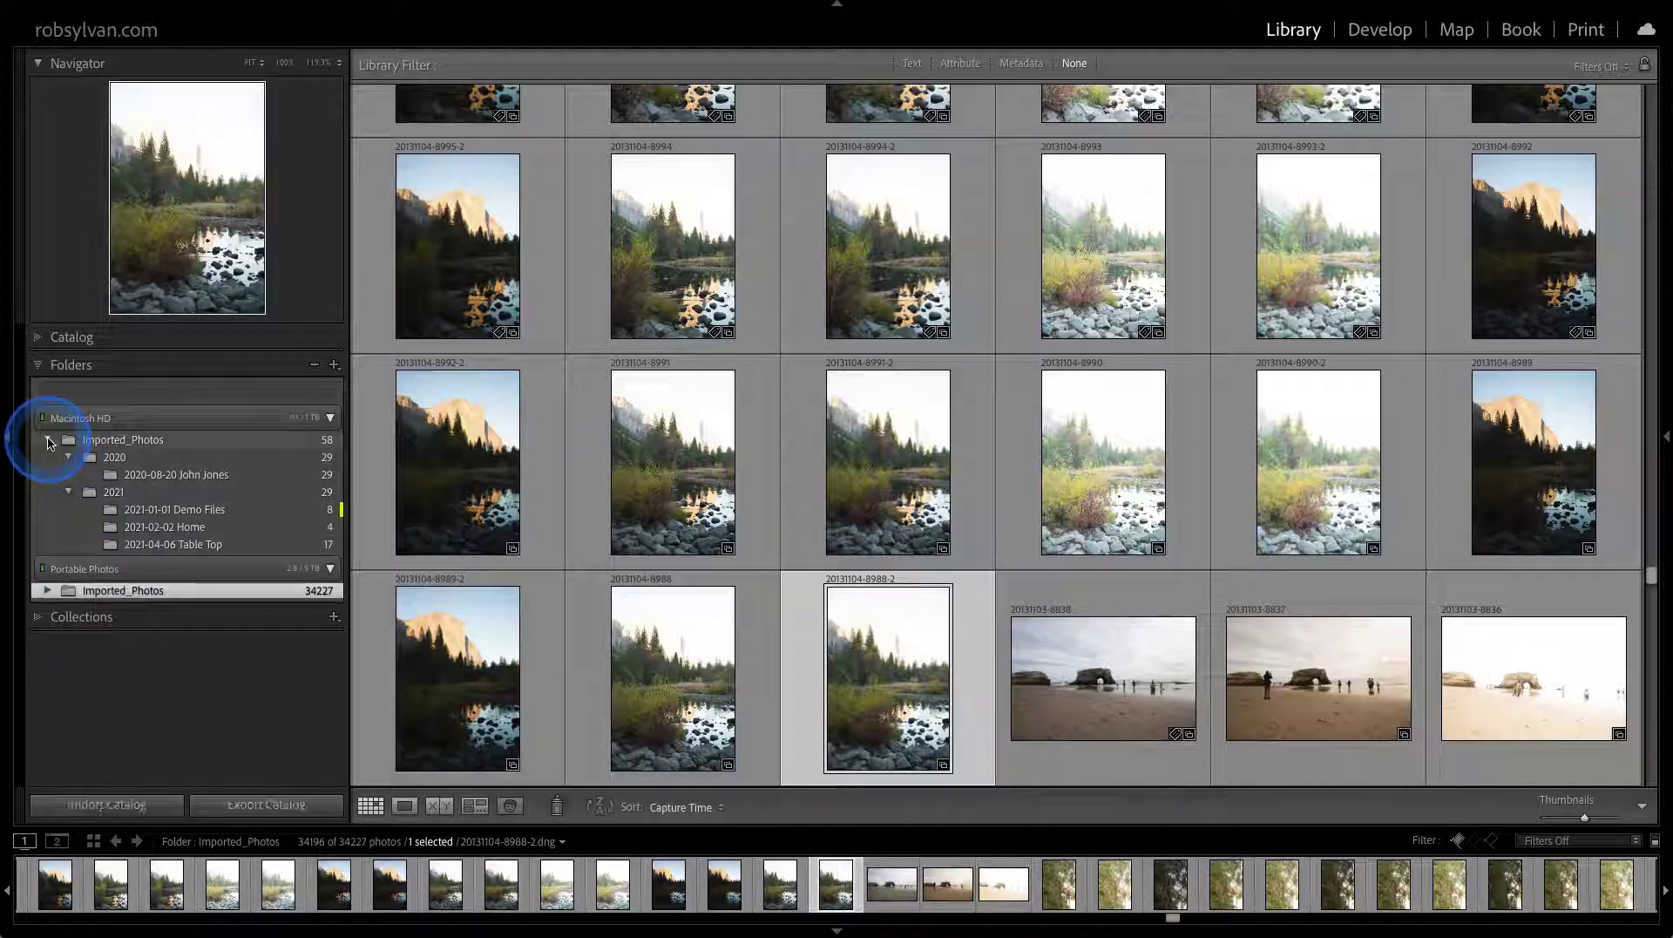
{"action": "left_click", "coordinate": [48, 440], "text": "alt"}
{"action": "left_click", "coordinate": [48, 440]}
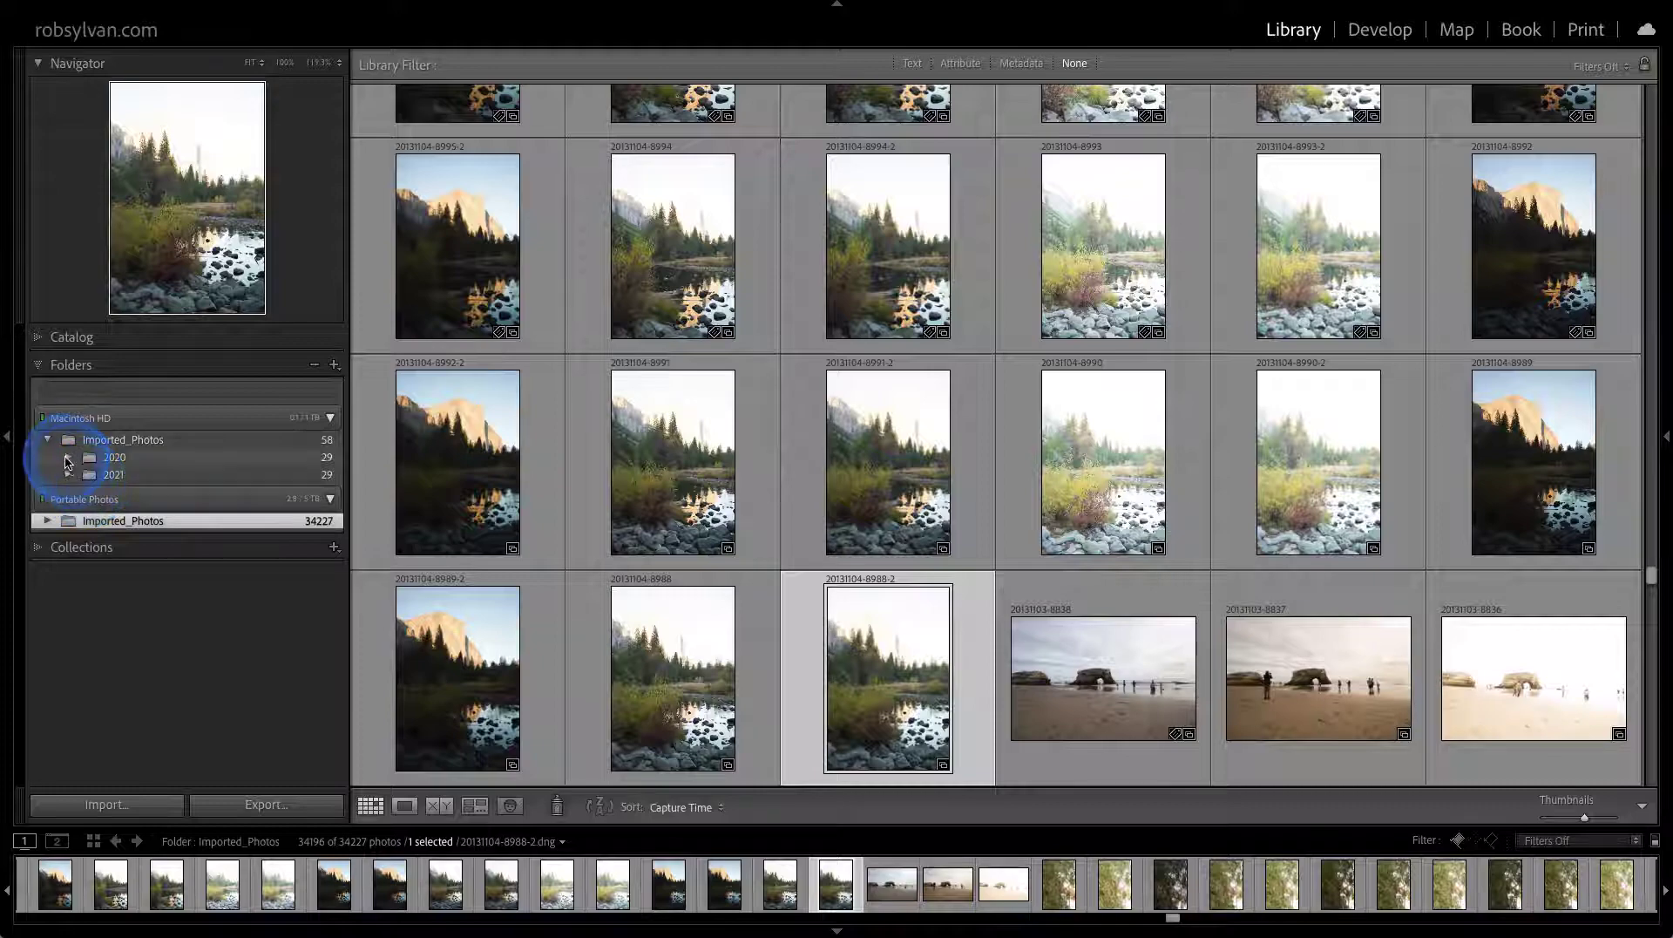
{"action": "left_click", "coordinate": [68, 460]}
{"action": "left_click", "coordinate": [200, 477]}
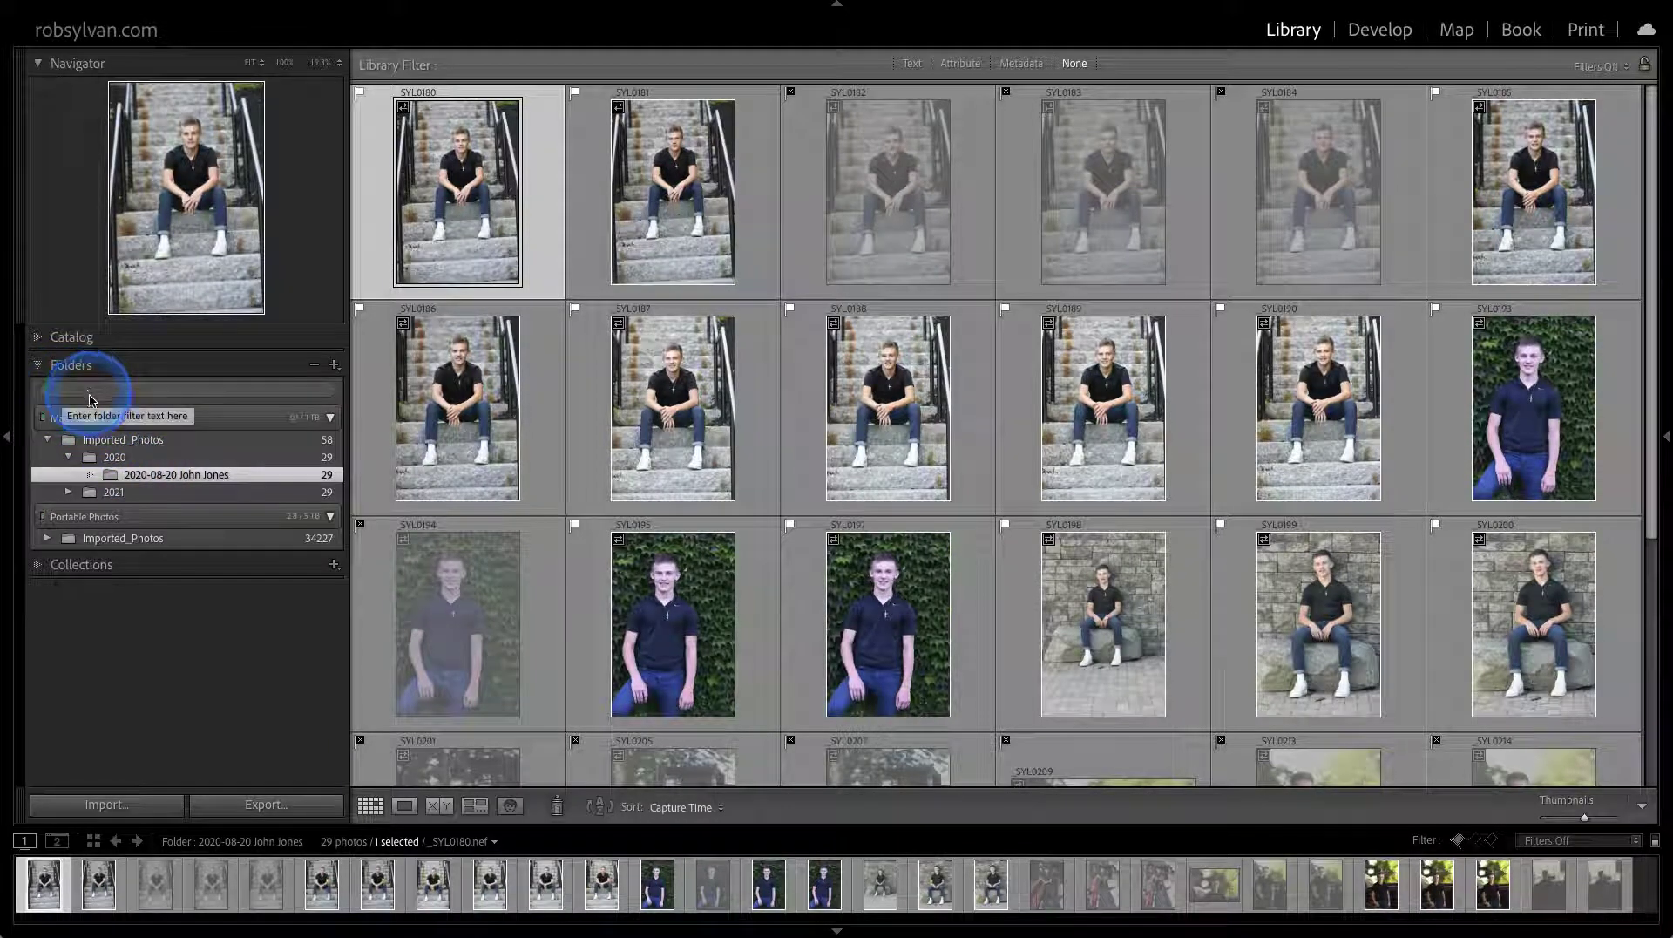
Expand the 2021 folder and view the Demo Files folder's Add Color Label options without changing anything
{"action": "left_click", "coordinate": [69, 494]}
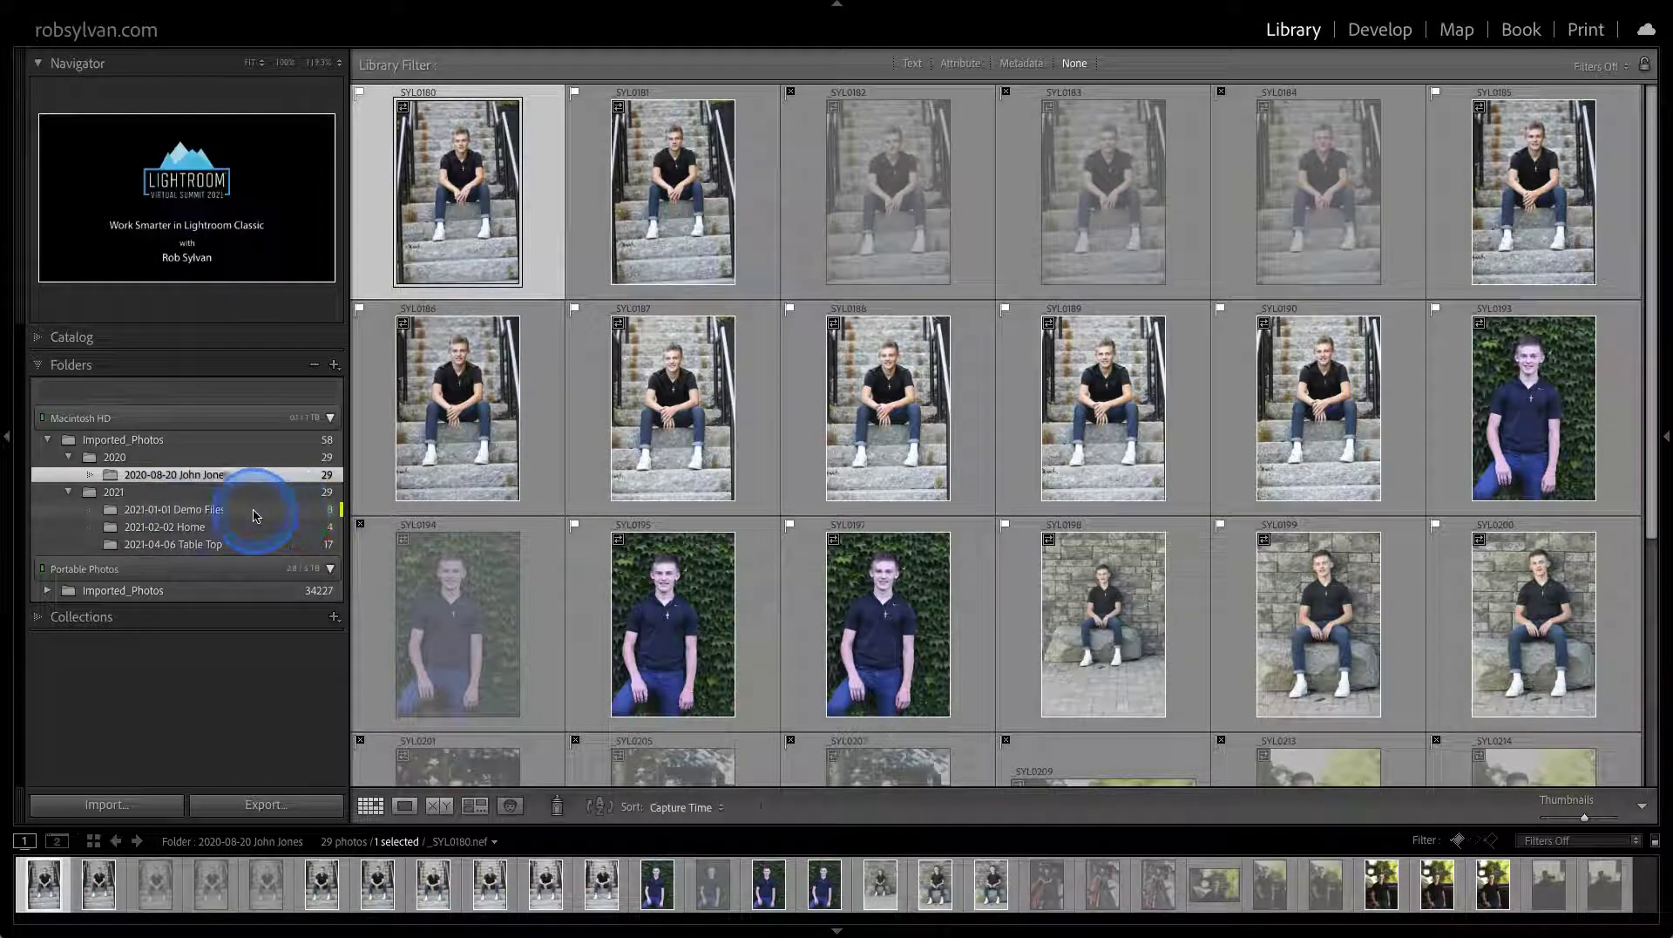
{"action": "right_click", "coordinate": [252, 509]}
{"action": "mouse_move", "coordinate": [279, 609]}
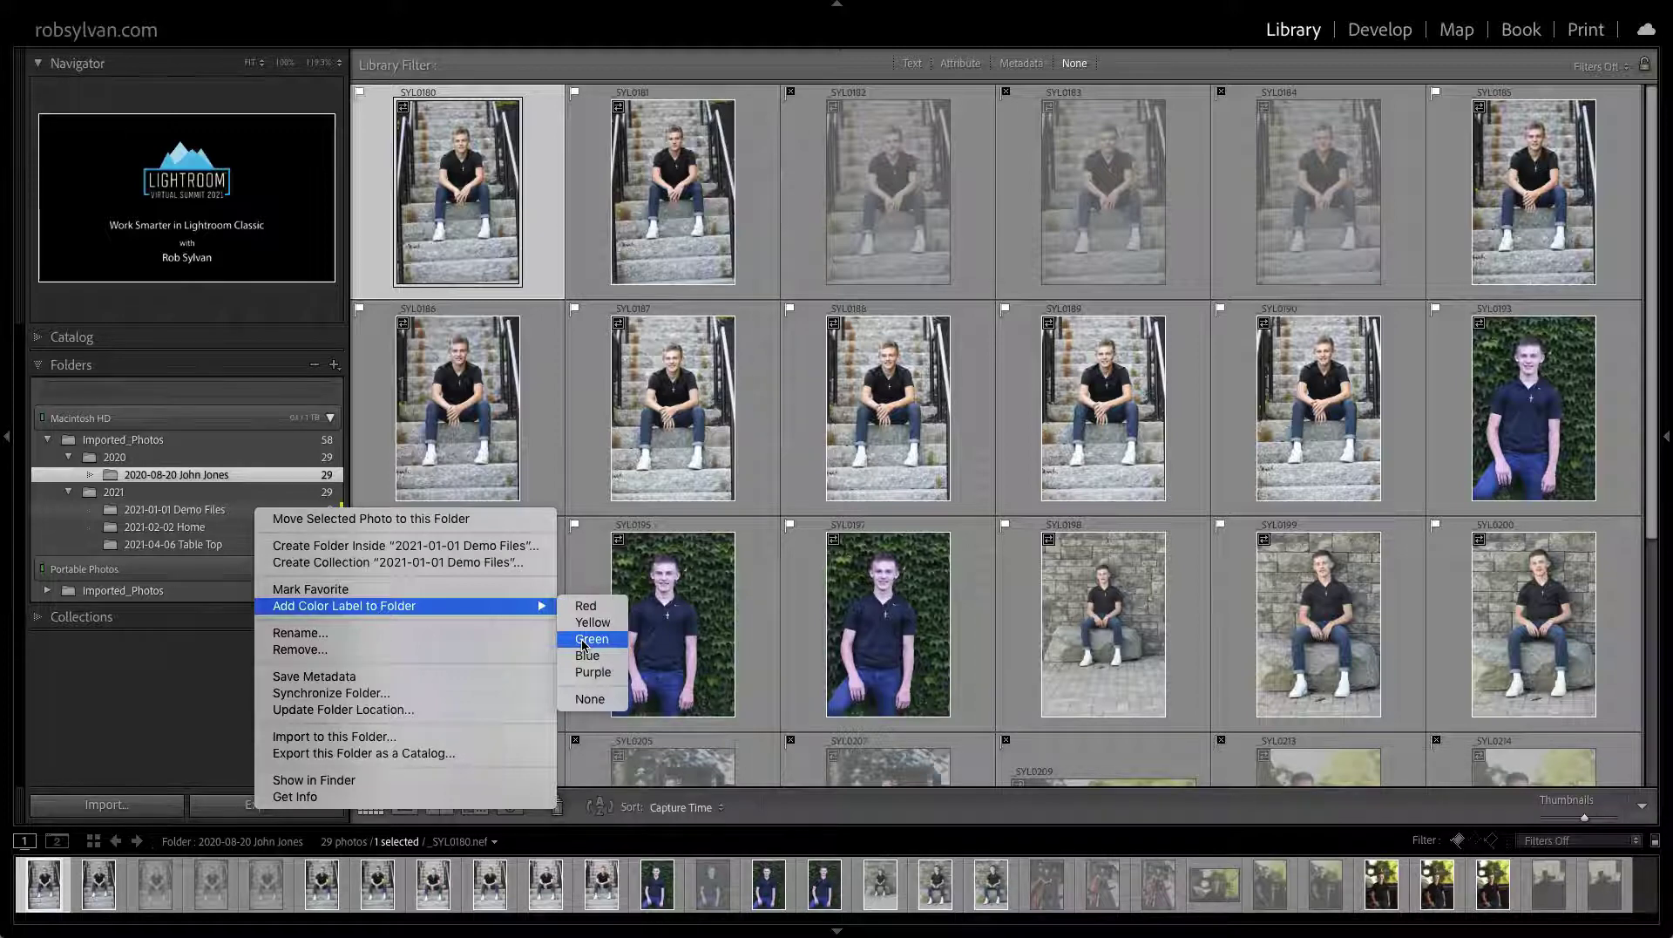
{"action": "left_click", "coordinate": [144, 641]}
Open the 2021-01-01 Demo Files folder and drag the city skyline photo into it
{"action": "left_click", "coordinate": [196, 511]}
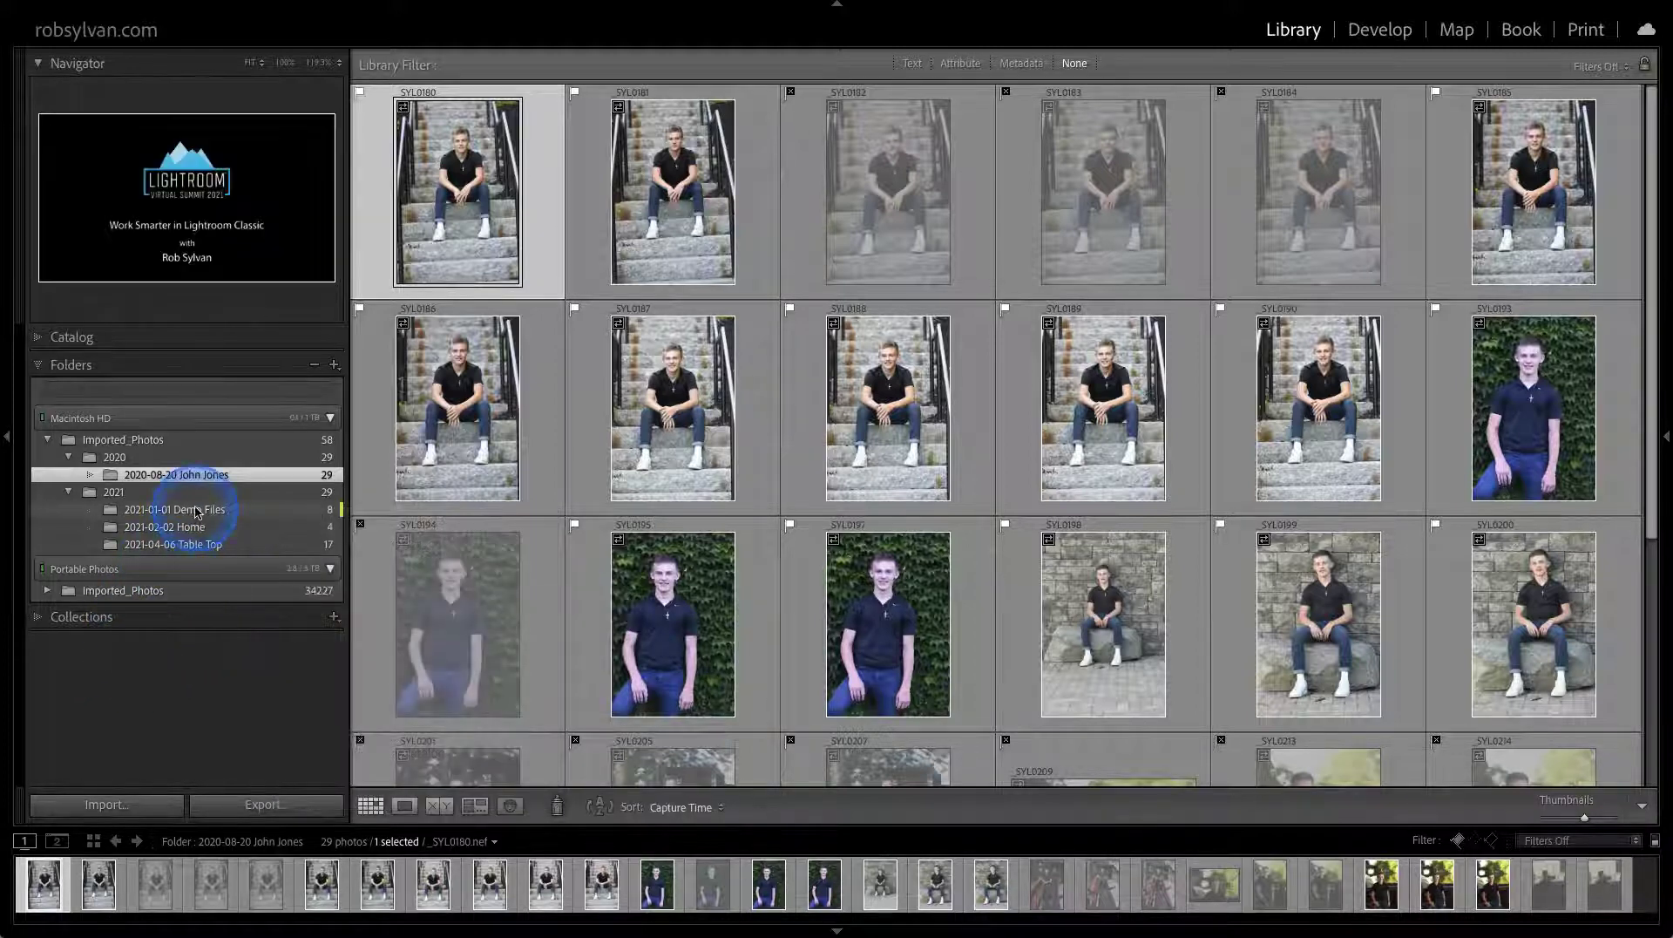
{"action": "left_click", "coordinate": [446, 411]}
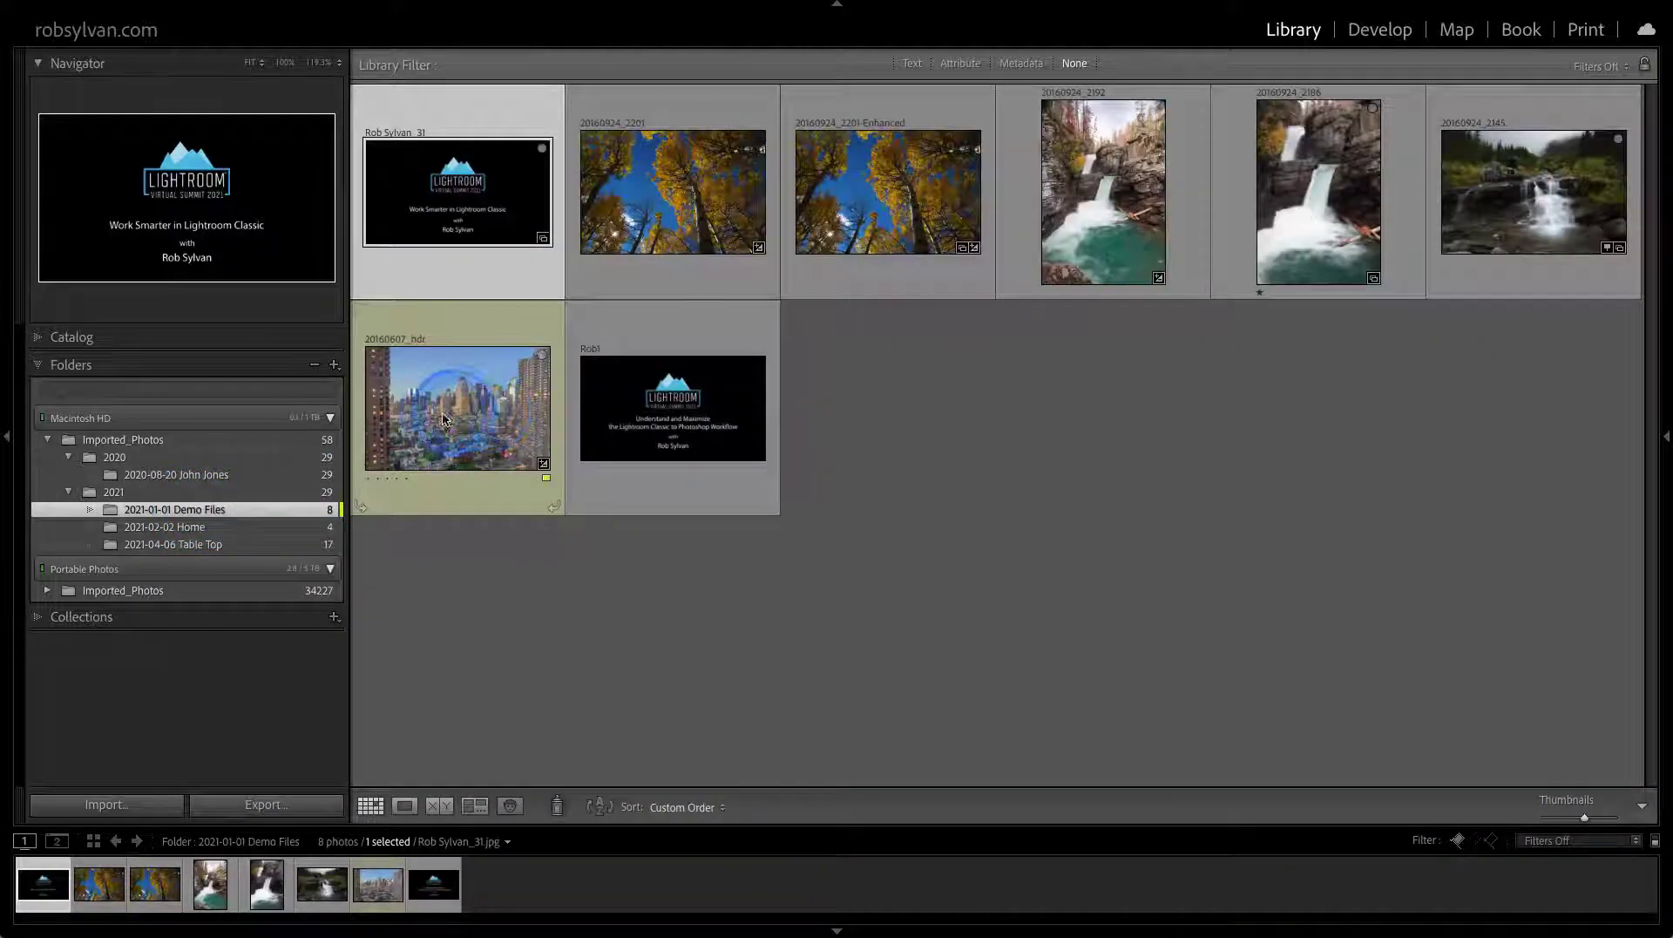
{"action": "left_click", "coordinate": [474, 416]}
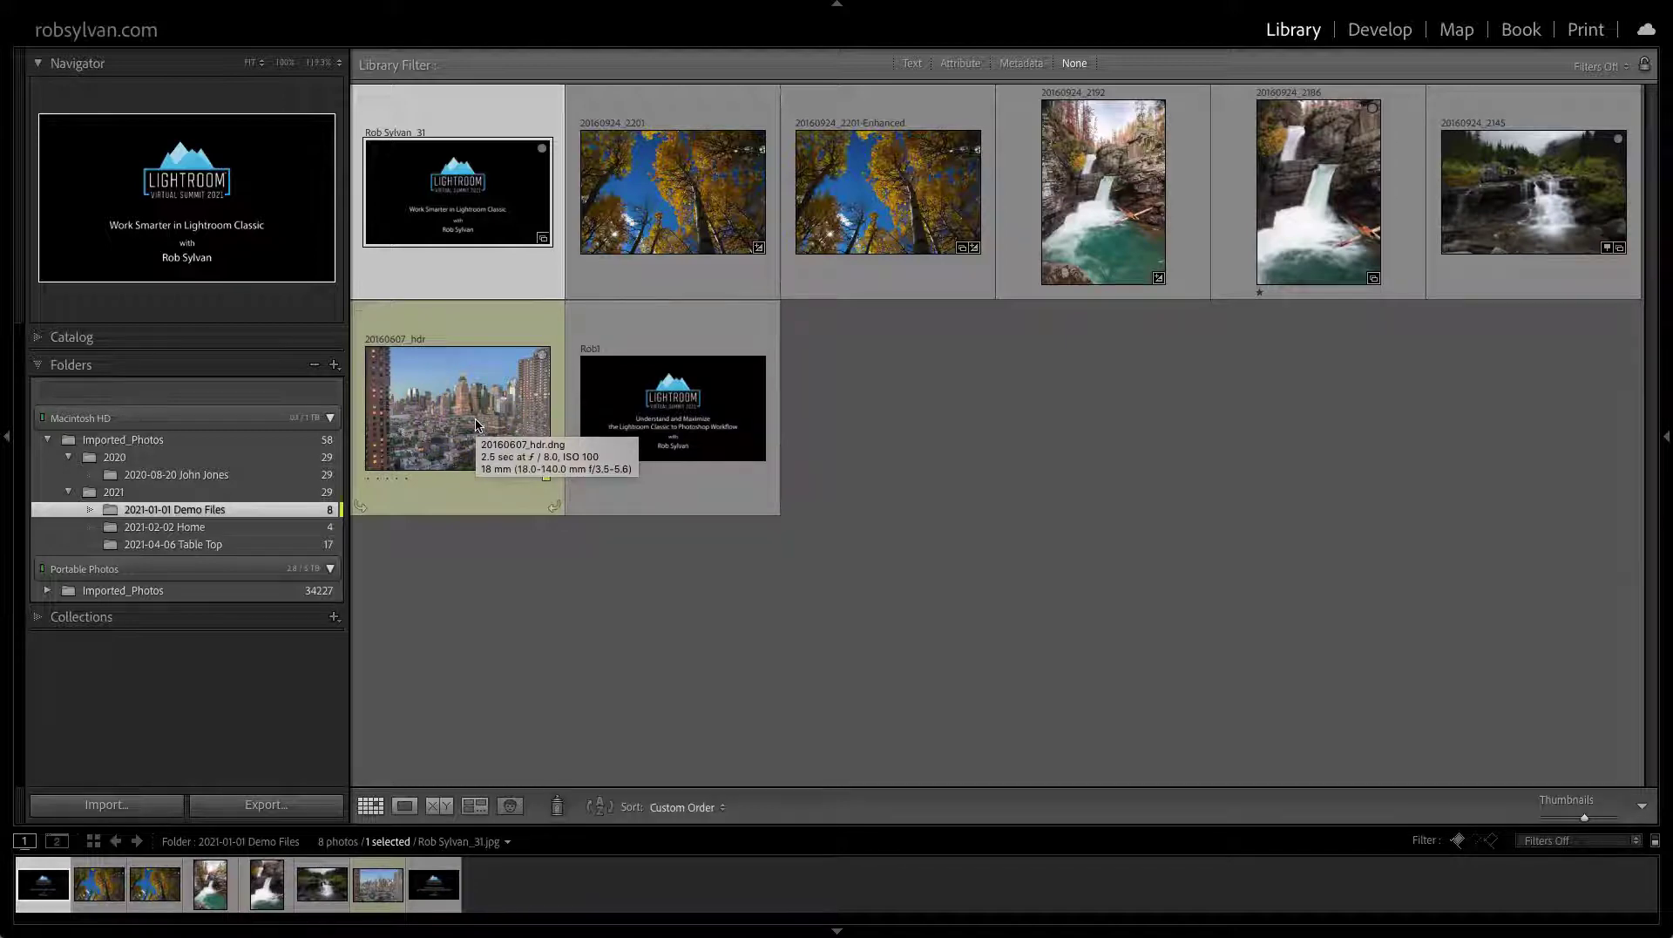
{"action": "left_click", "coordinate": [479, 405]}
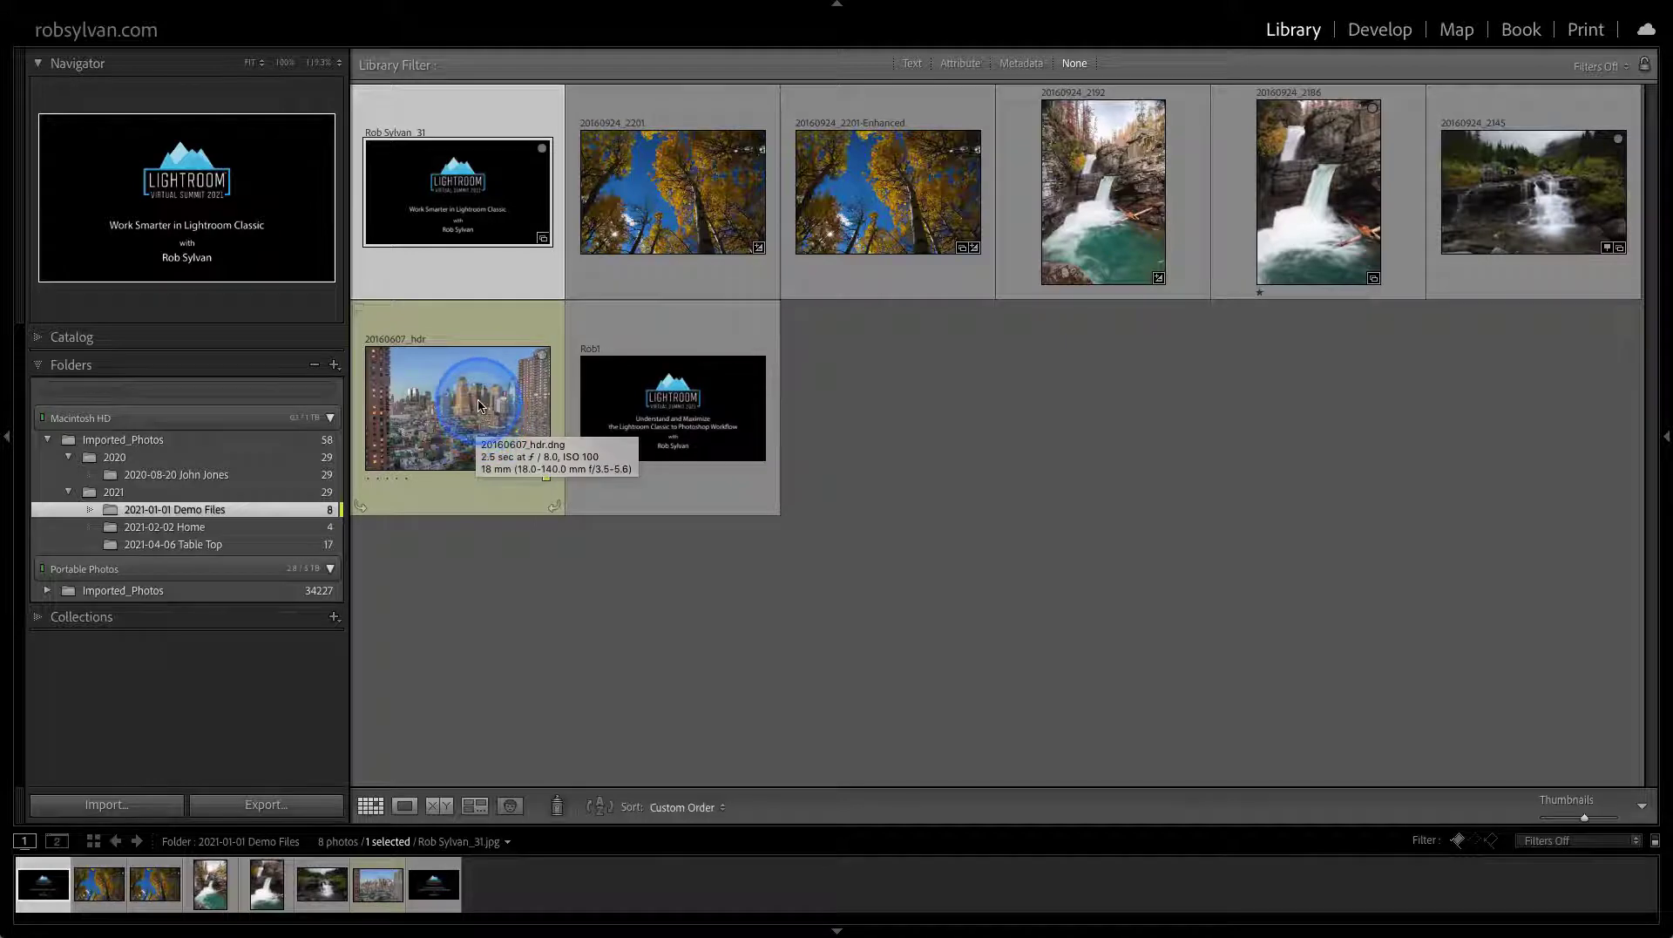
{"action": "left_click_drag", "start_coordinate": [478, 405], "coordinate": [258, 514]}
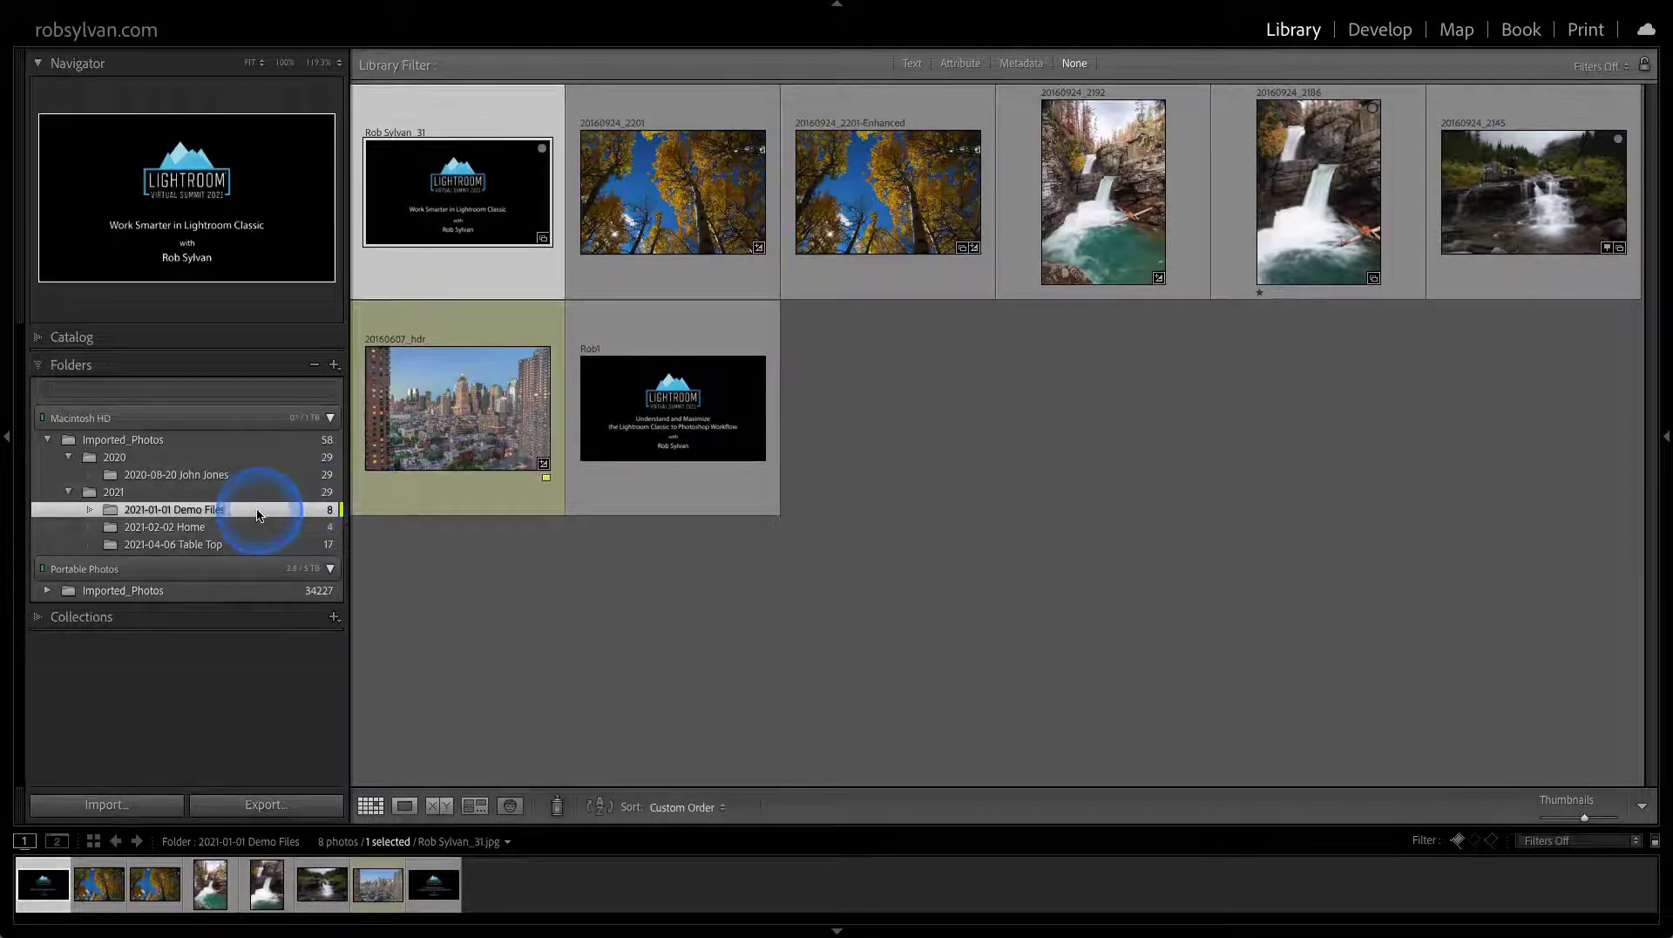
{"action": "left_click", "coordinate": [48, 389]}
{"action": "left_click", "coordinate": [113, 438]}
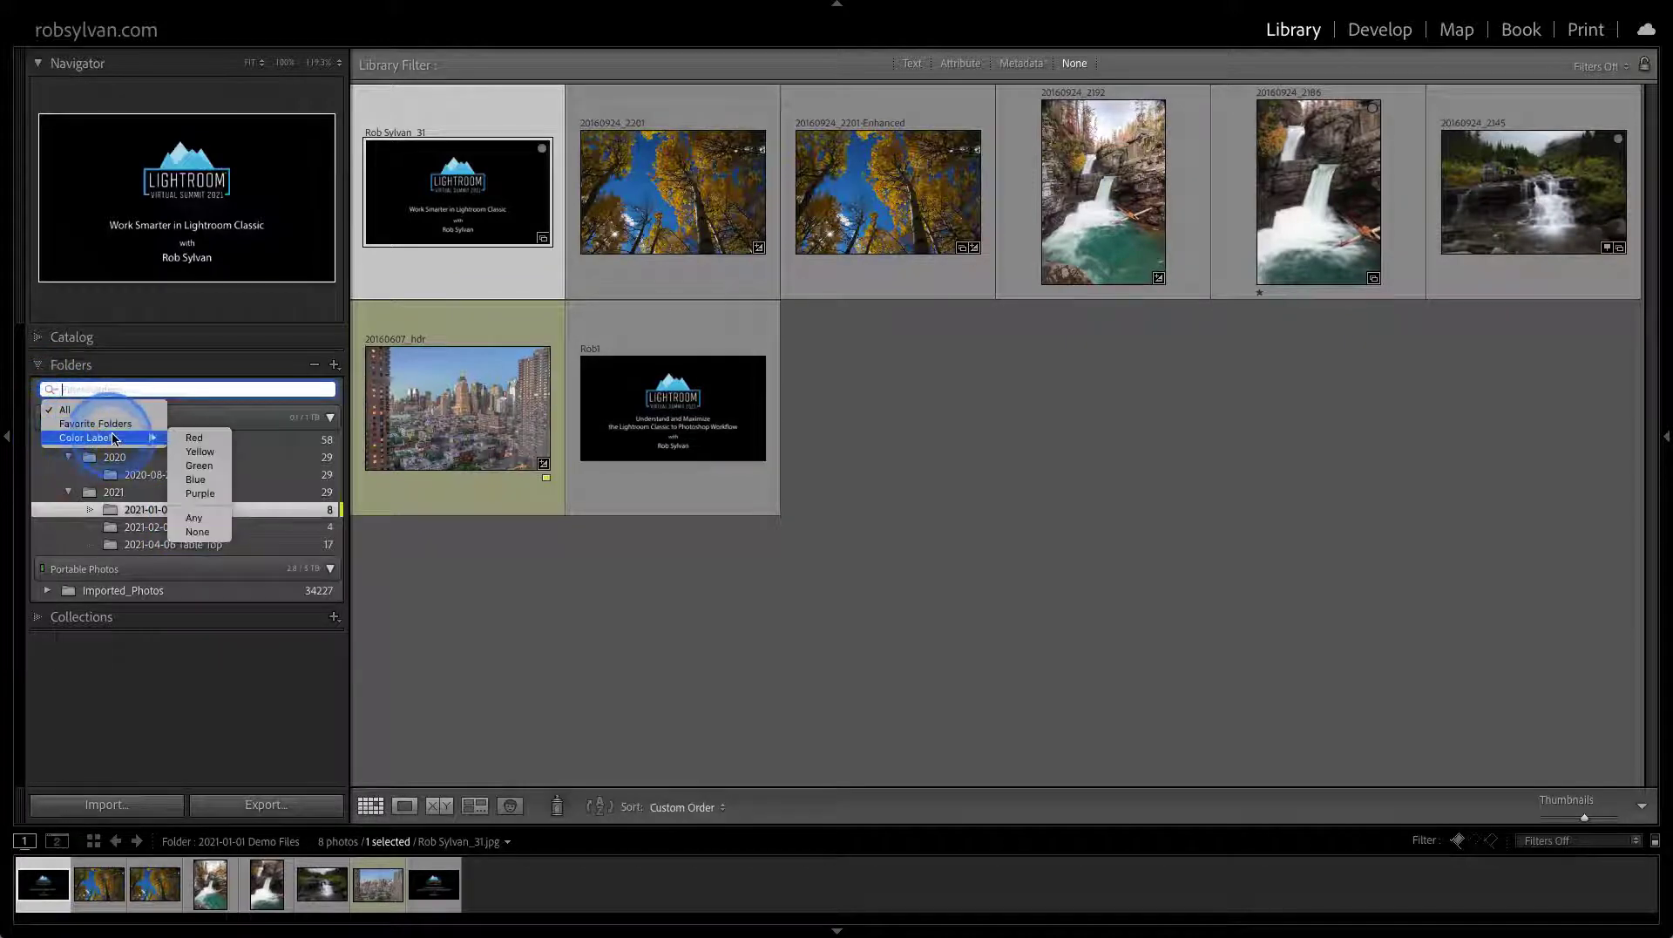
{"action": "left_click", "coordinate": [177, 452]}
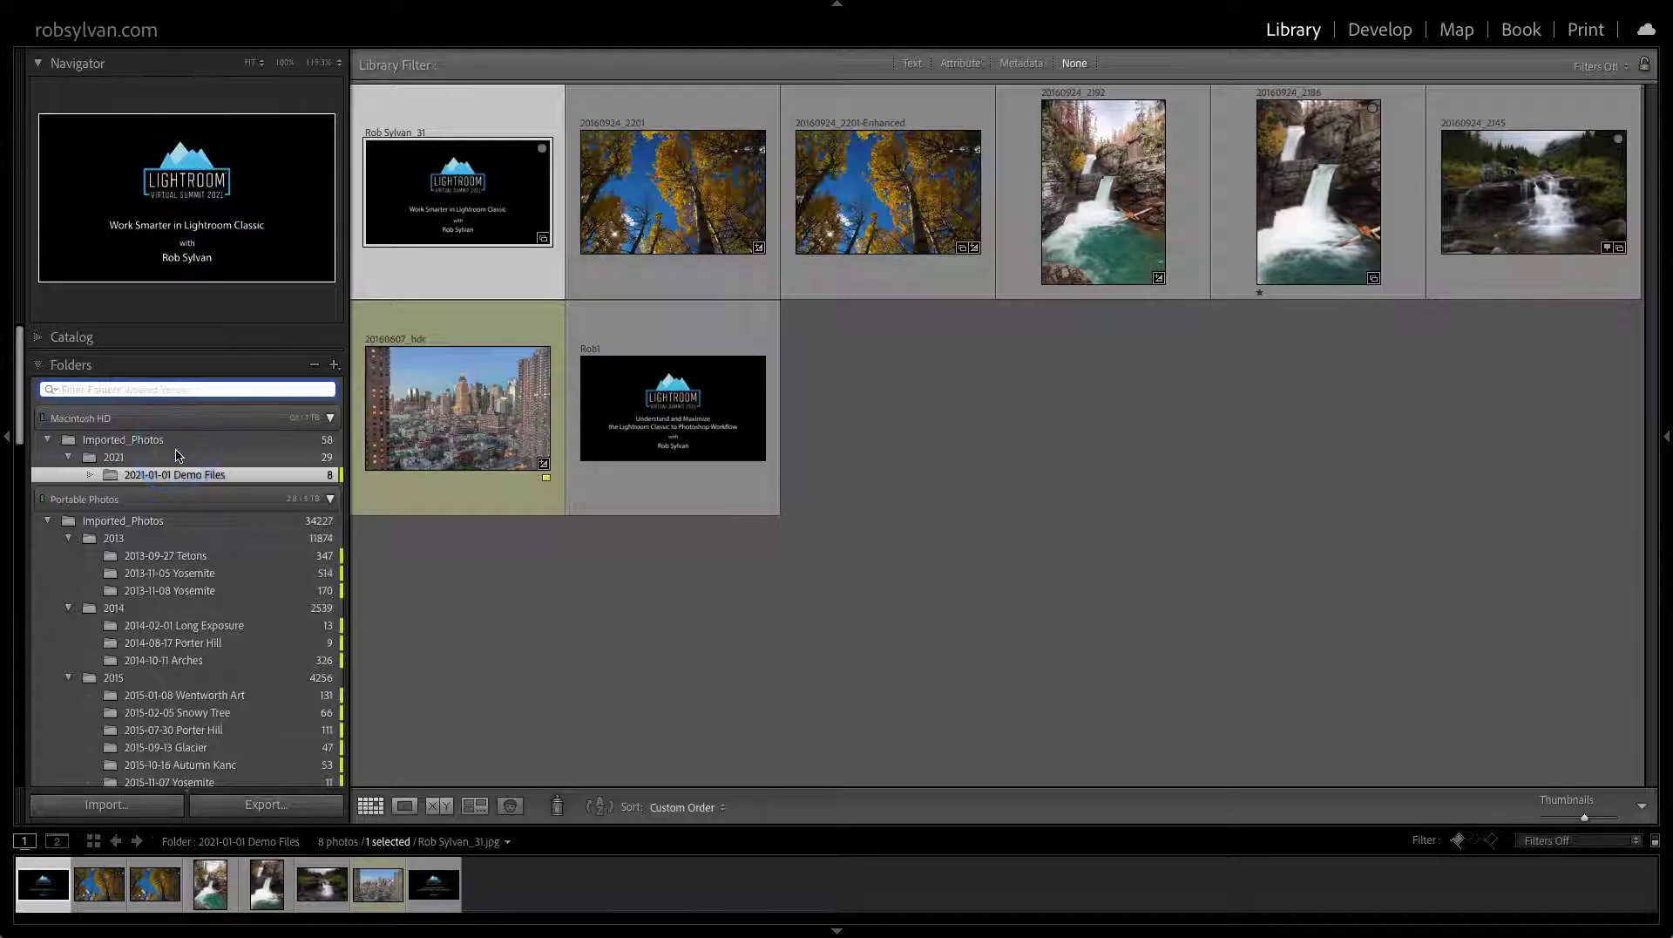
{"action": "left_click", "coordinate": [50, 391]}
{"action": "left_click_drag", "start_coordinate": [49, 390], "coordinate": [201, 472]}
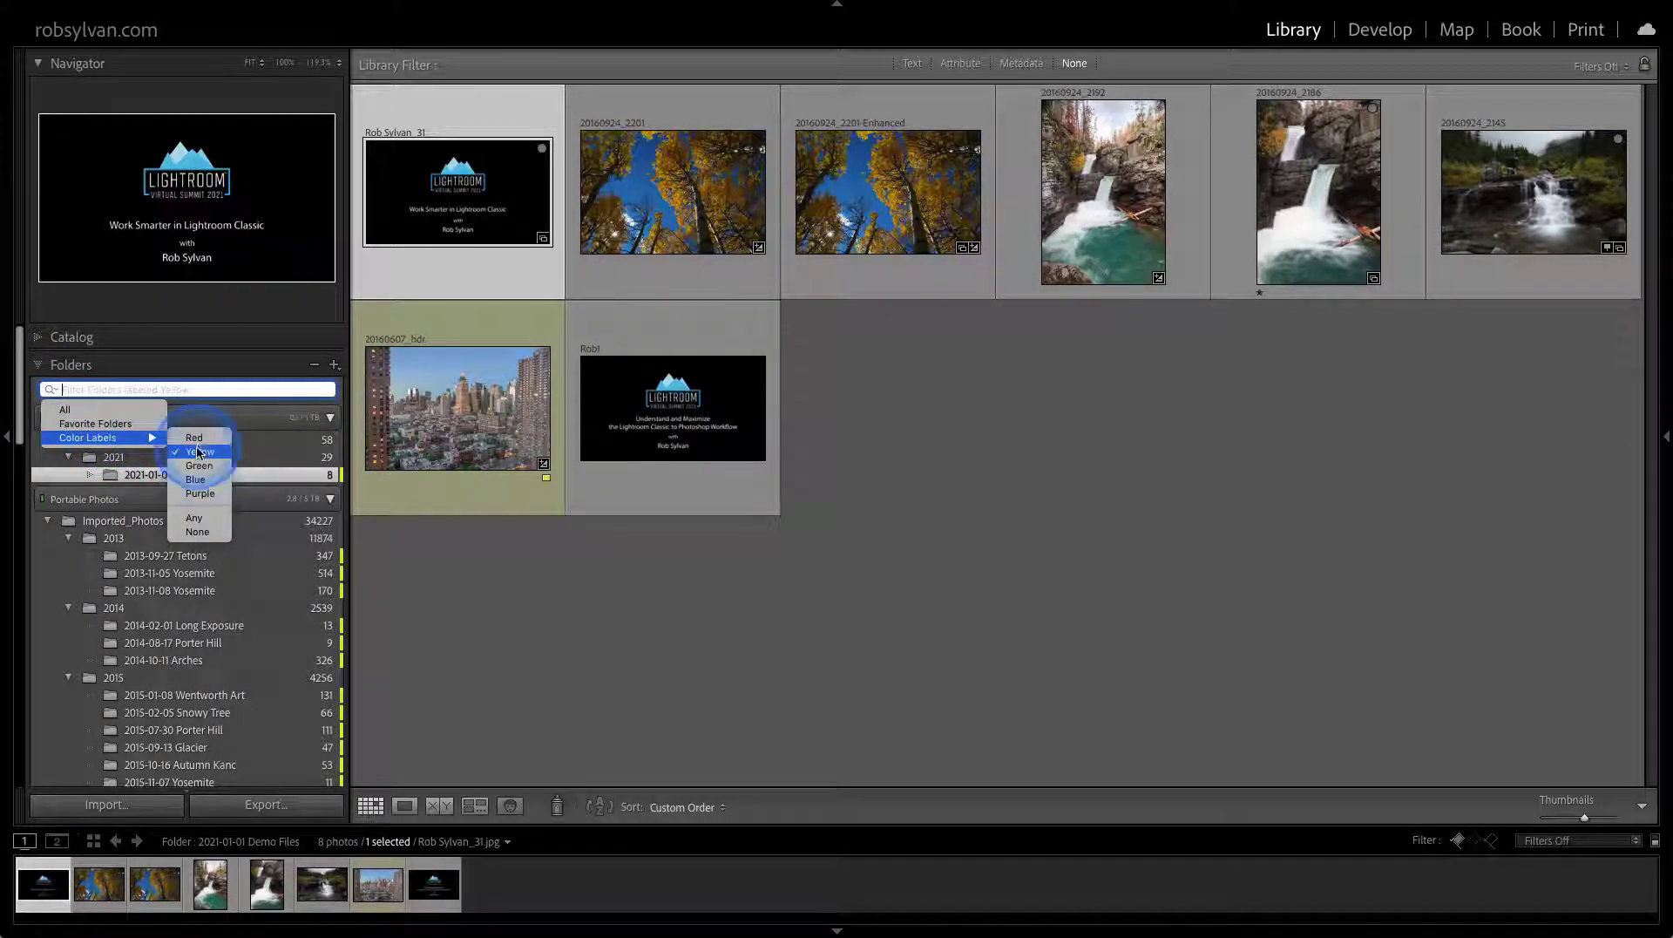
{"action": "left_click", "coordinate": [64, 418]}
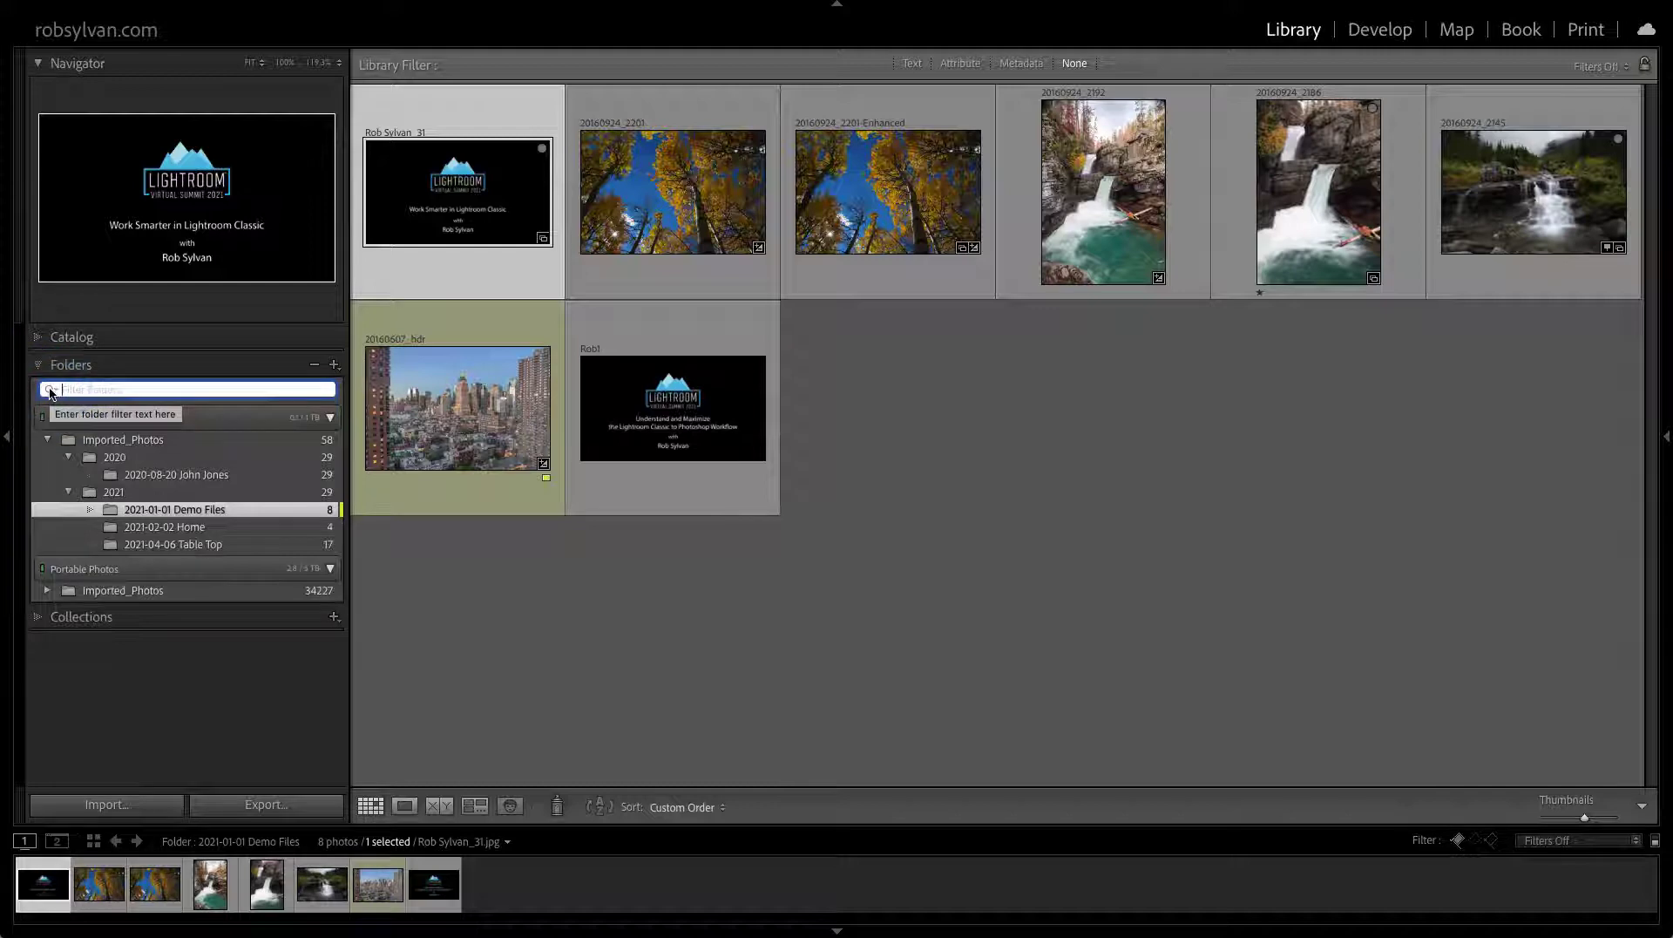
{"action": "left_click", "coordinate": [49, 392]}
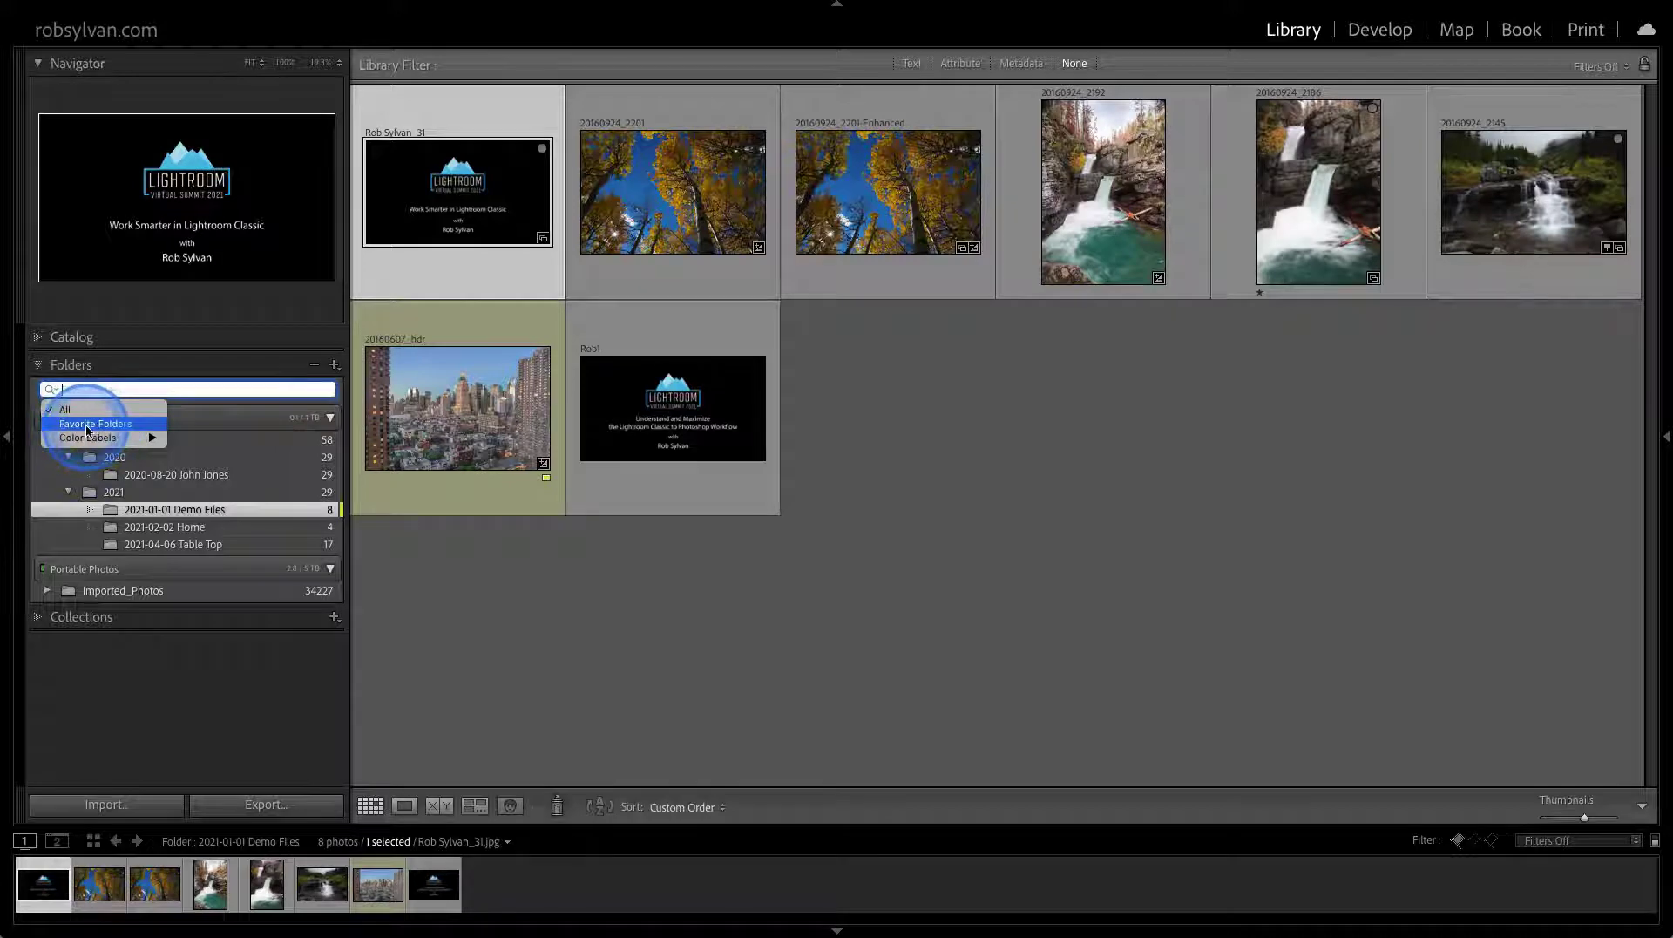
{"action": "left_click", "coordinate": [118, 513]}
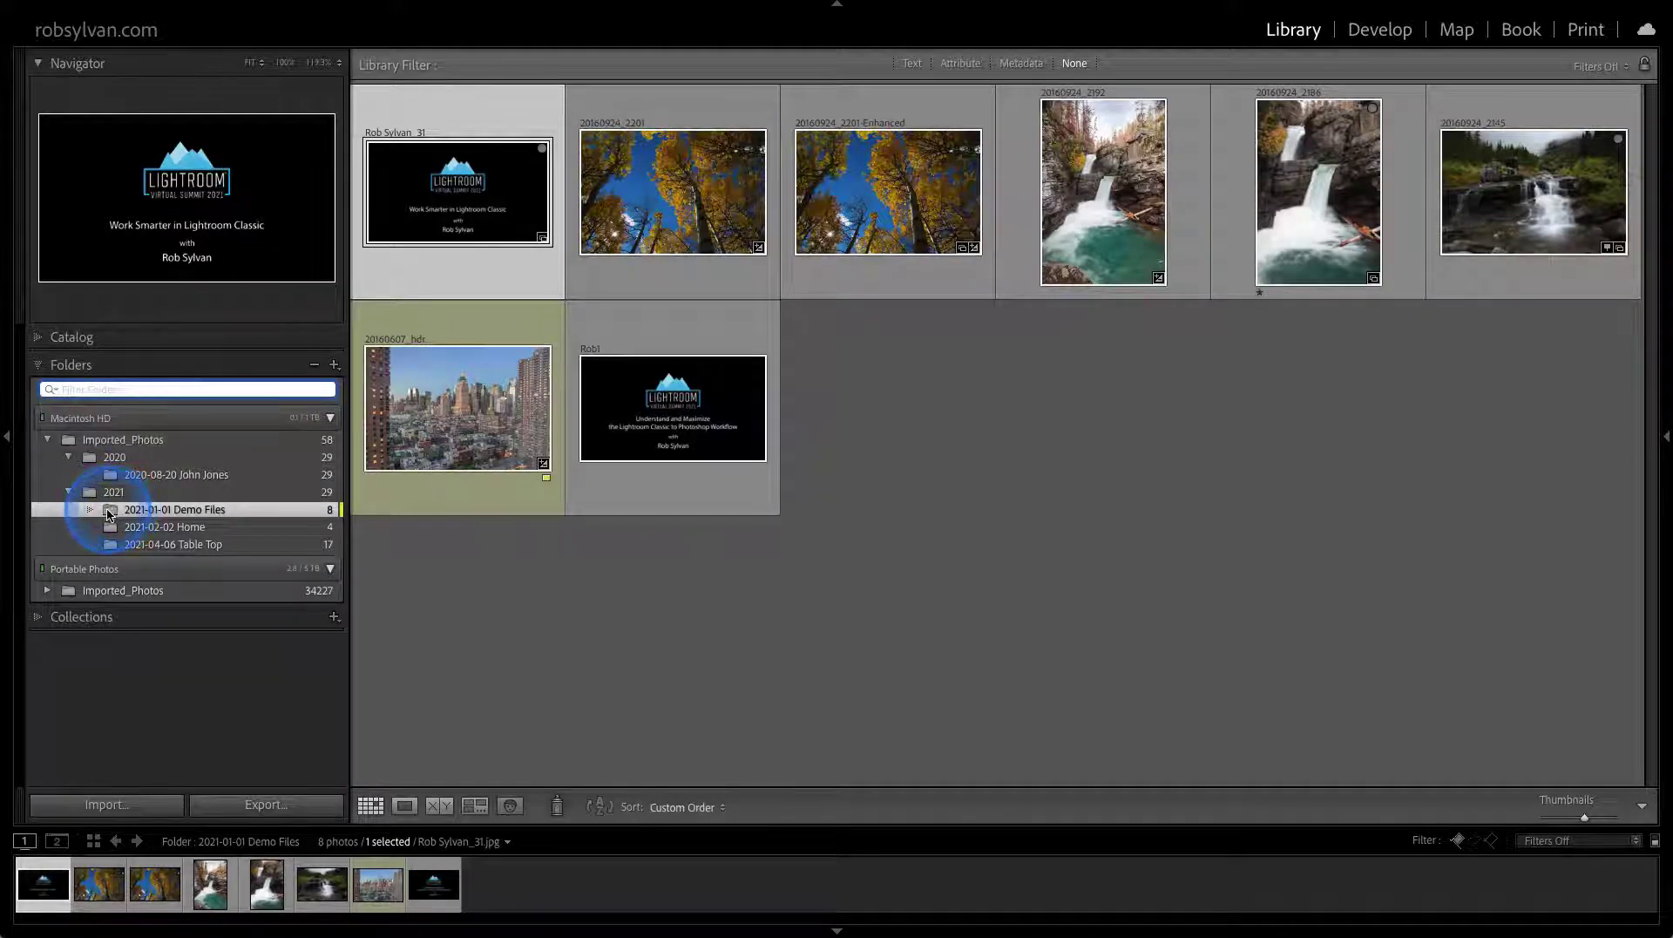
Mark 2021-01-01 Demo Files as a favourite and filter the folder list to Favorite Folders
{"action": "right_click", "coordinate": [109, 514]}
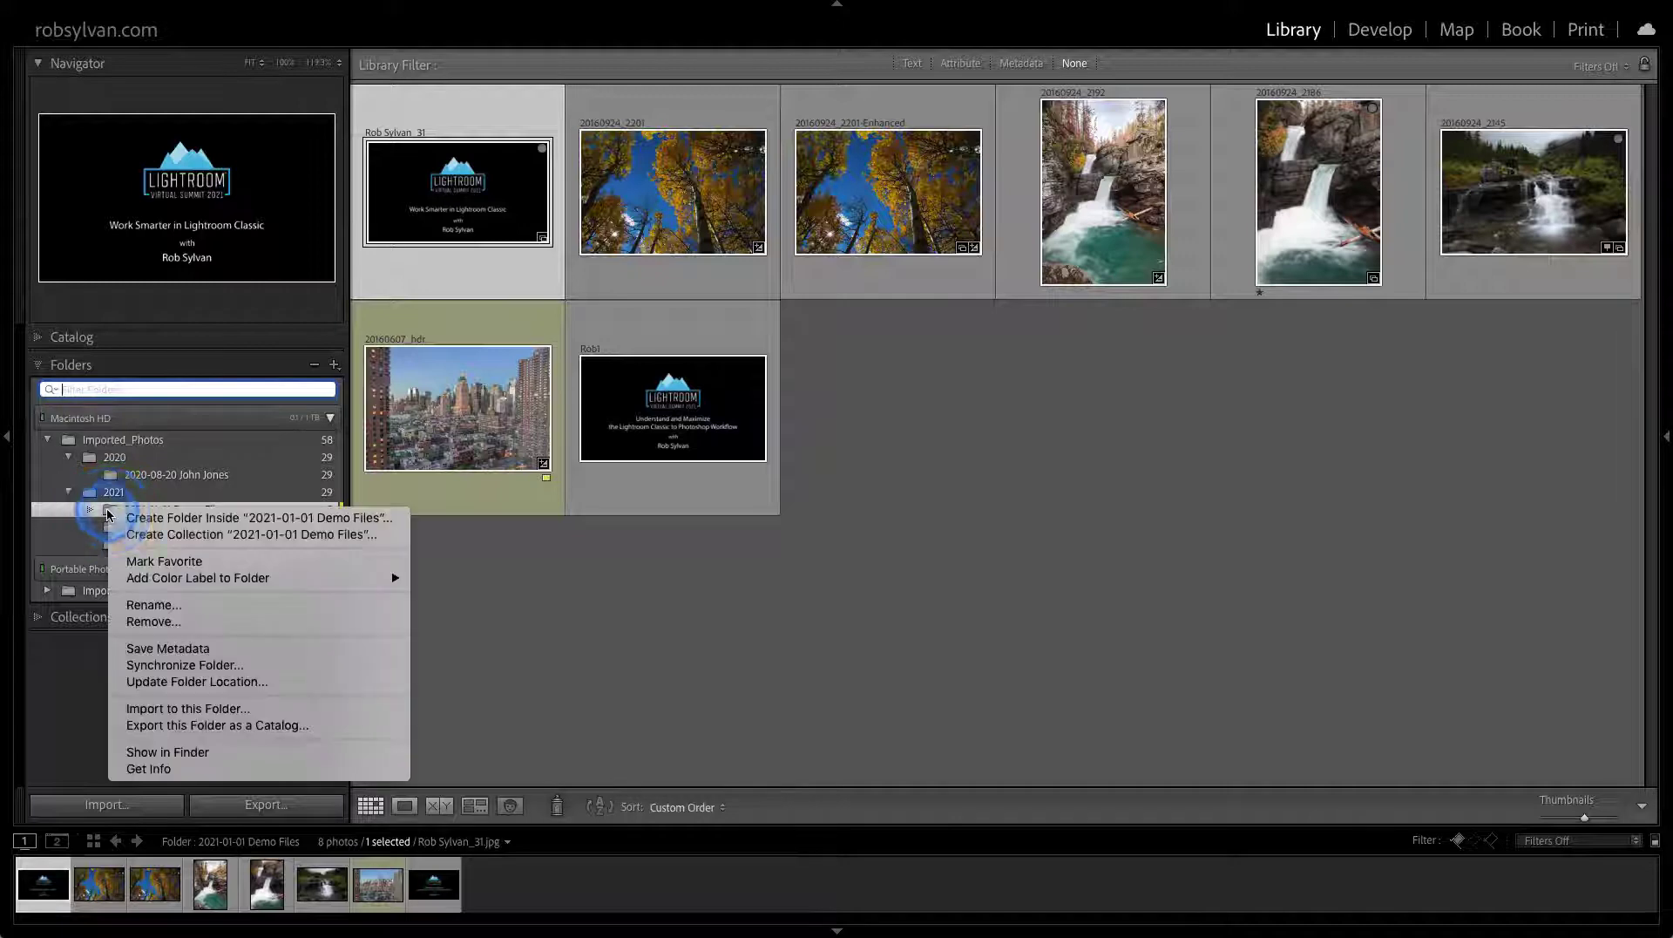
{"action": "left_click", "coordinate": [152, 566]}
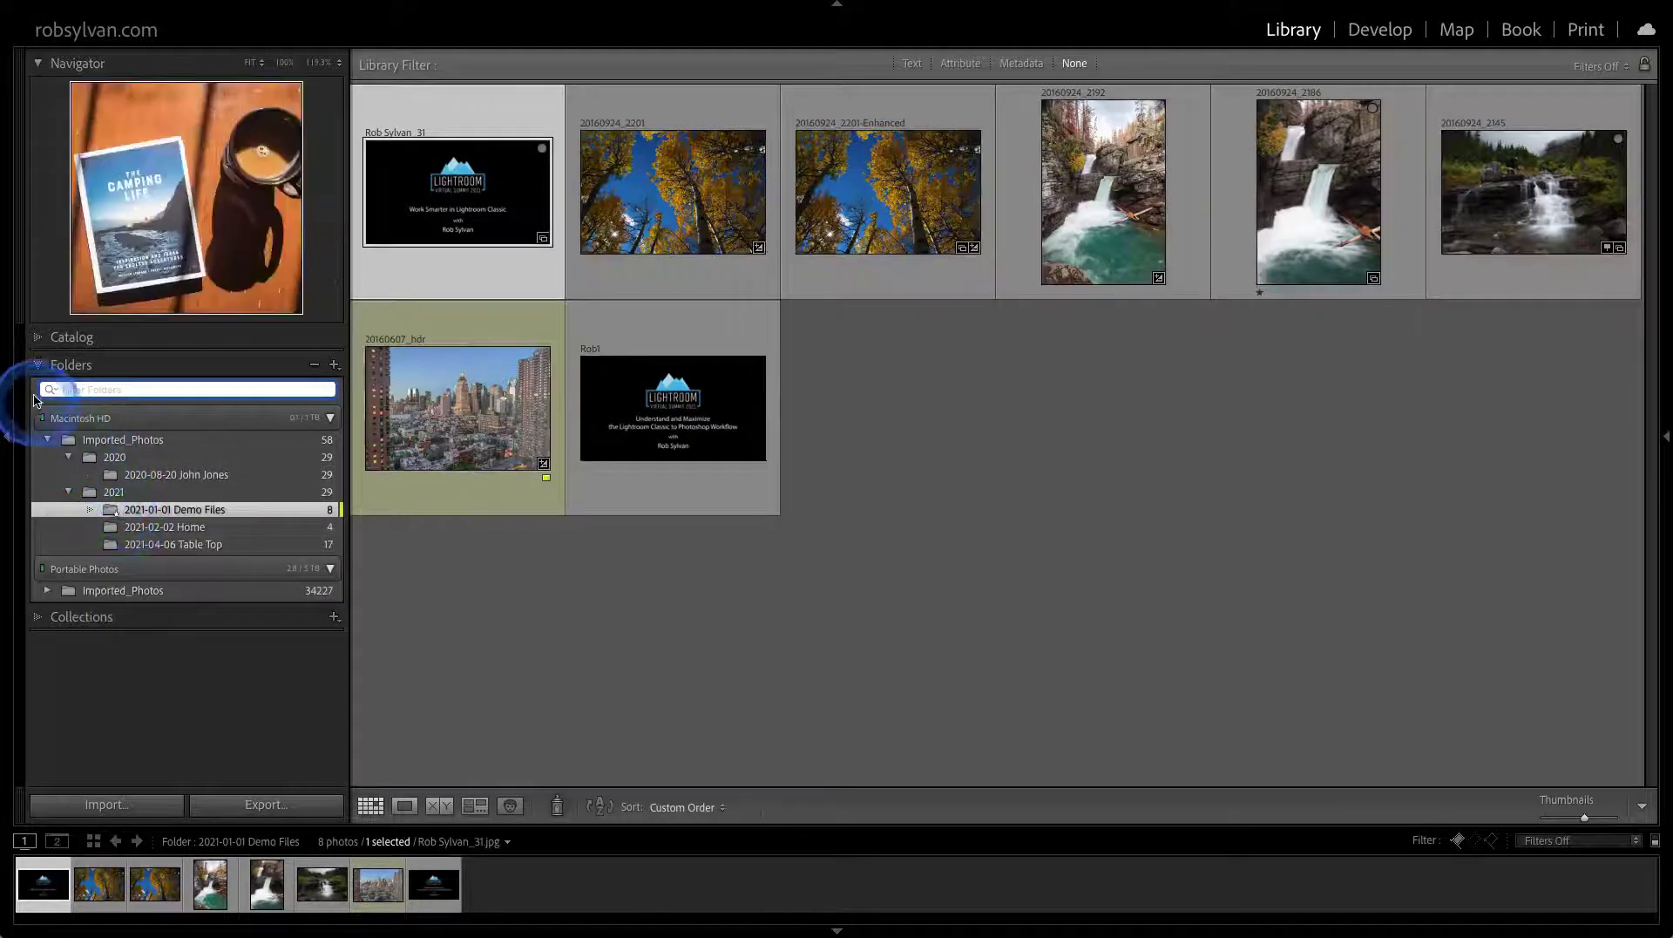
{"action": "left_click", "coordinate": [49, 390]}
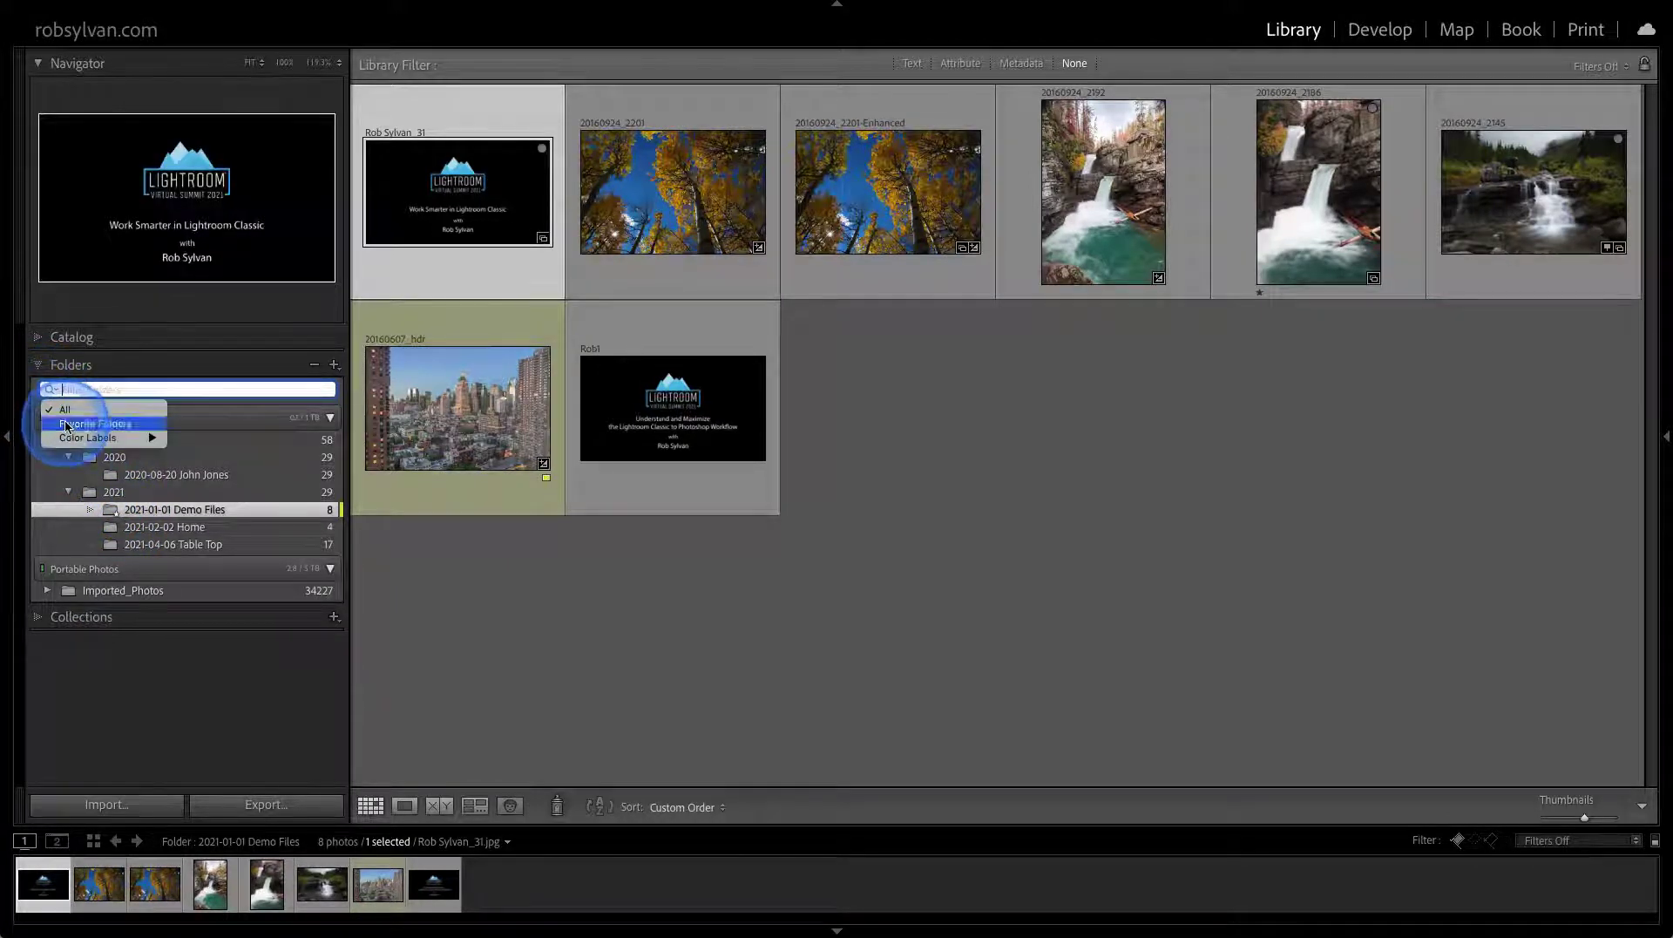
{"action": "left_click", "coordinate": [94, 423]}
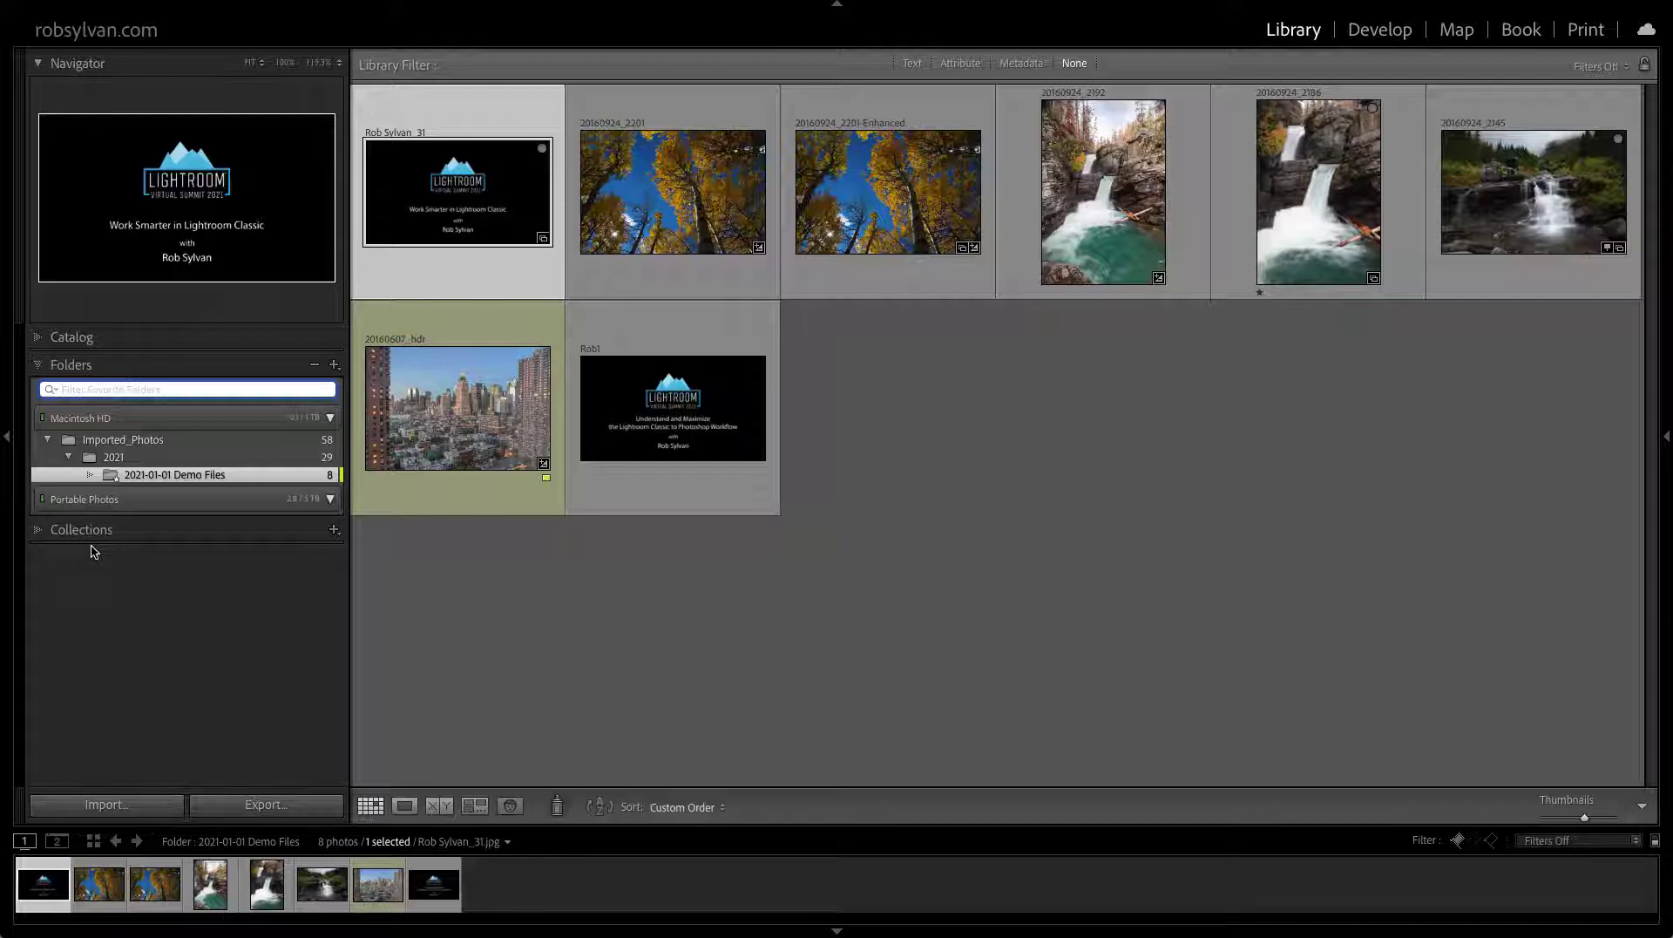
View the Demo Files folder's photos, then set the folder list filter back to All
{"action": "left_click", "coordinate": [111, 474]}
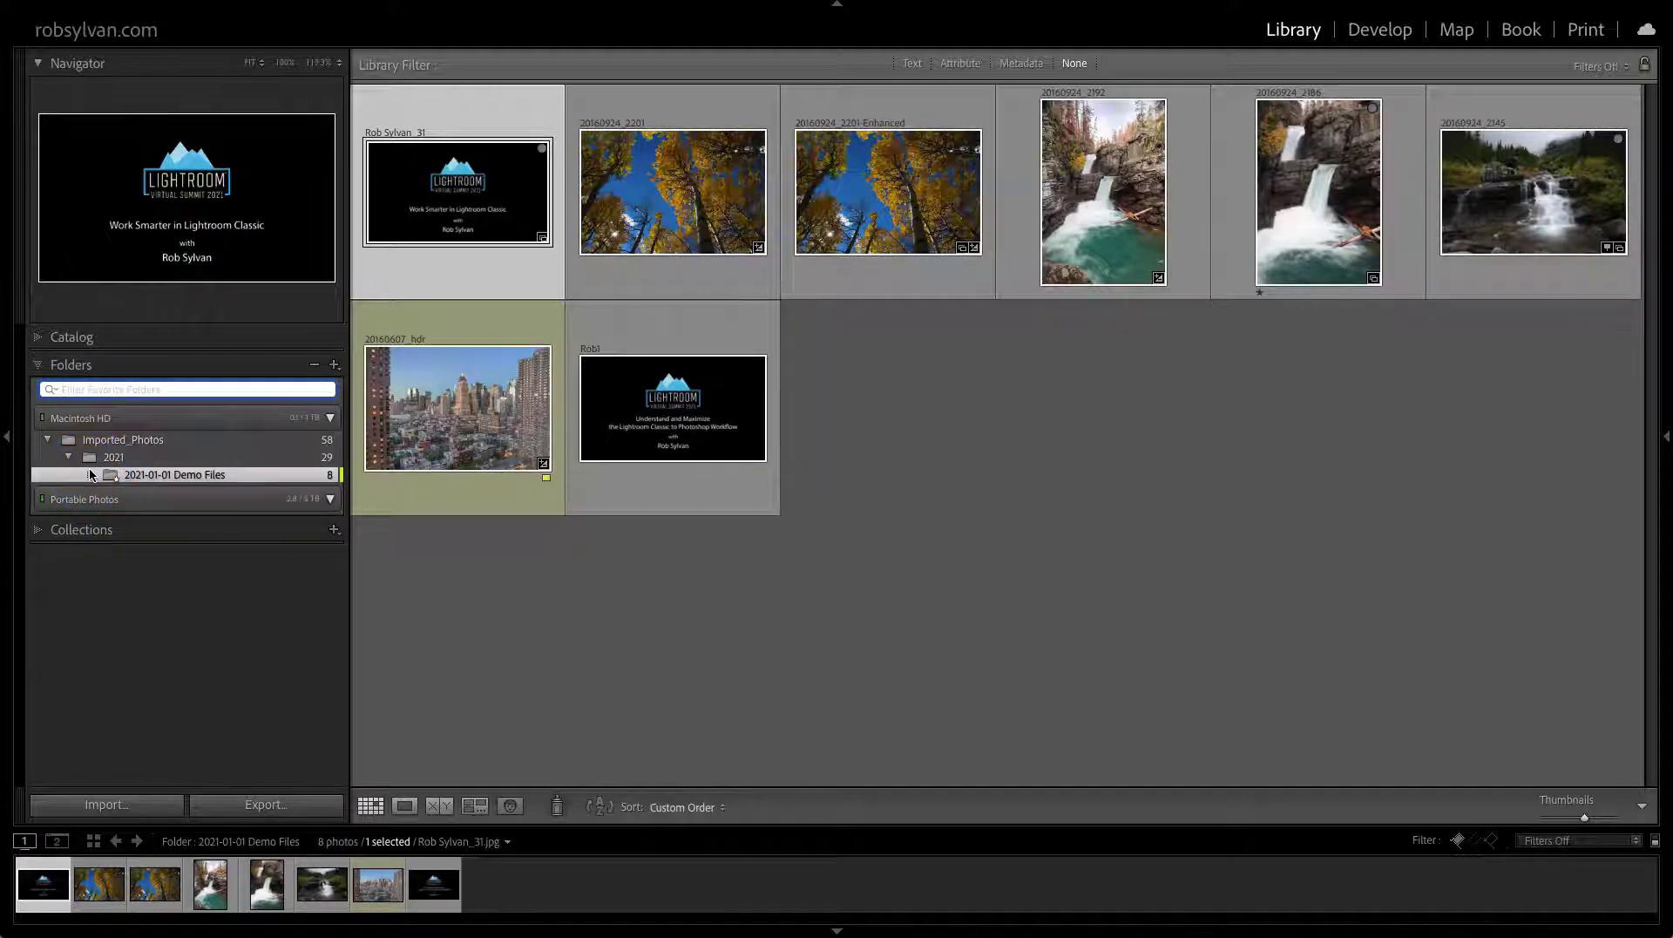
{"action": "left_click", "coordinate": [100, 475]}
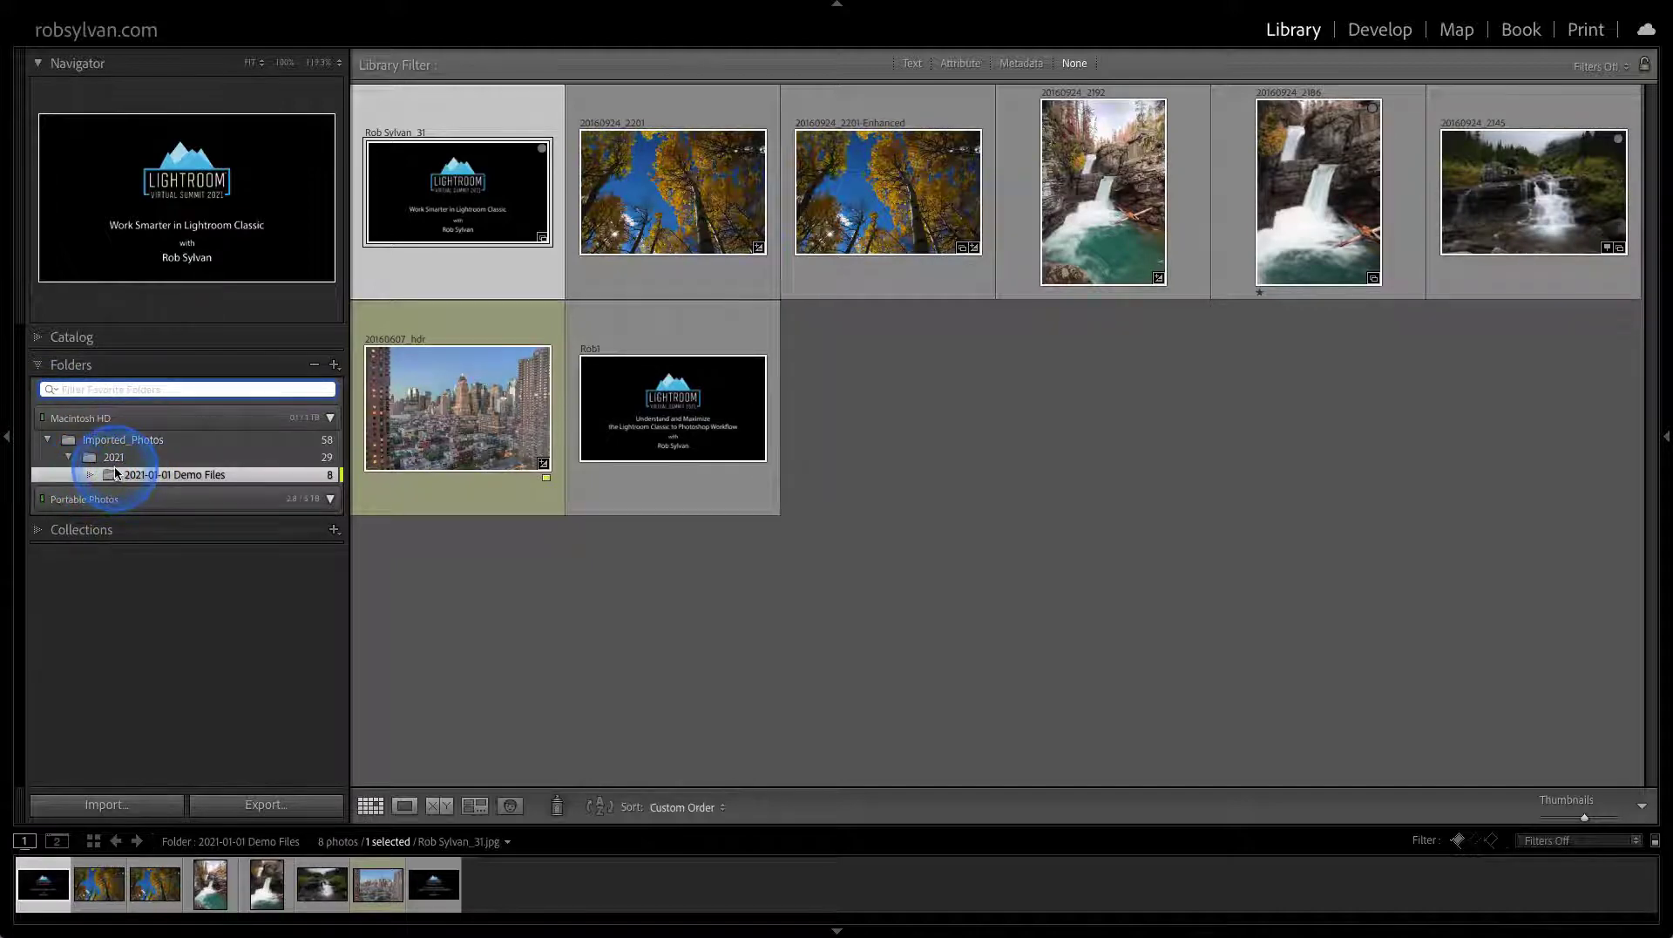
{"action": "left_click", "coordinate": [150, 471]}
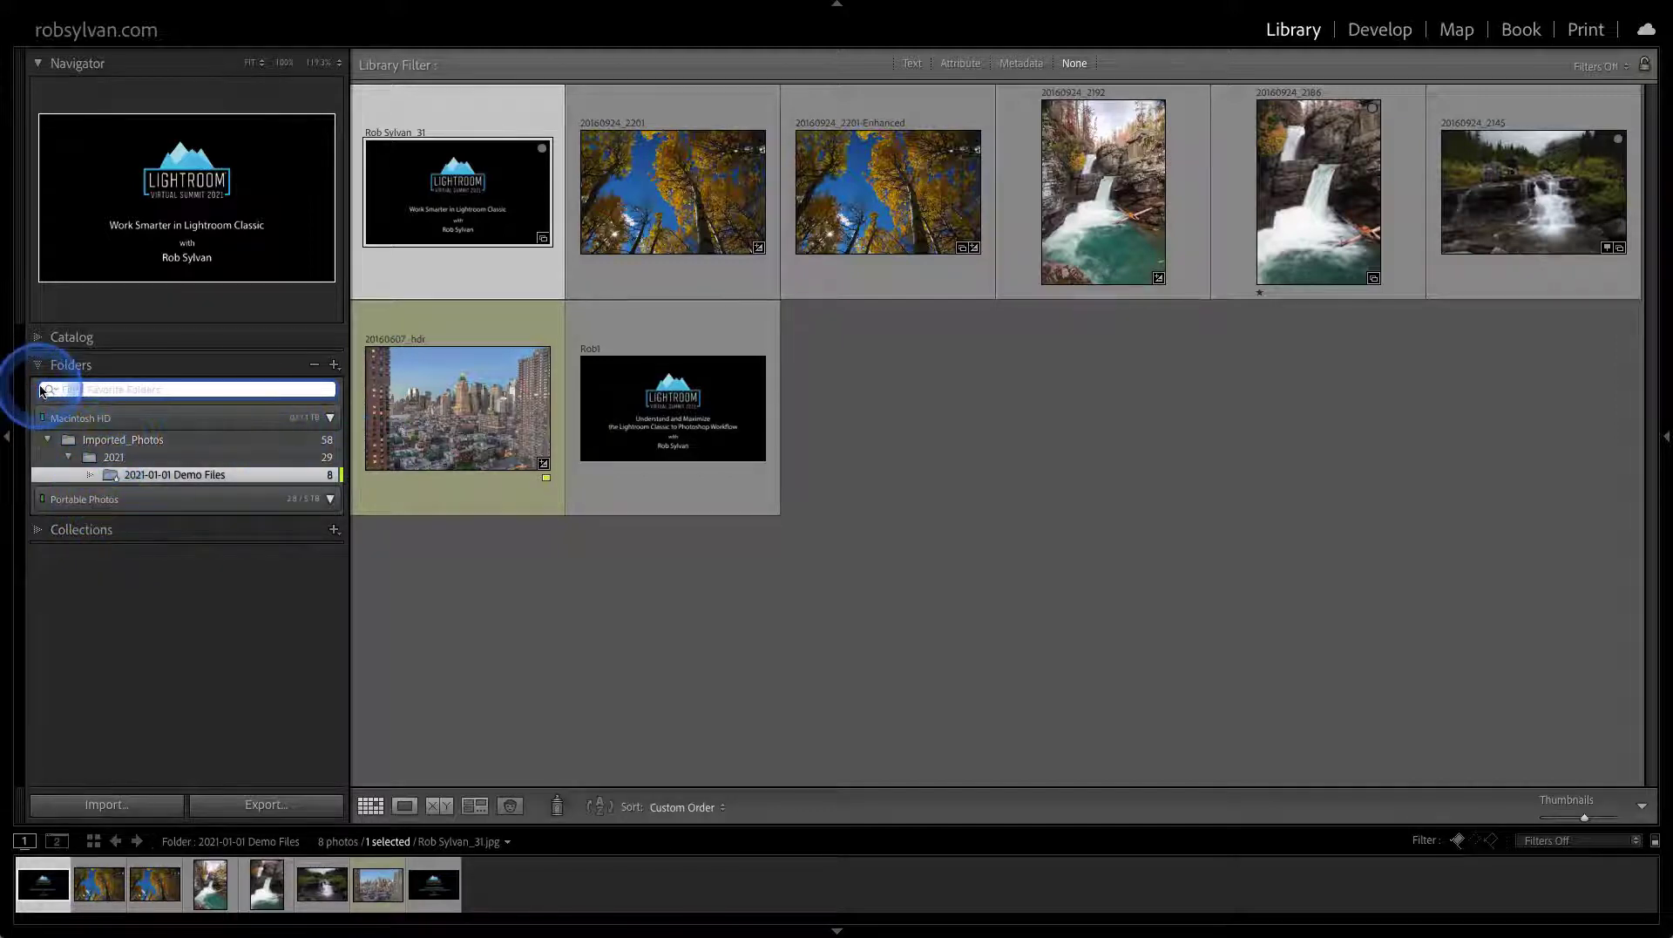
{"action": "left_click", "coordinate": [50, 388]}
{"action": "left_click", "coordinate": [61, 410]}
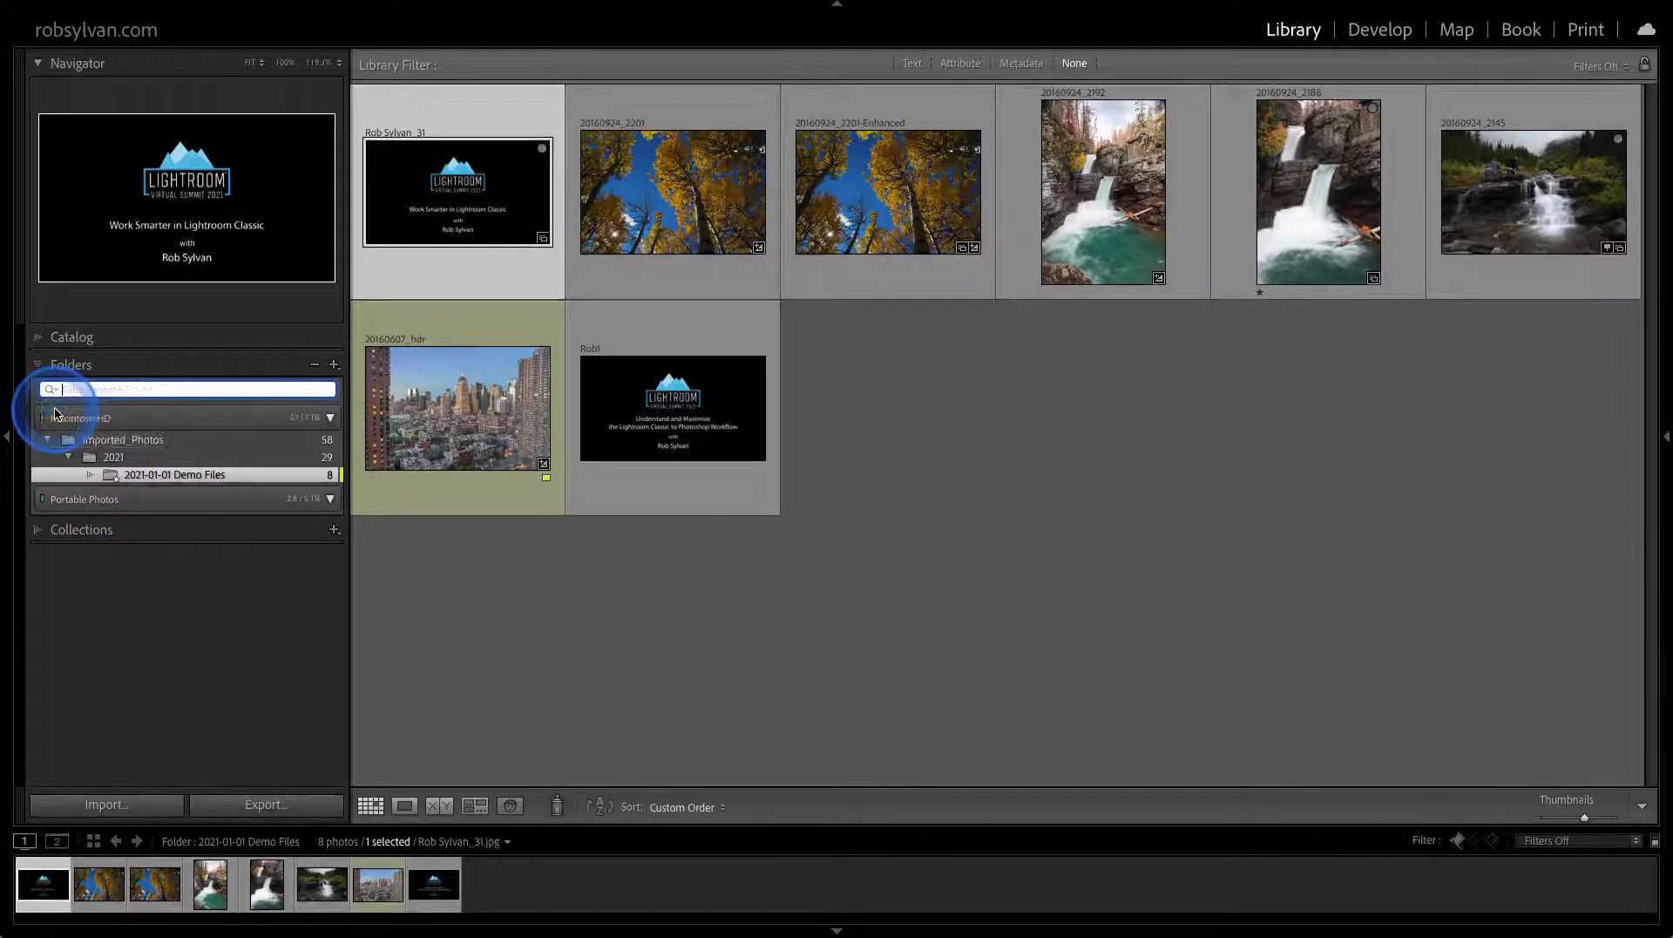
{"action": "mouse_move", "coordinate": [179, 476]}
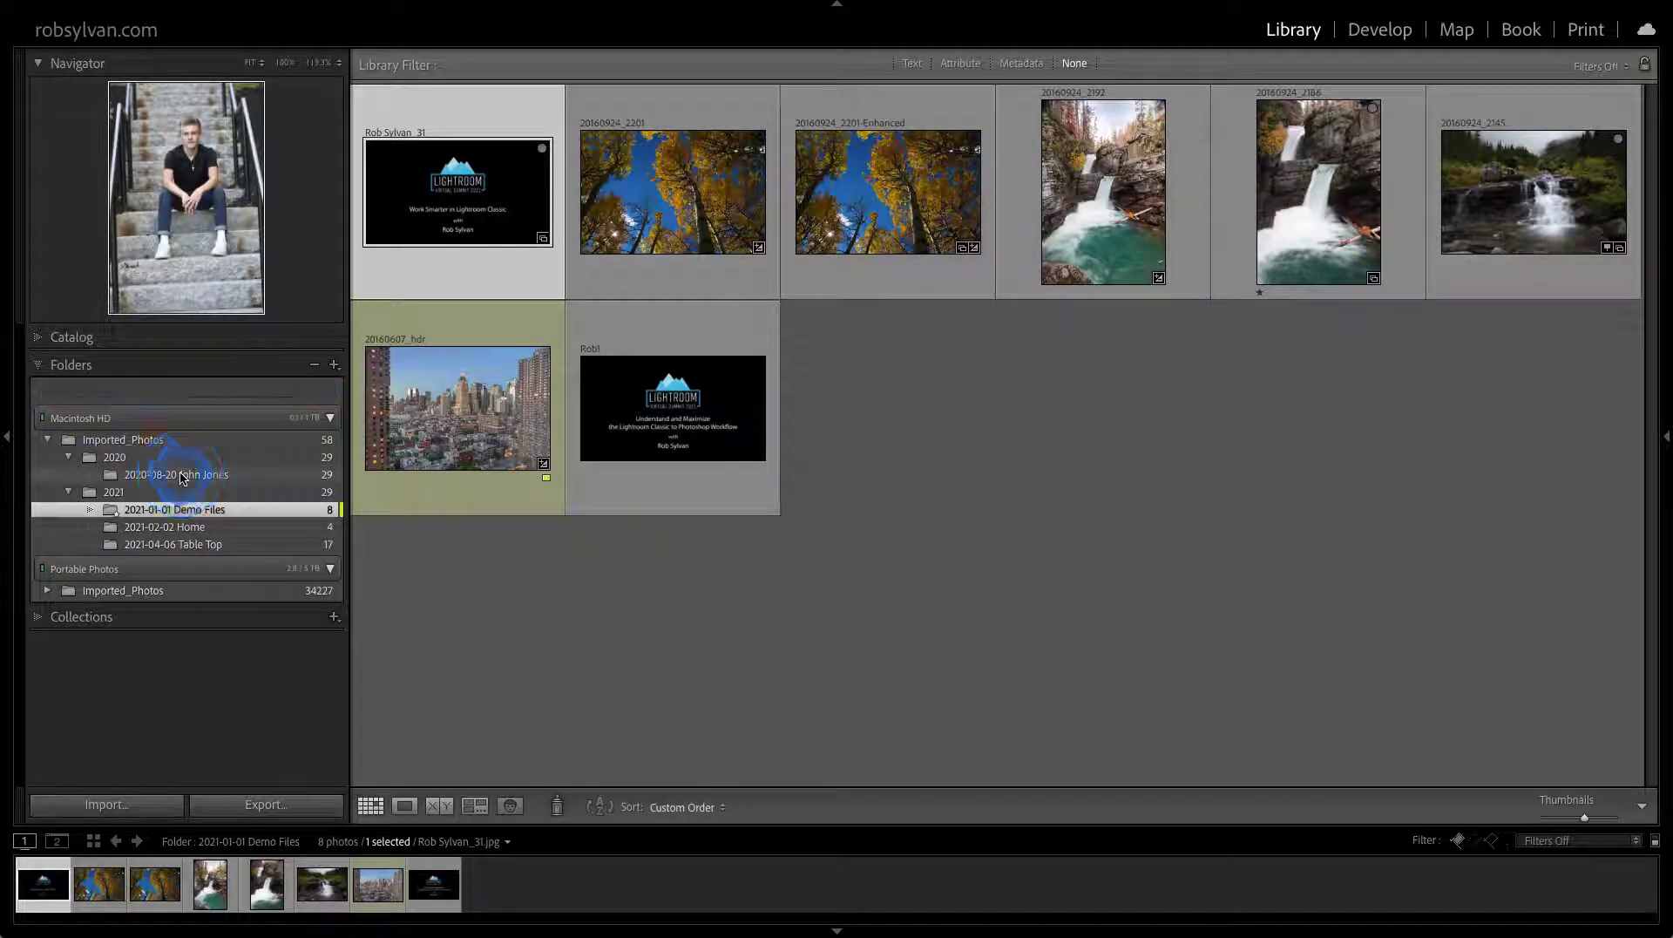
Create a 2020-08-20 client collection from the portrait folder inside the Sessions set, then open it
{"action": "left_click", "coordinate": [180, 477]}
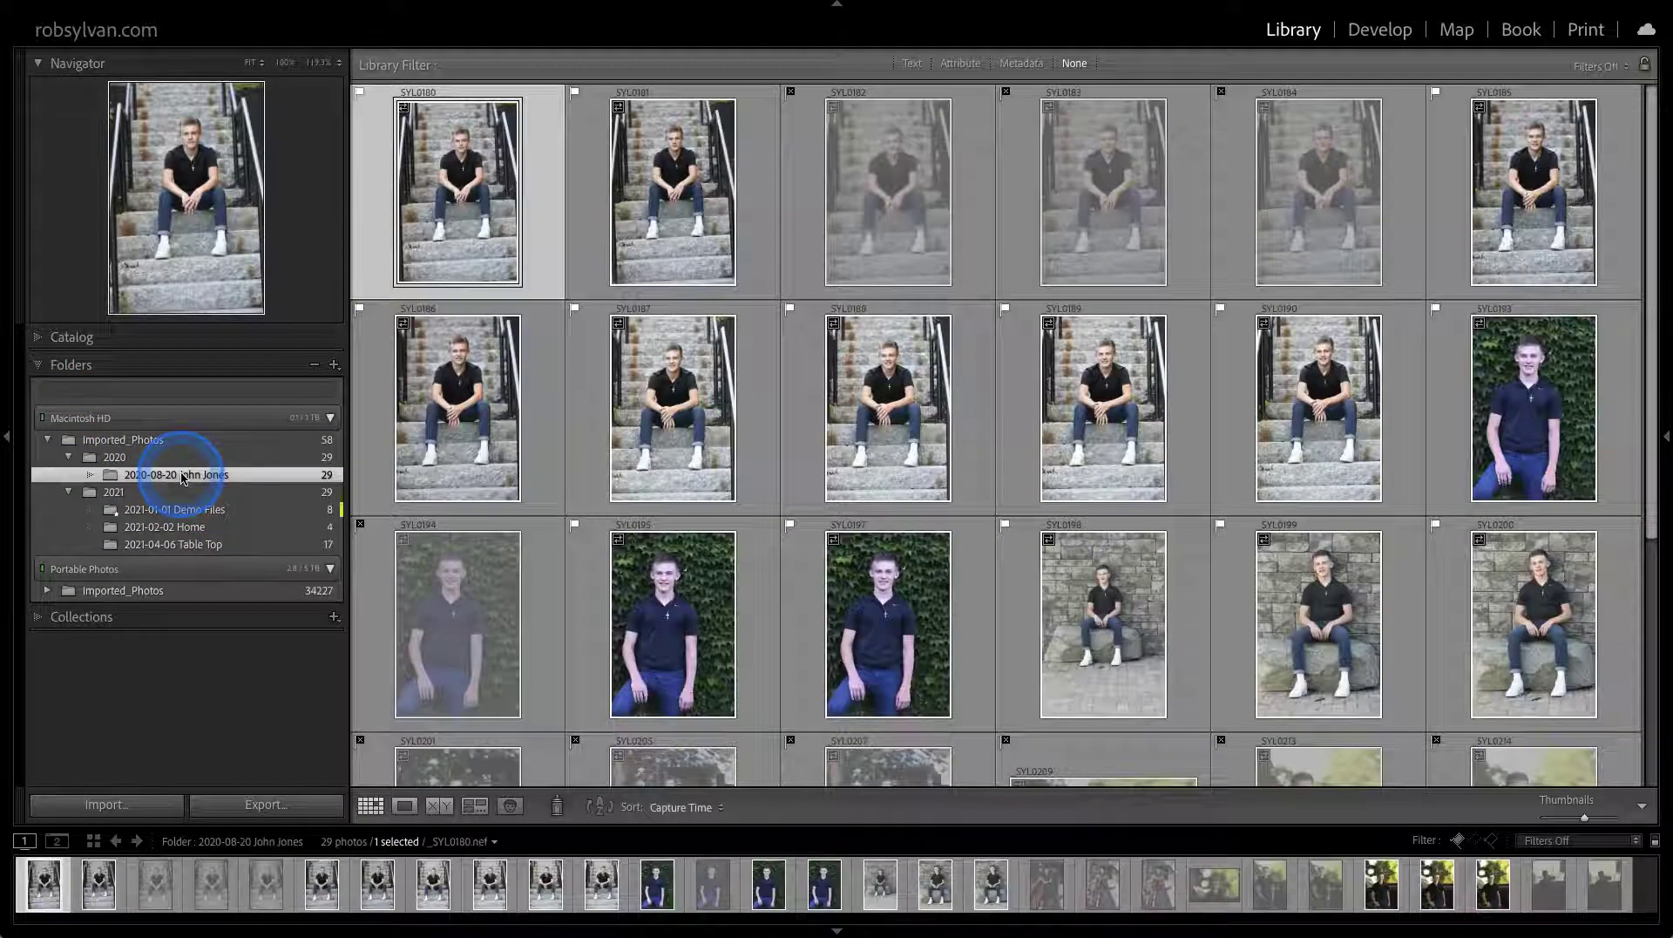
{"action": "right_click", "coordinate": [182, 478]}
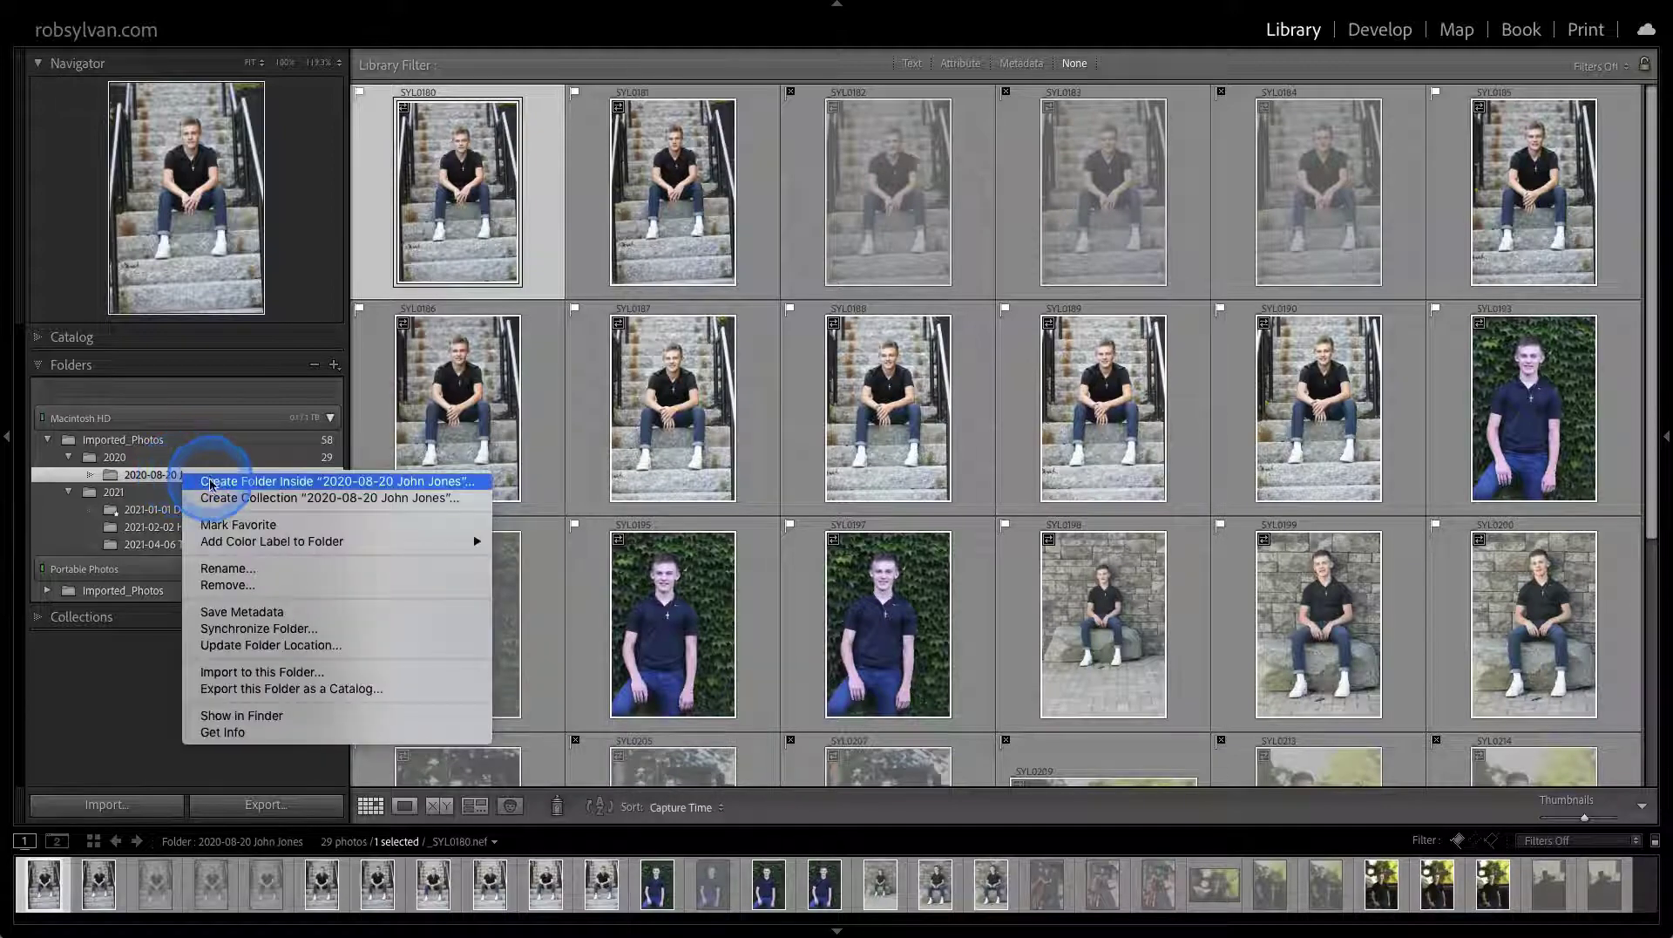
{"action": "left_click", "coordinate": [213, 499]}
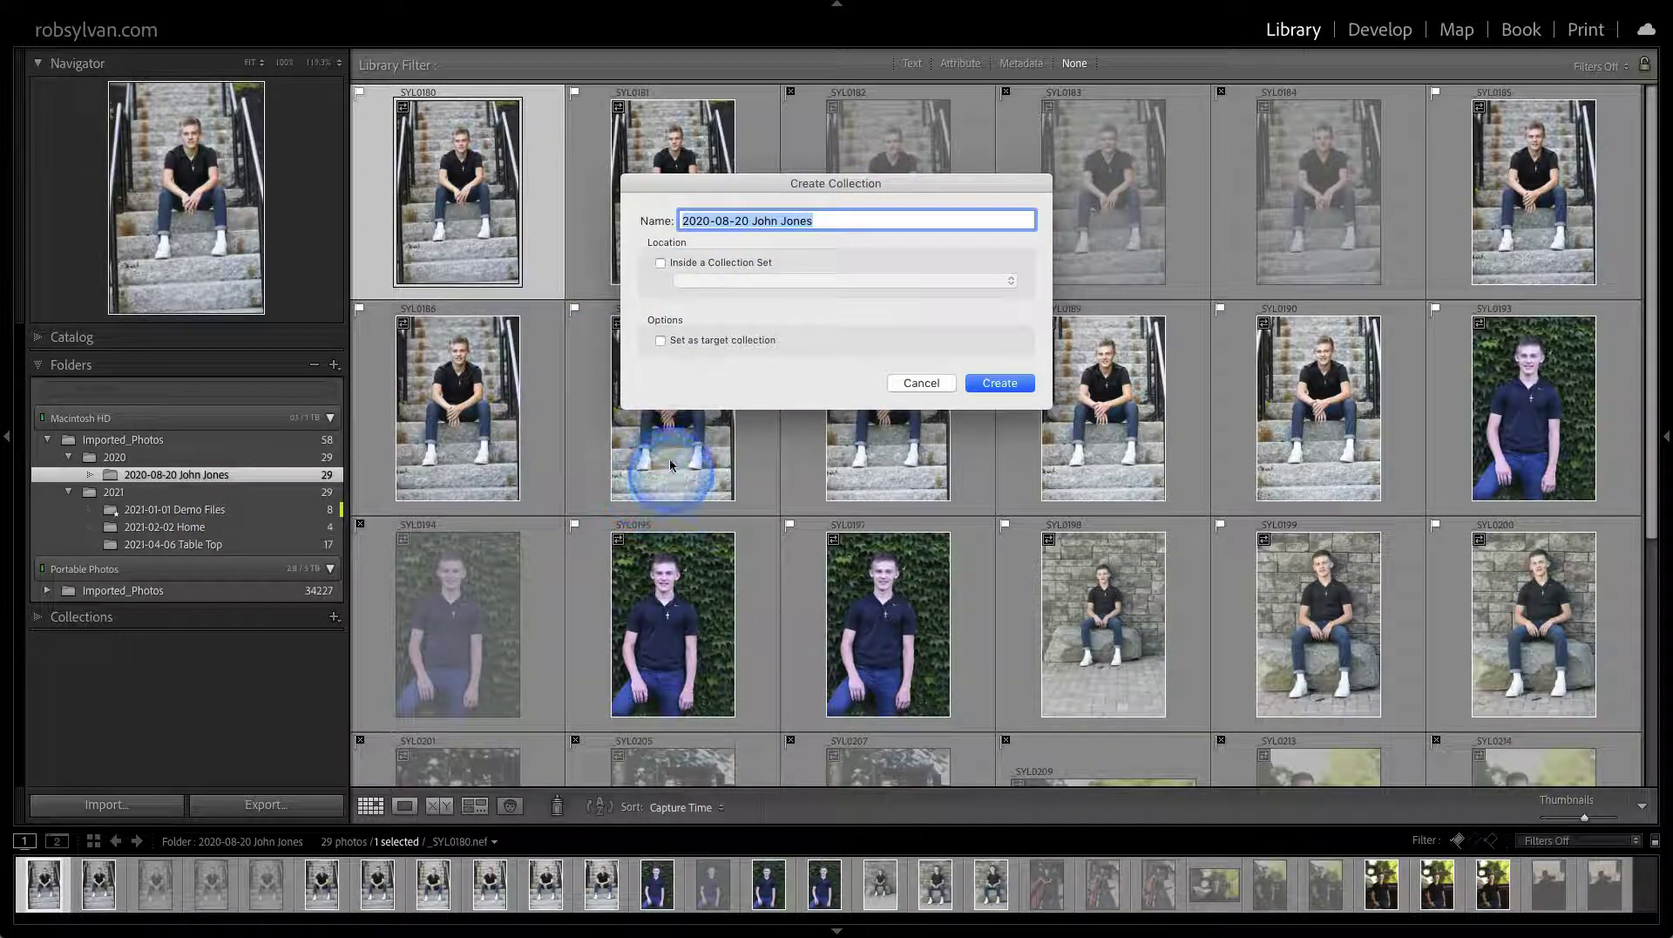
{"action": "left_click", "coordinate": [660, 263]}
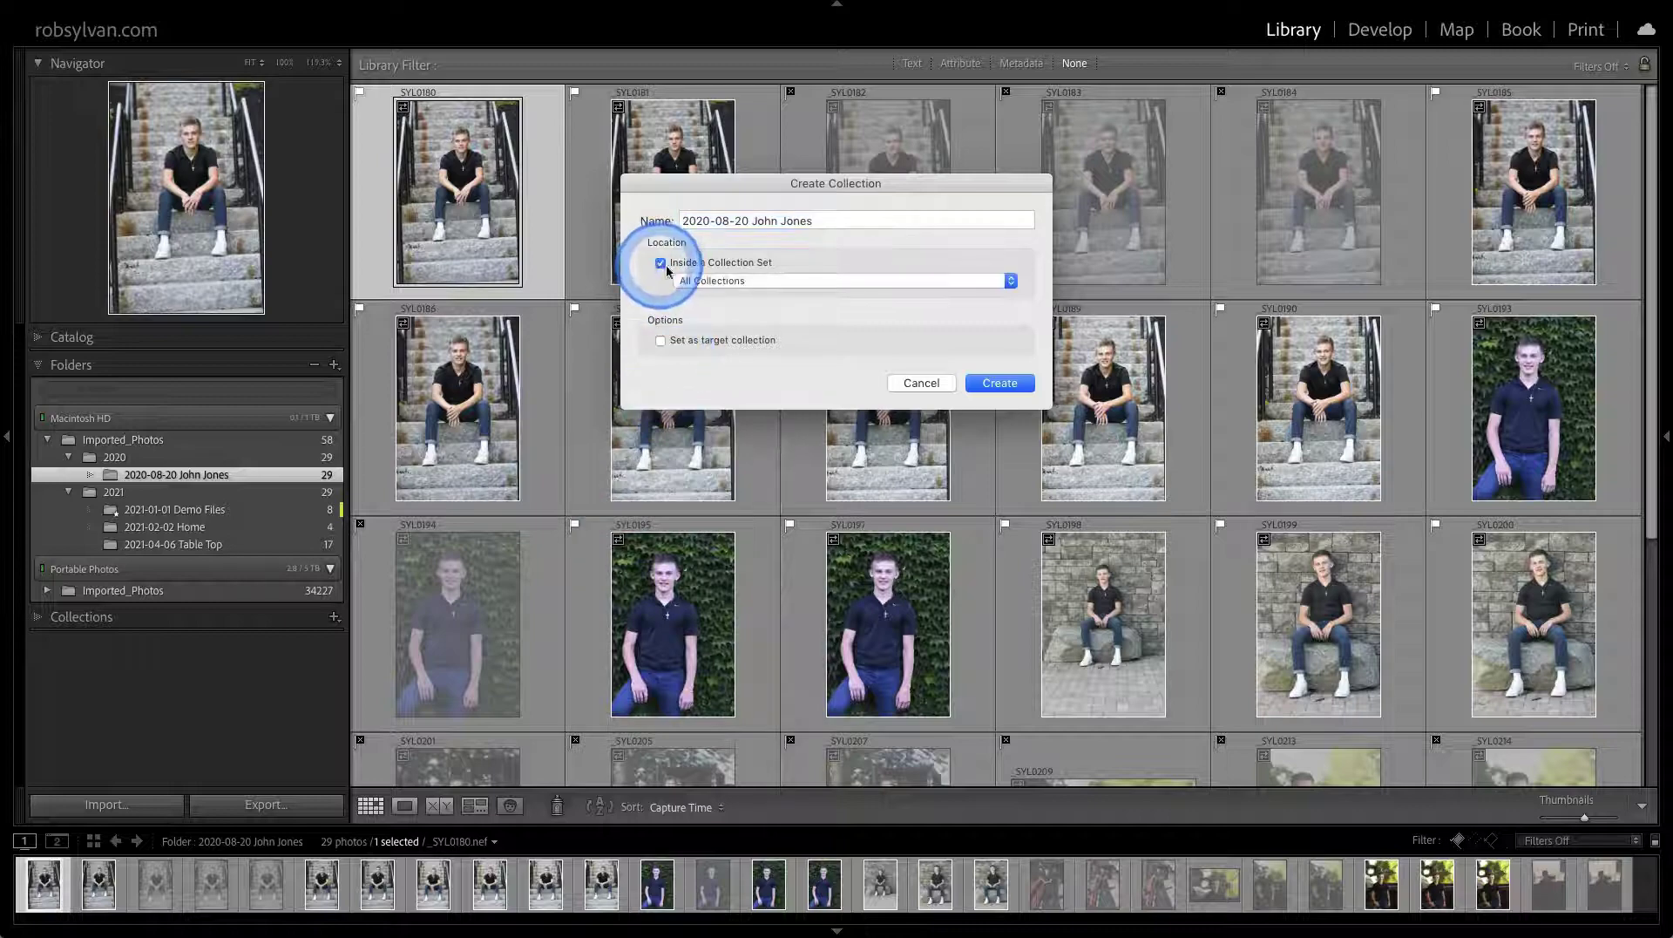
{"action": "left_click", "coordinate": [698, 279]}
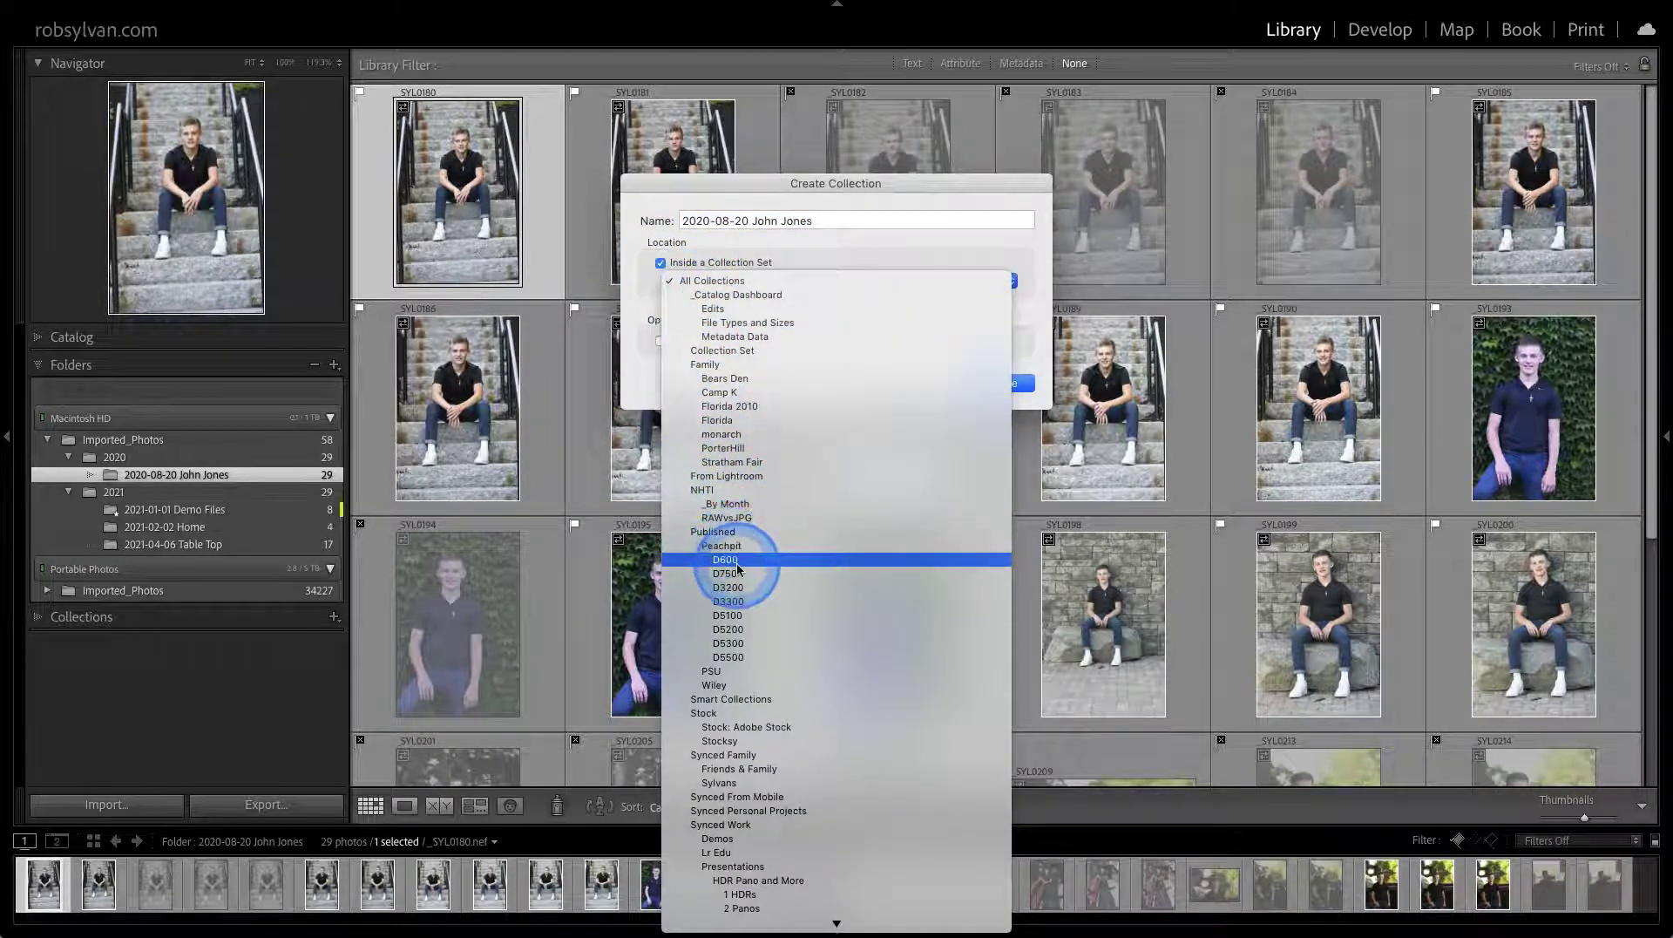
{"action": "scroll", "coordinate": [732, 706], "scroll_direction": "down", "scroll_amount": 5}
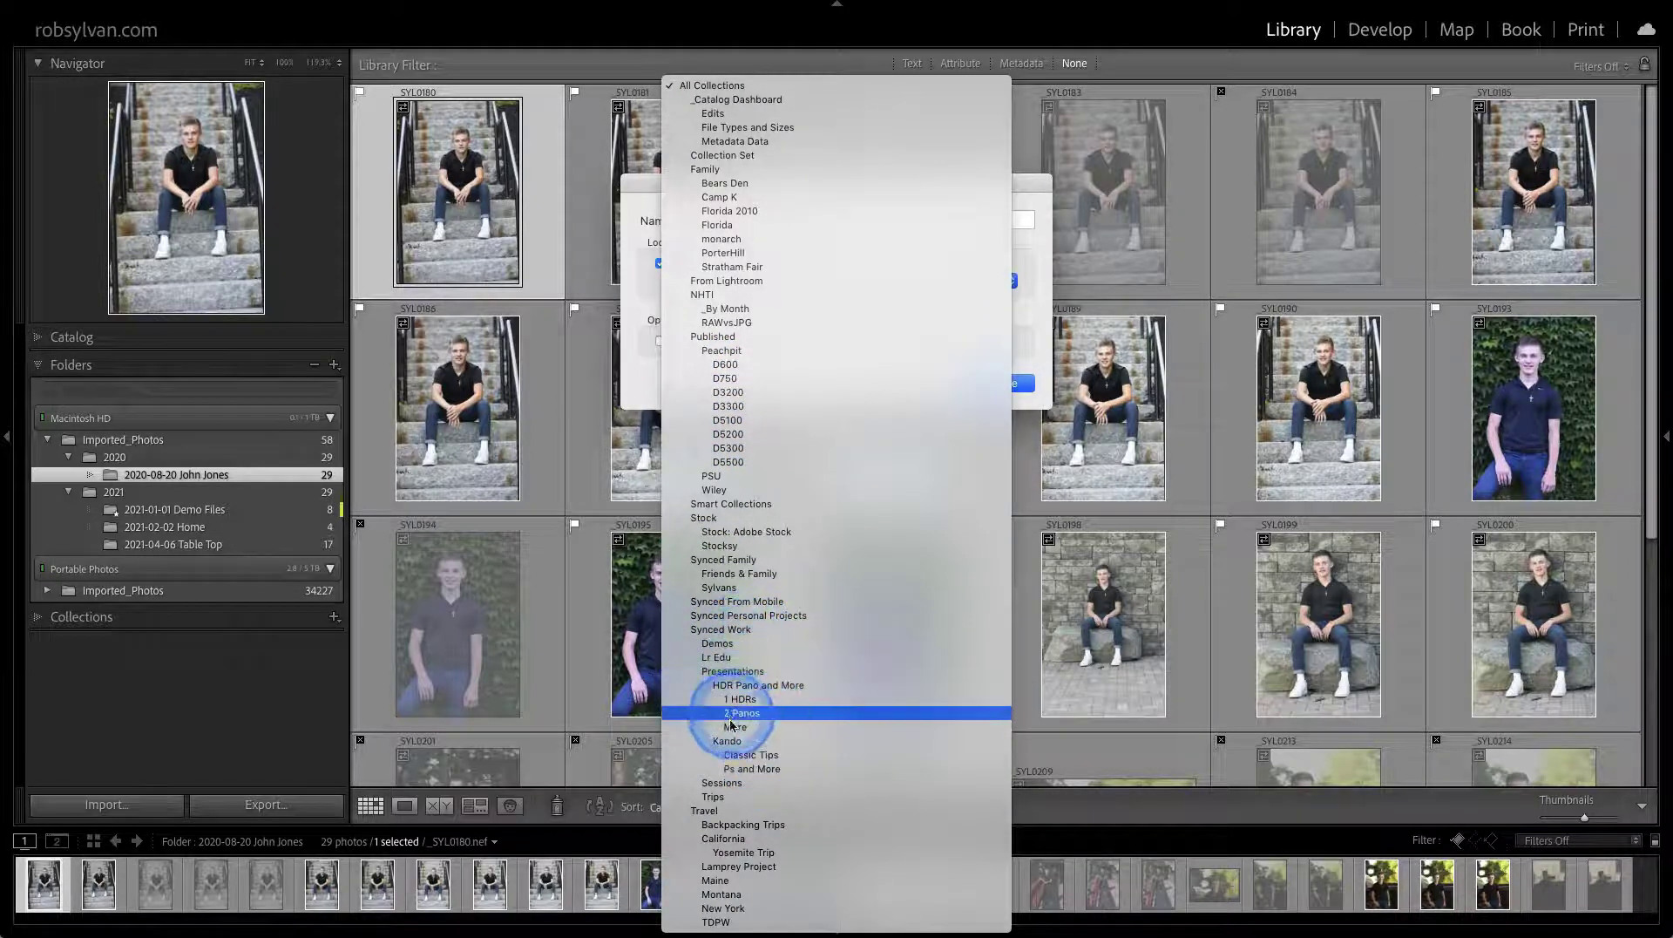
{"action": "left_click", "coordinate": [721, 782]}
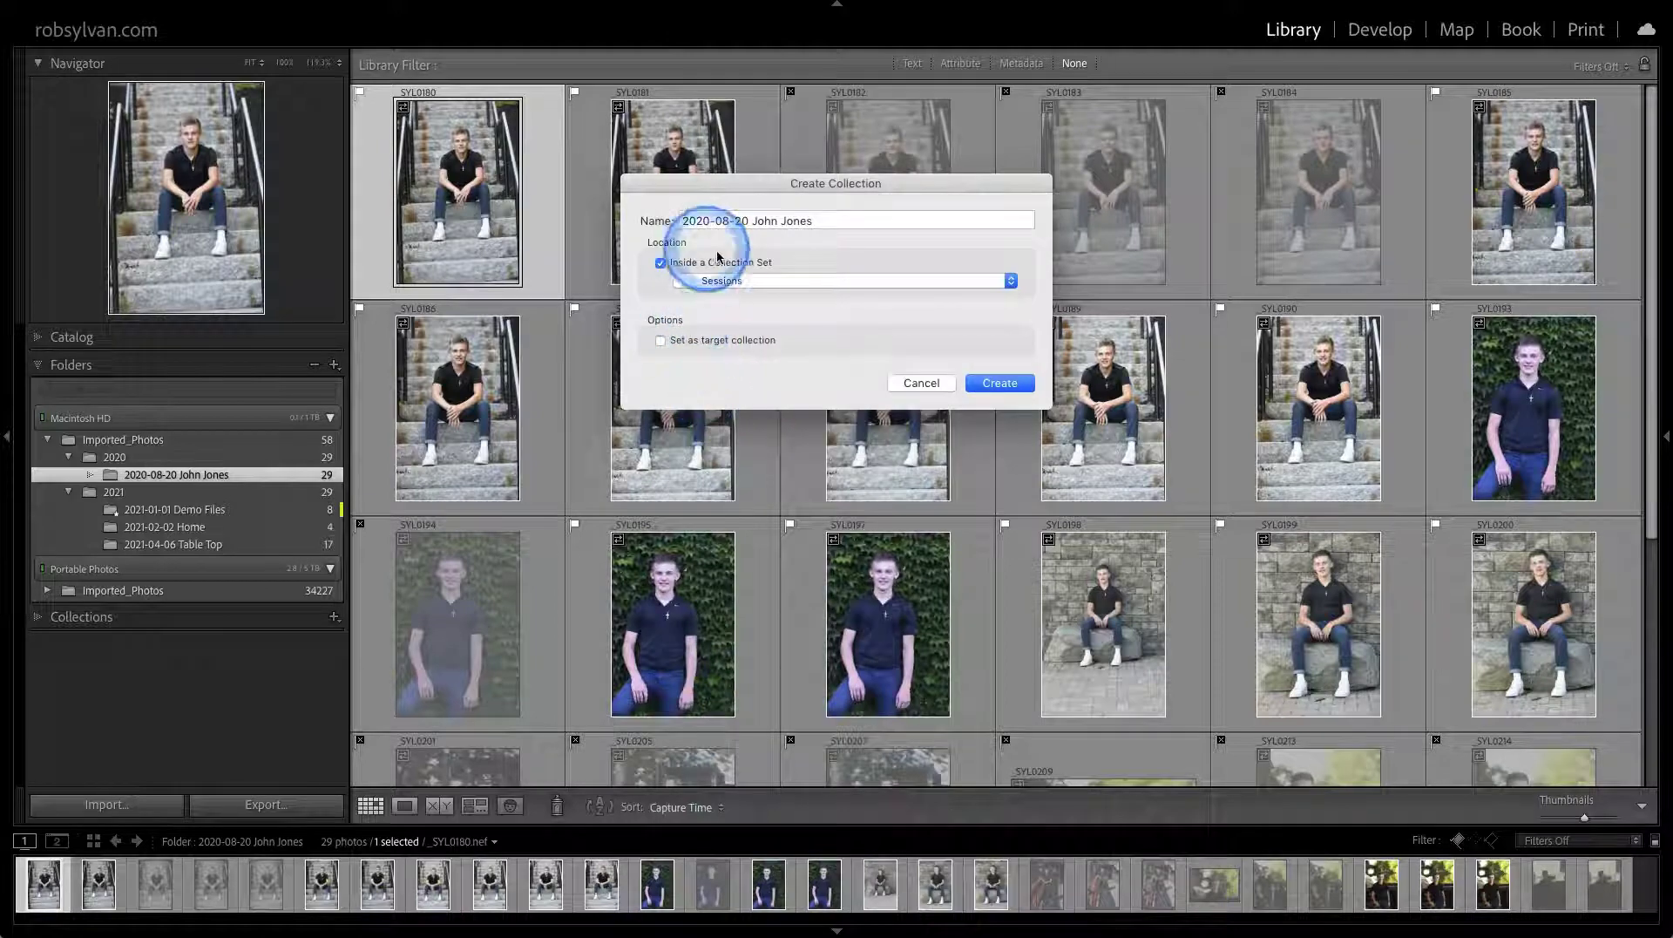
{"action": "left_click", "coordinate": [1002, 384]}
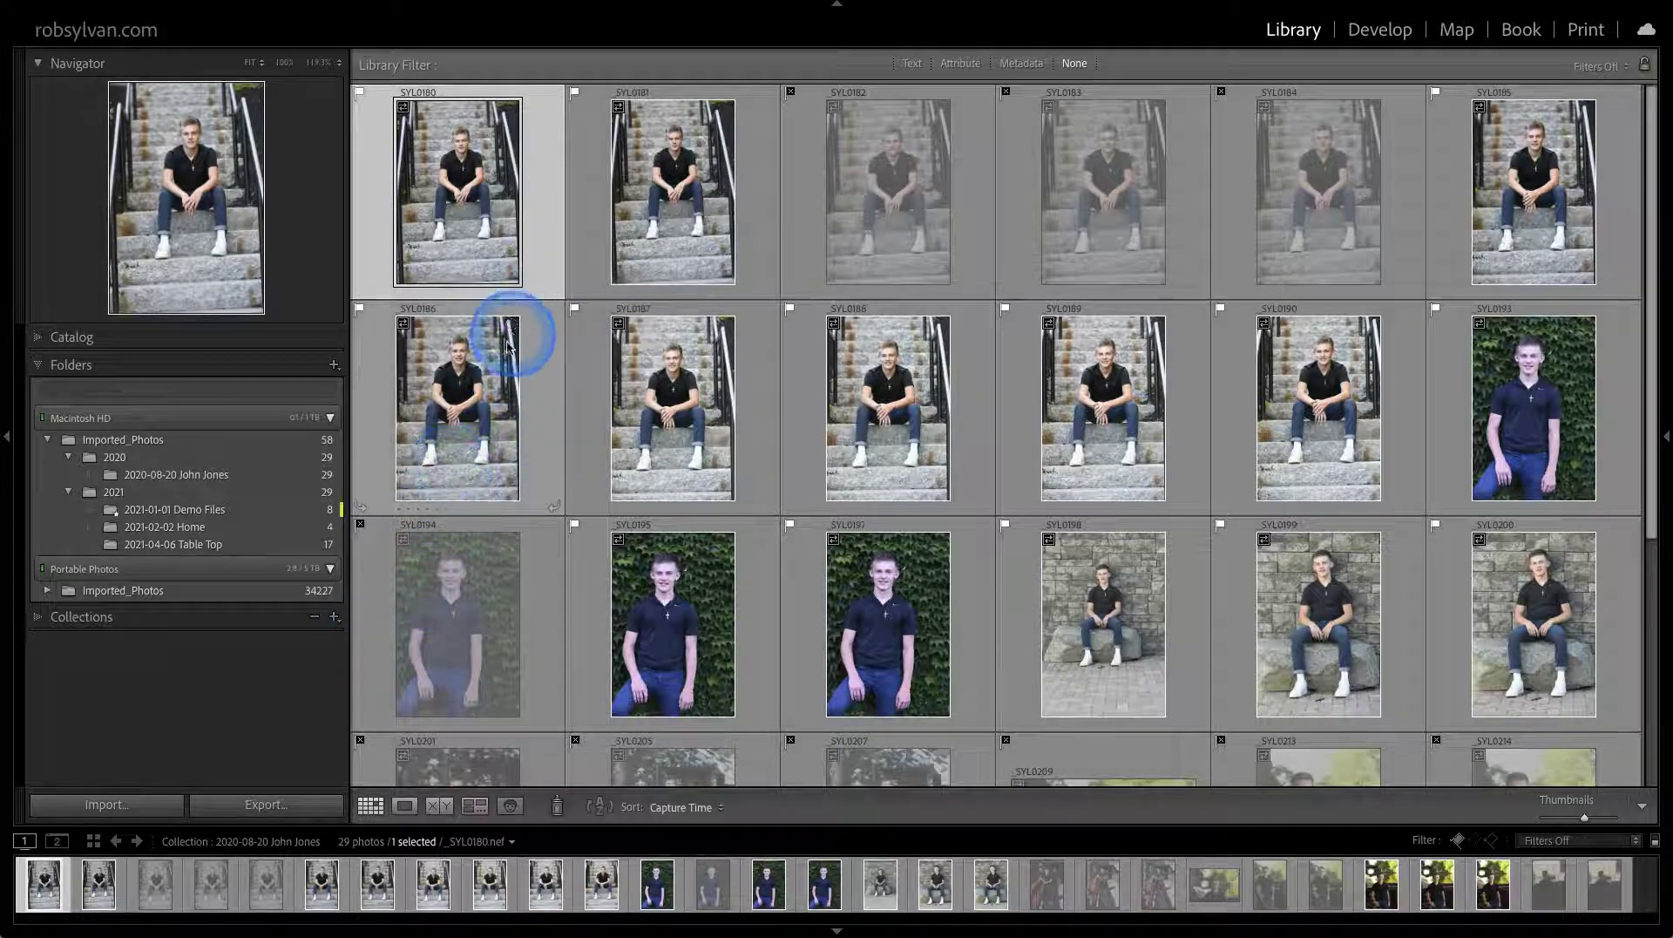
{"action": "left_click", "coordinate": [140, 619]}
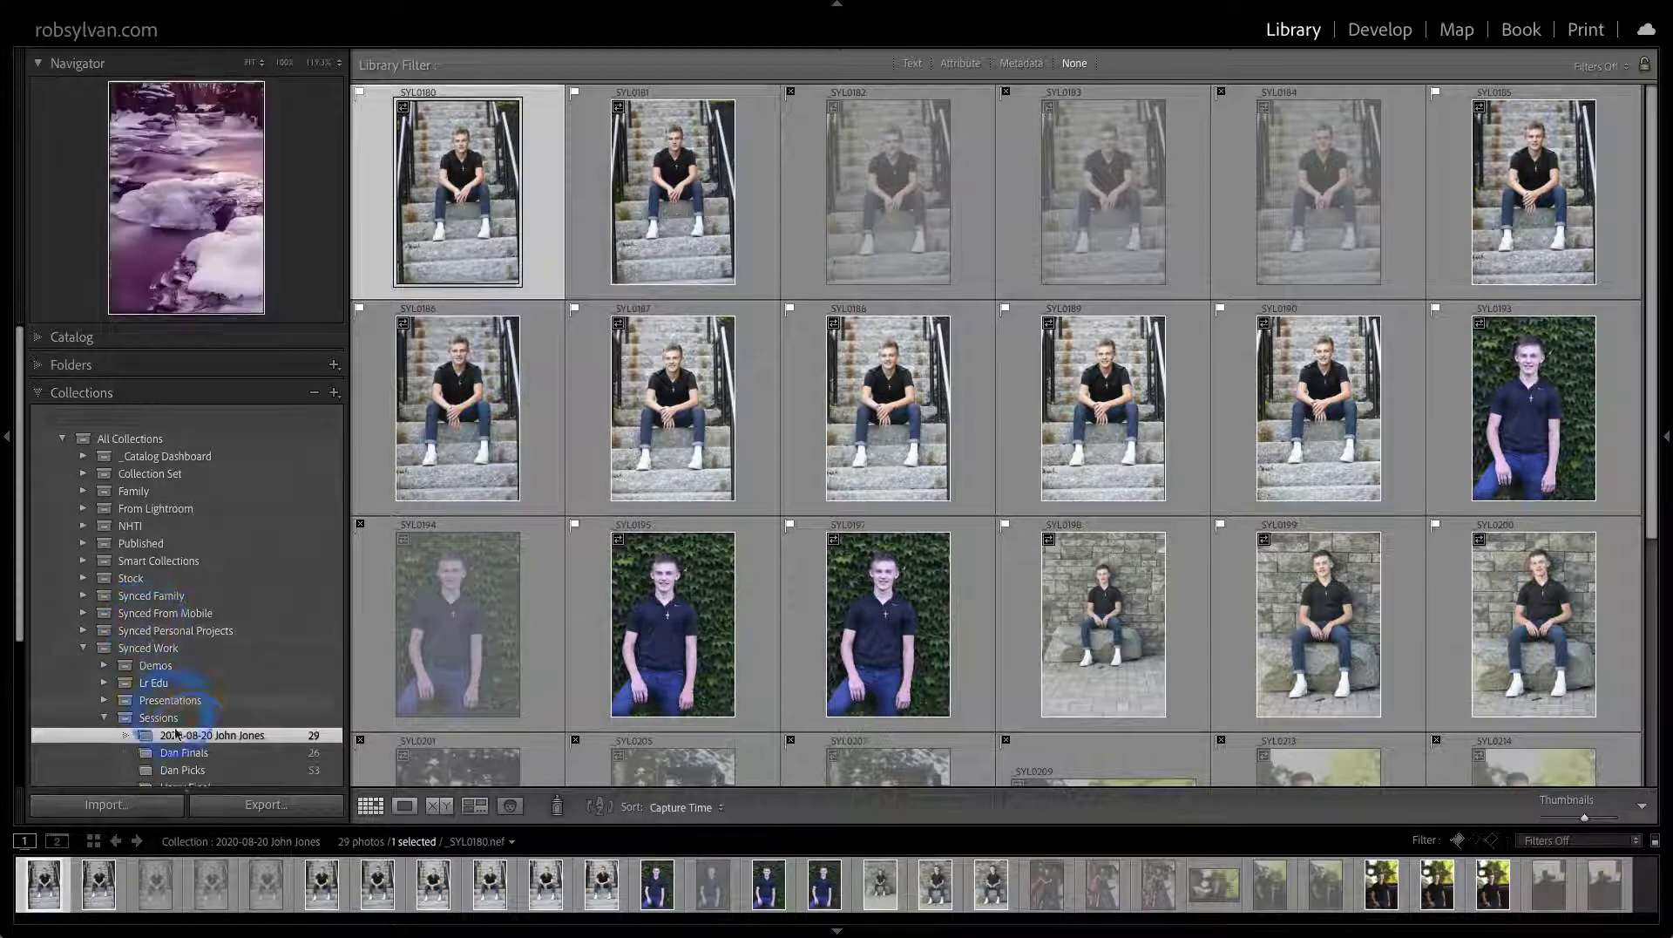
{"action": "left_click", "coordinate": [246, 738]}
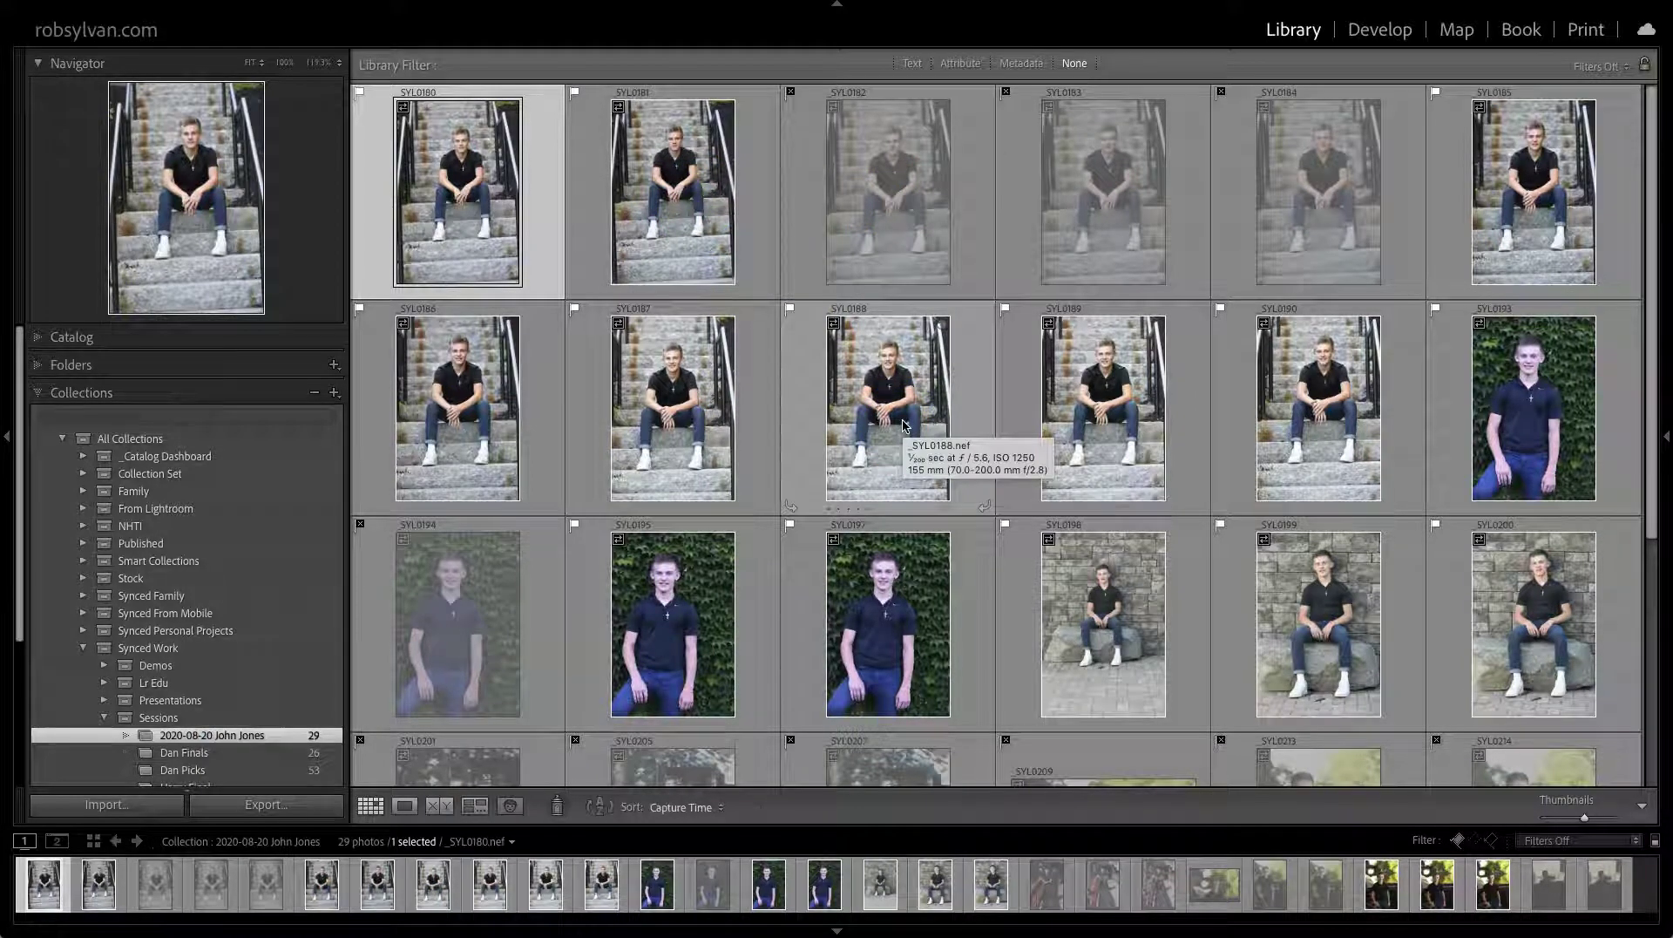
Filter to Rejected Photos Only, select and delete all 12 from the collection, then turn filters off
{"action": "left_click", "coordinate": [962, 64]}
{"action": "left_click", "coordinate": [1099, 91]}
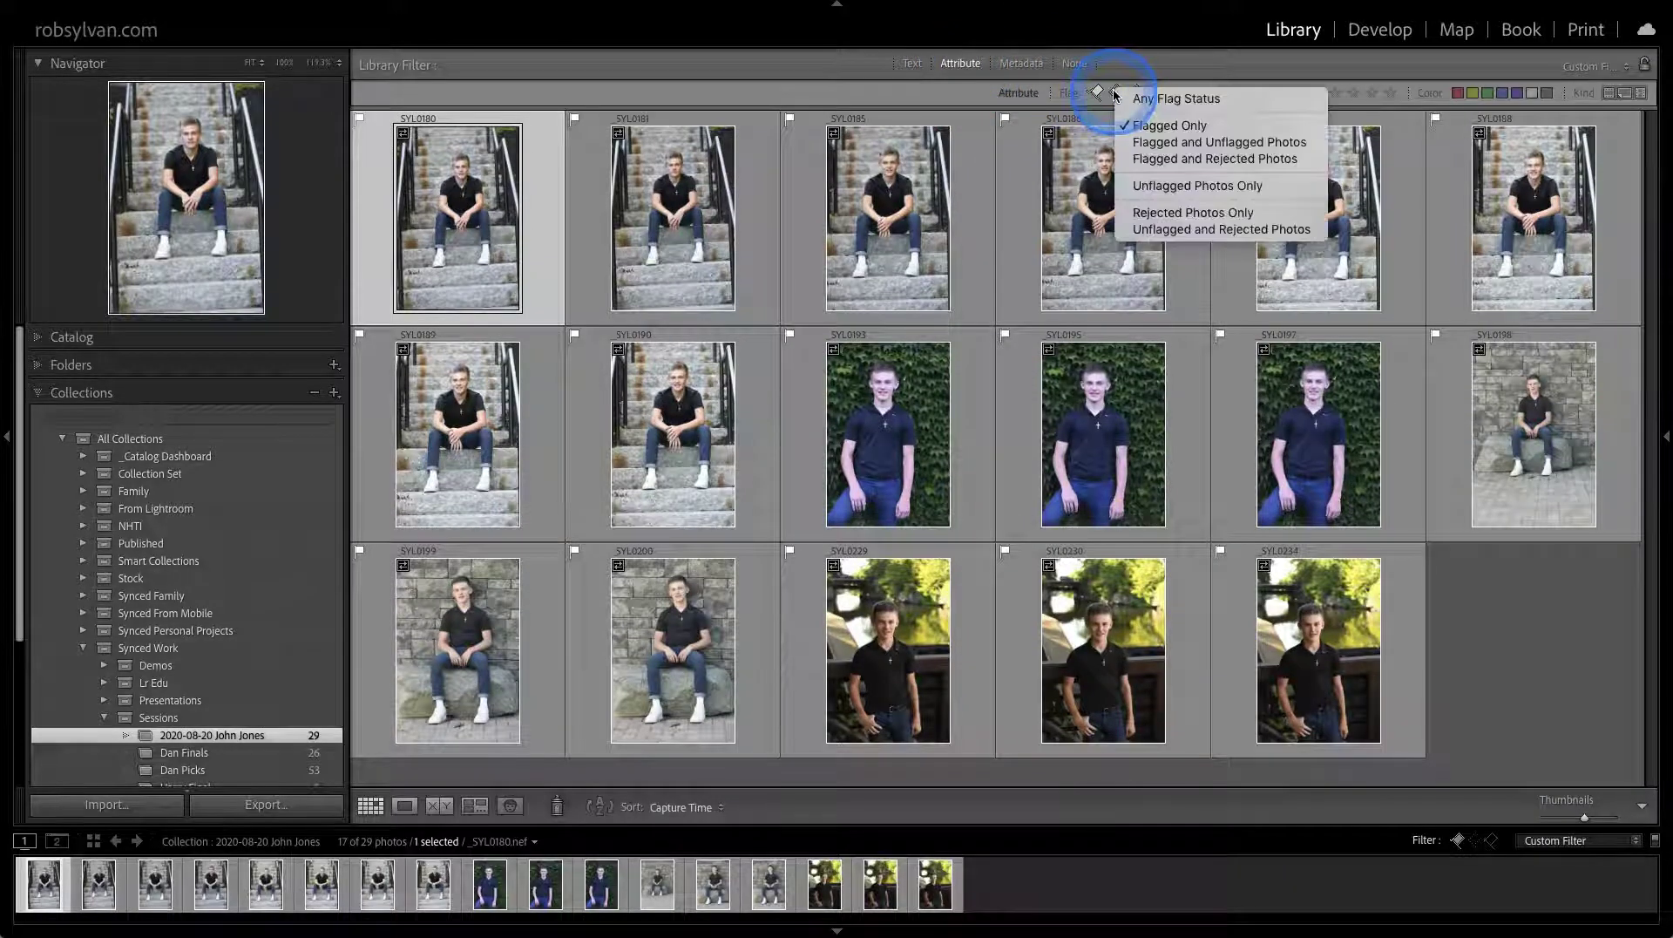
{"action": "left_click", "coordinate": [1142, 212]}
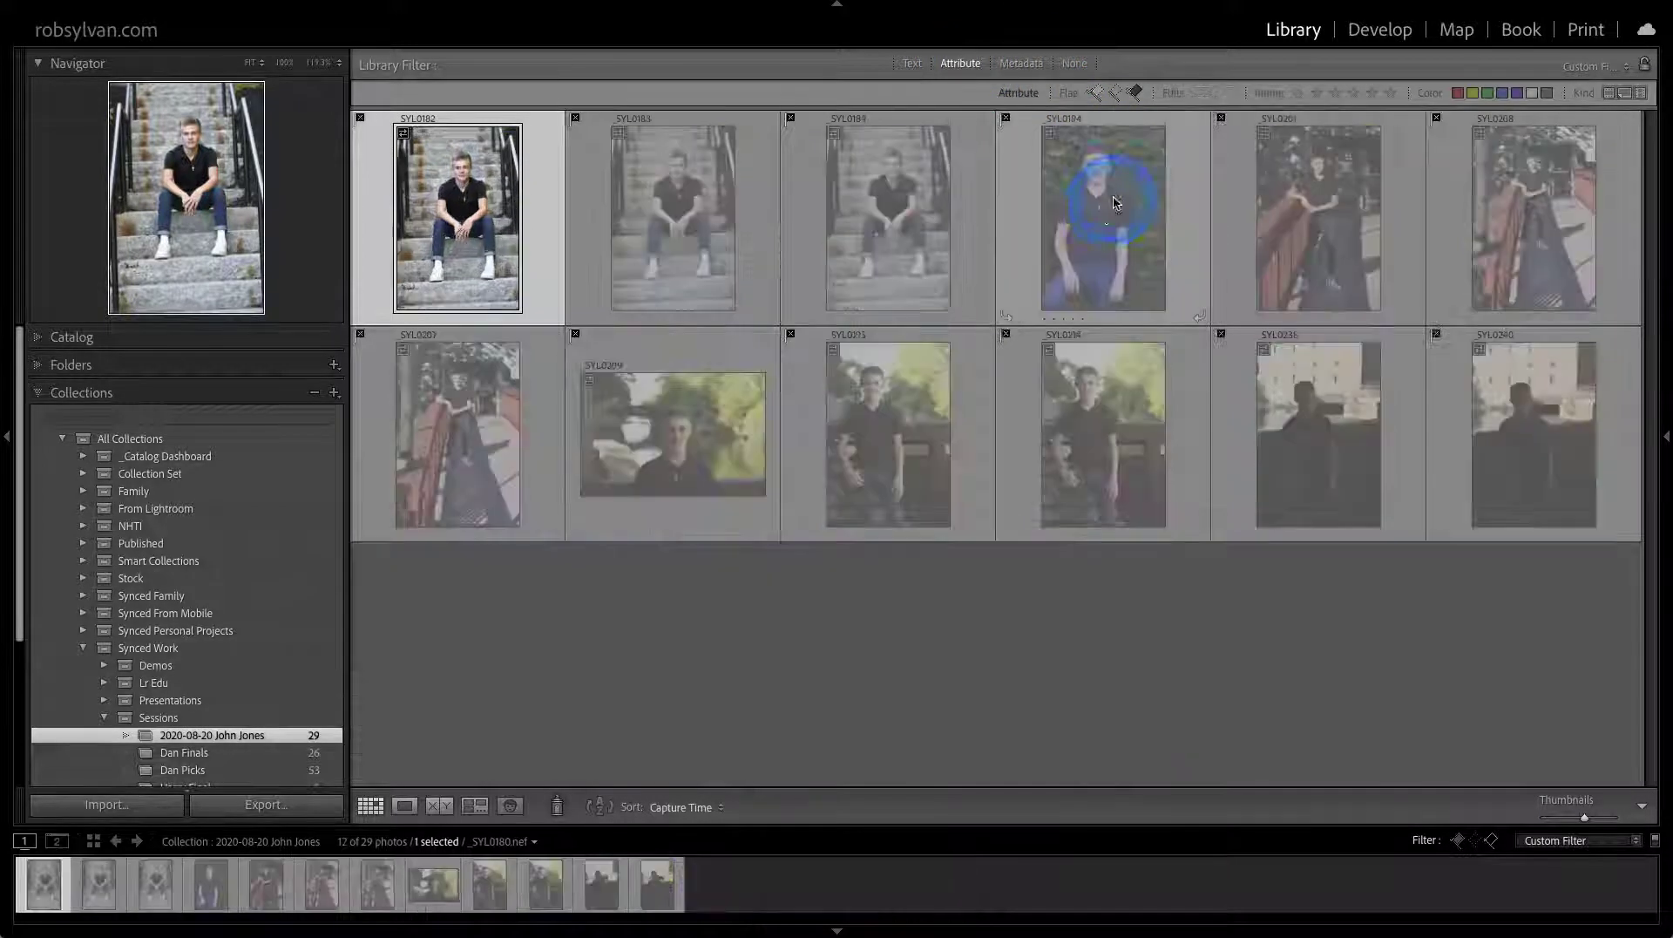
{"action": "key", "text": "ctrl+a"}
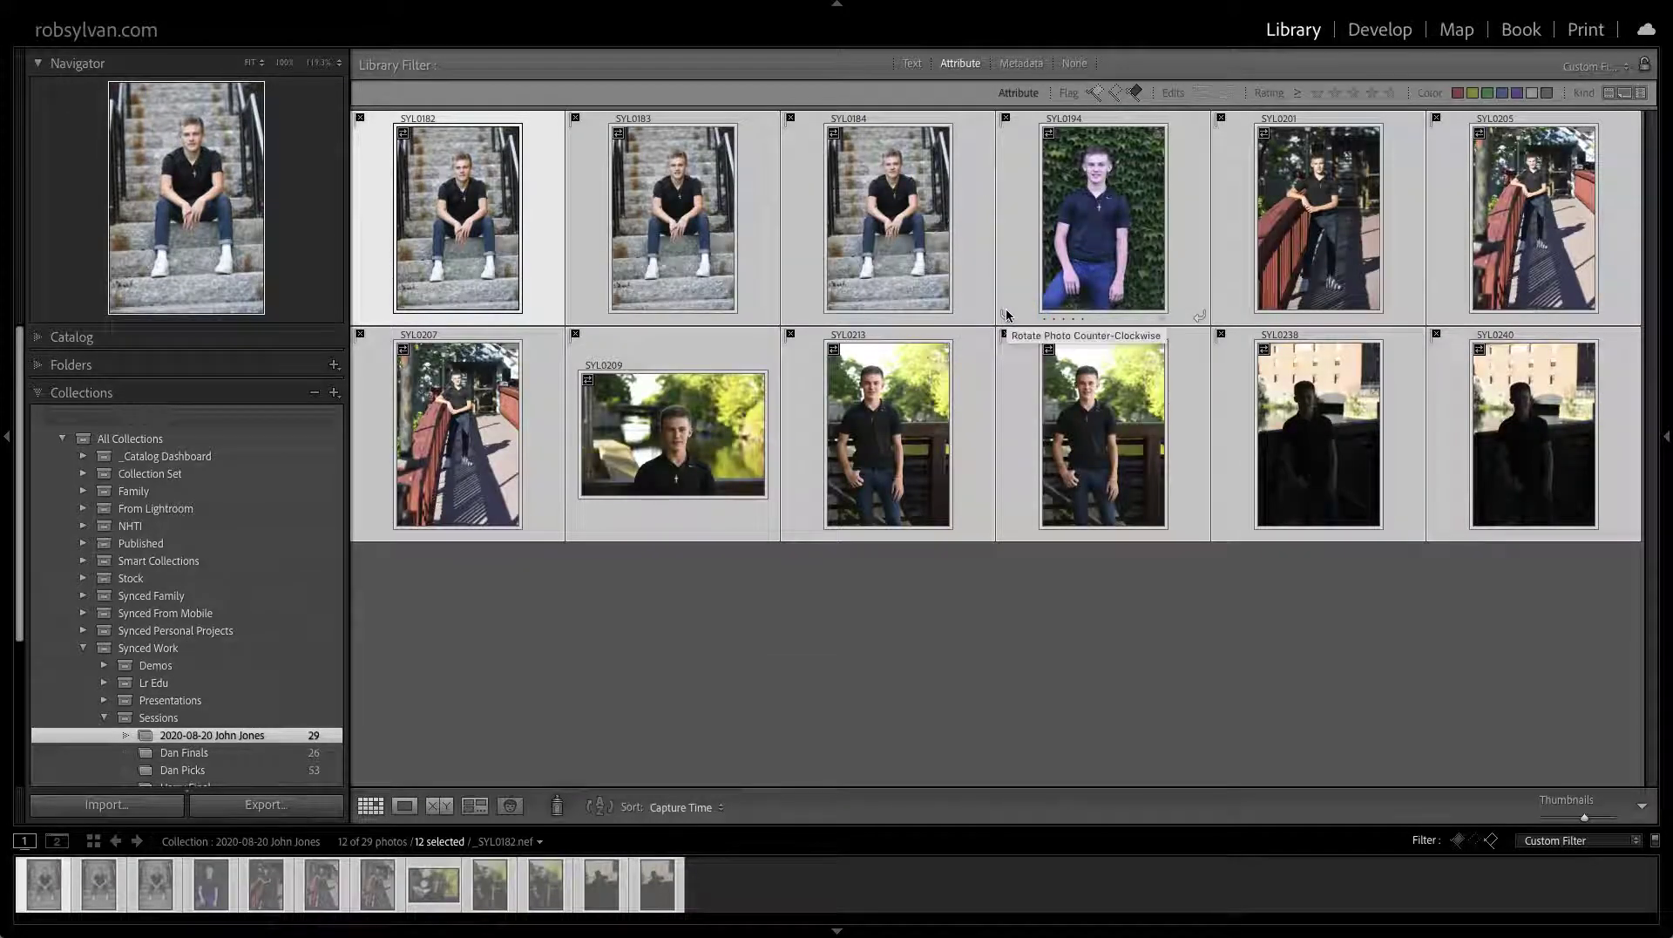
{"action": "key", "text": "Delete"}
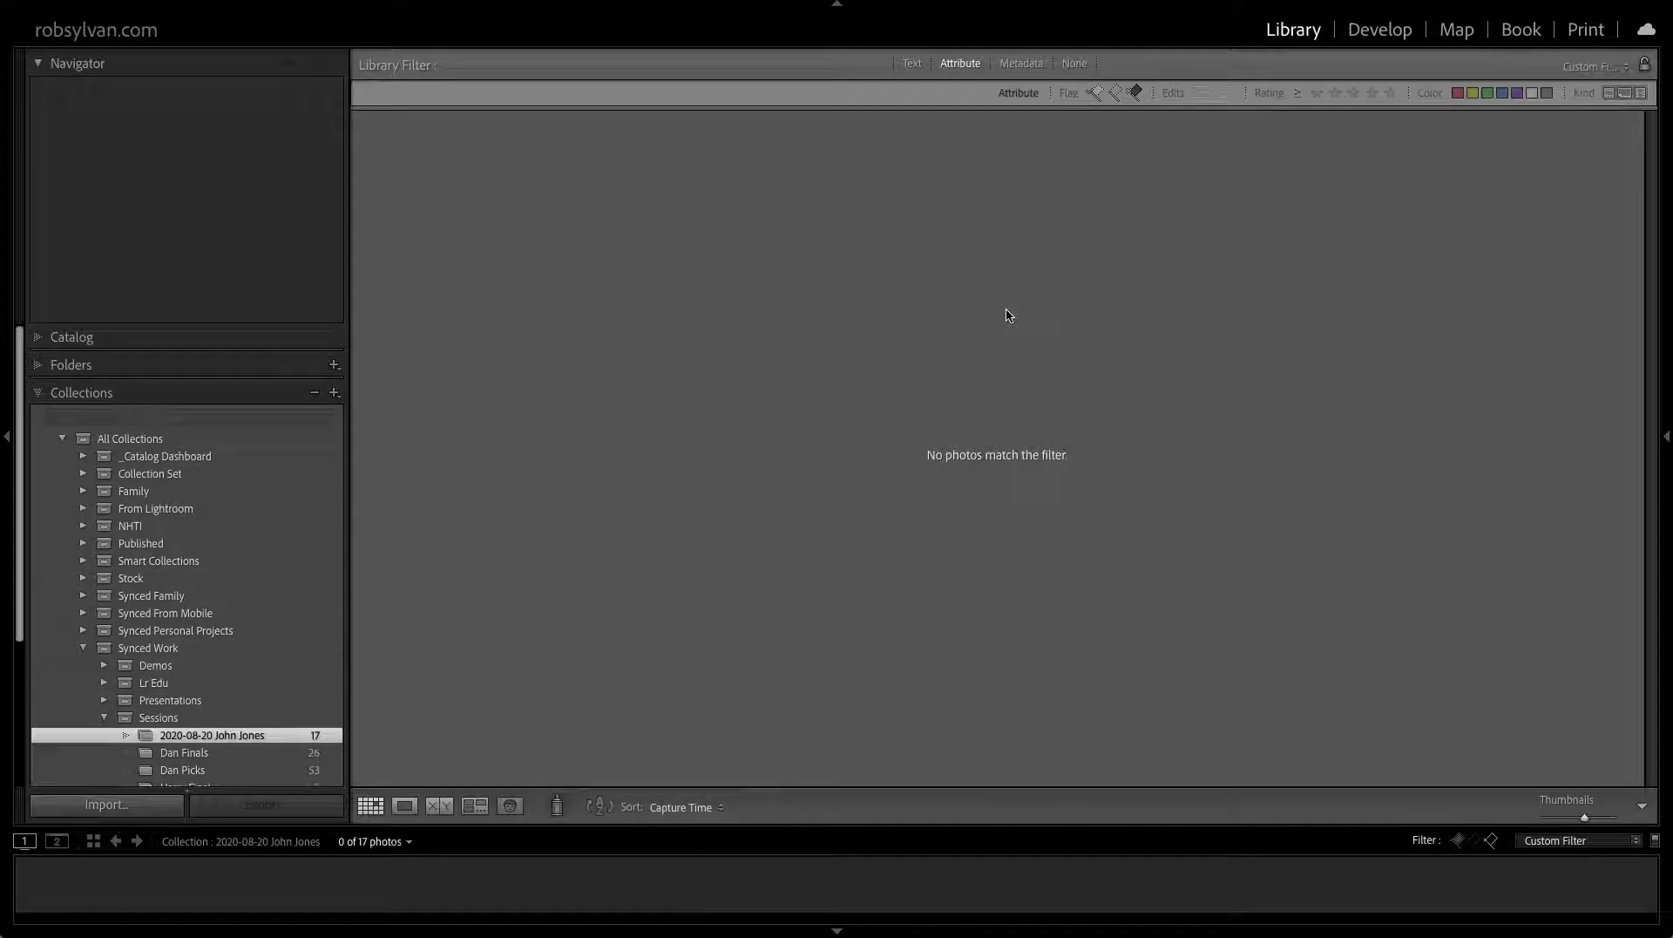
{"action": "key", "text": "ctrl+l"}
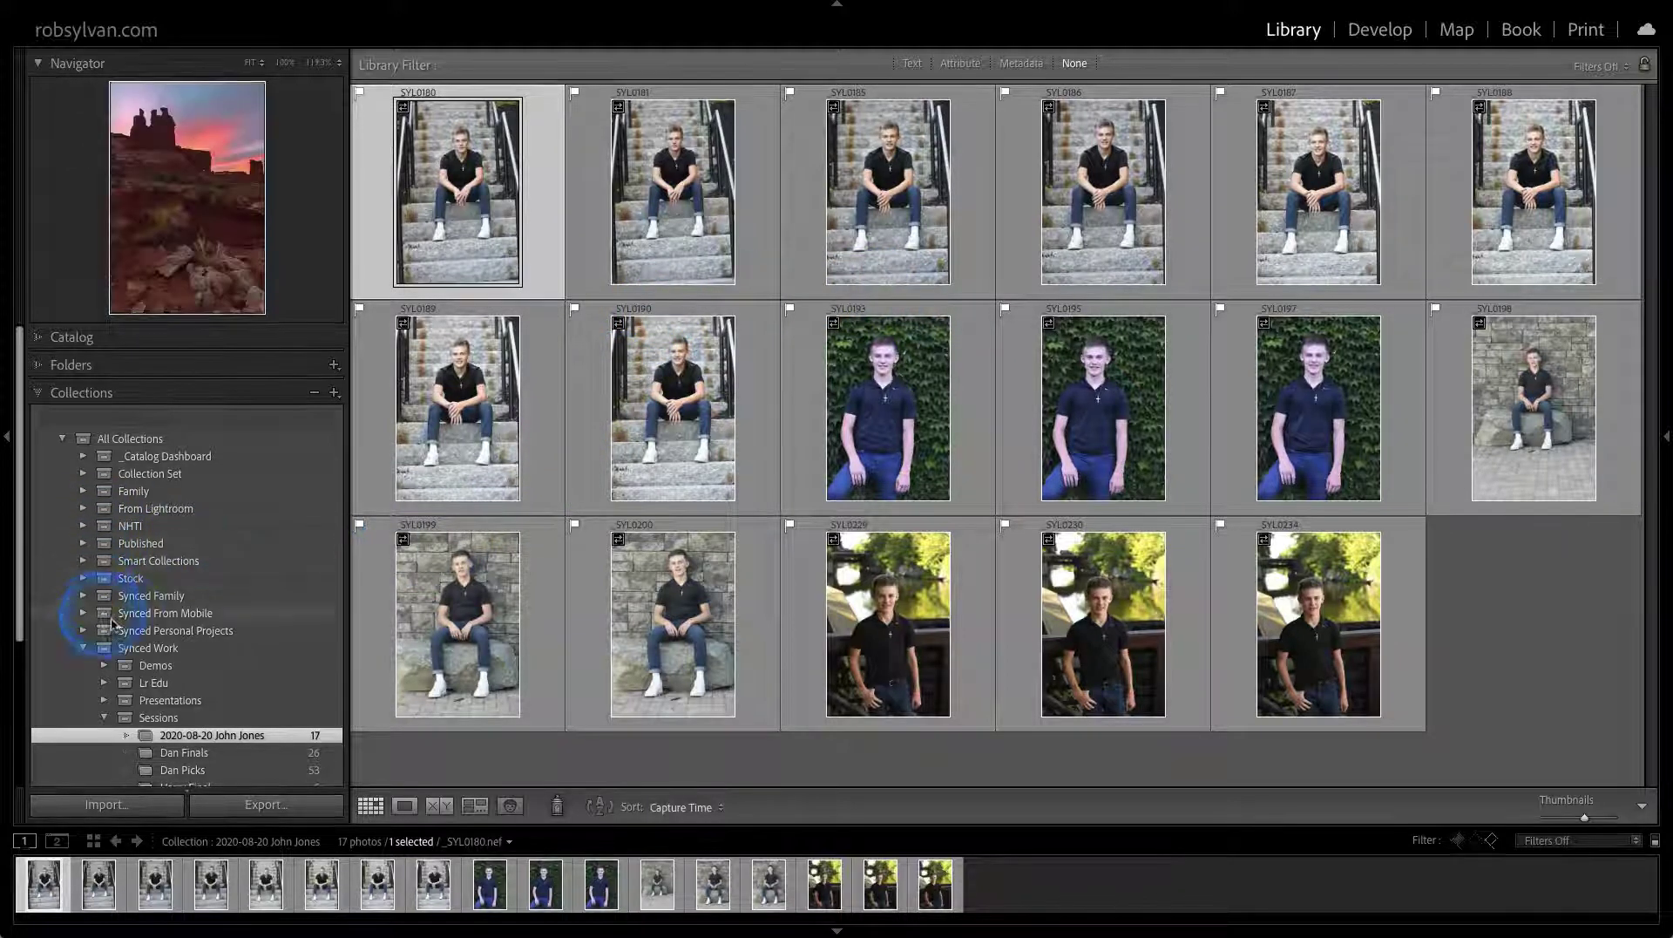
{"action": "left_click", "coordinate": [48, 419]}
{"action": "mouse_move", "coordinate": [58, 466]}
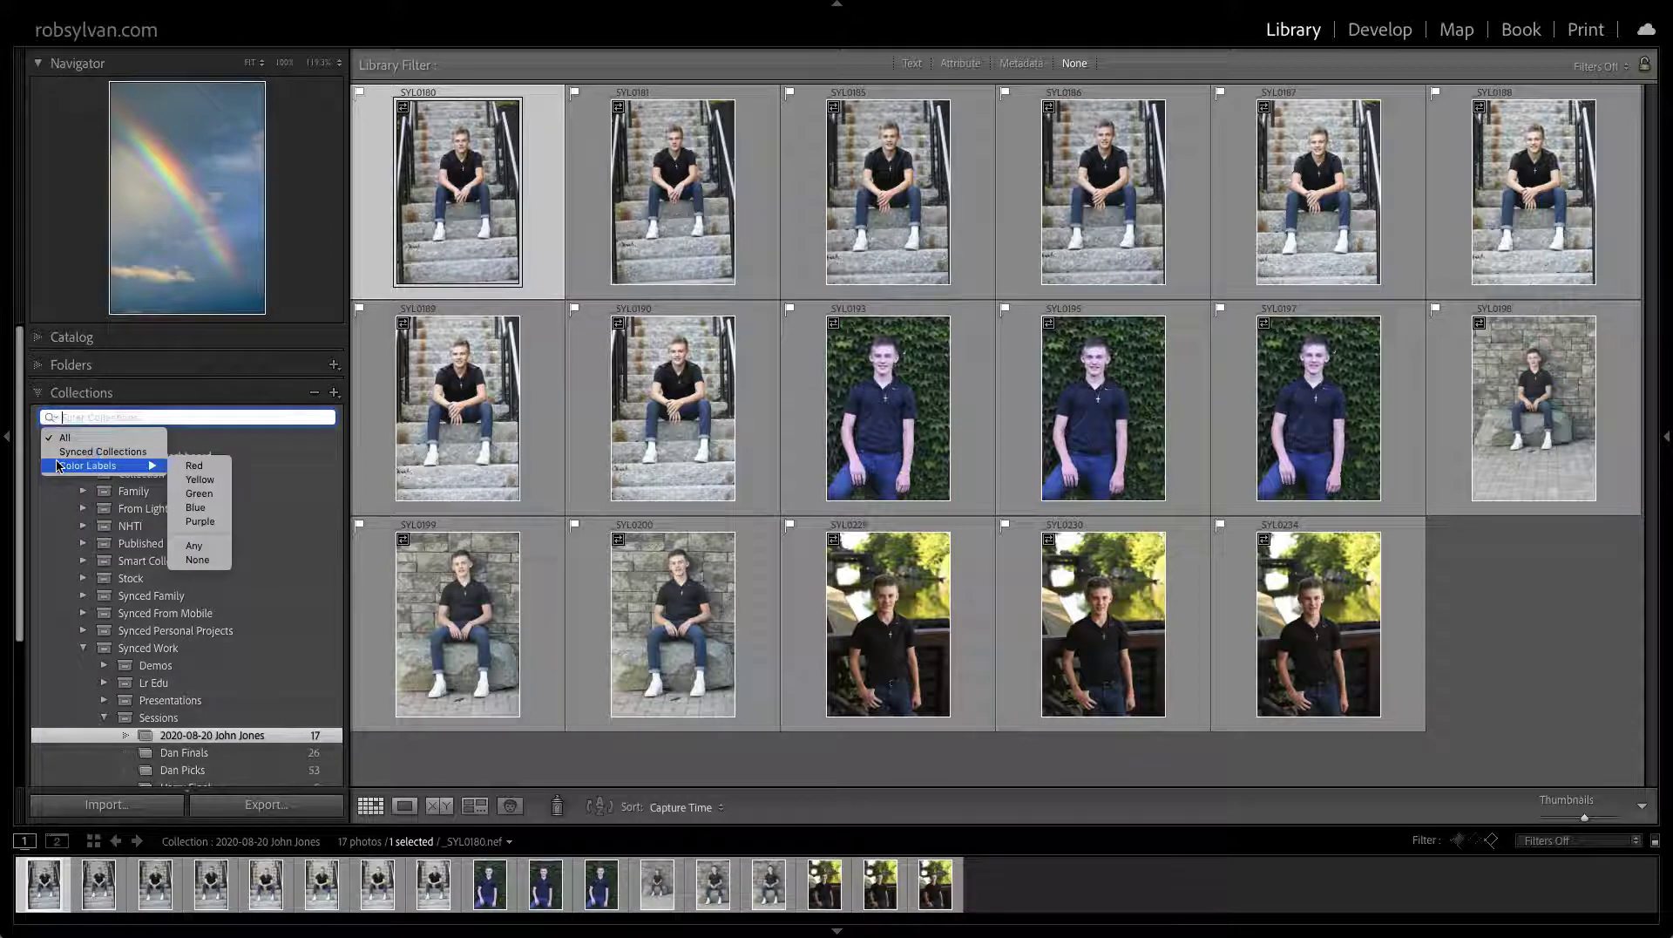
{"action": "left_click", "coordinate": [65, 453]}
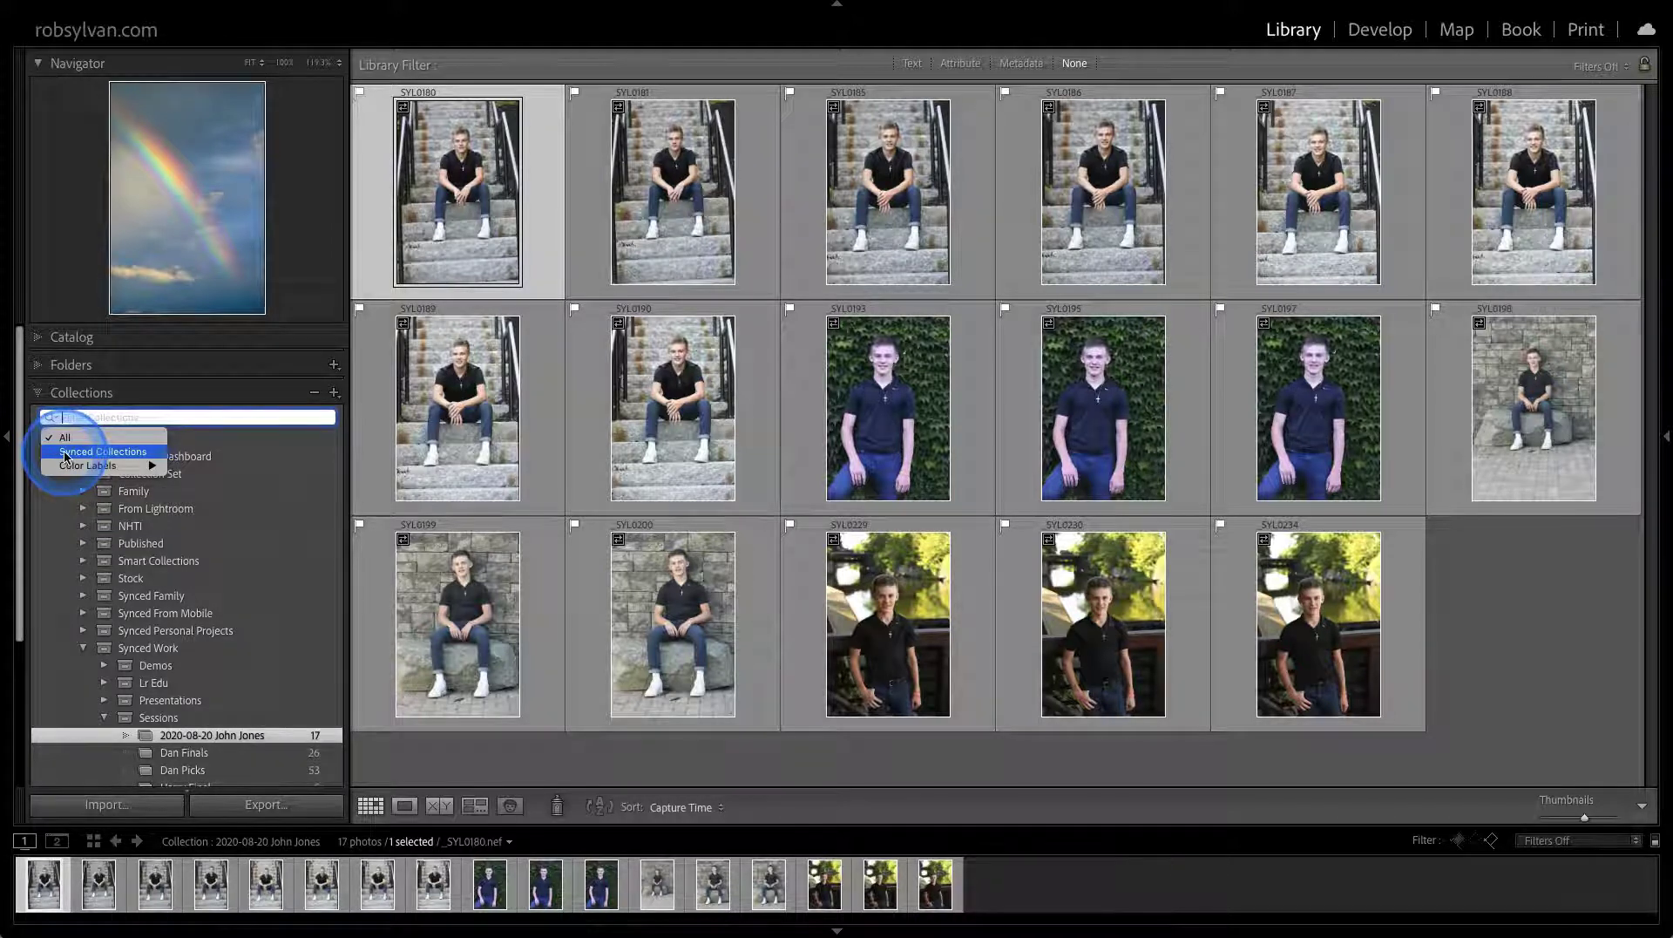
{"action": "left_click", "coordinate": [75, 455]}
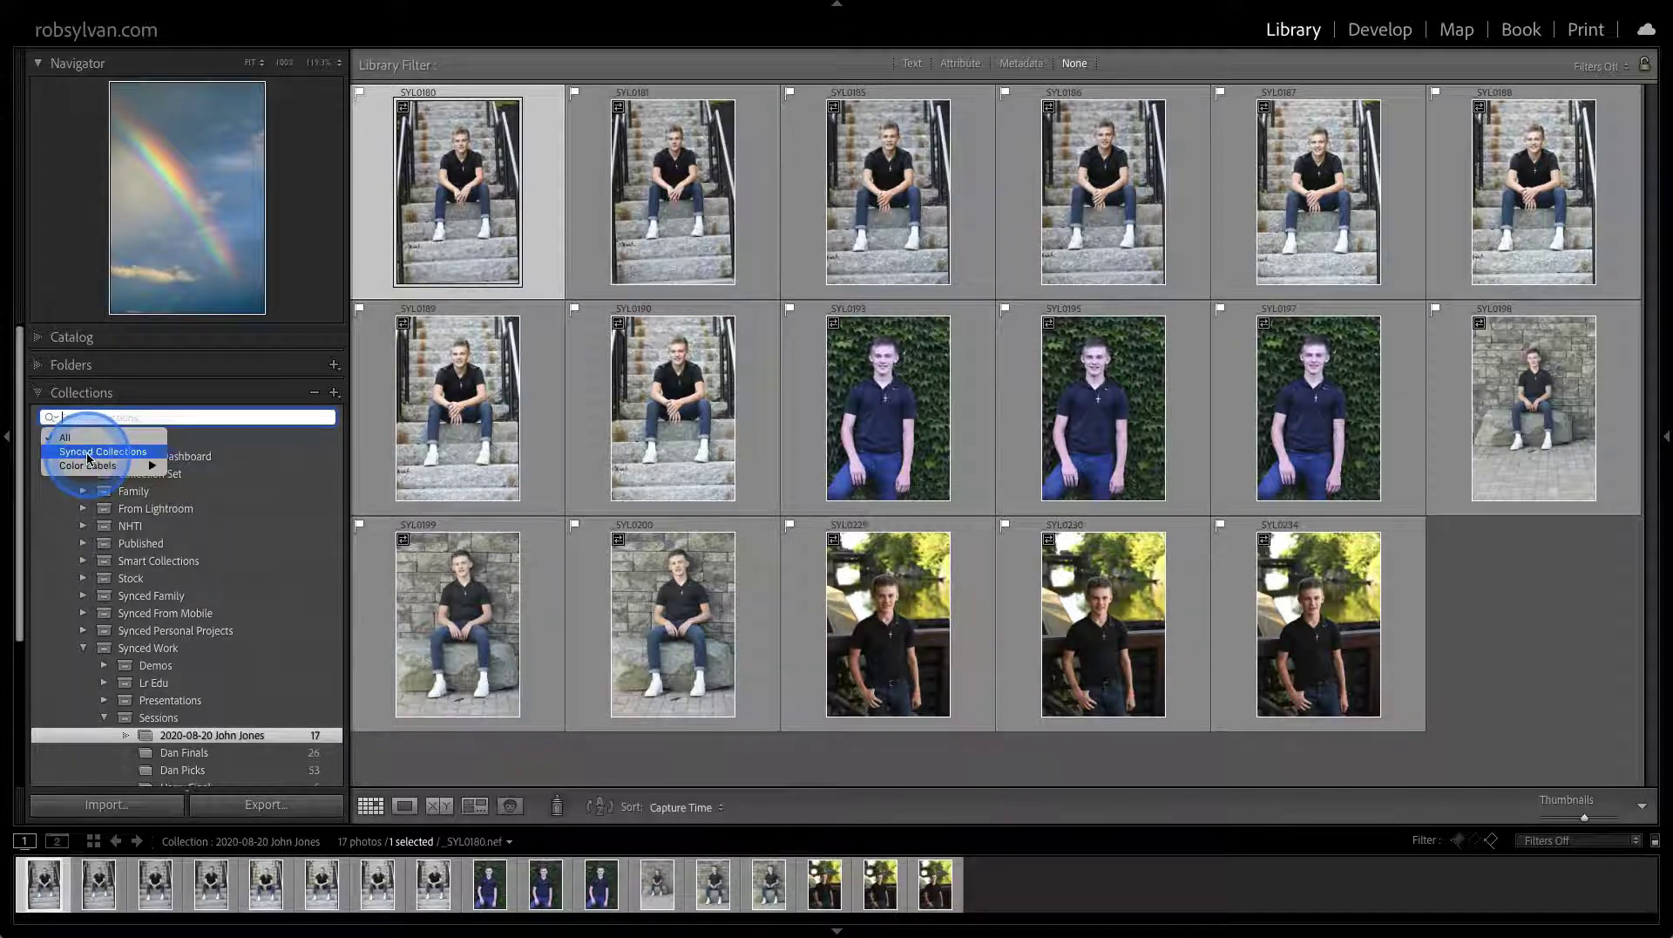
{"action": "mouse_move", "coordinate": [90, 470]}
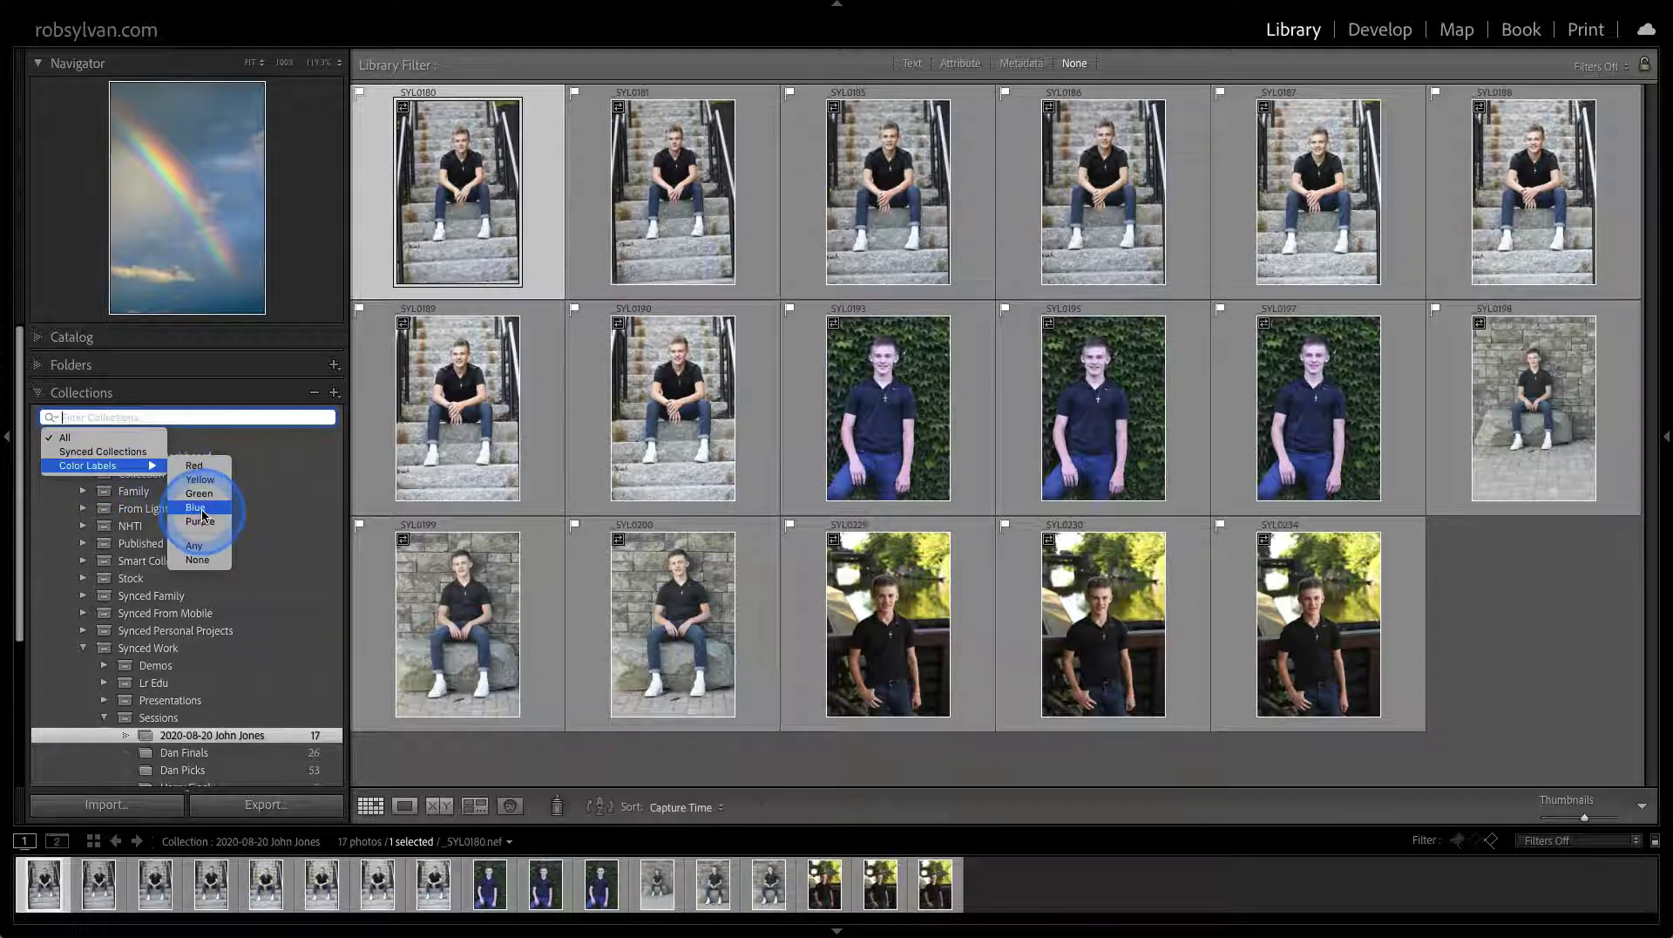
{"action": "left_click", "coordinate": [106, 447]}
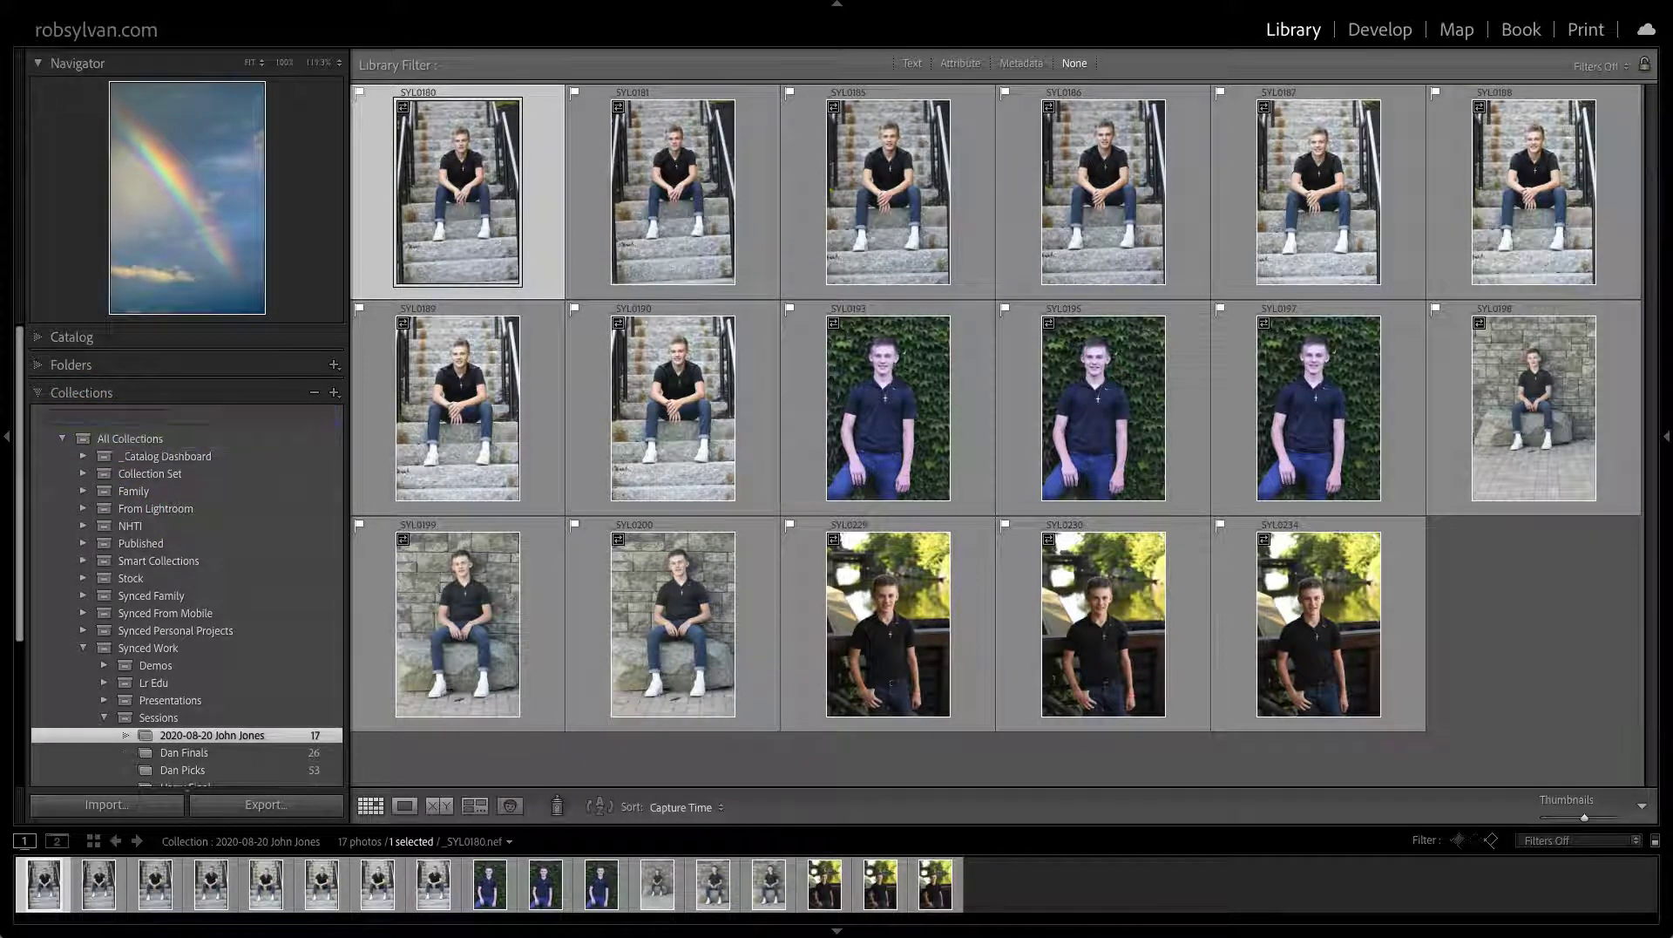
{"action": "left_click", "coordinate": [162, 680]}
Reopen the 2020-08-20 client collection and bring up the Recent Sources list
{"action": "scroll", "coordinate": [162, 680], "scroll_direction": "down", "scroll_amount": 3}
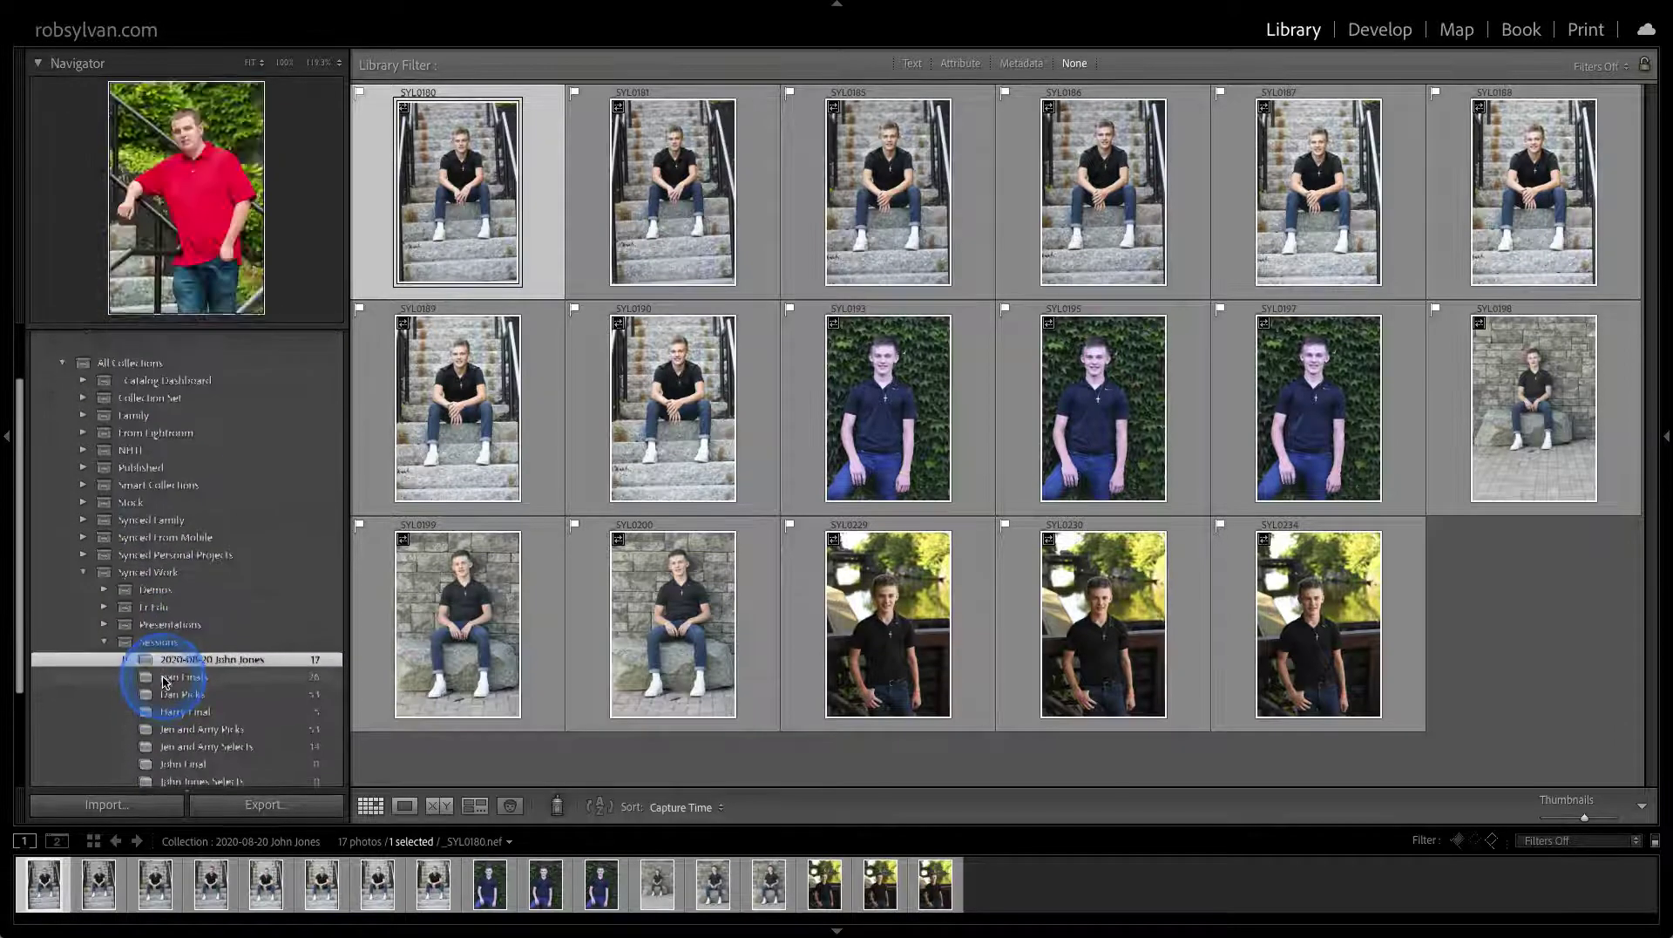
{"action": "scroll", "coordinate": [164, 682], "scroll_direction": "down", "scroll_amount": 2}
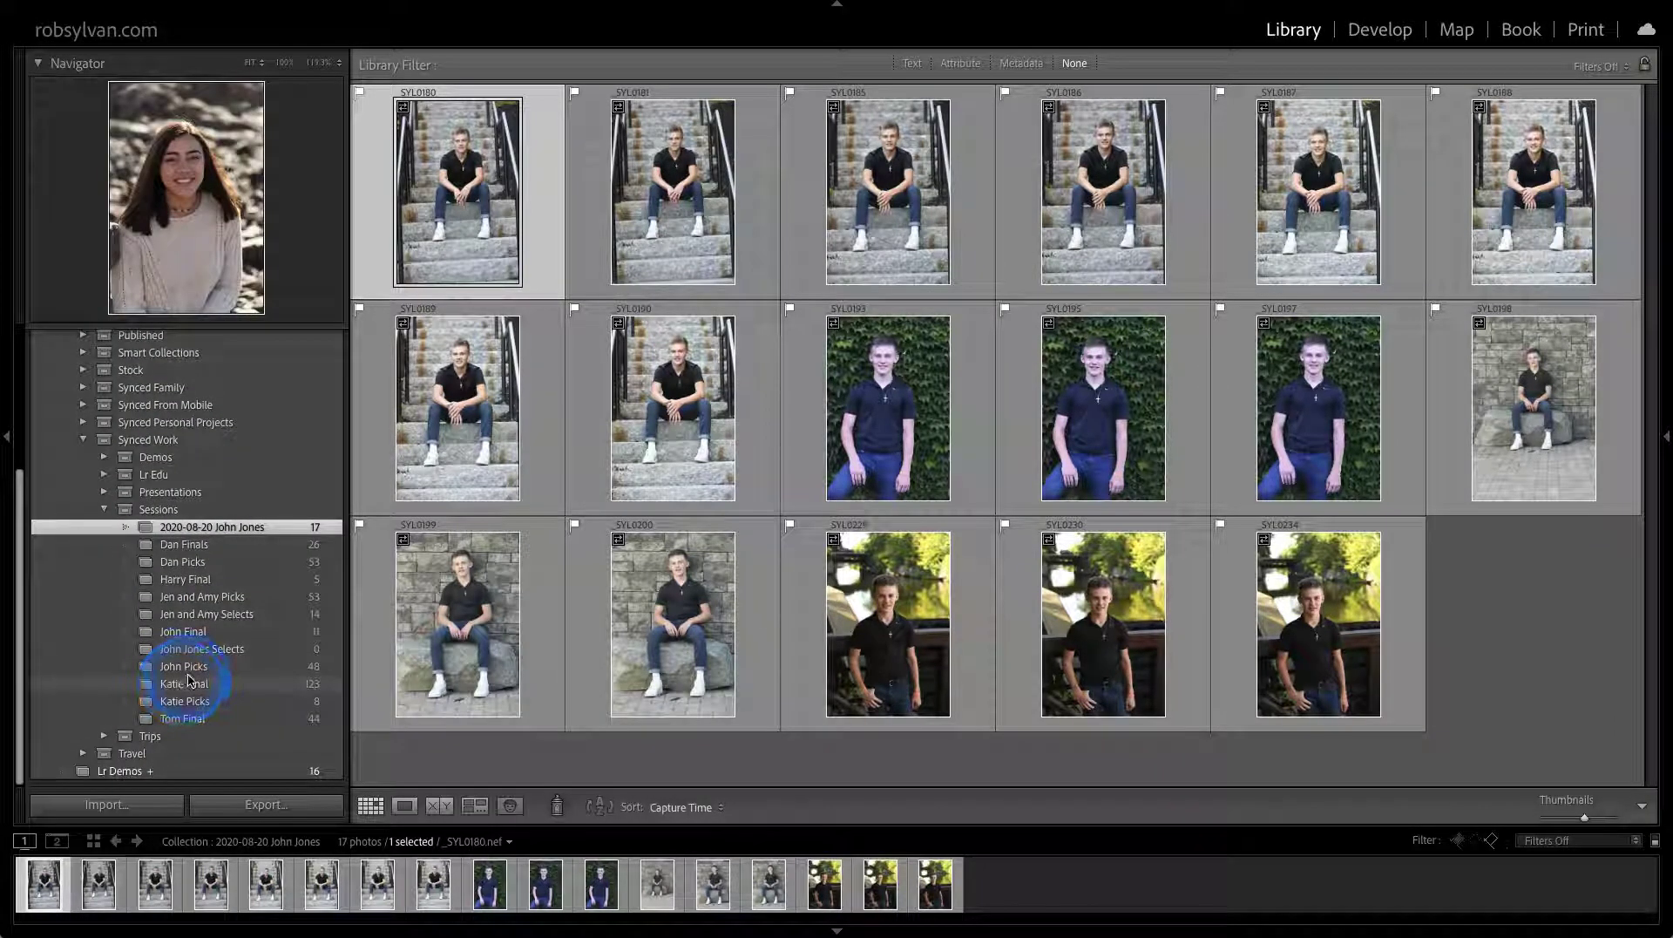
{"action": "left_click", "coordinate": [186, 528]}
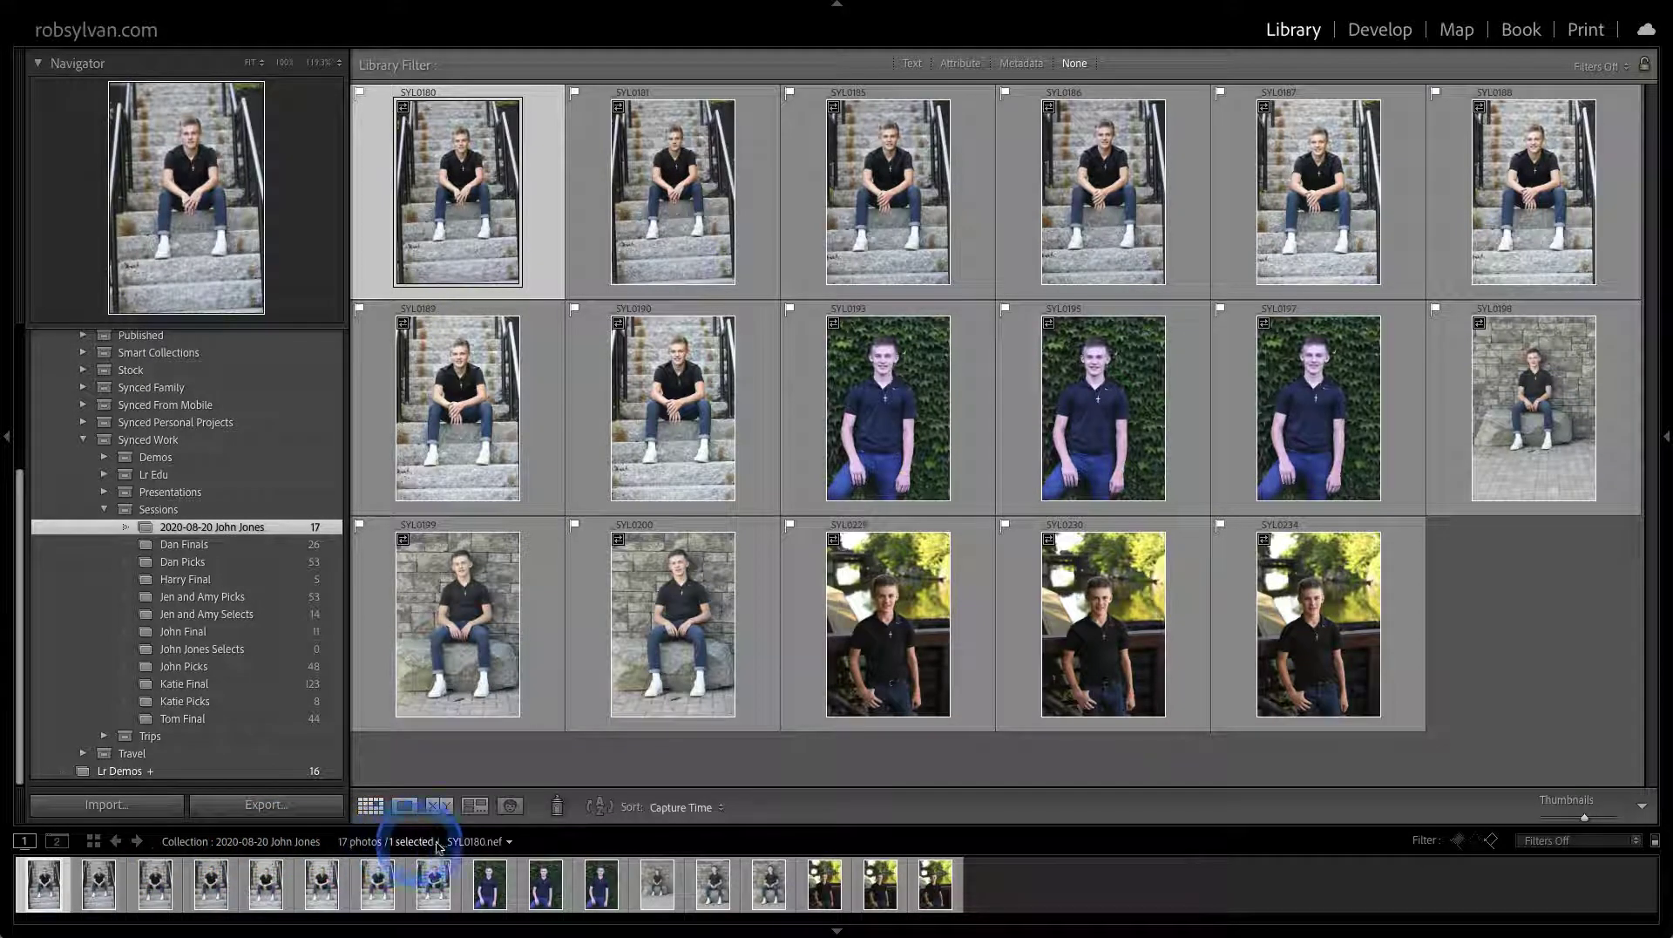
{"action": "left_click", "coordinate": [504, 842]}
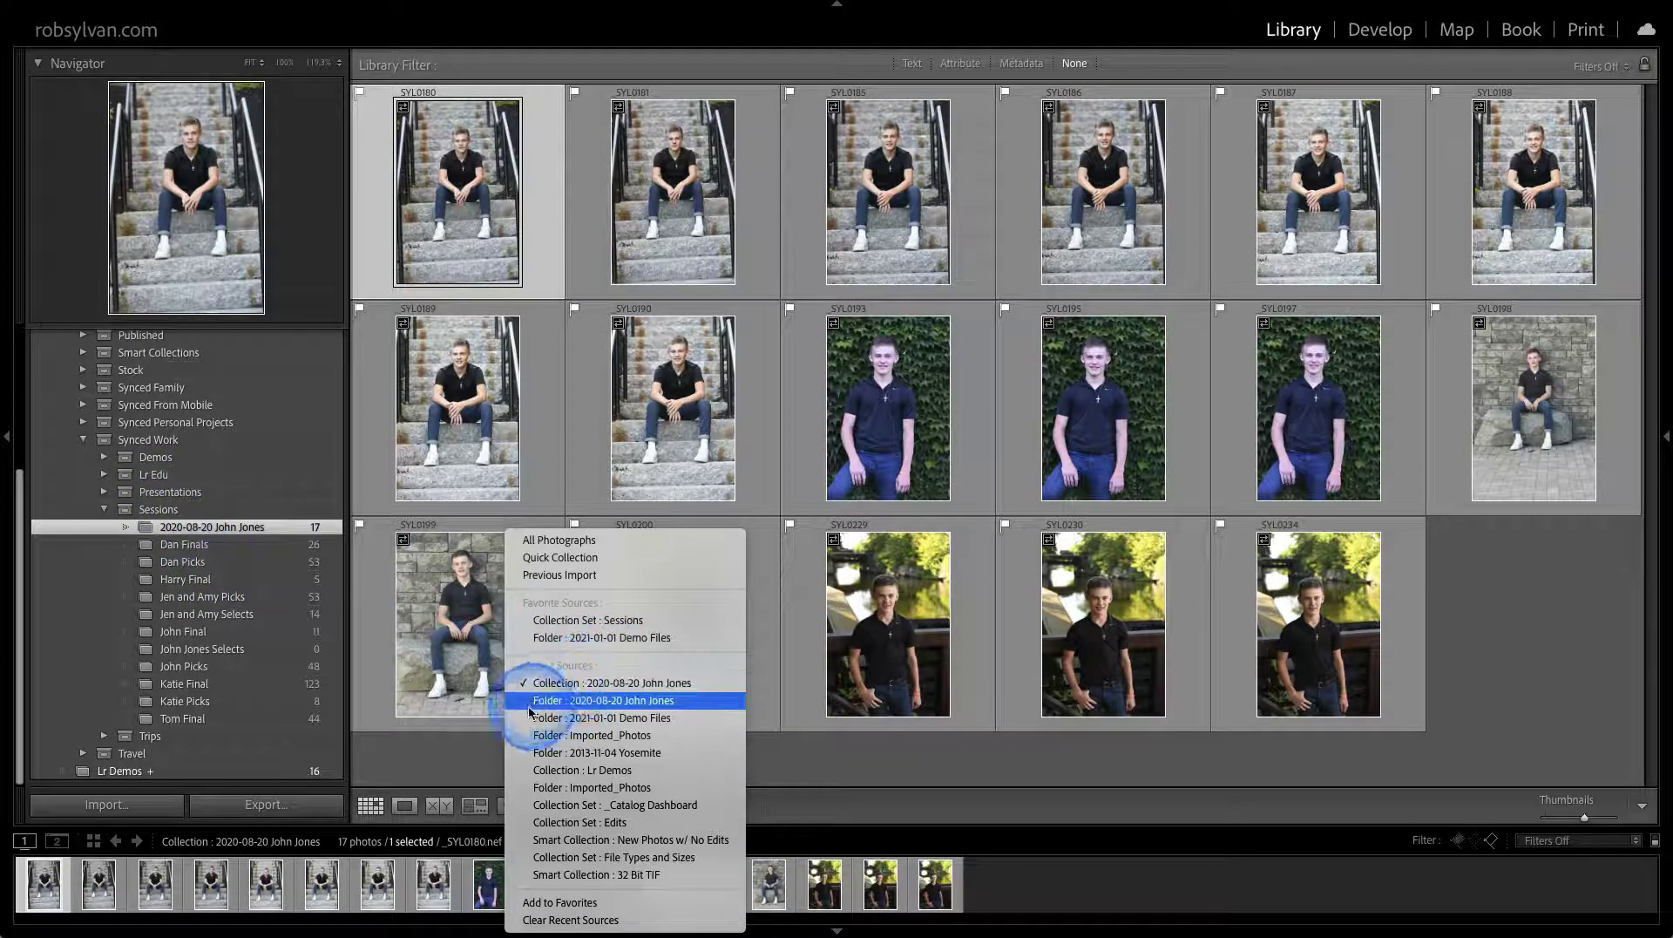
Add the 2020-08-20 client collection to favourite sources, then show the Sessions set's 360 photos
{"action": "right_click", "coordinate": [240, 531]}
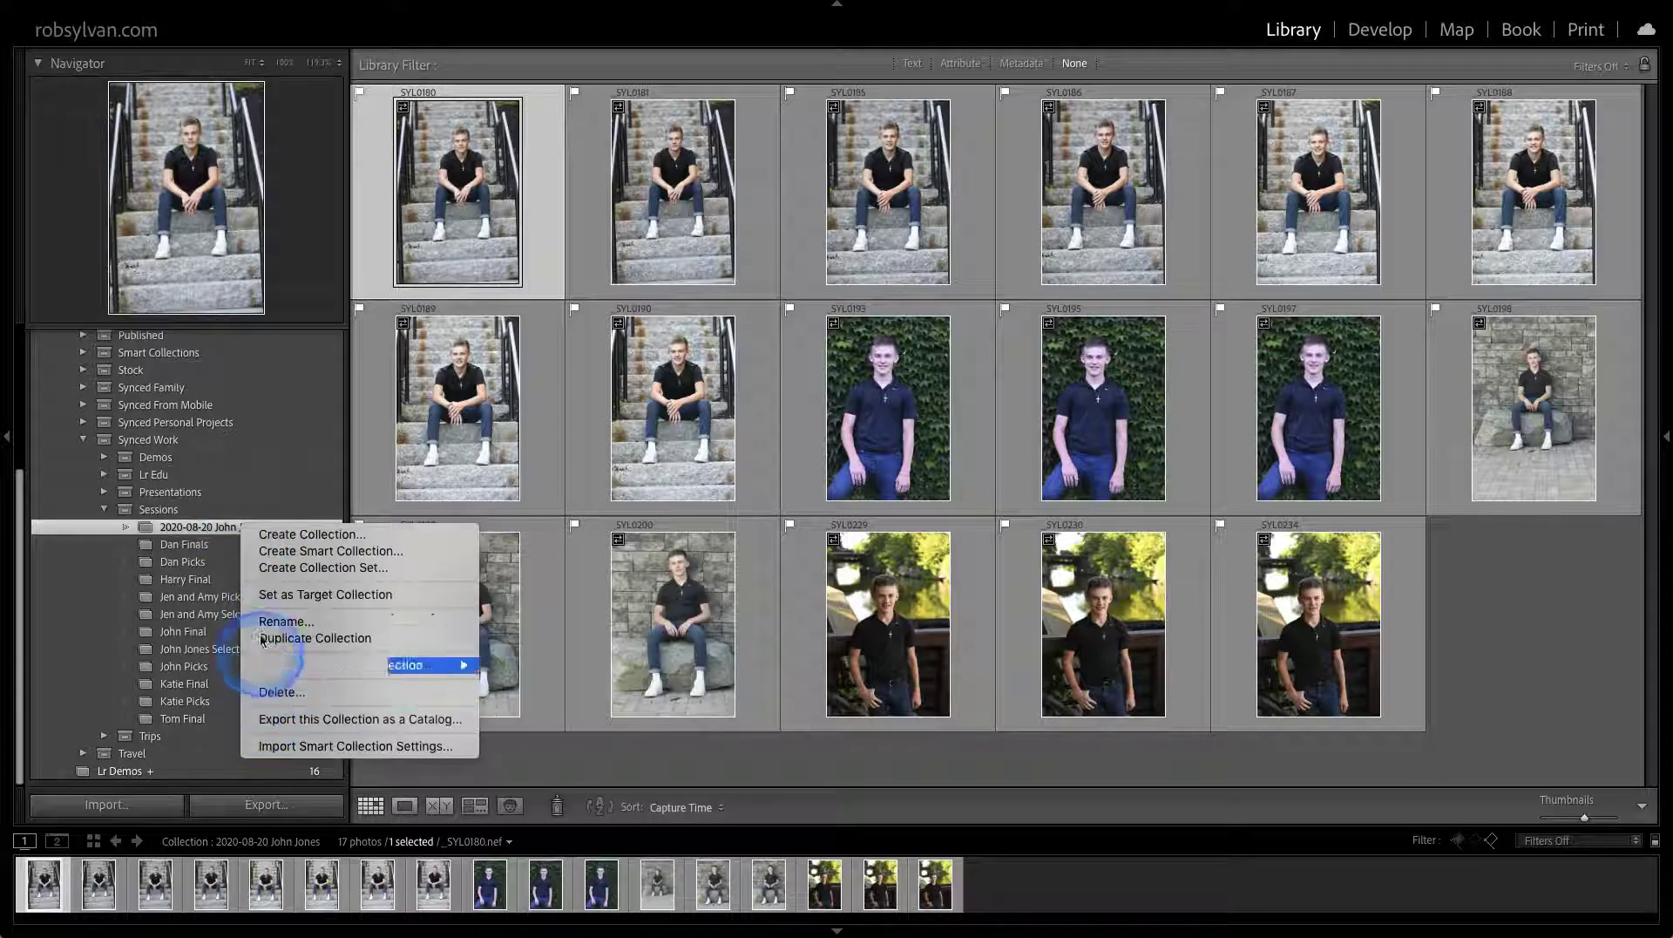
{"action": "left_click", "coordinate": [209, 538]}
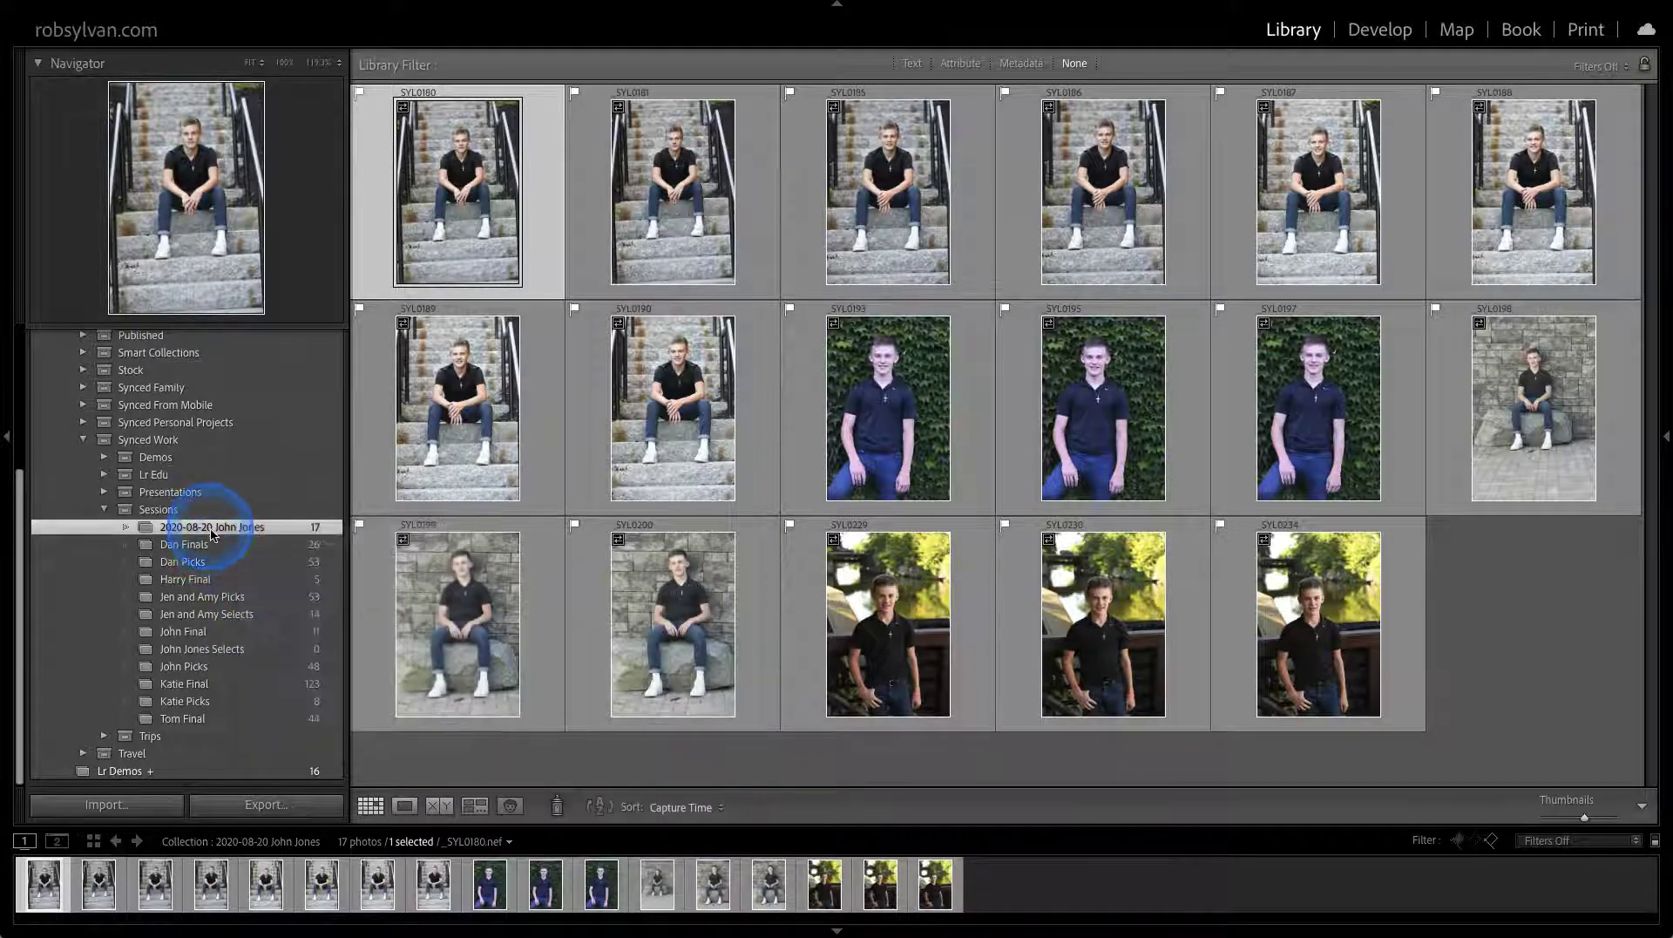
{"action": "left_click", "coordinate": [484, 842]}
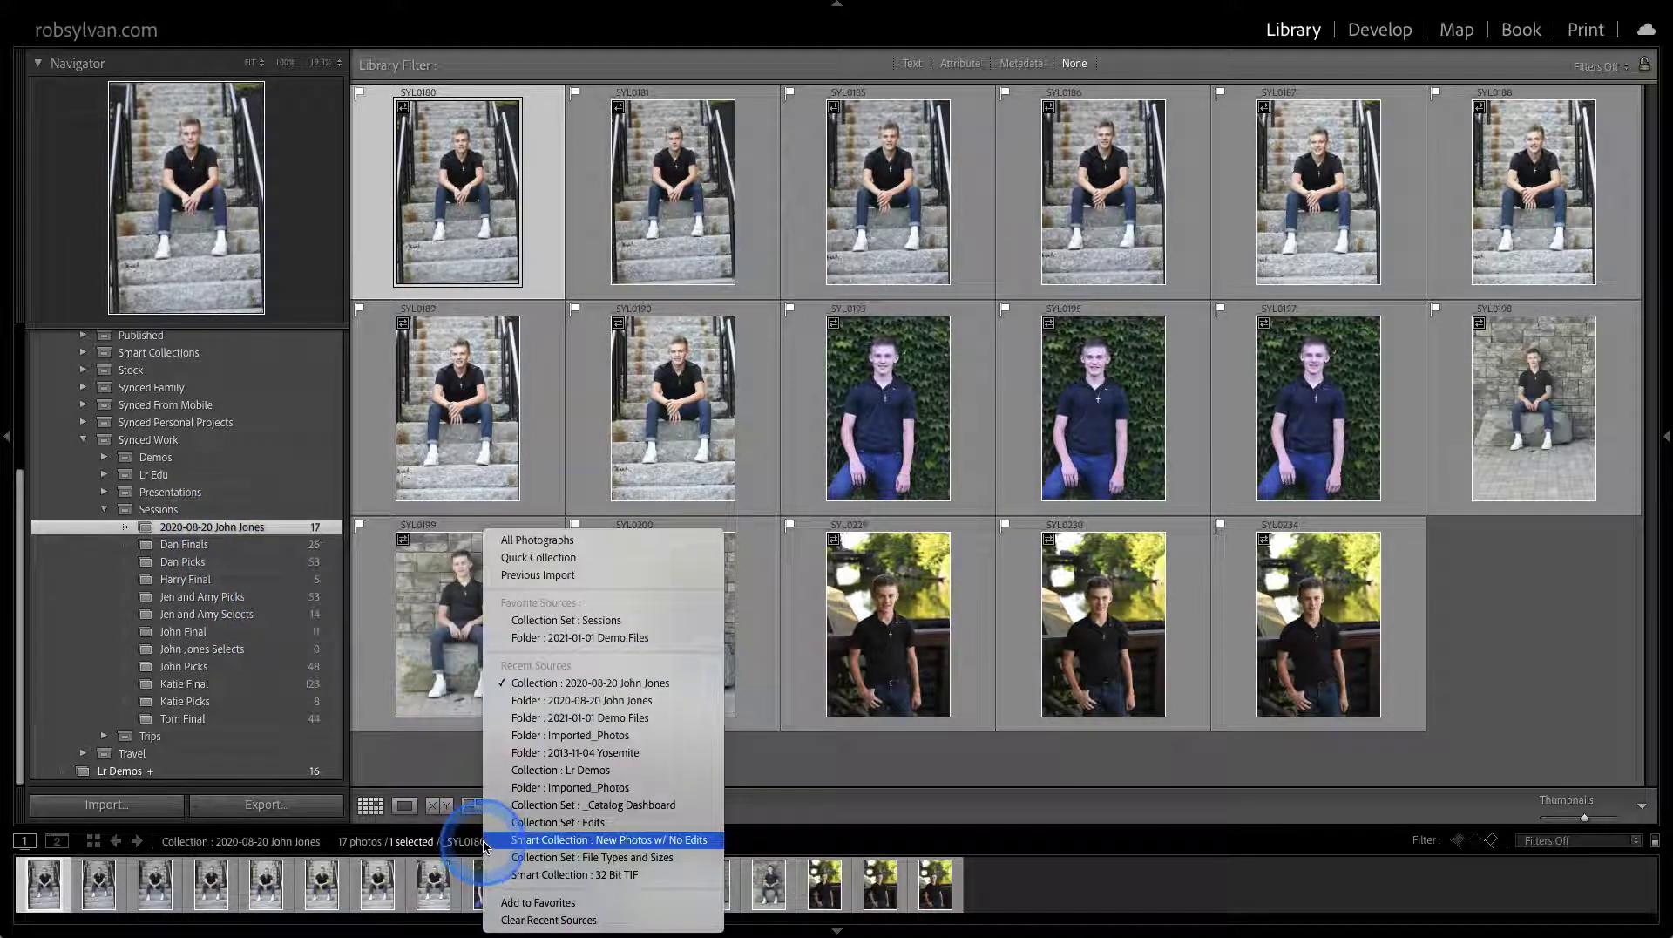
{"action": "left_click", "coordinate": [505, 903]}
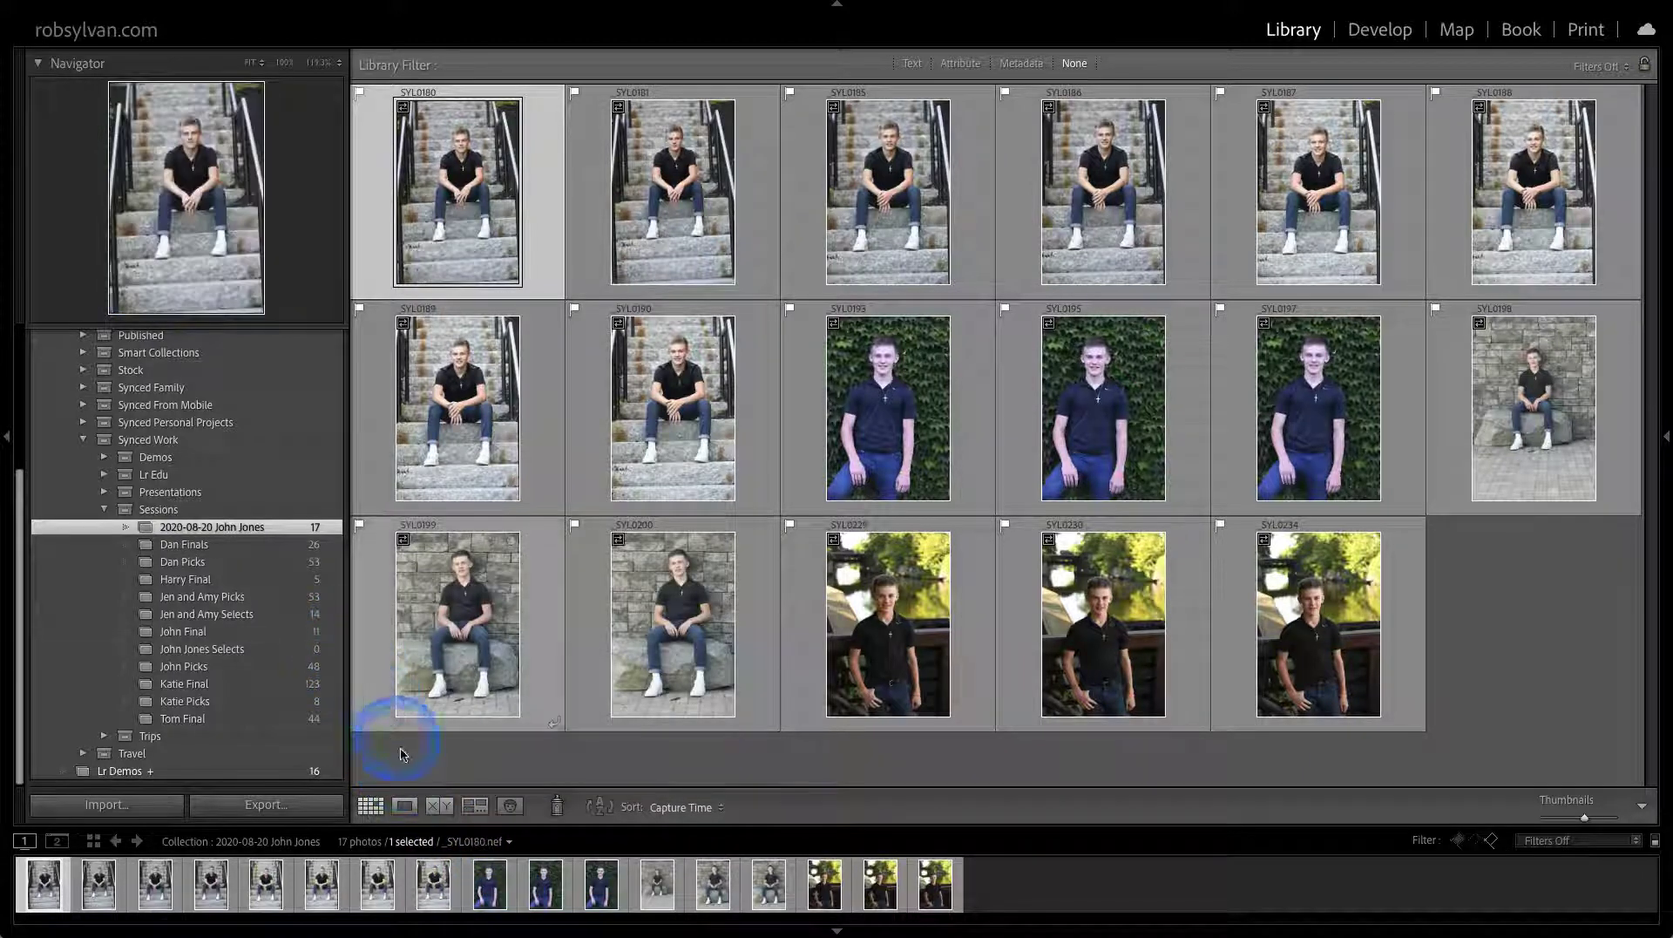
{"action": "left_click", "coordinate": [477, 841]}
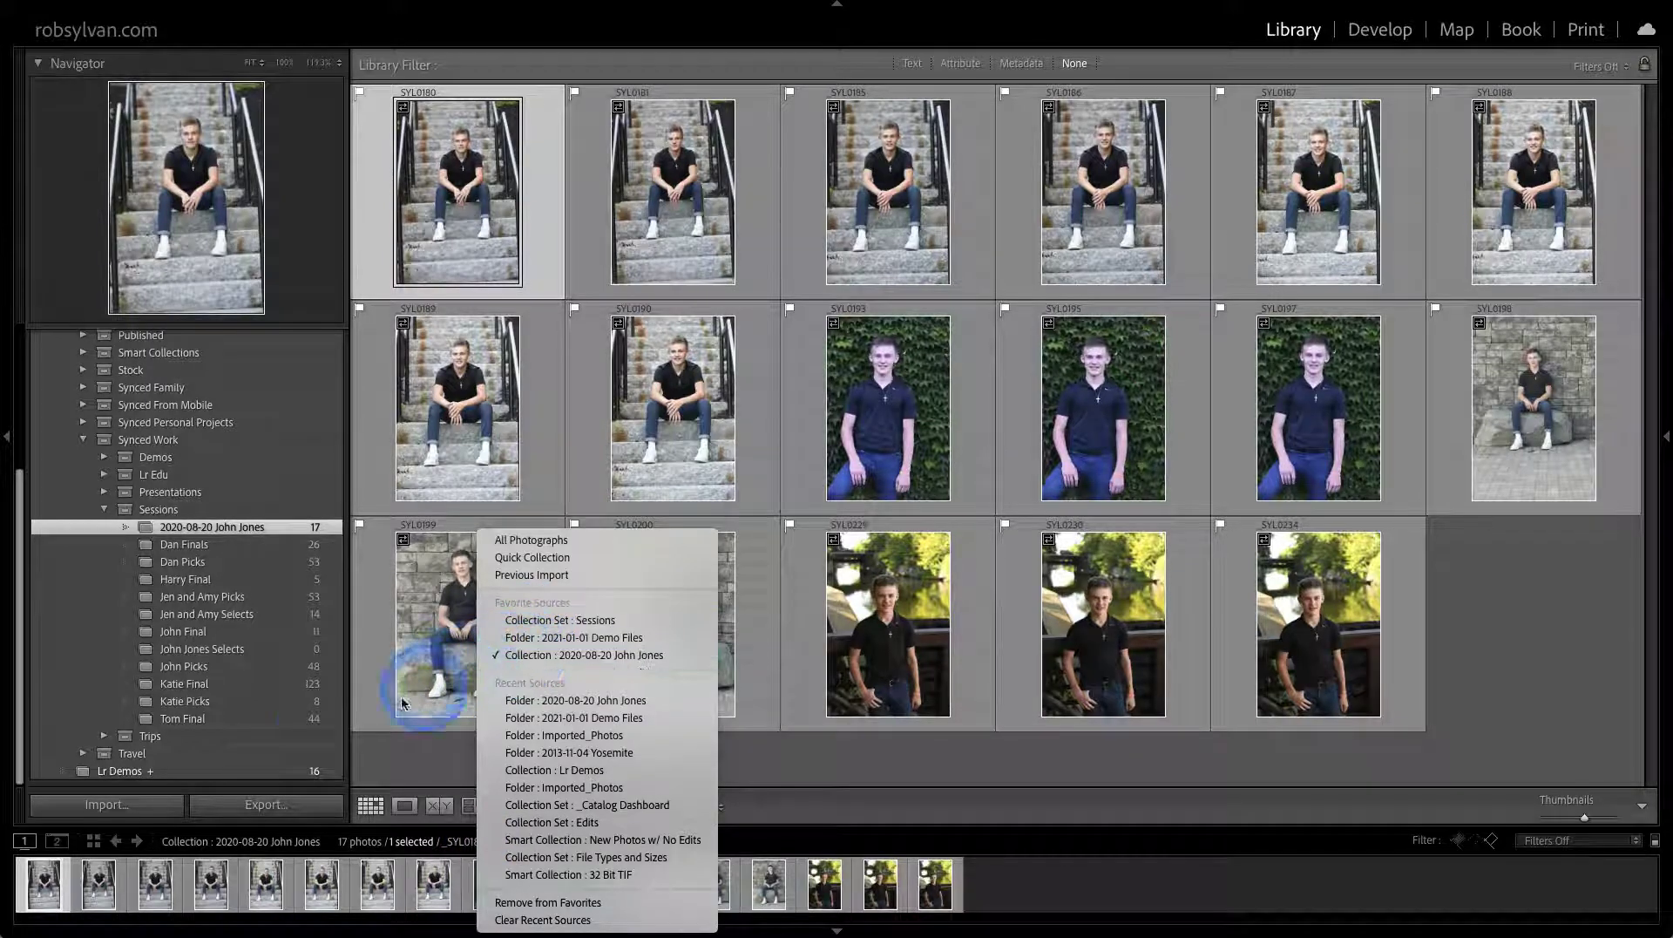
{"action": "left_click", "coordinate": [223, 509]}
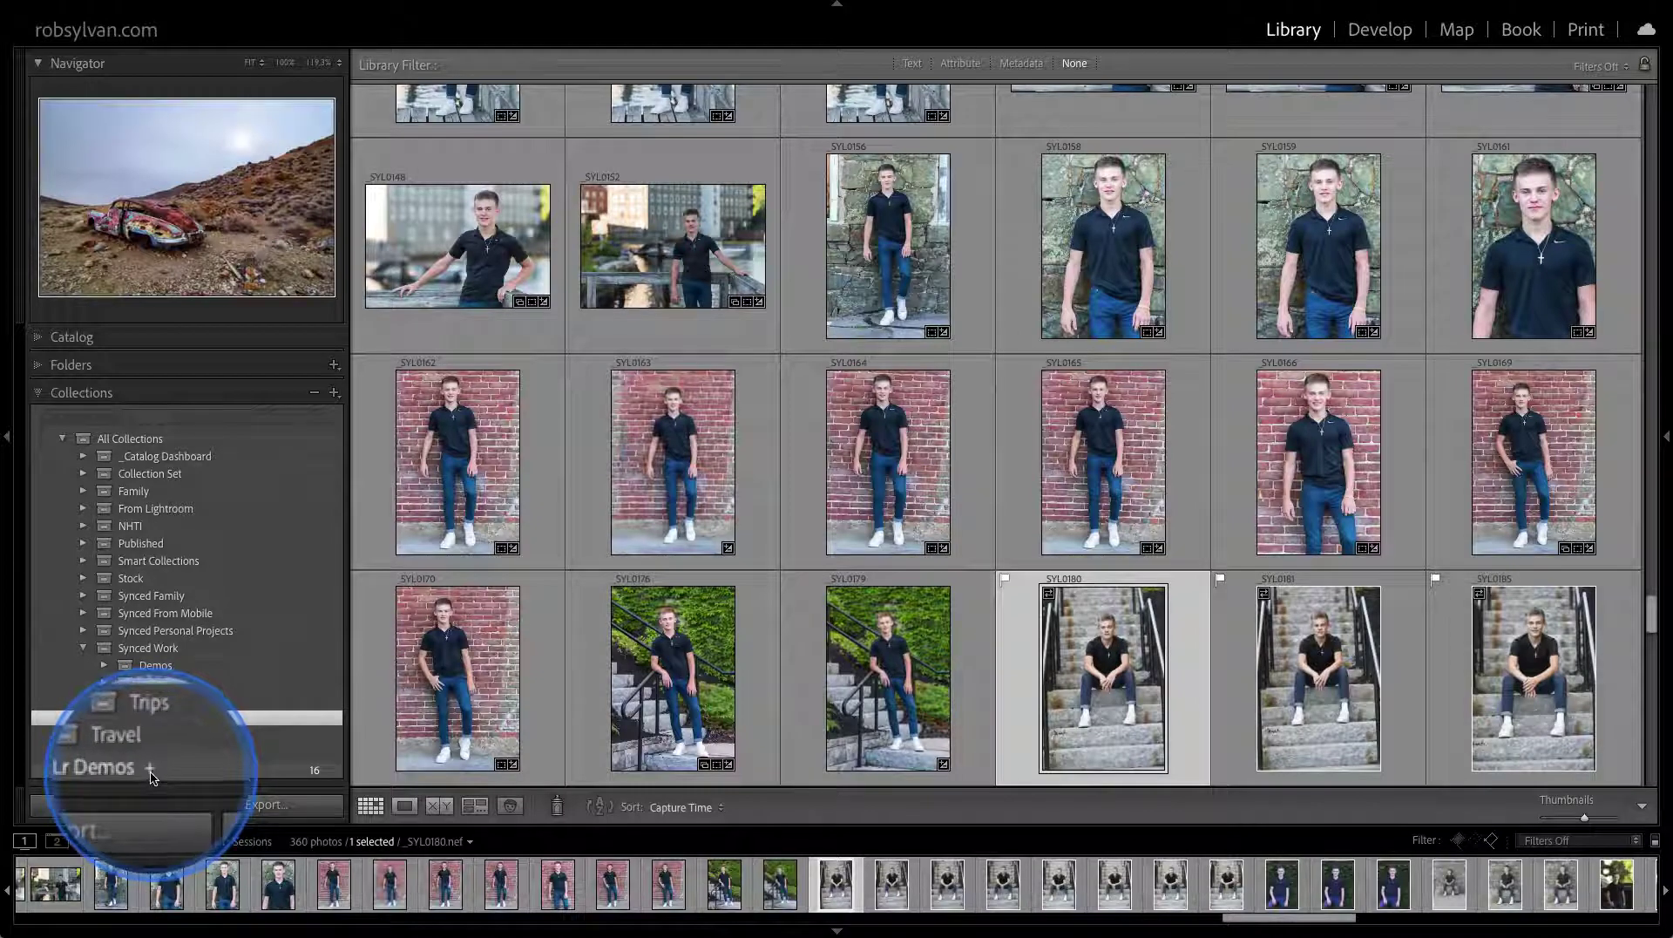
Open the Lr Demos collection and set it as the target collection
{"action": "left_click", "coordinate": [156, 774]}
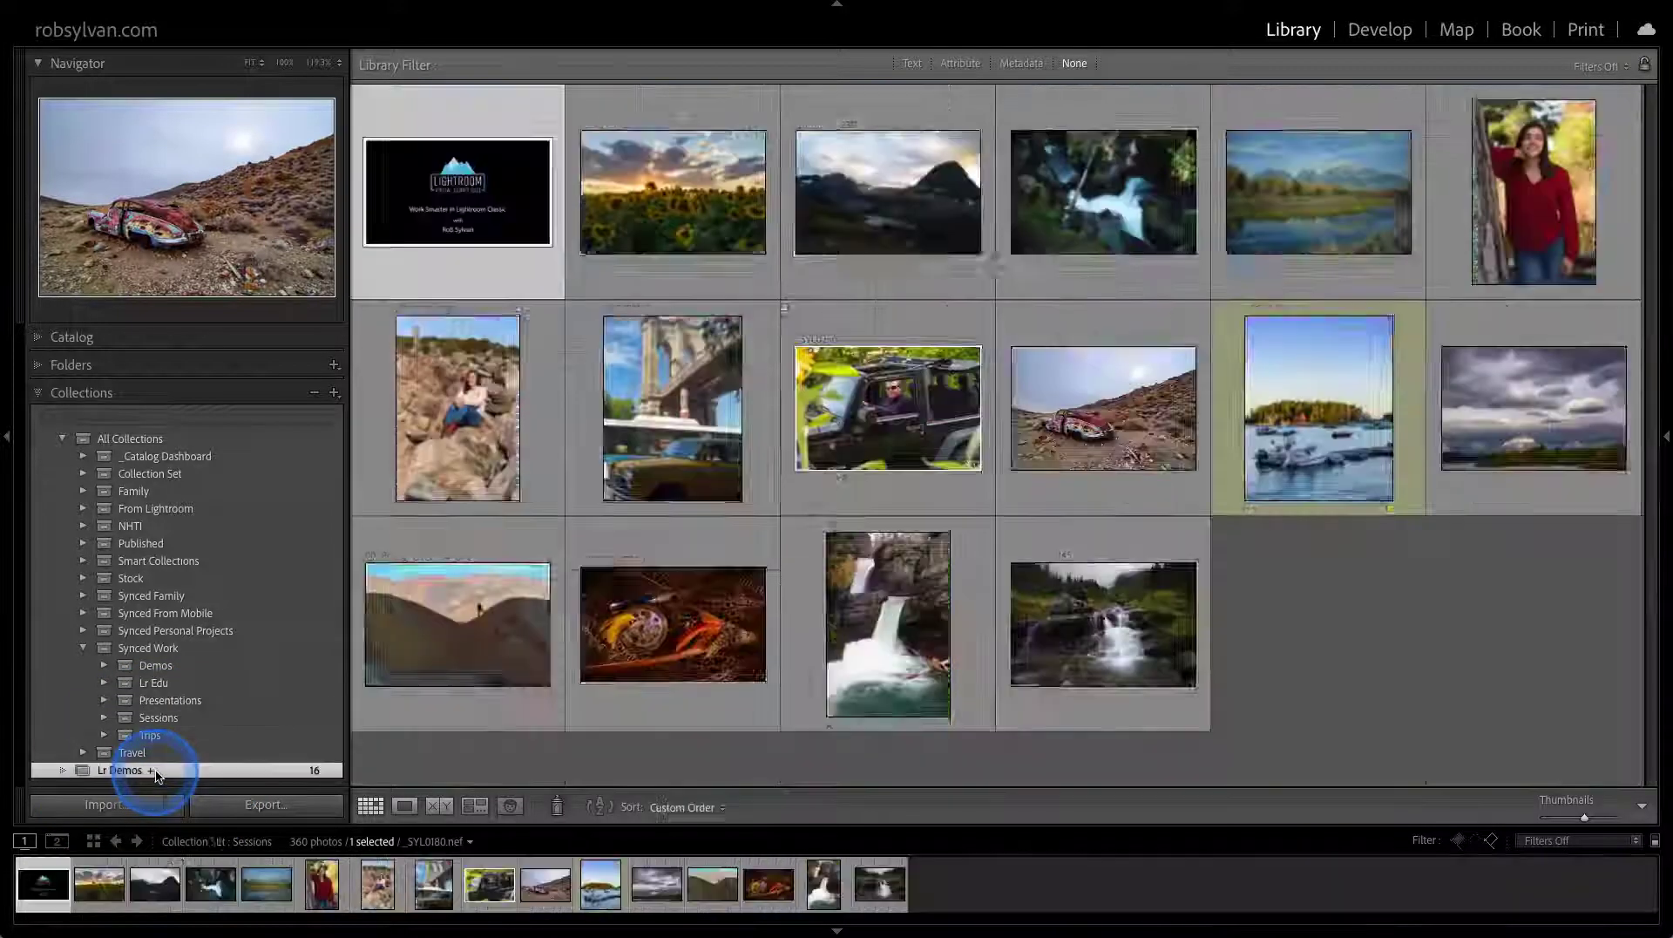
{"action": "right_click", "coordinate": [184, 772]}
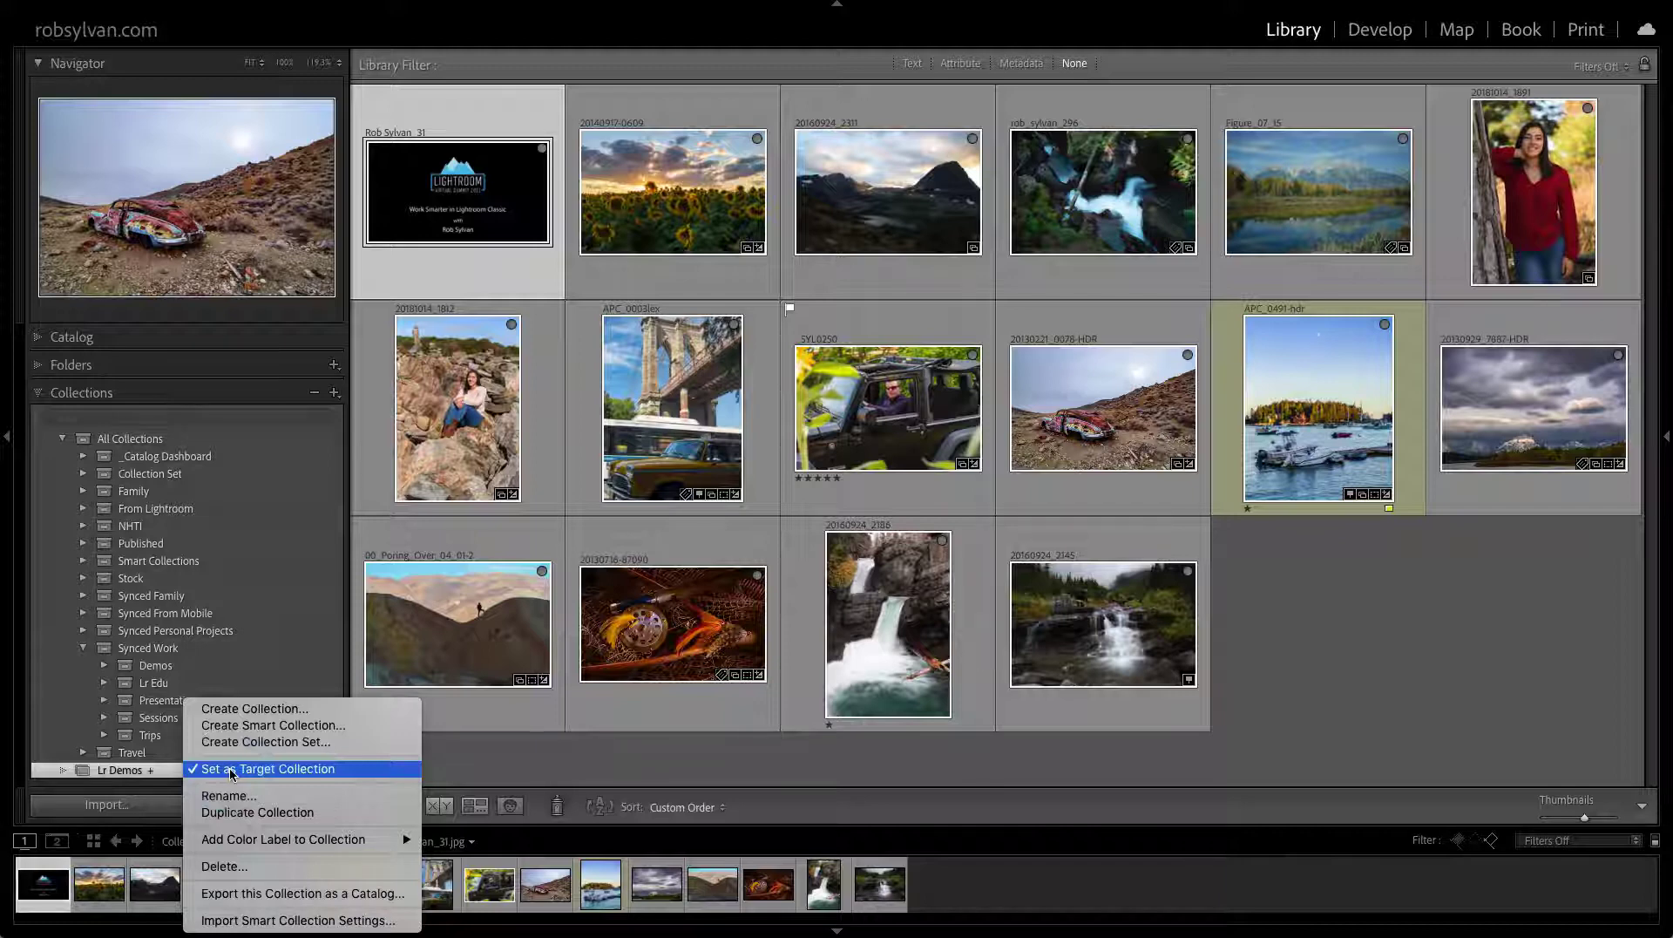
{"action": "left_click", "coordinate": [232, 770]}
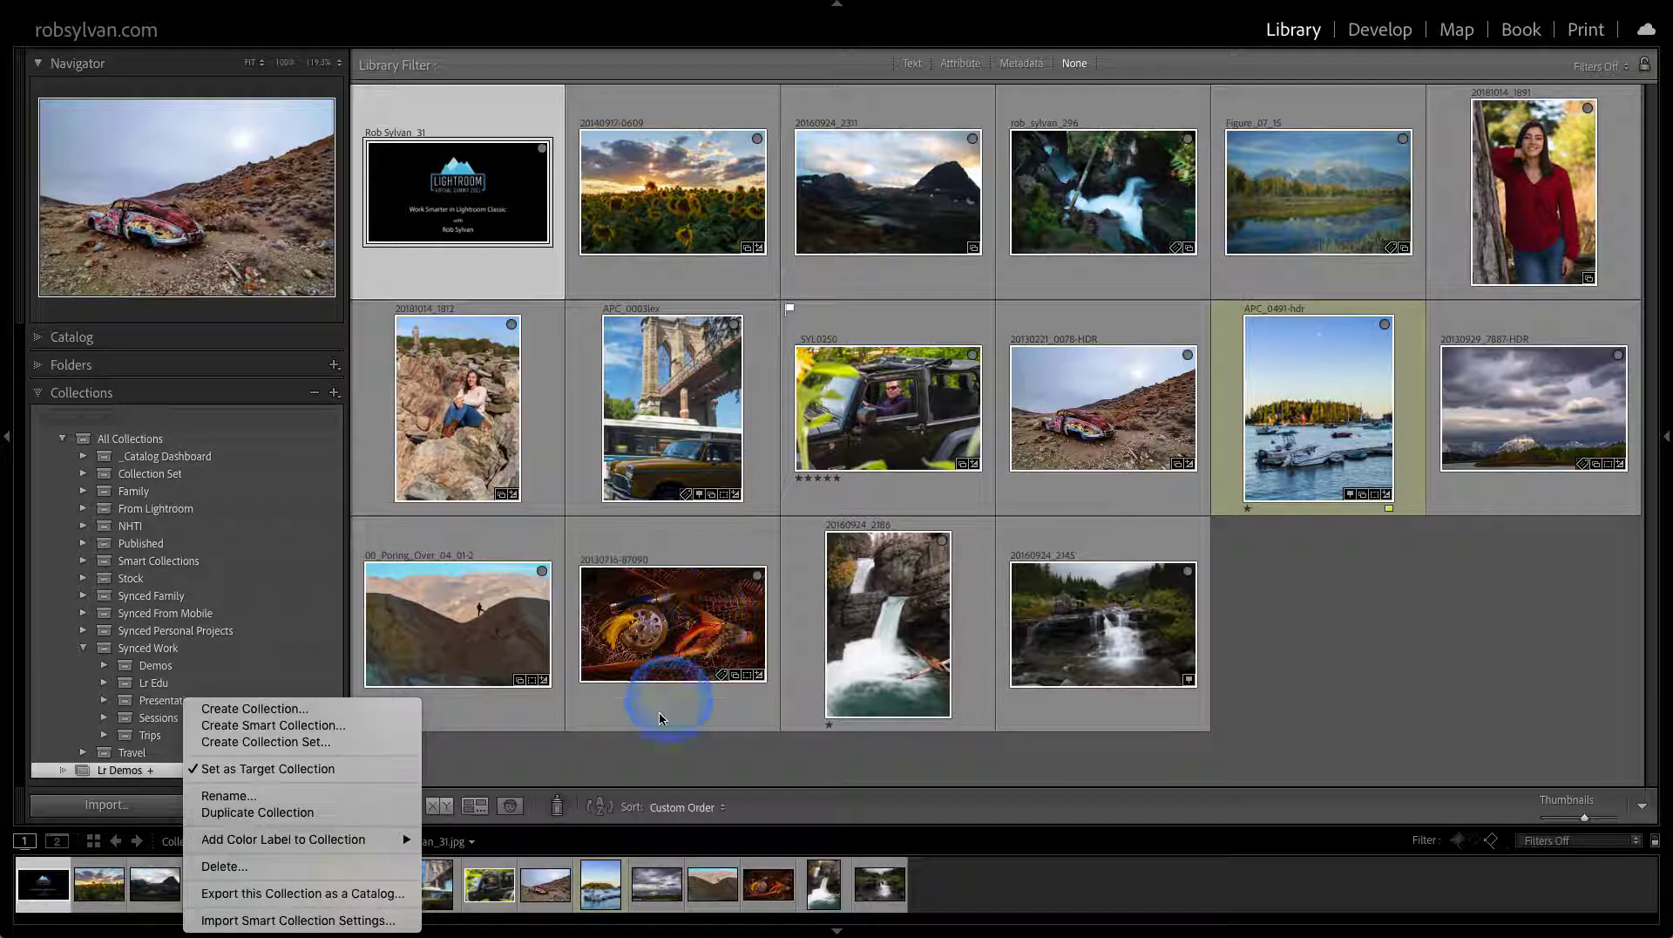
{"action": "left_click", "coordinate": [632, 762]}
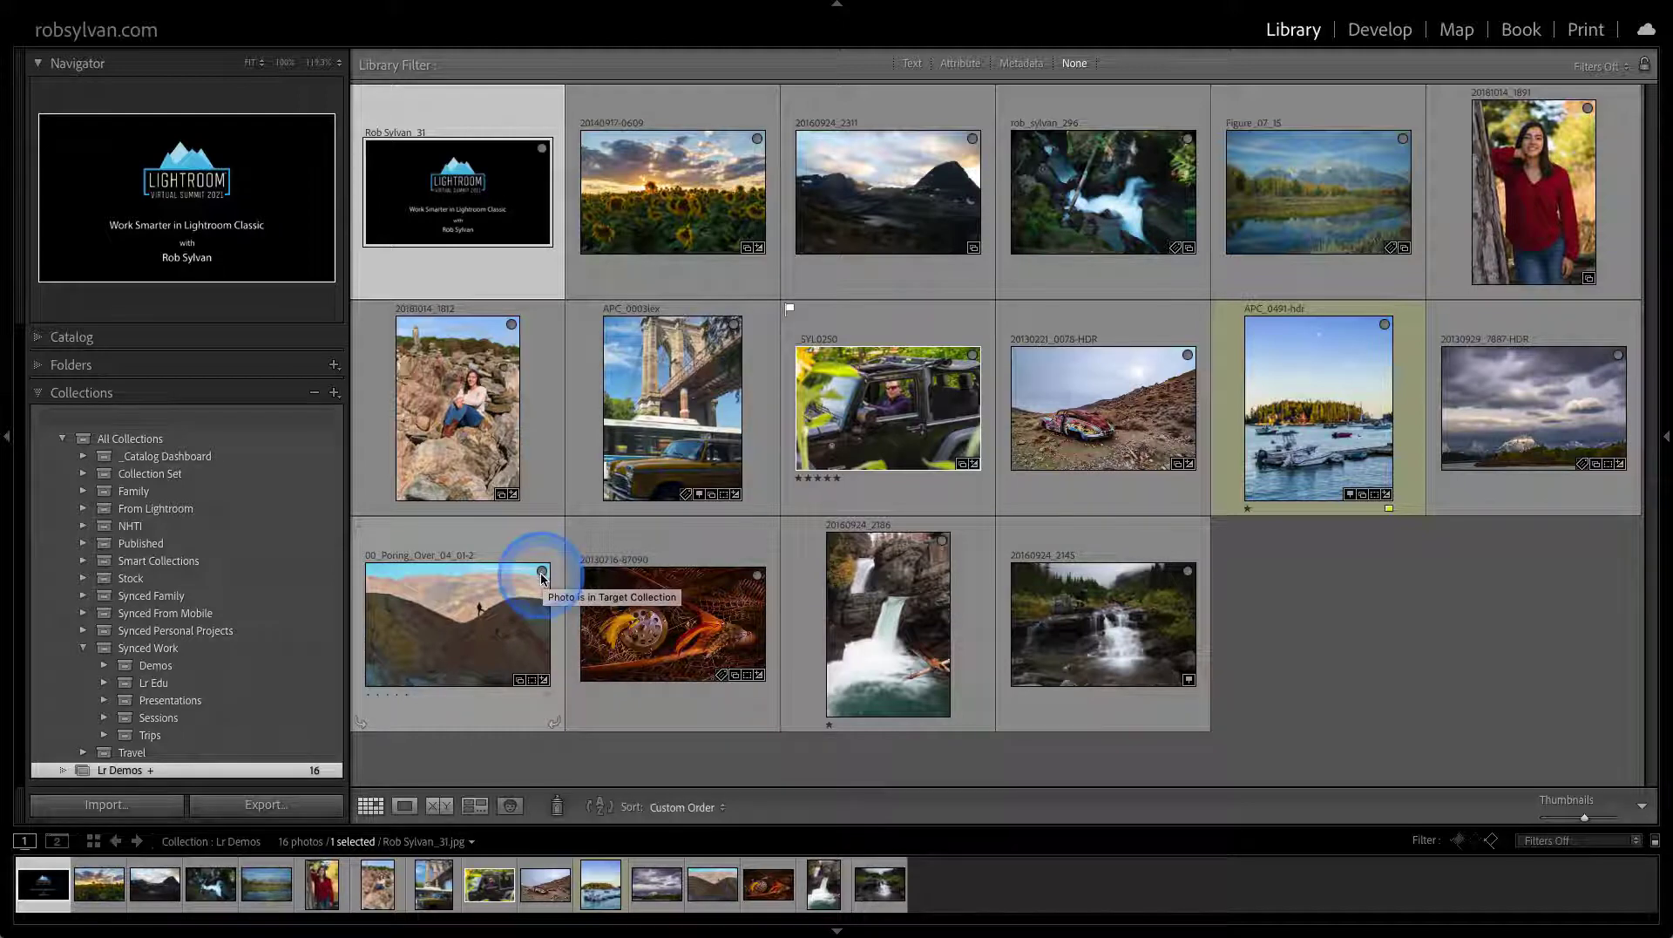
Remove the hillside hiker photo from Lr Demos via its target badge, then undo the removal
{"action": "left_click", "coordinate": [541, 574]}
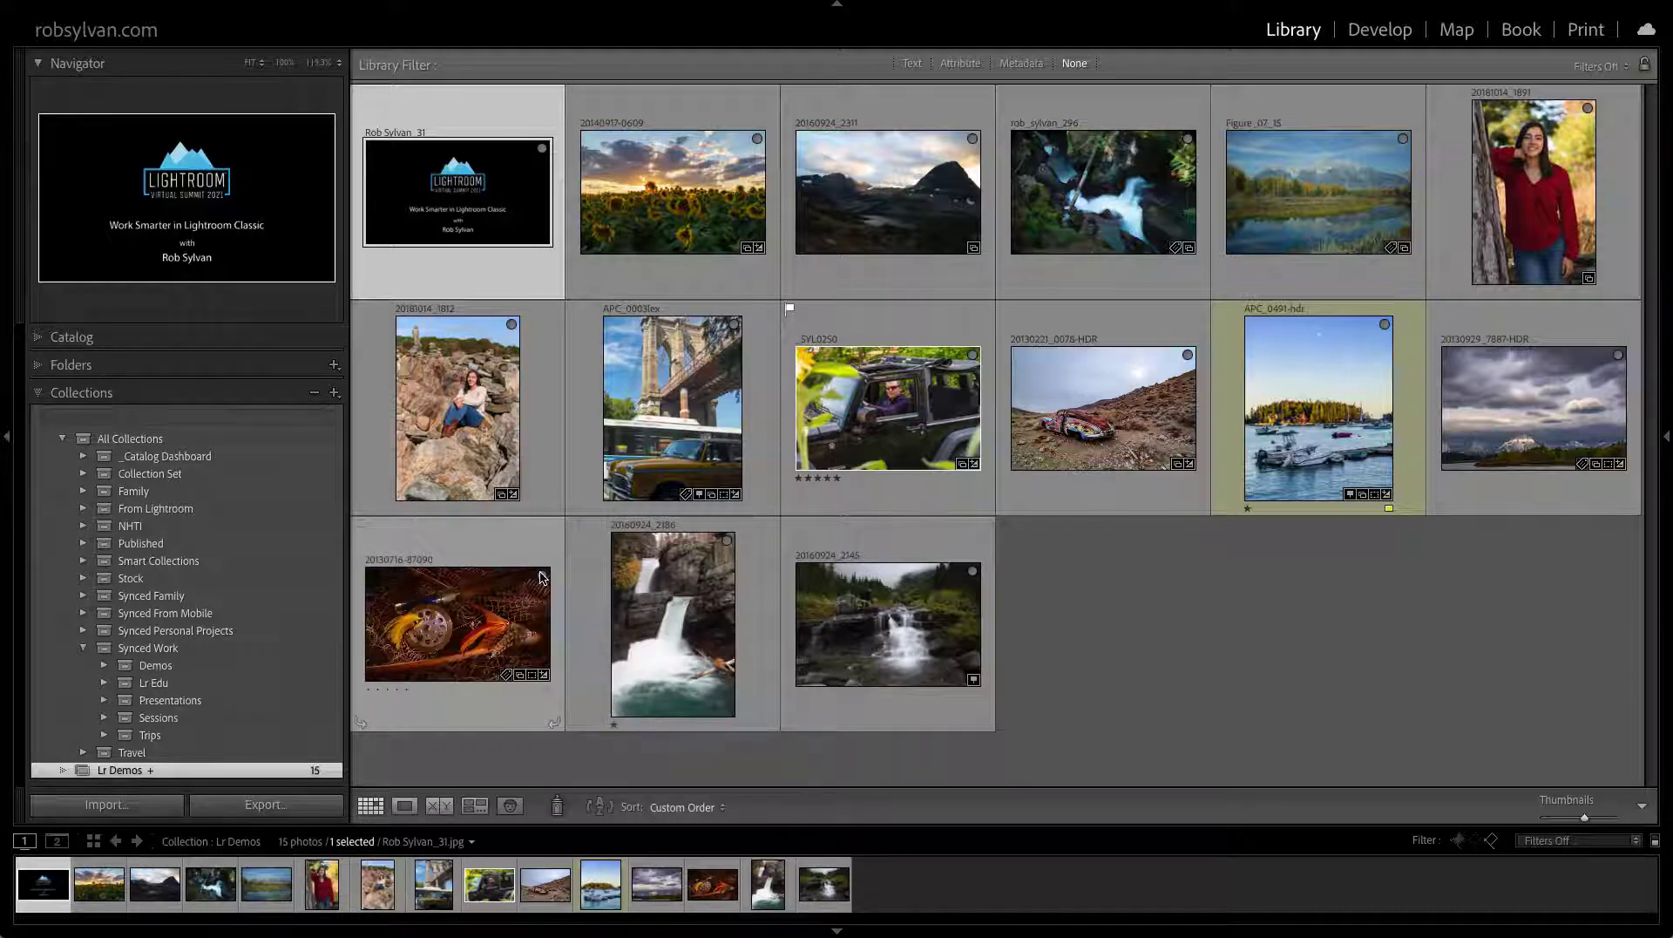
{"action": "key", "text": "ctrl+z"}
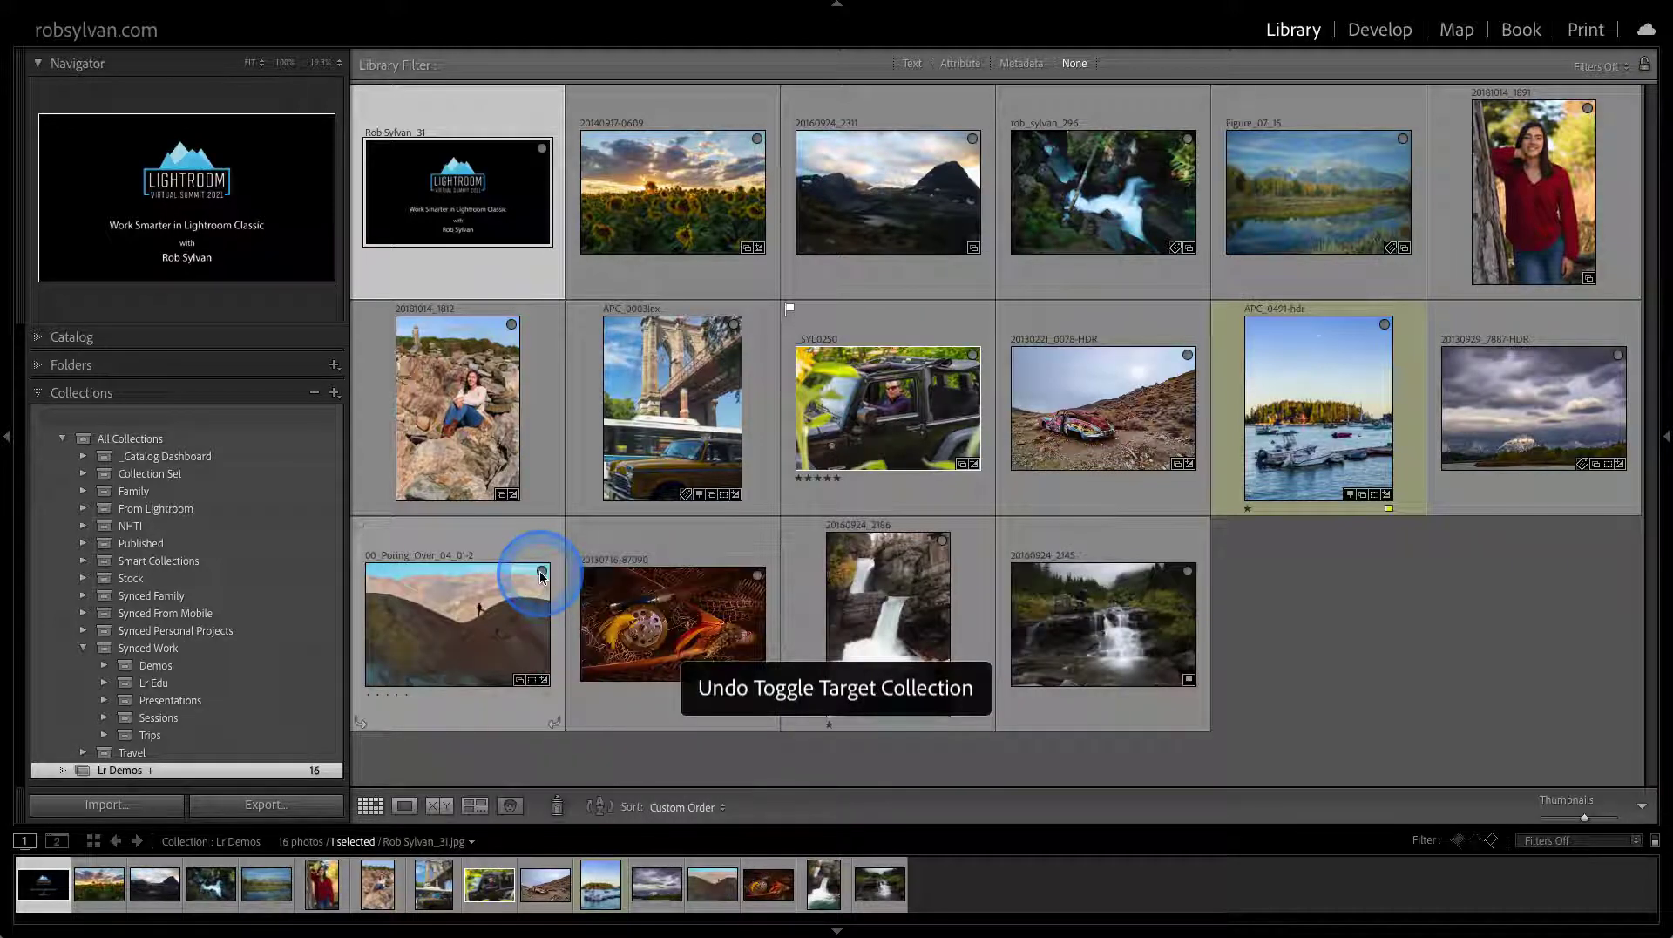
{"action": "left_click", "coordinate": [275, 690]}
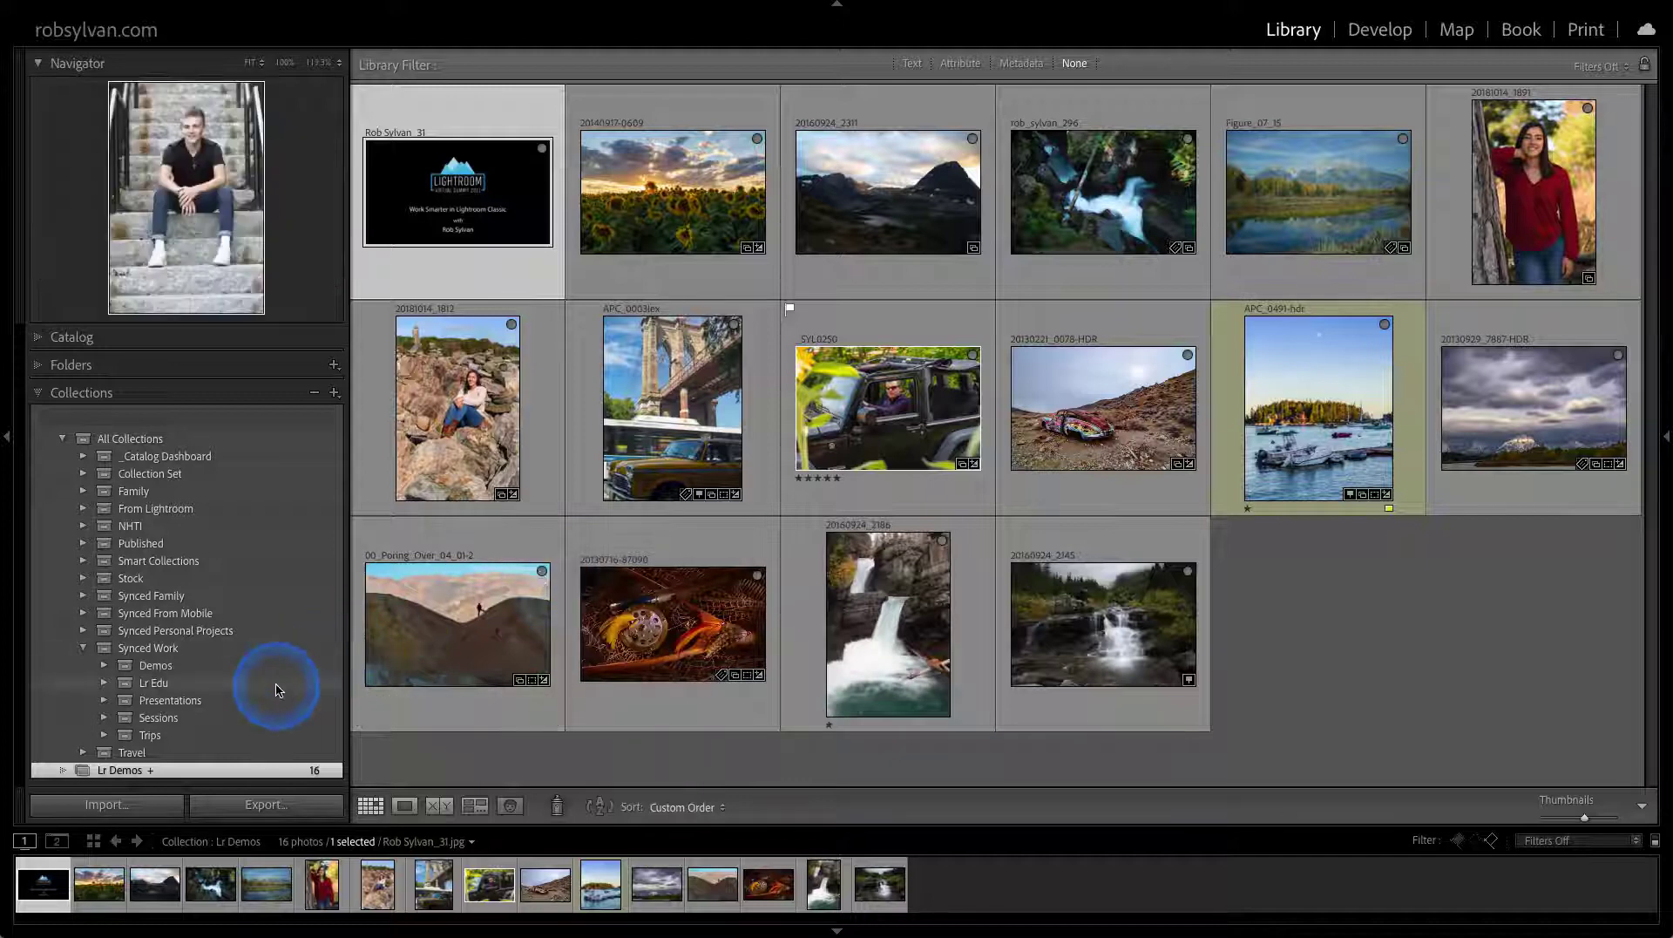
{"action": "left_click", "coordinate": [469, 840]}
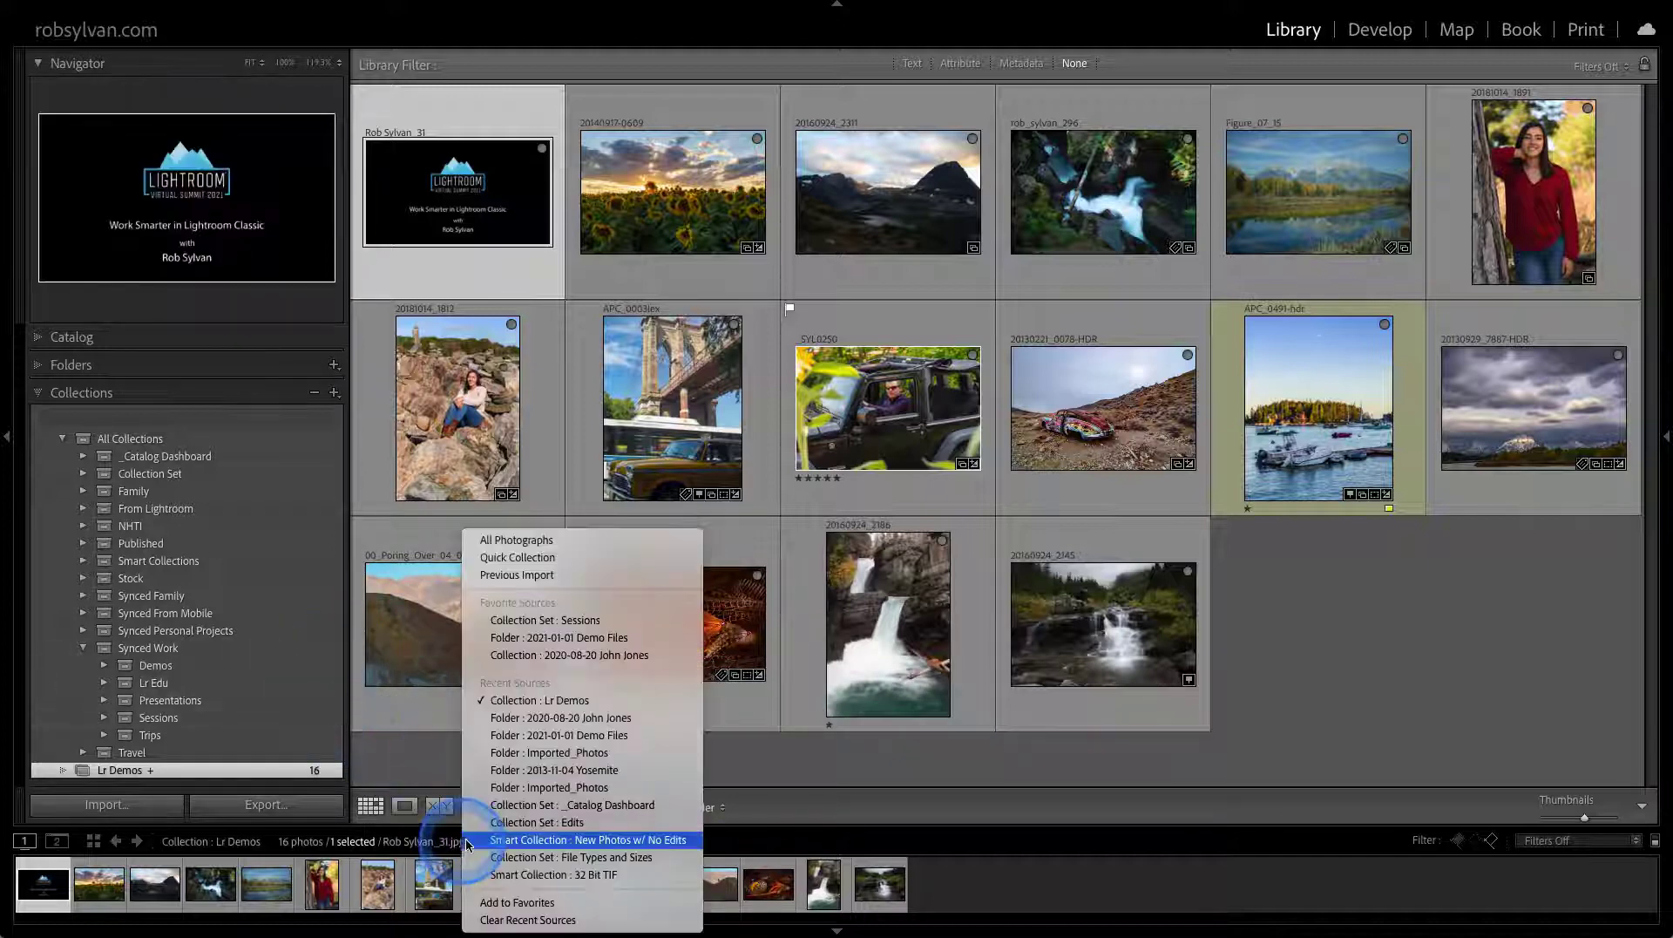
{"action": "left_click", "coordinate": [538, 654]}
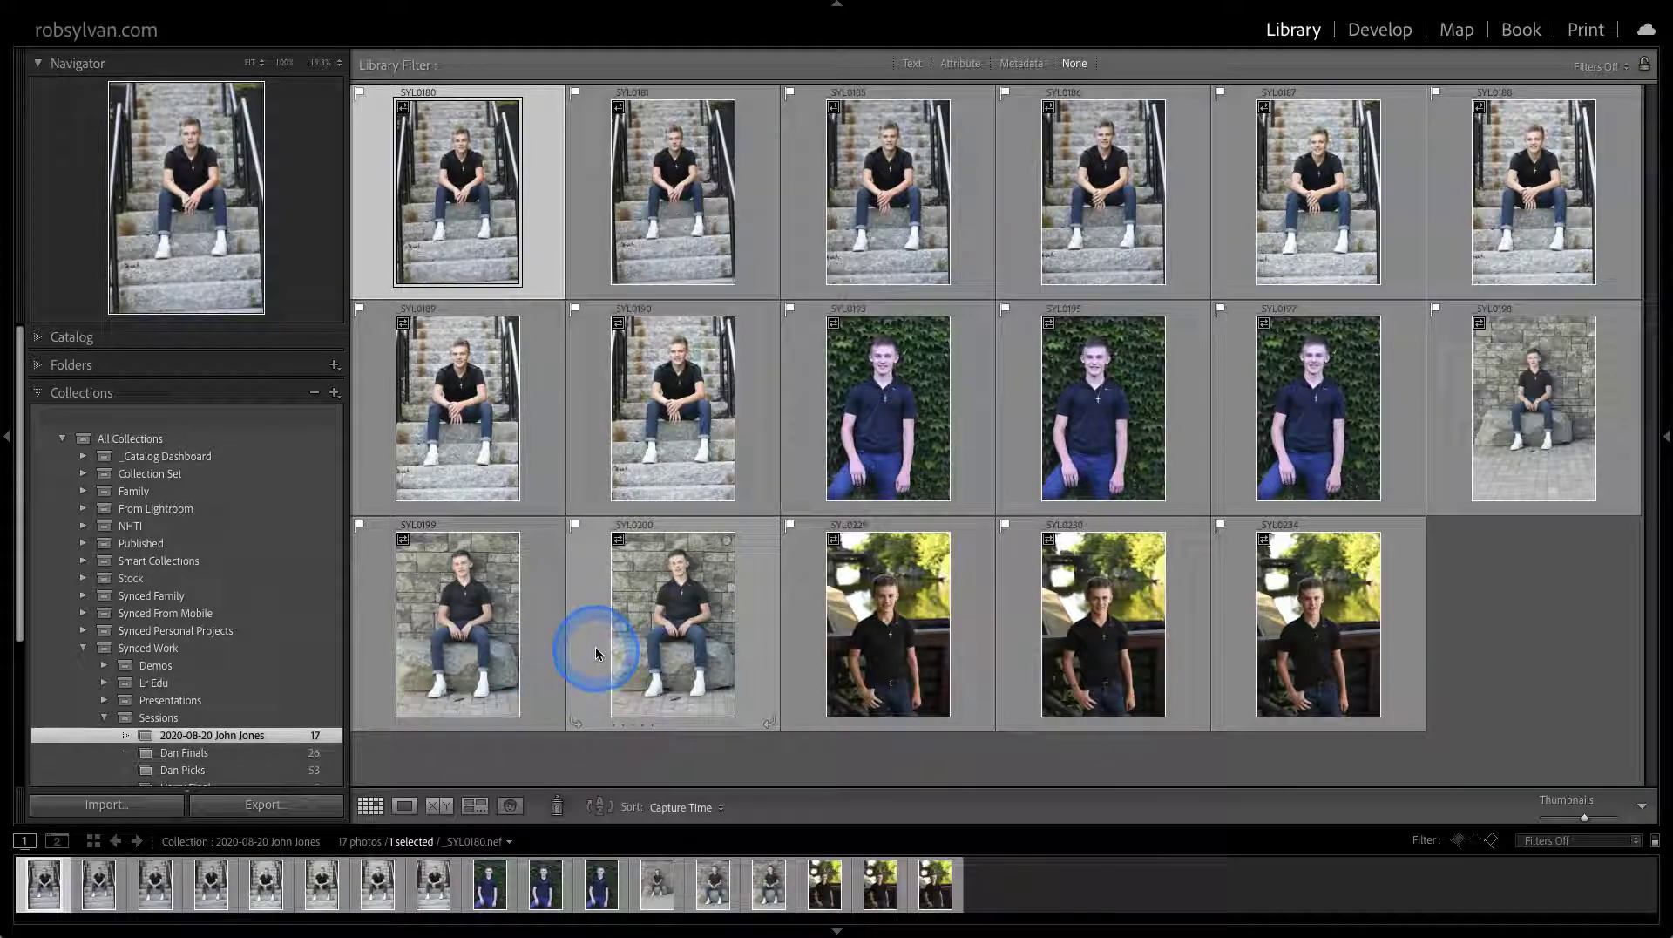
{"action": "key", "text": "shift+b"}
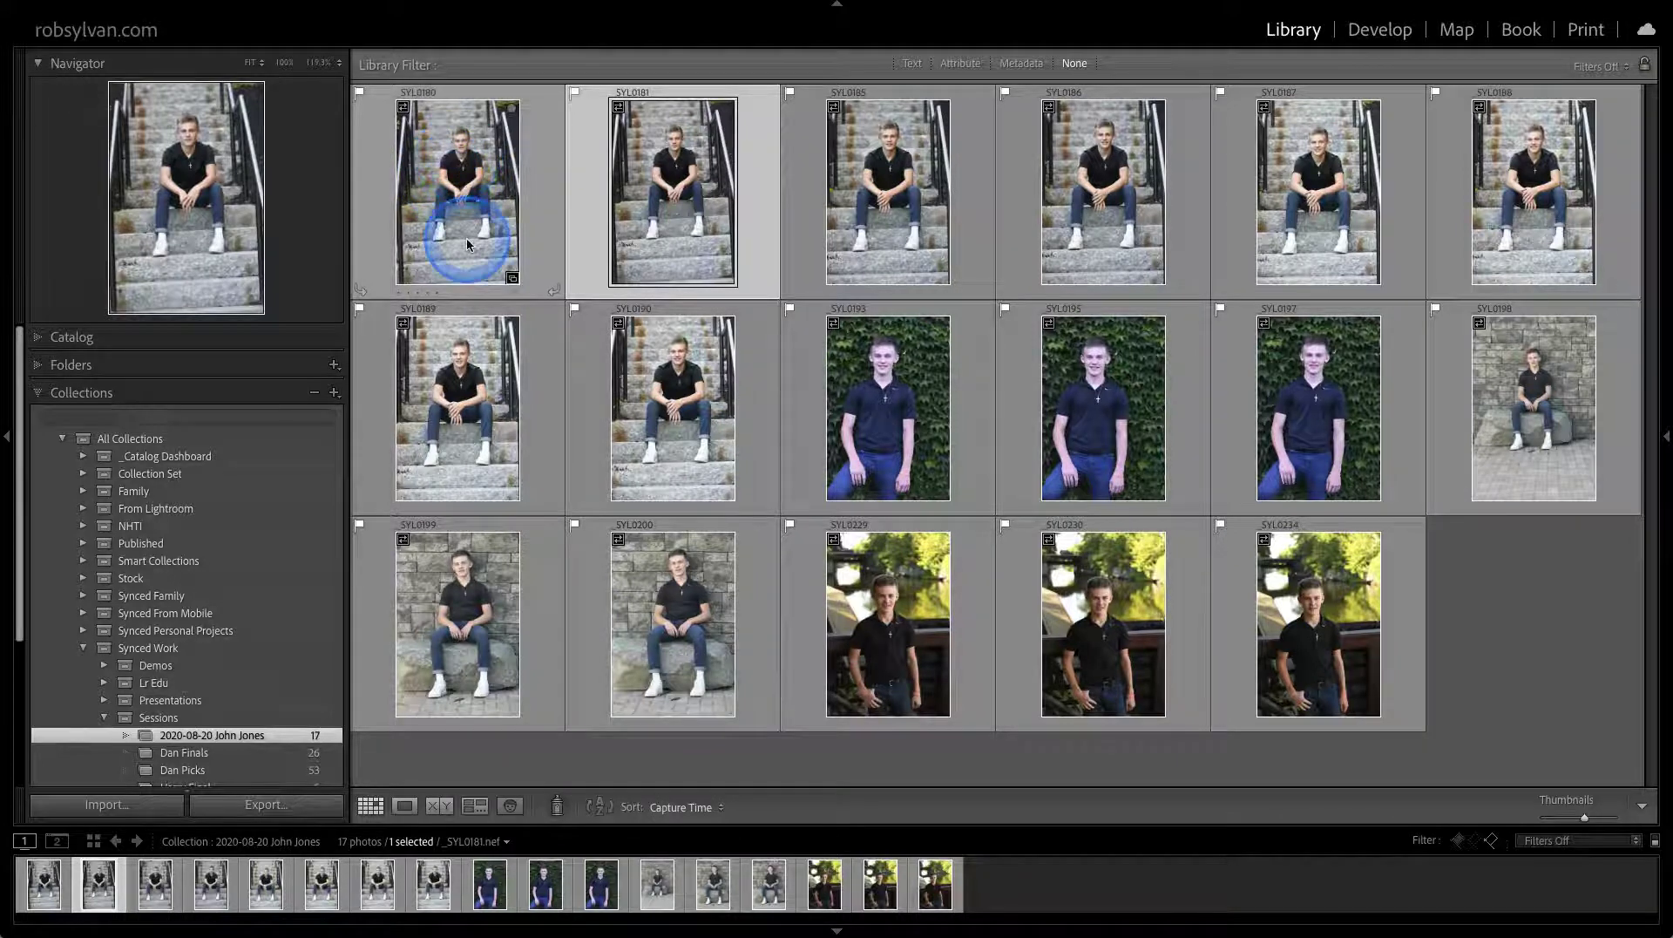
{"action": "left_click", "coordinate": [512, 277]}
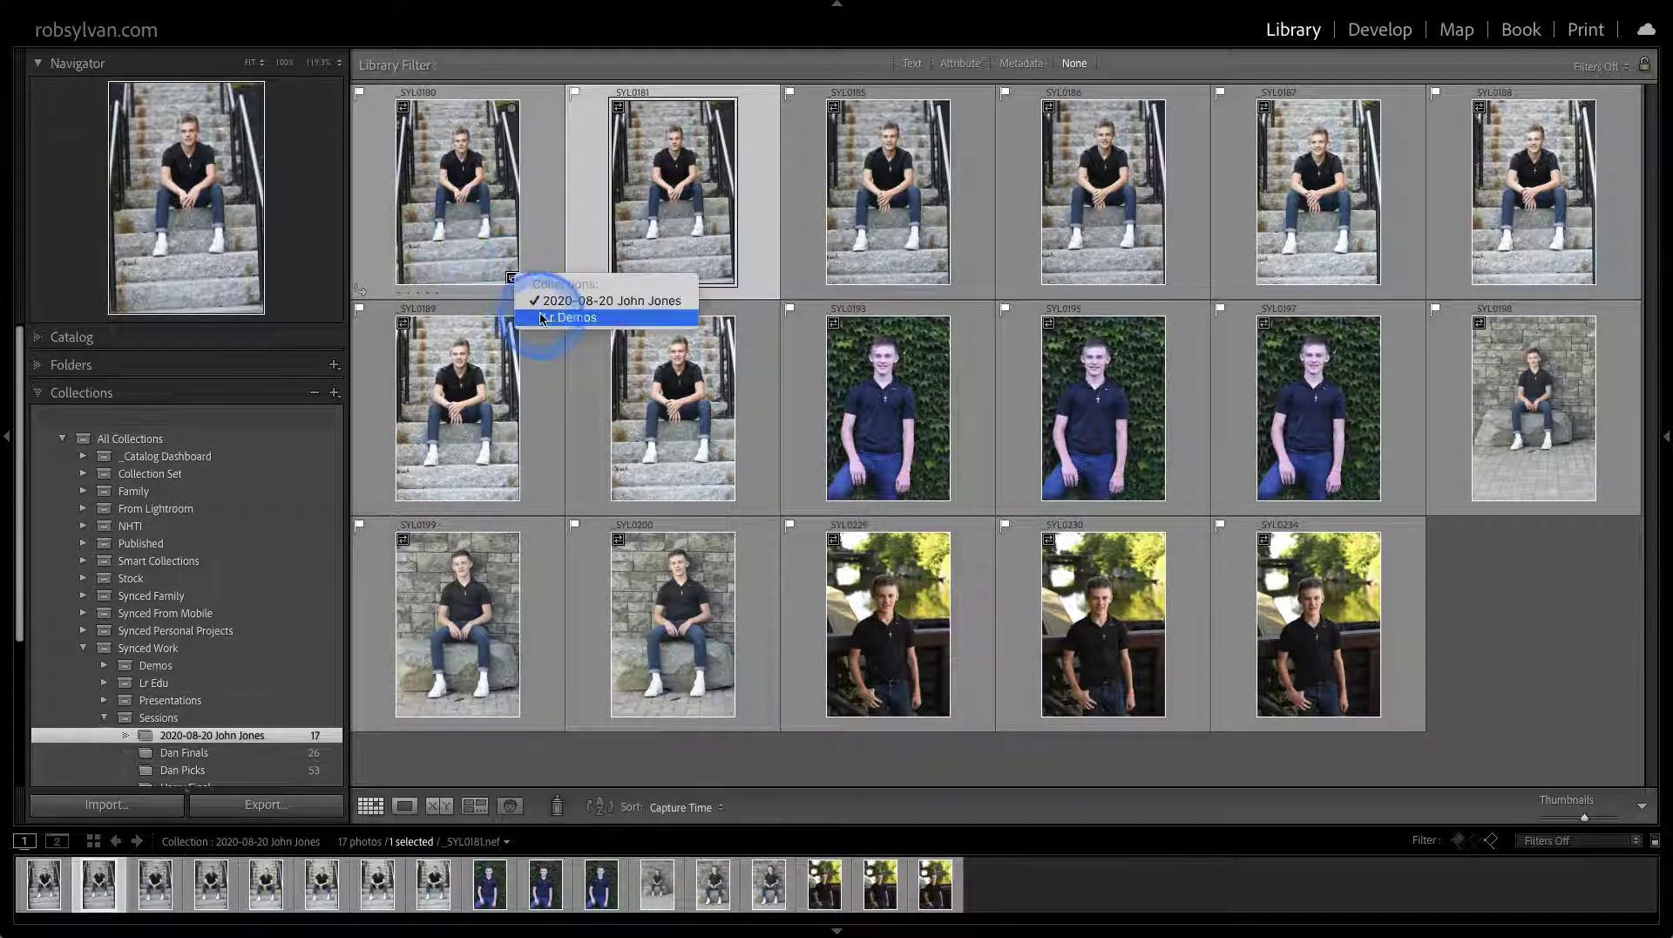
{"action": "left_click", "coordinate": [541, 316]}
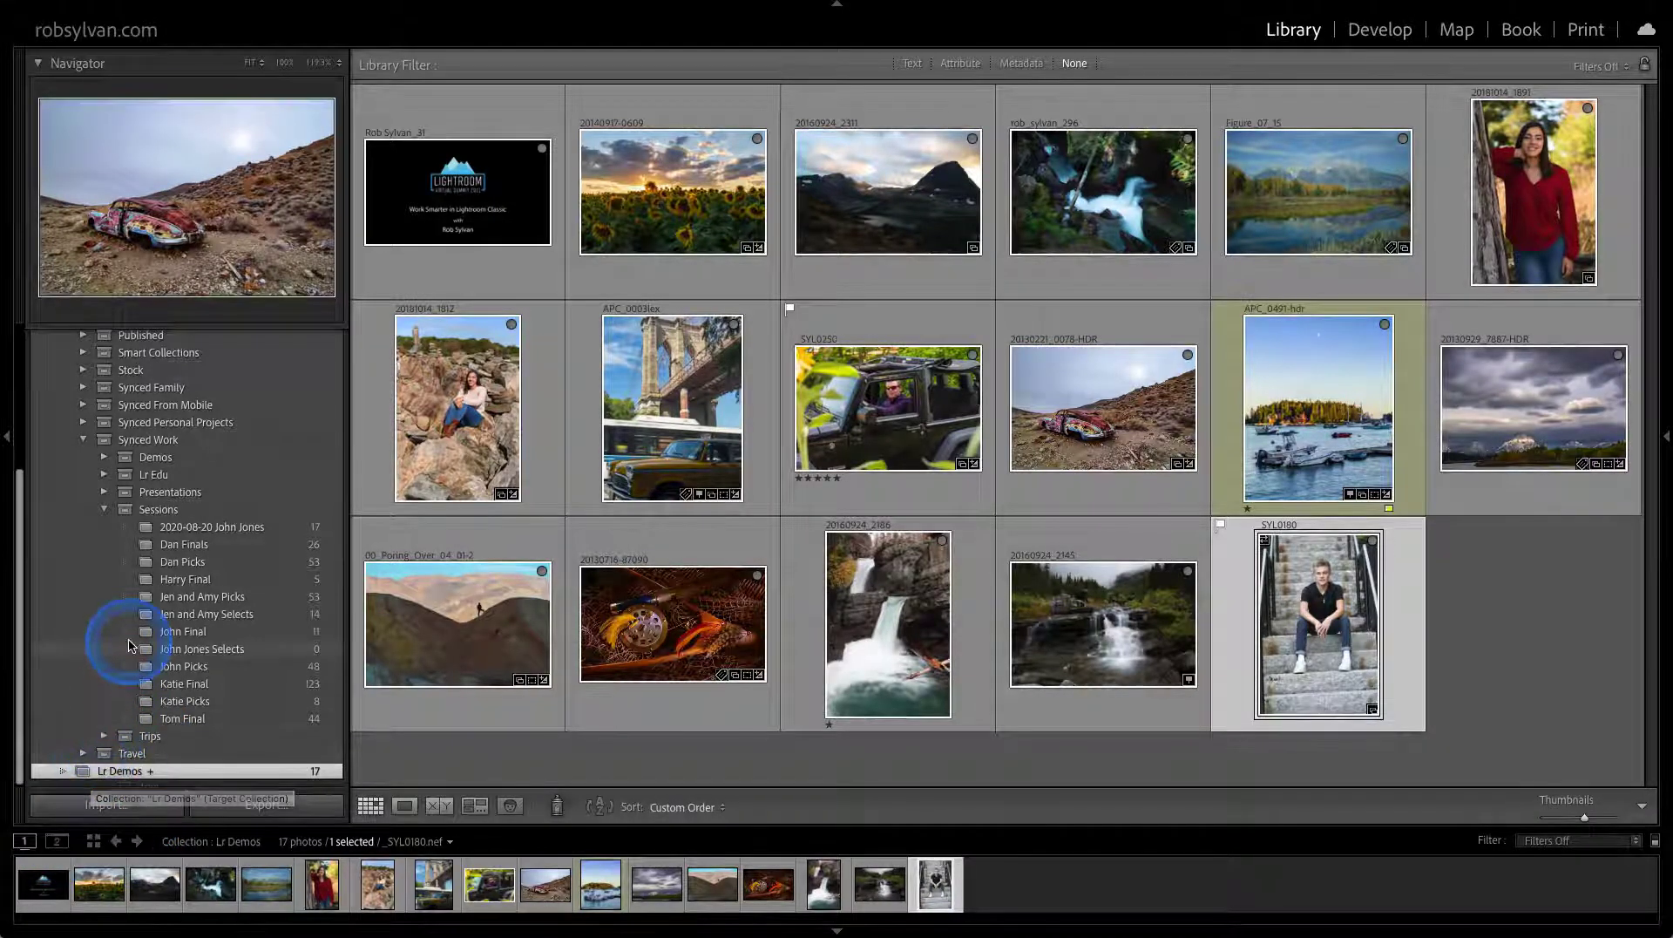
{"action": "scroll", "coordinate": [123, 618], "scroll_direction": "up", "scroll_amount": 5}
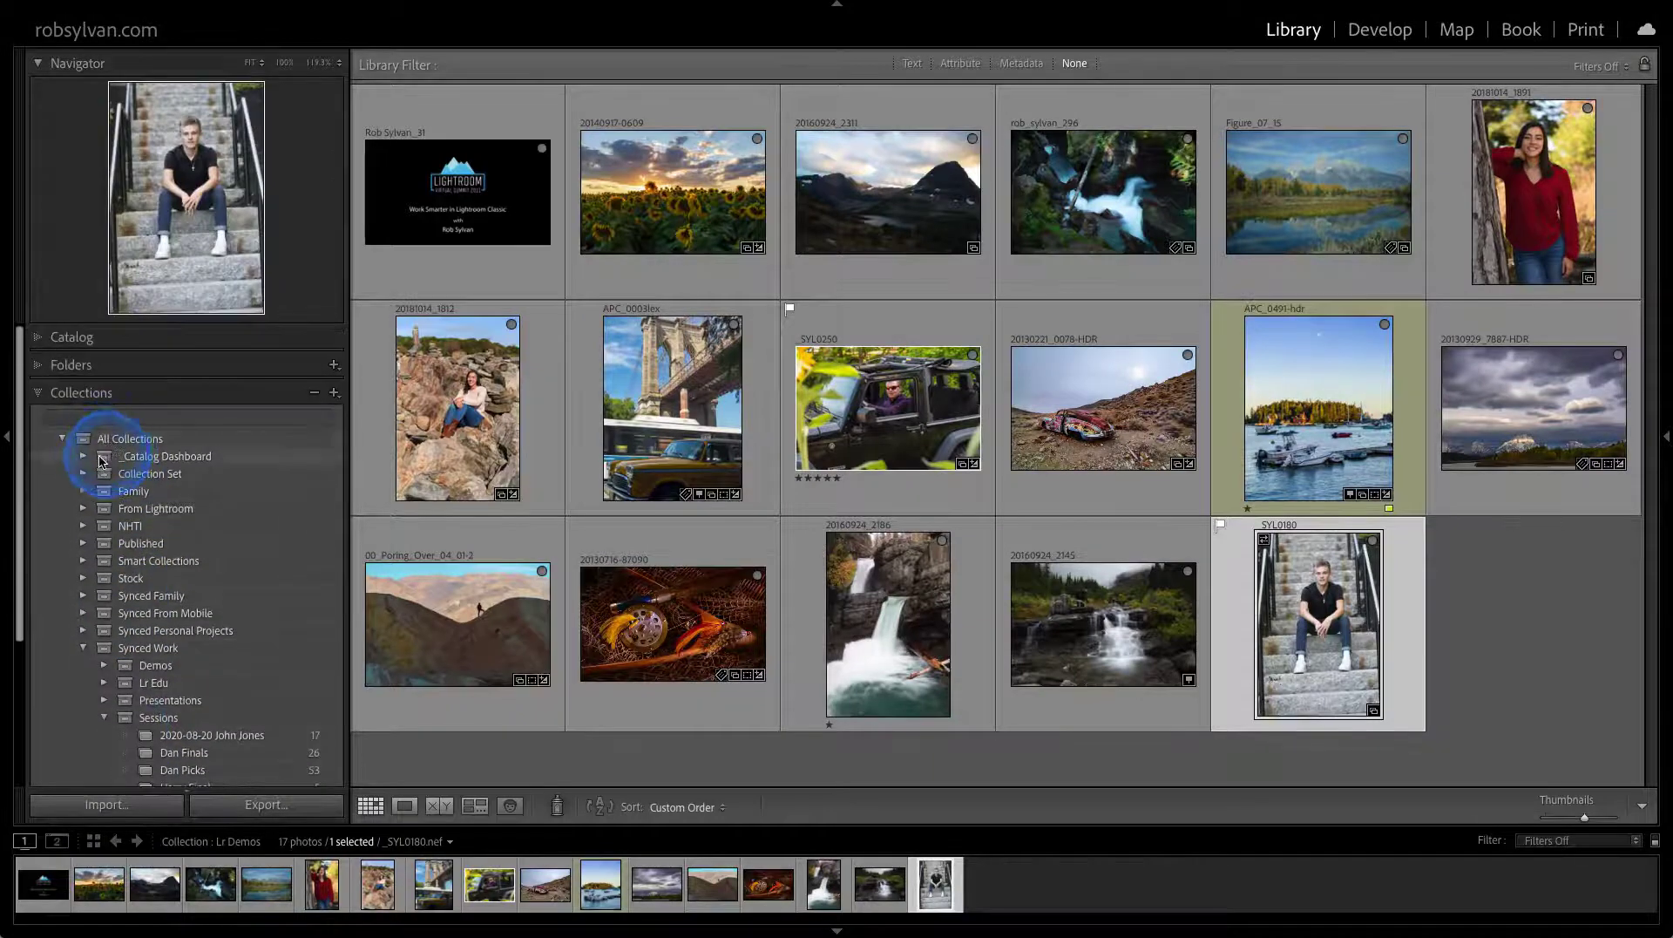
Expand the Catalog Dashboard set and its File Types and Sizes set to show 8 Bit Files
{"action": "left_click", "coordinate": [84, 456]}
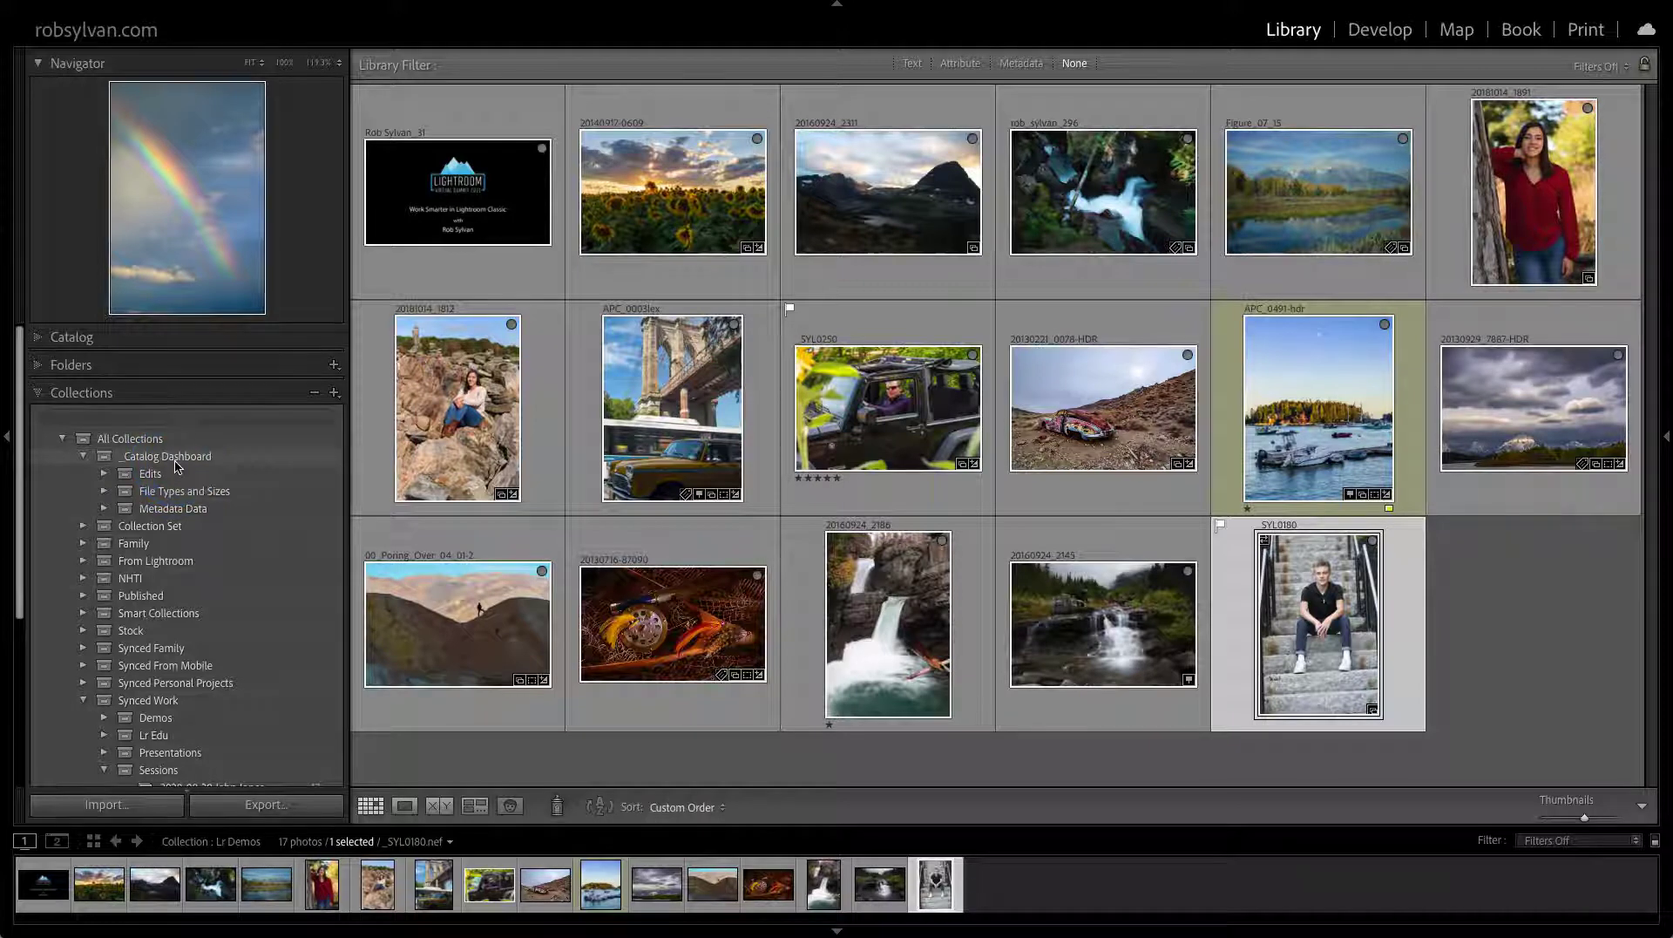
{"action": "left_click", "coordinate": [107, 488]}
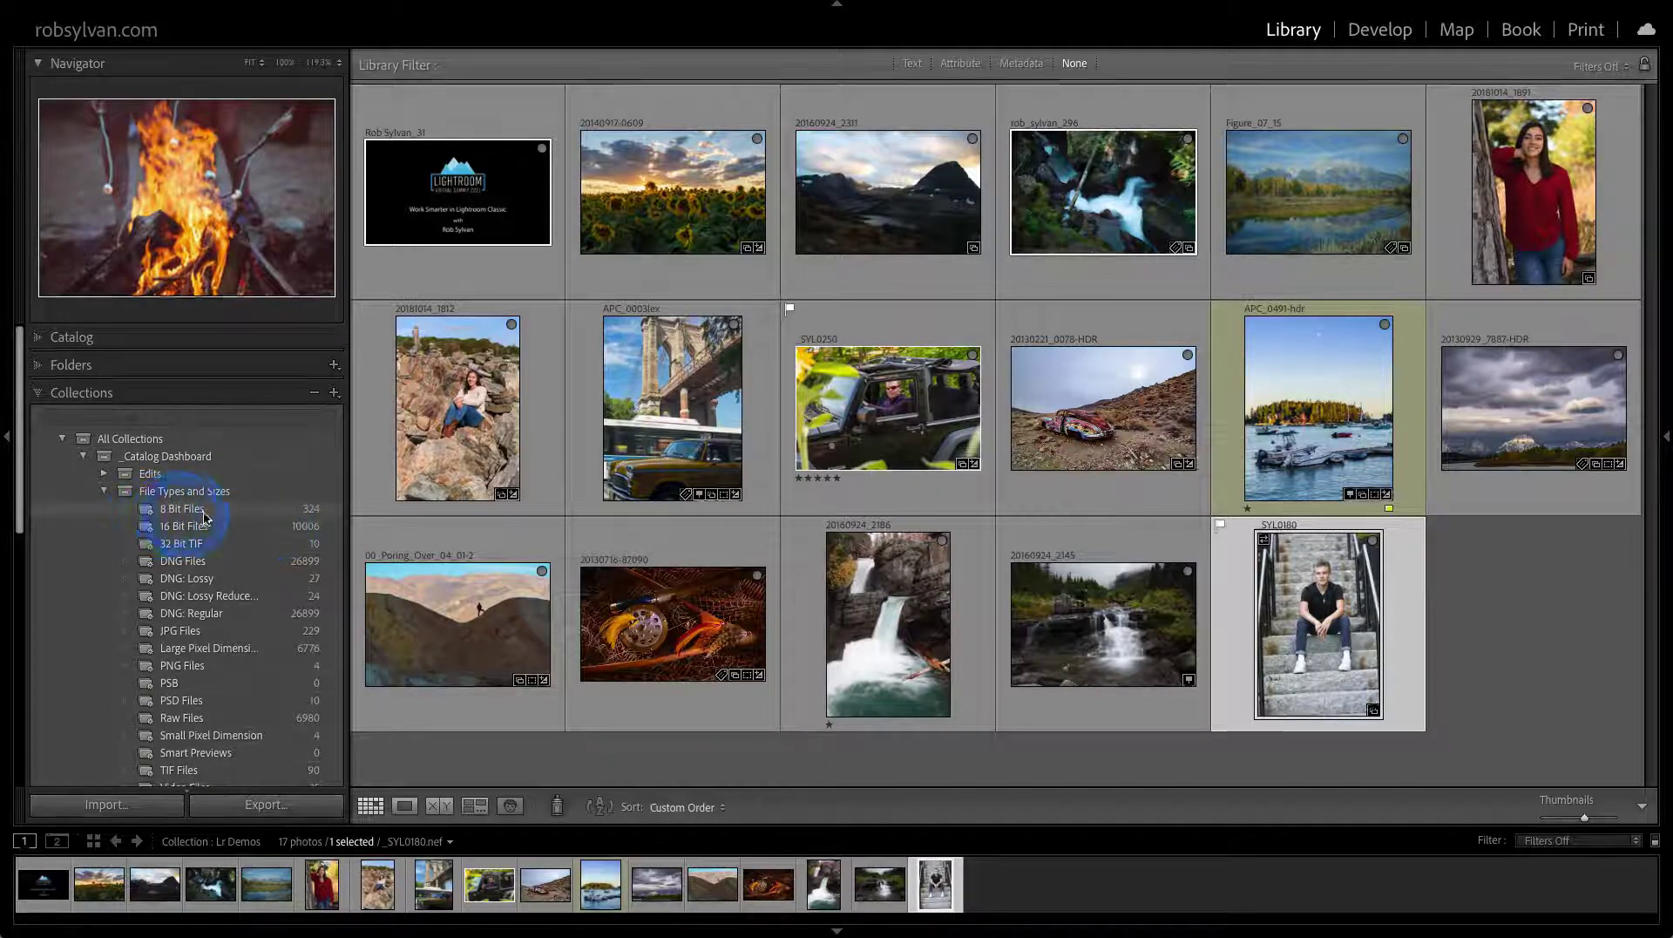
Inspect the 8 Bit Files smart collection rule without changes, then view 32 Bit TIF photos
{"action": "double_click", "coordinate": [148, 514]}
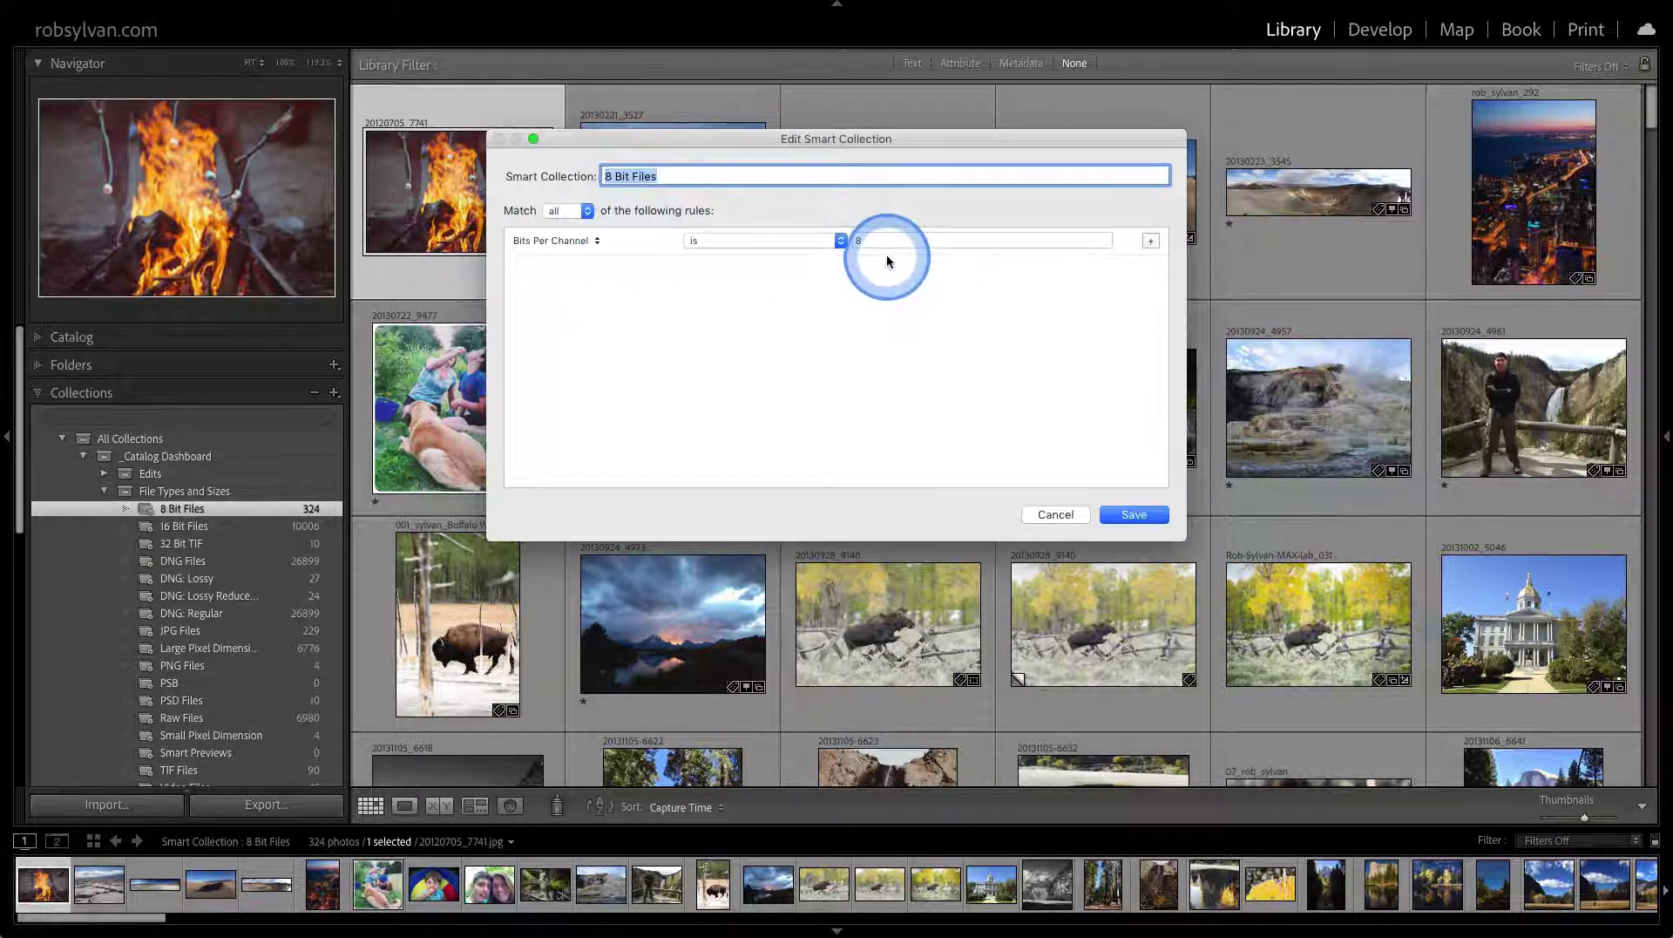
{"action": "left_click", "coordinate": [1051, 513]}
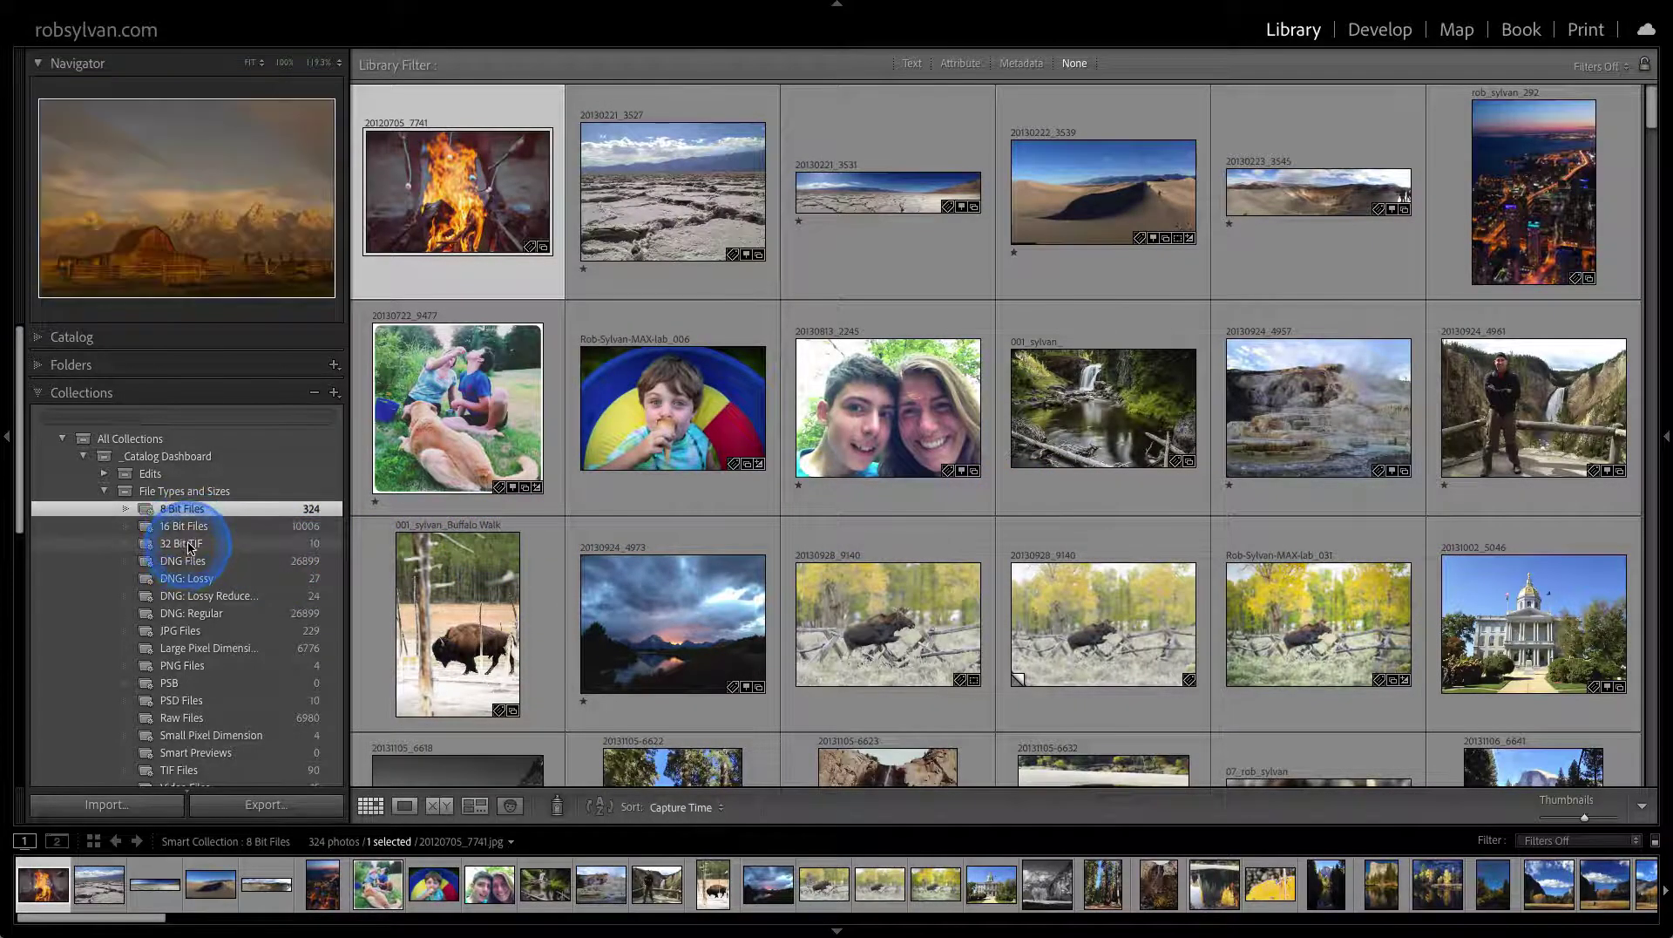
{"action": "left_click", "coordinate": [190, 545]}
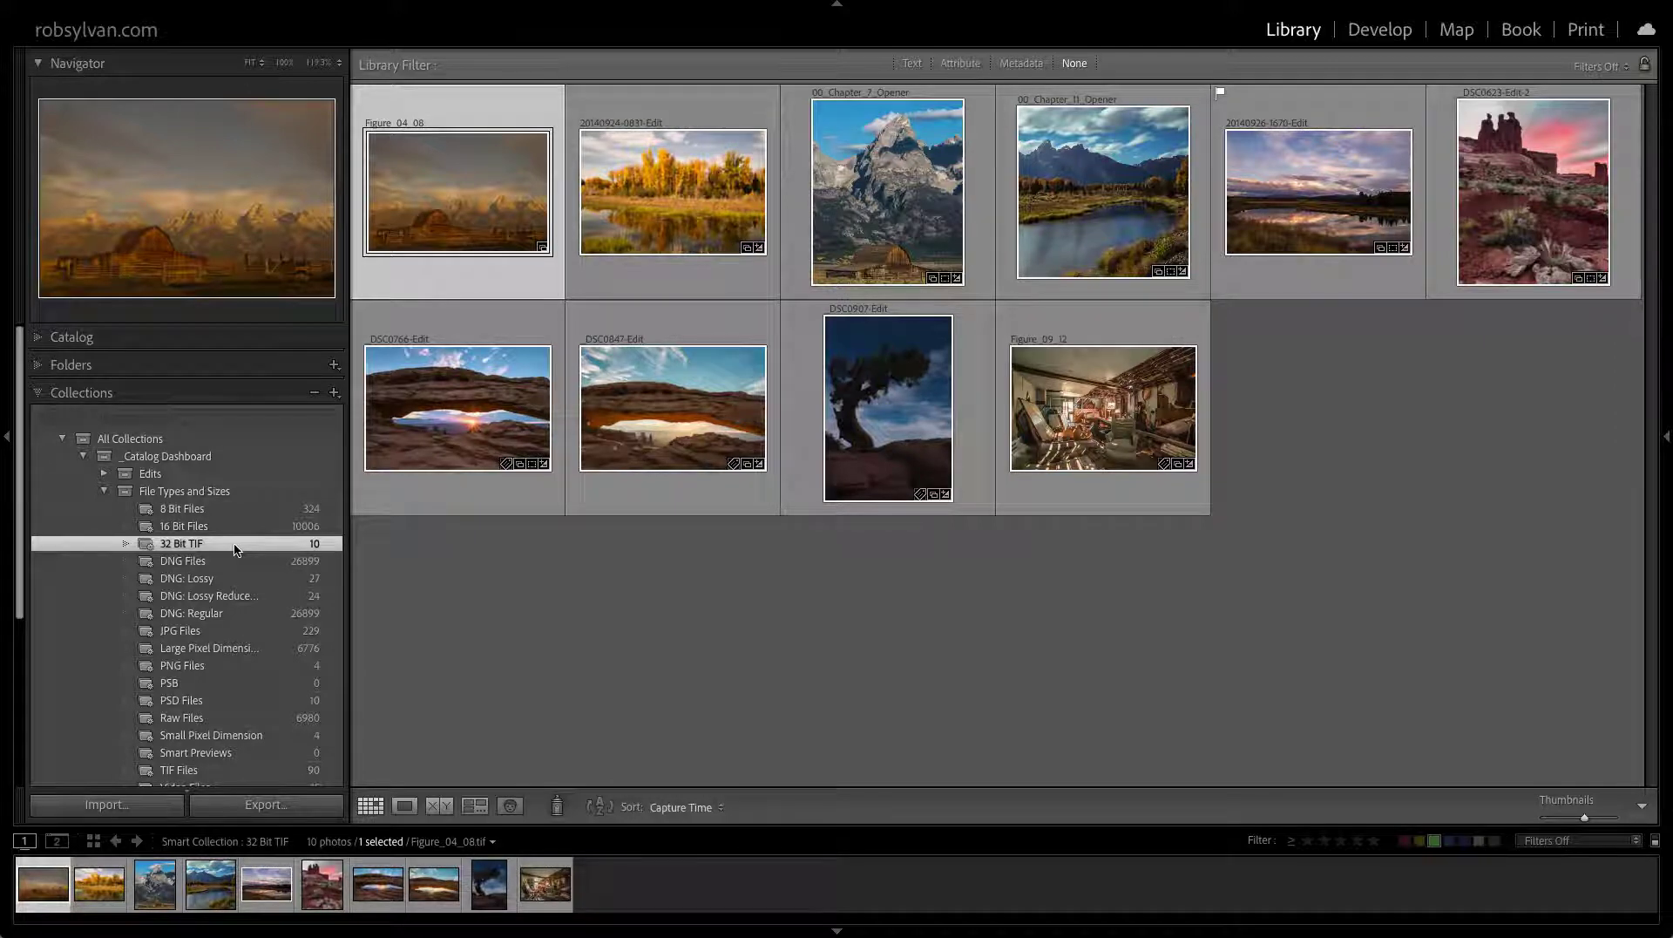
Show all 34,285 photos in All Collections and collapse the whole collection tree
{"action": "left_click", "coordinate": [106, 494]}
{"action": "left_click", "coordinate": [61, 444]}
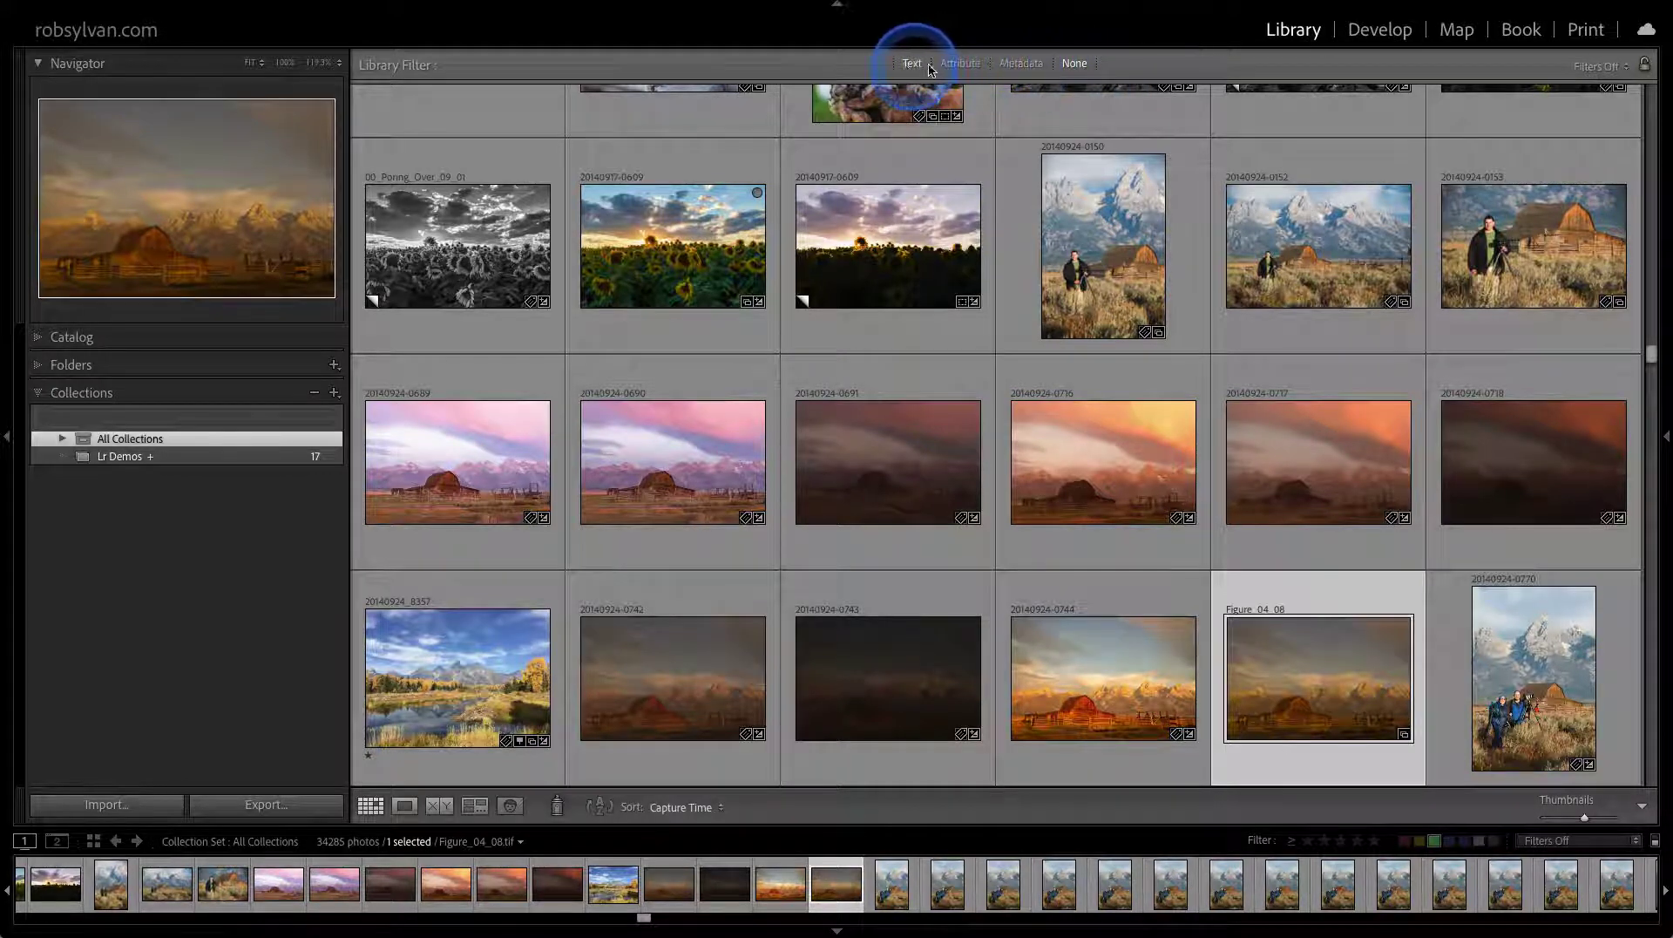
{"action": "left_click", "coordinate": [1586, 78]}
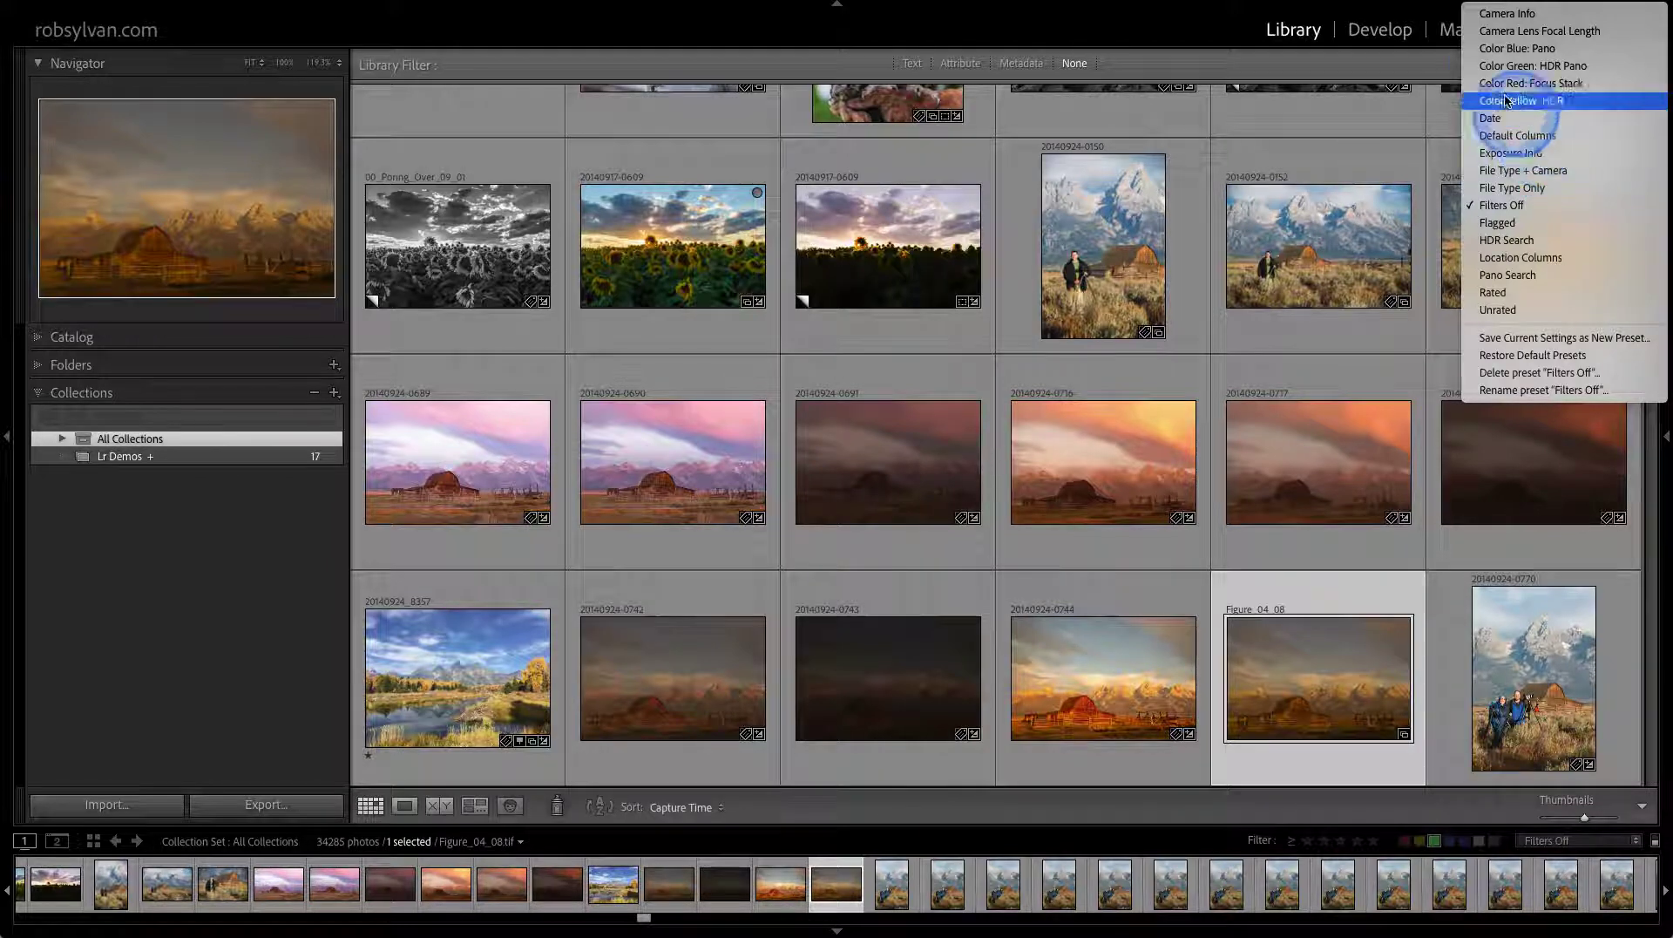
Apply the Color Blue: Pano filter preset and save the current filter as a new preset
{"action": "left_click", "coordinate": [1492, 50]}
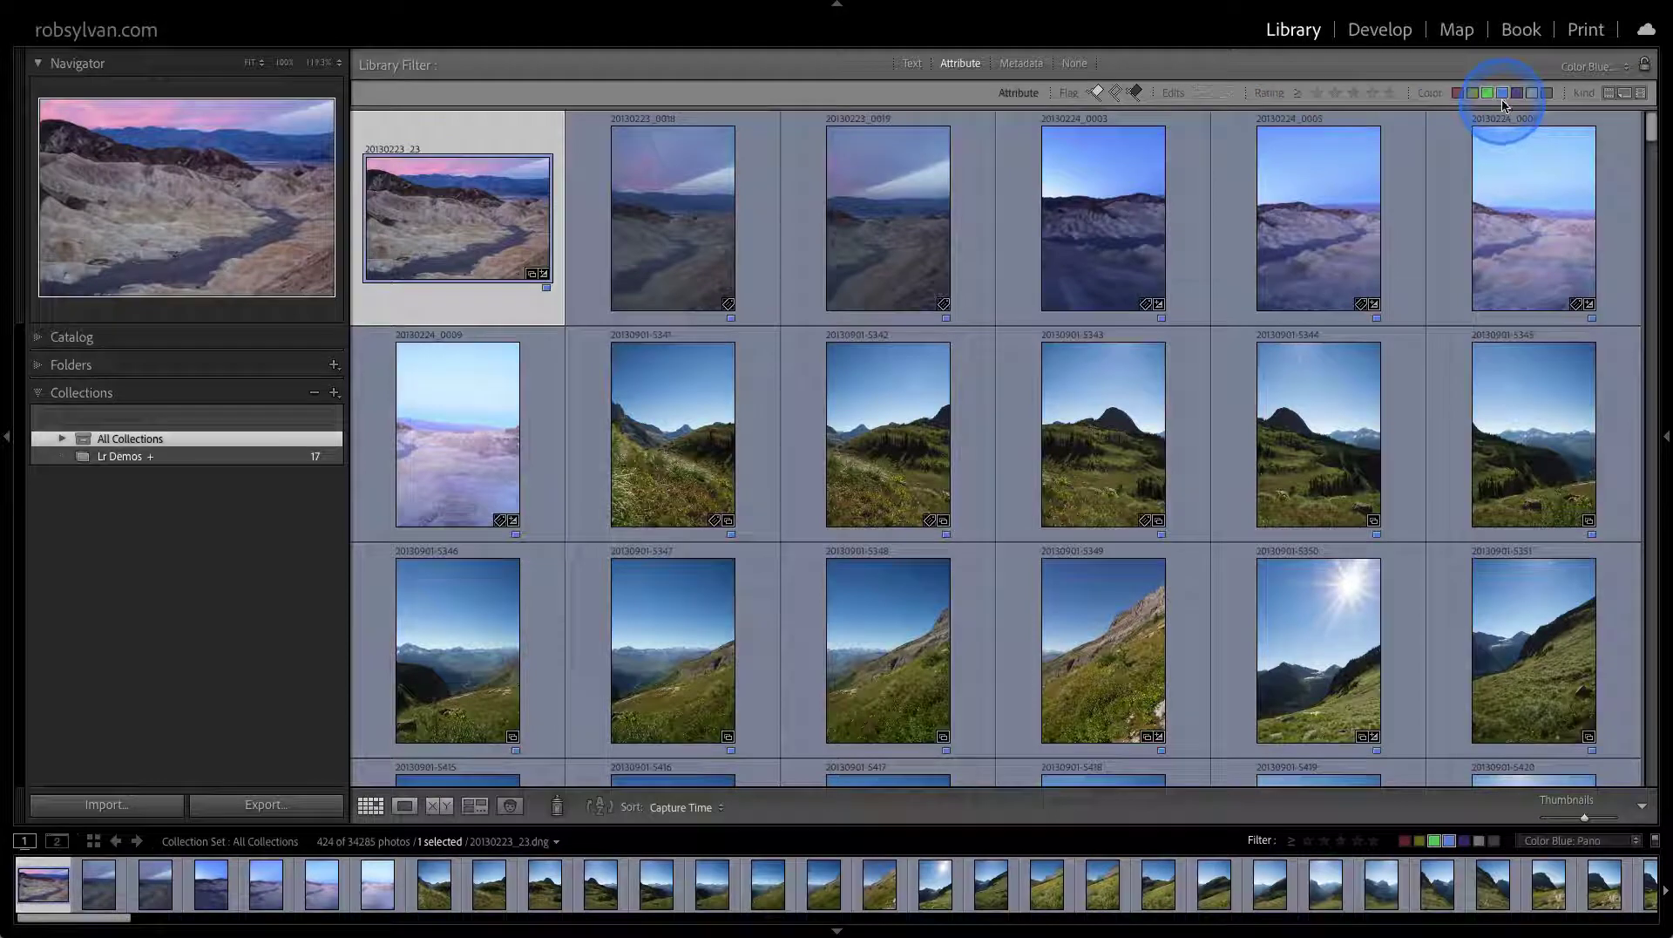
{"action": "left_click", "coordinate": [1584, 67]}
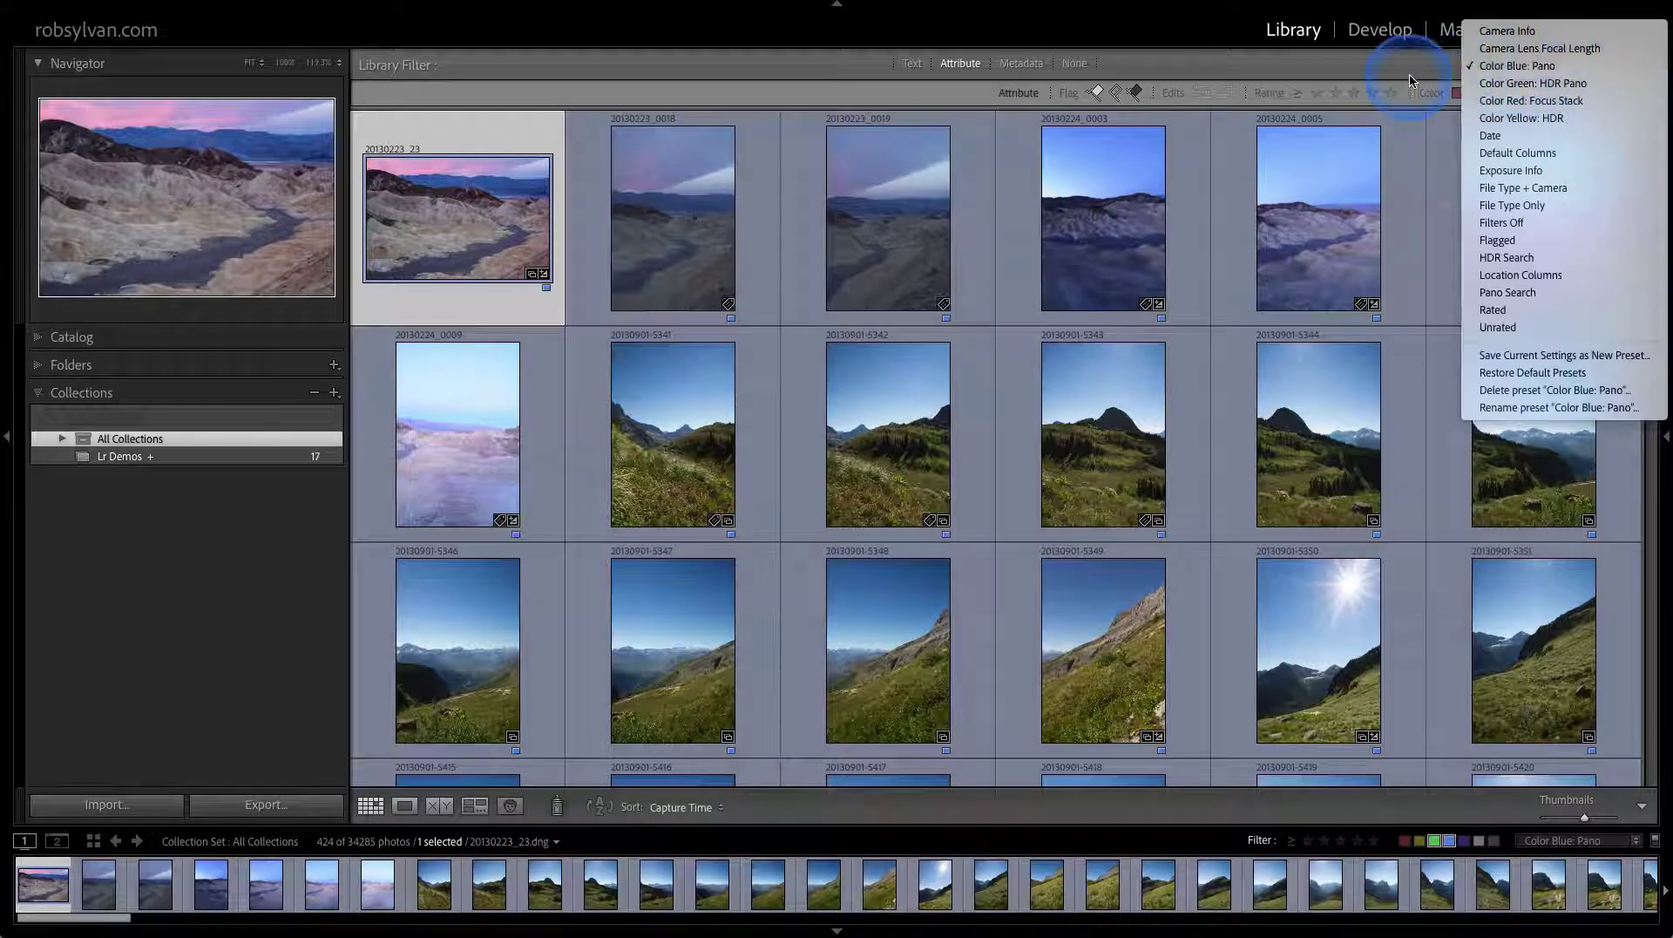
{"action": "left_click", "coordinate": [1474, 356]}
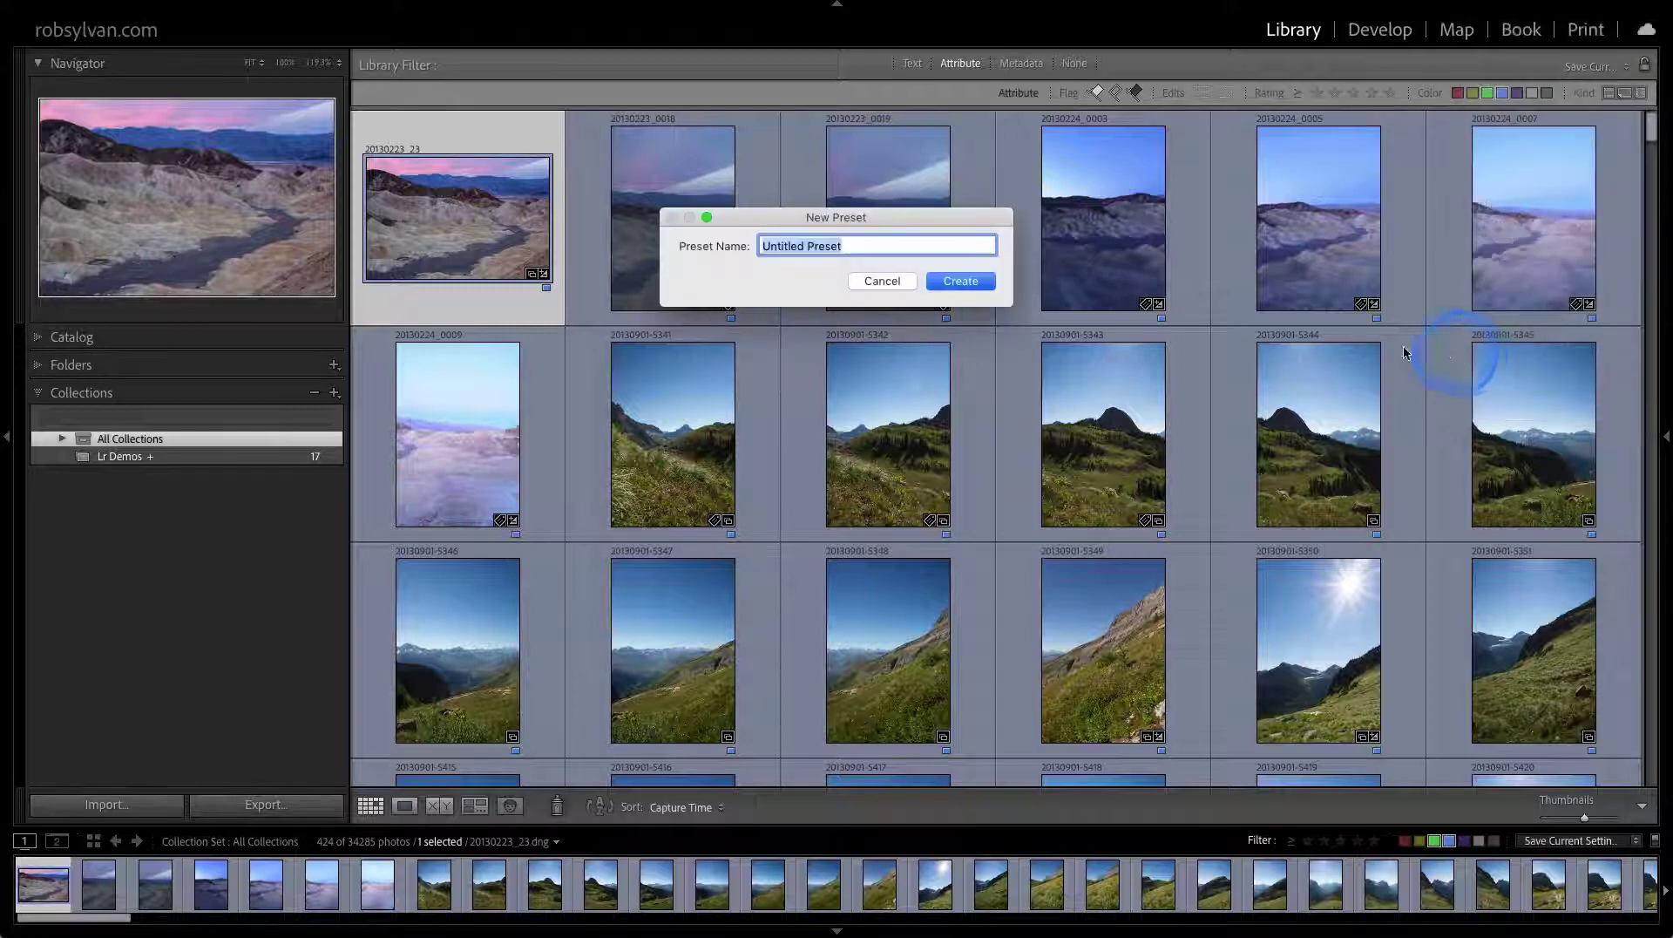
{"action": "left_click", "coordinate": [960, 285]}
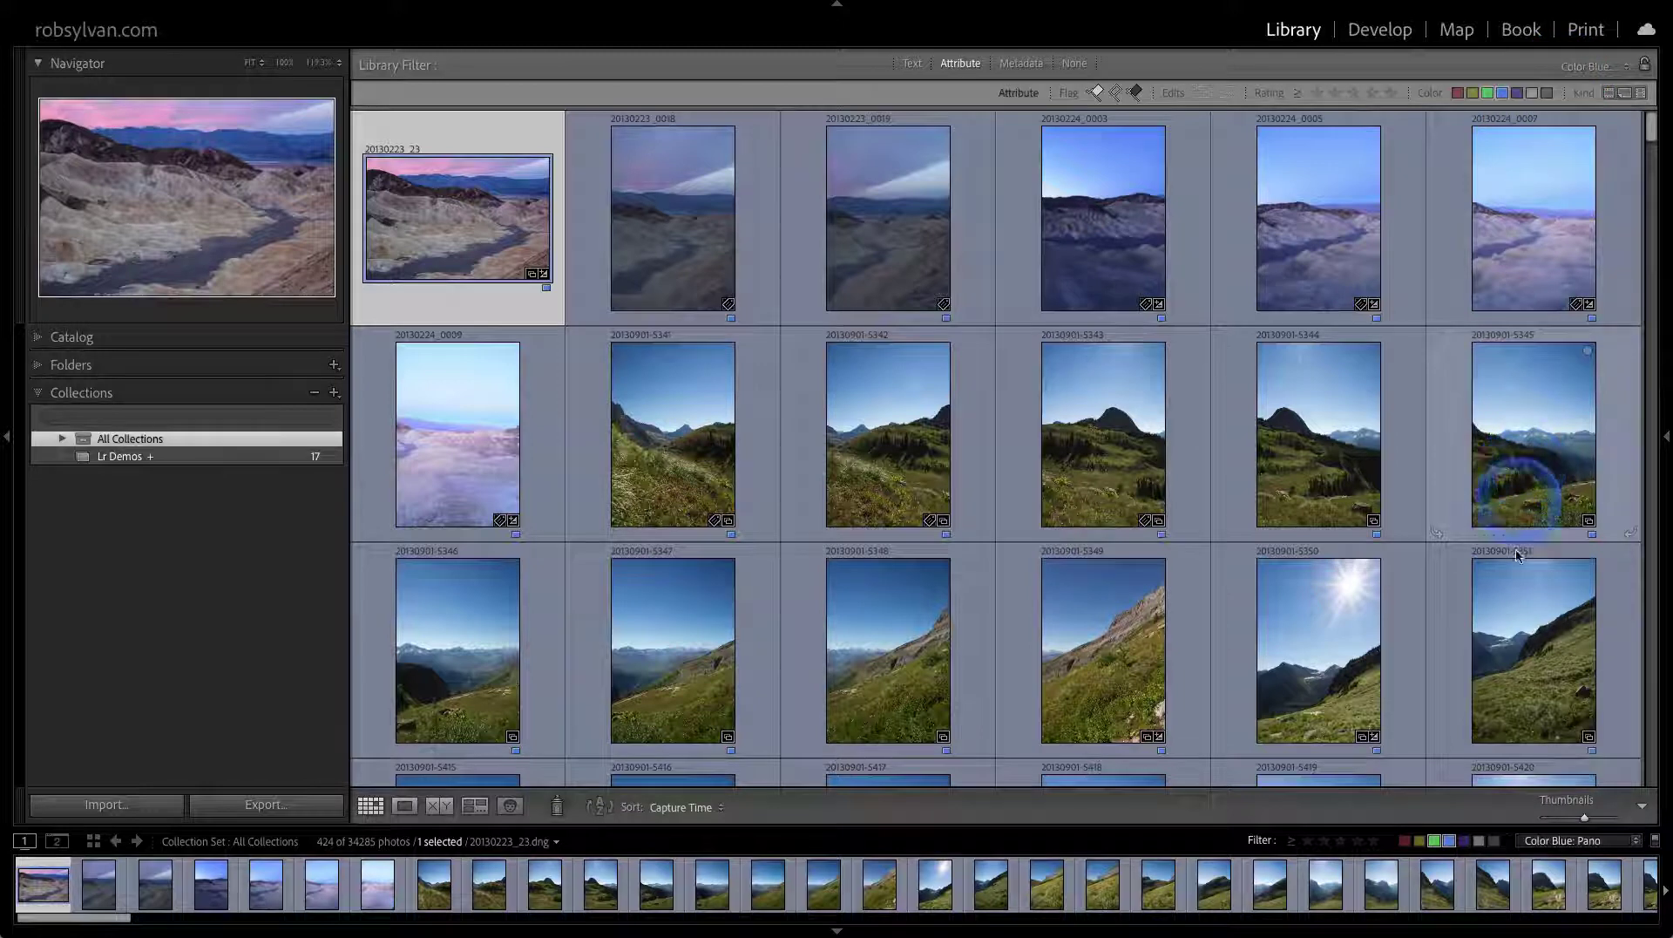
Apply the Color Green: HDR Pano filter preset, then show Lr Demos unfiltered
{"action": "left_click", "coordinate": [1550, 841]}
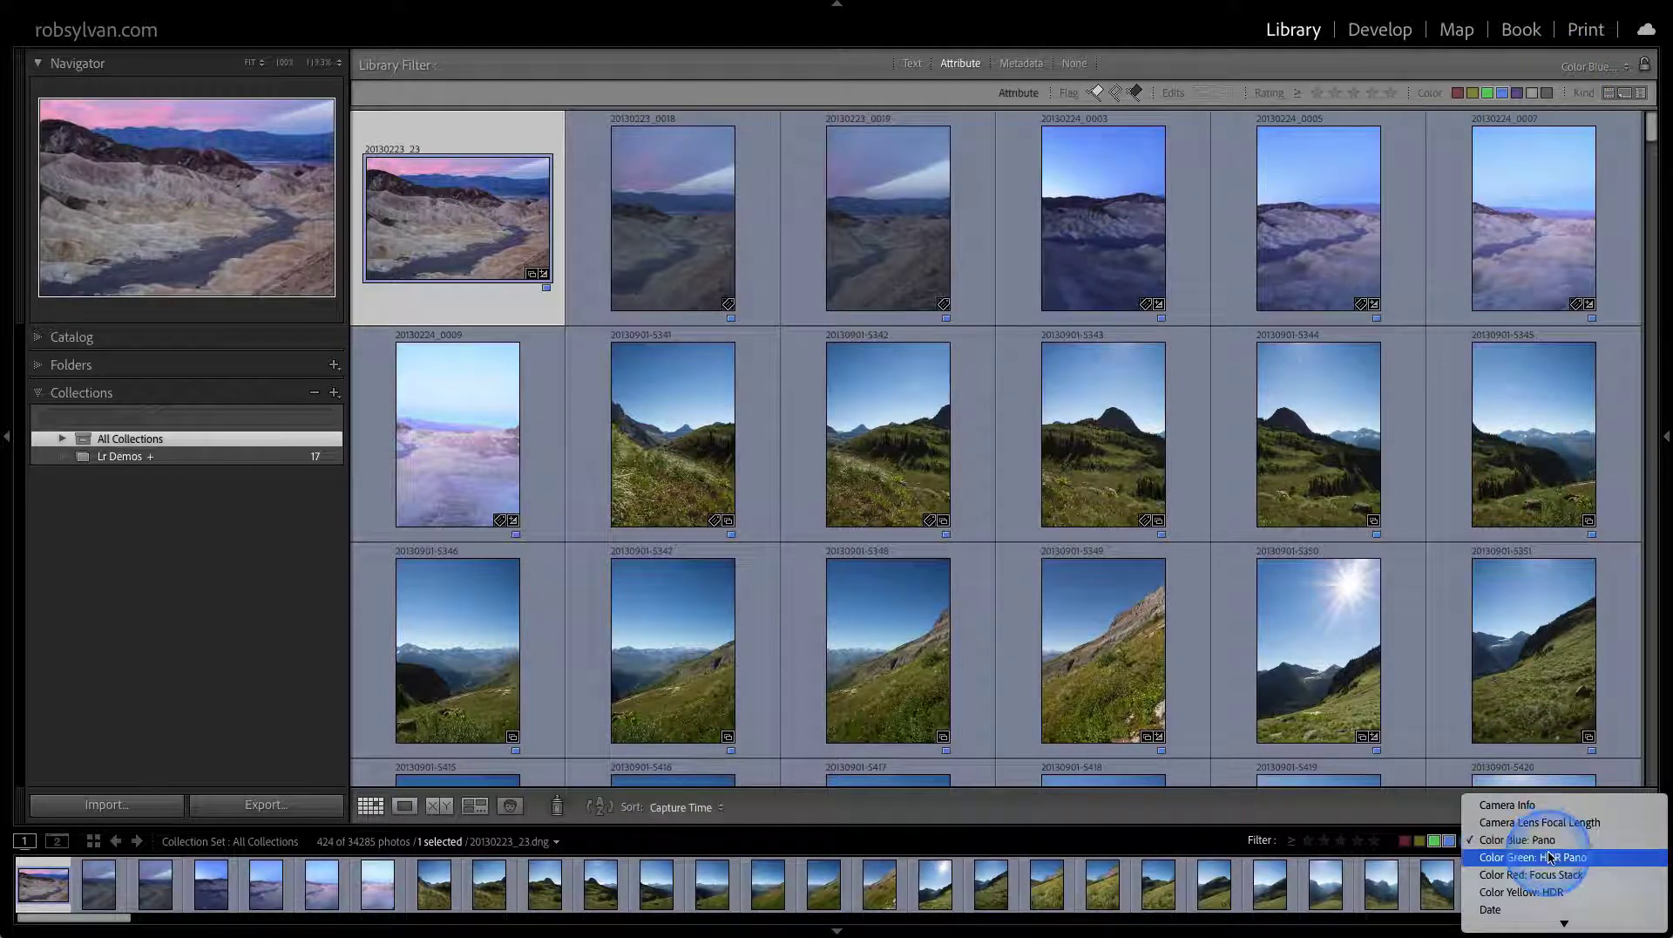
{"action": "left_click", "coordinate": [1550, 858]}
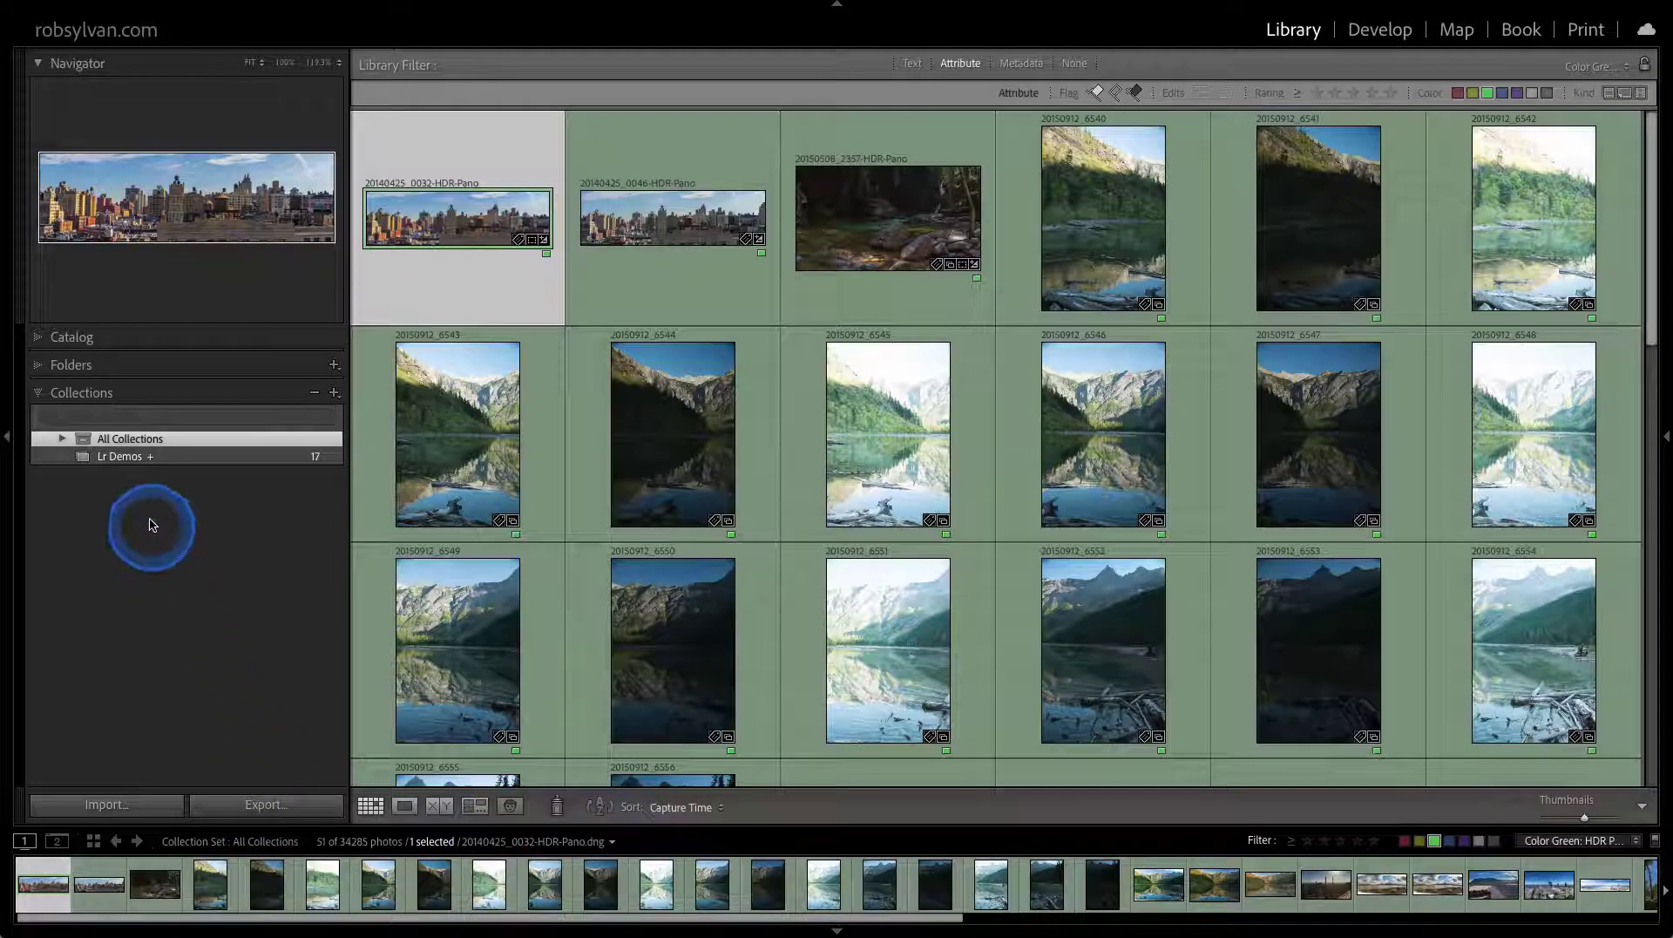
{"action": "left_click", "coordinate": [129, 456]}
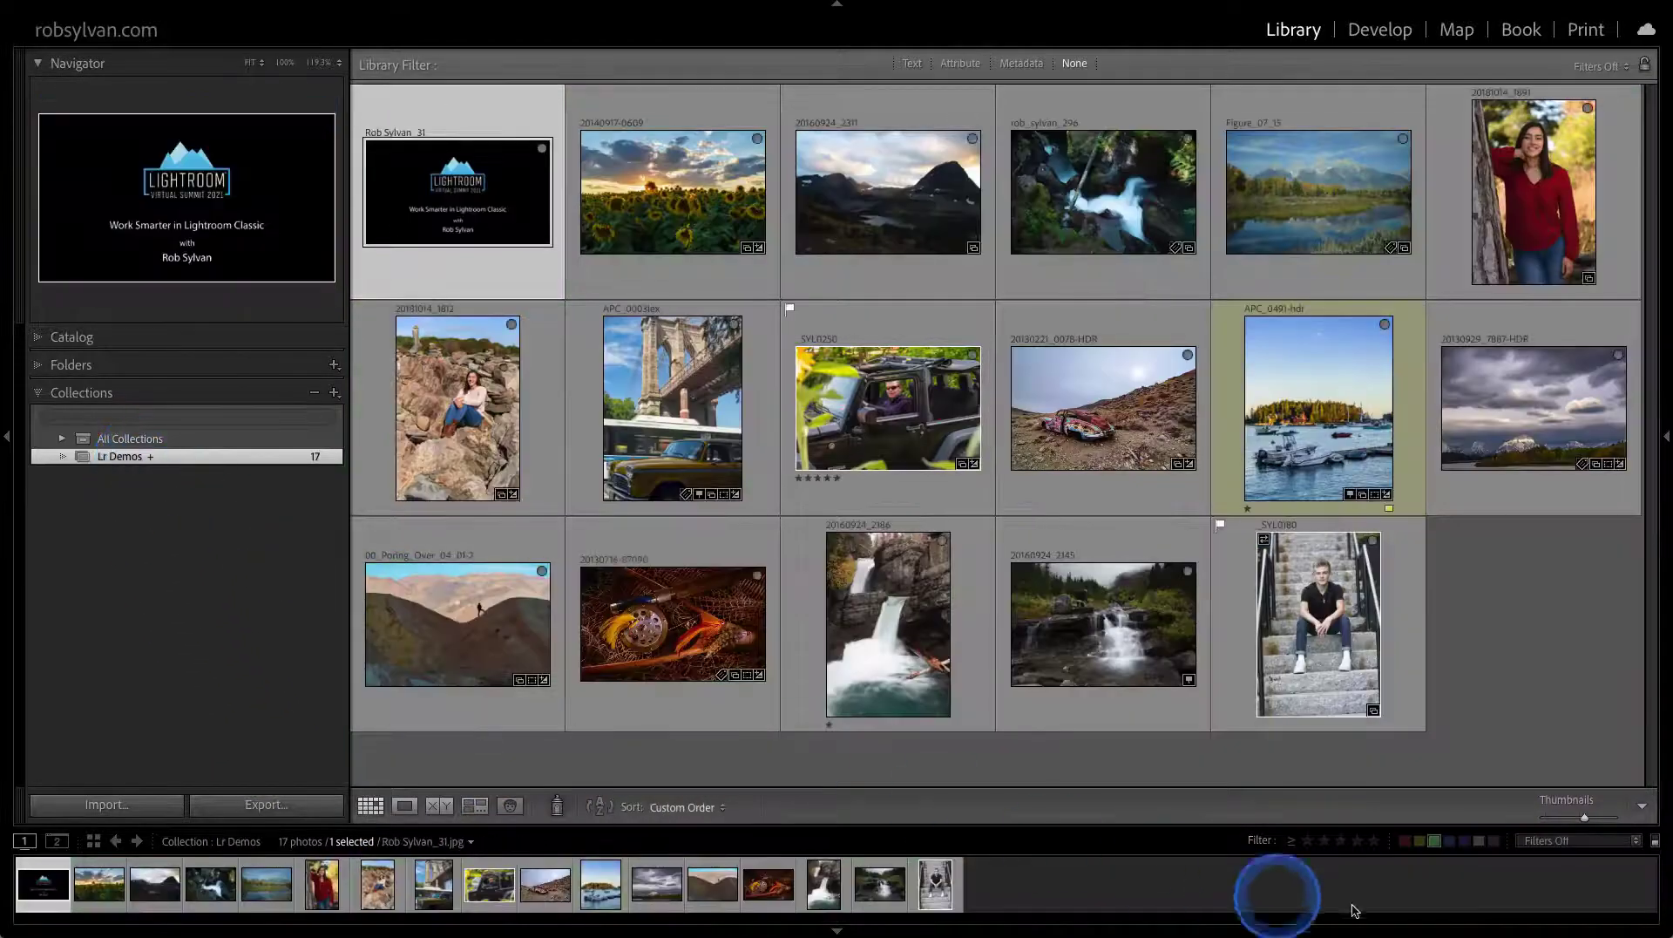
{"action": "left_click", "coordinate": [1536, 840]}
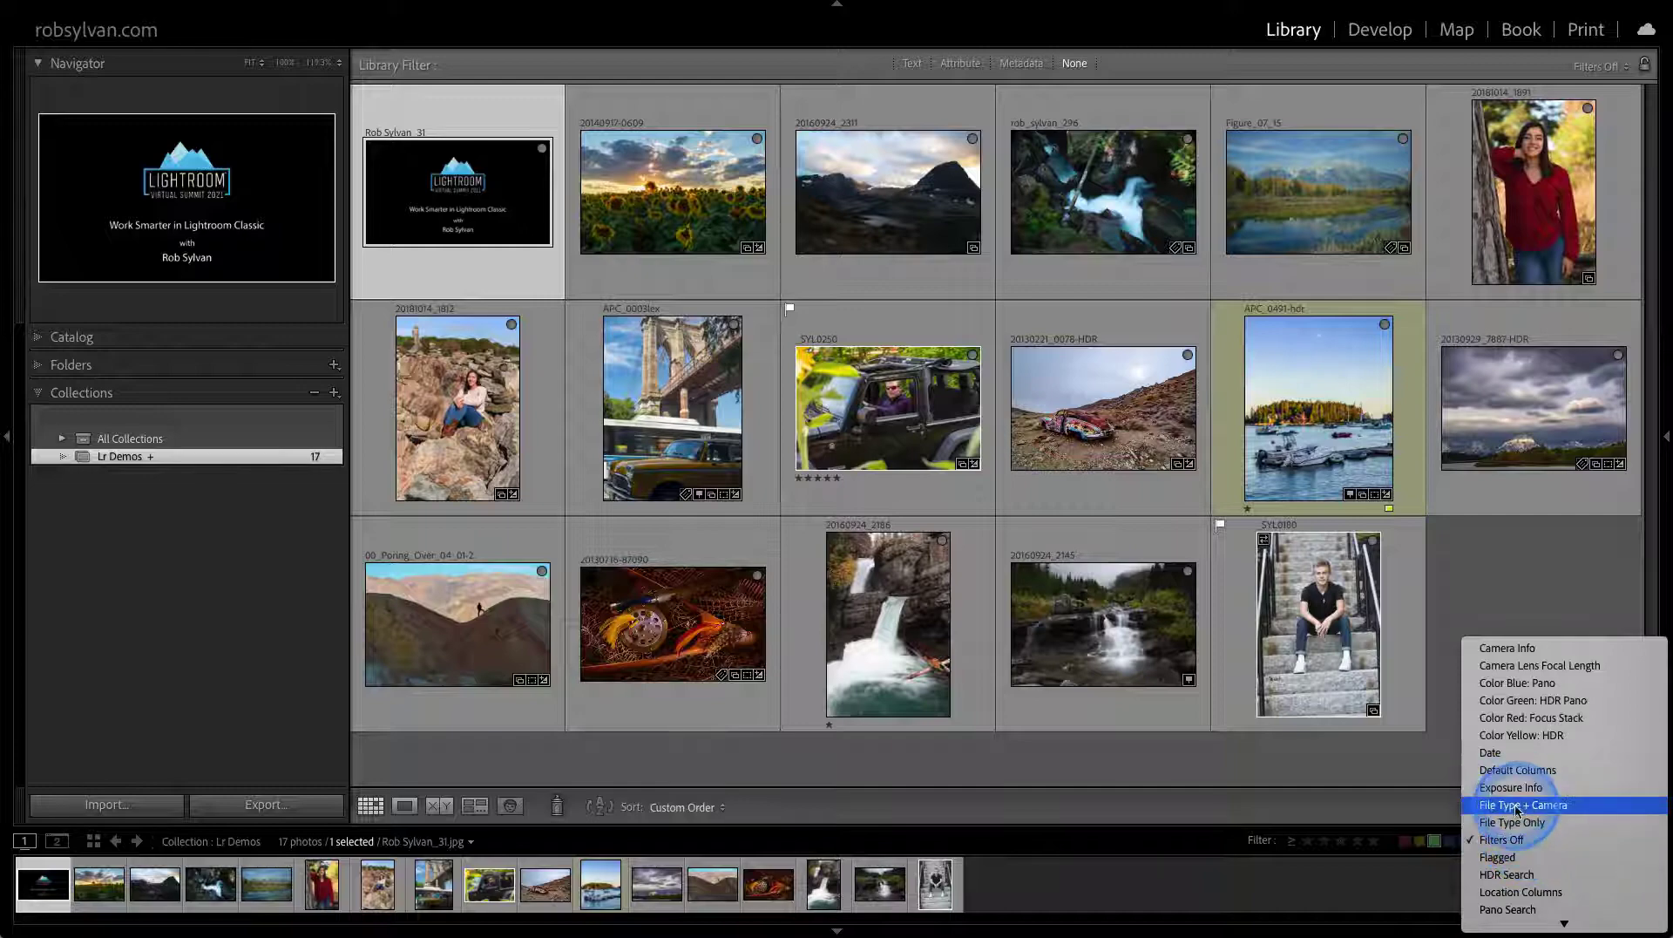
Apply the File Type + Camera filter preset, then turn library filters off to show all 17 photos
{"action": "left_click", "coordinate": [1518, 806]}
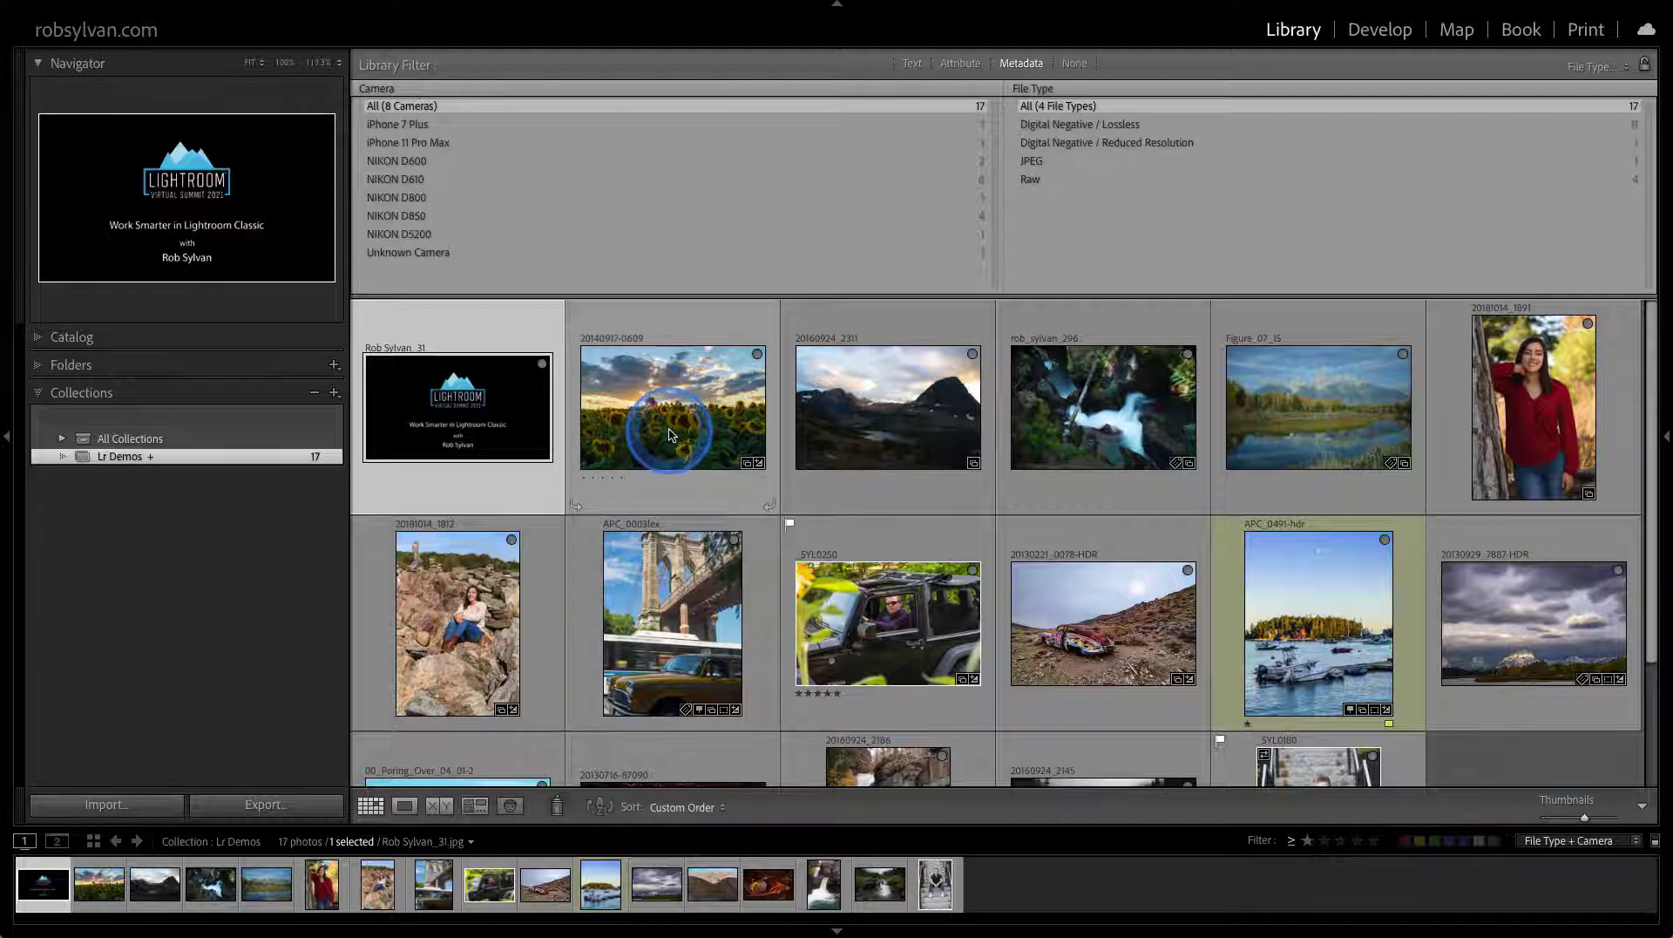
{"action": "mouse_move", "coordinate": [669, 434]}
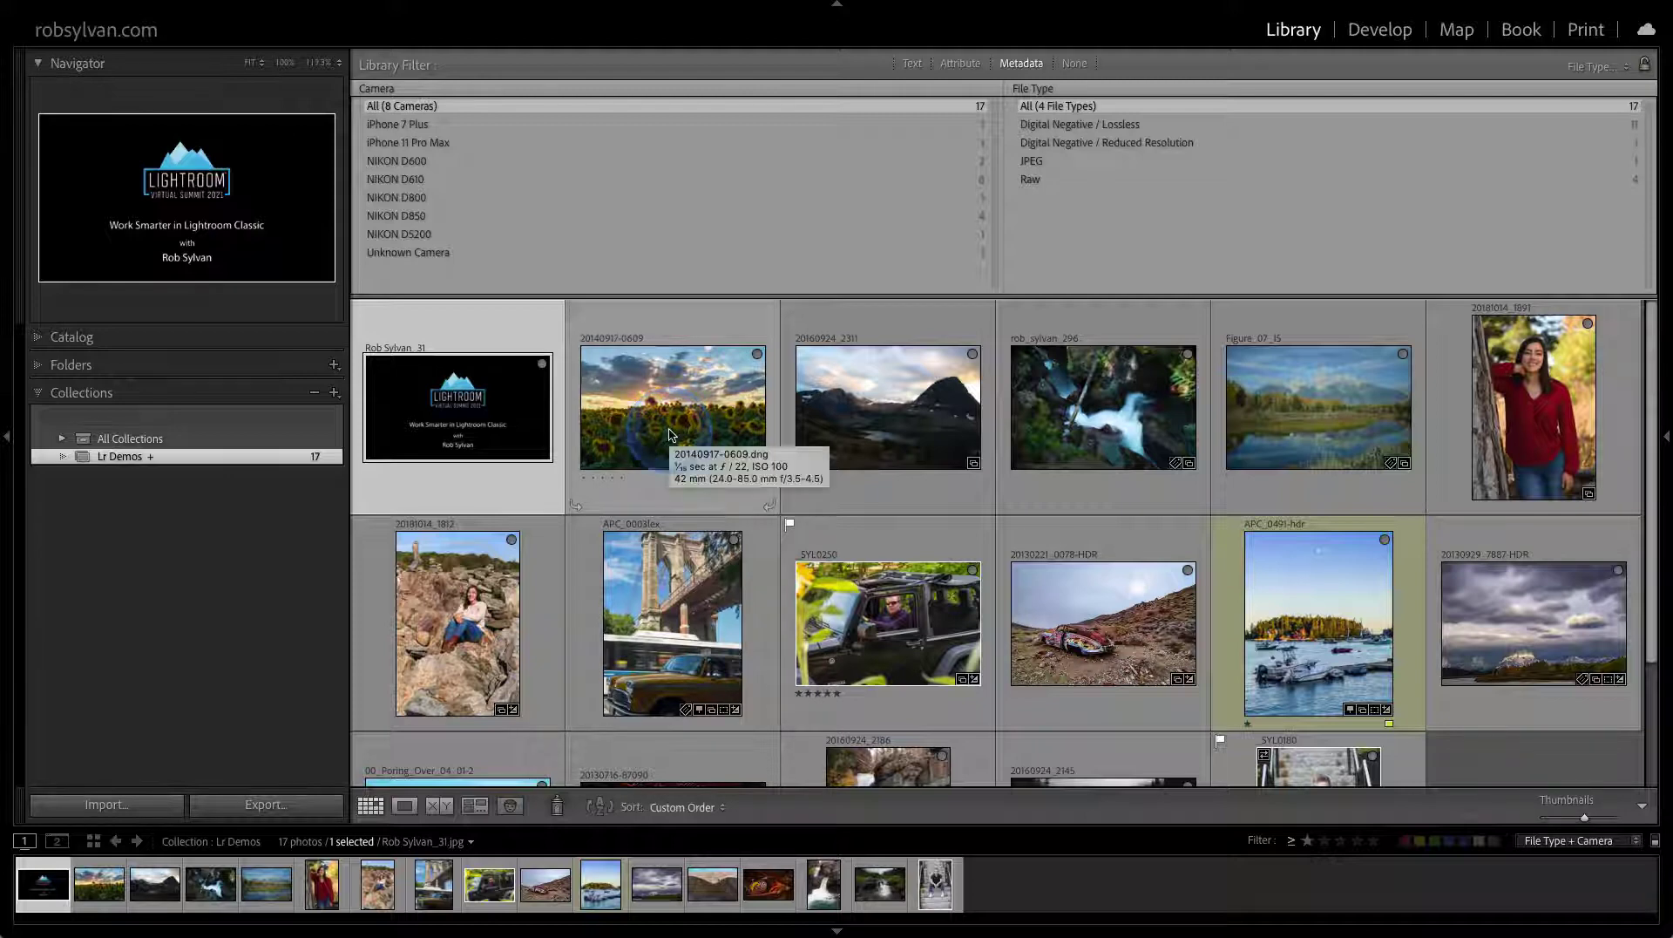
{"action": "key", "text": "ctrl+l"}
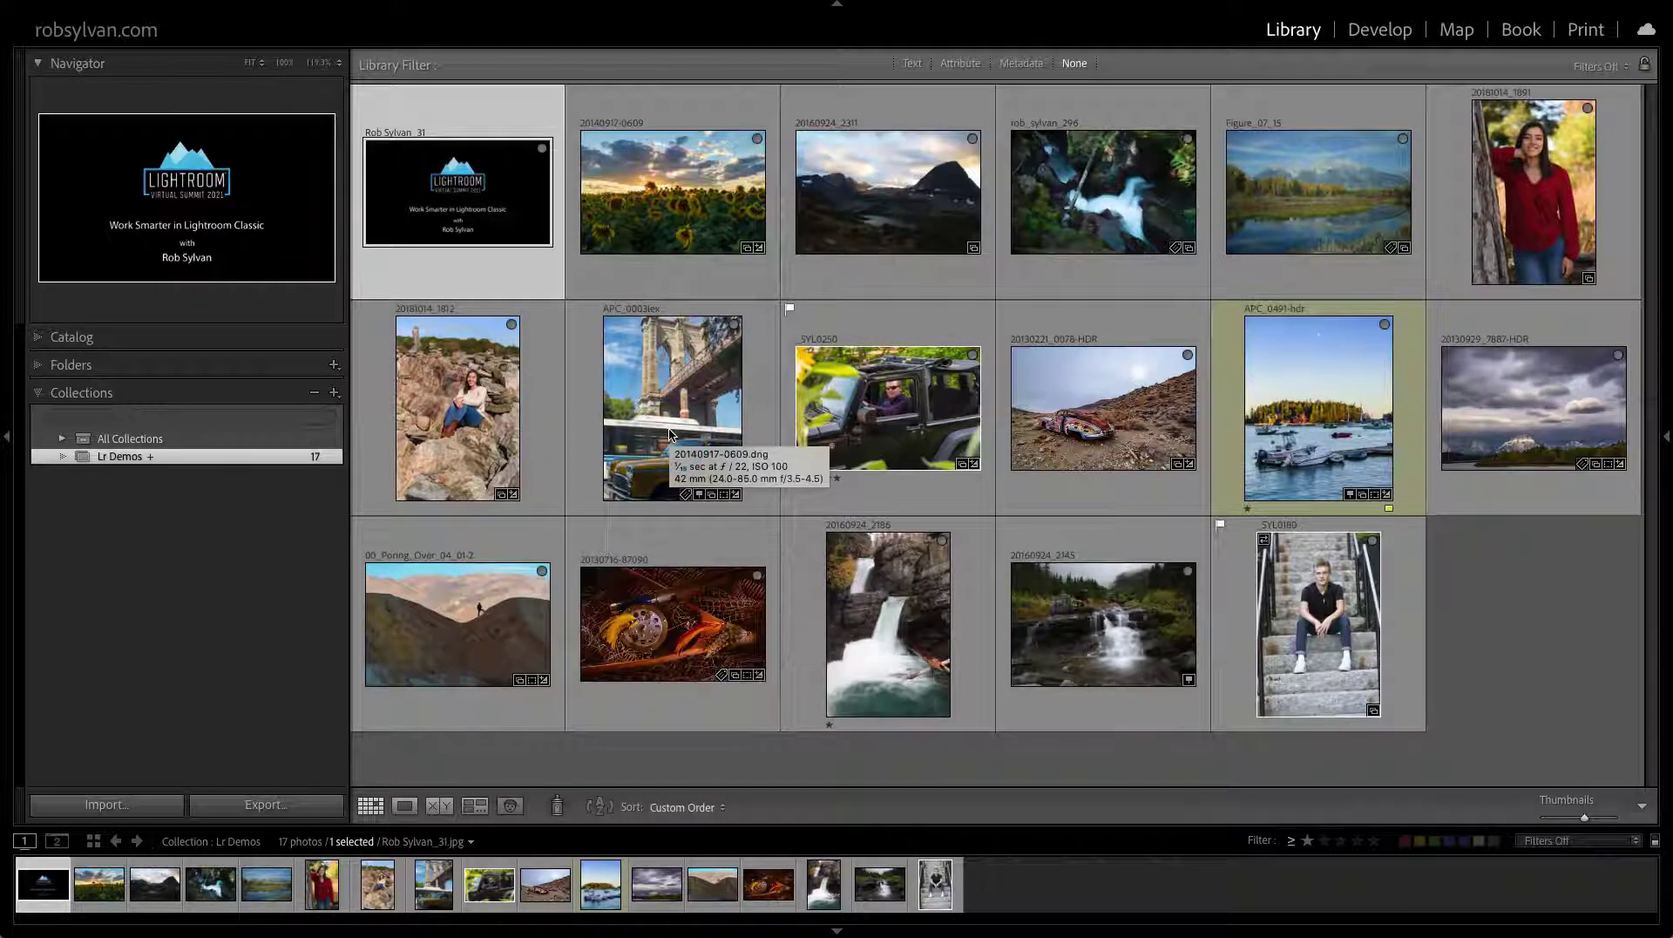
Open the sunflower photo 20140917-0609.dng in the Develop module
{"action": "left_click", "coordinate": [669, 218]}
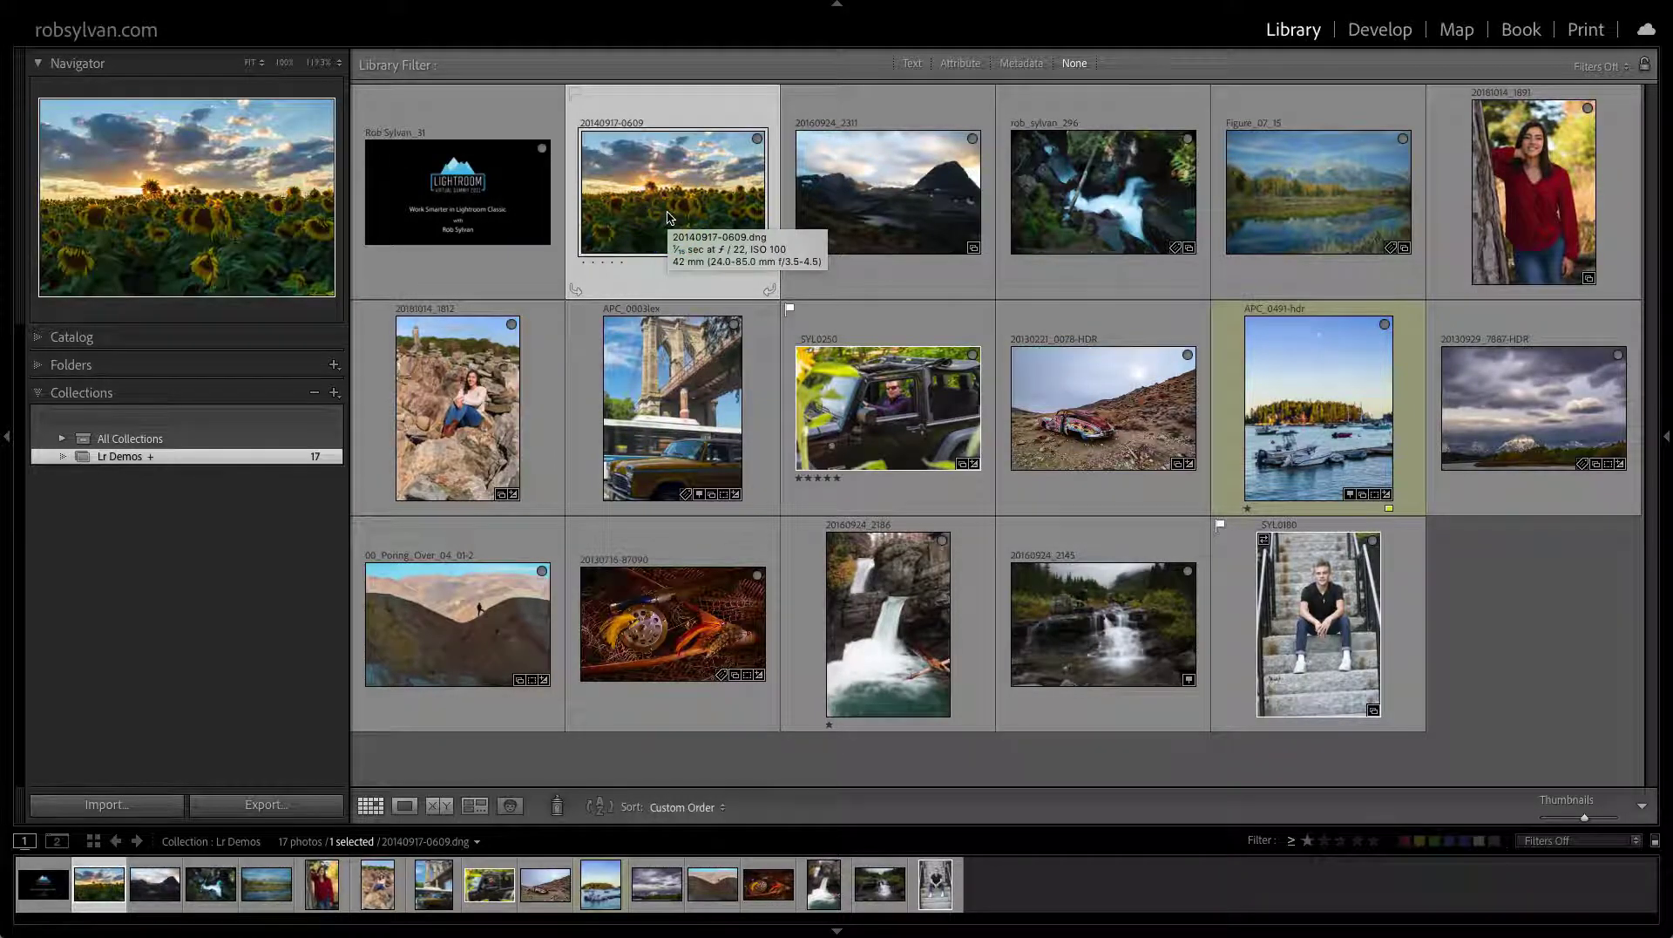
{"action": "key", "text": "d"}
{"action": "left_click", "coordinate": [627, 324]}
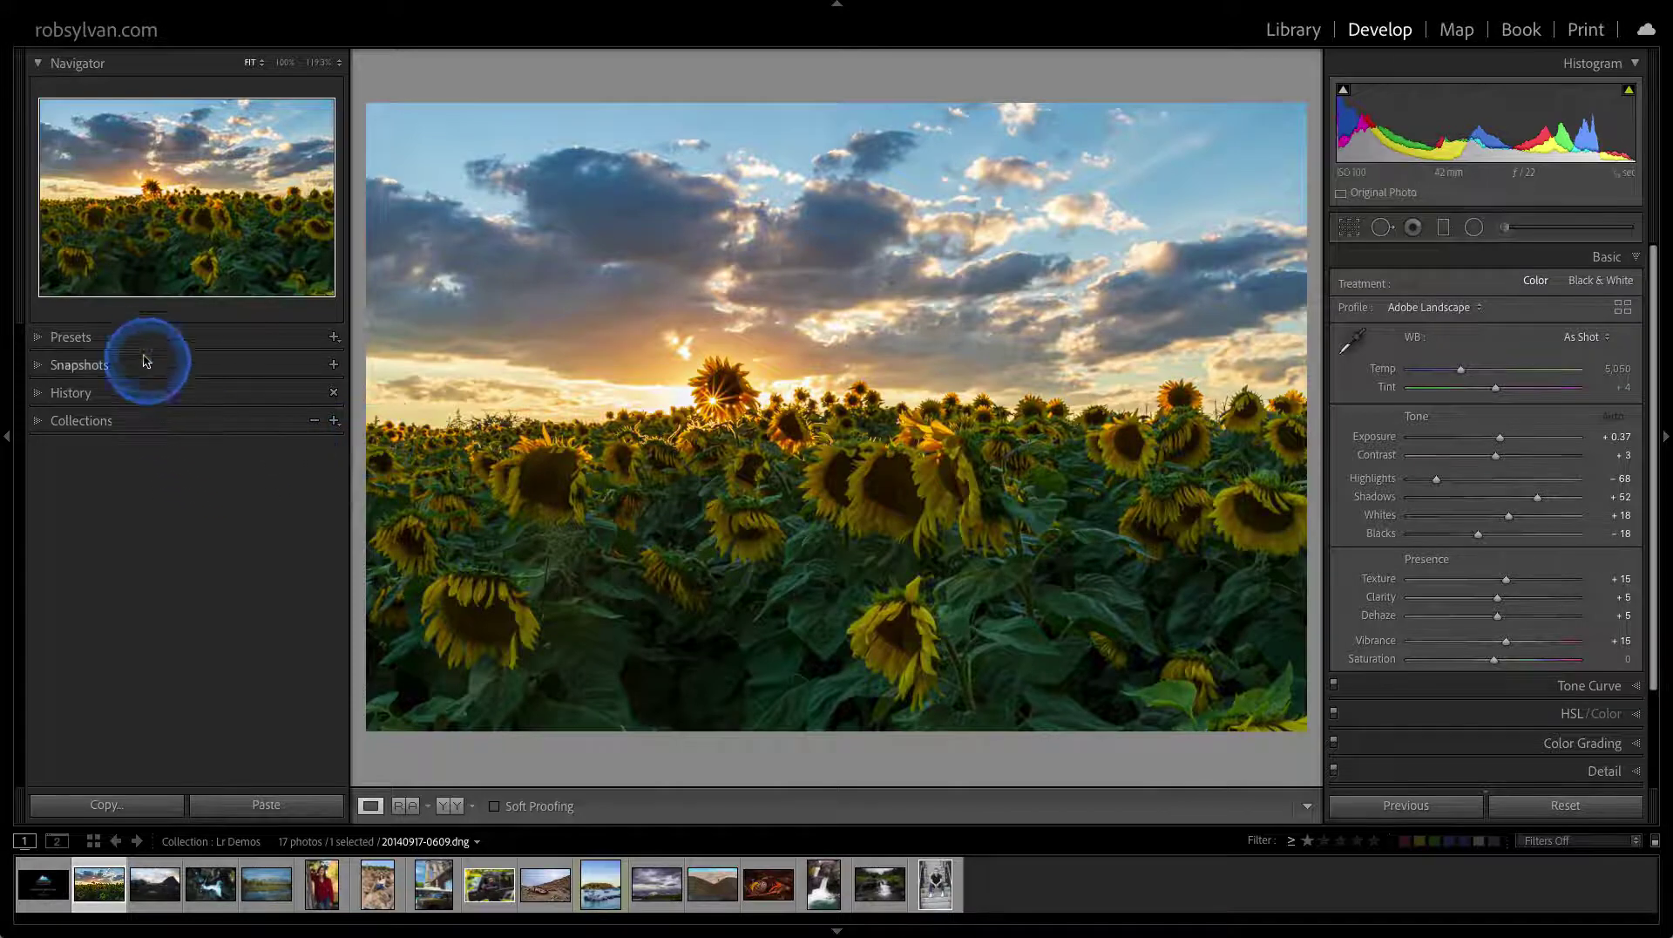
Expand the Develop Presets panel to list its groups, from Color, Creative and B&W to Raw Default Presets
{"action": "left_click", "coordinate": [121, 337]}
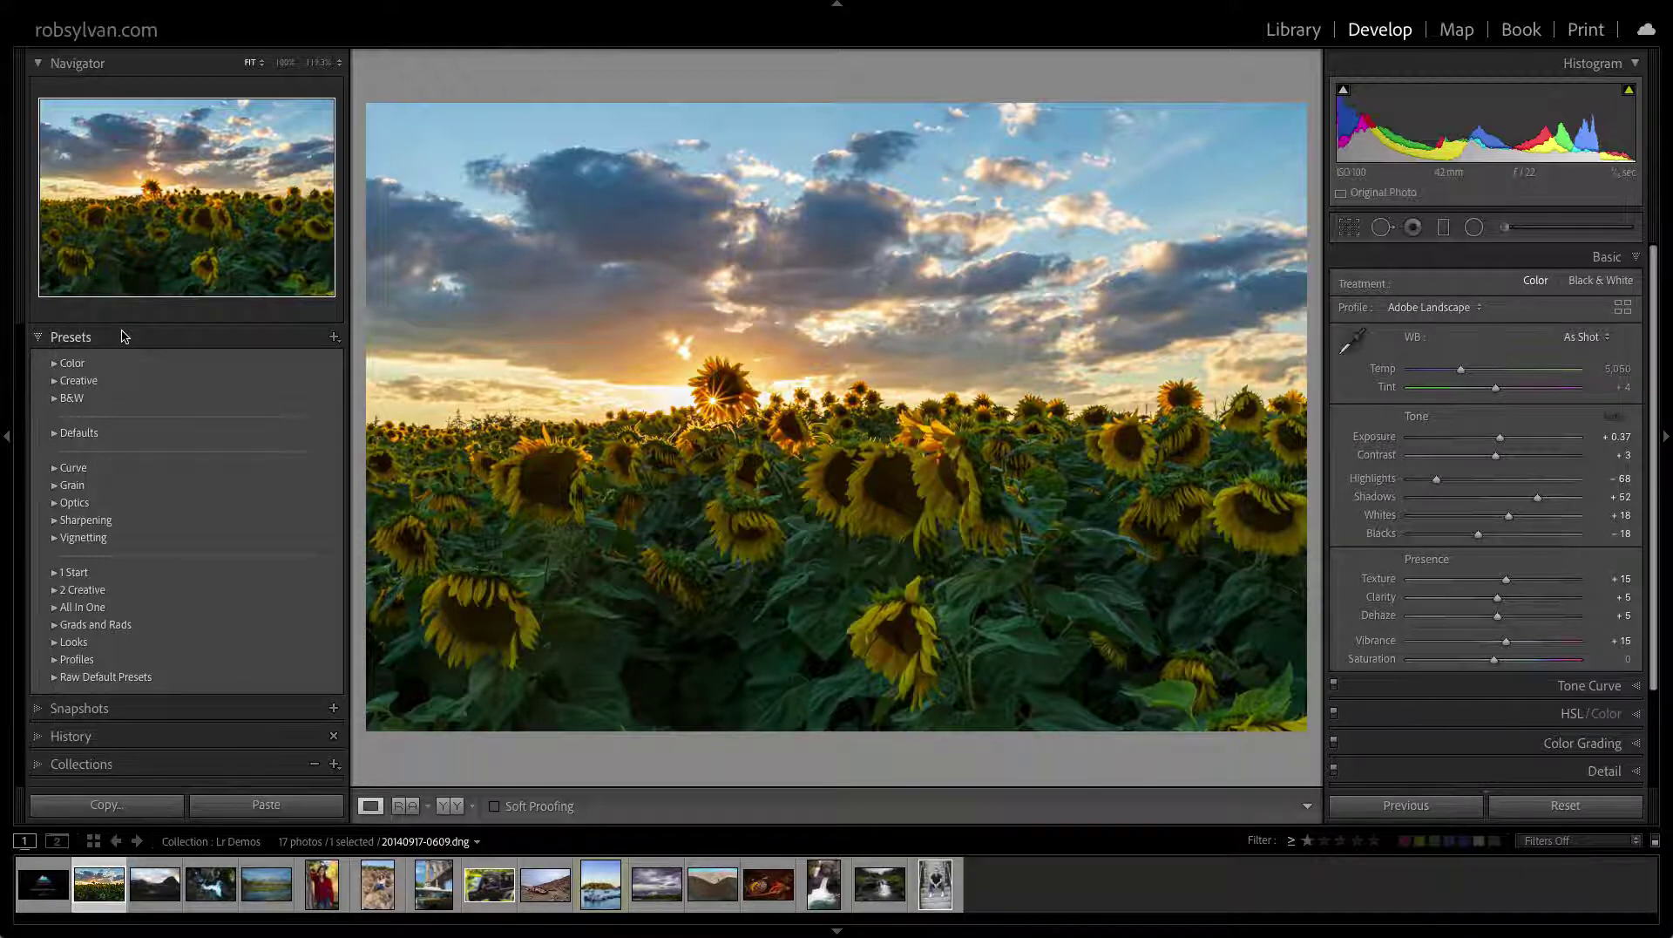
{"action": "left_click", "coordinate": [122, 339]}
{"action": "left_click_drag", "start_coordinate": [96, 361], "coordinate": [79, 476]}
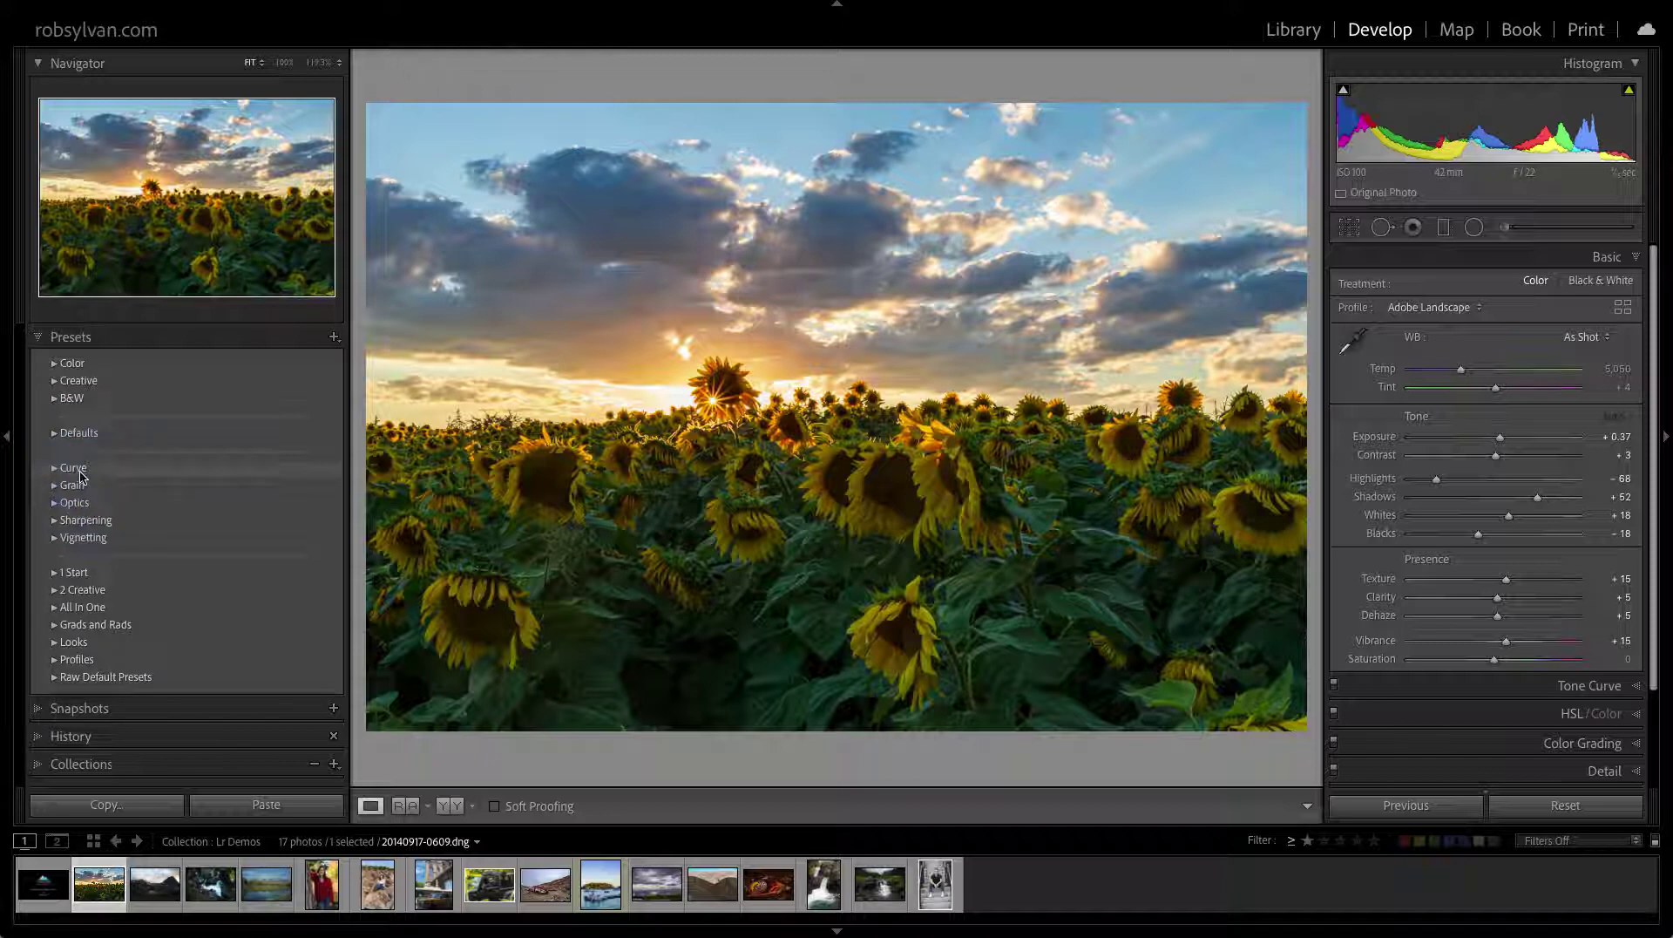
{"action": "mouse_move", "coordinate": [80, 475]}
{"action": "left_mouse_down"}
{"action": "mouse_move", "coordinate": [87, 523]}
{"action": "mouse_move", "coordinate": [83, 363]}
{"action": "mouse_move", "coordinate": [55, 516]}
{"action": "mouse_move", "coordinate": [82, 541]}
{"action": "mouse_move", "coordinate": [94, 373]}
{"action": "mouse_move", "coordinate": [202, 356]}
{"action": "left_mouse_up"}
In Manage Presets, hide Color, Creative, B&W, Curve, Grain, Optics, Sharpening and Vignetting groups and save
{"action": "left_click", "coordinate": [334, 336]}
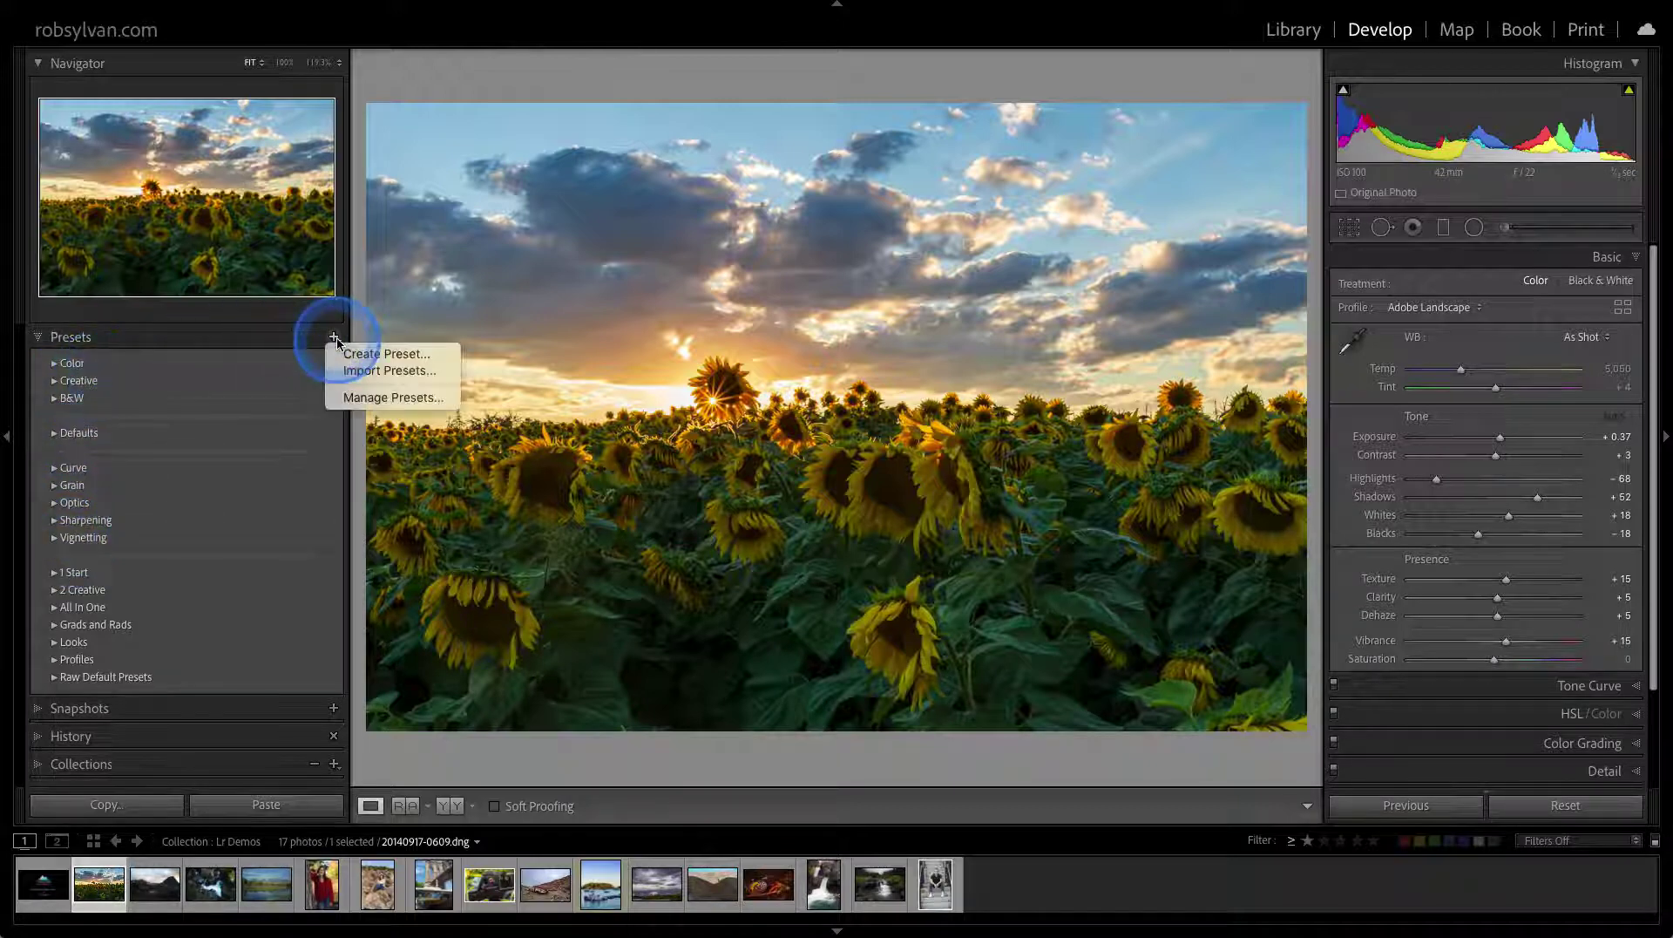
{"action": "left_click", "coordinate": [347, 401]}
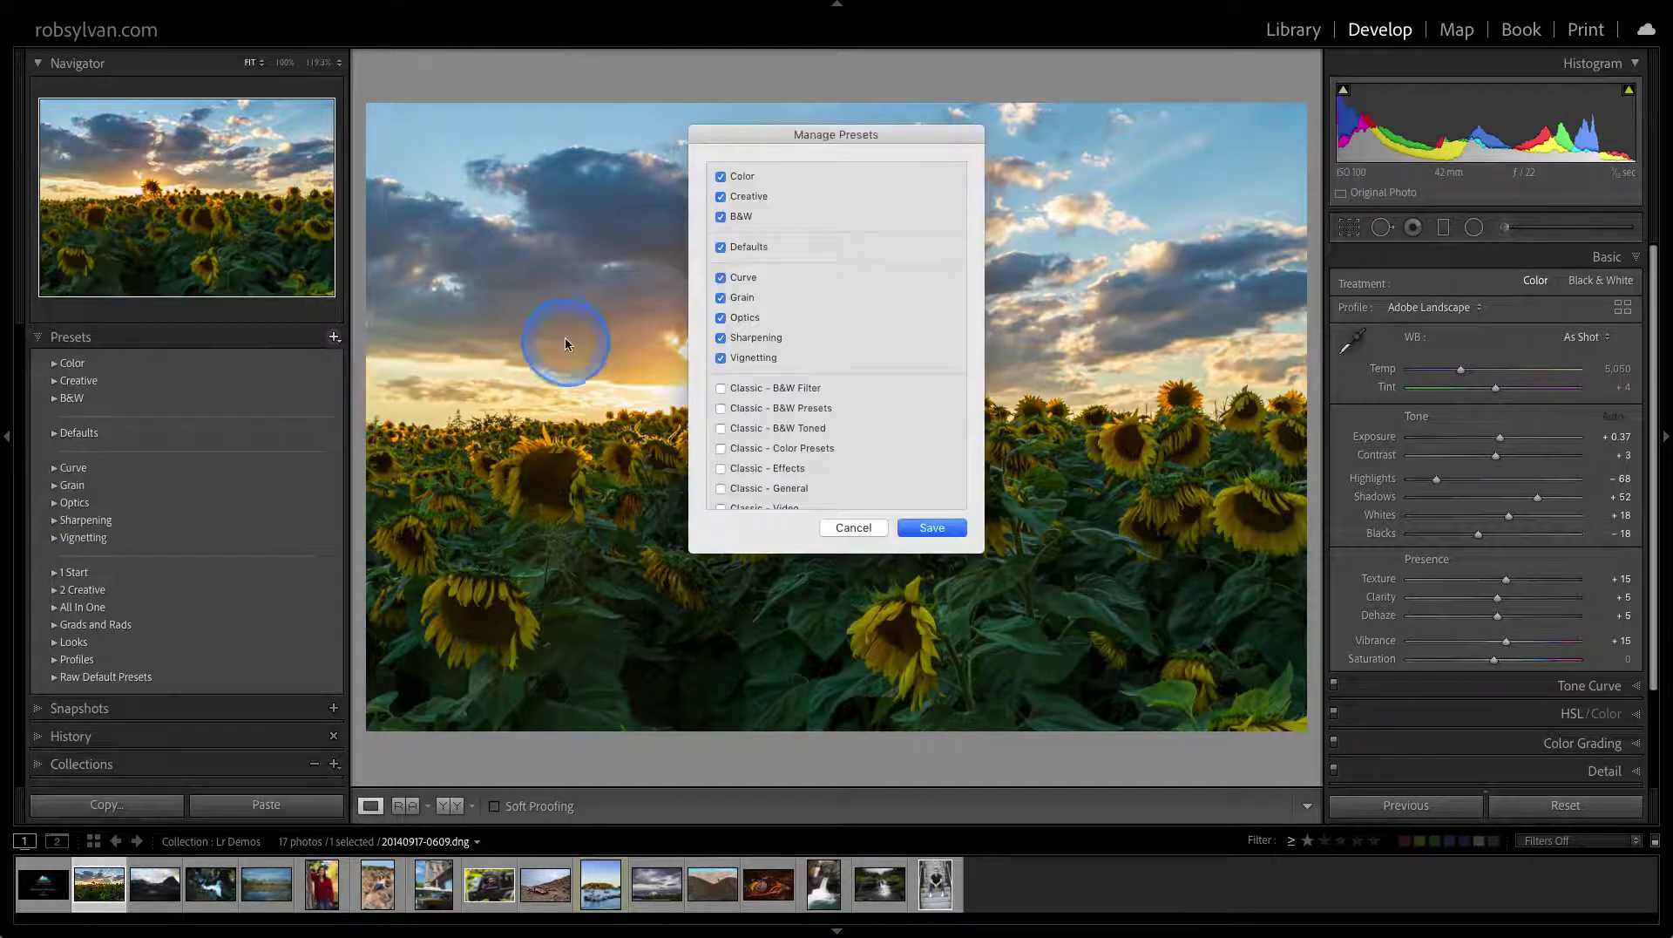
{"action": "left_click", "coordinate": [720, 358]}
{"action": "left_click", "coordinate": [719, 338]}
{"action": "left_click", "coordinate": [720, 317]}
{"action": "left_click", "coordinate": [720, 298]}
{"action": "left_click", "coordinate": [719, 277]}
{"action": "left_click", "coordinate": [719, 216]}
{"action": "left_click", "coordinate": [720, 196]}
{"action": "left_click", "coordinate": [720, 176]}
{"action": "scroll", "coordinate": [859, 422], "scroll_direction": "down", "scroll_amount": 5}
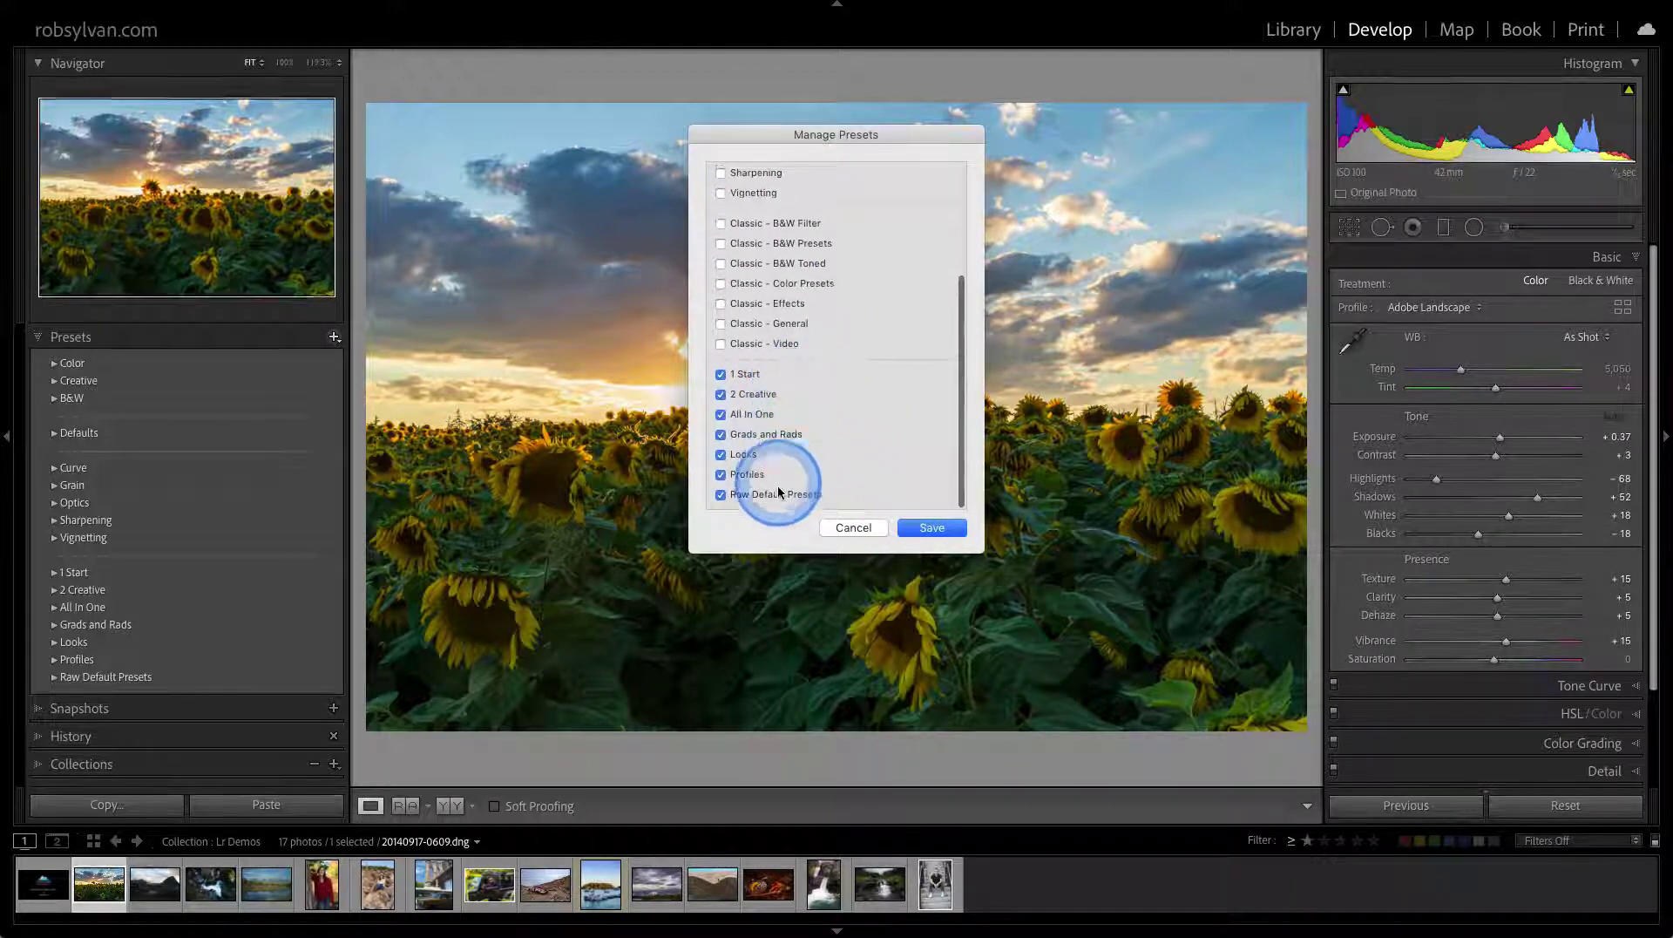
{"action": "left_click", "coordinate": [916, 526]}
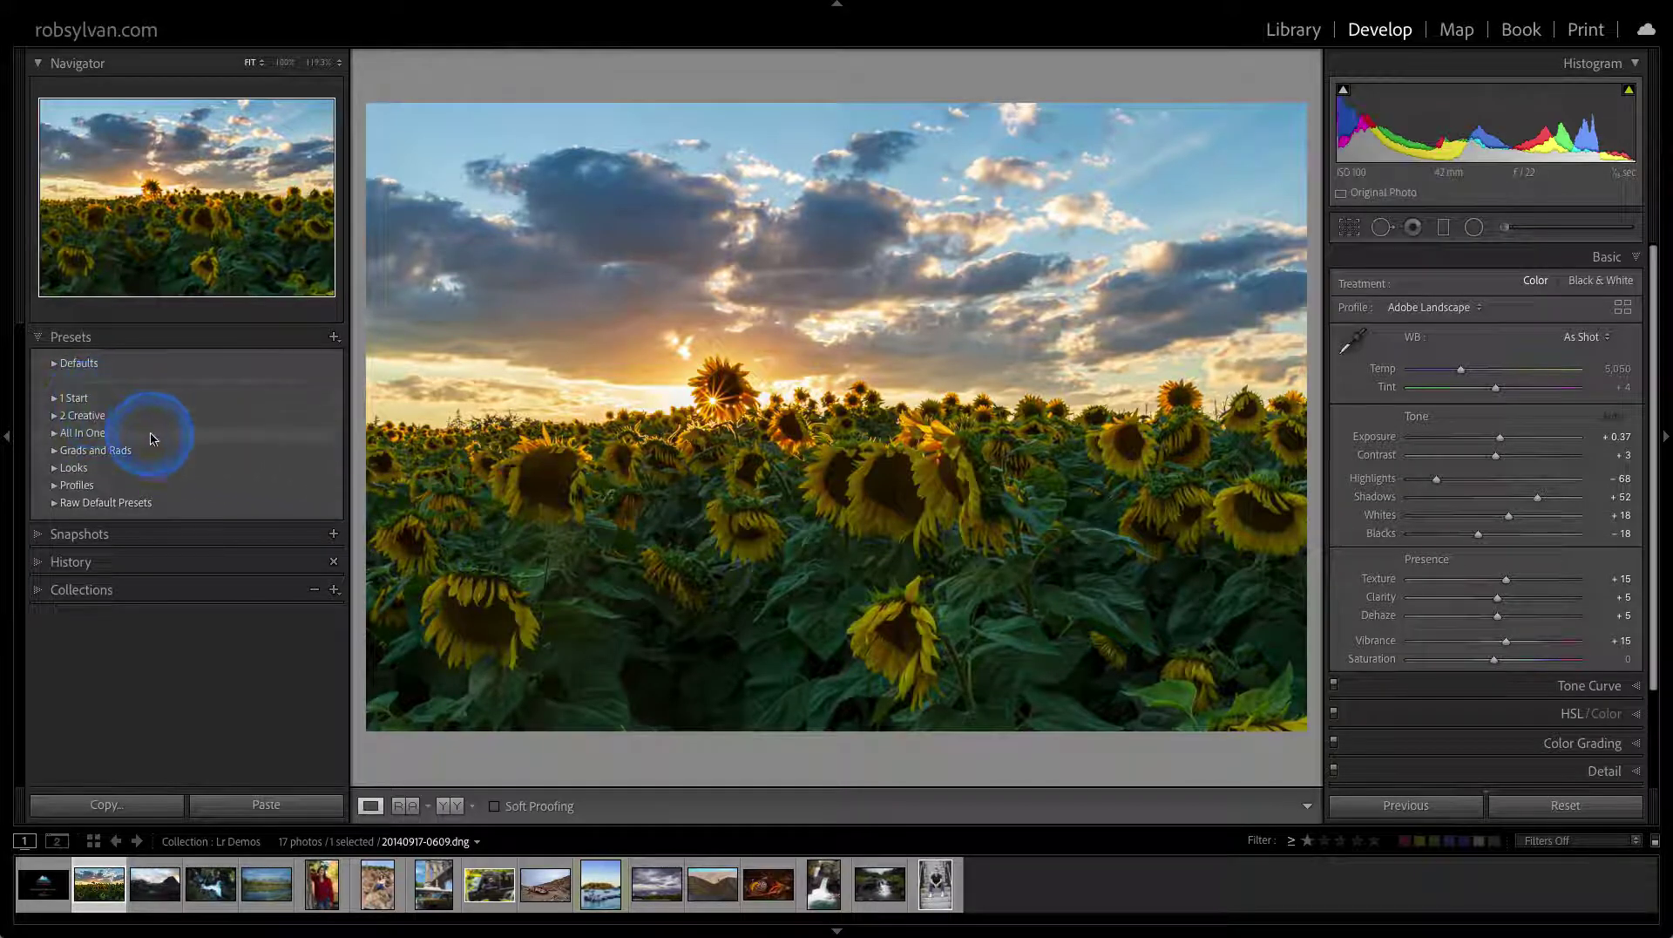
Expand the Defaults and 1 Start preset groups, then collapse the Basic adjustments panel
{"action": "left_click", "coordinate": [72, 362]}
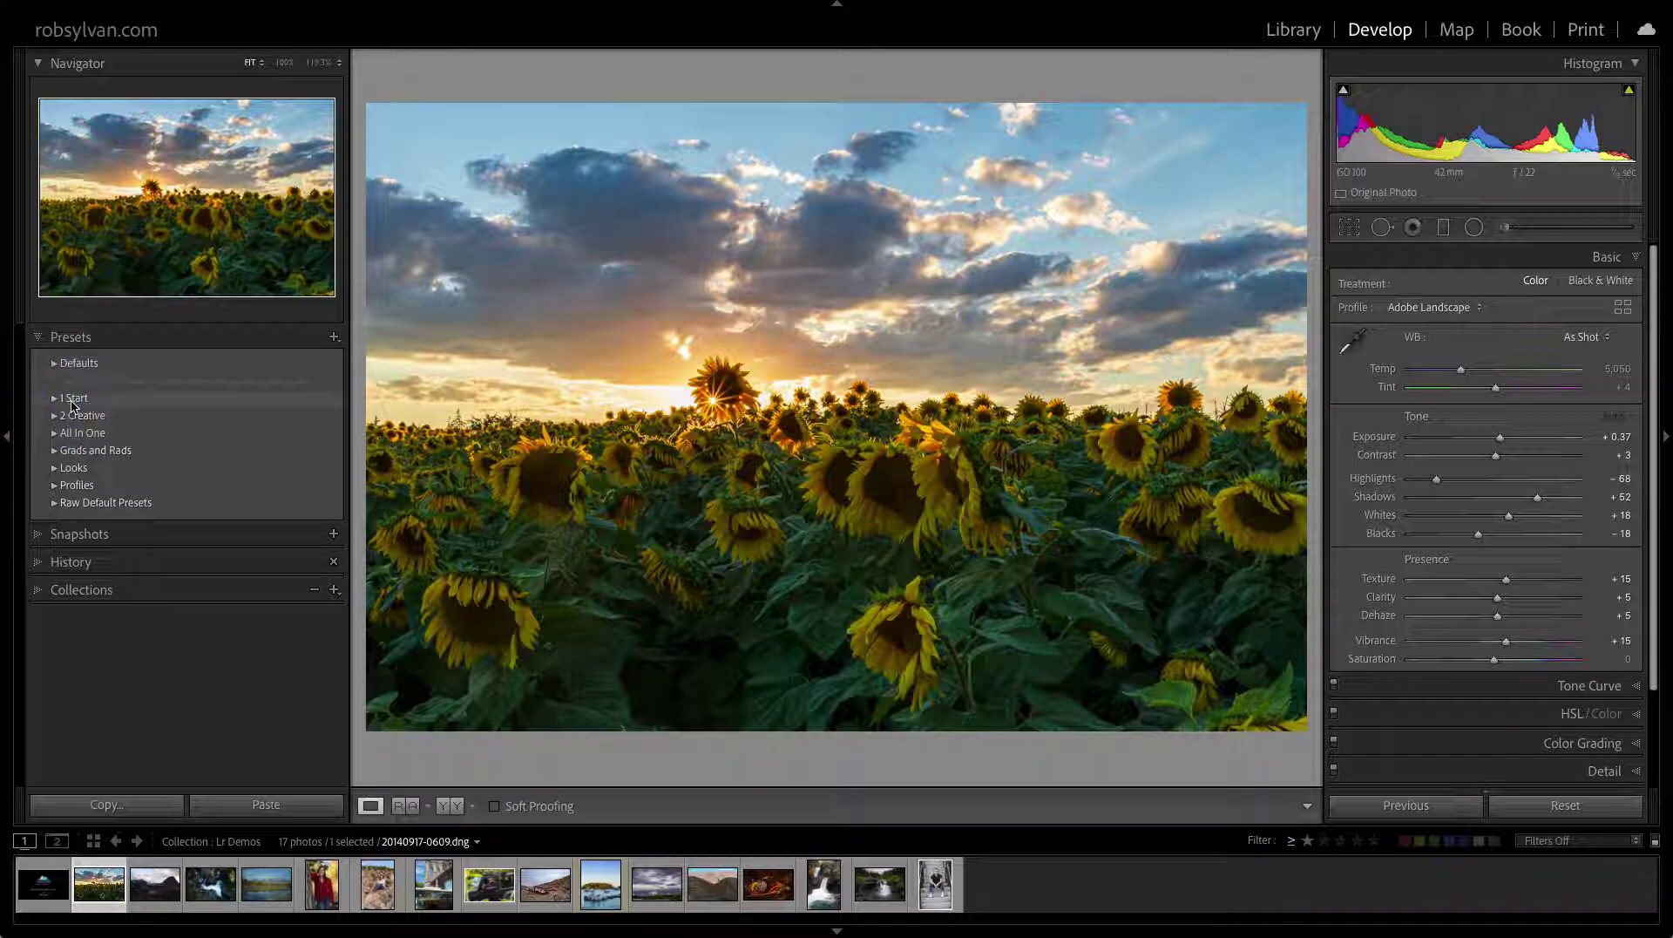
{"action": "right_click", "coordinate": [73, 406]}
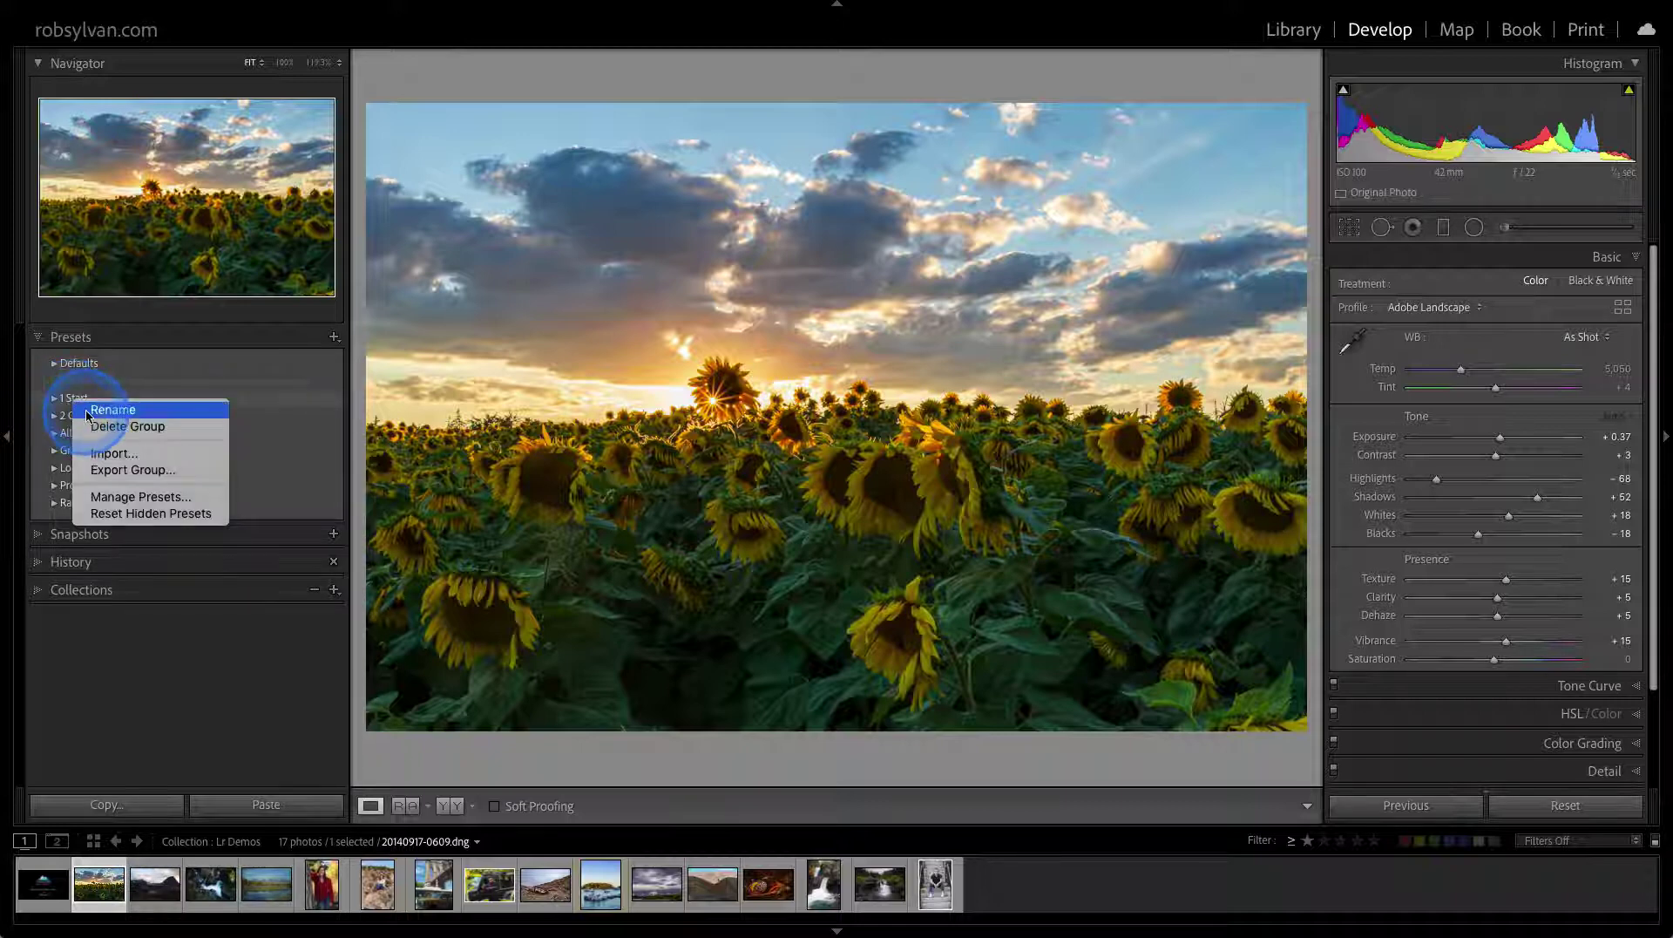
{"action": "left_click", "coordinate": [56, 403]}
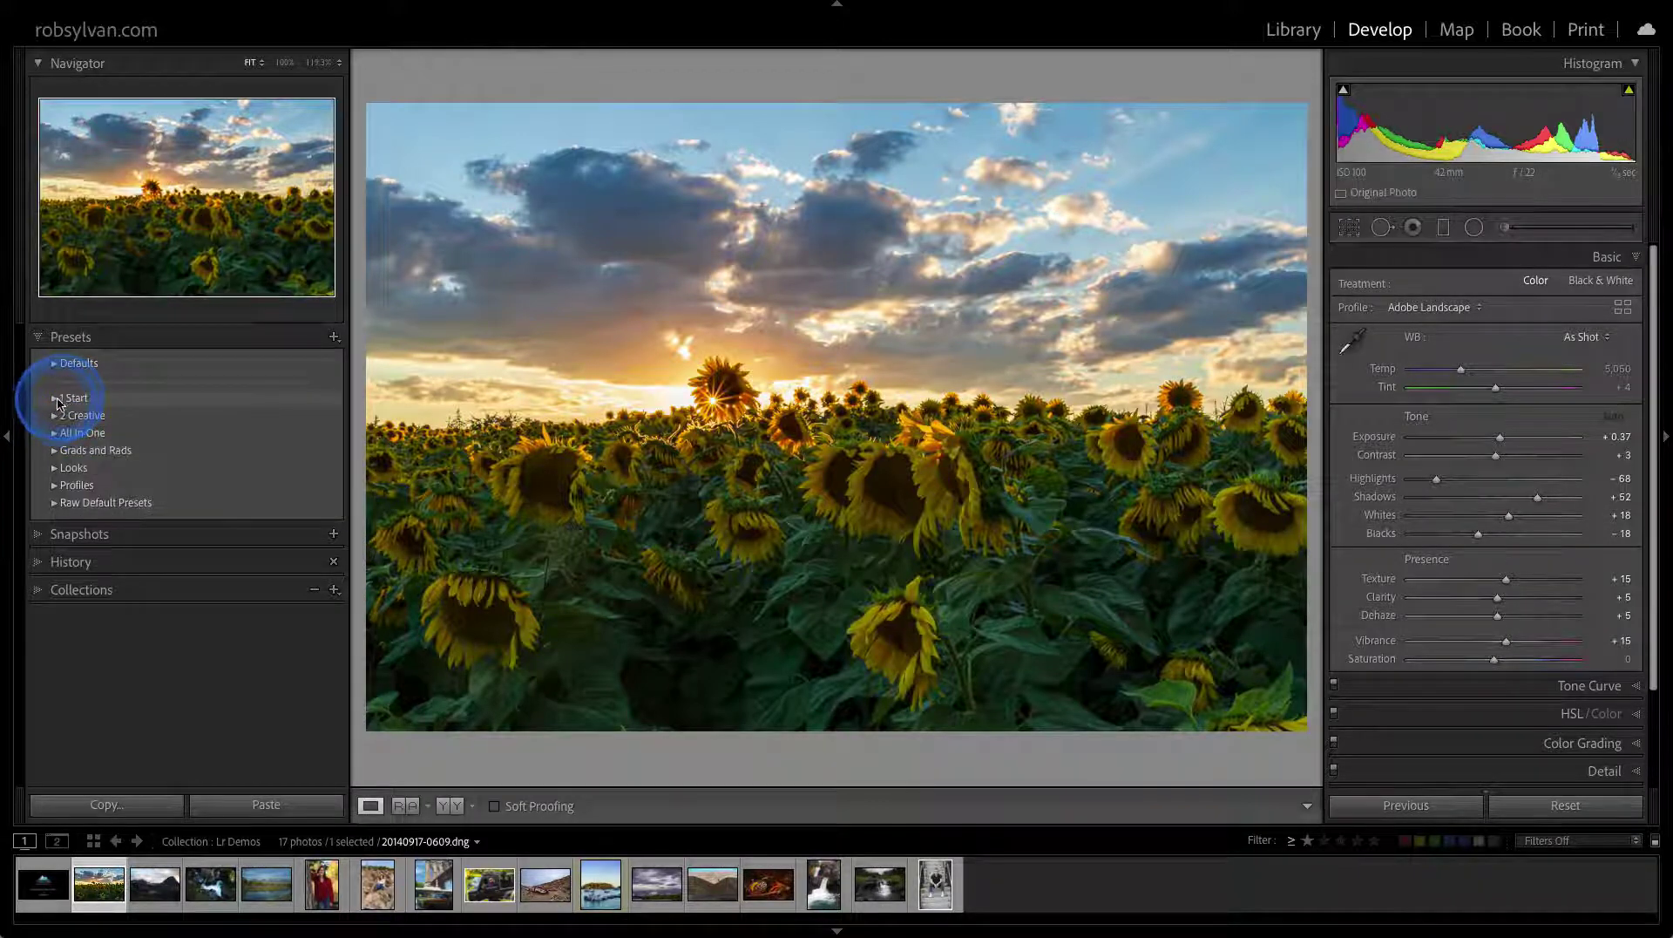
{"action": "left_click", "coordinate": [55, 401]}
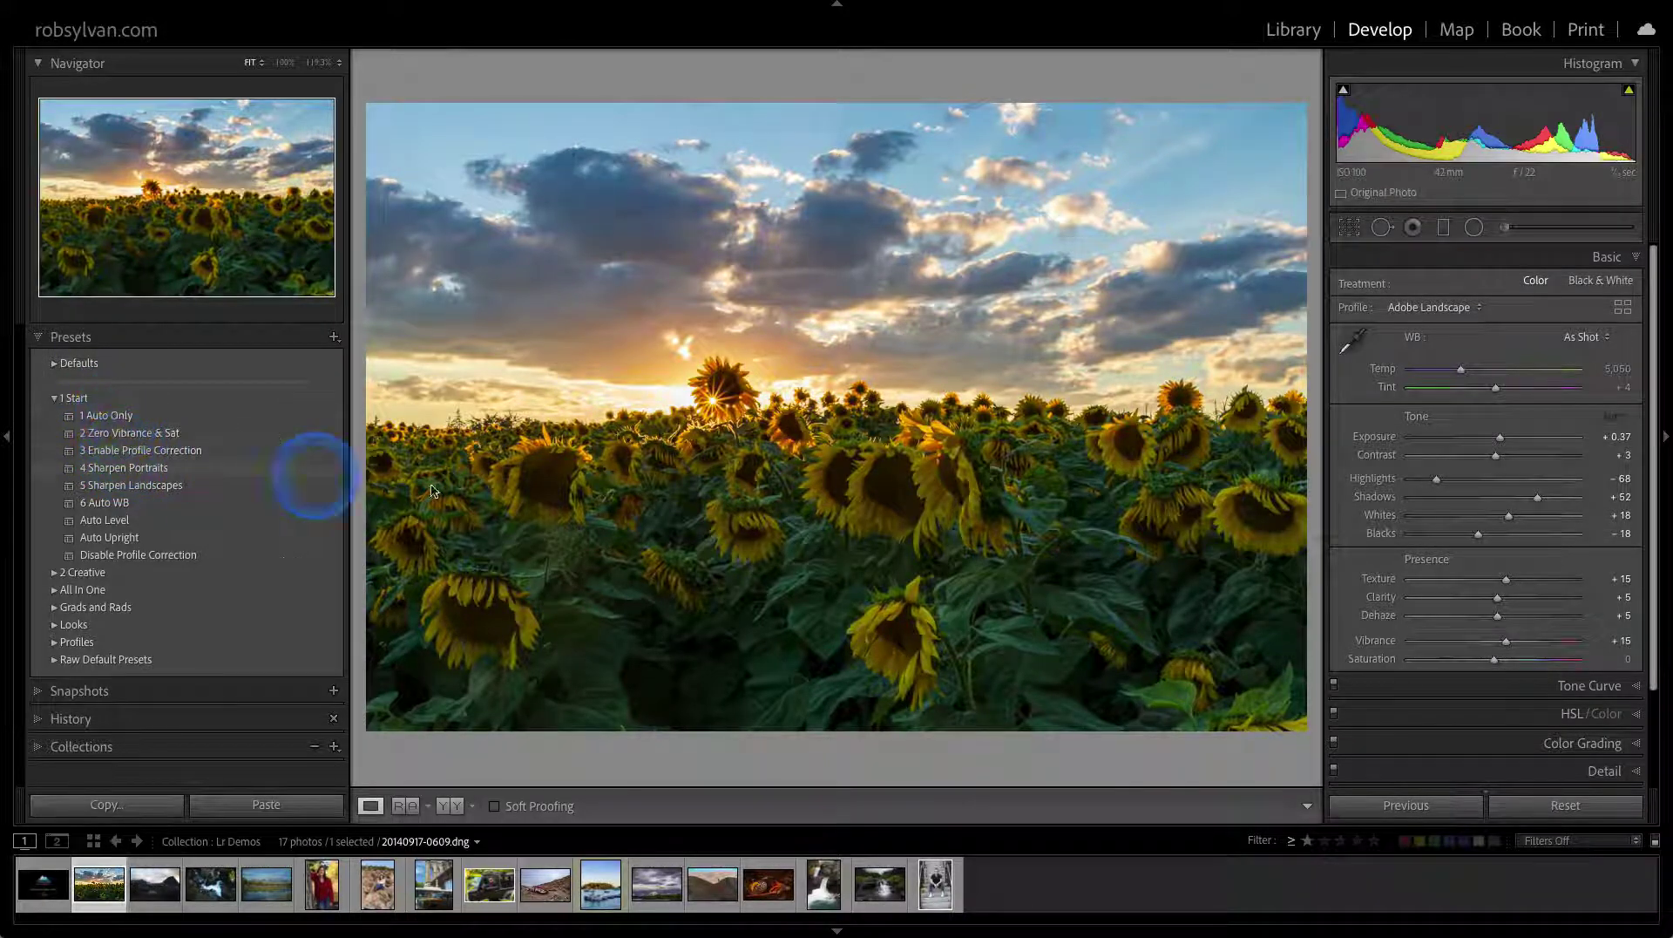
{"action": "left_click", "coordinate": [1436, 258]}
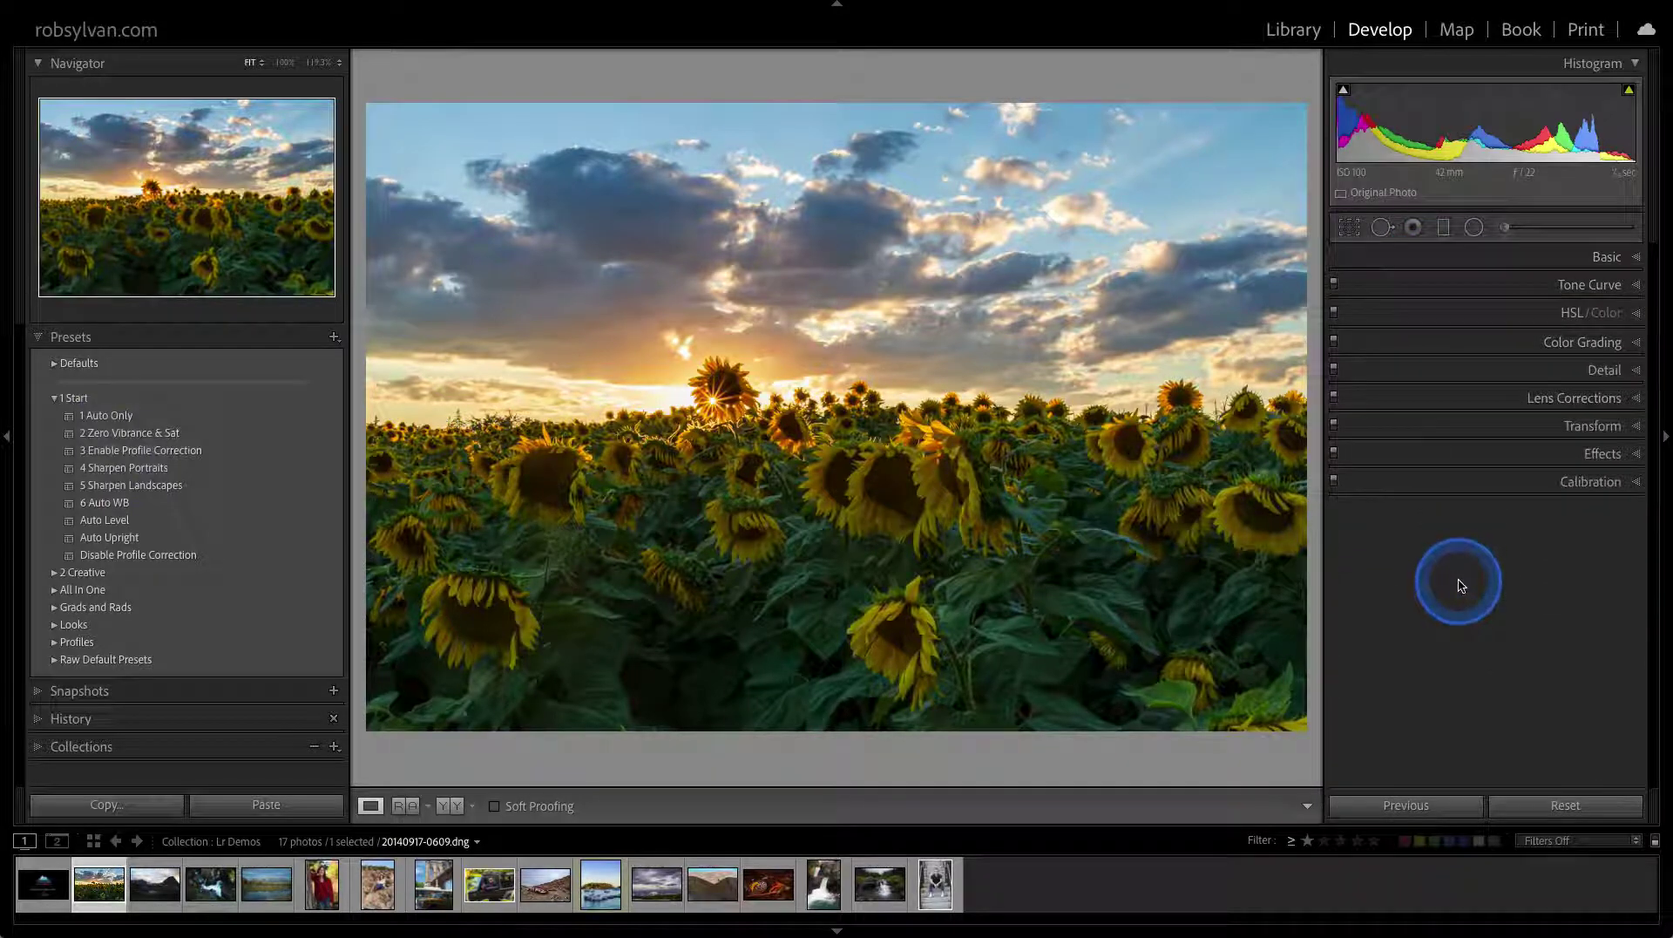
Open Customize Develop Panel, cancel without reordering, and re-expand the Basic panel
{"action": "right_click", "coordinate": [1417, 270]}
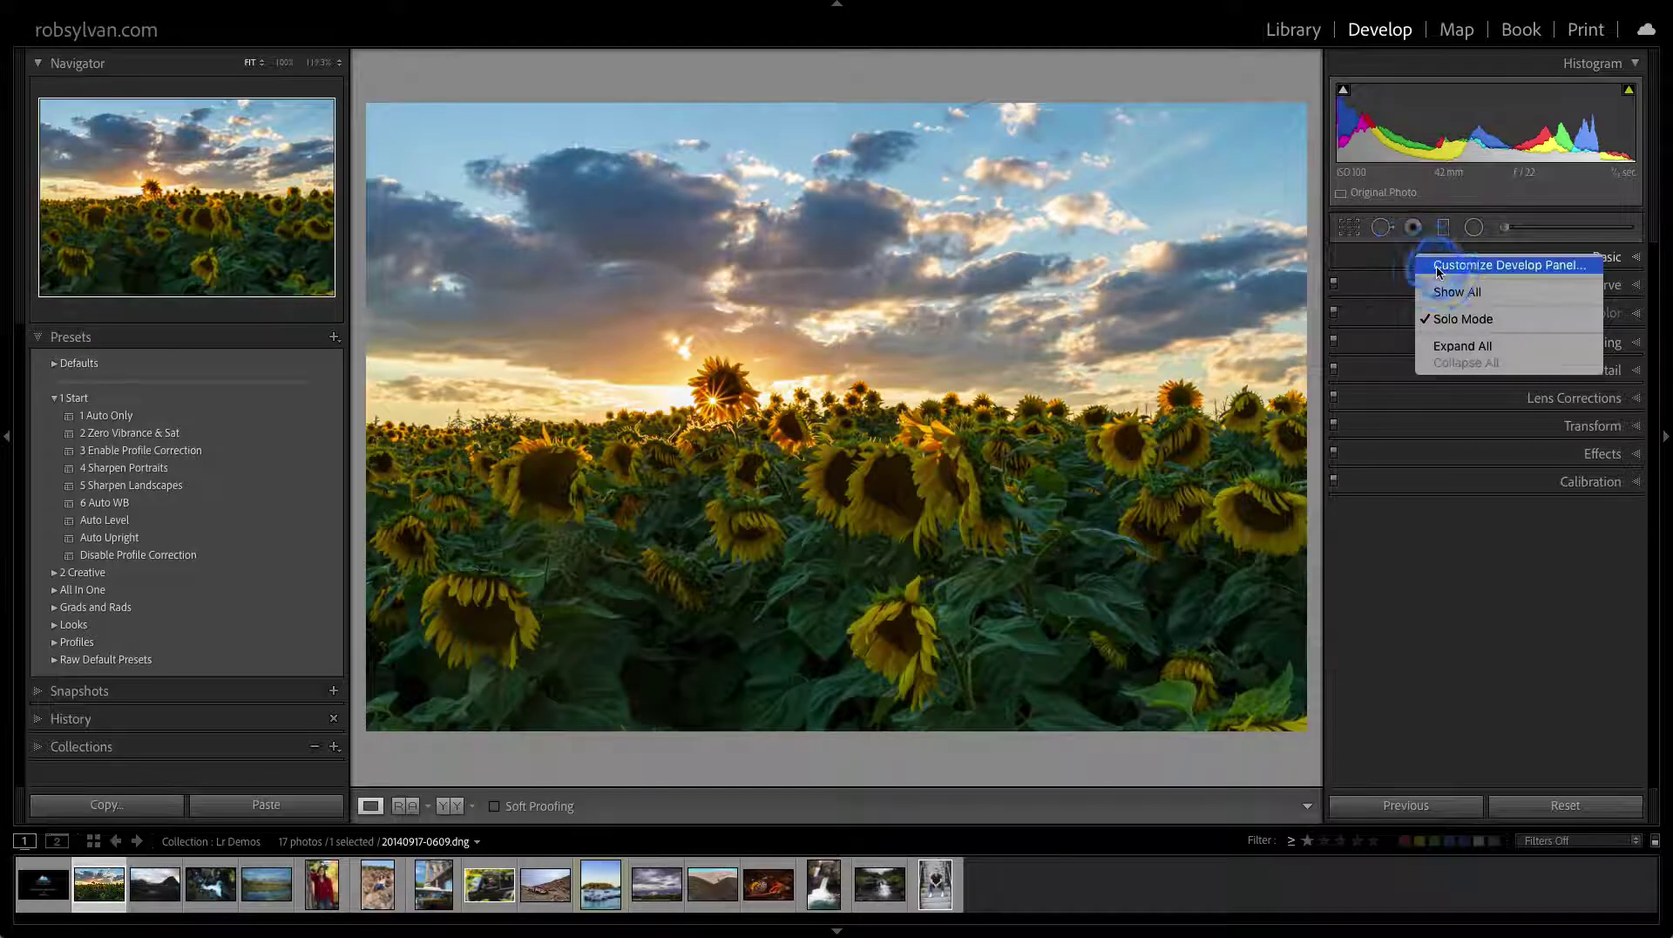
{"action": "left_click", "coordinate": [1429, 265]}
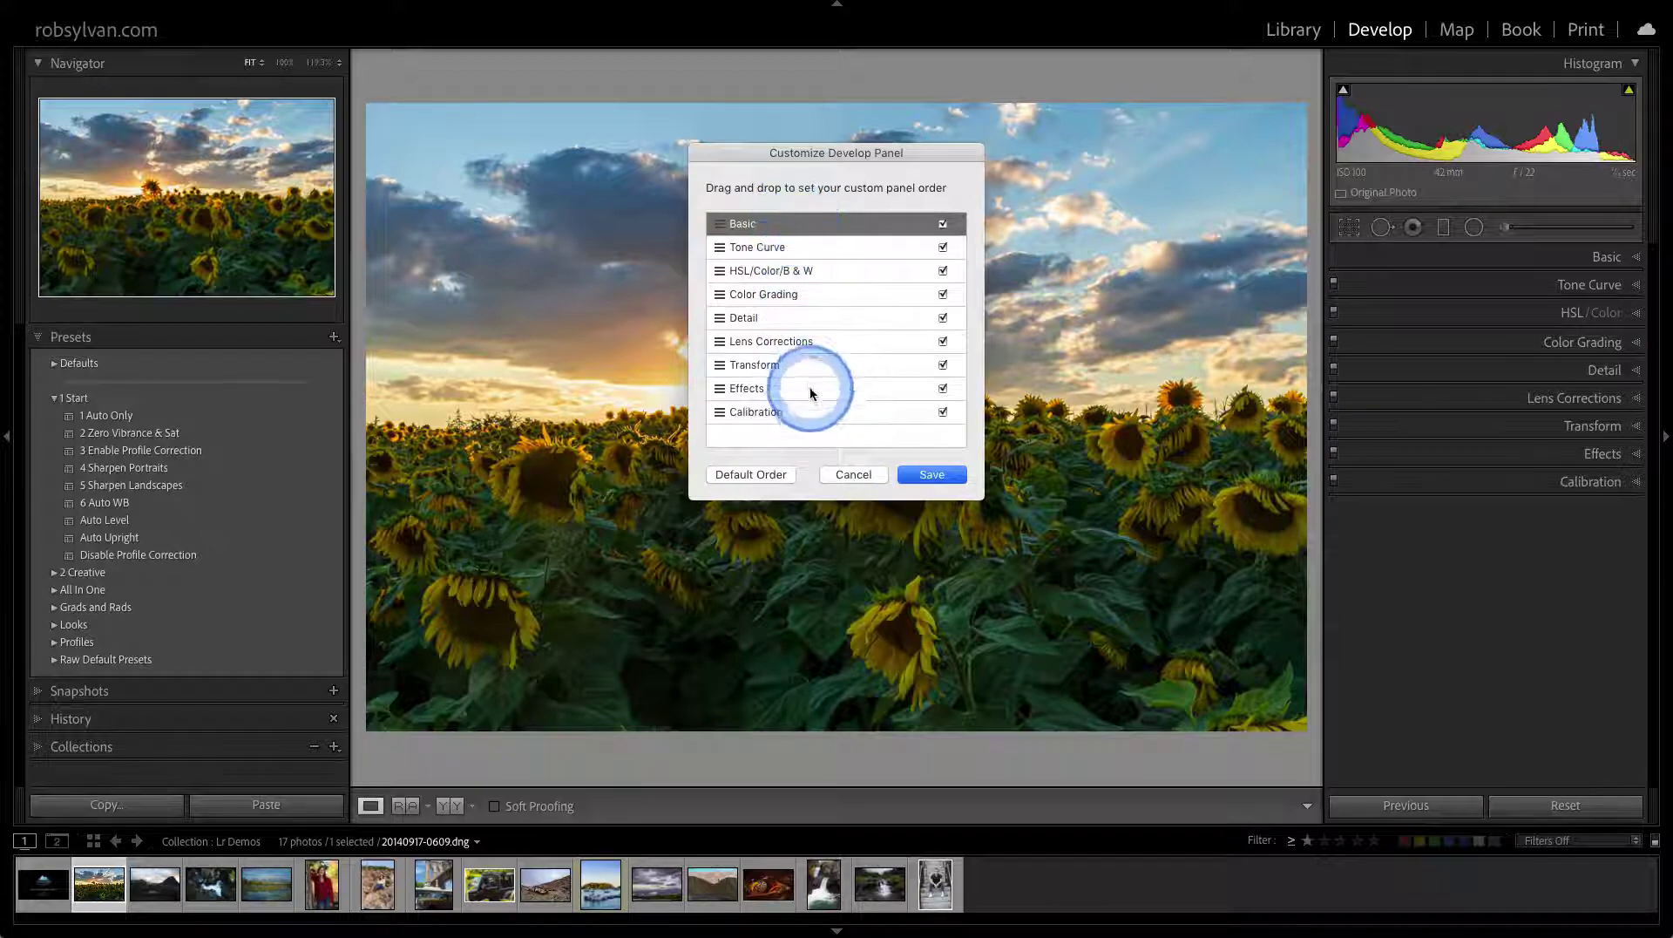
{"action": "left_click", "coordinate": [854, 473]}
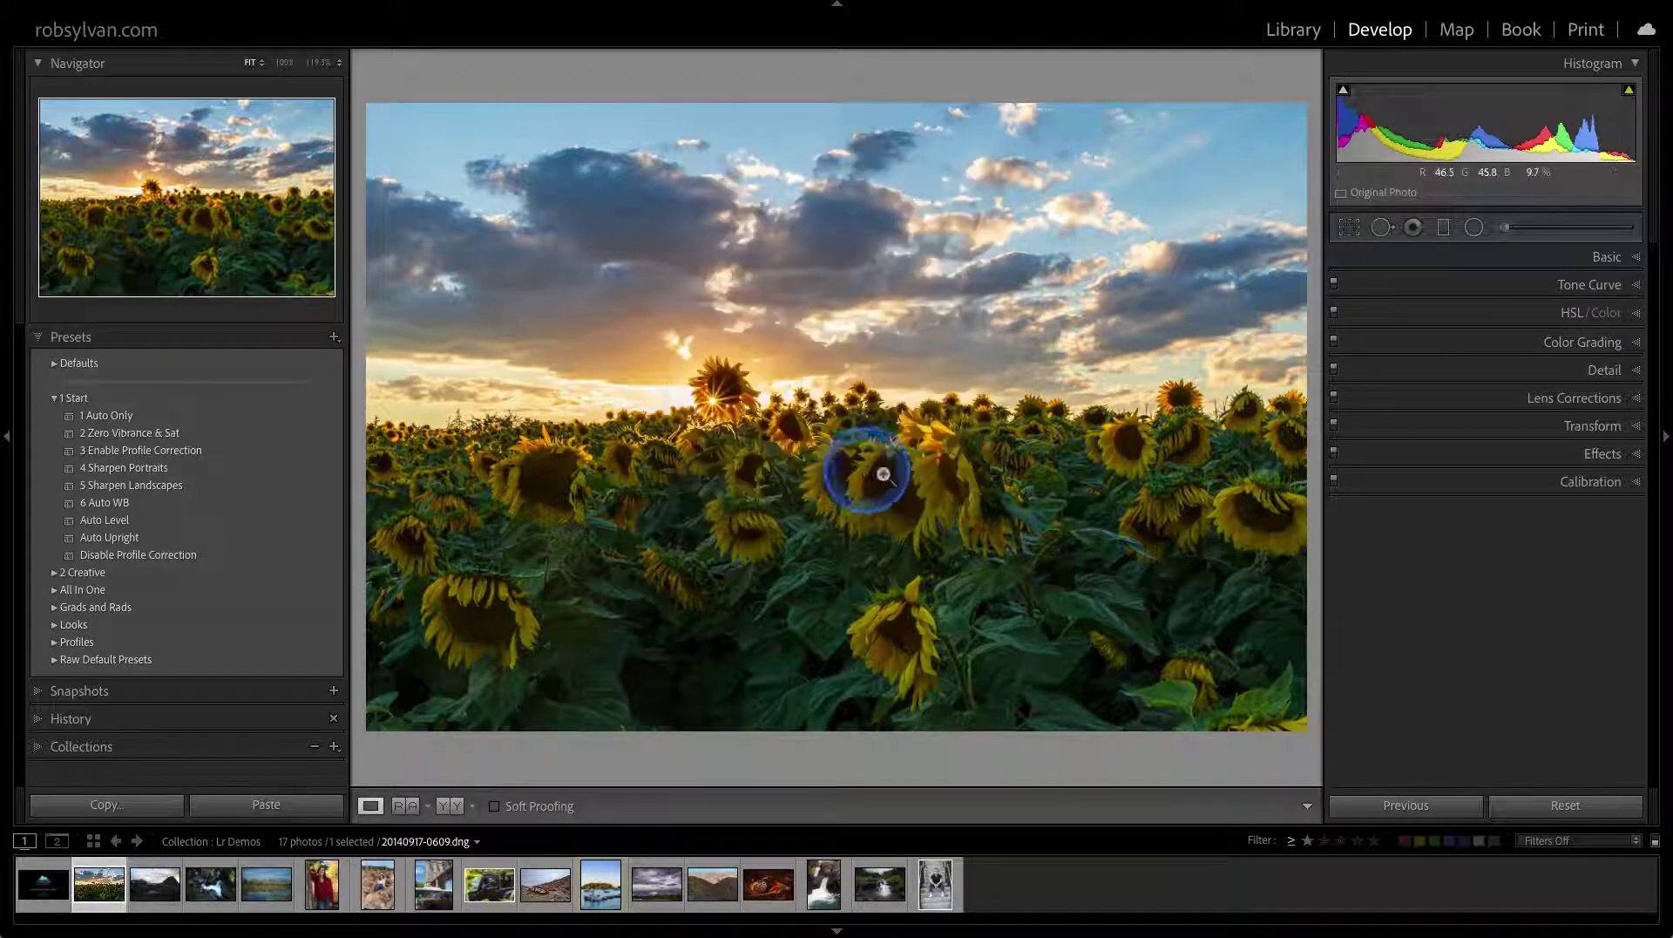
{"action": "left_click", "coordinate": [1474, 257]}
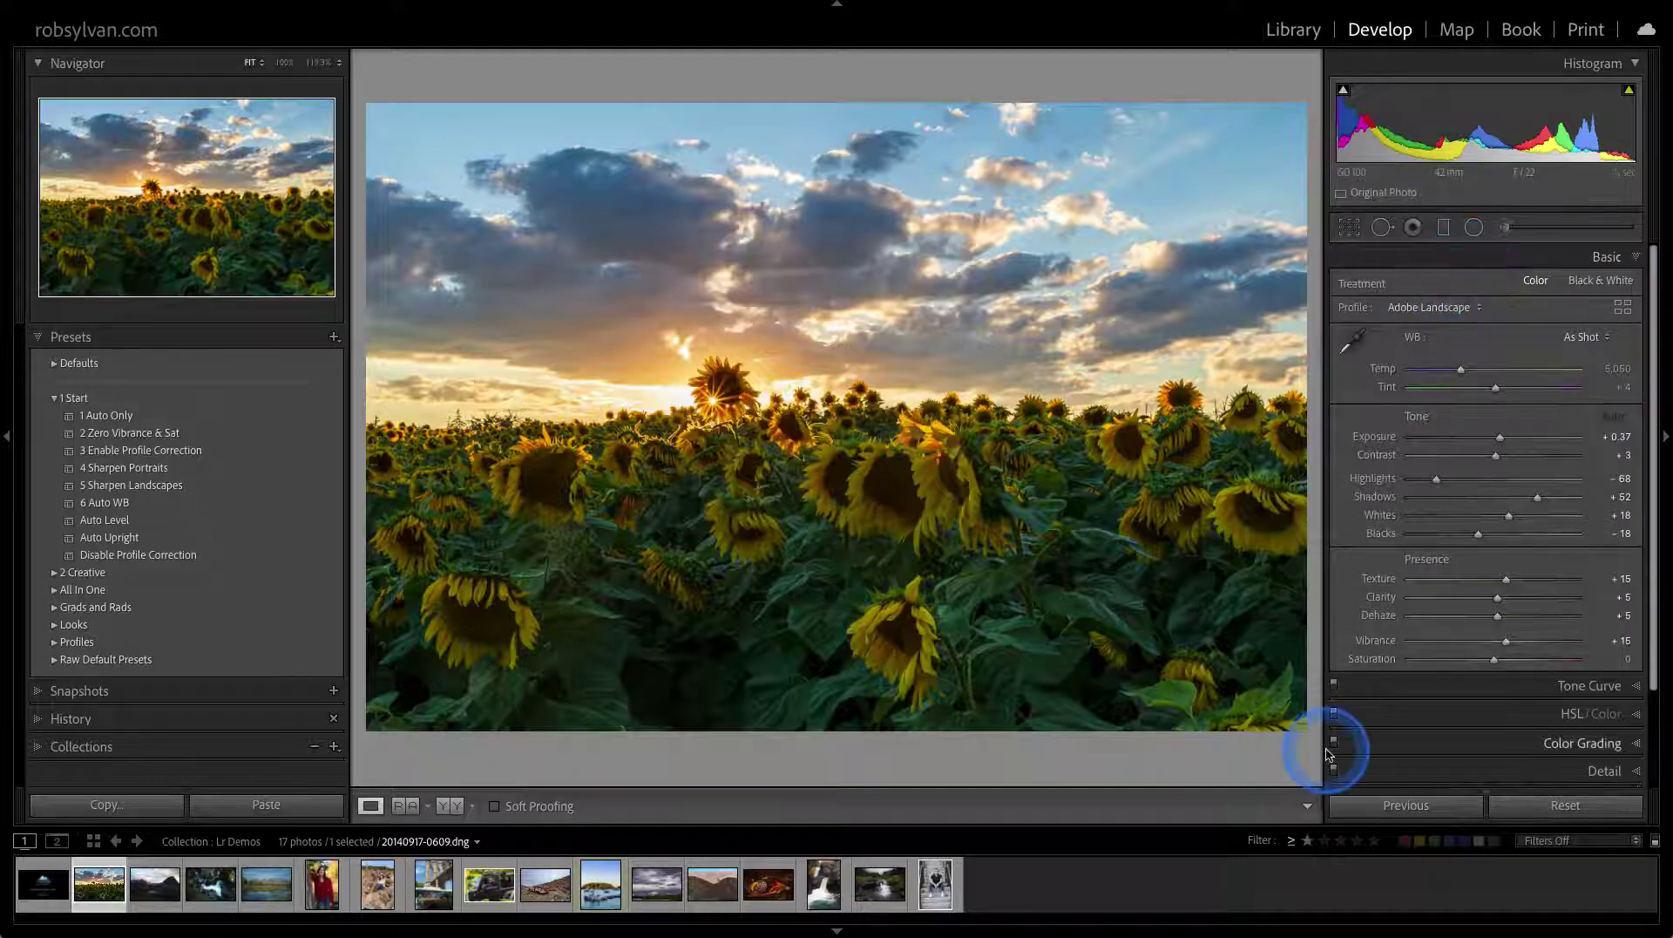
Reset the sunflower photo to Adobe Color, As Shot white balance and Exposure 0.00, then re-expand Basic
{"action": "left_click", "coordinate": [1546, 804]}
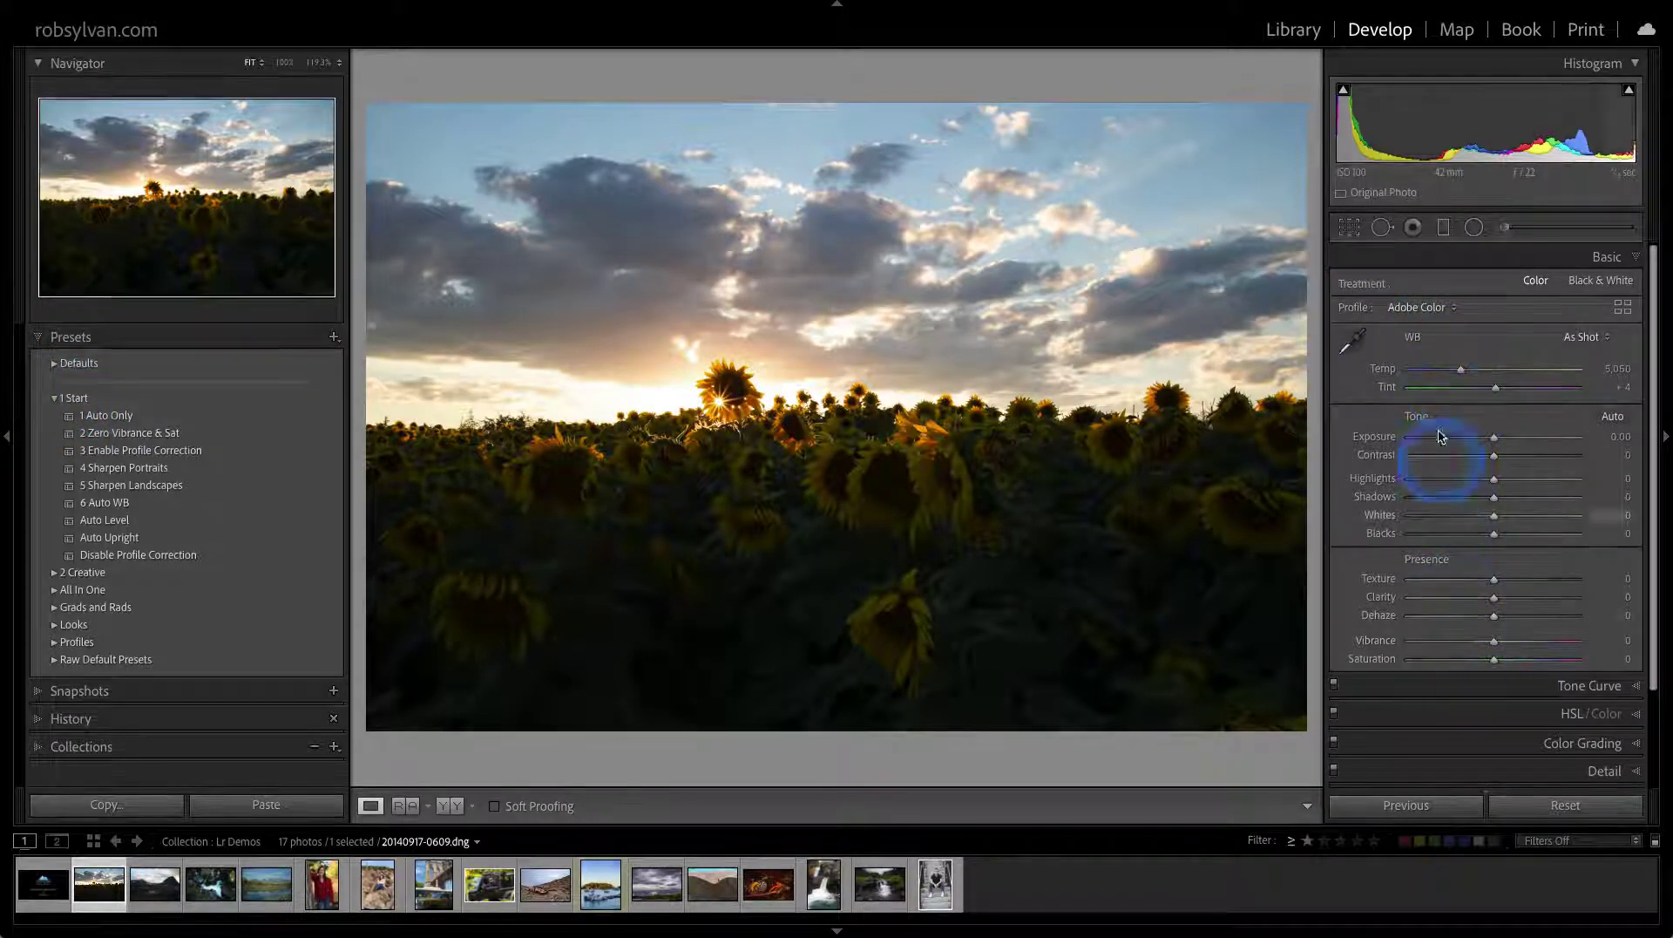
{"action": "left_click", "coordinate": [1404, 261]}
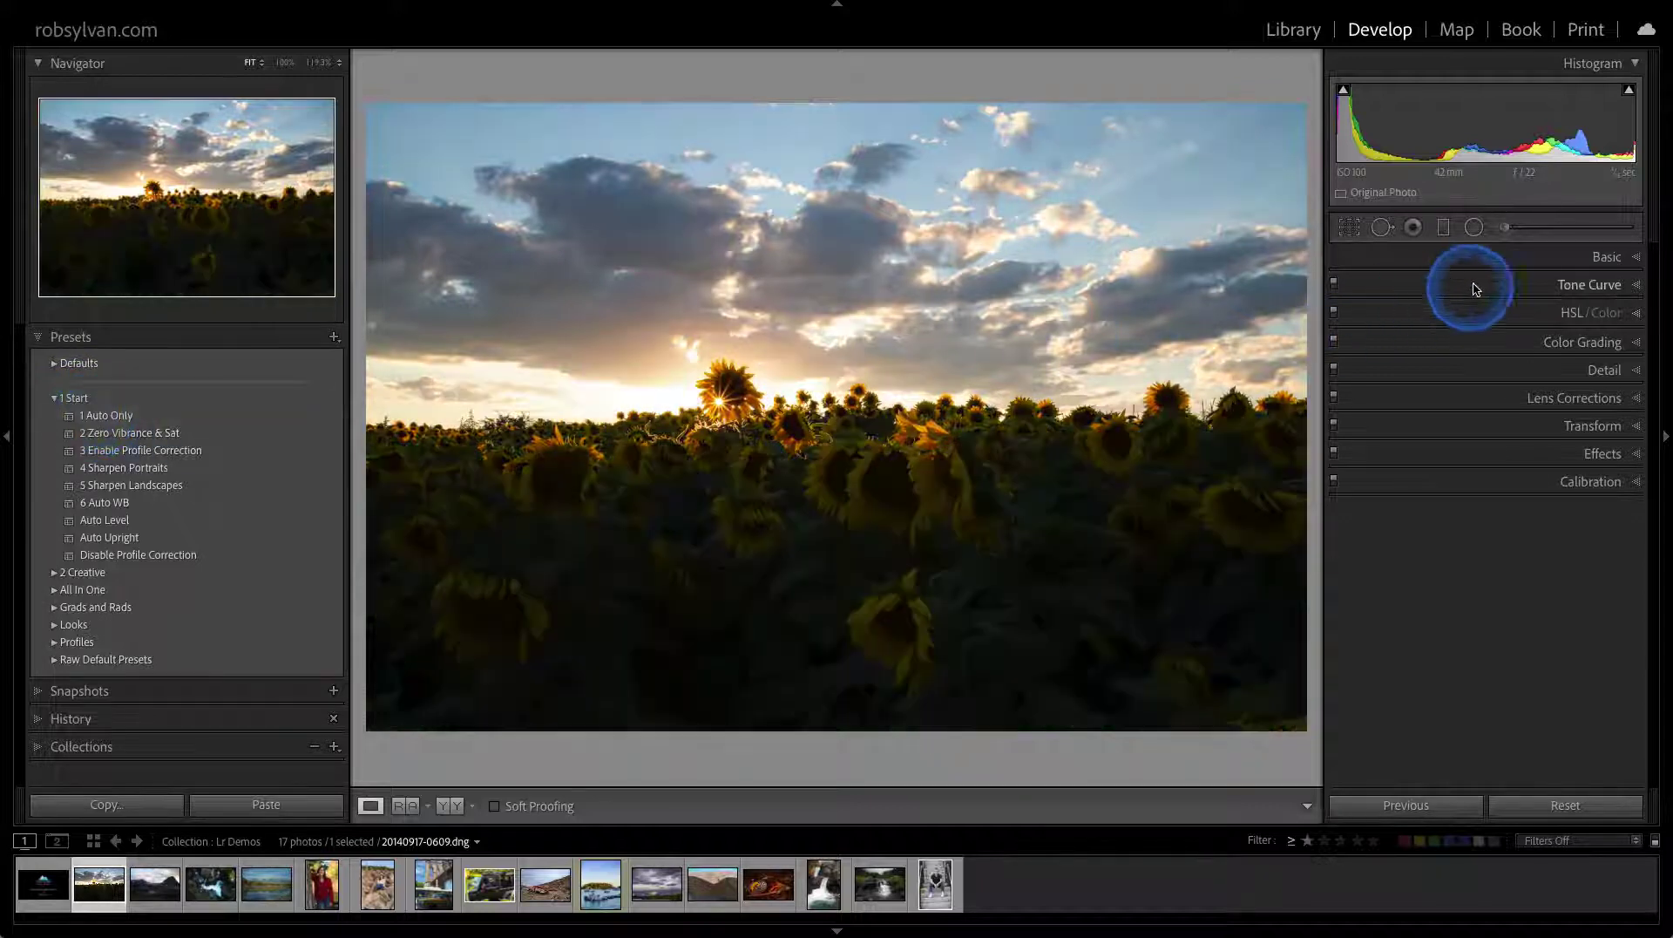
{"action": "left_click", "coordinate": [1467, 256]}
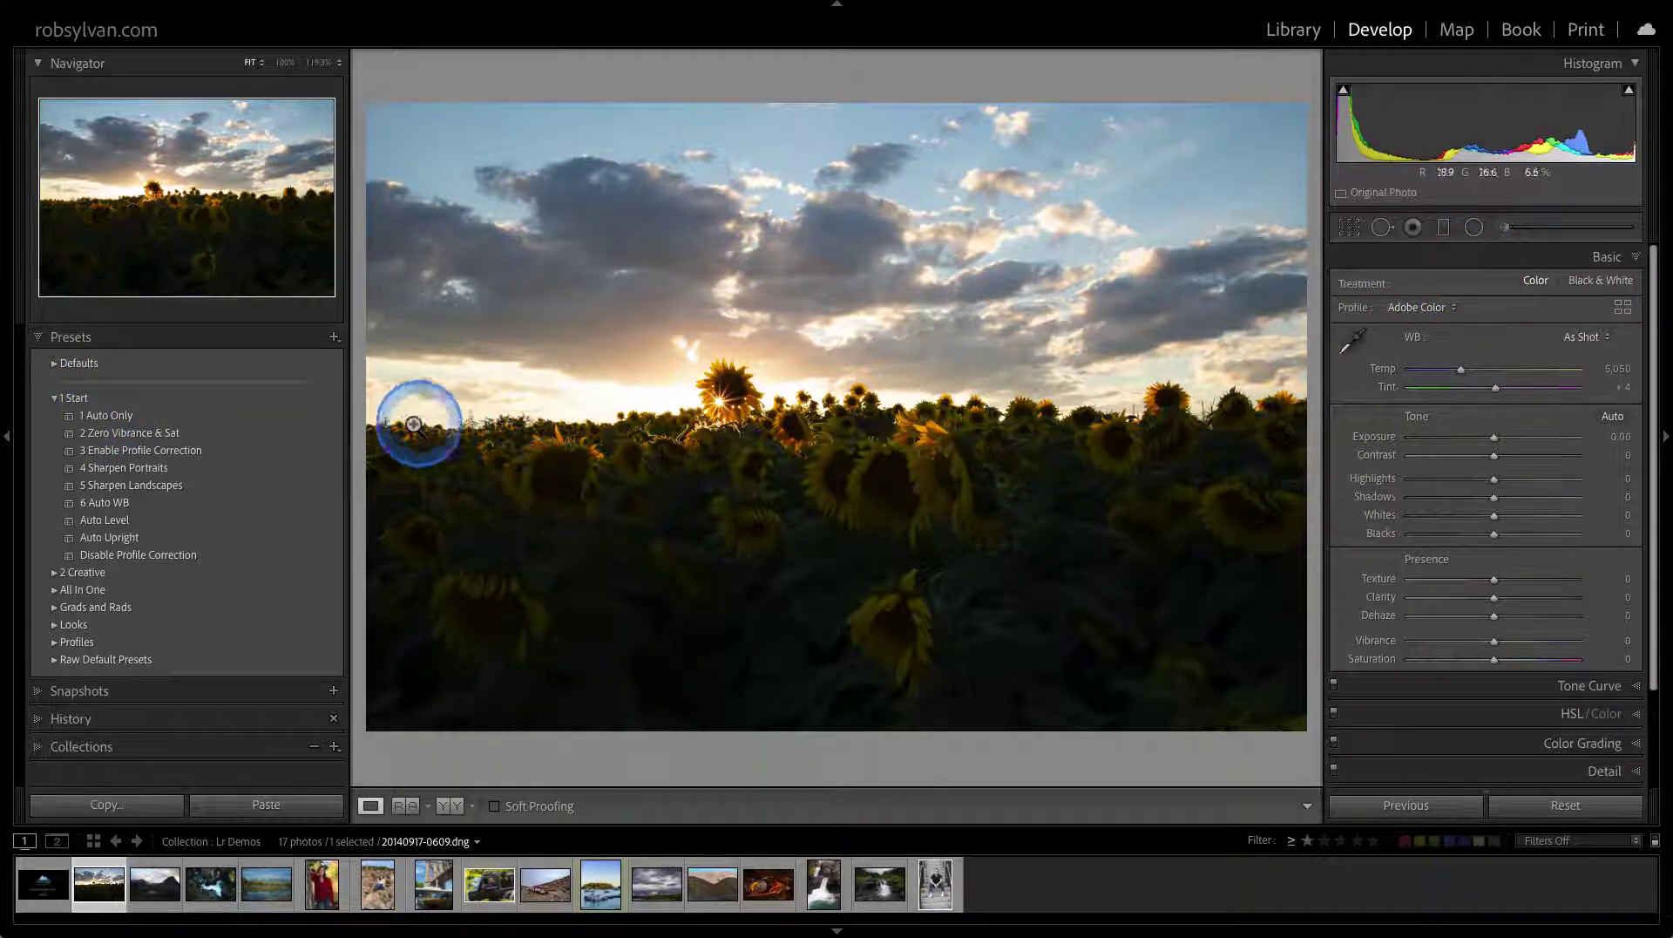
Apply the 1 Auto Only, 2 Zero Vibrance & Sat and 3 Enable Profile Correction presets in turn
{"action": "left_click", "coordinate": [296, 418]}
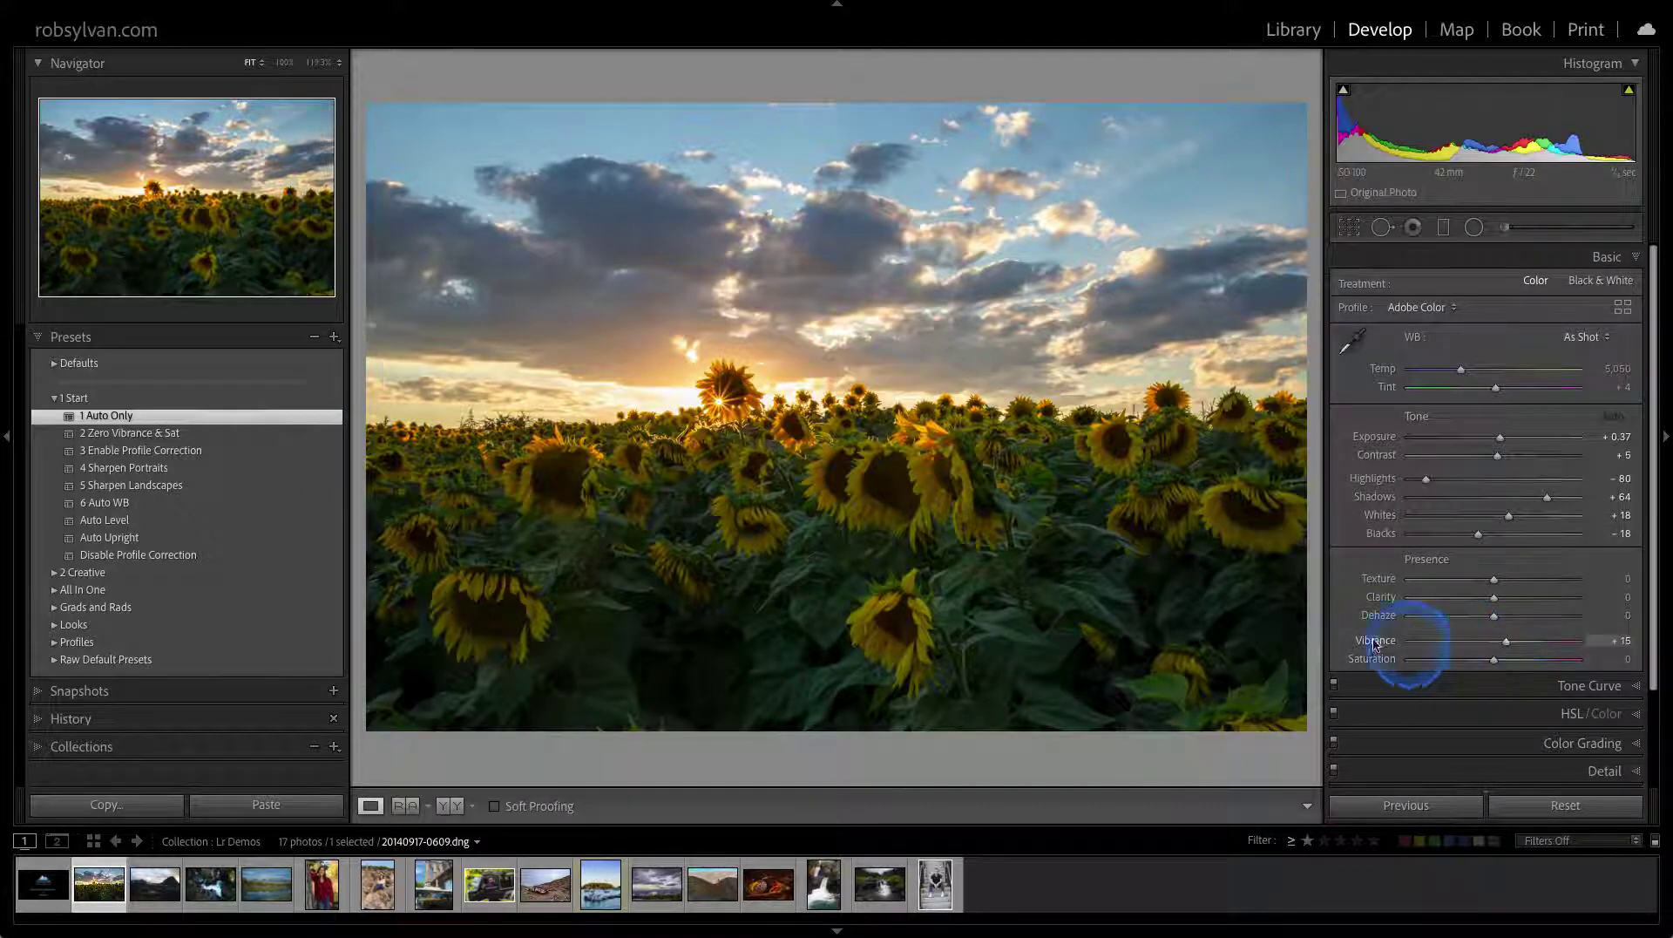
{"action": "left_click", "coordinate": [291, 435]}
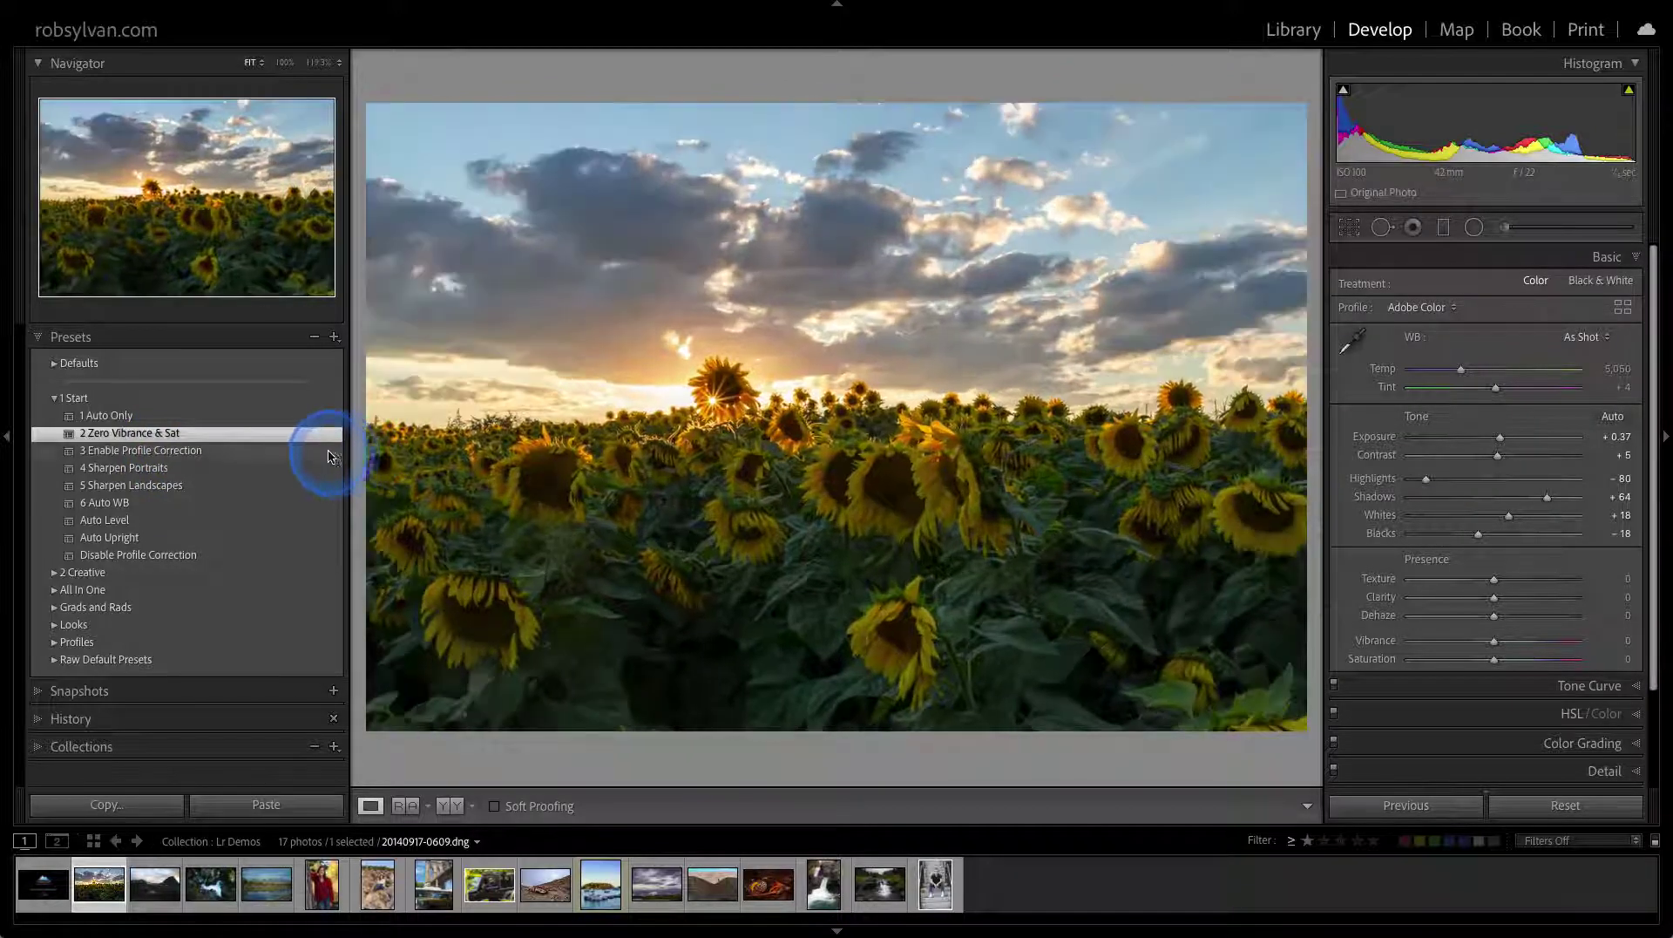
{"action": "left_click", "coordinate": [325, 449]}
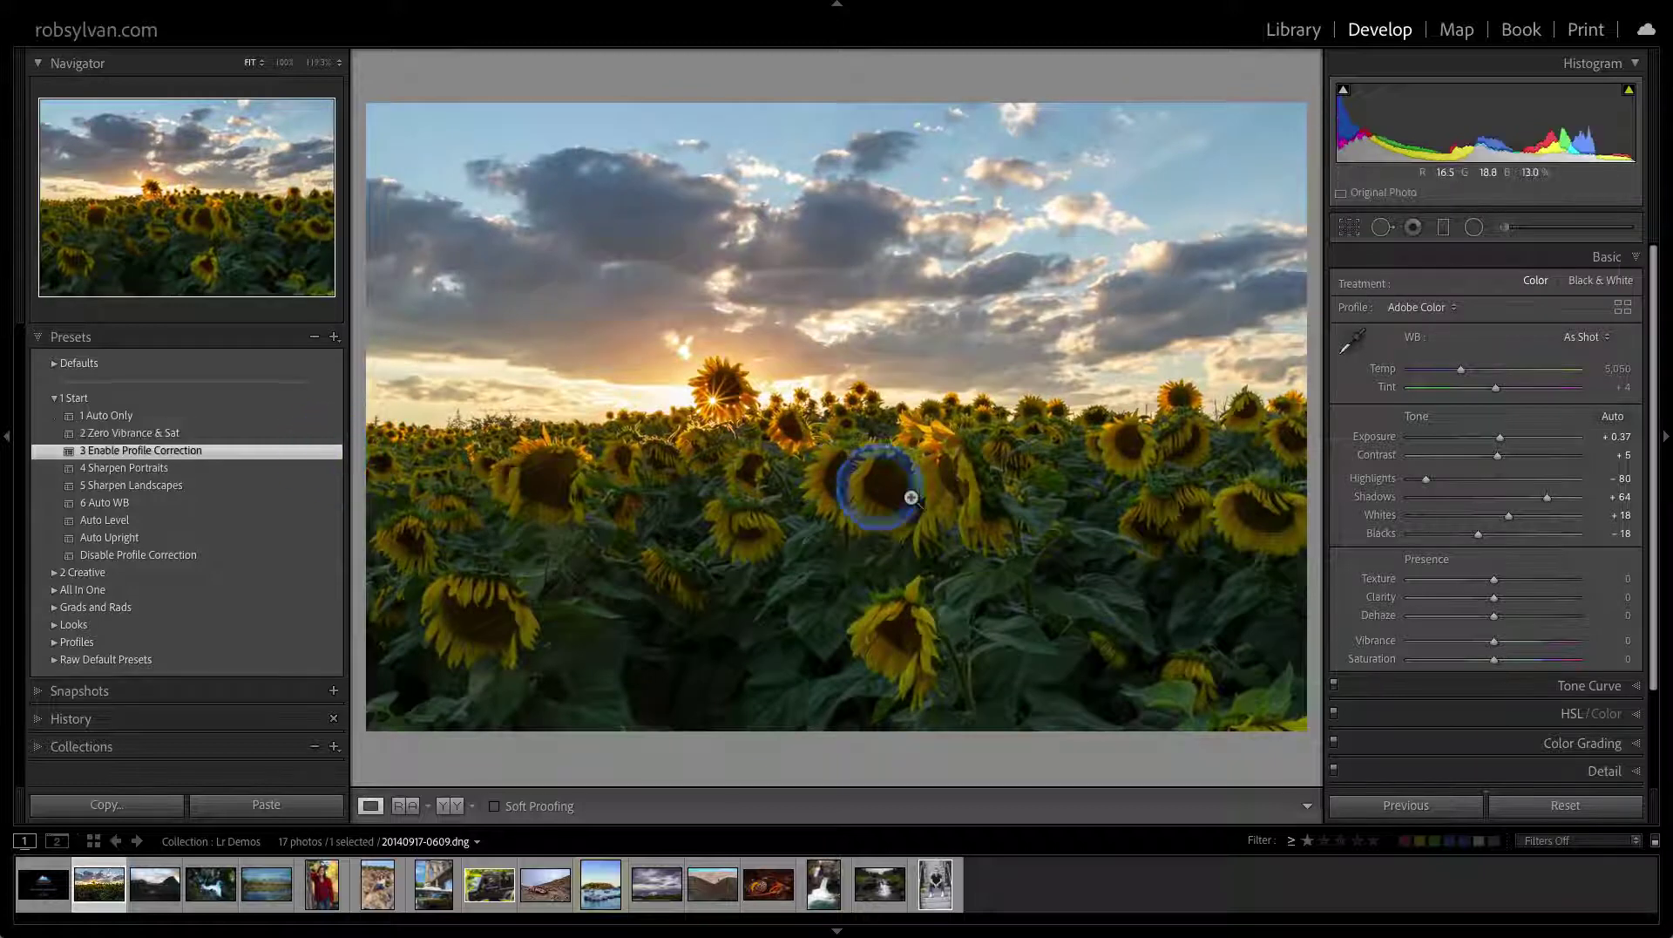
Confirm Enable Profile Corrections is checked in the Lens Corrections panel
{"action": "scroll", "coordinate": [1442, 683], "scroll_direction": "down", "scroll_amount": 1}
{"action": "left_click", "coordinate": [1454, 690]}
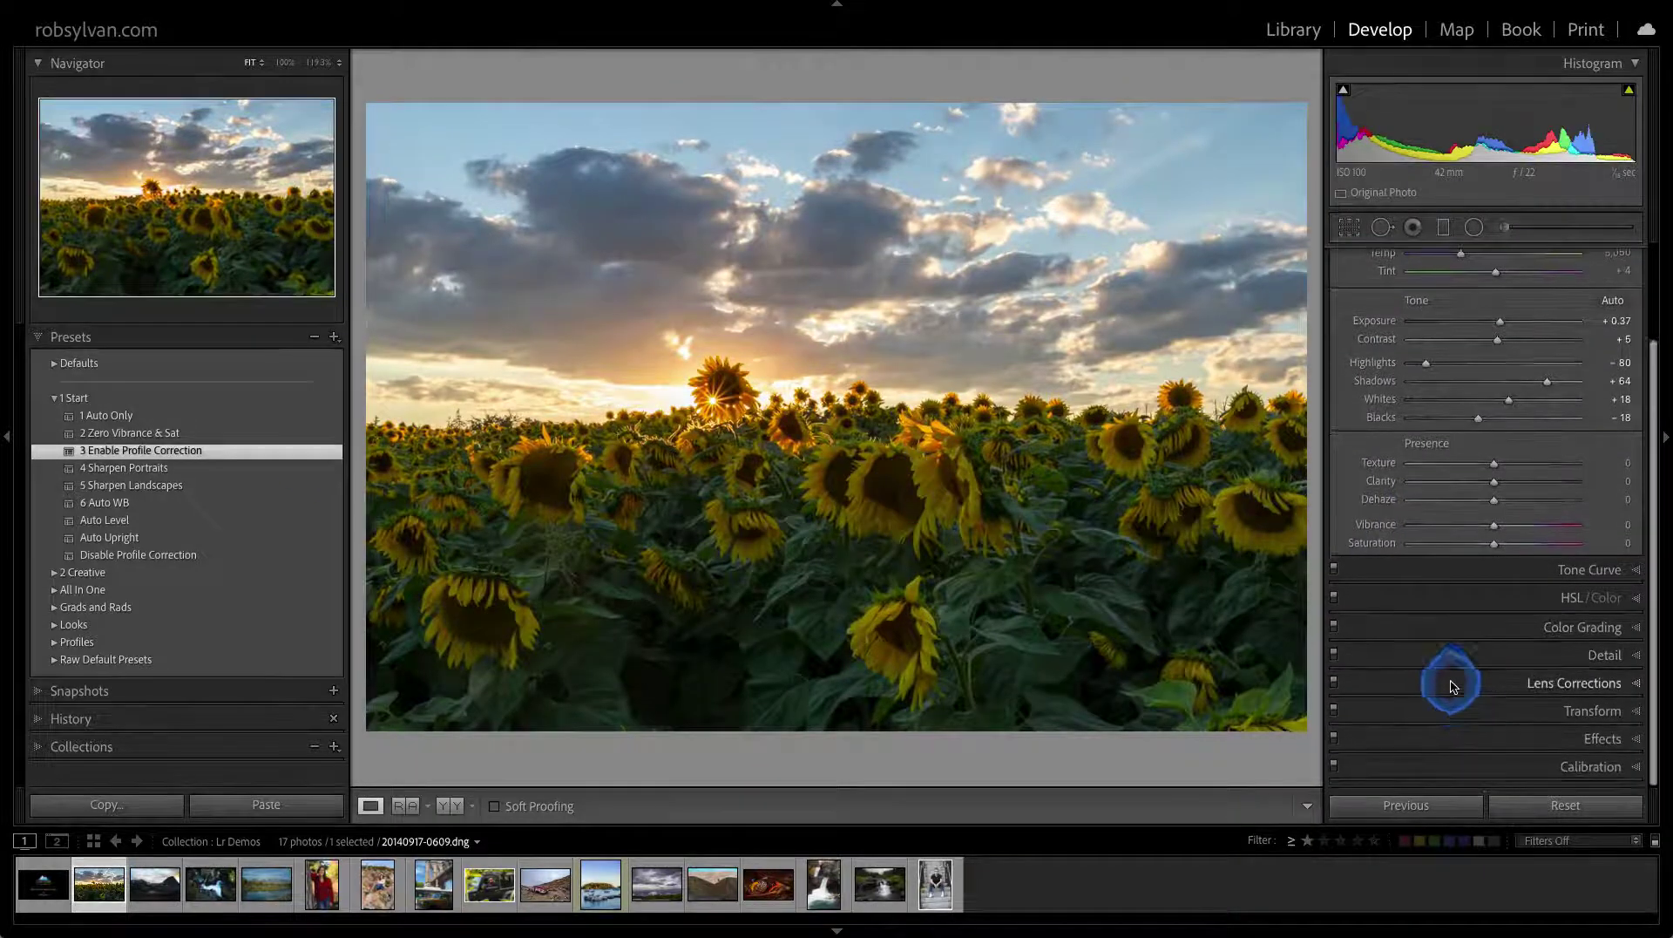
{"action": "left_click", "coordinate": [1345, 461]}
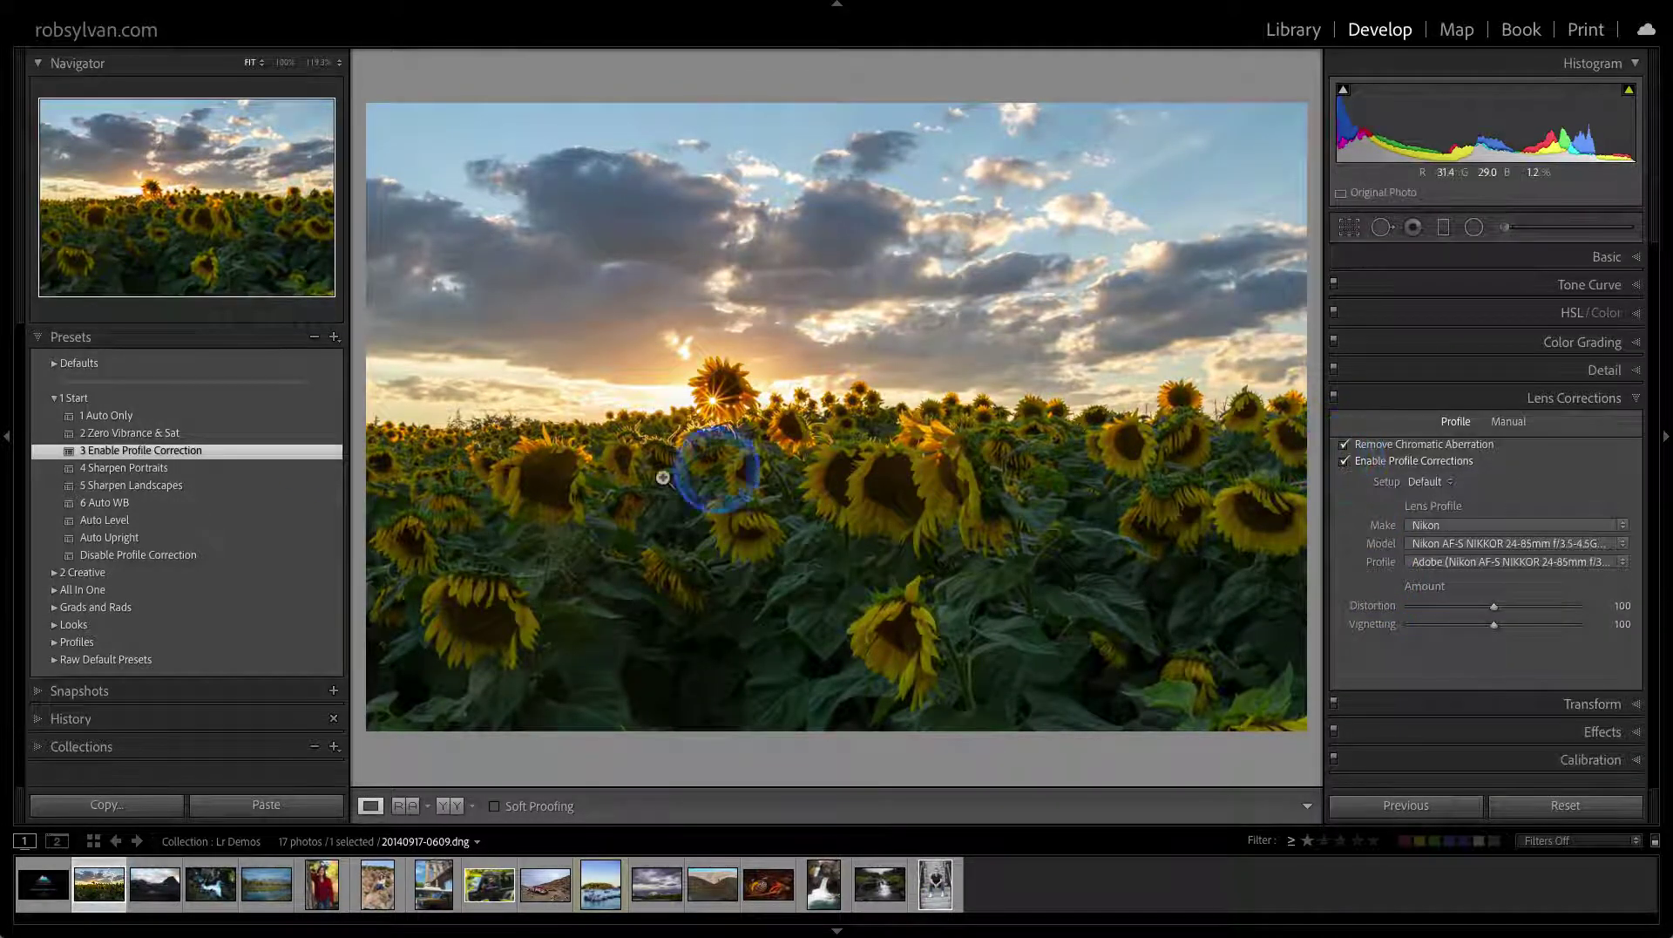
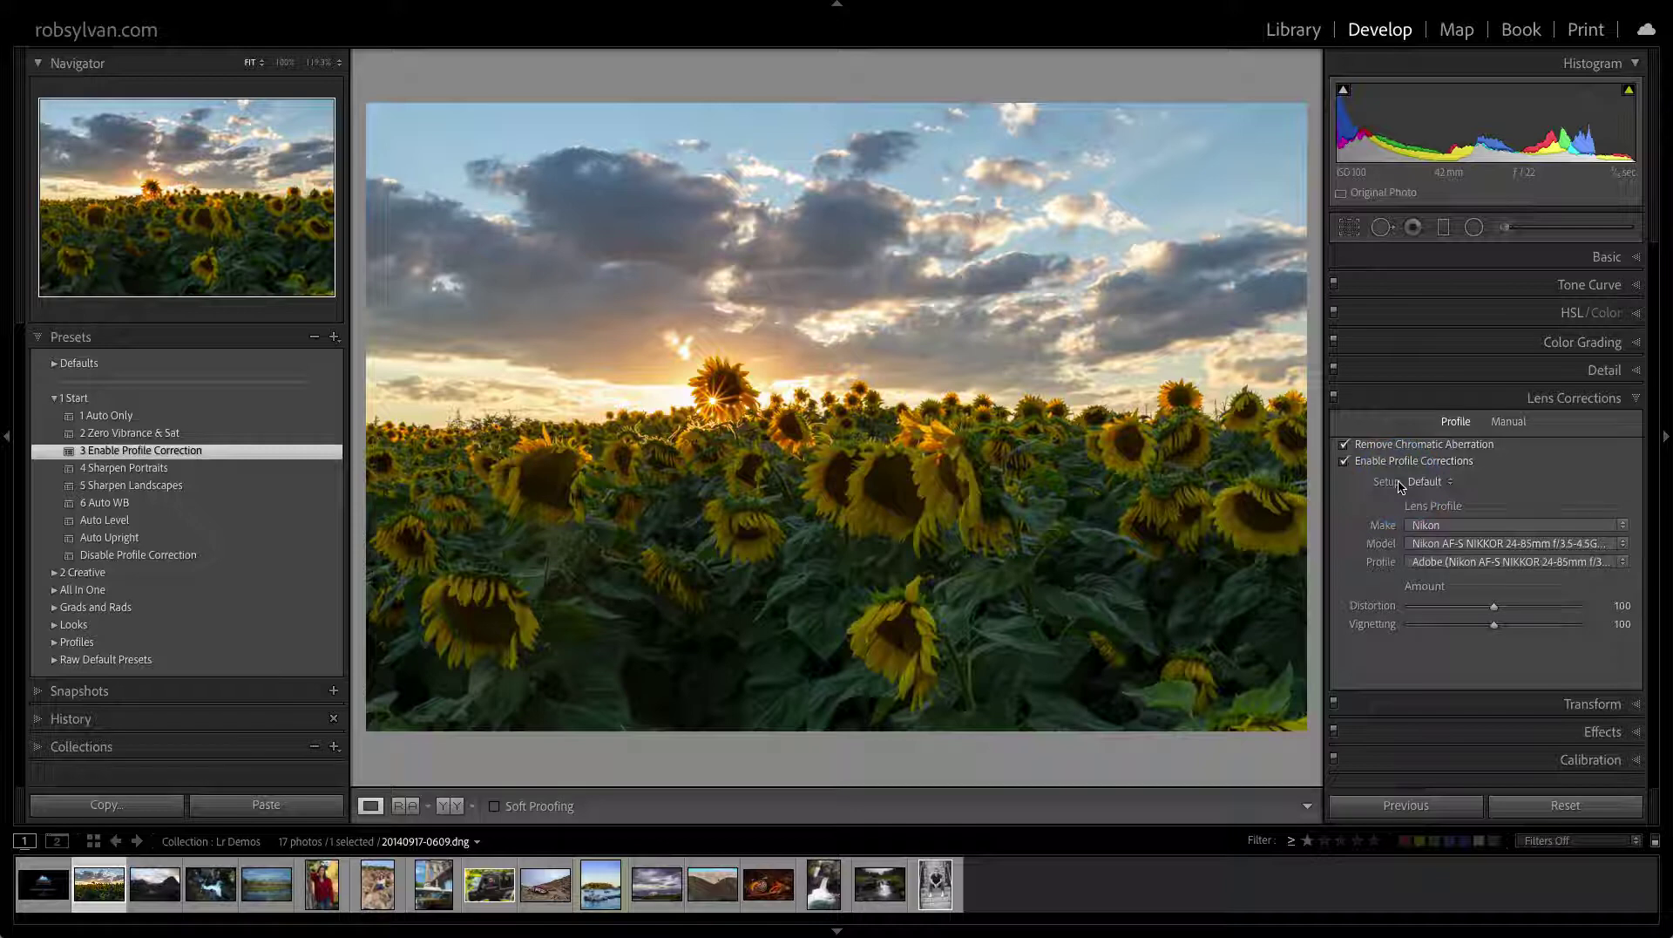
Reset the sunflower DNG's develop settings to defaults and expand the Basic panel
{"action": "left_click", "coordinate": [1551, 805]}
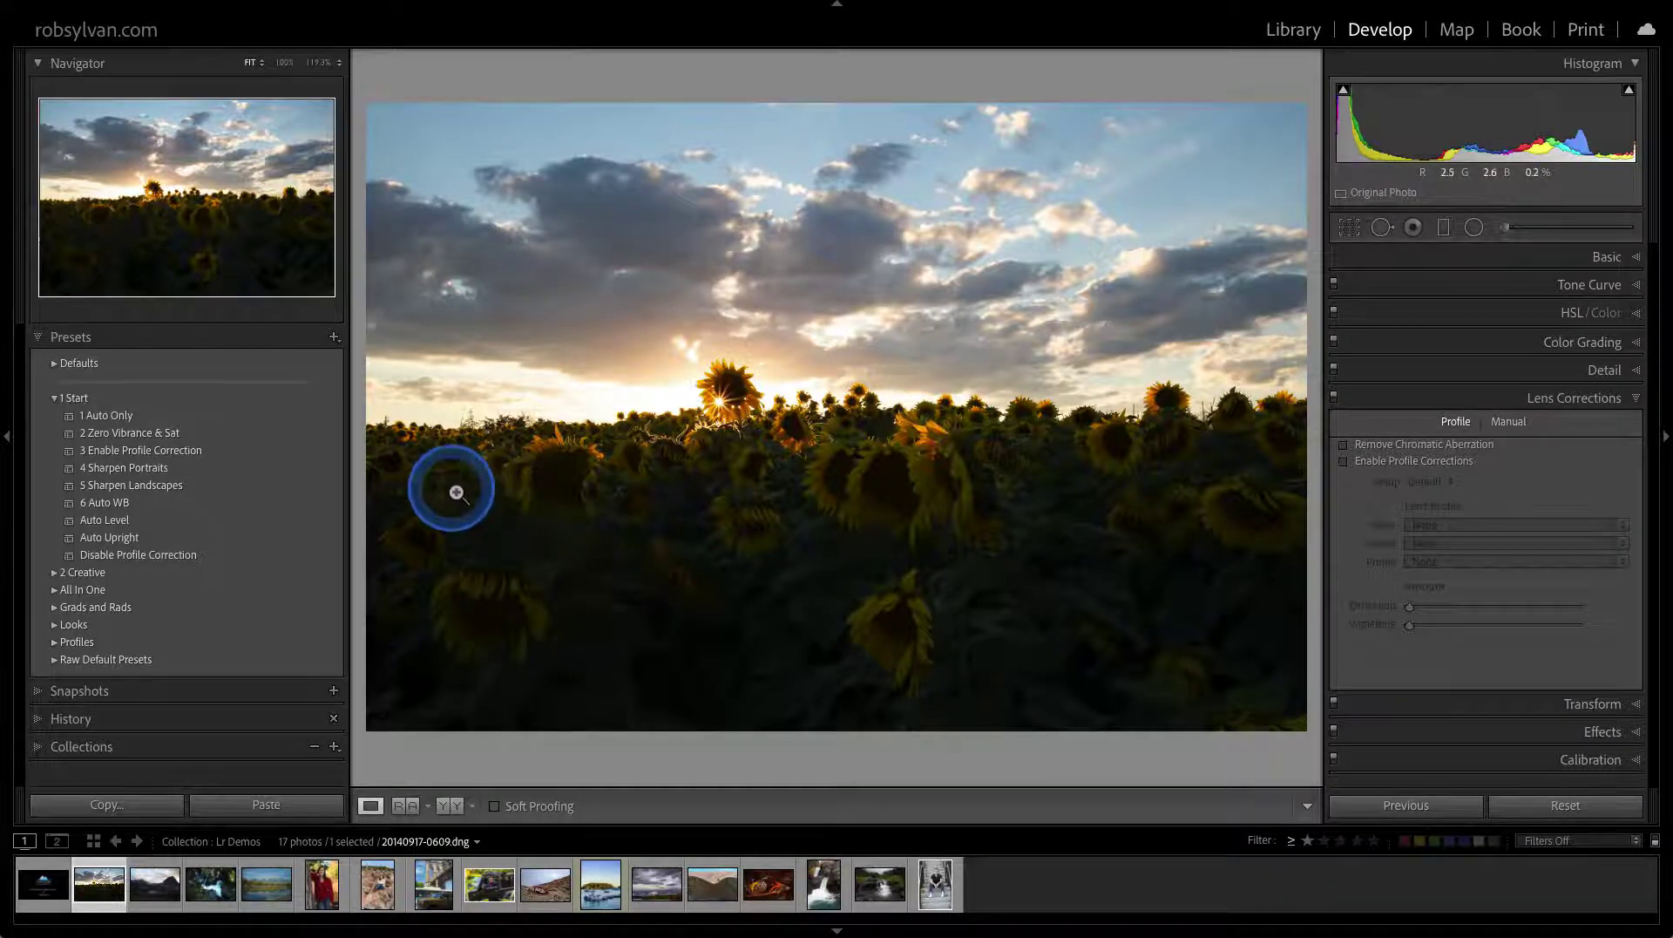
{"action": "left_click", "coordinate": [127, 416]}
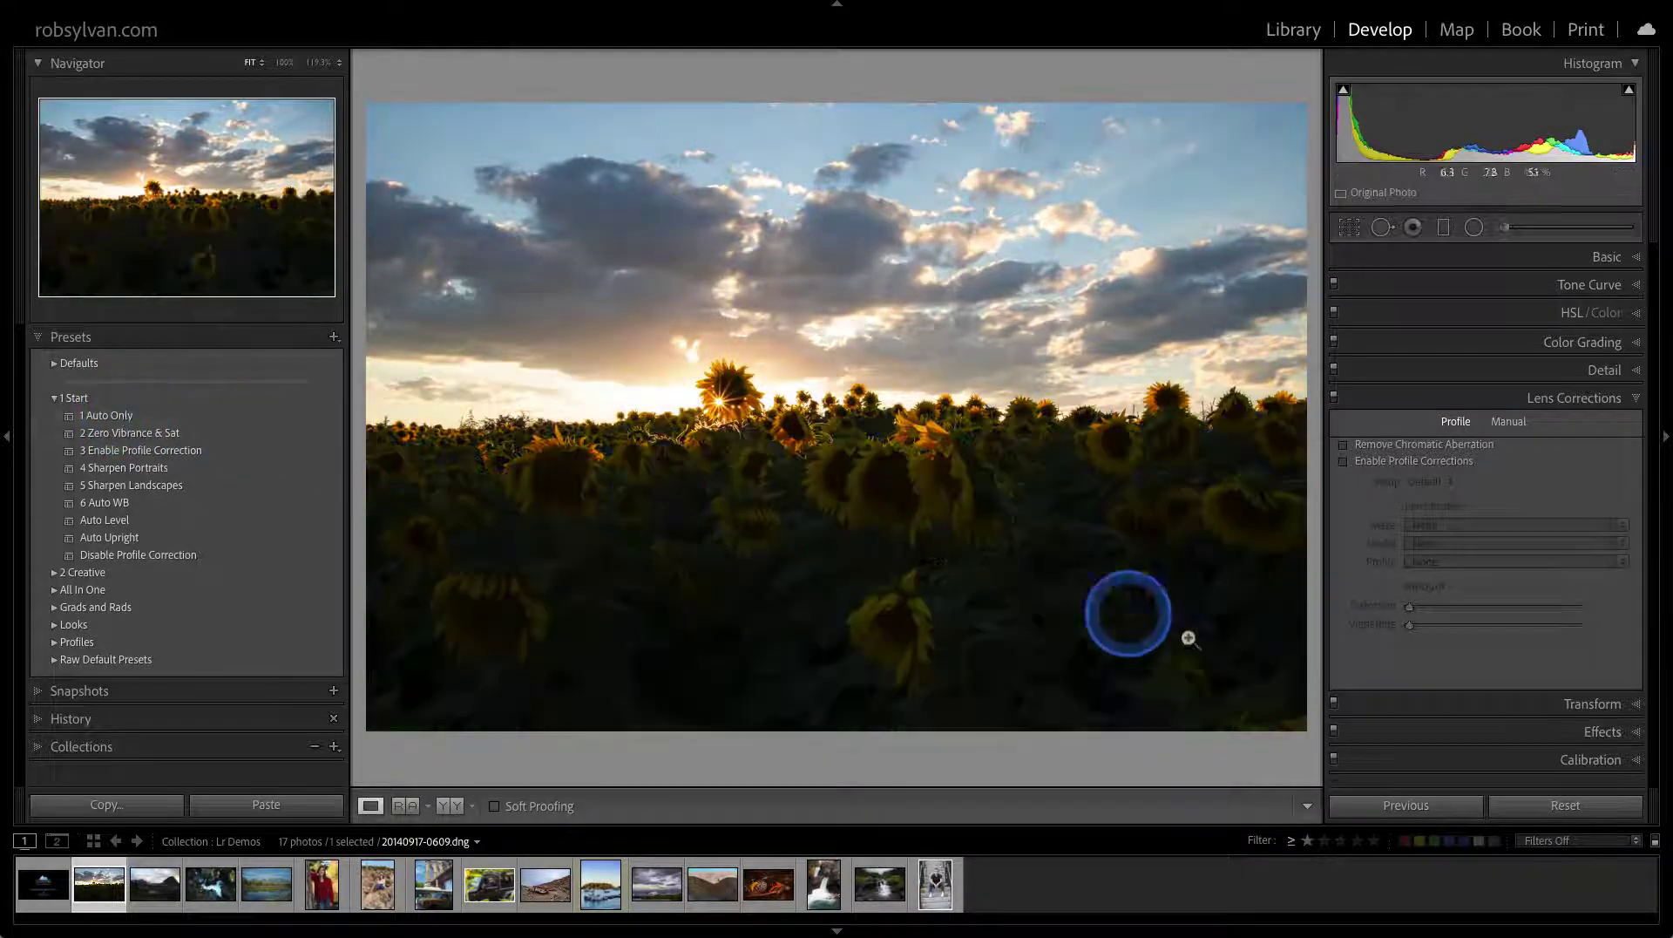
{"action": "left_click", "coordinate": [1426, 258]}
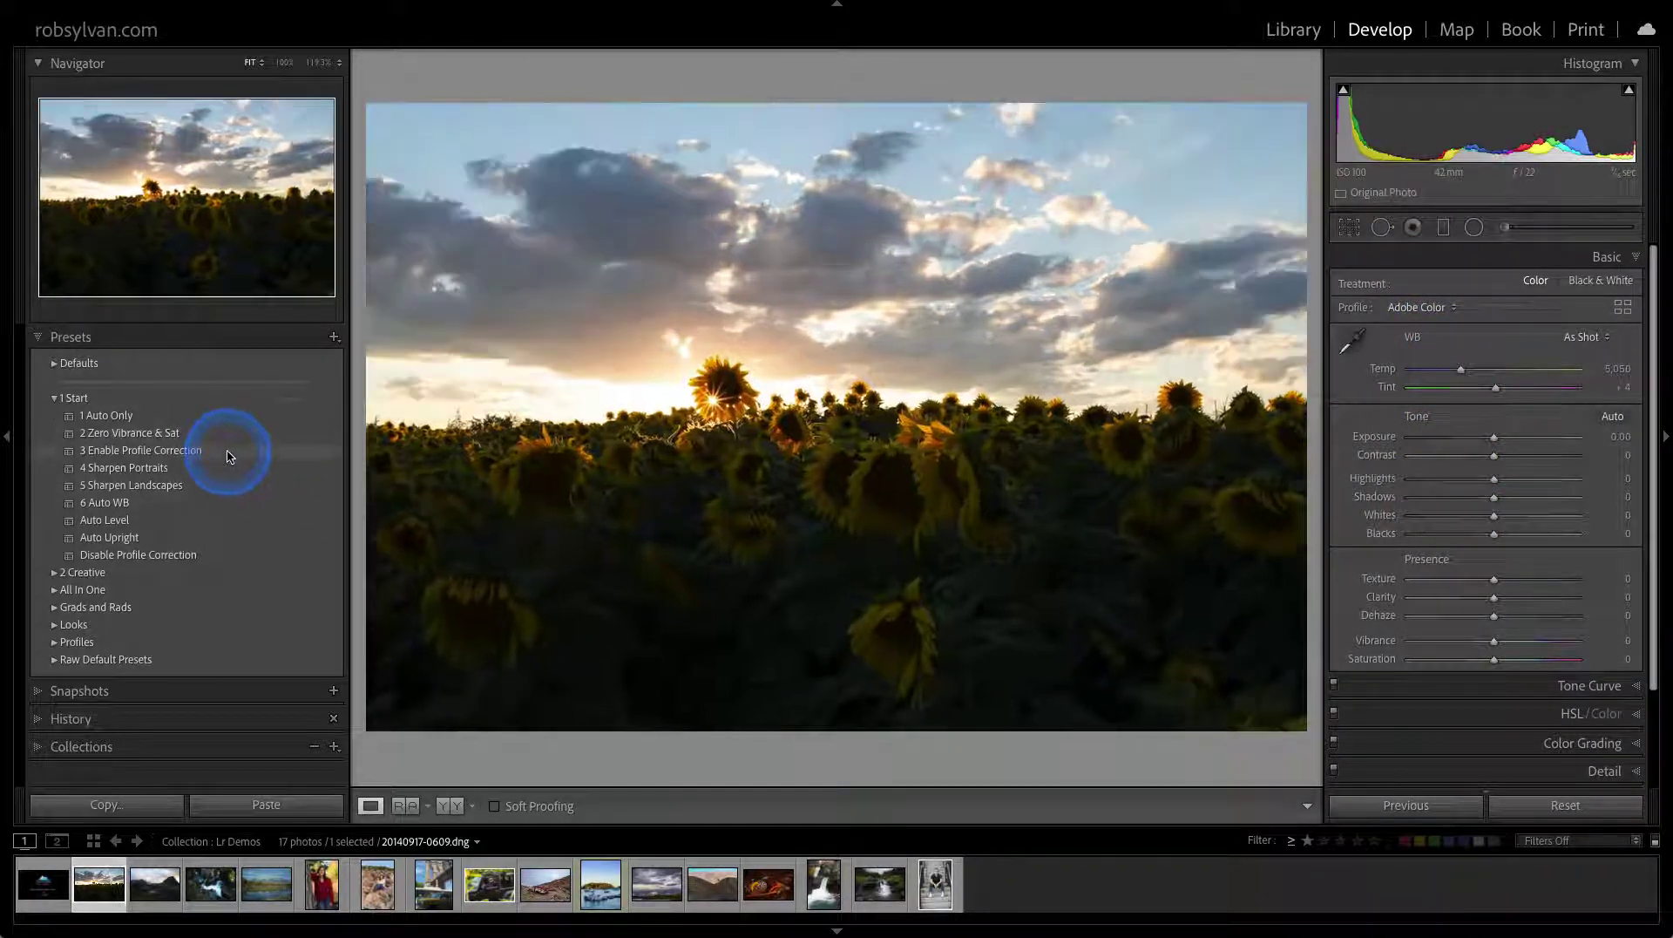
Apply the 3 Enable Profile Correction and 5 Sharpen Landscapes presets
{"action": "left_click", "coordinate": [224, 453]}
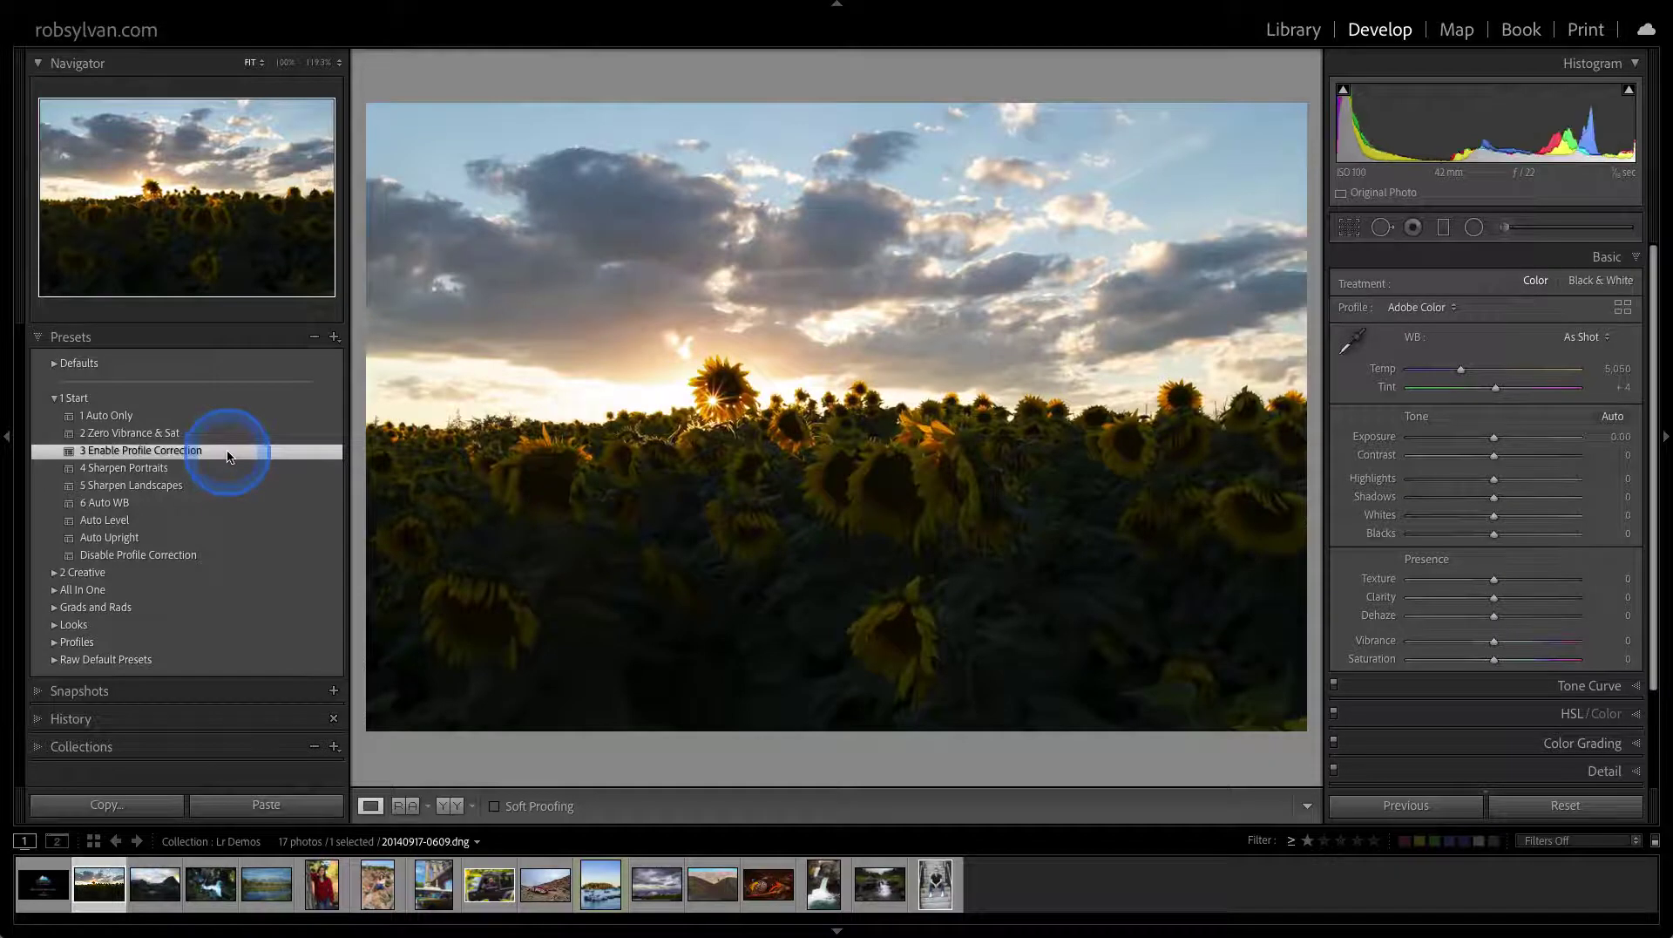
{"action": "left_click", "coordinate": [193, 488]}
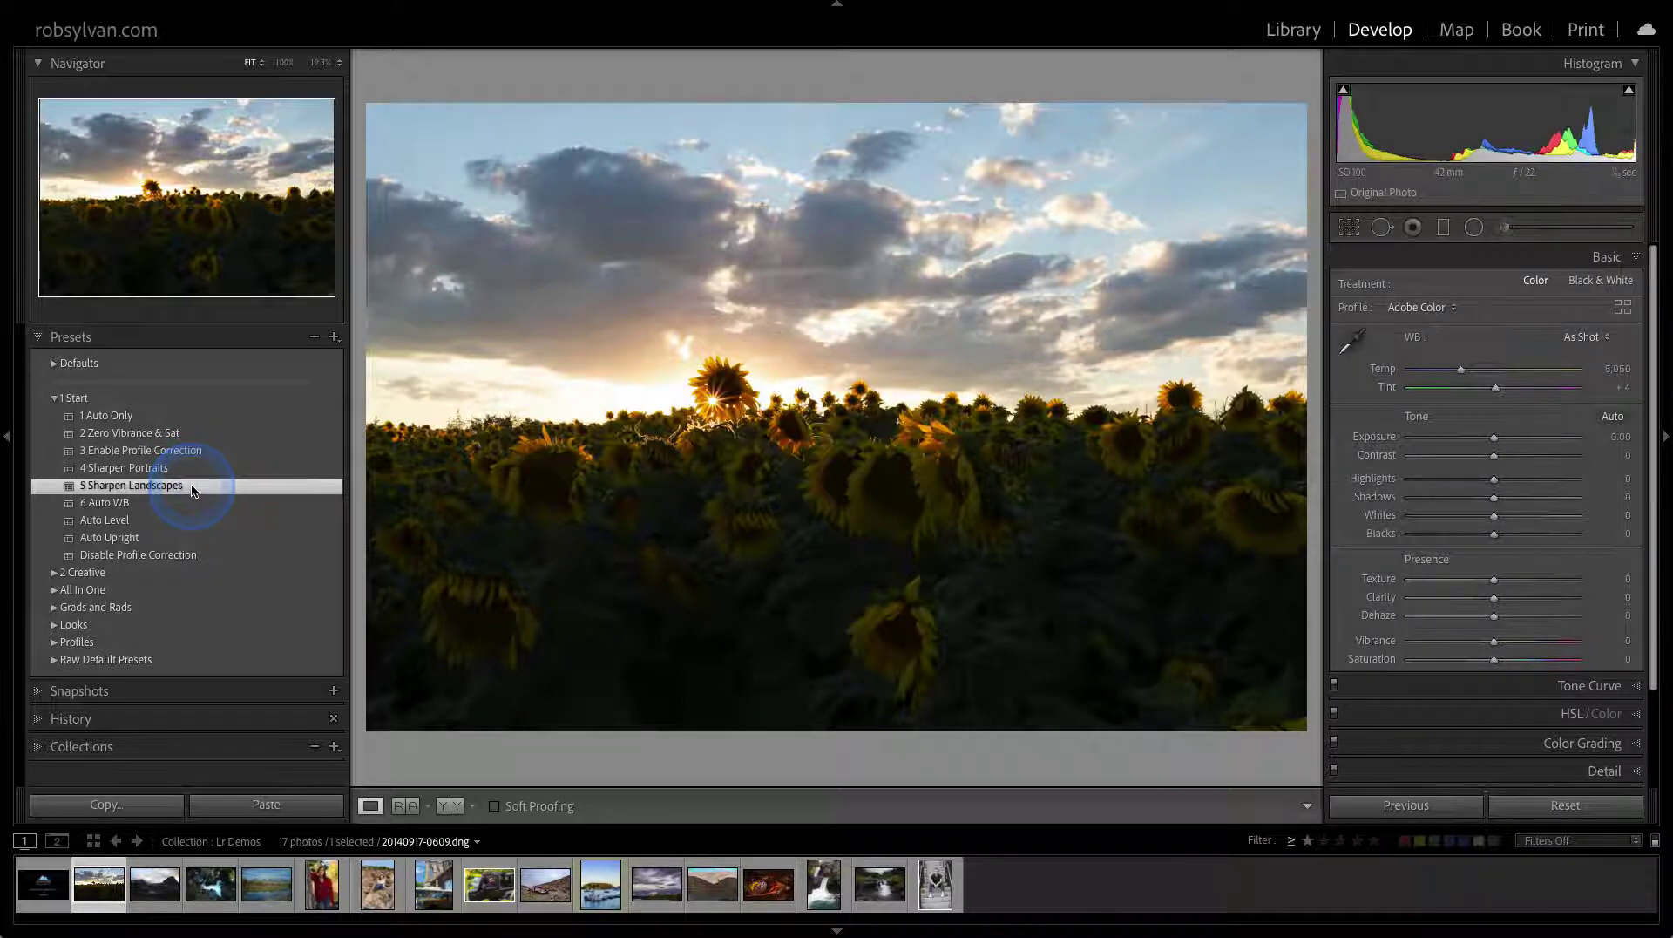
{"action": "left_click_drag", "start_coordinate": [628, 497], "coordinate": [776, 504]}
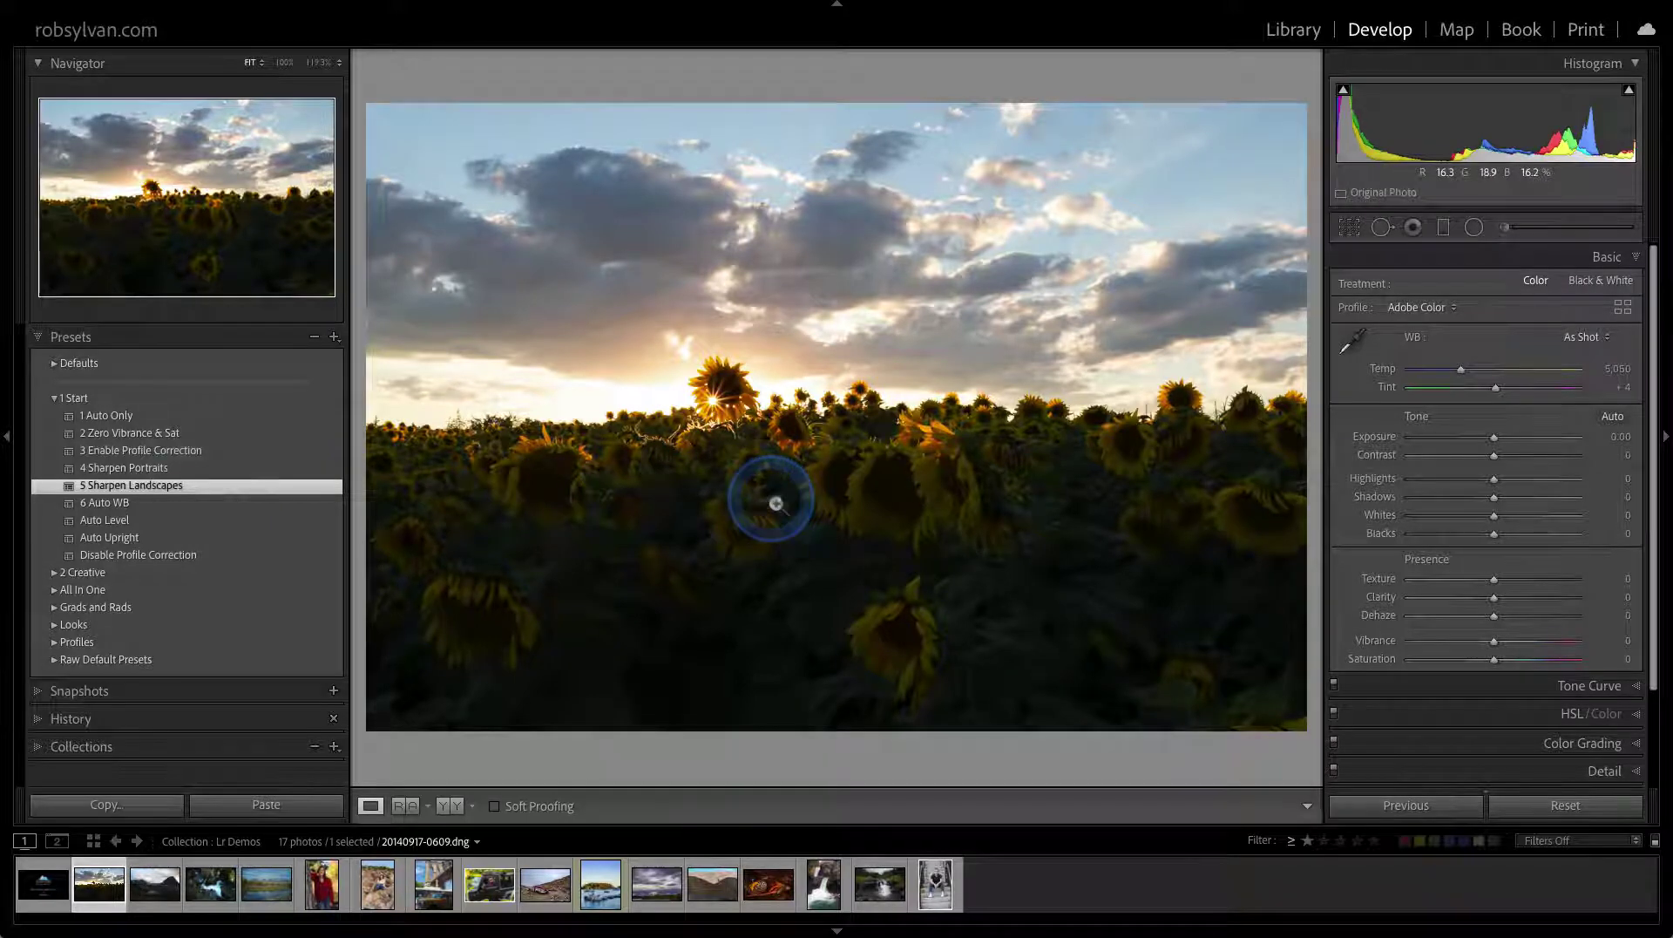
{"action": "left_click", "coordinate": [1418, 310]}
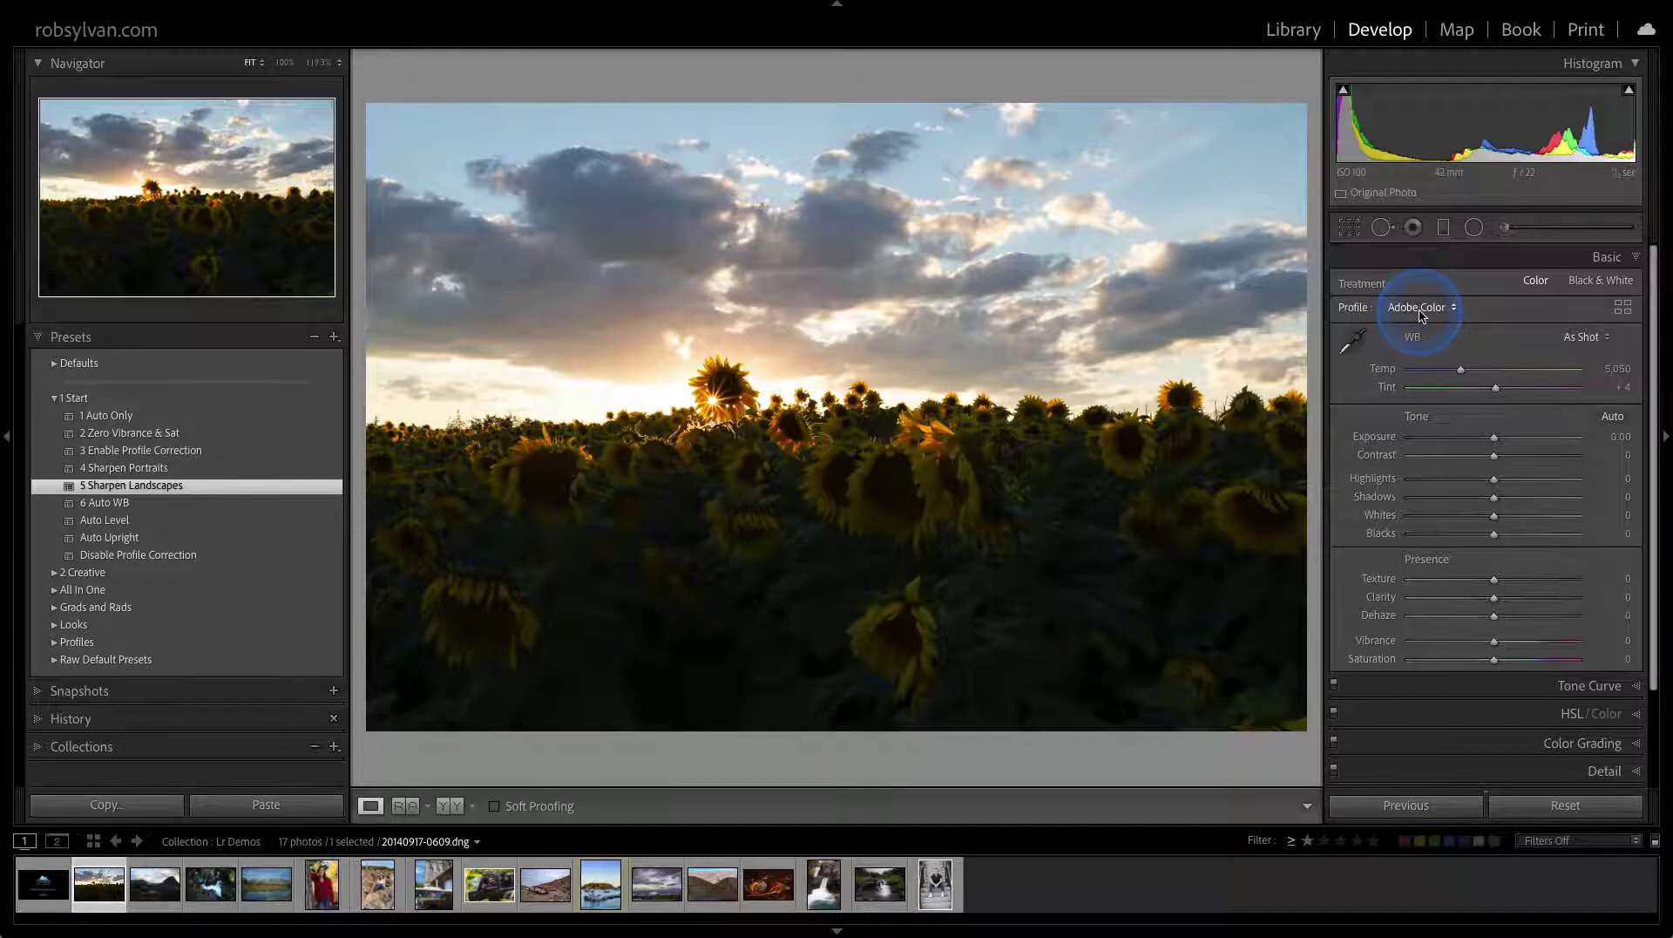
{"action": "left_click", "coordinate": [1421, 314]}
Try the Adobe Landscape and Adobe Standard profiles, settling on Camera Portrait v2
{"action": "left_click", "coordinate": [1433, 316]}
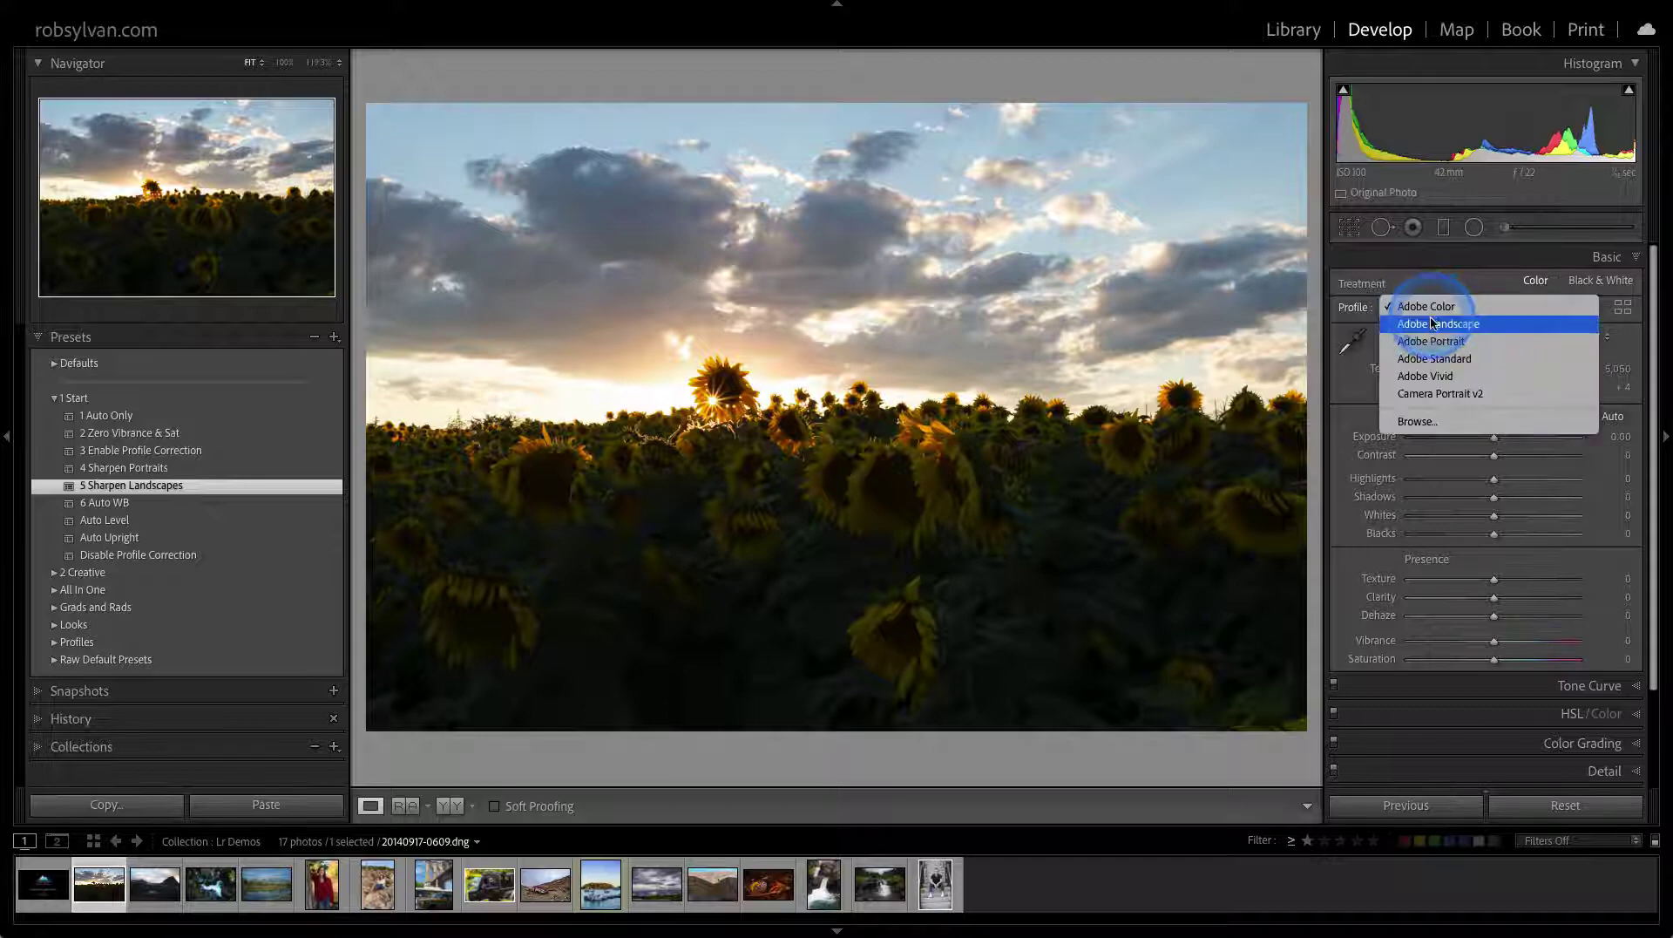
{"action": "left_click", "coordinate": [1433, 327]}
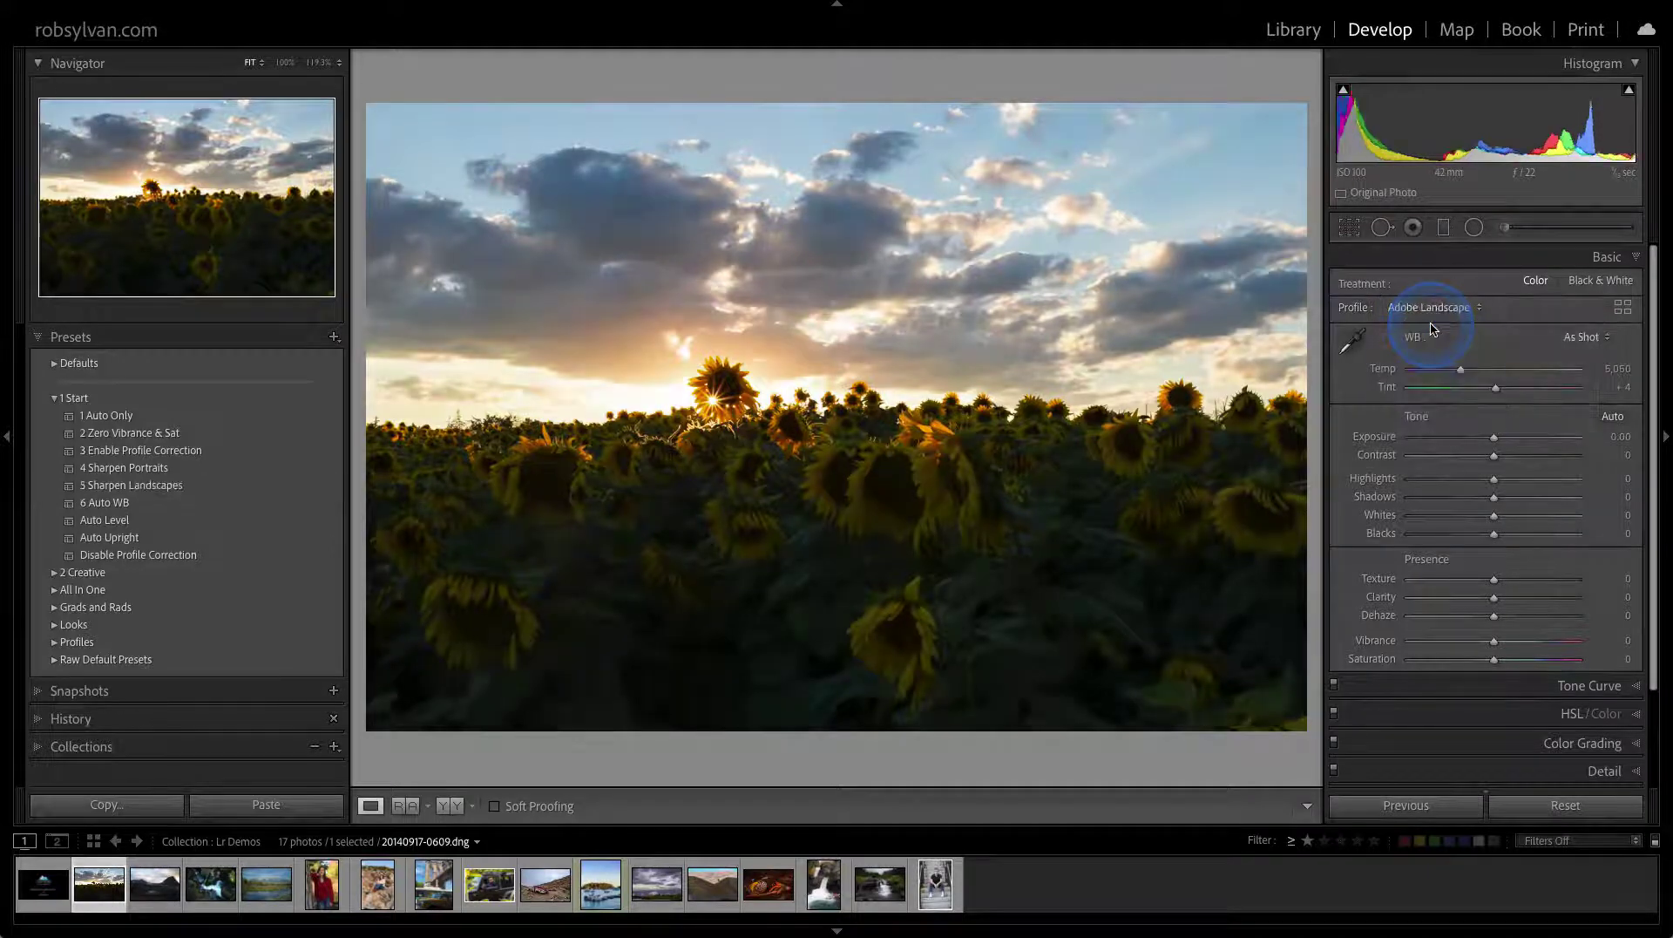
{"action": "left_click", "coordinate": [1432, 311]}
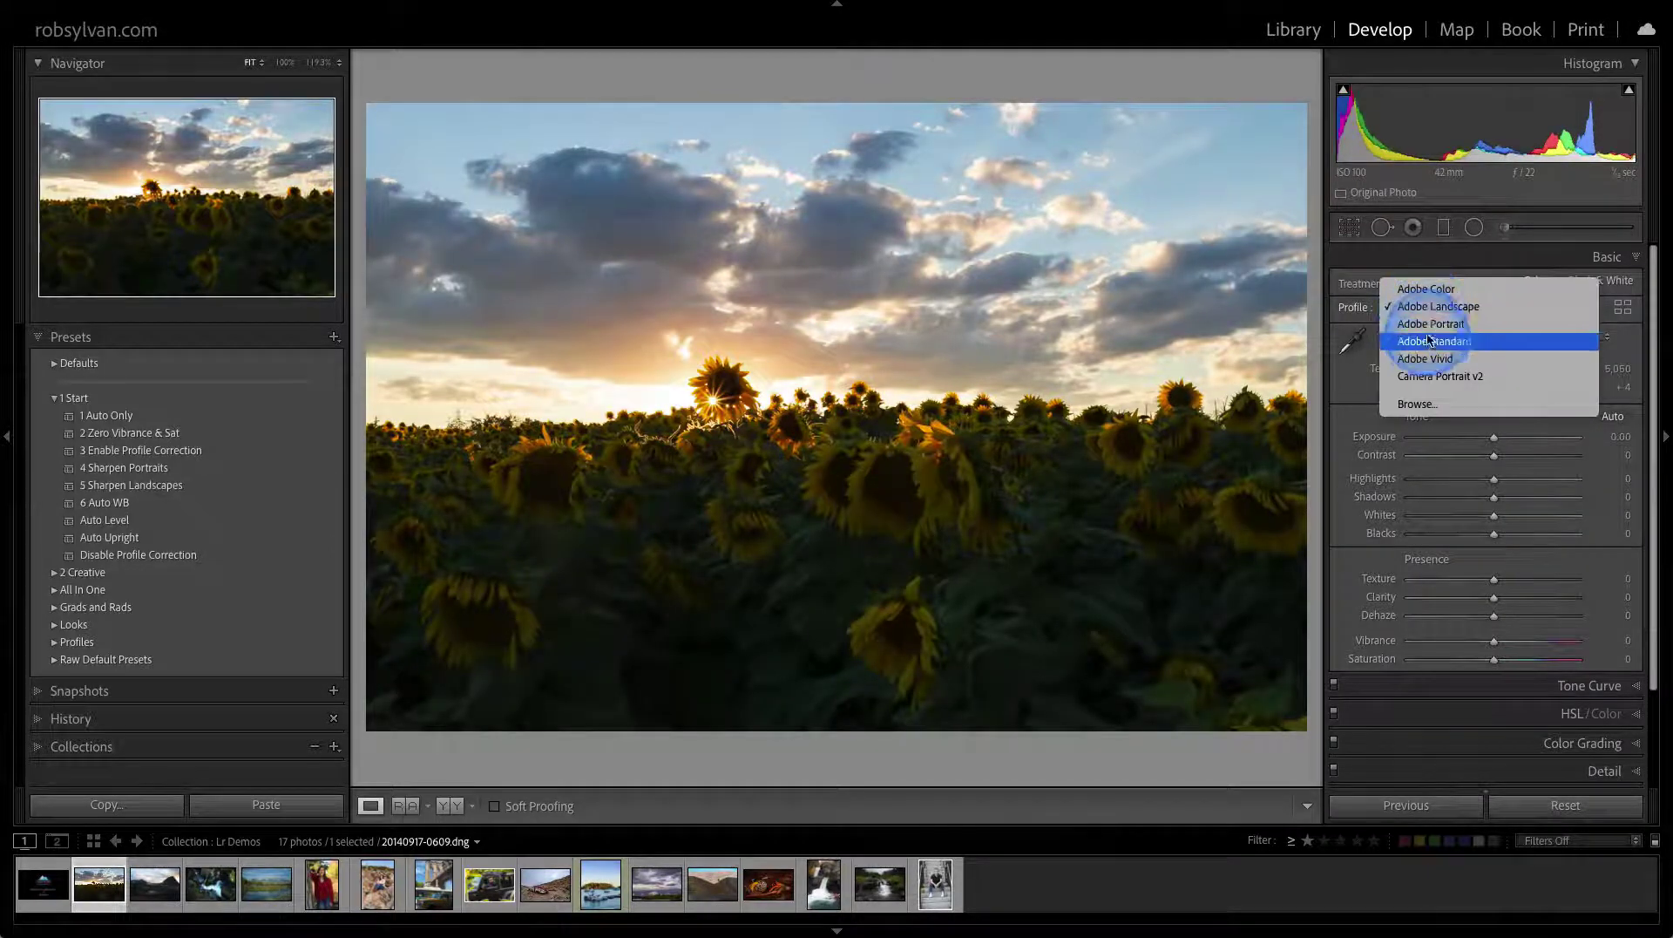
{"action": "left_click", "coordinate": [1430, 340]}
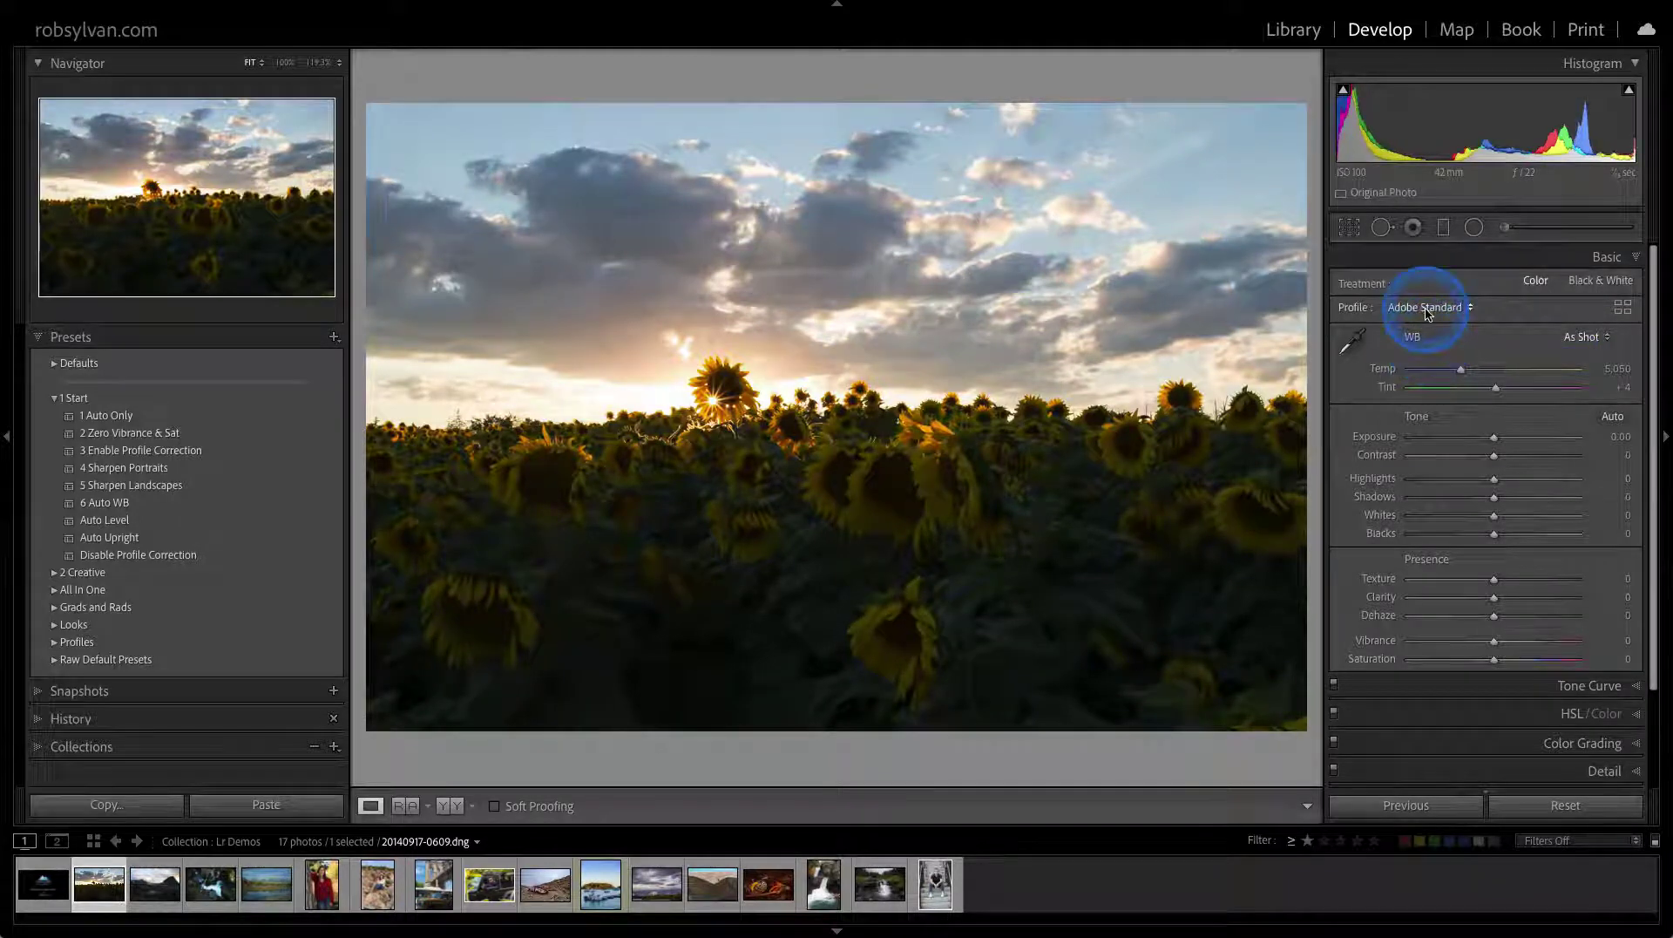
{"action": "left_click", "coordinate": [1428, 309]}
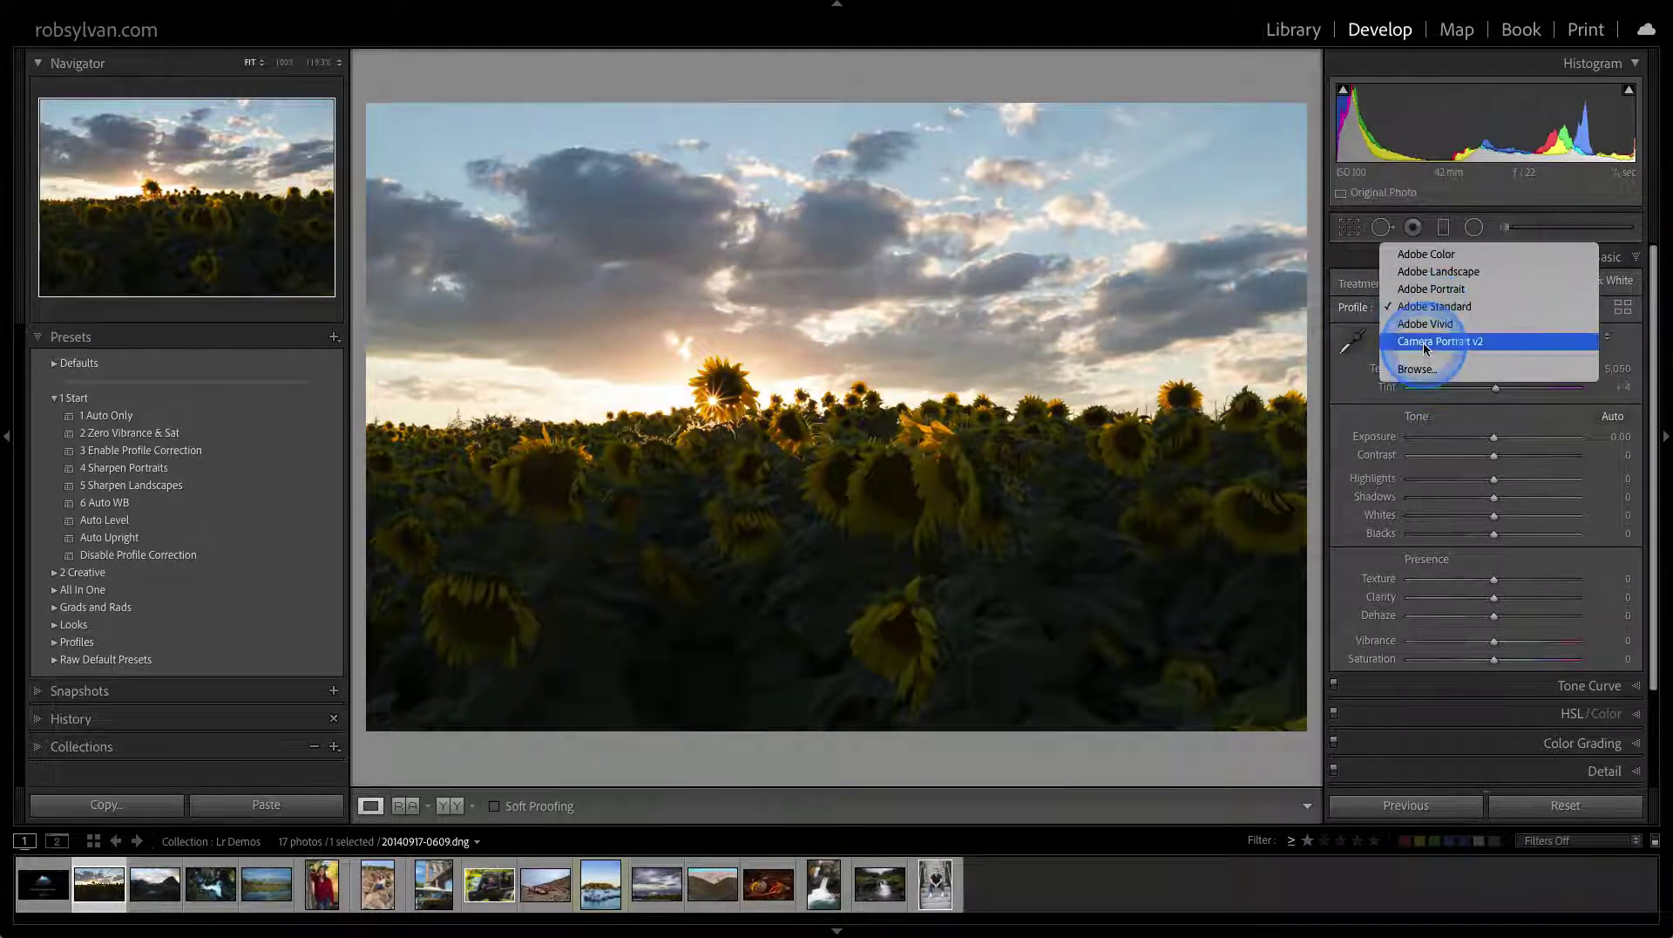
{"action": "left_click", "coordinate": [1424, 341]}
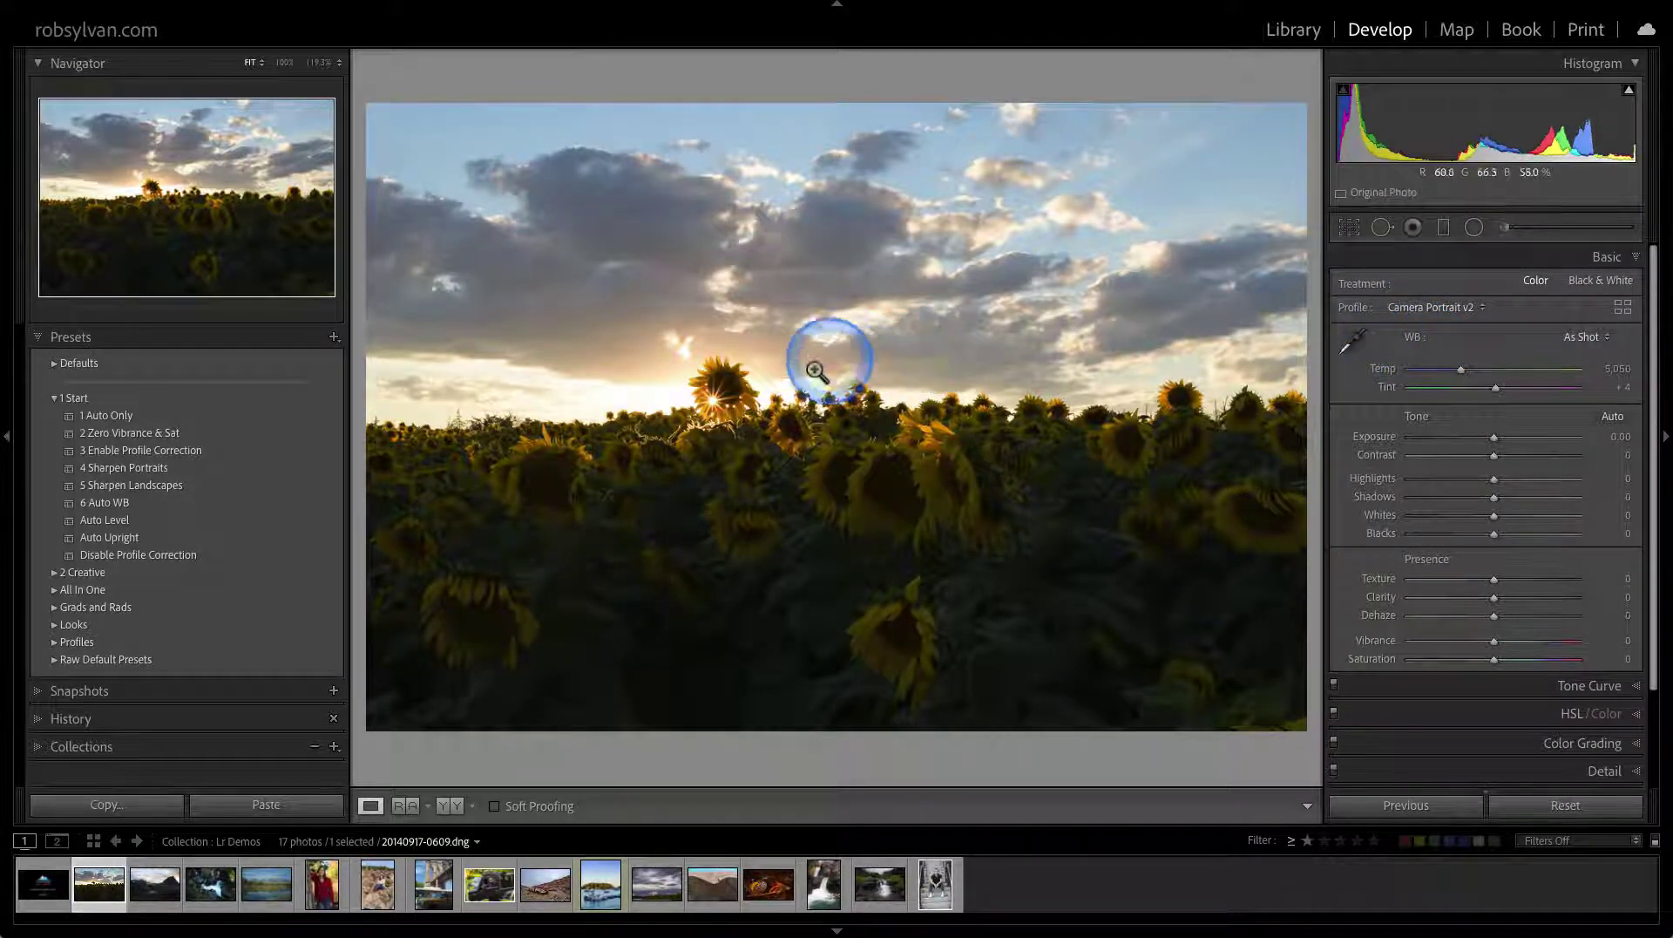
Expand the Defaults folder and set Preferences' master raw default to Camera Settings
{"action": "left_click", "coordinate": [54, 364]}
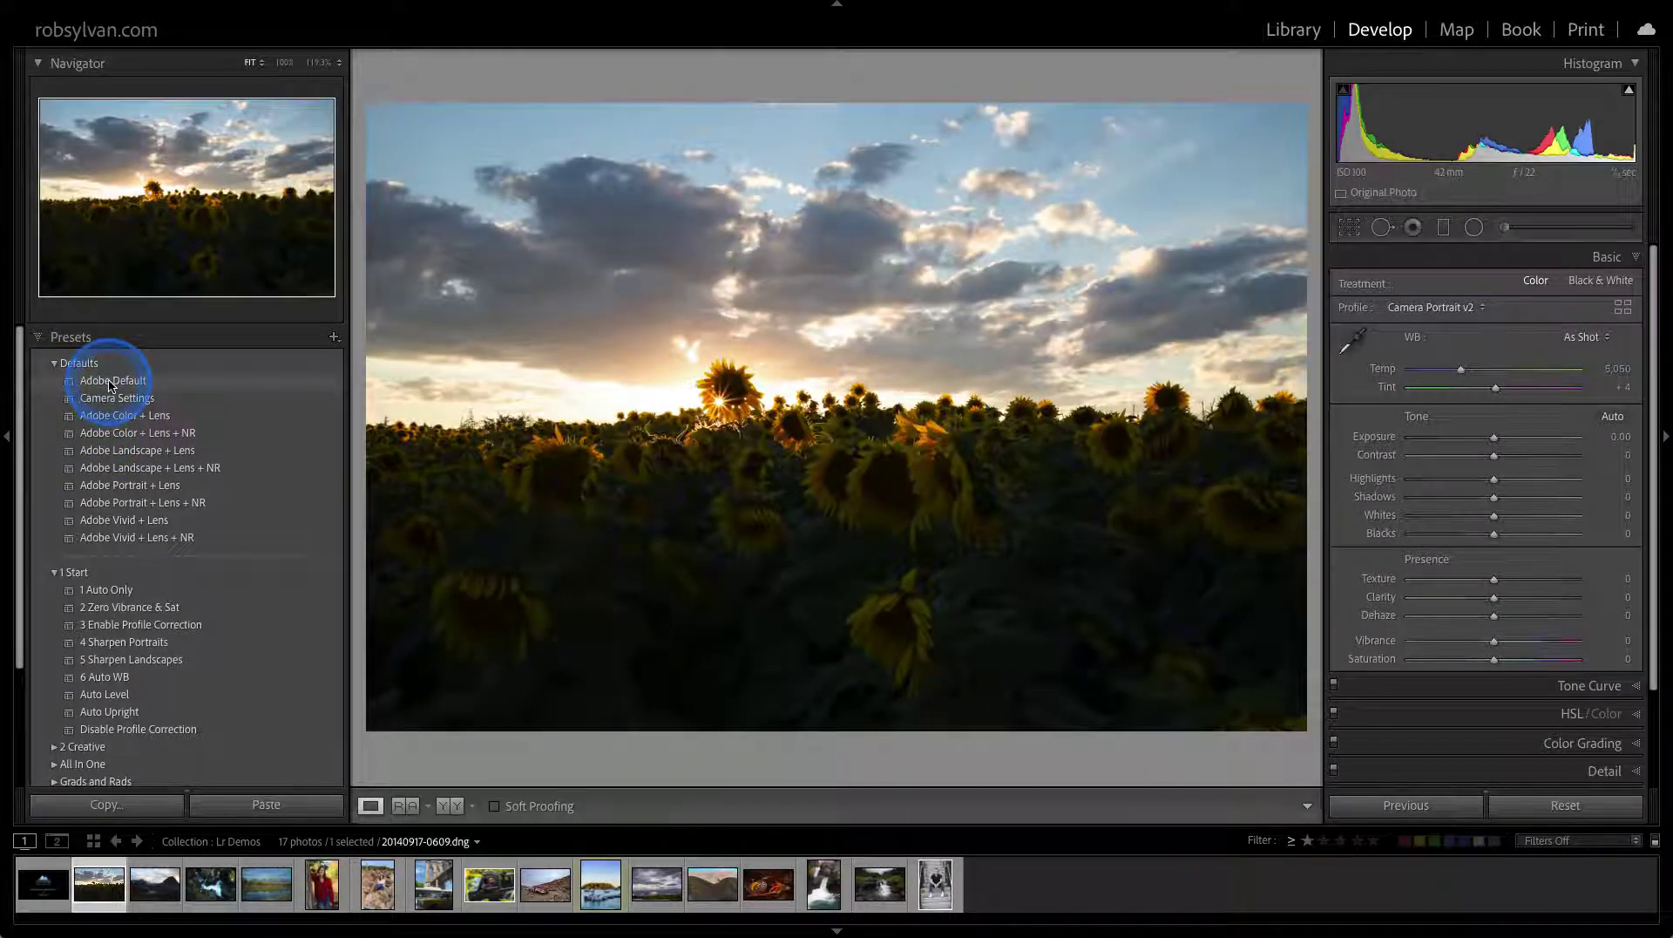
{"action": "mouse_move", "coordinate": [156, 7]}
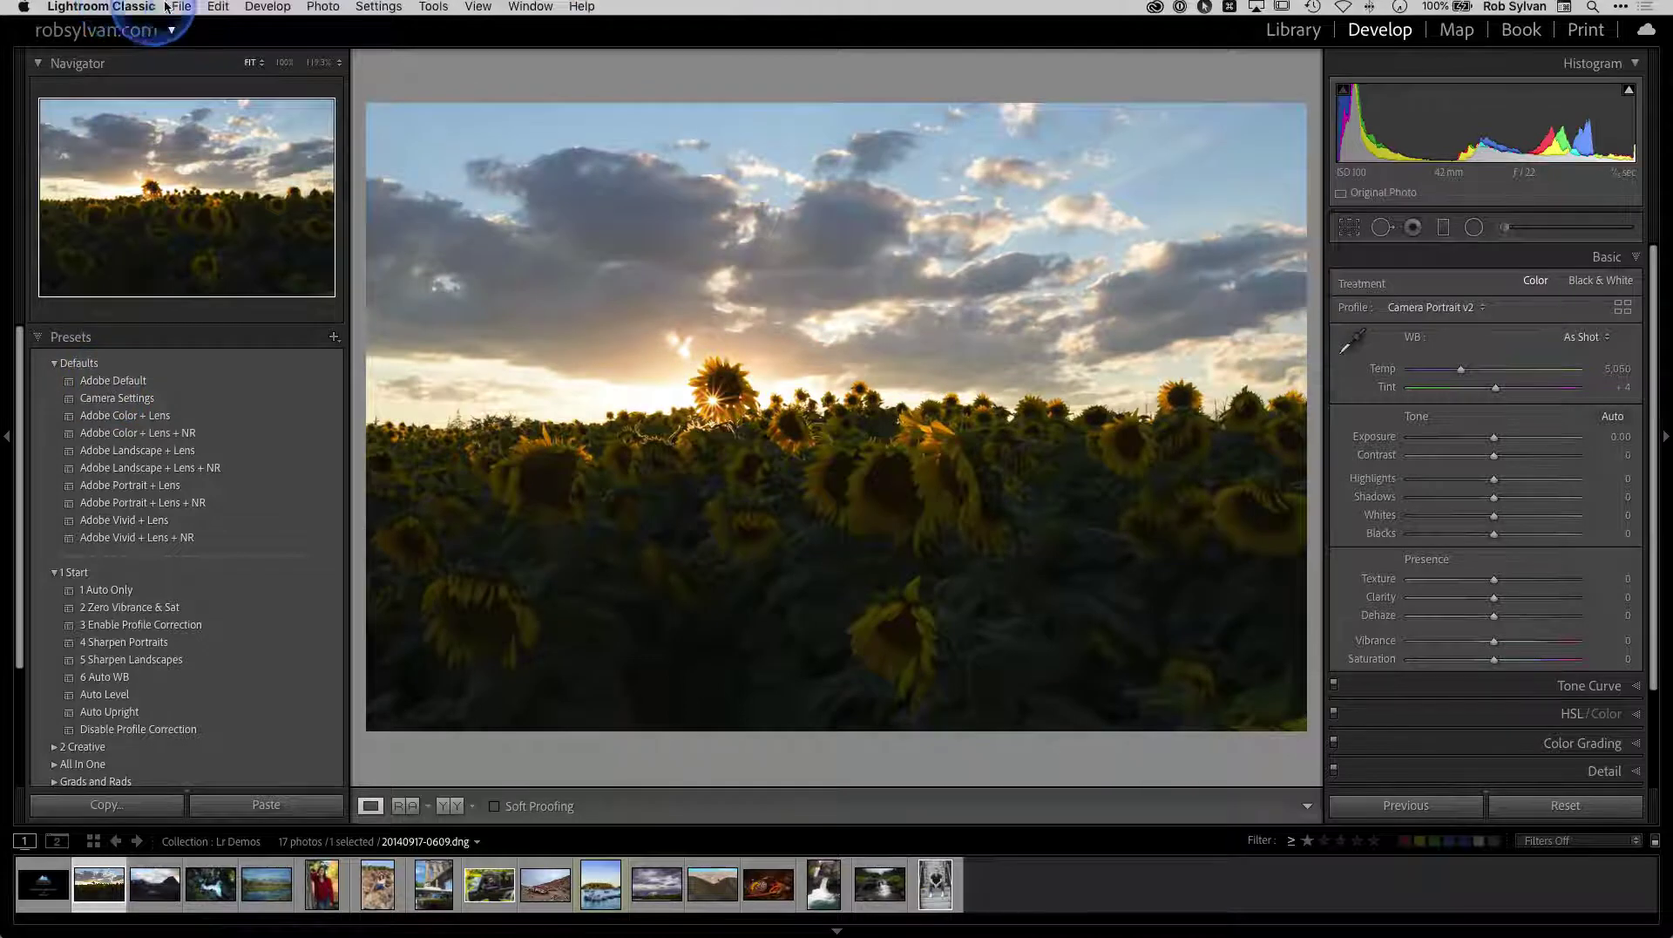
{"action": "left_click", "coordinate": [108, 8]}
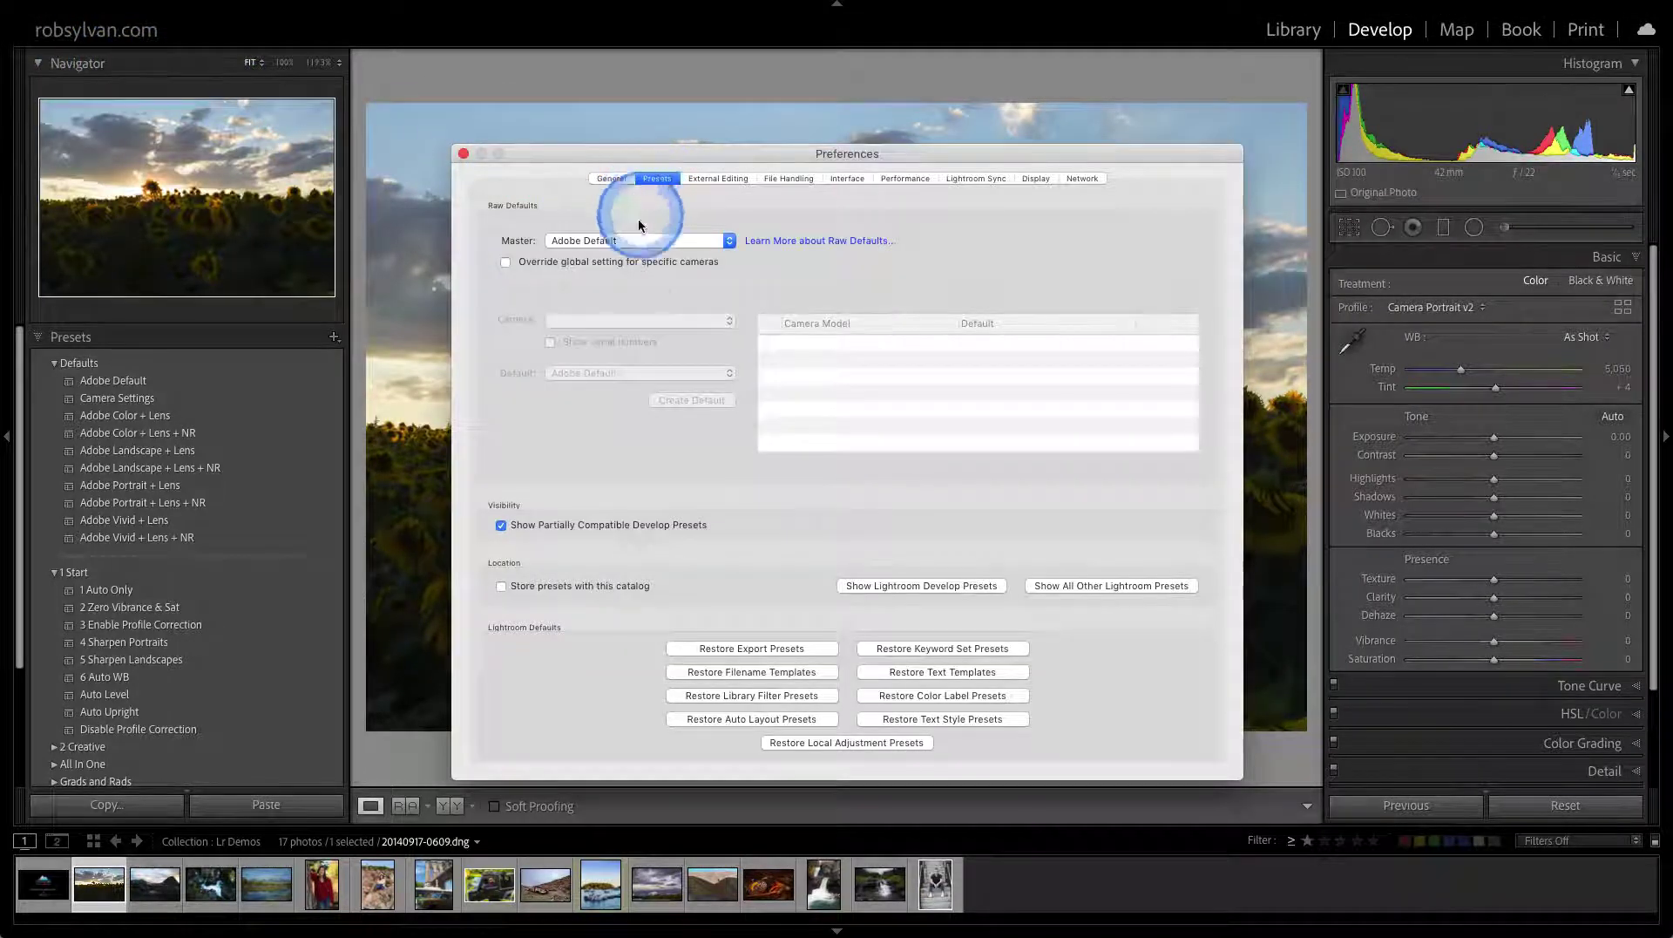
{"action": "left_click", "coordinate": [587, 238]}
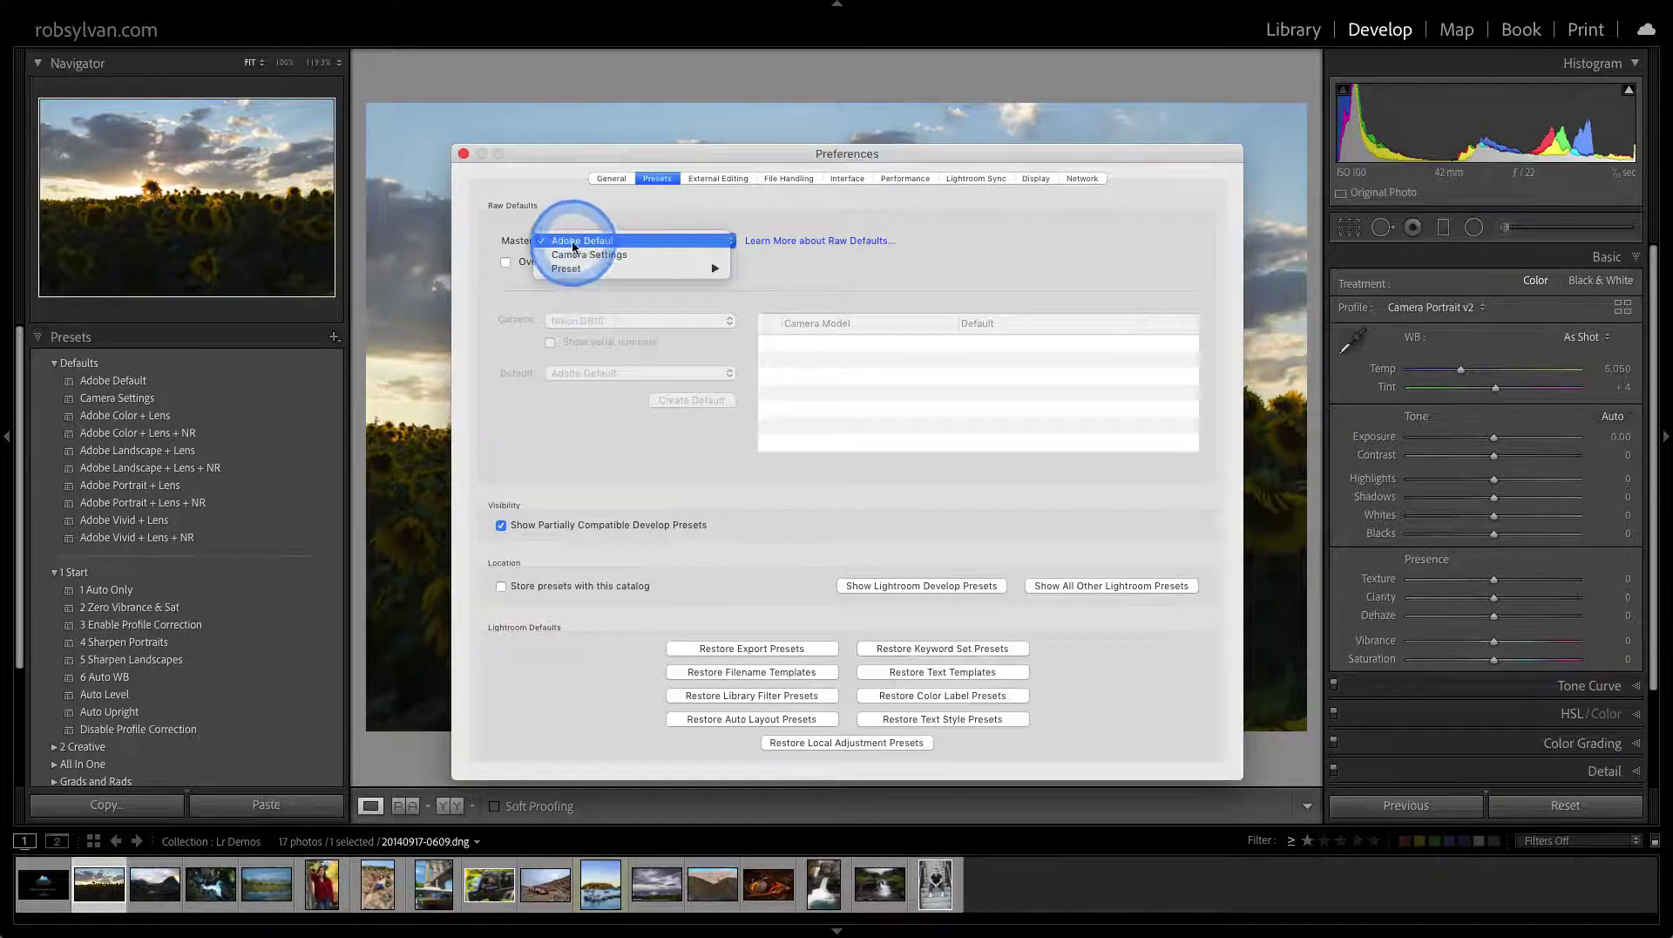
{"action": "left_click", "coordinate": [577, 256]}
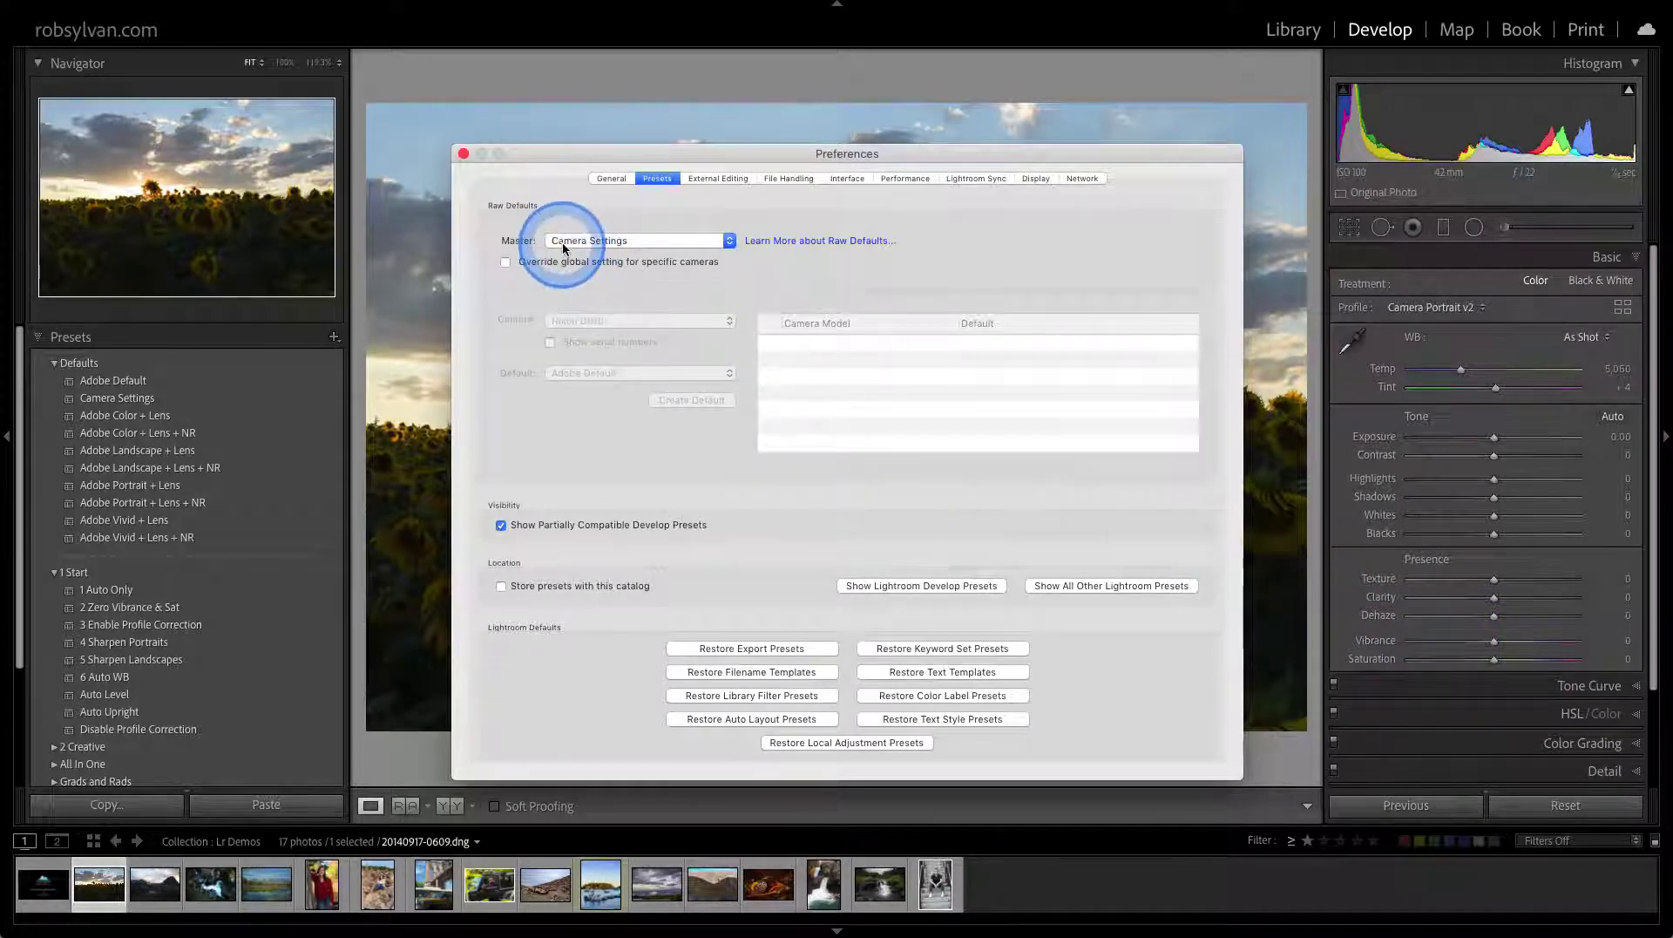
{"action": "mouse_move", "coordinate": [573, 241]}
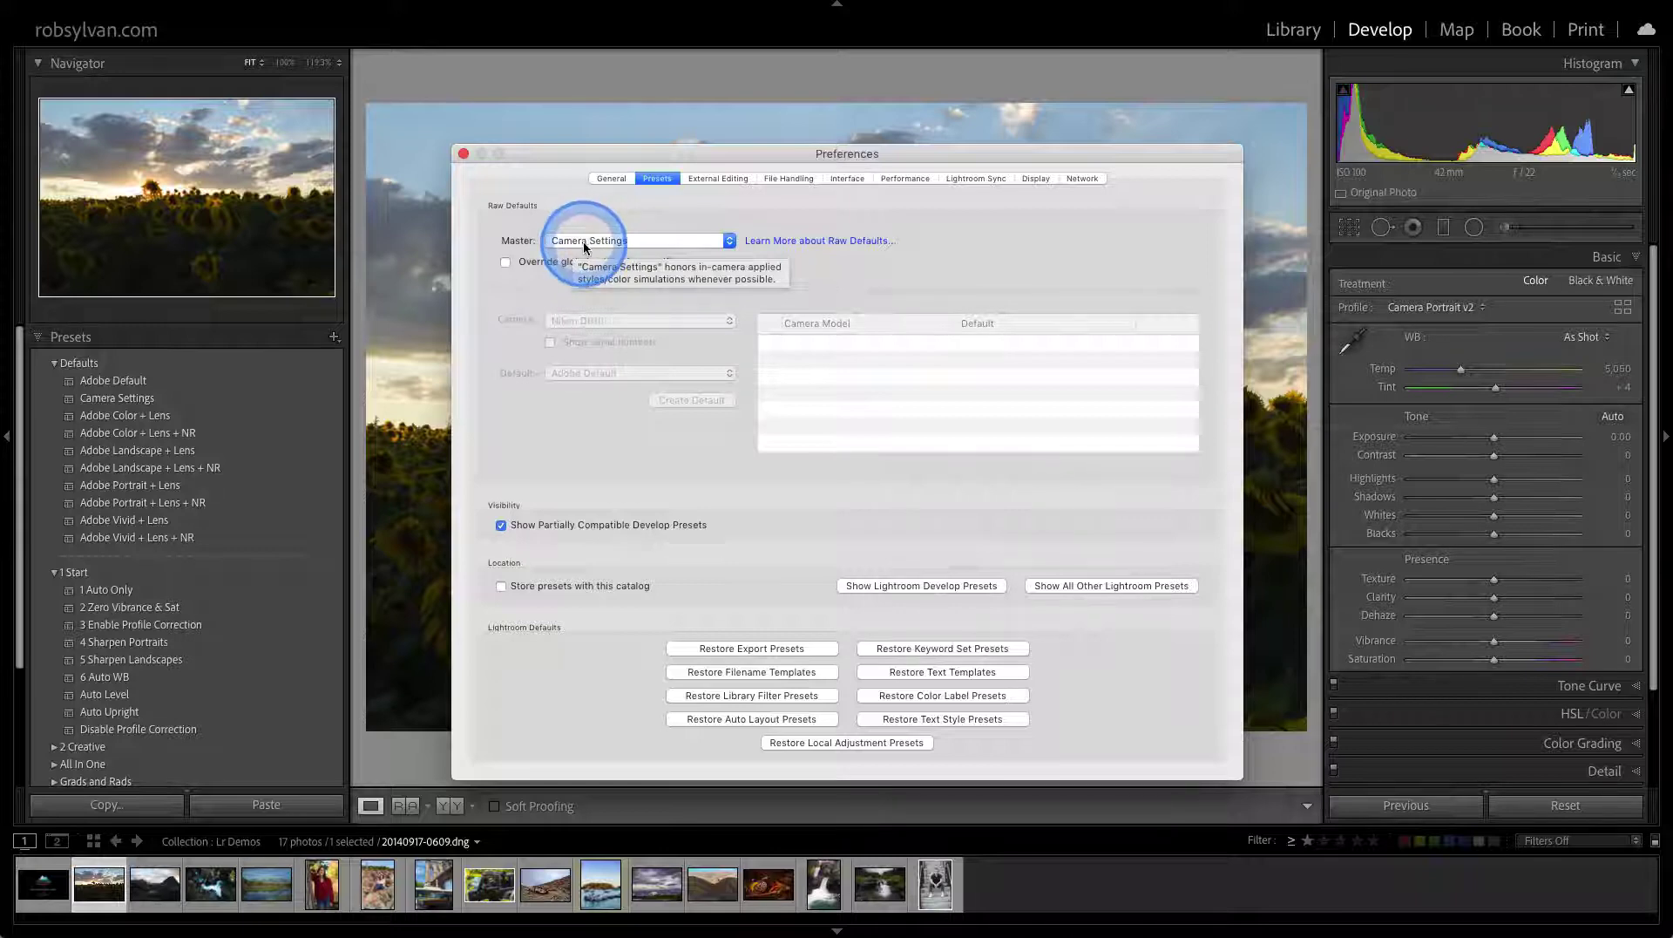
{"action": "left_click", "coordinate": [463, 154]}
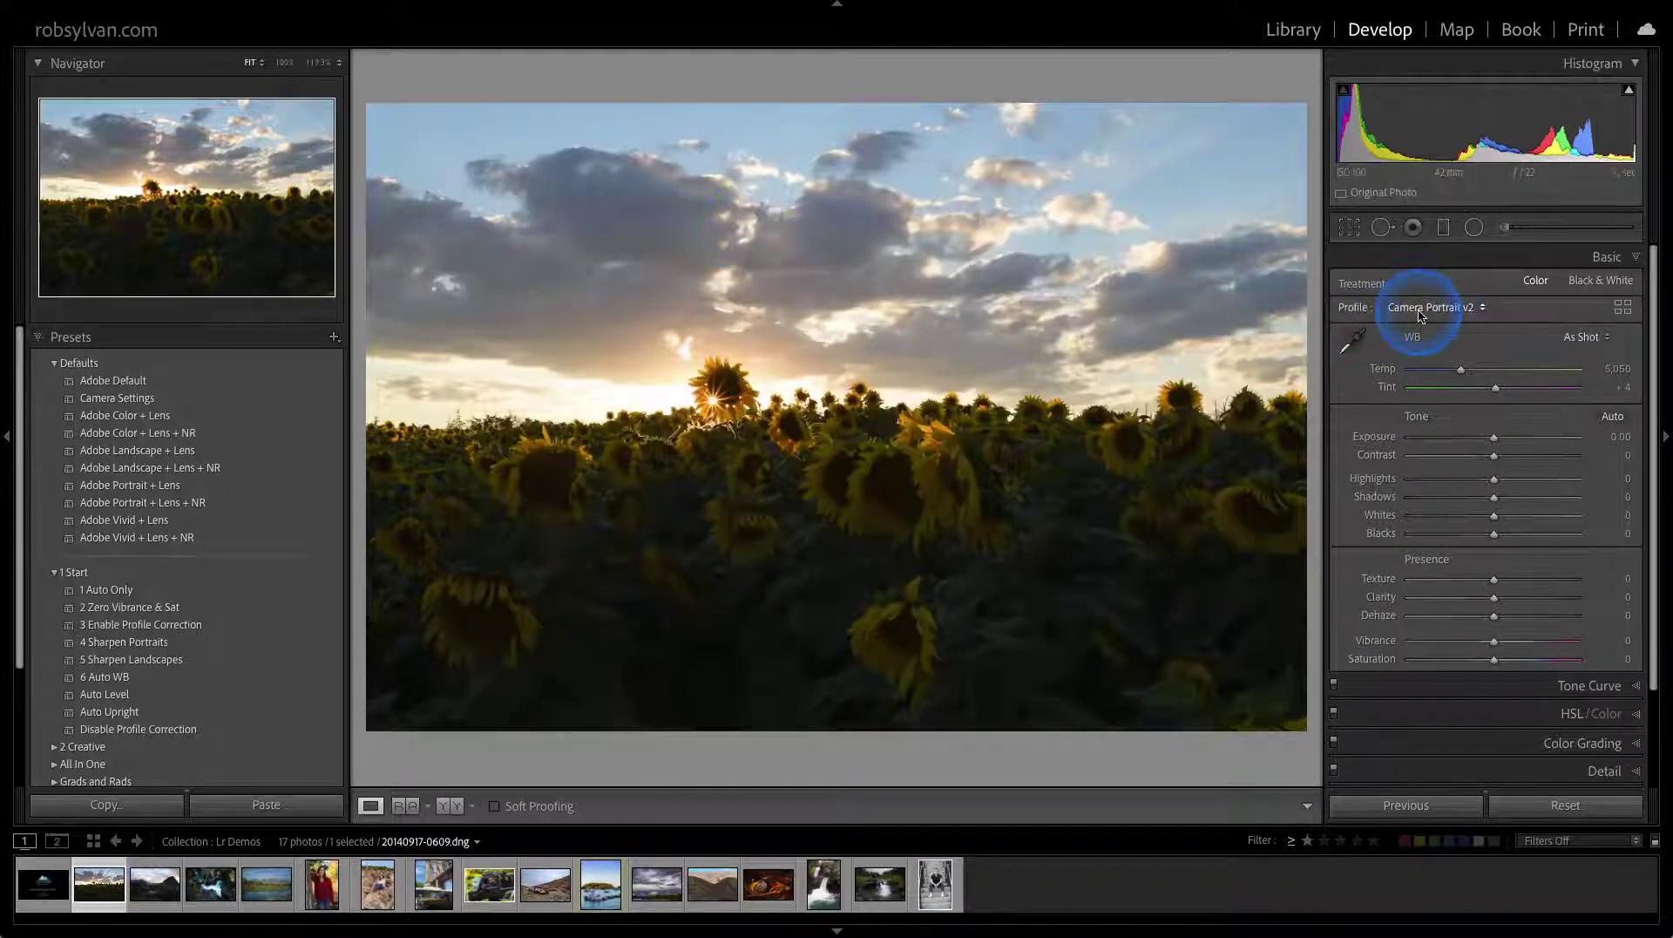
Reset the sunflower photo so it takes the Camera Standard v2 profile
{"action": "left_click", "coordinate": [1556, 806]}
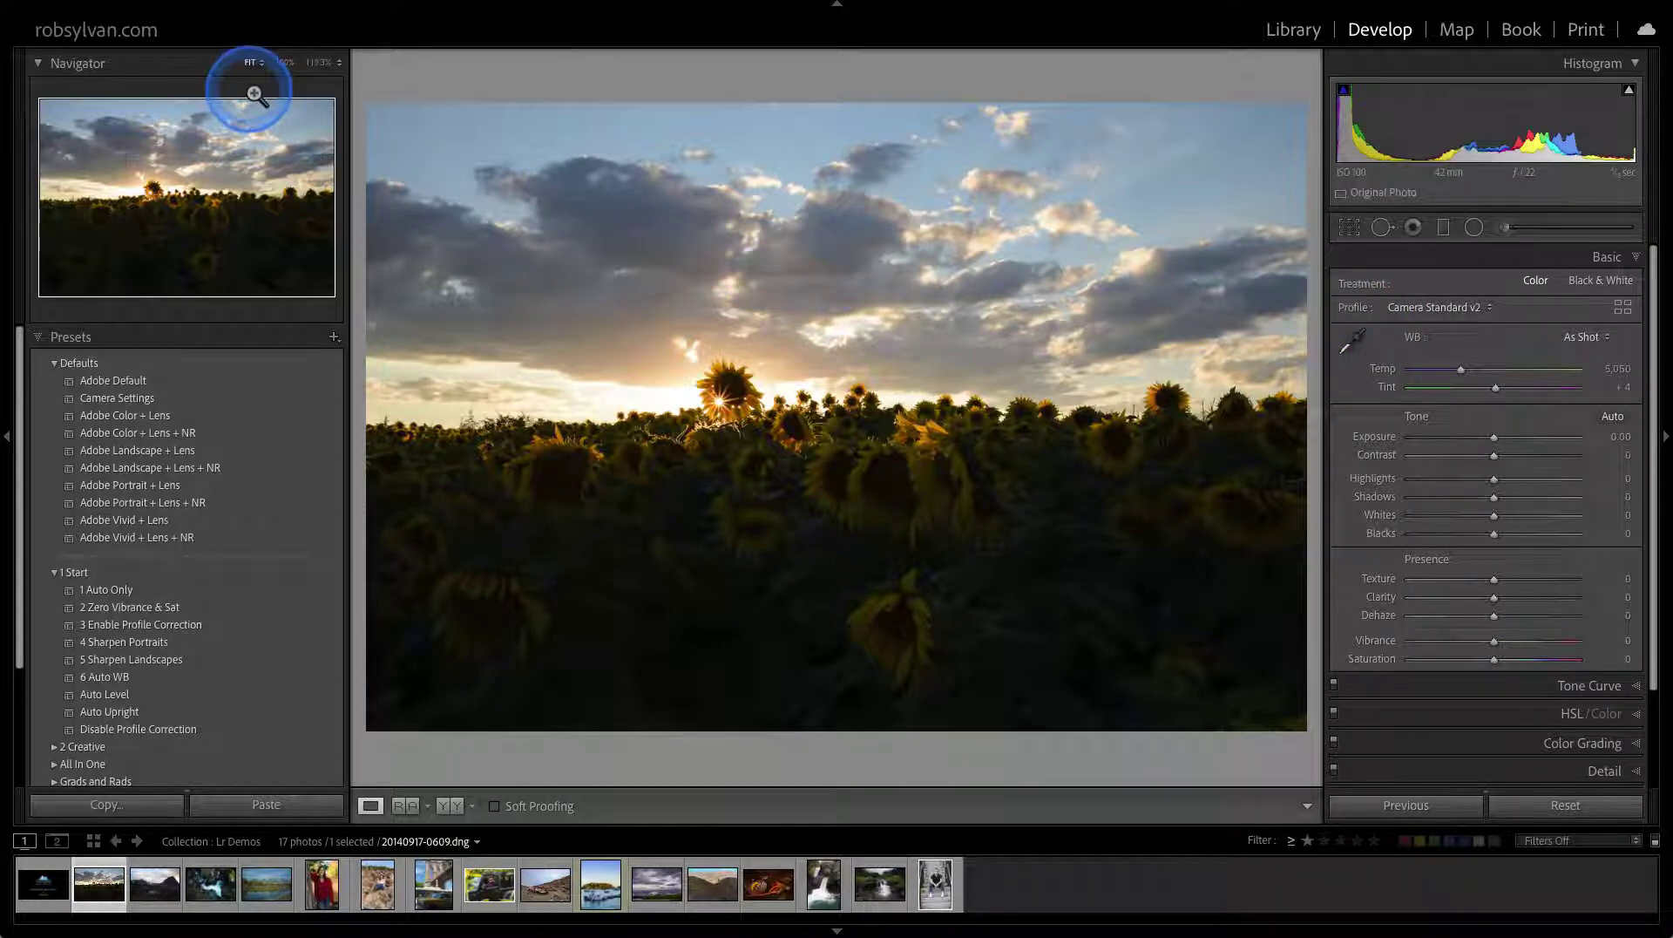
Set the master raw default to Raw Default Presets > Camera Profile Detail Lens Profile
{"action": "key", "text": "super+comma"}
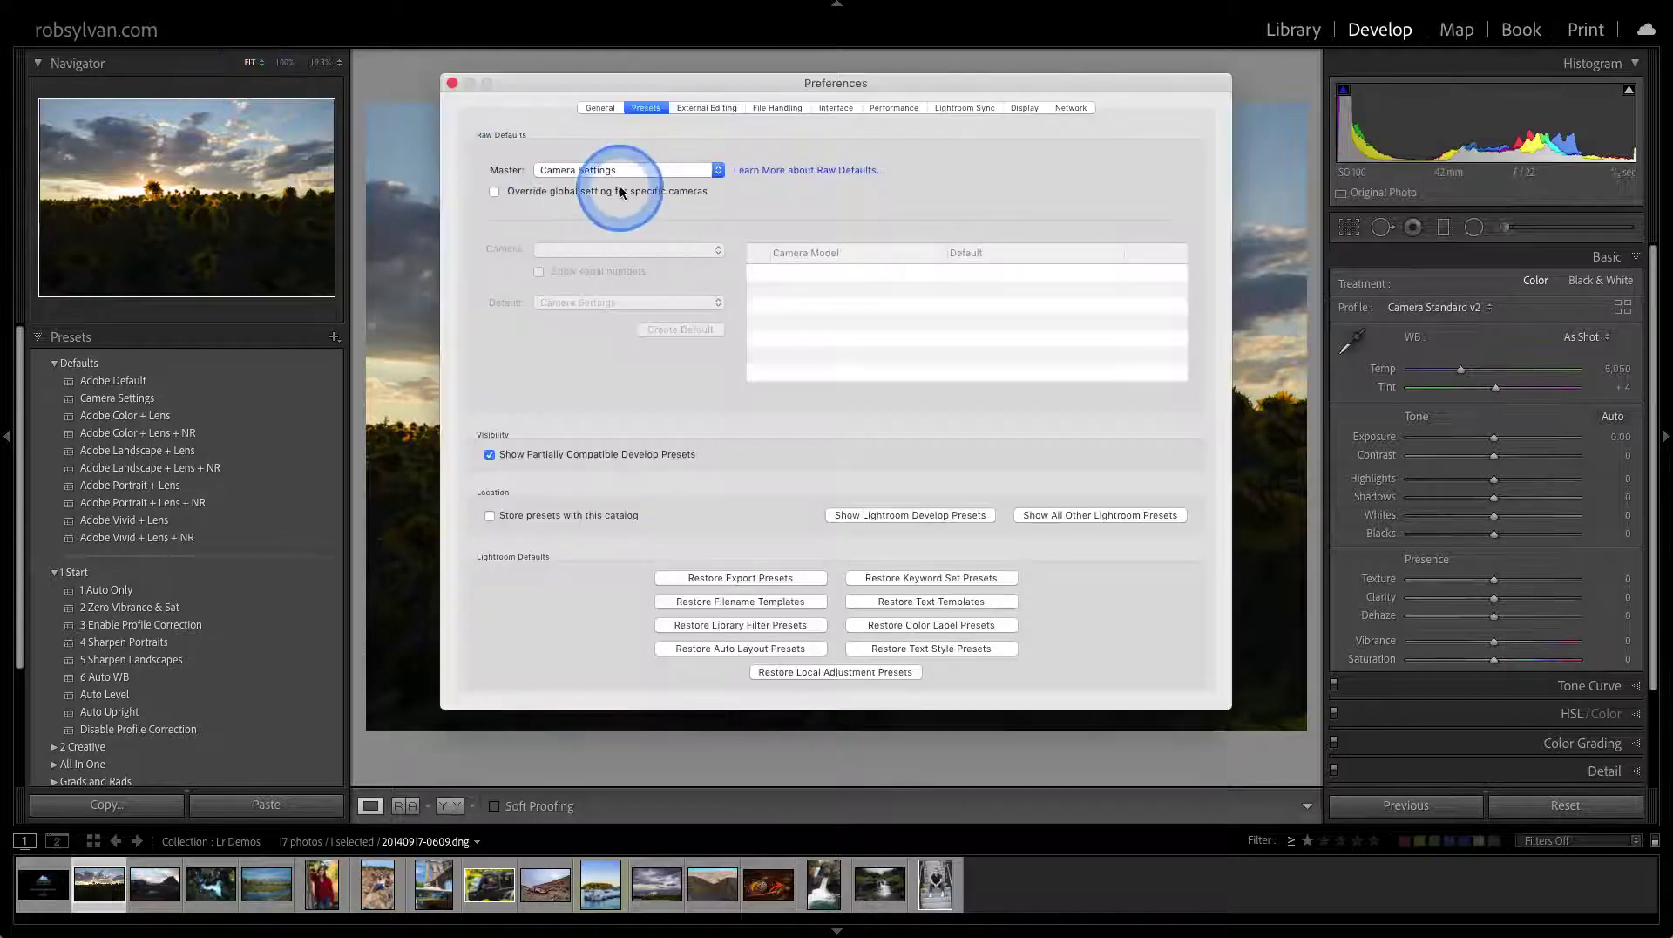
{"action": "left_click", "coordinate": [608, 170]}
{"action": "mouse_move", "coordinate": [603, 183]}
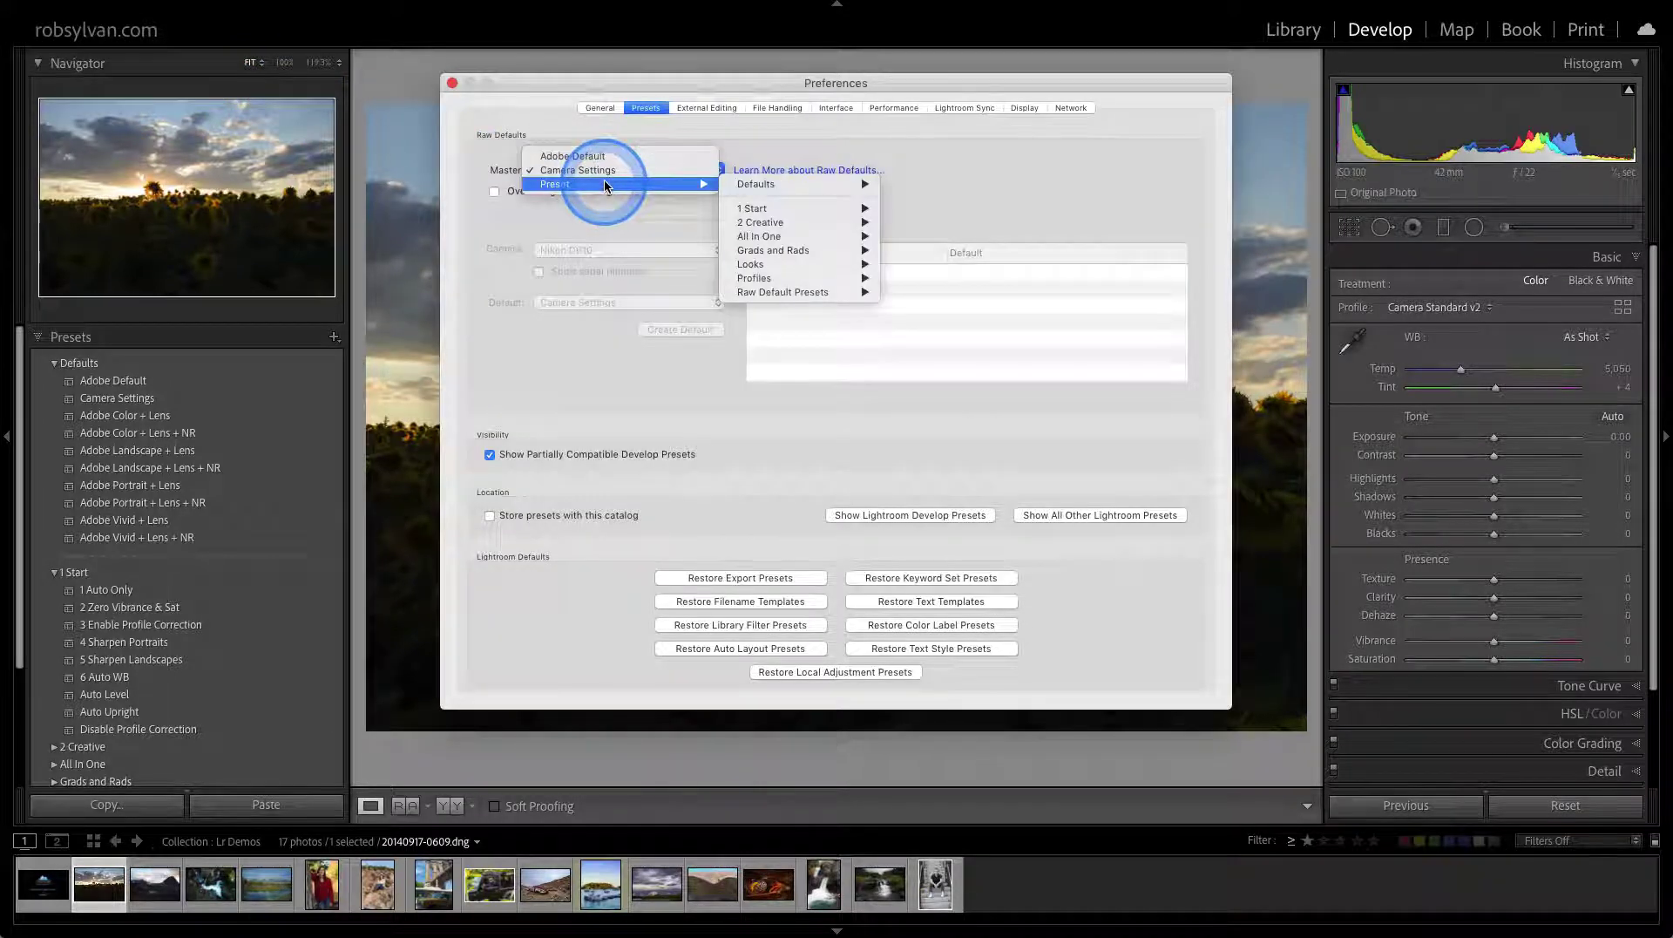
{"action": "mouse_move", "coordinate": [733, 185]}
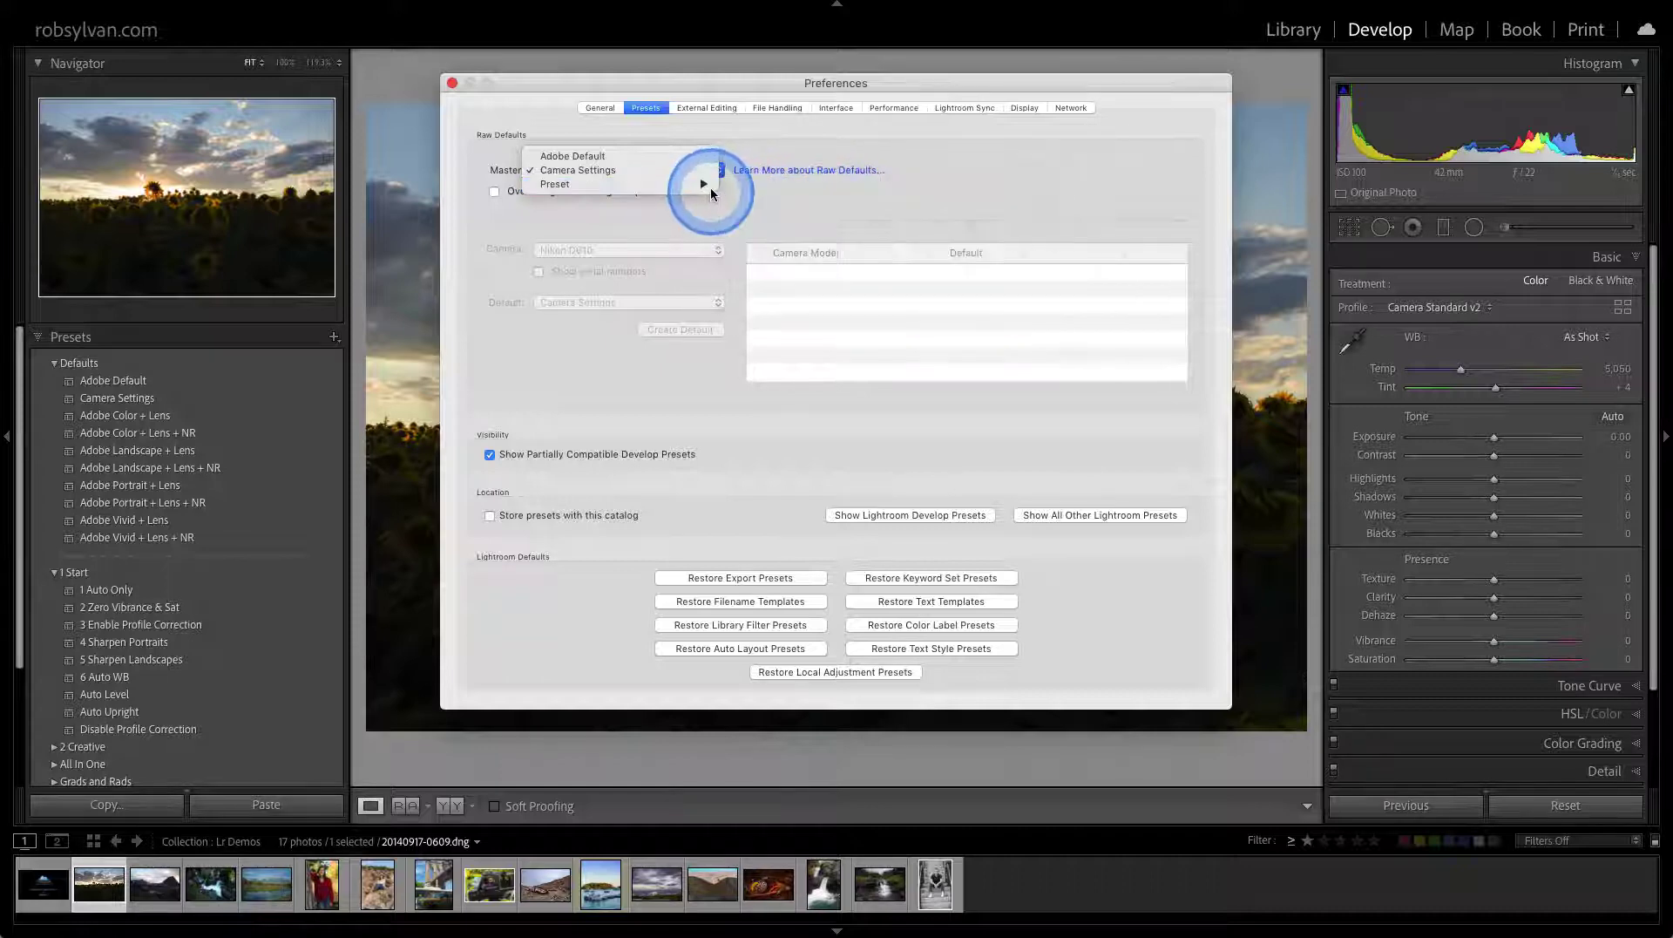
{"action": "mouse_move", "coordinate": [734, 293]}
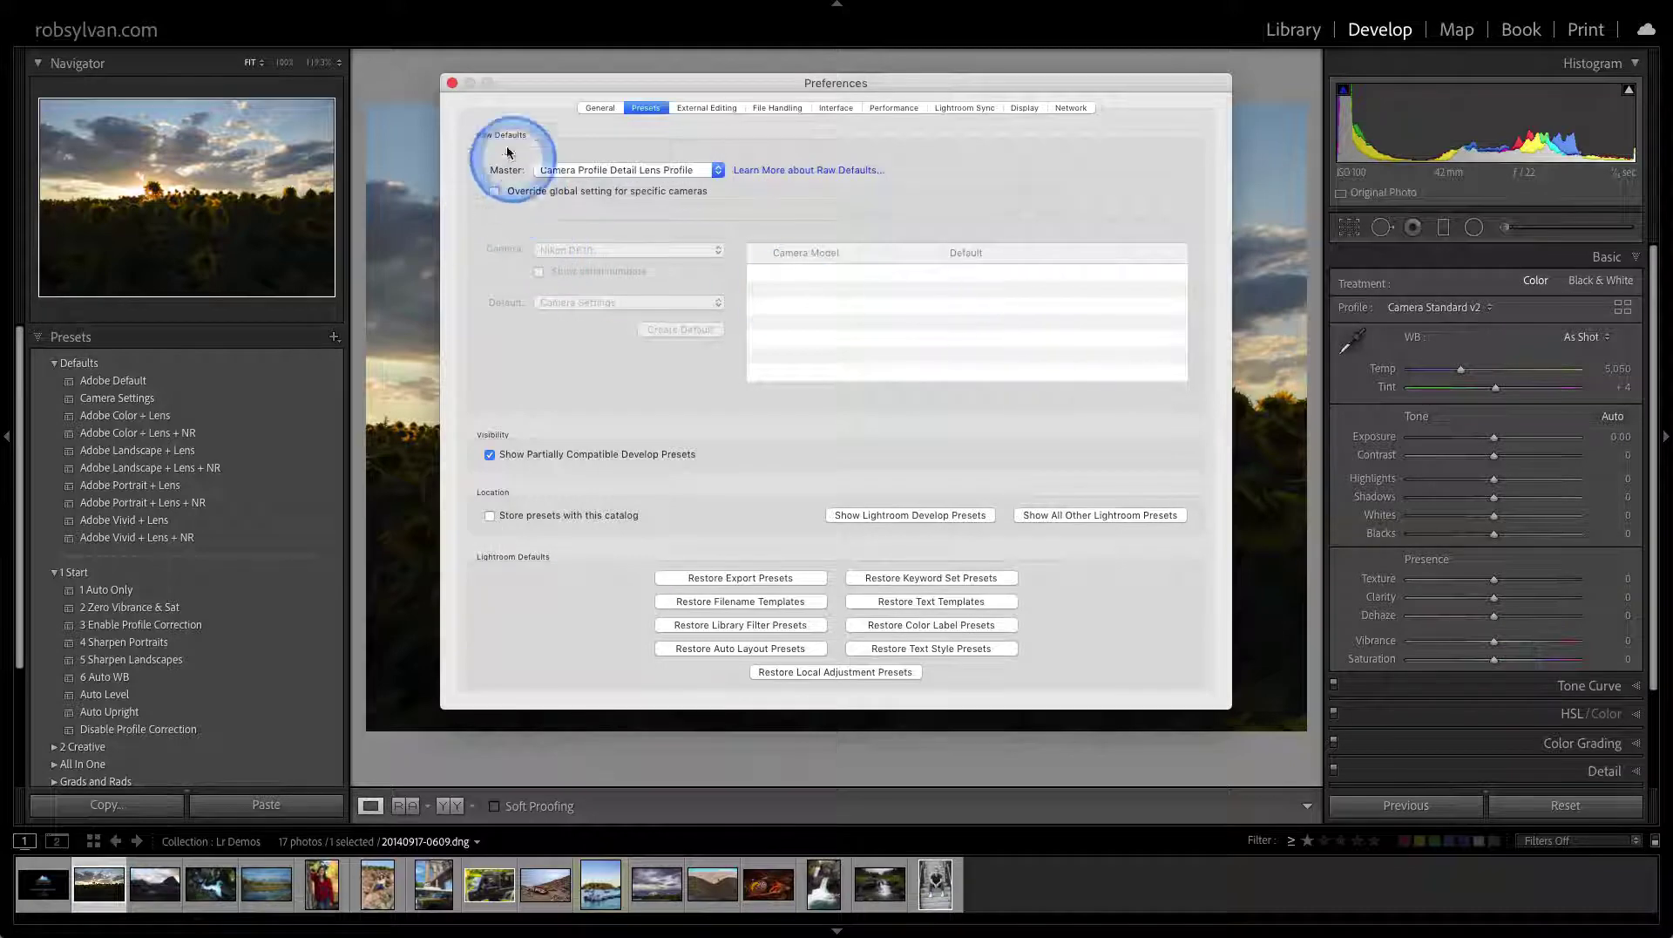
{"action": "left_click", "coordinate": [450, 85]}
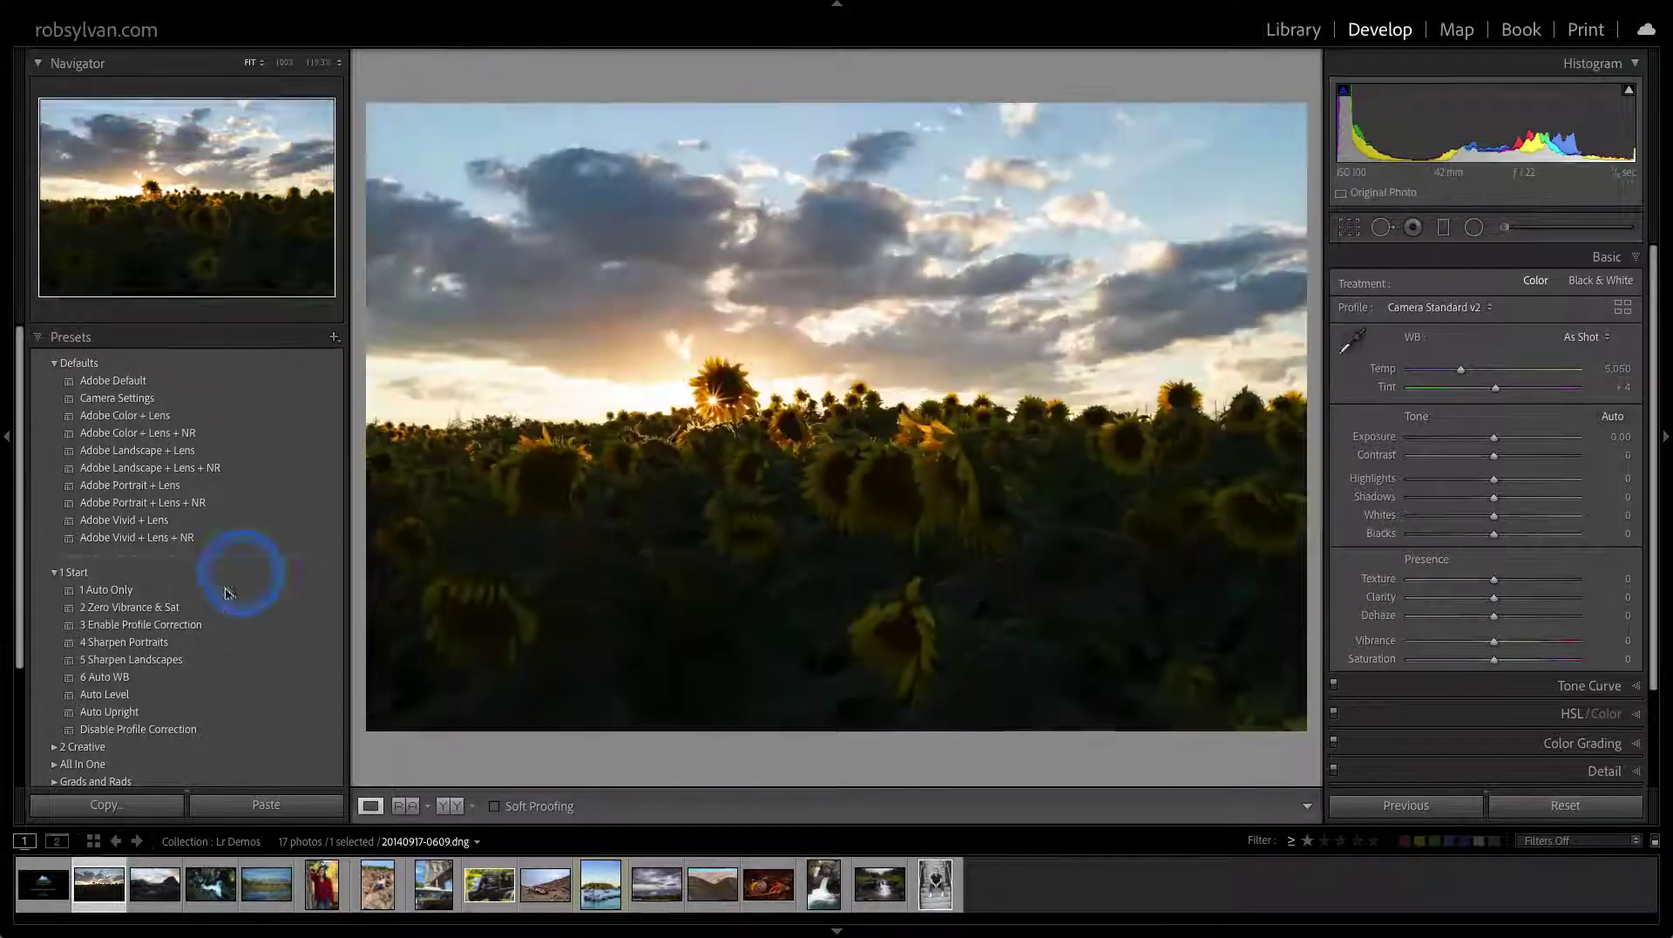
Expand the Raw Default Presets folder and reset the sunflower photo
{"action": "scroll", "coordinate": [201, 601], "scroll_direction": "down", "scroll_amount": 3}
{"action": "scroll", "coordinate": [185, 653], "scroll_direction": "down", "scroll_amount": 2}
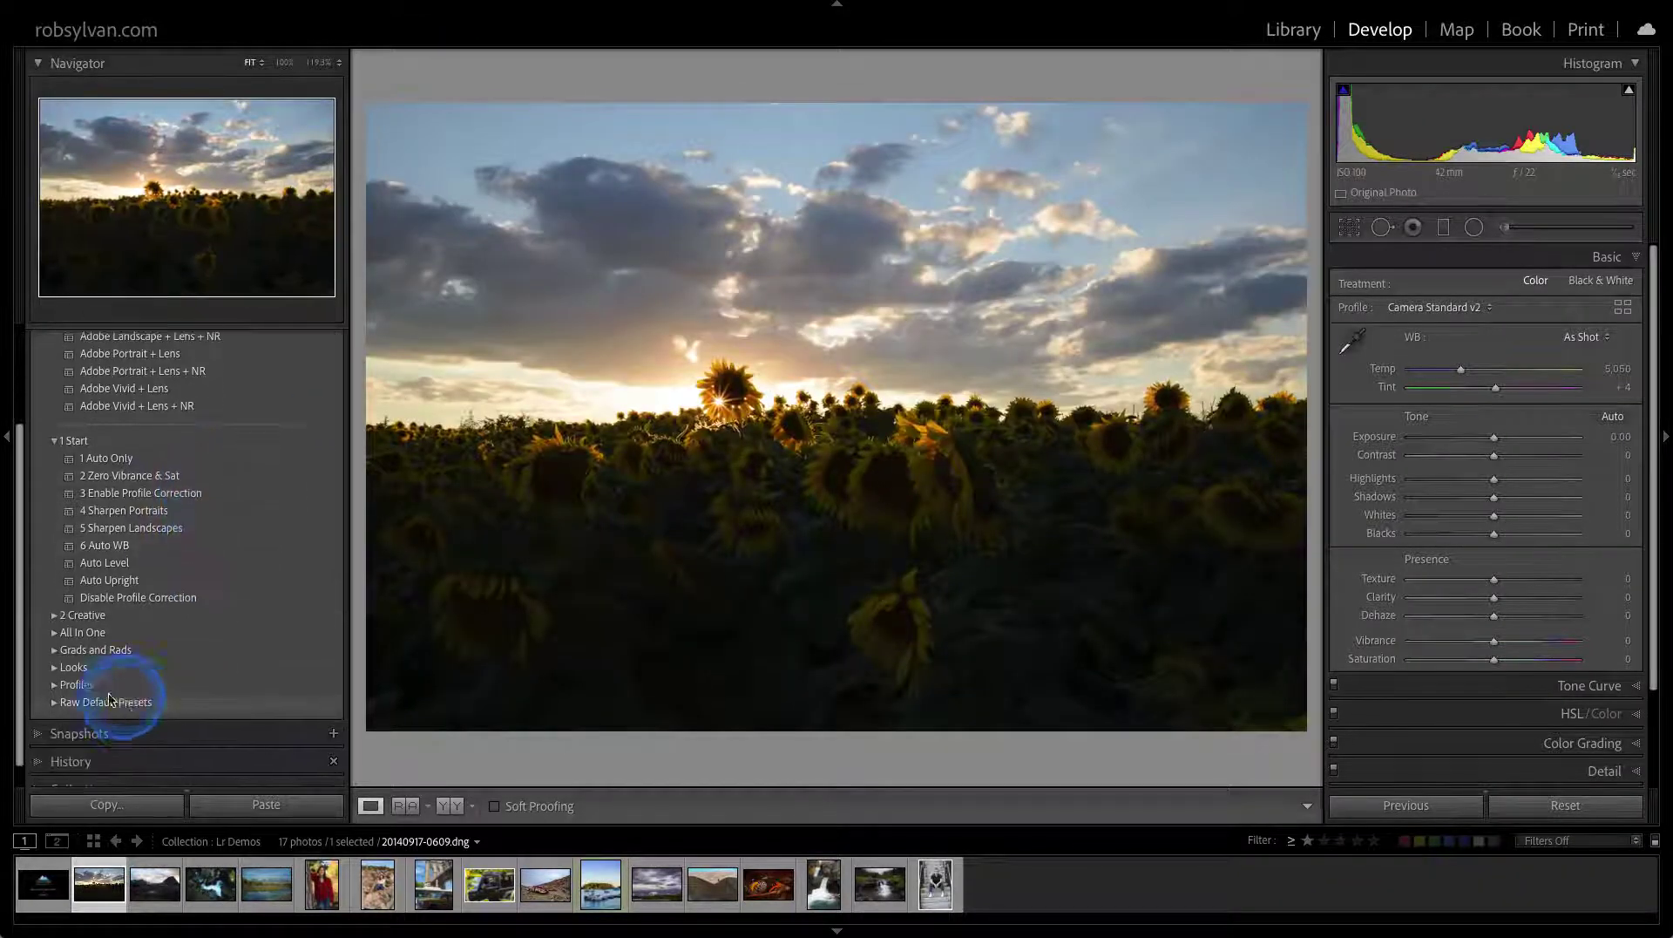
{"action": "left_click", "coordinate": [54, 701]}
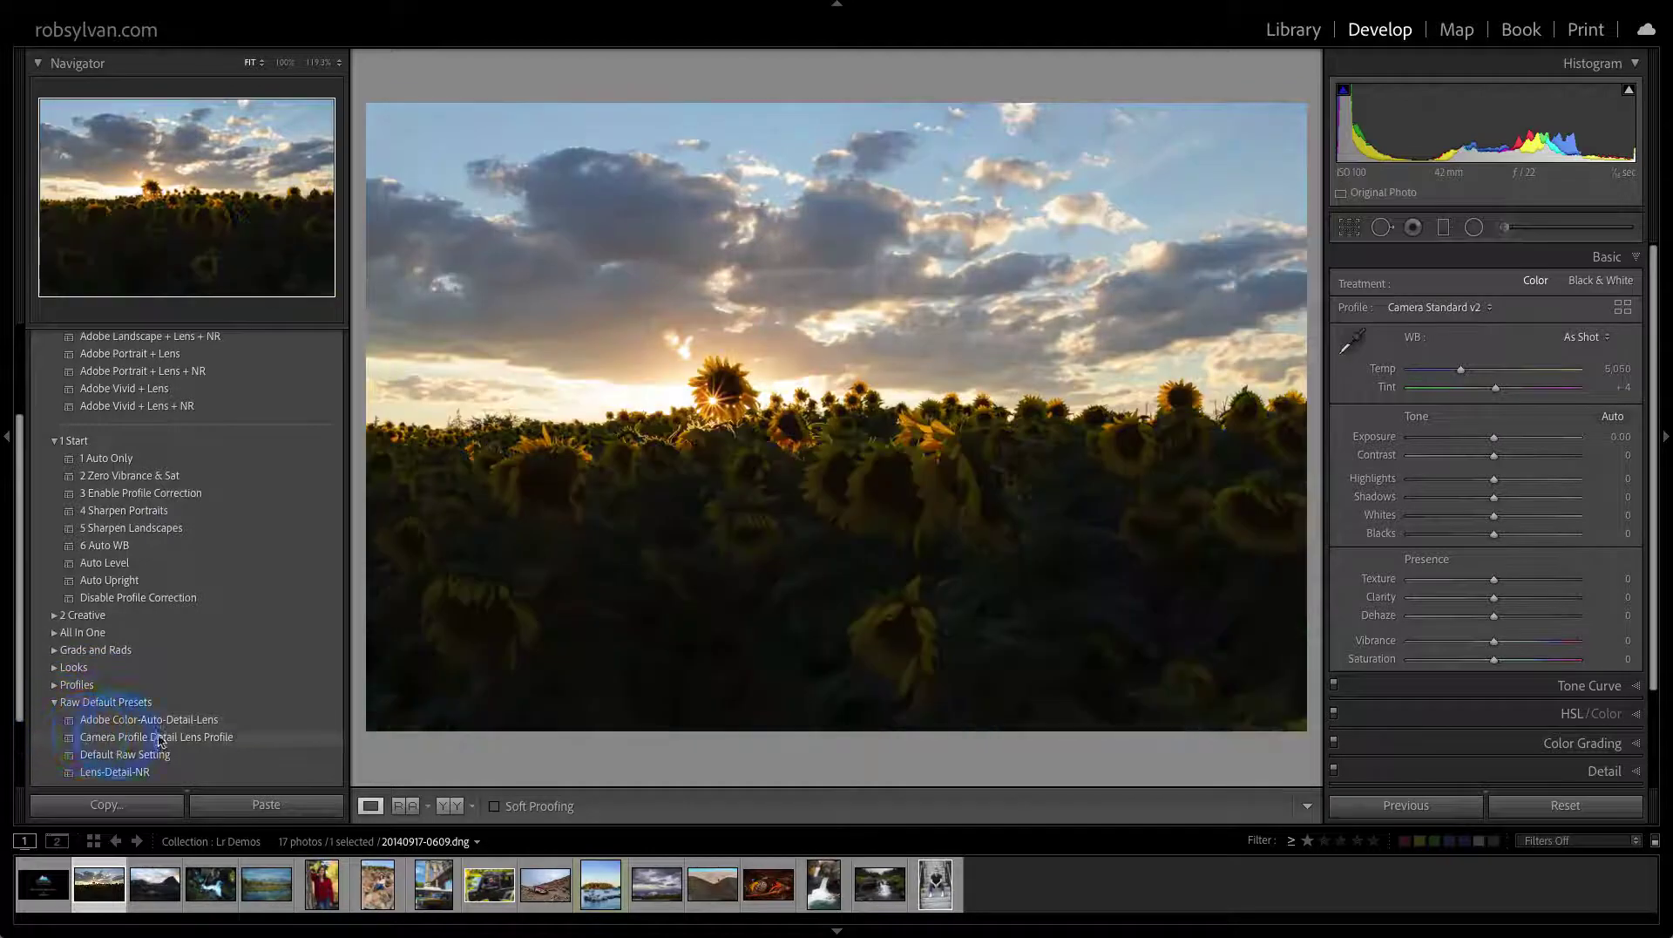
{"action": "left_click", "coordinate": [1518, 807]}
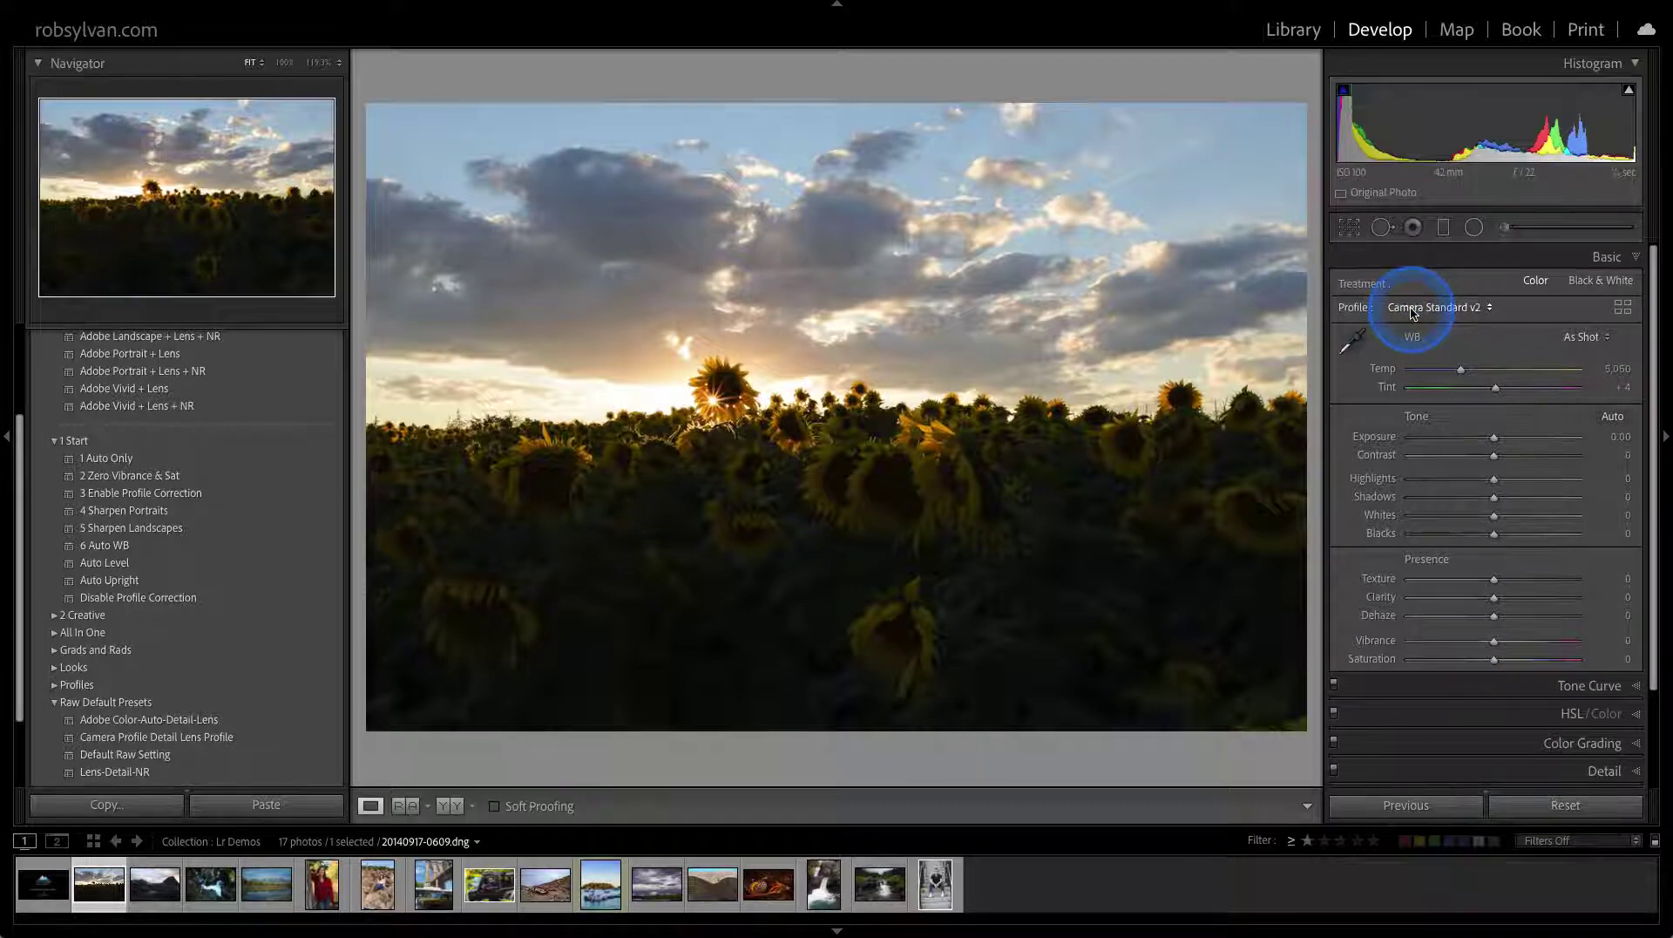
Inspect the Lens Corrections and Detail panel settings
{"action": "scroll", "coordinate": [1412, 694], "scroll_direction": "down", "scroll_amount": 3}
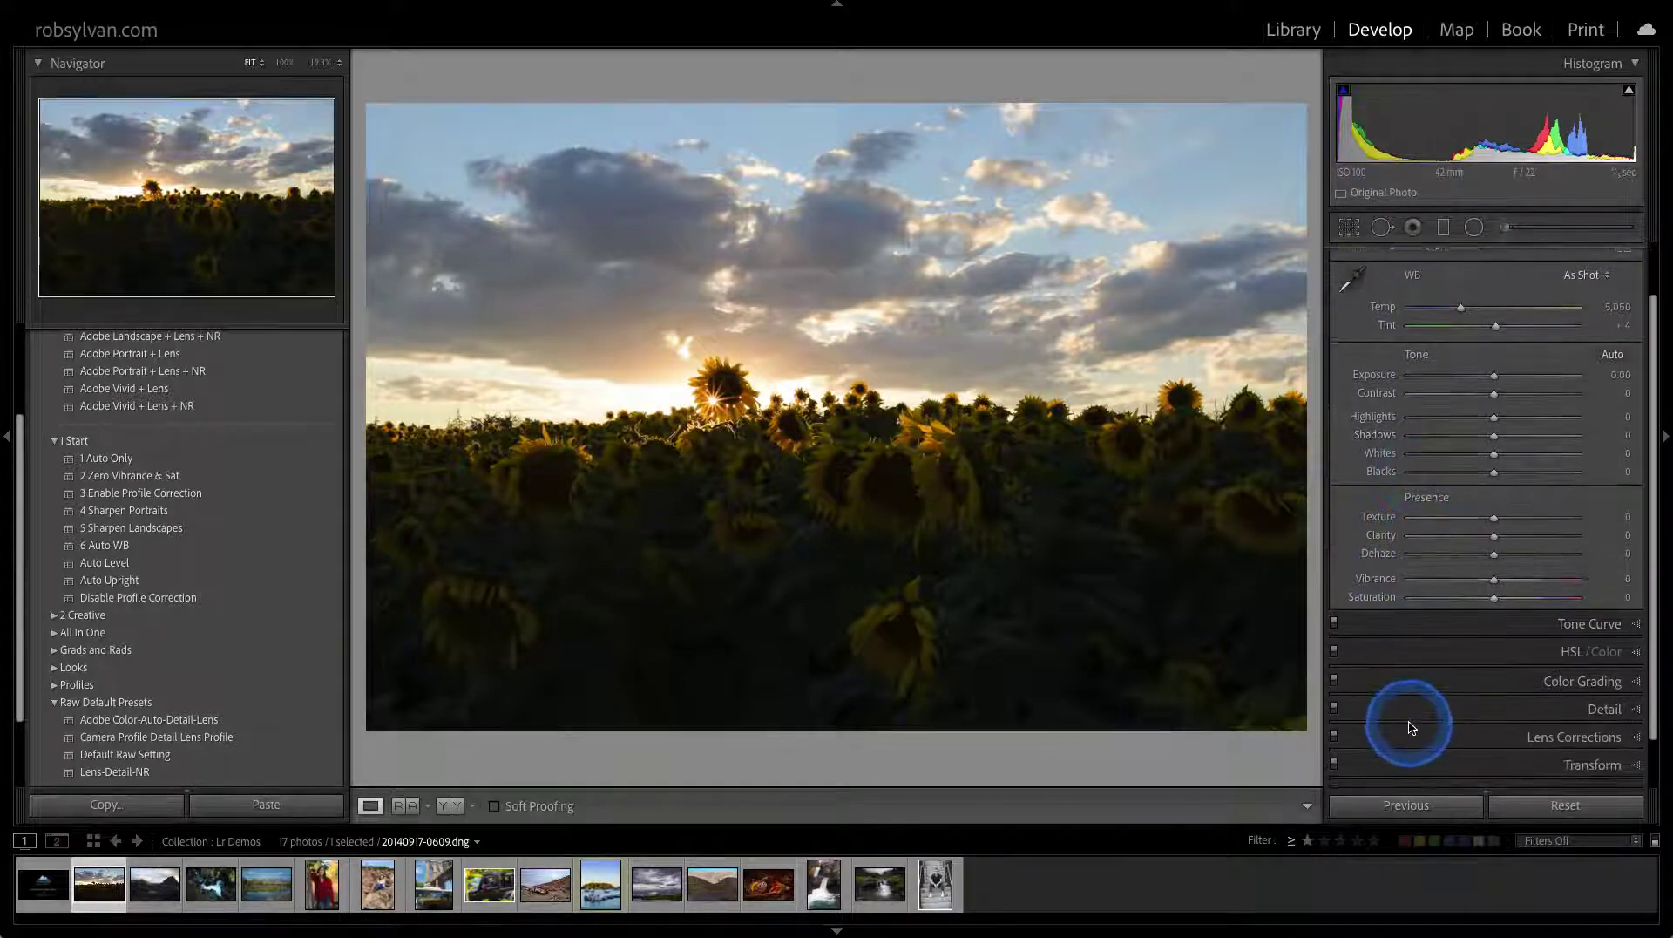
{"action": "left_click", "coordinate": [1412, 732]}
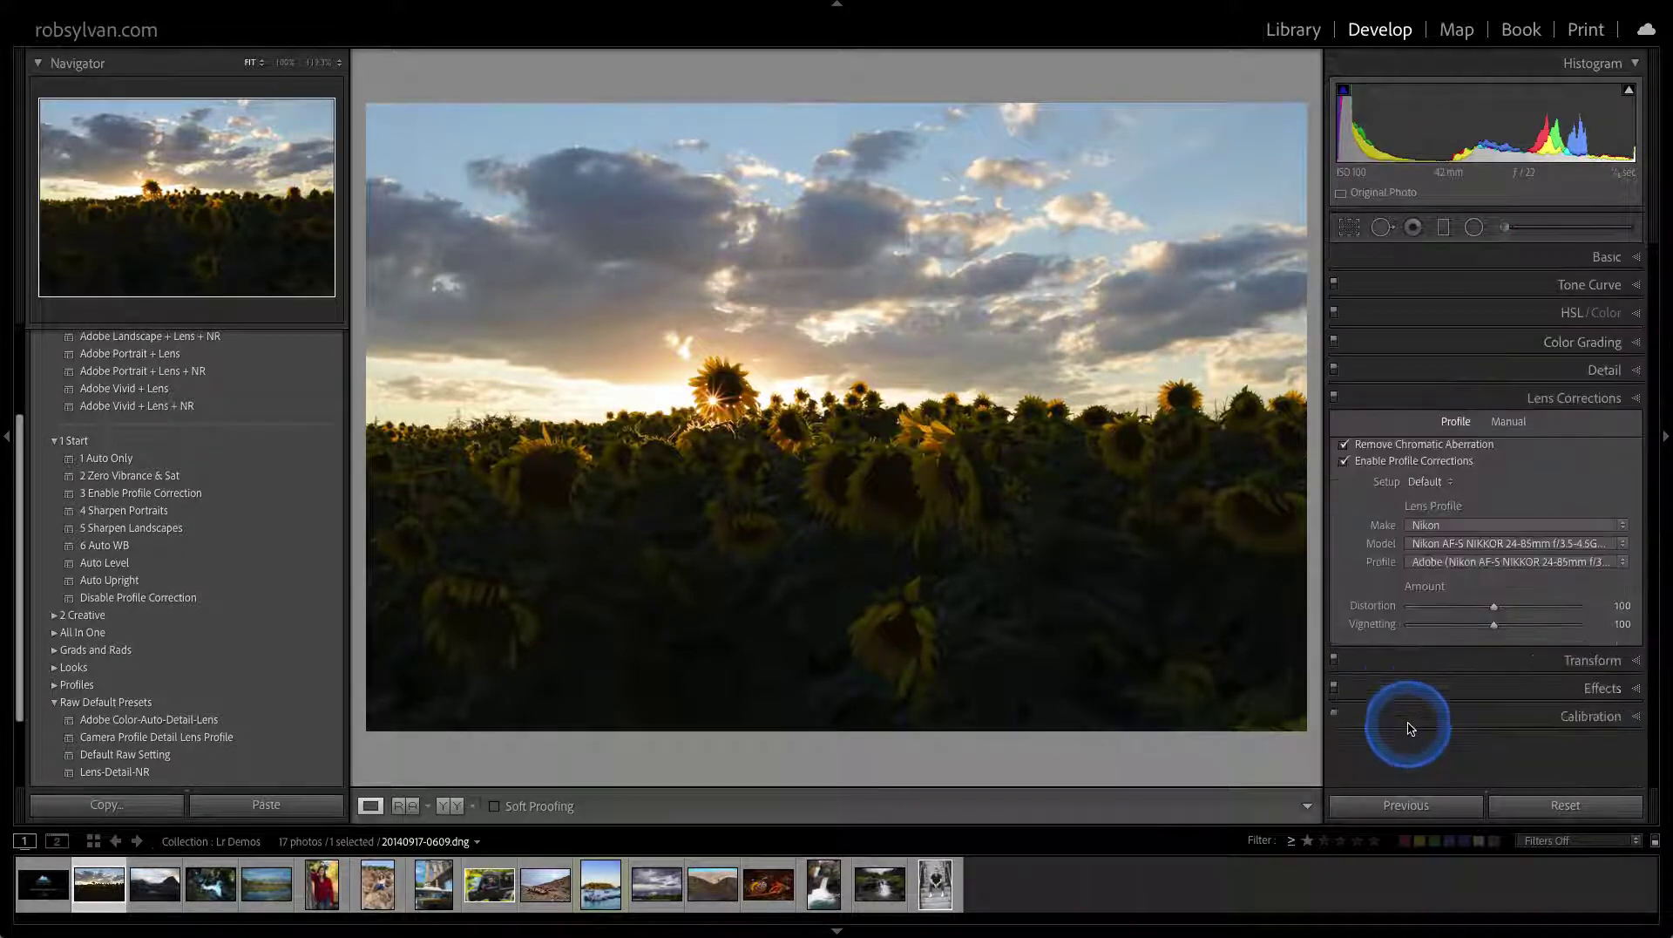
{"action": "left_click", "coordinate": [1409, 376]}
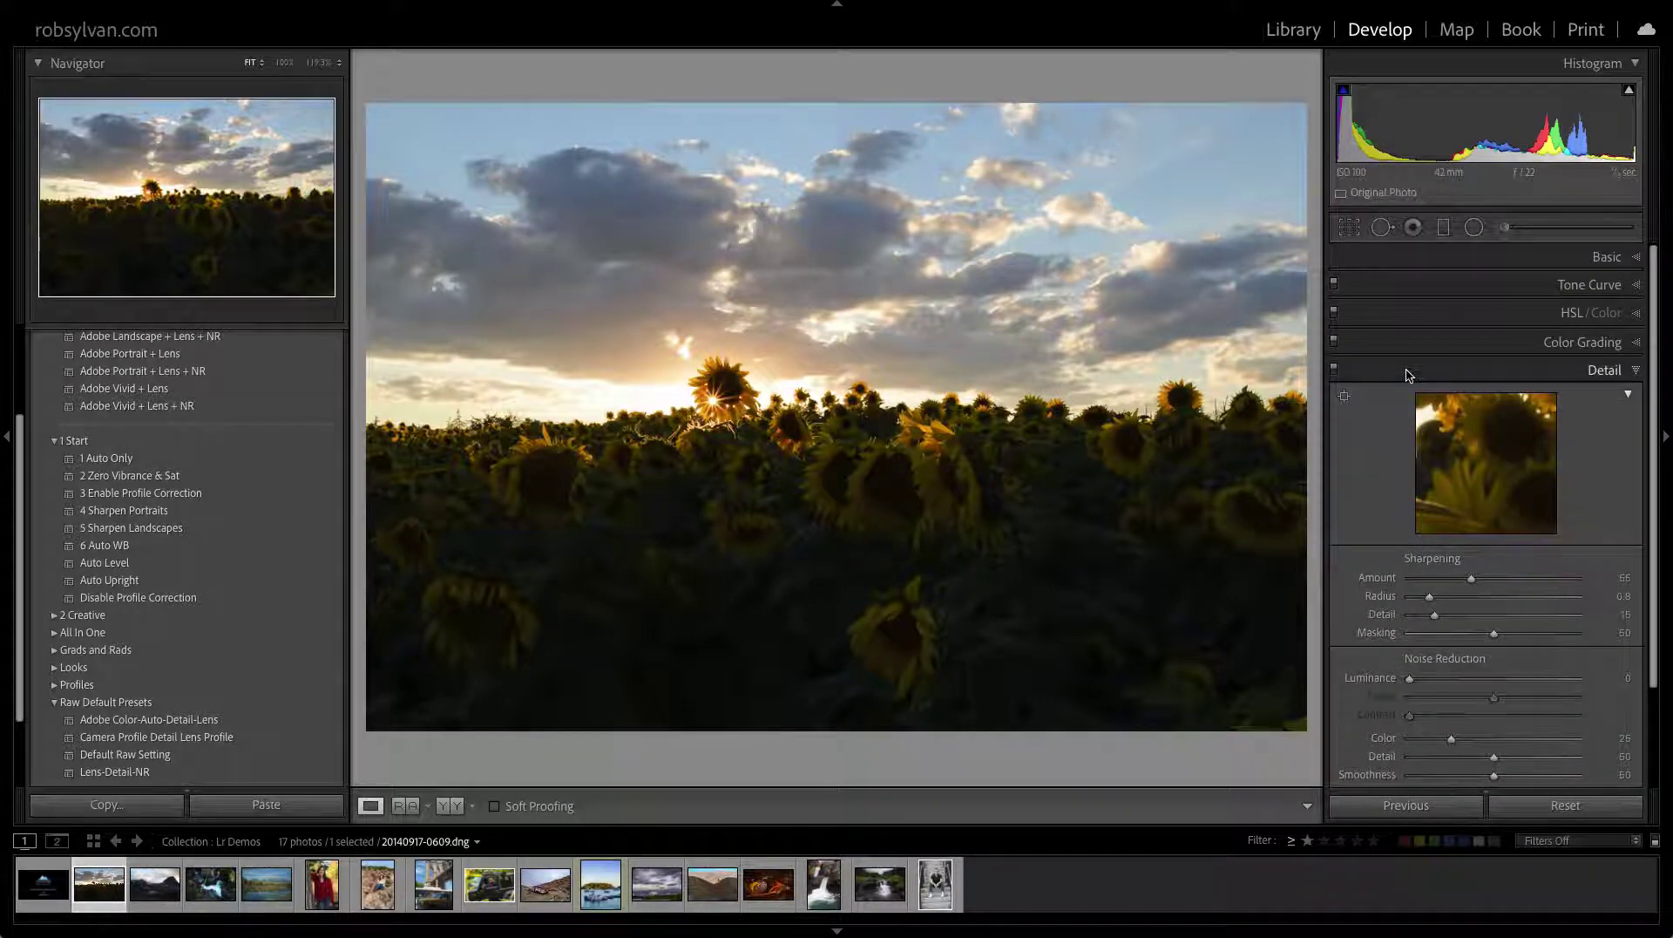
{"action": "left_click", "coordinate": [1402, 372]}
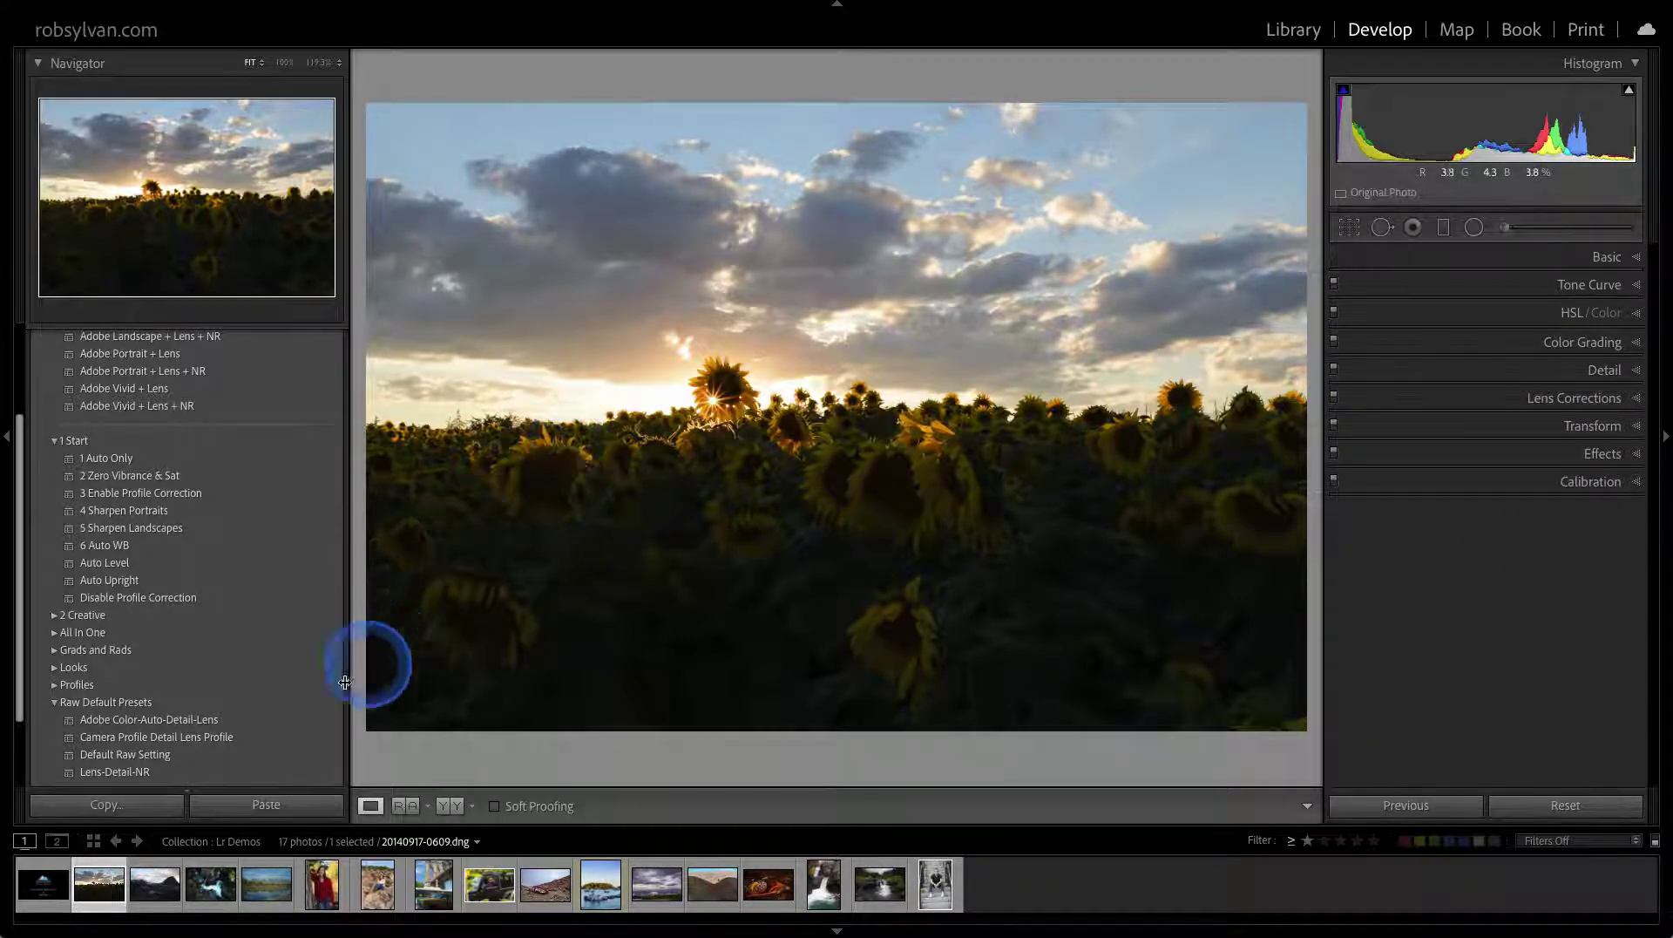
Apply a raw default preset and bring up the presets menu for adding a new preset
{"action": "left_click", "coordinate": [206, 763]}
{"action": "left_click", "coordinate": [422, 625]}
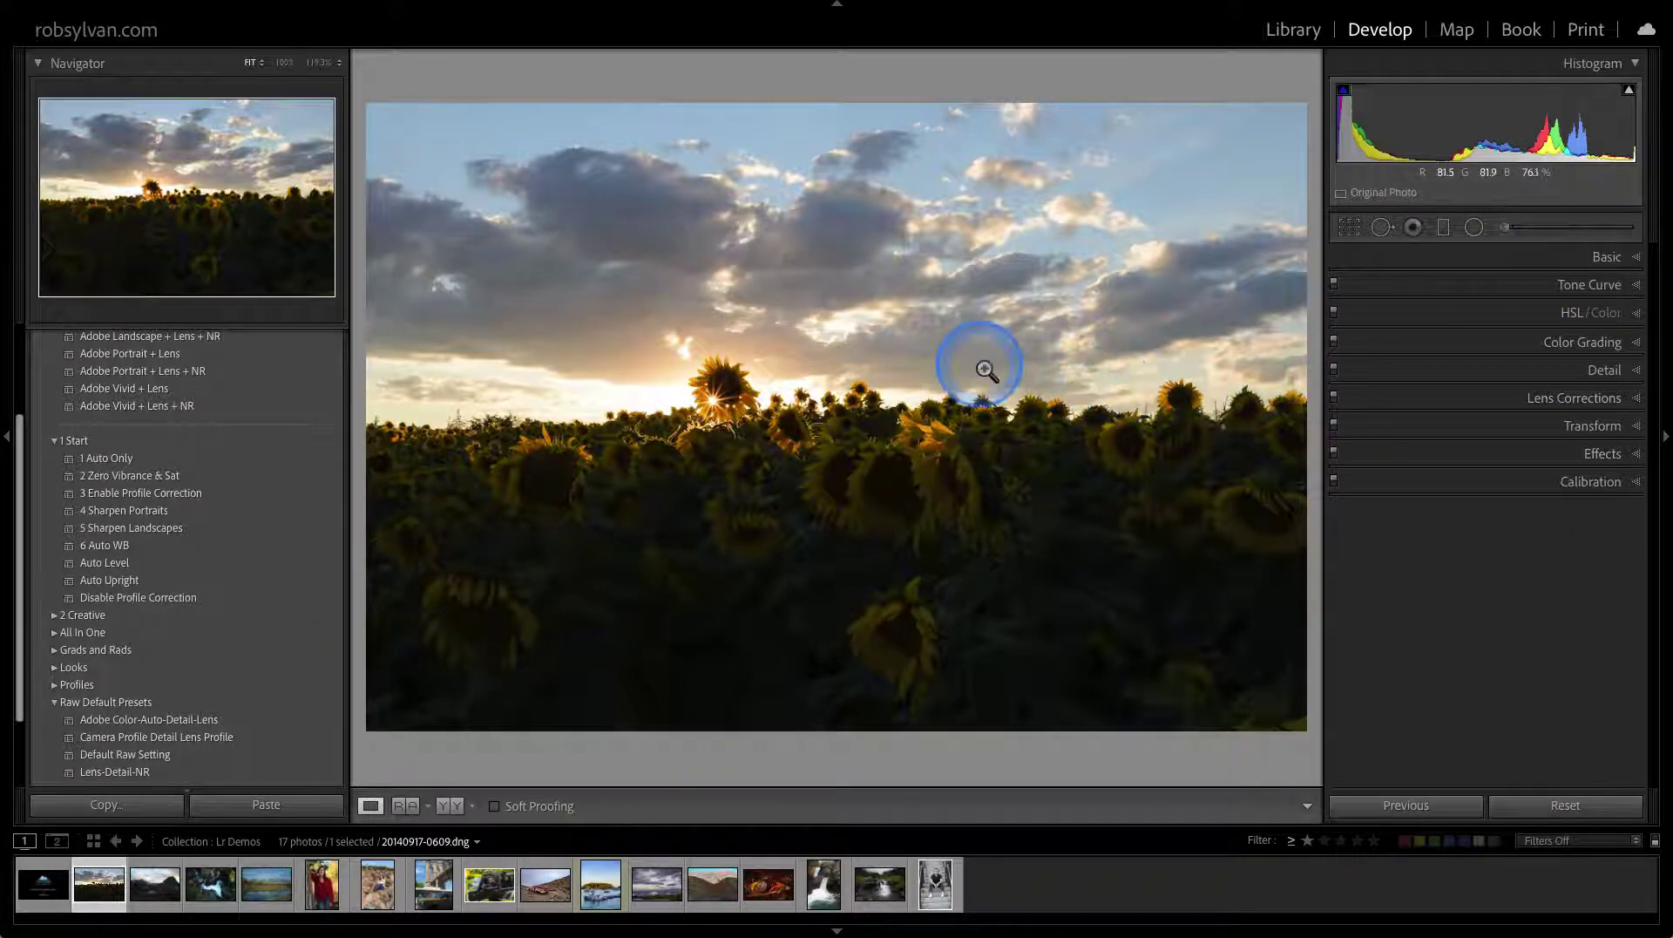
{"action": "scroll", "coordinate": [317, 445], "scroll_direction": "up", "scroll_amount": 3}
{"action": "left_click", "coordinate": [333, 336]}
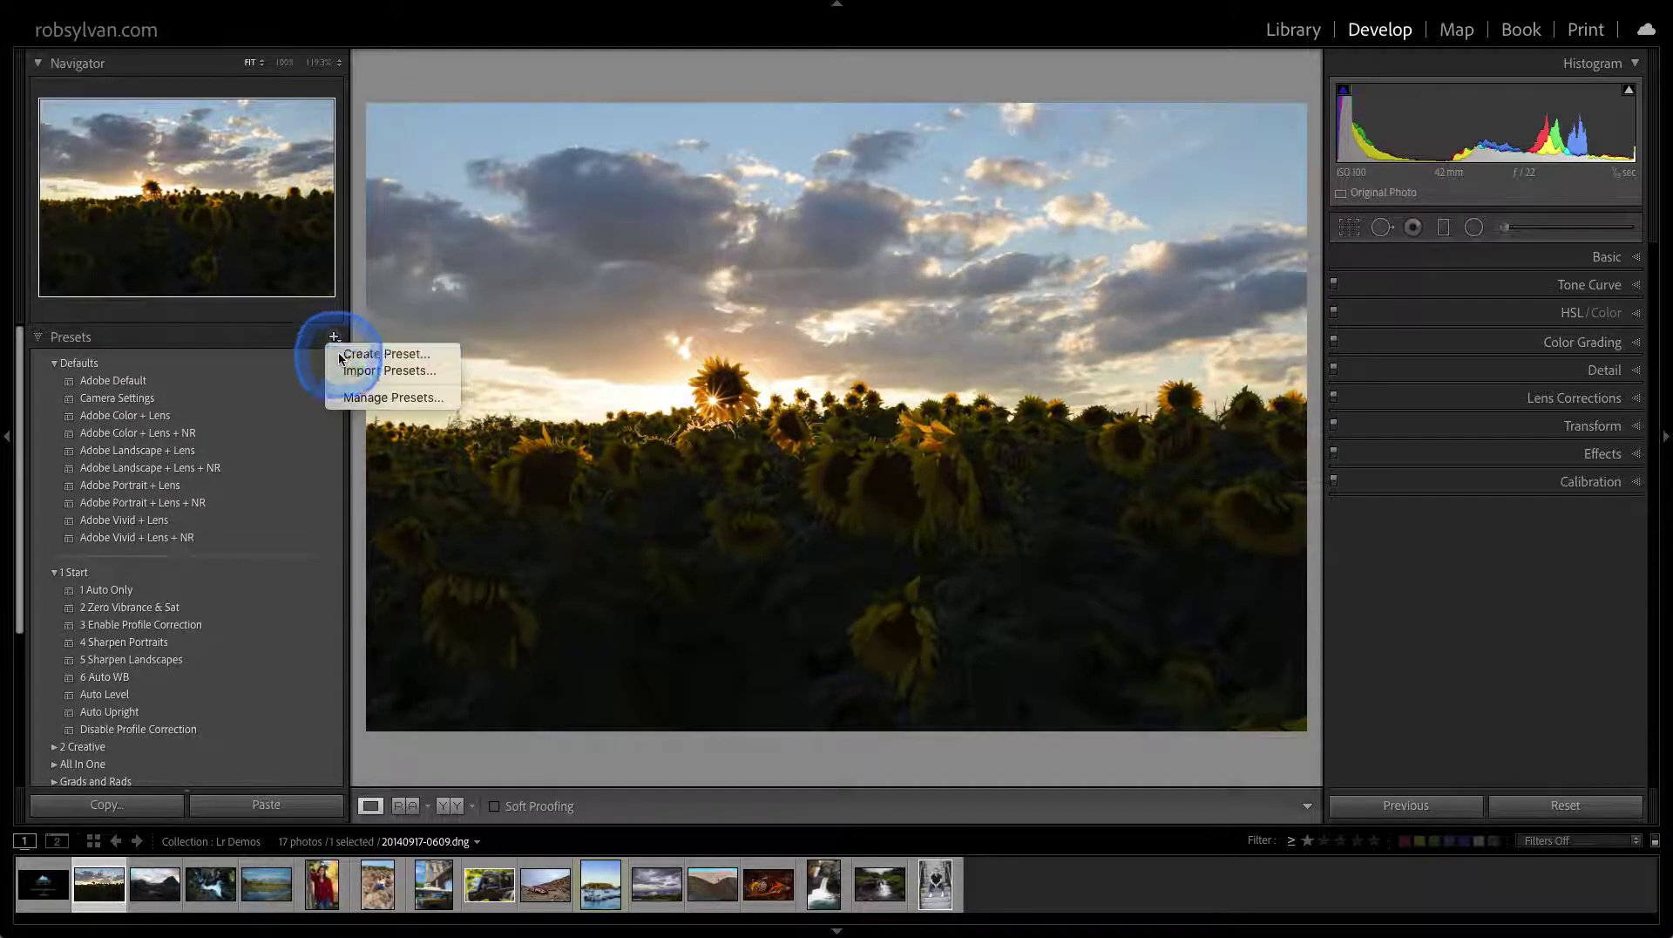
Create Raw Default Presets preset 'New Default Lens Detail Camera Settings' with lens profile and chromatic aberration corrections
{"action": "left_click", "coordinate": [383, 354]}
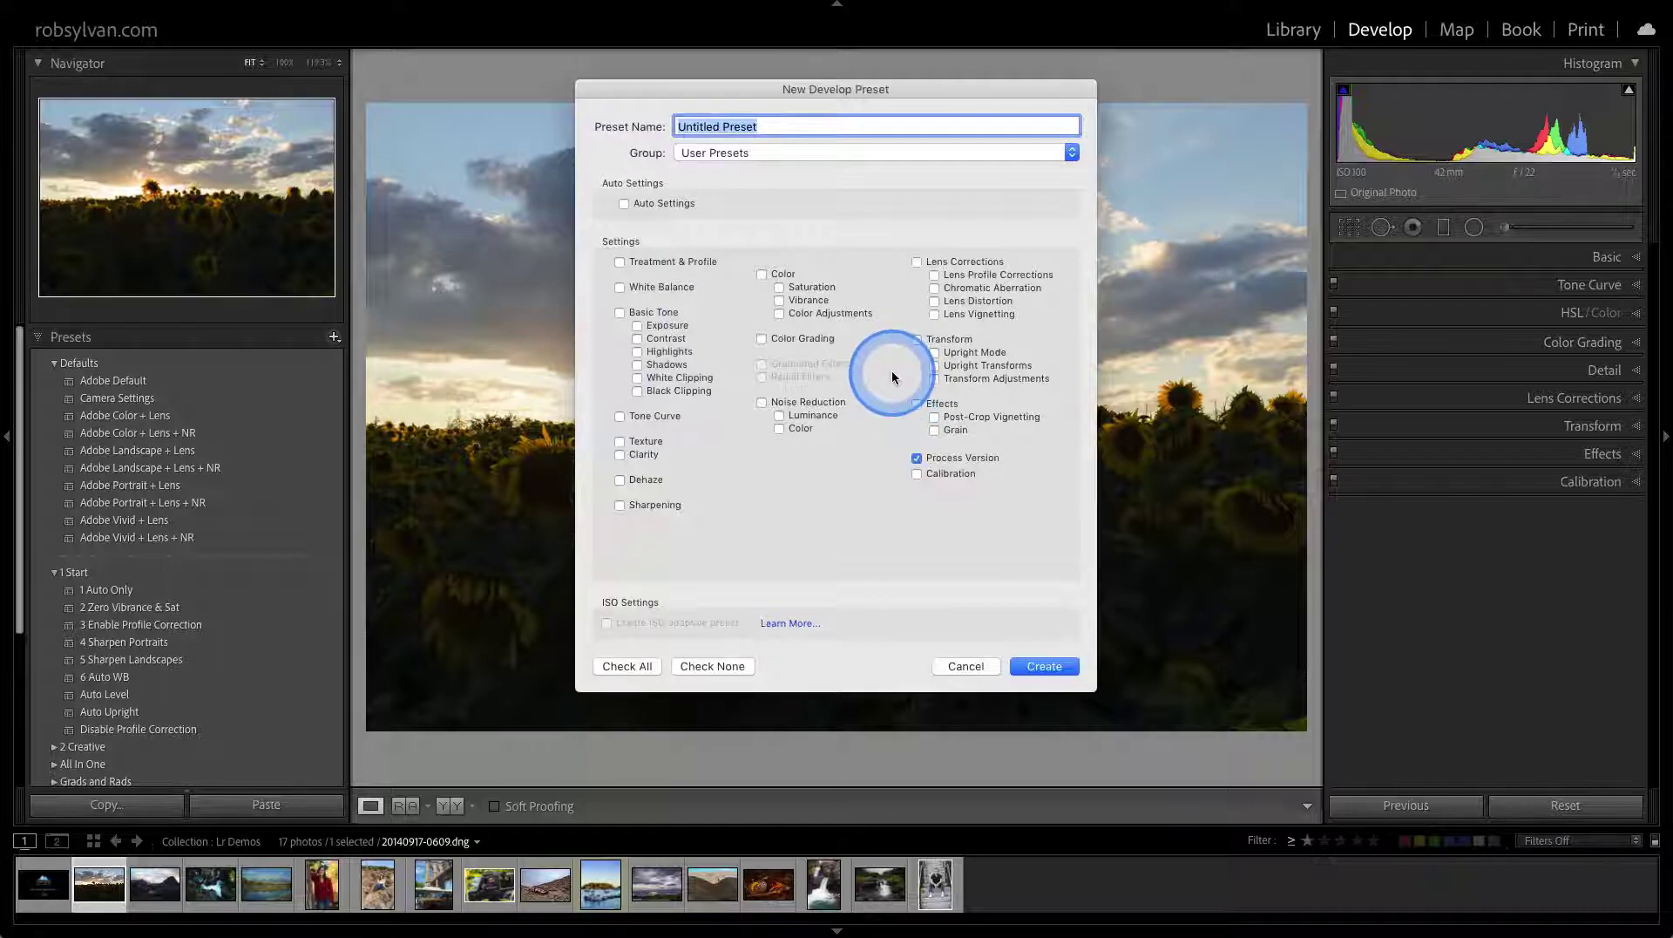
{"action": "left_click", "coordinate": [718, 153]}
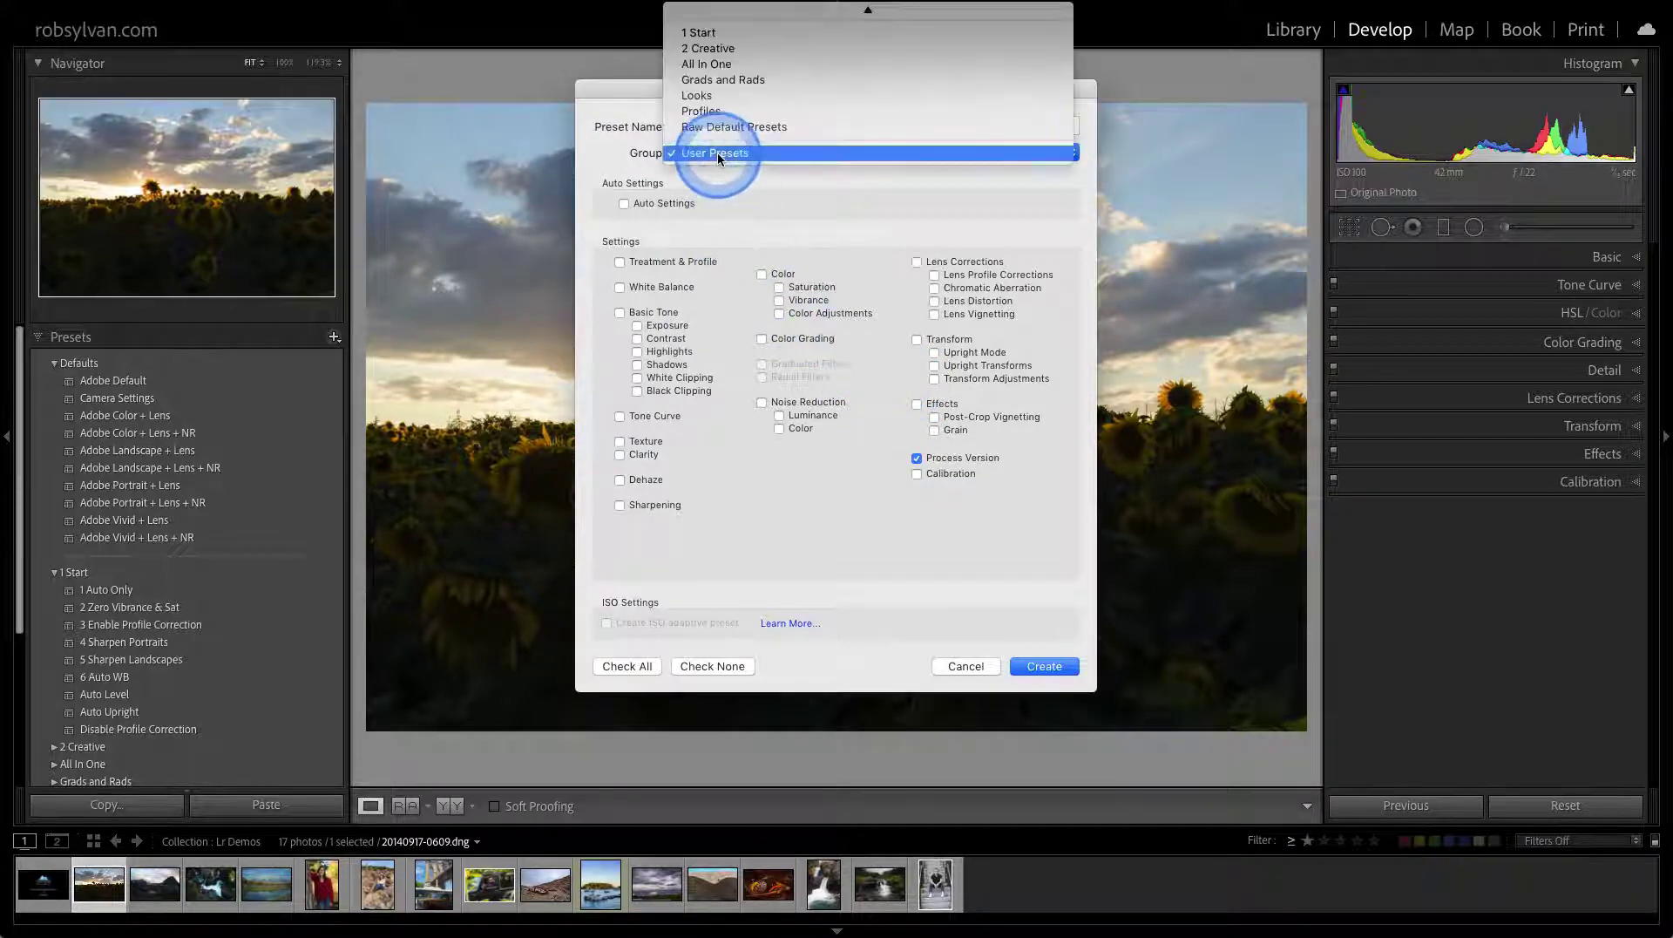
{"action": "left_click", "coordinate": [715, 126]}
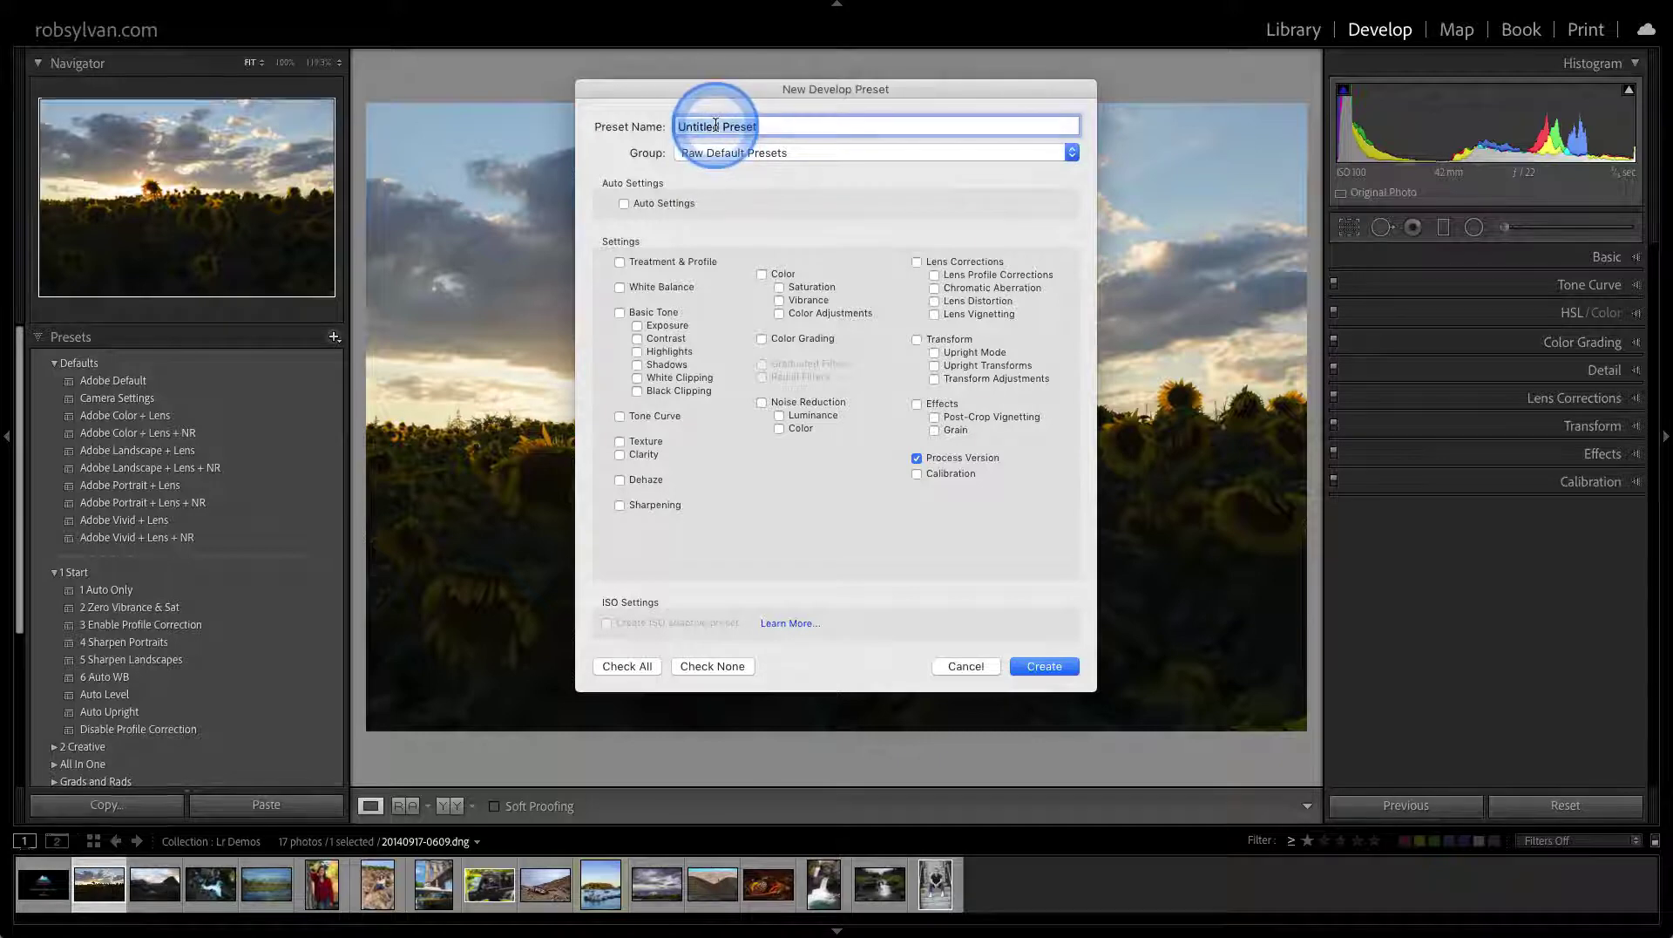
{"action": "type", "text": "New Default"}
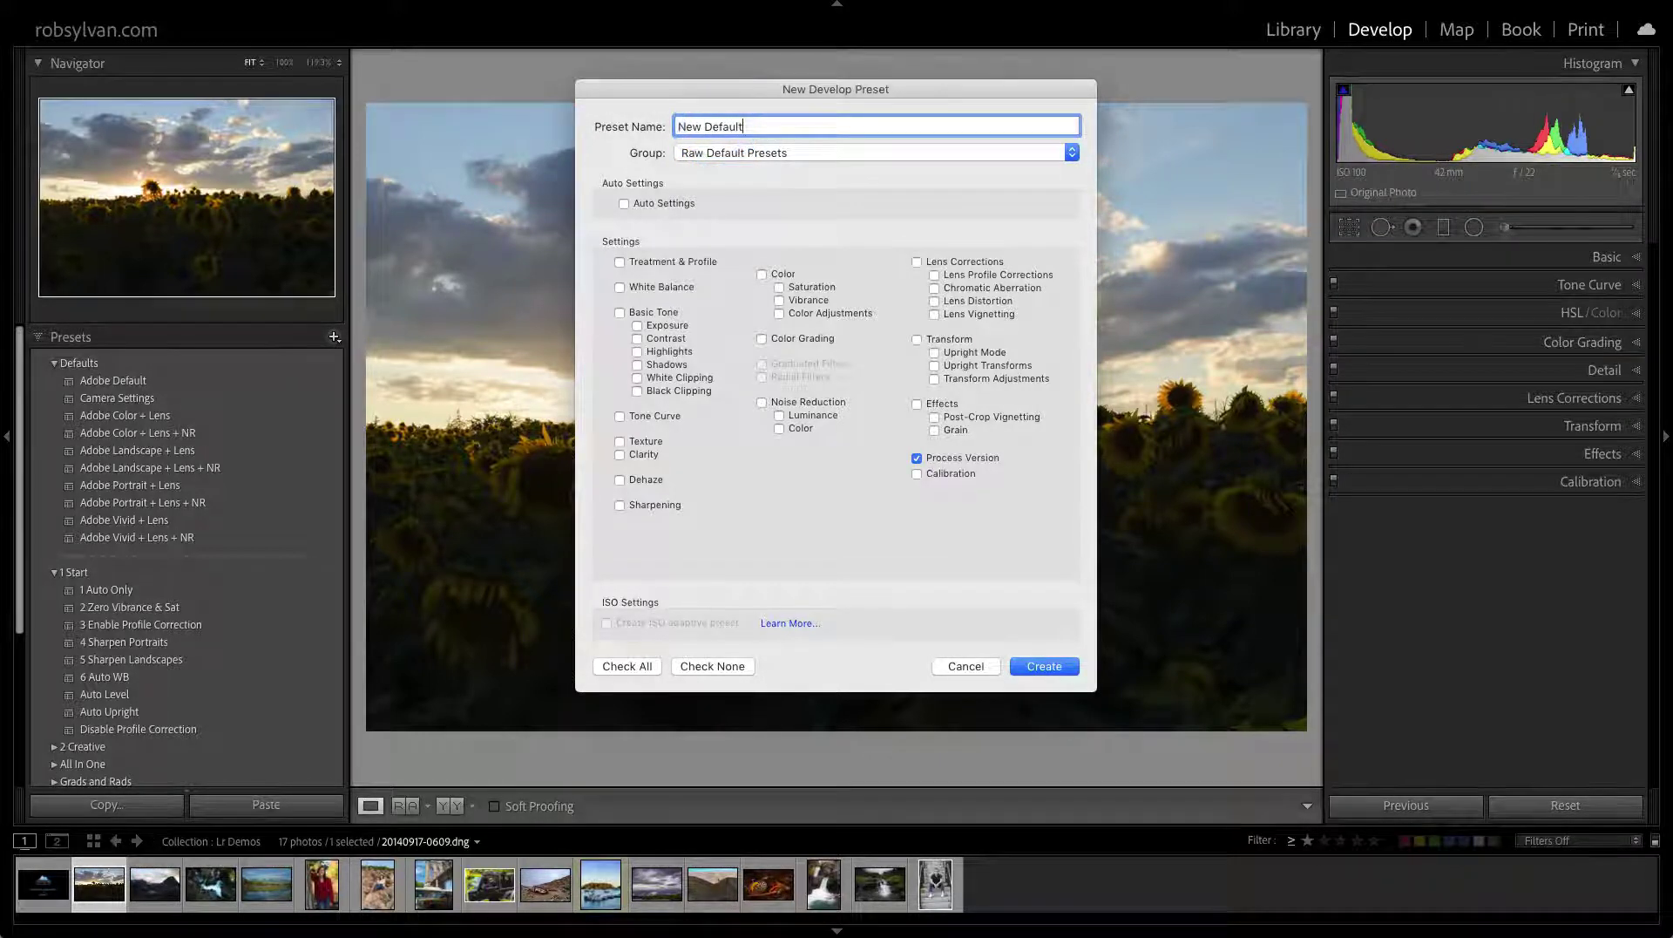
{"action": "type", "text": " Lens "}
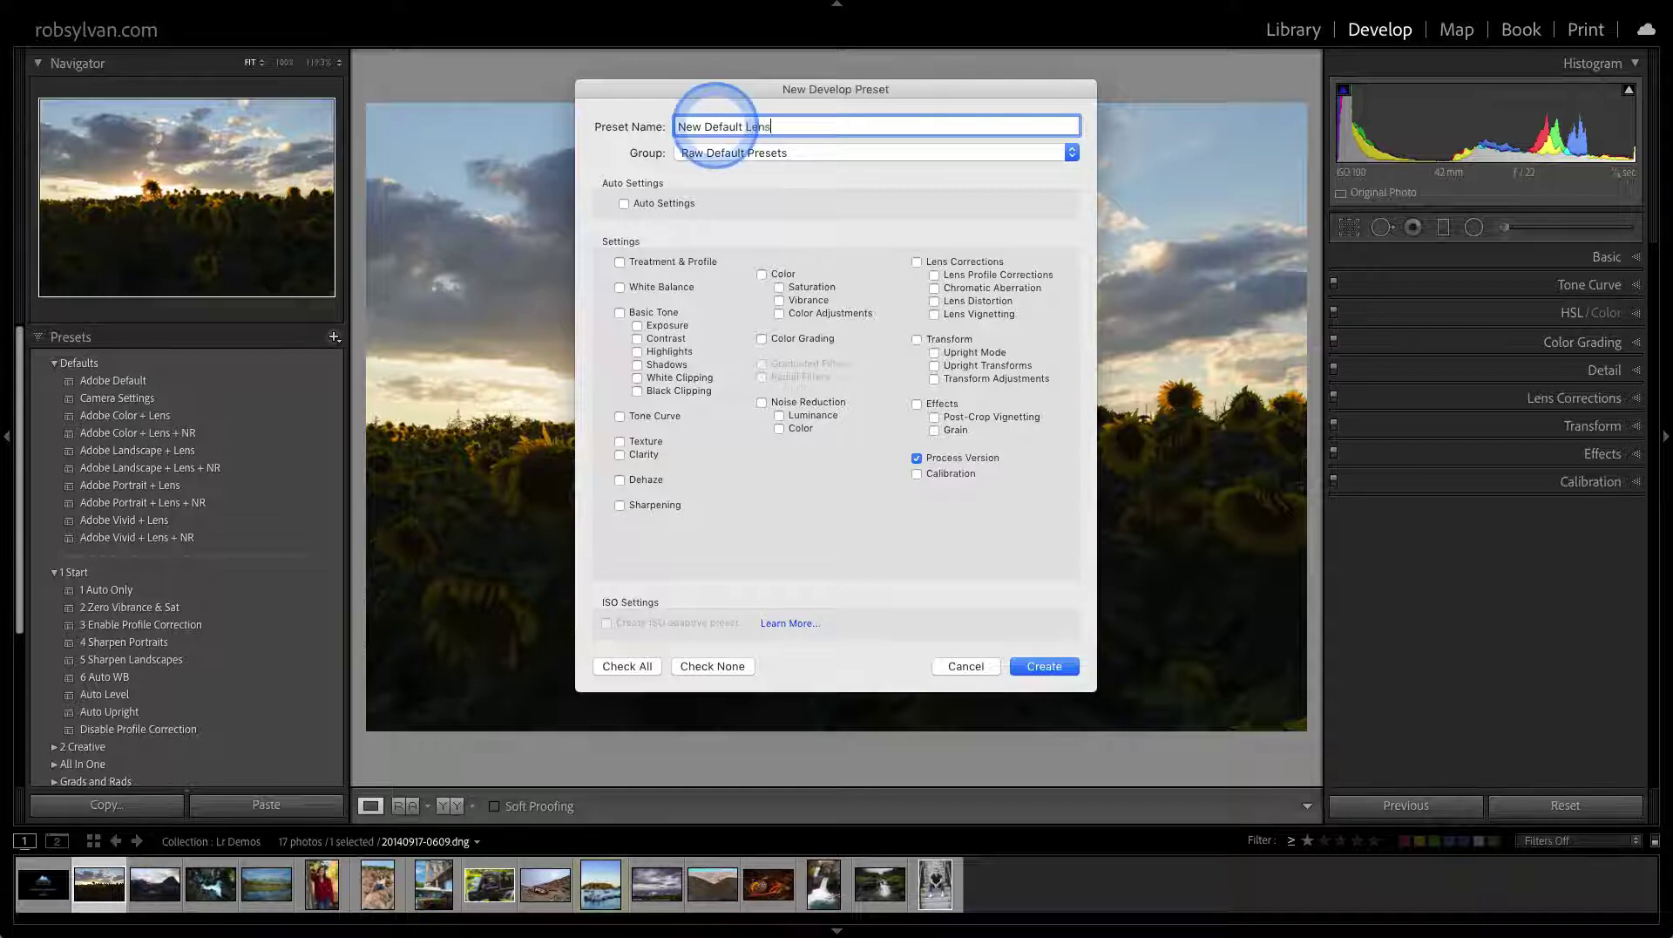
{"action": "type", "text": "Detail Camera Settings"}
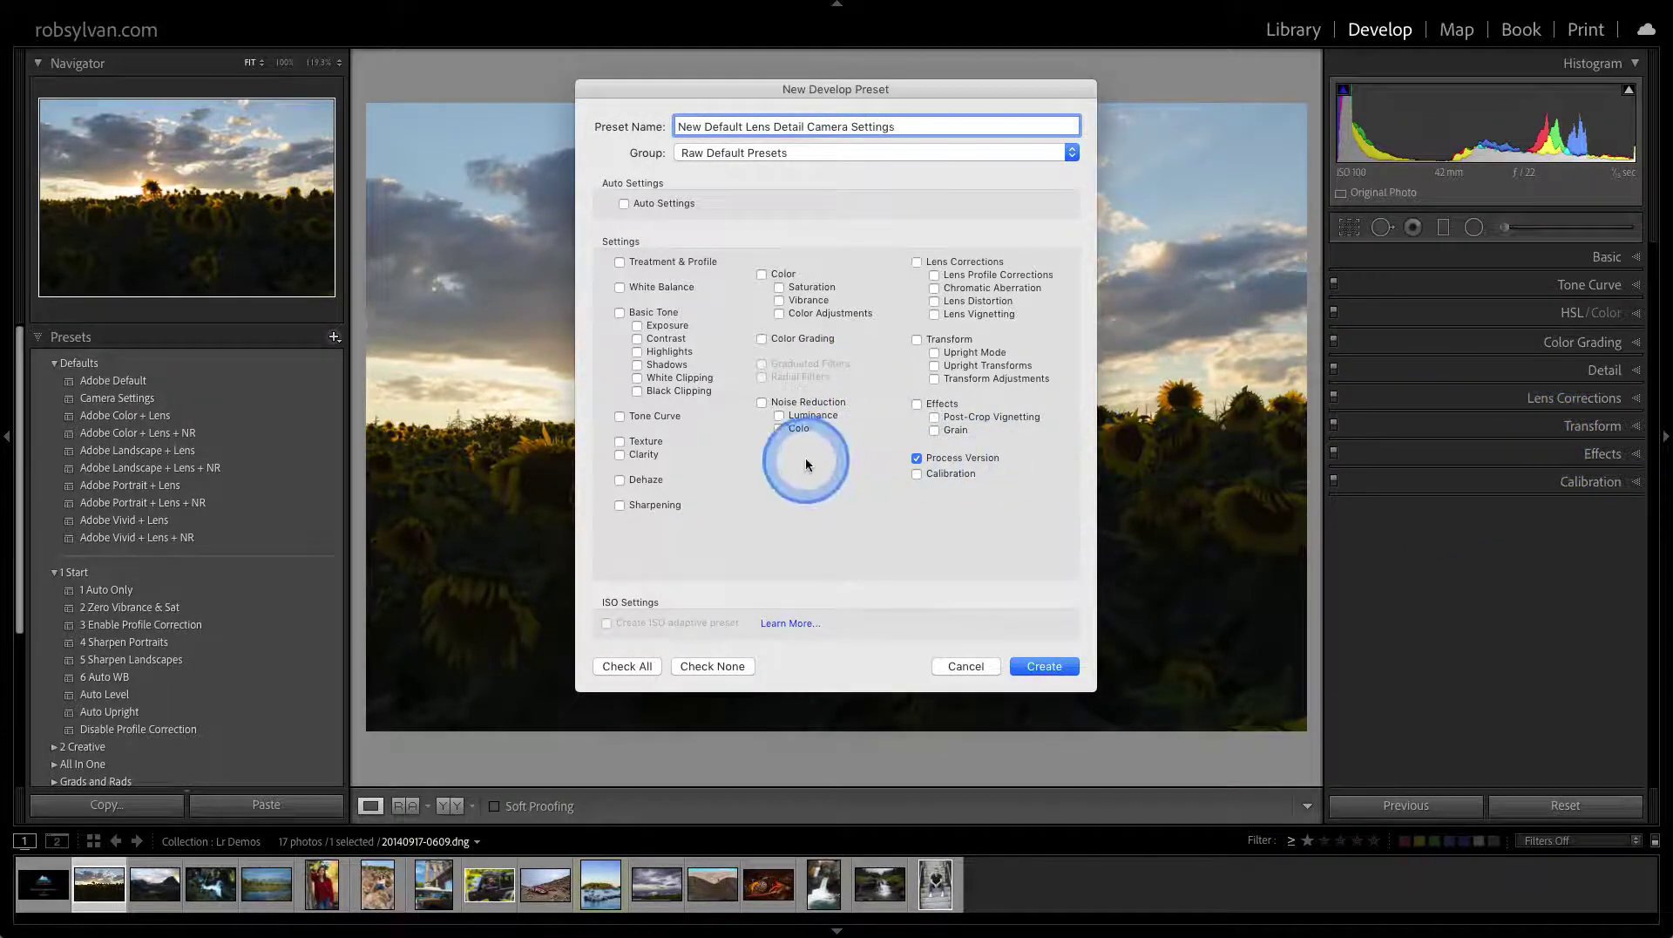
{"action": "left_click", "coordinate": [931, 277]}
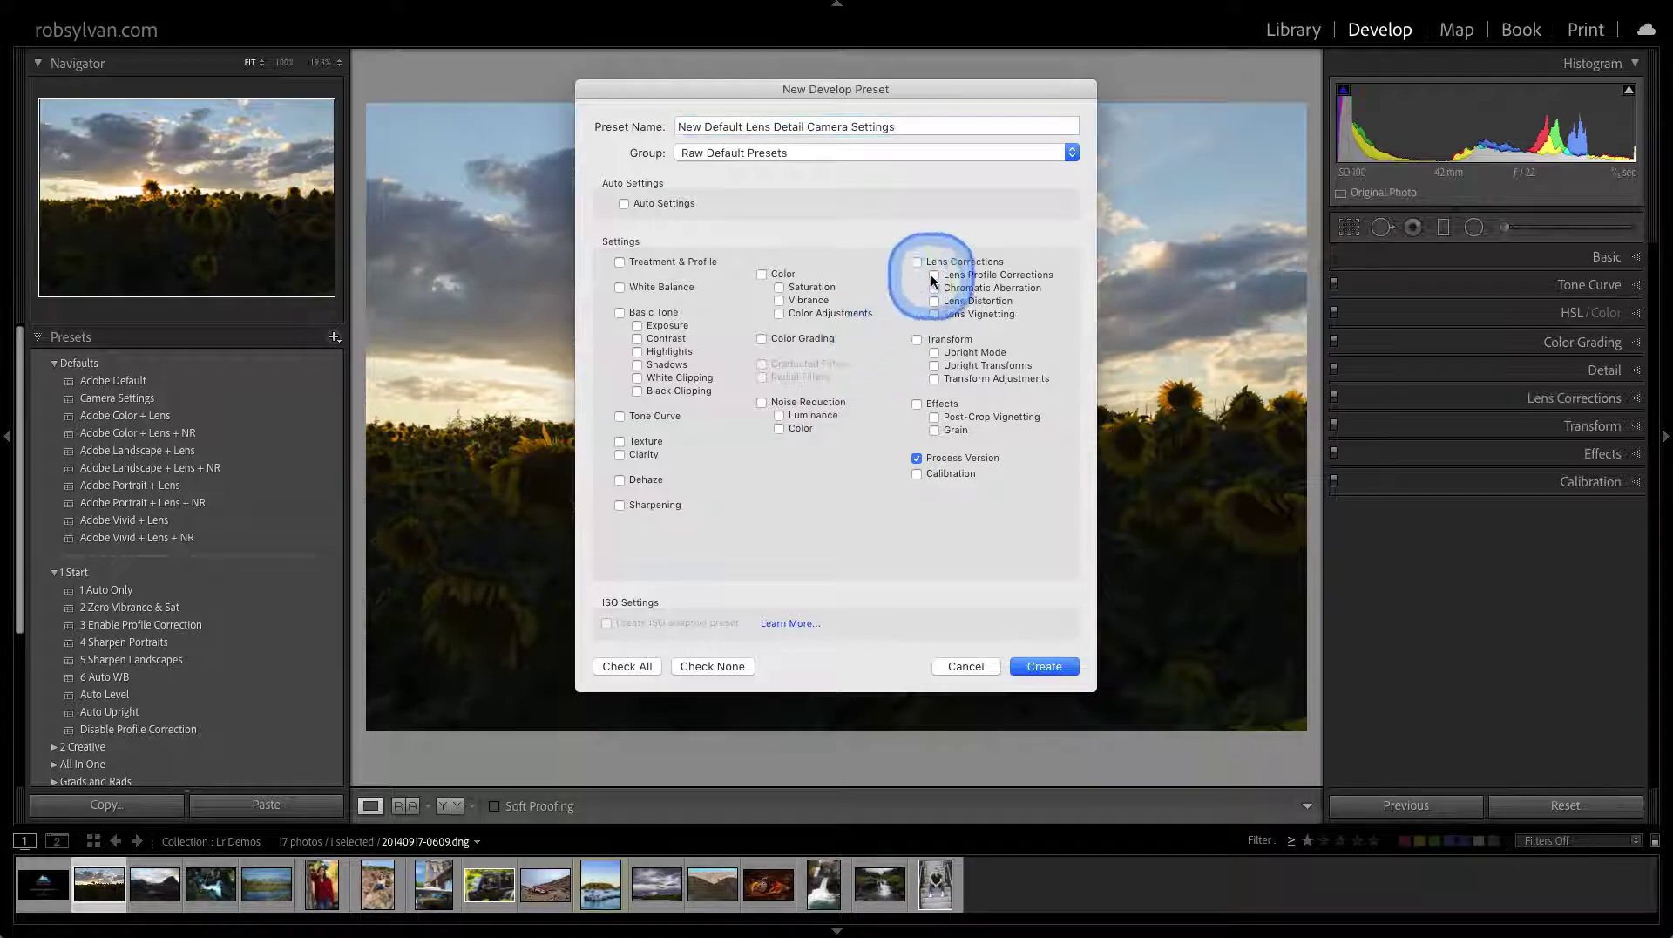
{"action": "left_click", "coordinate": [931, 286]}
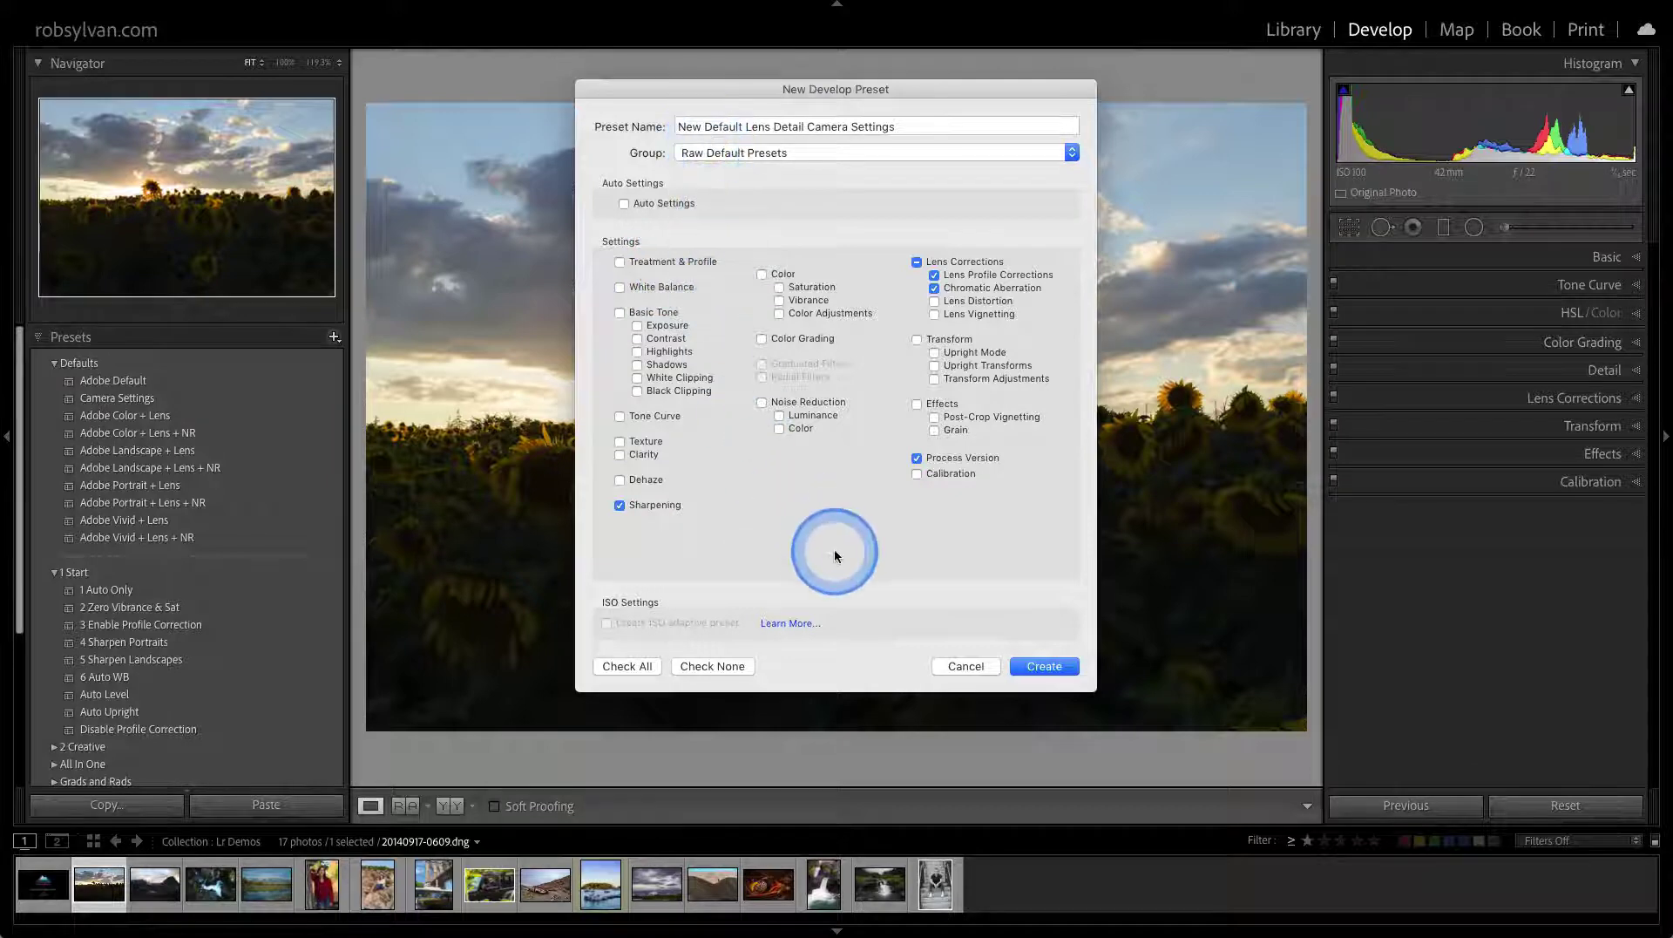
{"action": "left_click", "coordinate": [1045, 667]}
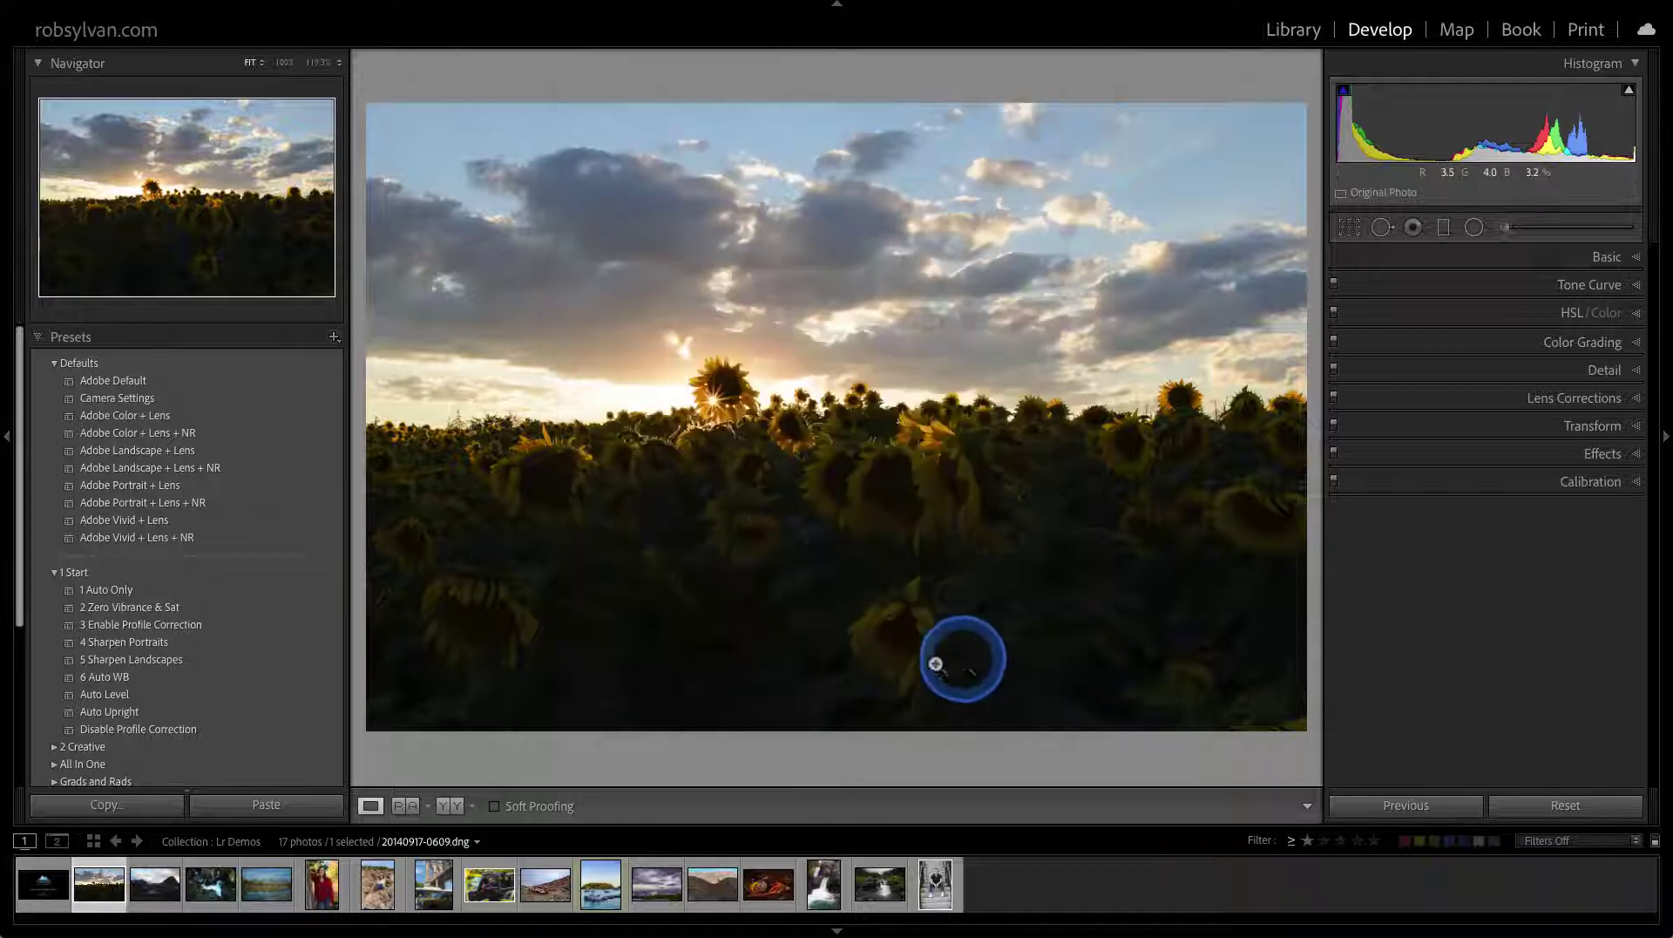
Apply the Default Raw Setting preset and reopen Preferences
{"action": "scroll", "coordinate": [218, 706], "scroll_direction": "down", "scroll_amount": 5}
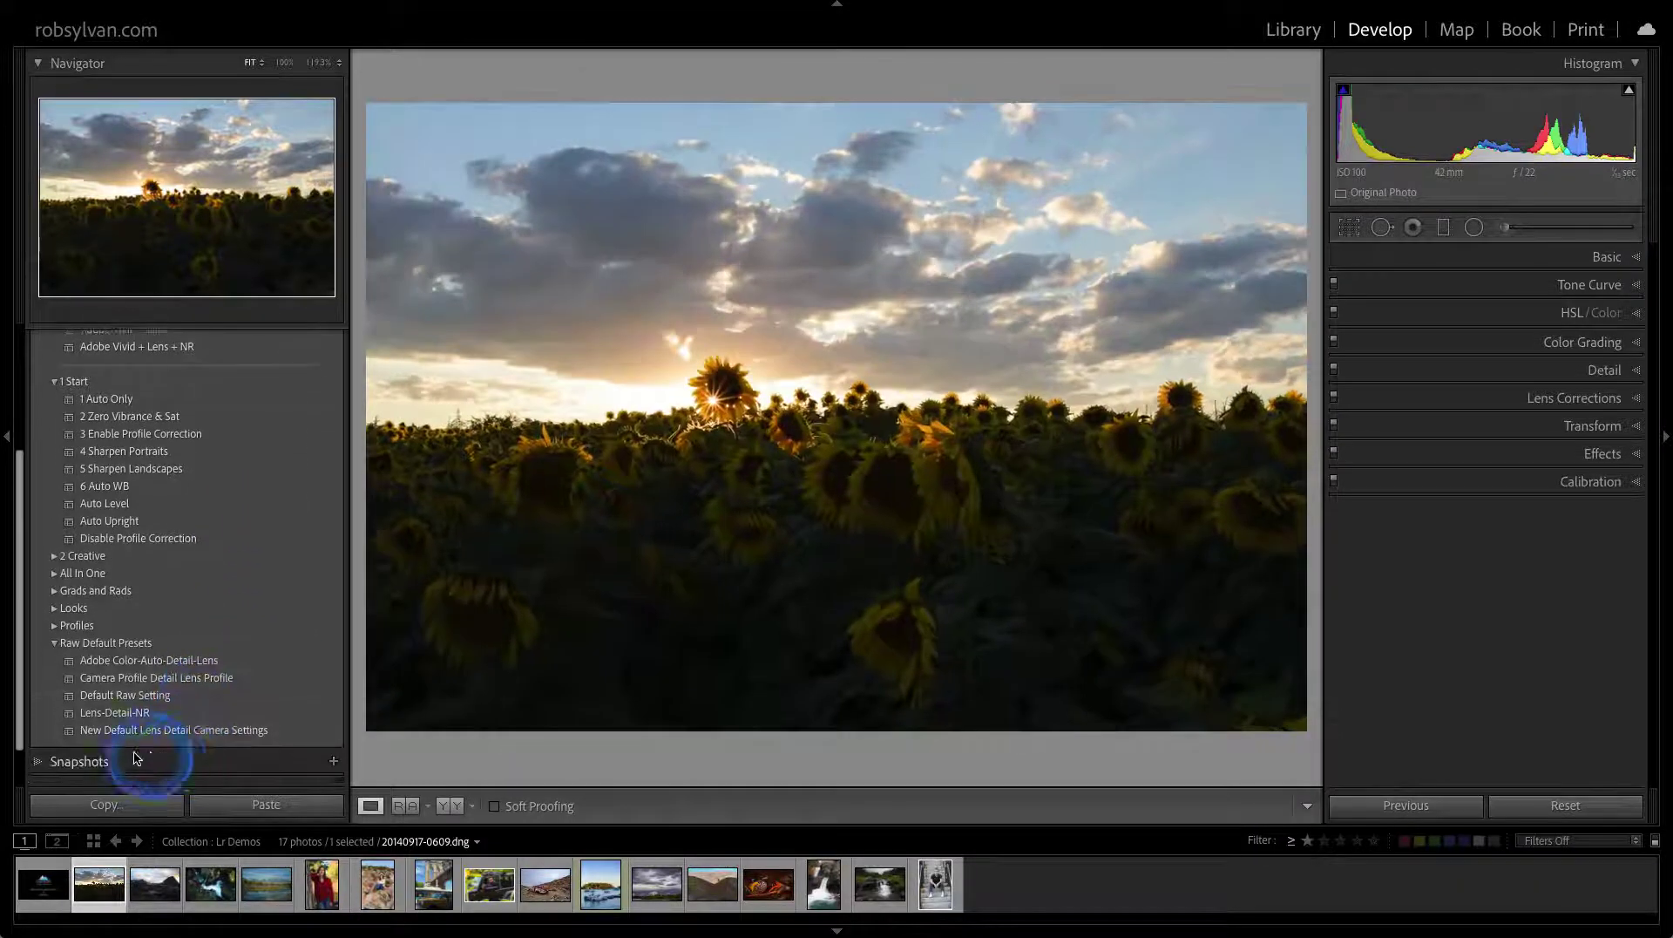
{"action": "left_click", "coordinate": [164, 693]}
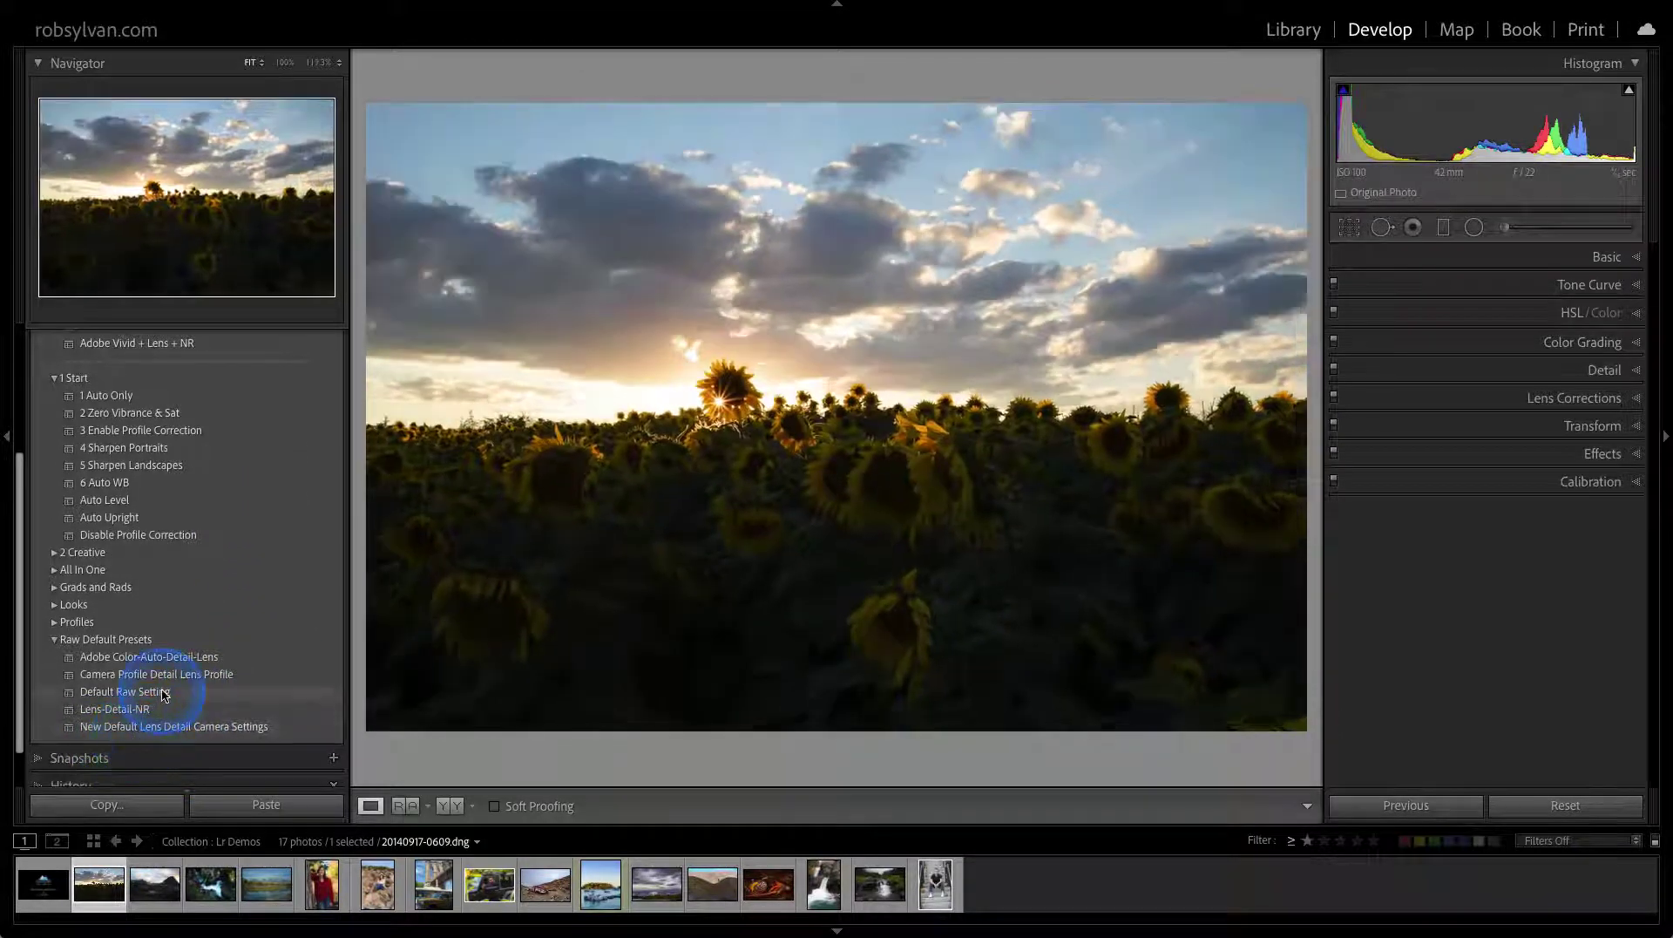
{"action": "key", "text": "super+comma"}
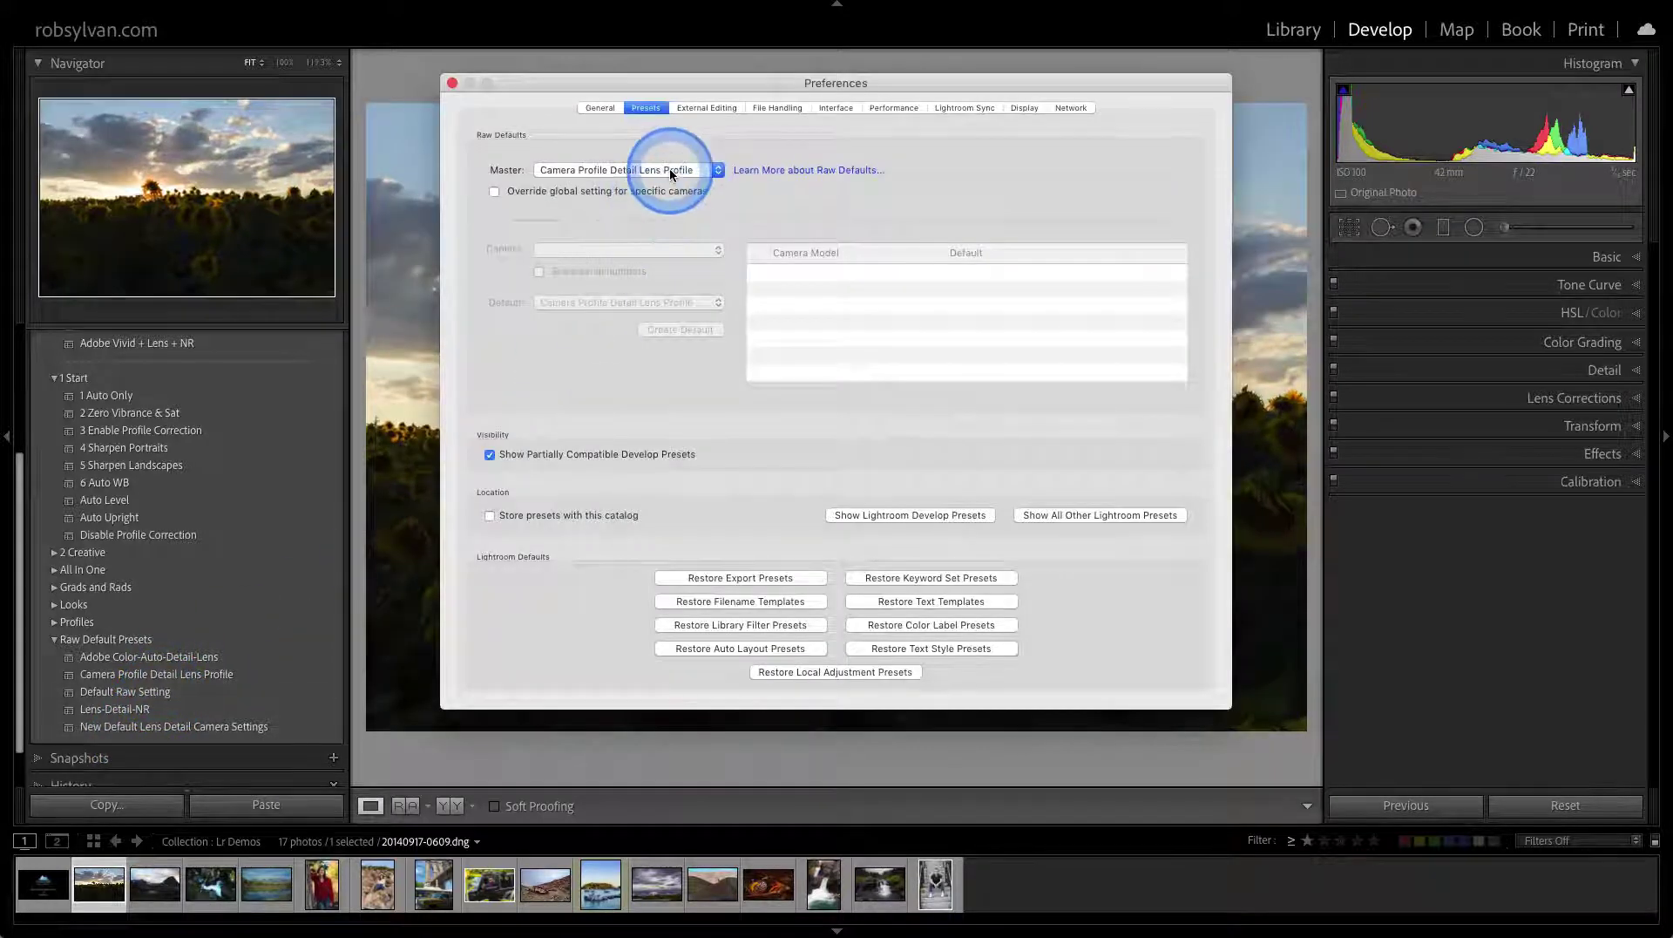
Set the master raw default to New Default Lens Detail Camera Settings
{"action": "left_click", "coordinate": [669, 168]}
{"action": "mouse_move", "coordinate": [671, 222]}
{"action": "mouse_move", "coordinate": [797, 329]}
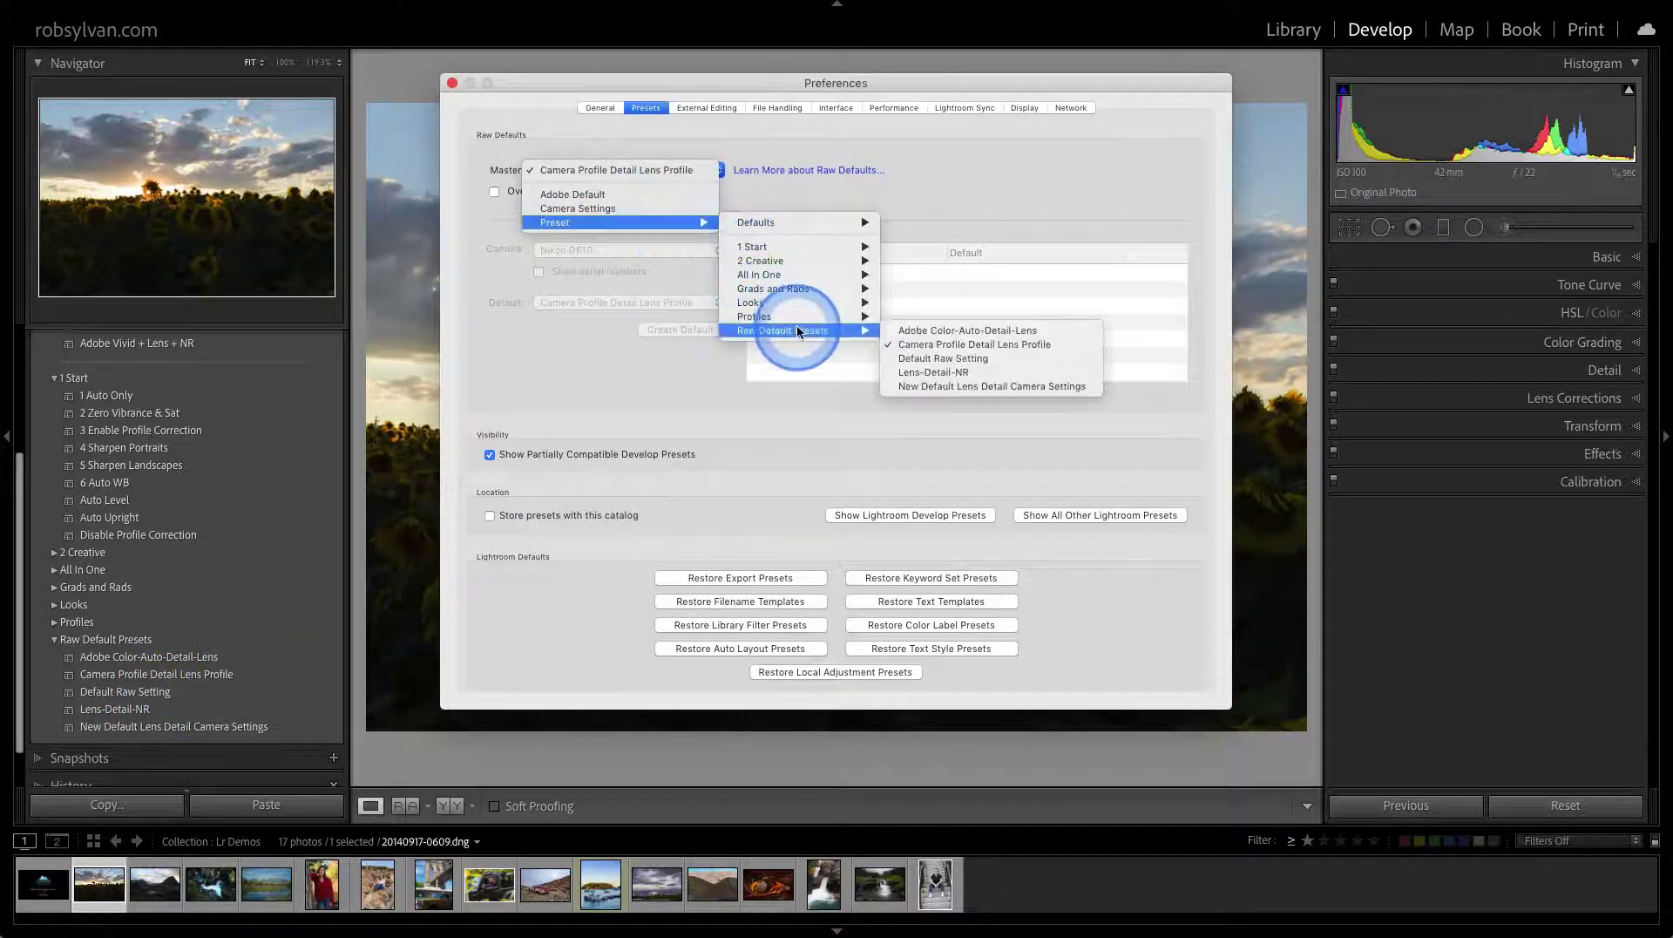
{"action": "left_click", "coordinate": [901, 385]}
{"action": "left_click", "coordinate": [462, 117]}
{"action": "left_click", "coordinate": [452, 82]}
Reset the sunflower photo and show the Basic adjustment sliders
{"action": "left_click", "coordinate": [1568, 804]}
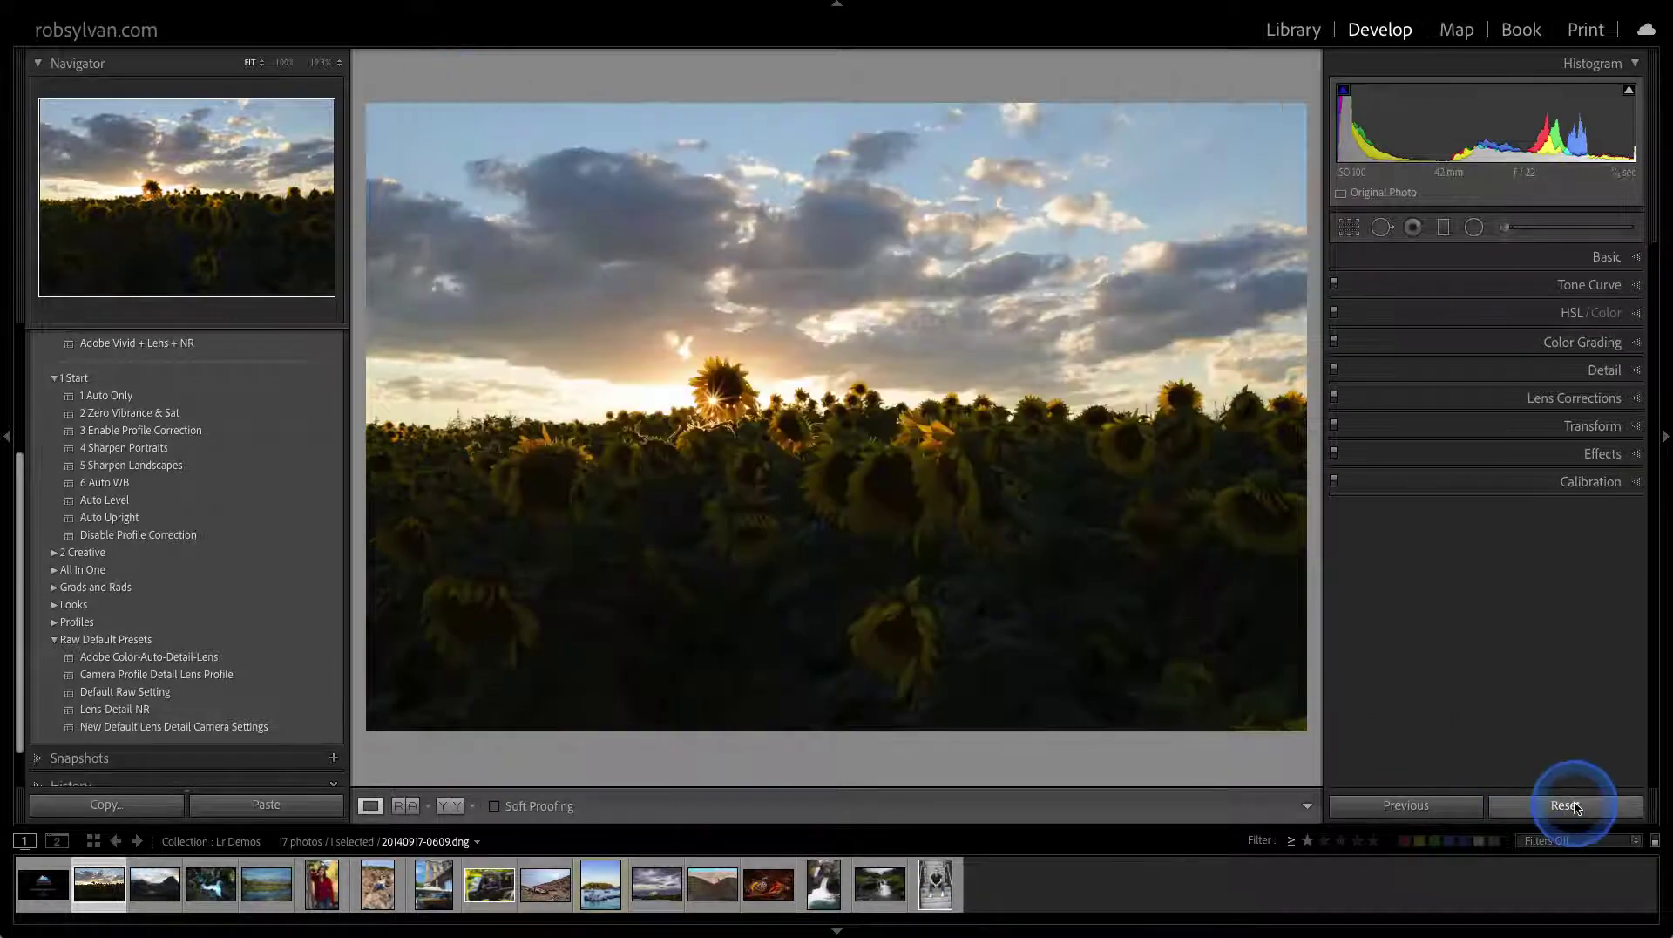
{"action": "left_click", "coordinate": [1493, 256]}
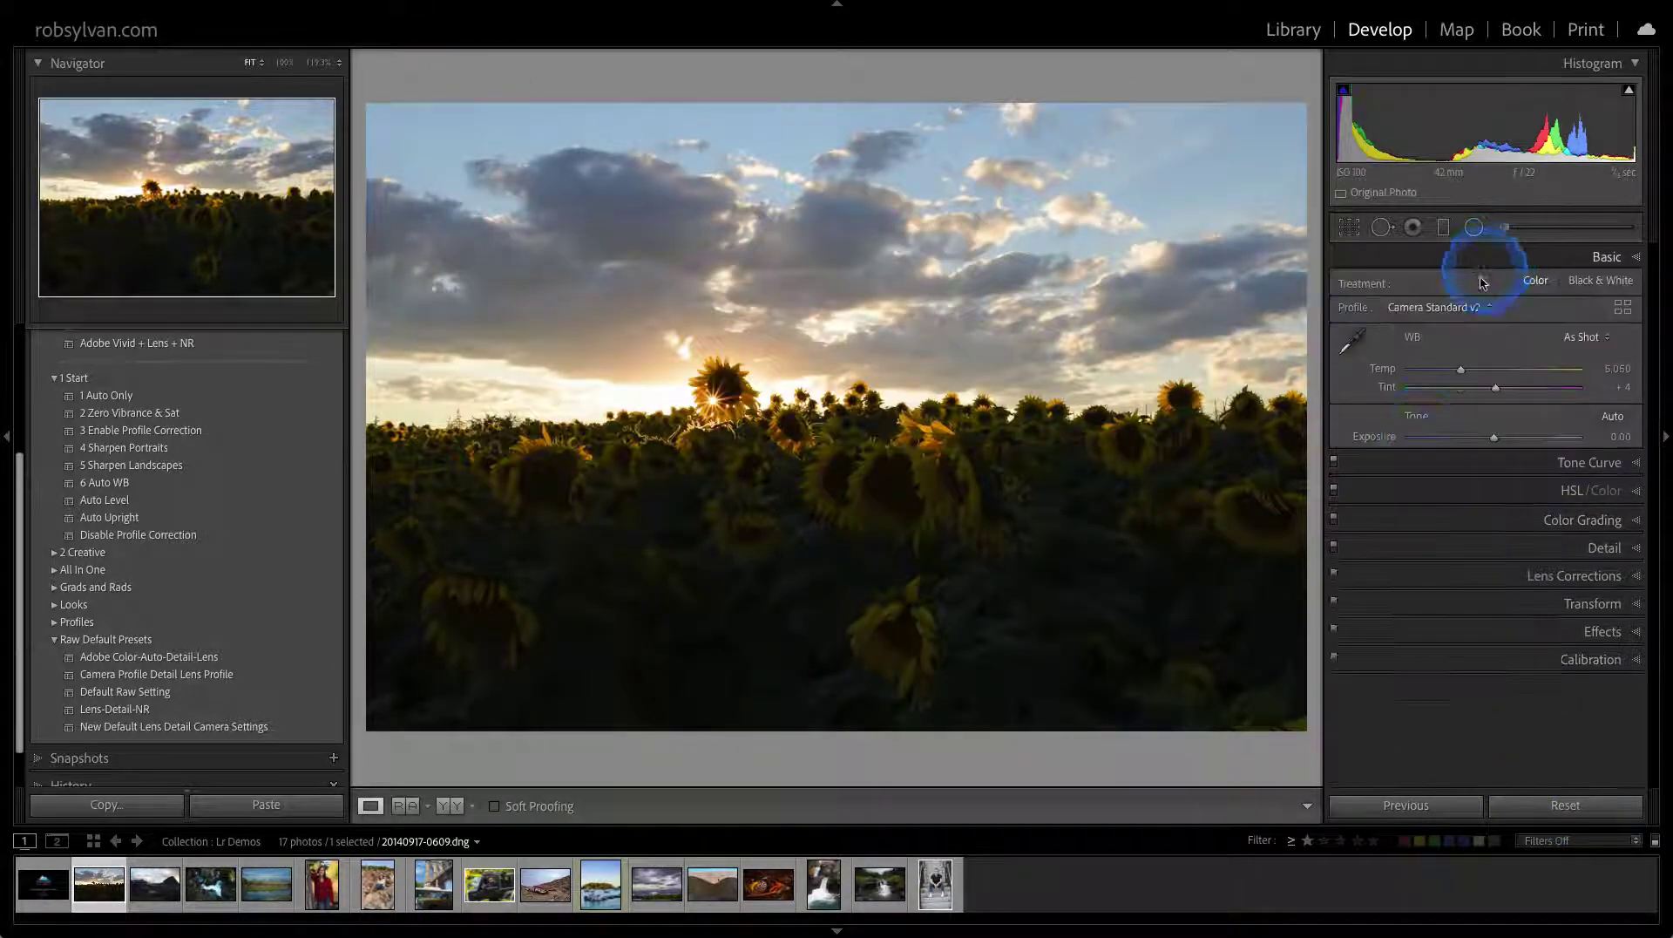
{"action": "left_click", "coordinate": [1400, 534]}
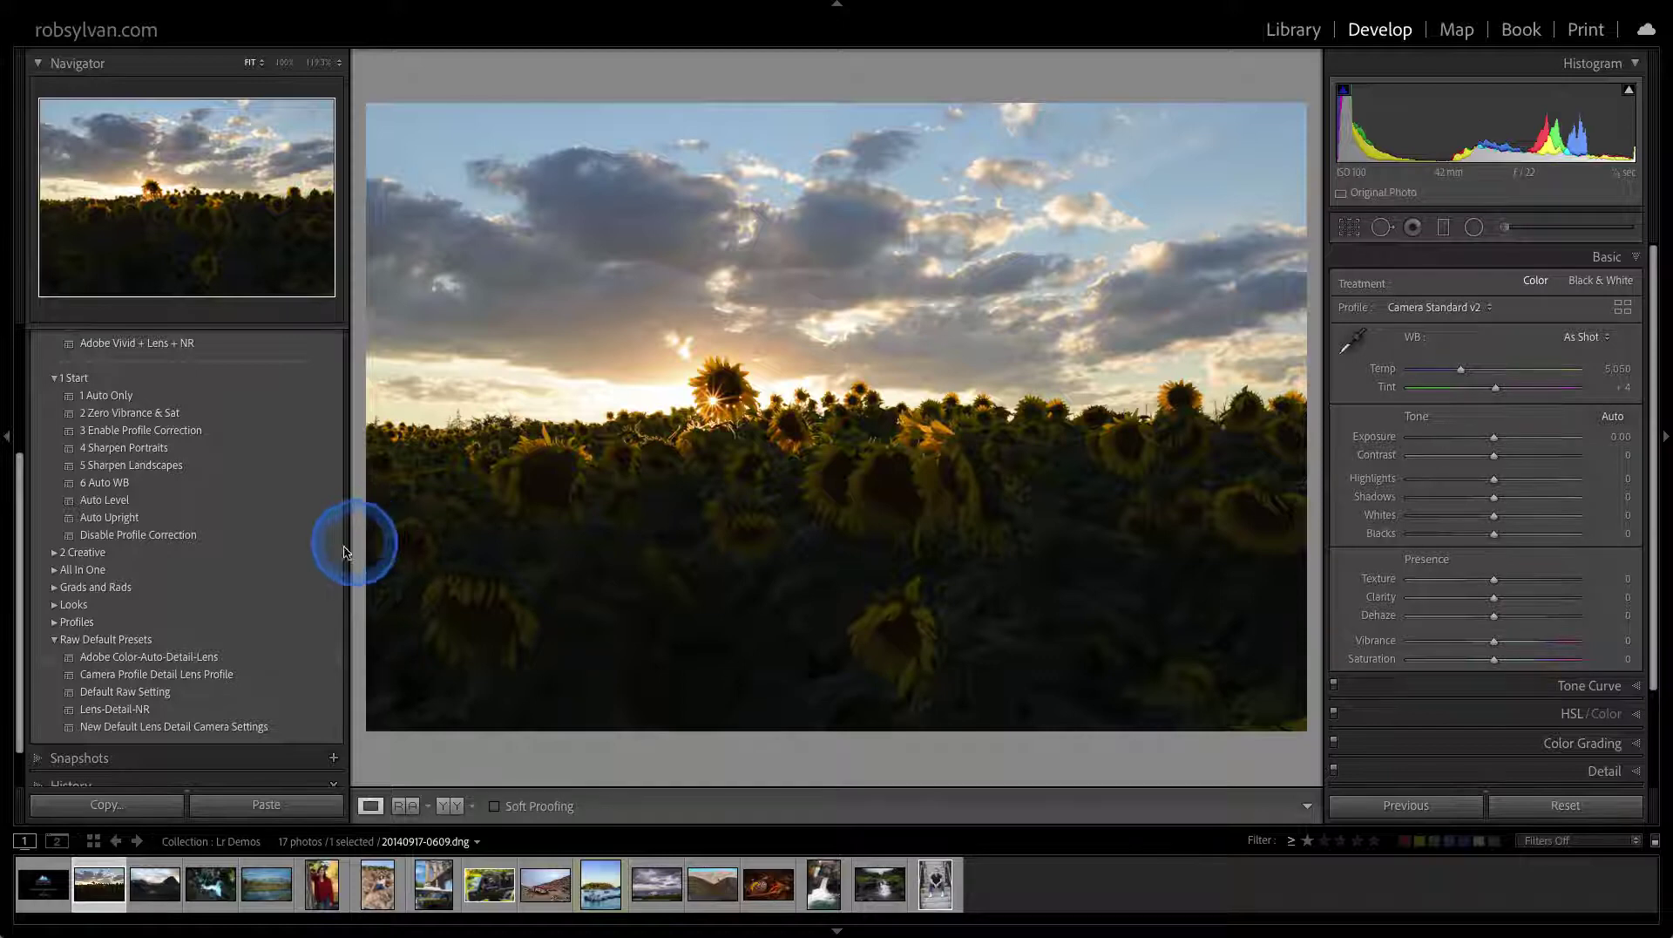
Apply All In One's Landscape - Raw preset, resetting and reapplying it once
{"action": "left_click", "coordinate": [55, 640]}
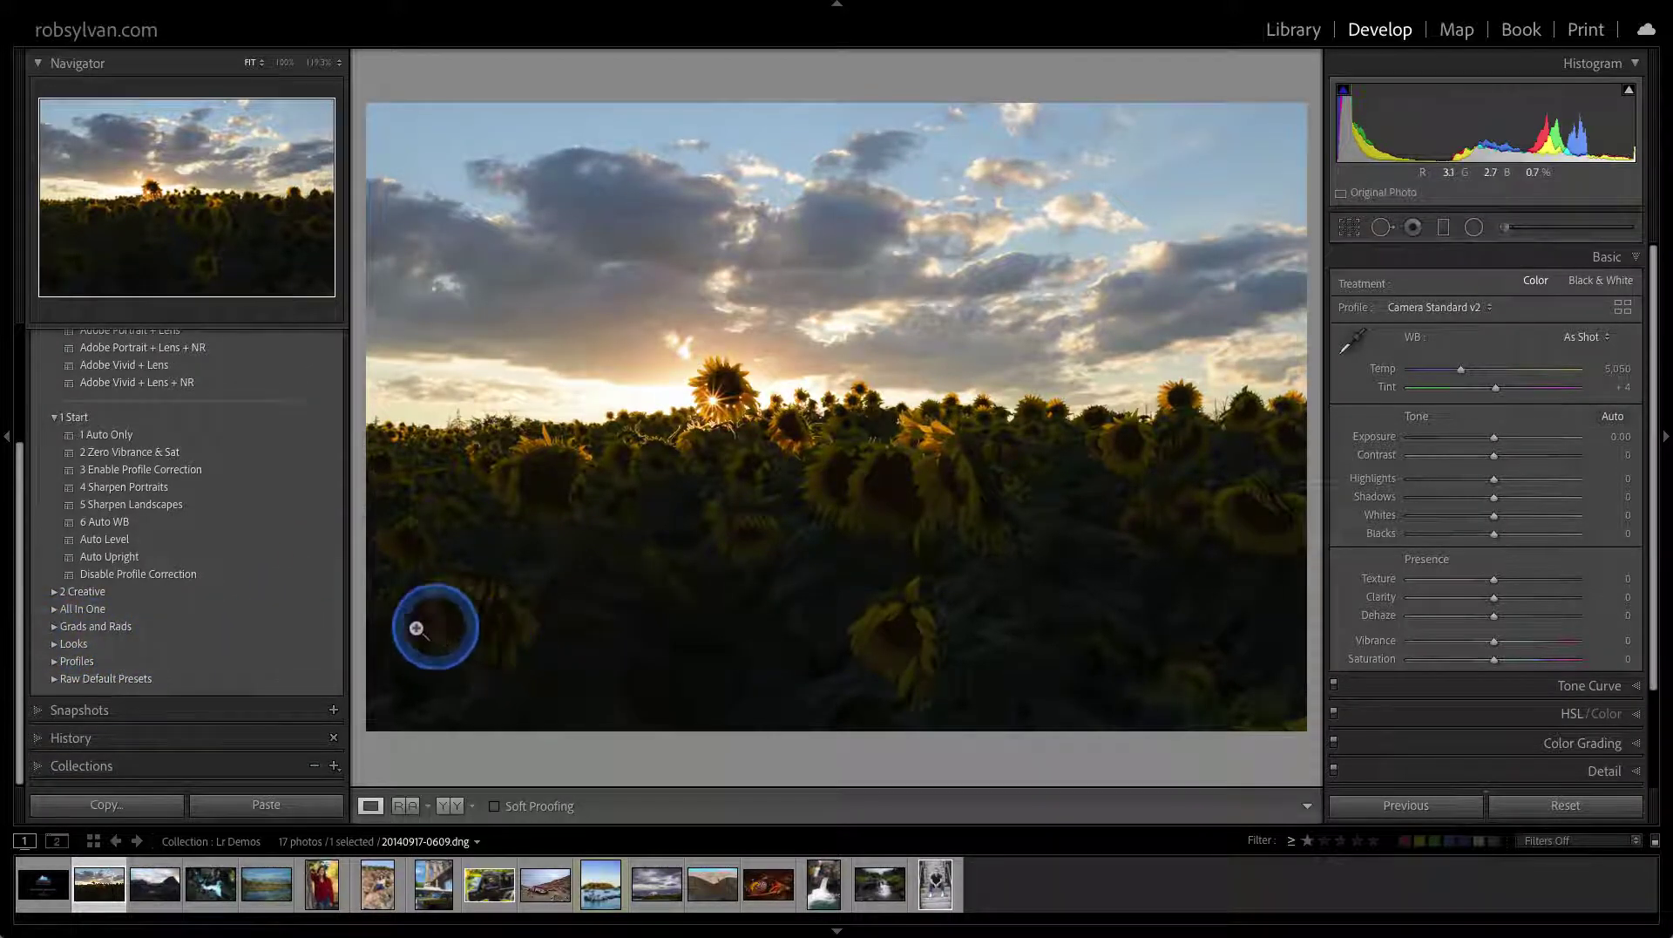
{"action": "left_click", "coordinate": [53, 610]}
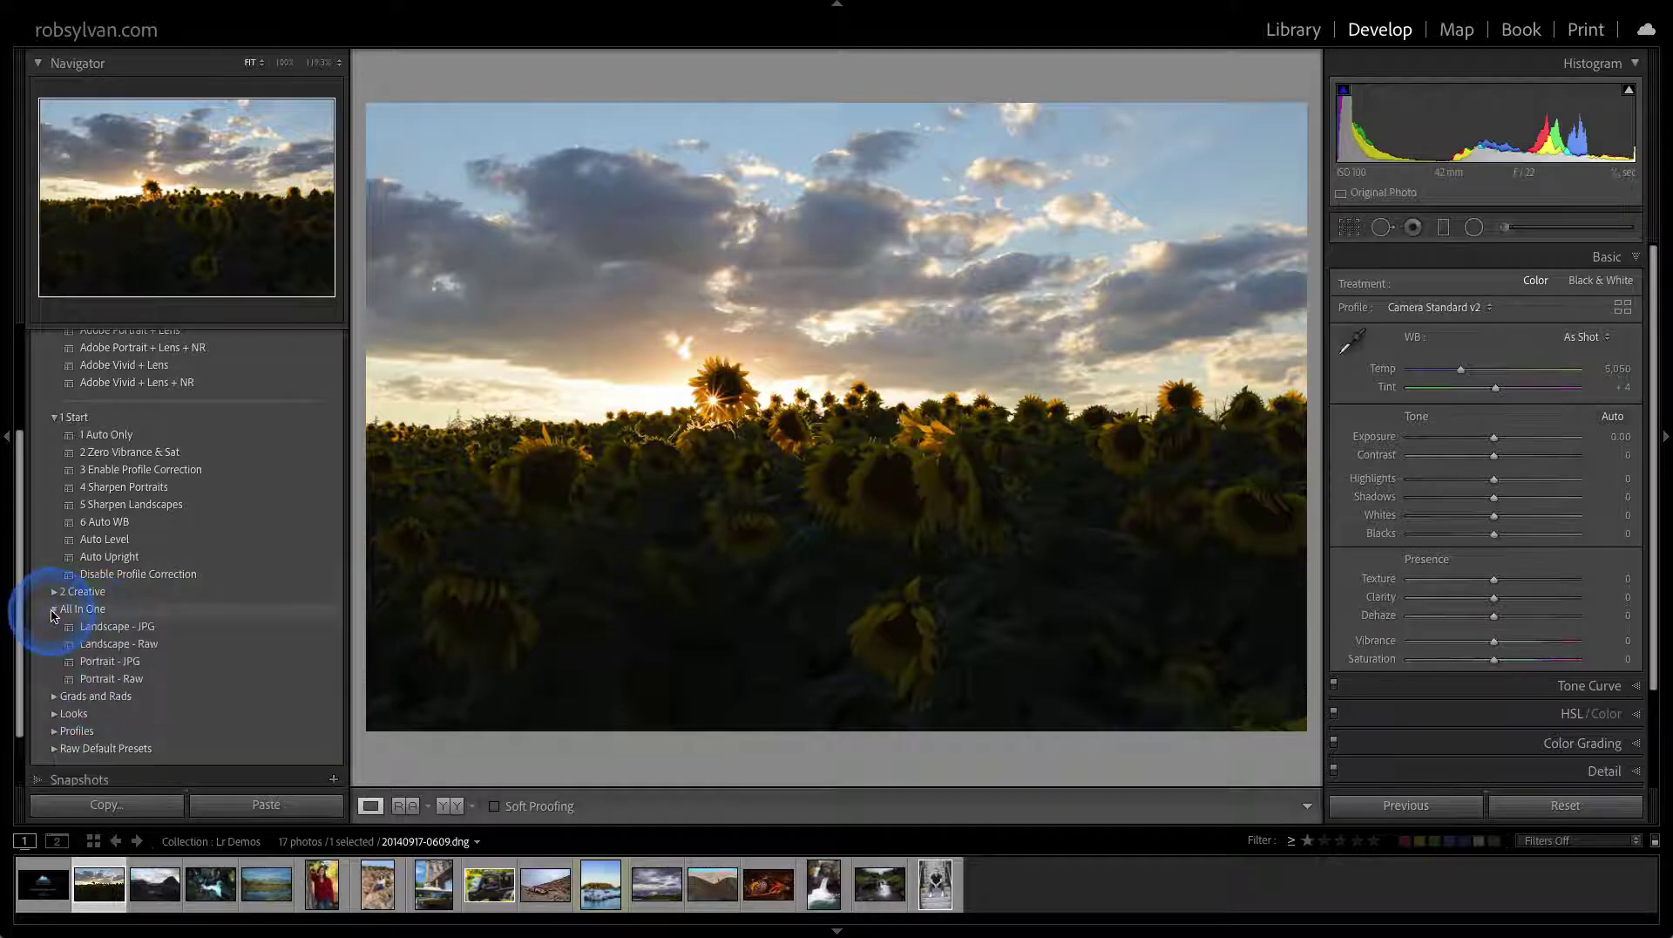
{"action": "left_click", "coordinate": [87, 644]}
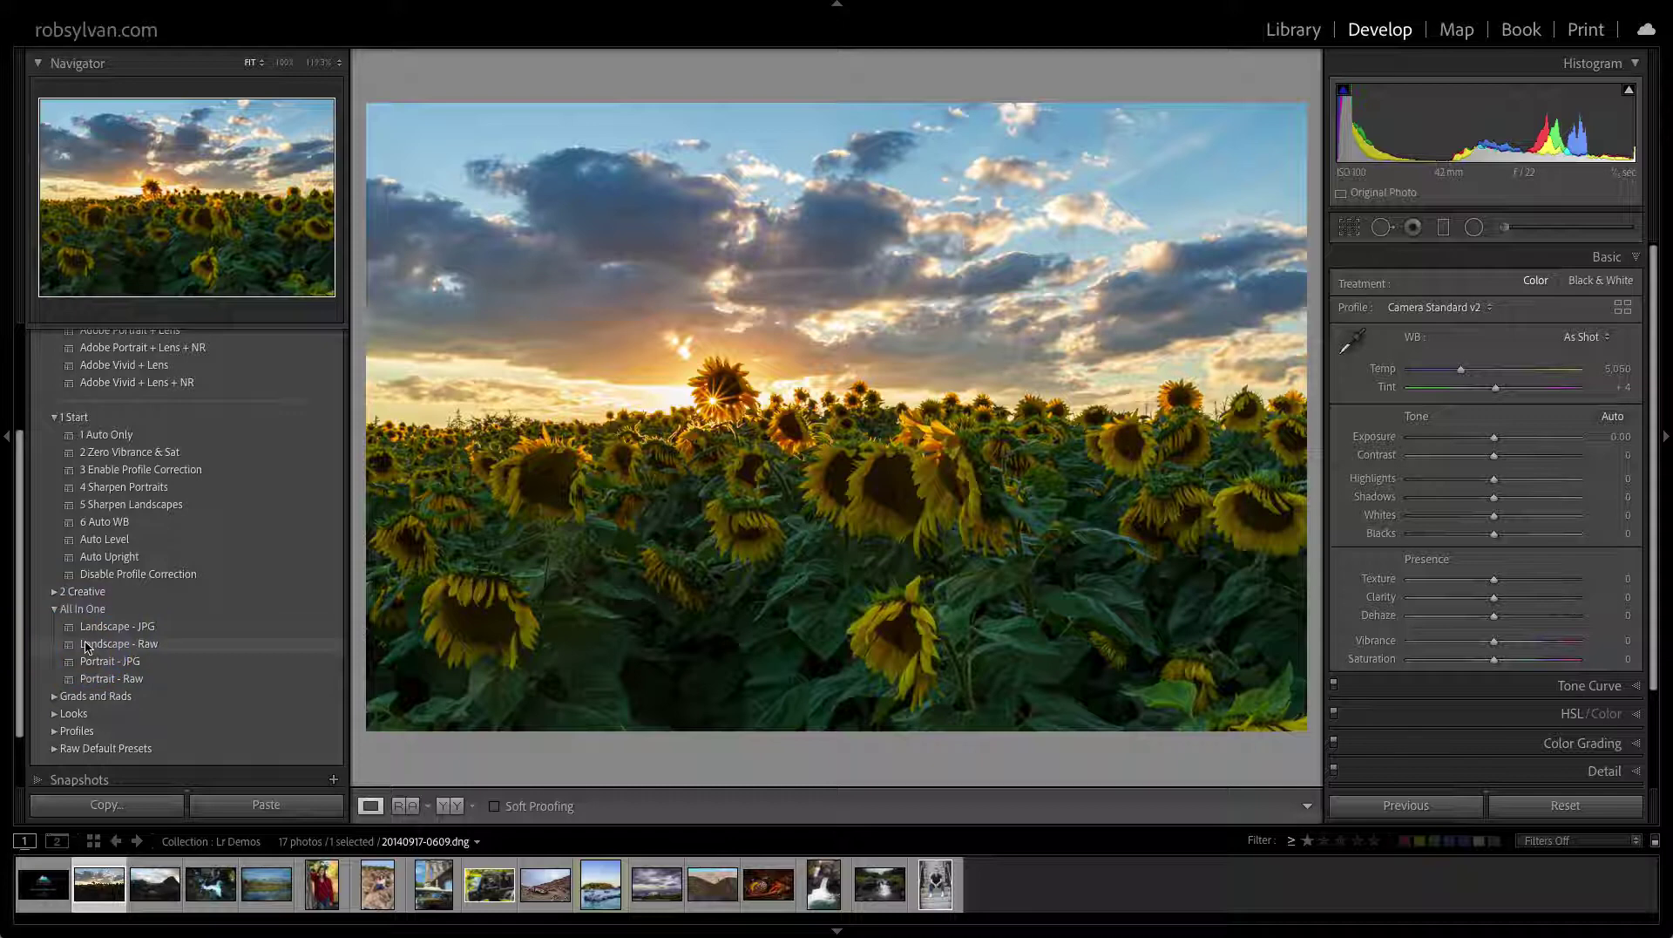
{"action": "left_click", "coordinate": [95, 647]}
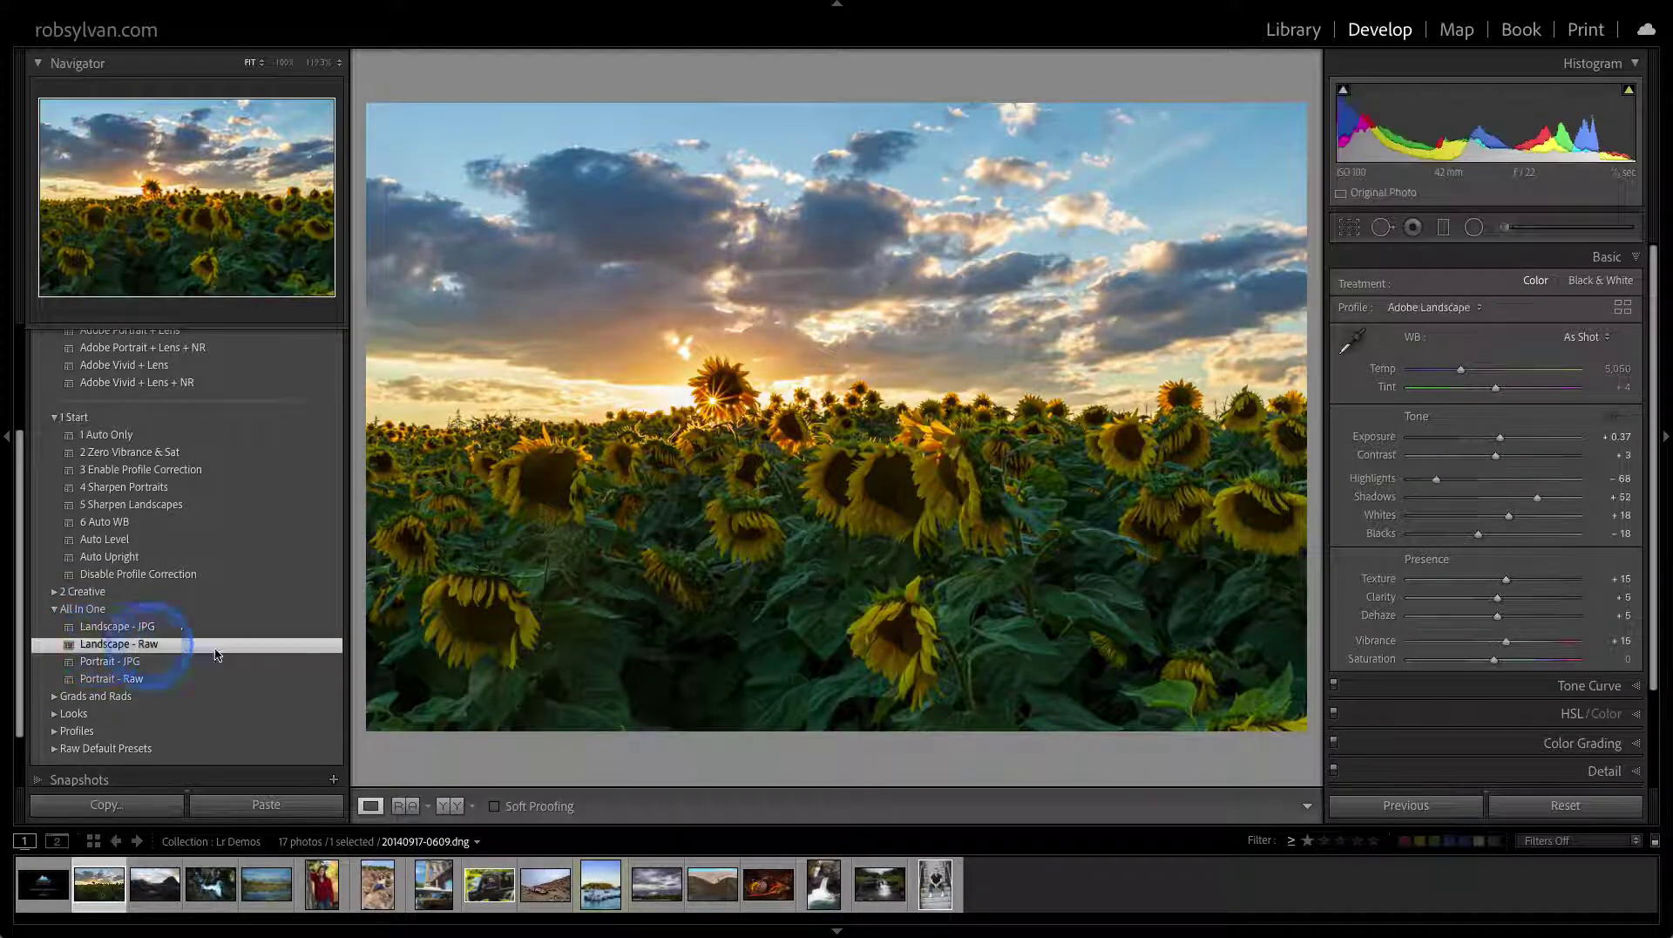
{"action": "left_click", "coordinate": [1556, 805]}
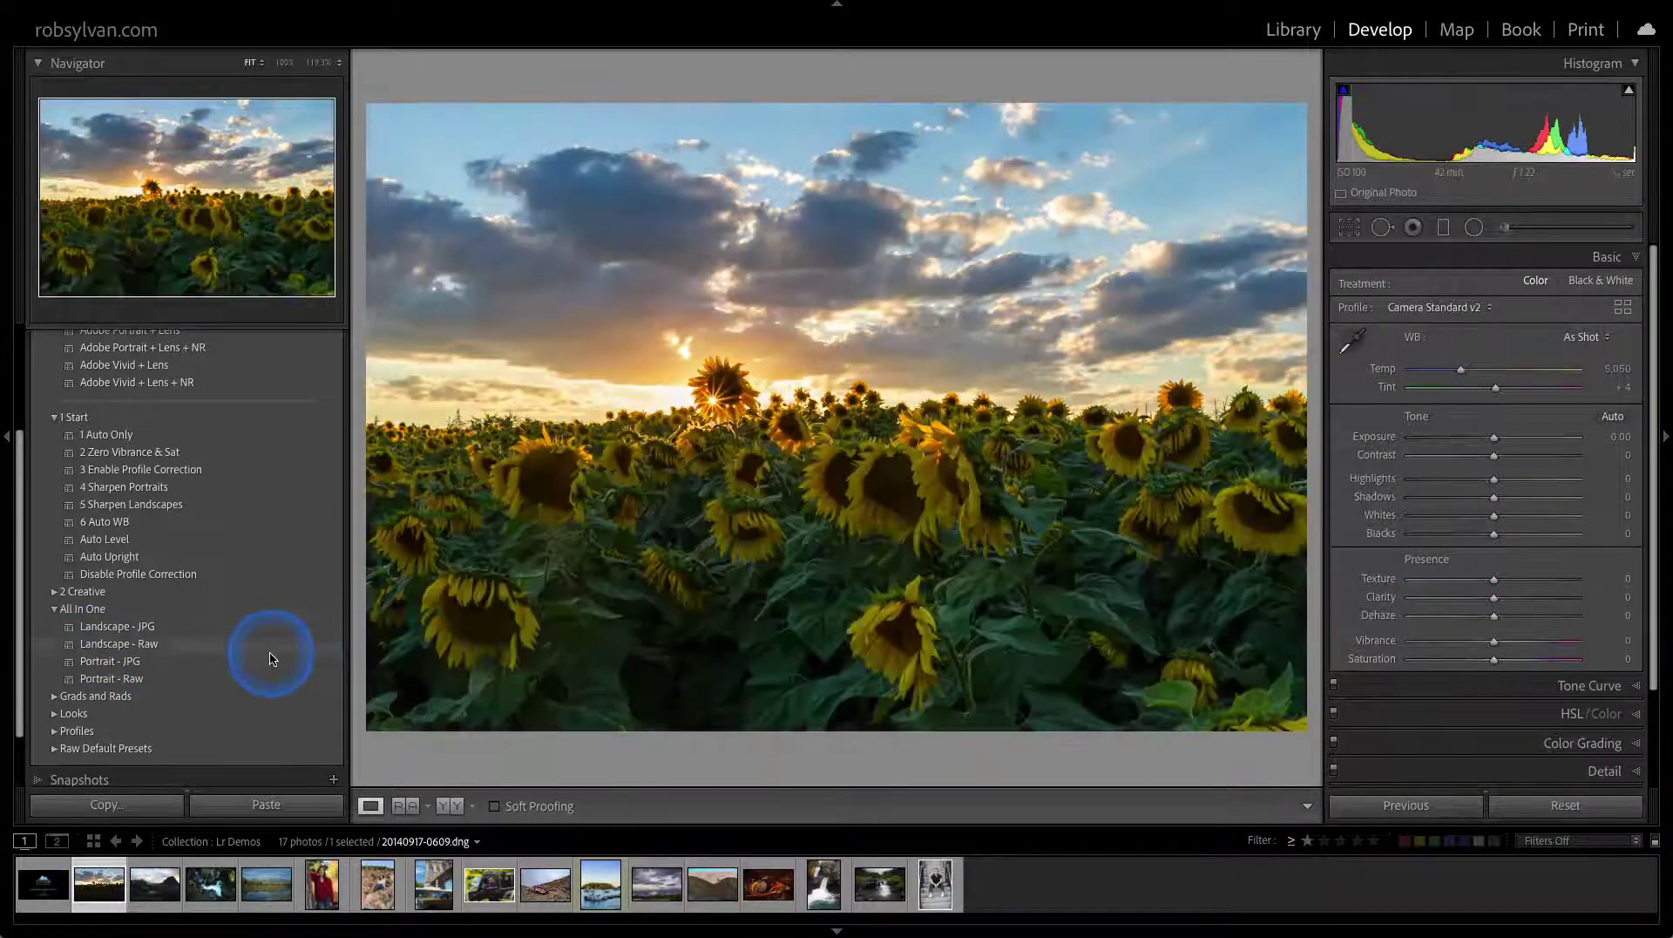
{"action": "left_click", "coordinate": [269, 644]}
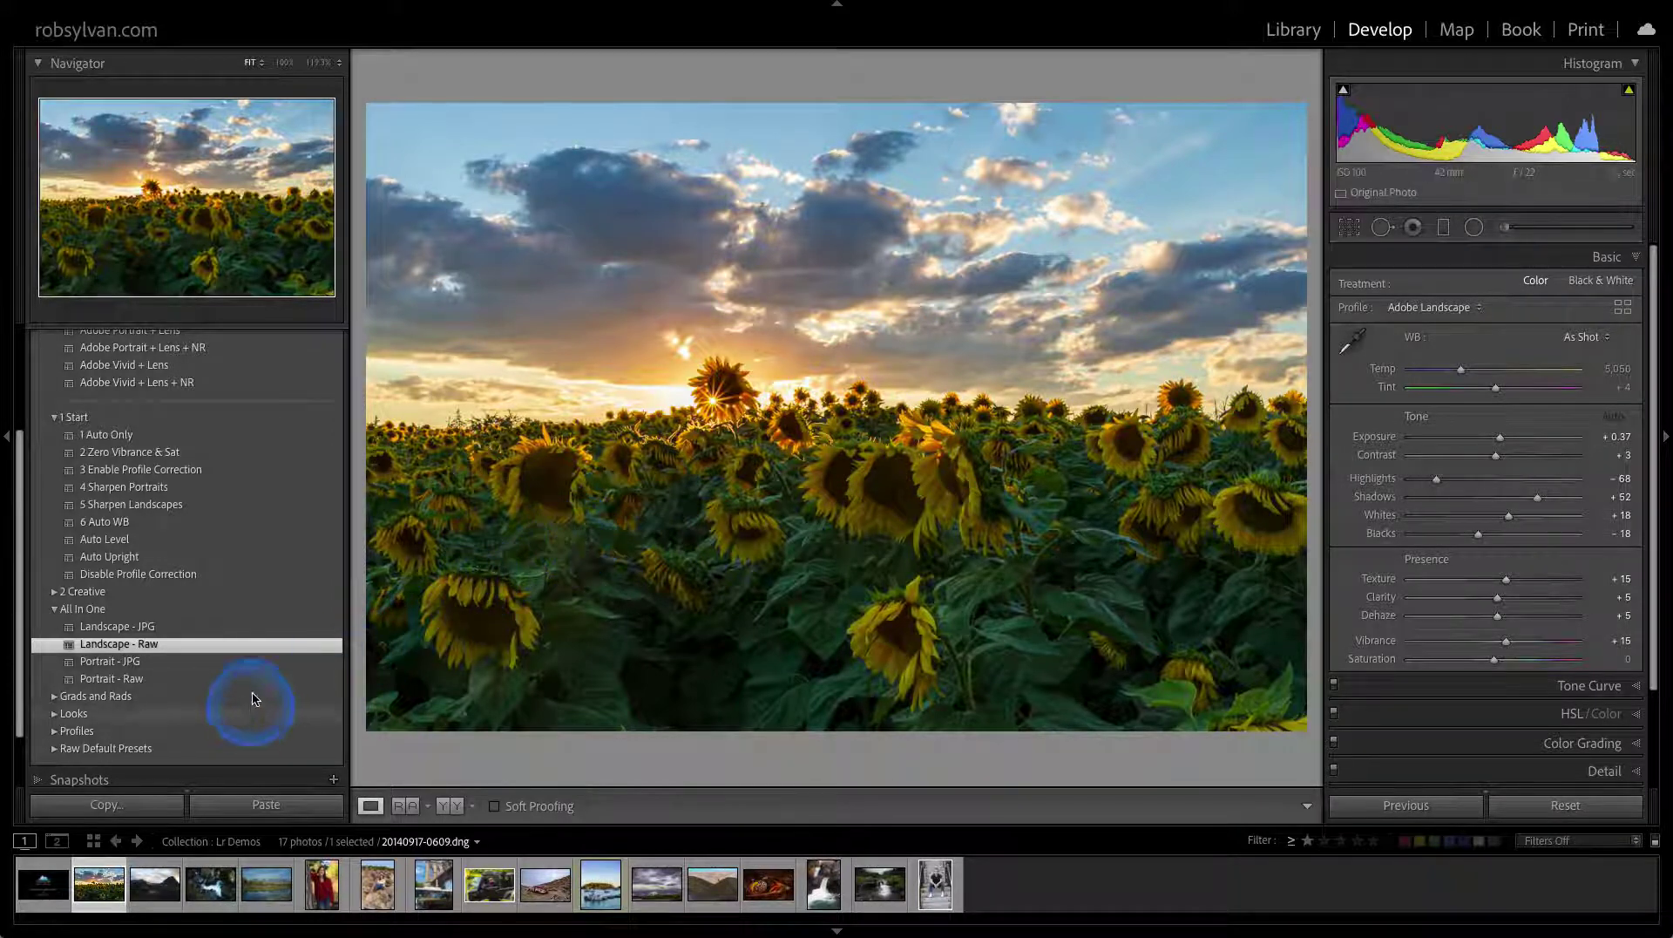
{"action": "left_click", "coordinate": [242, 649]}
{"action": "right_click", "coordinate": [238, 648]}
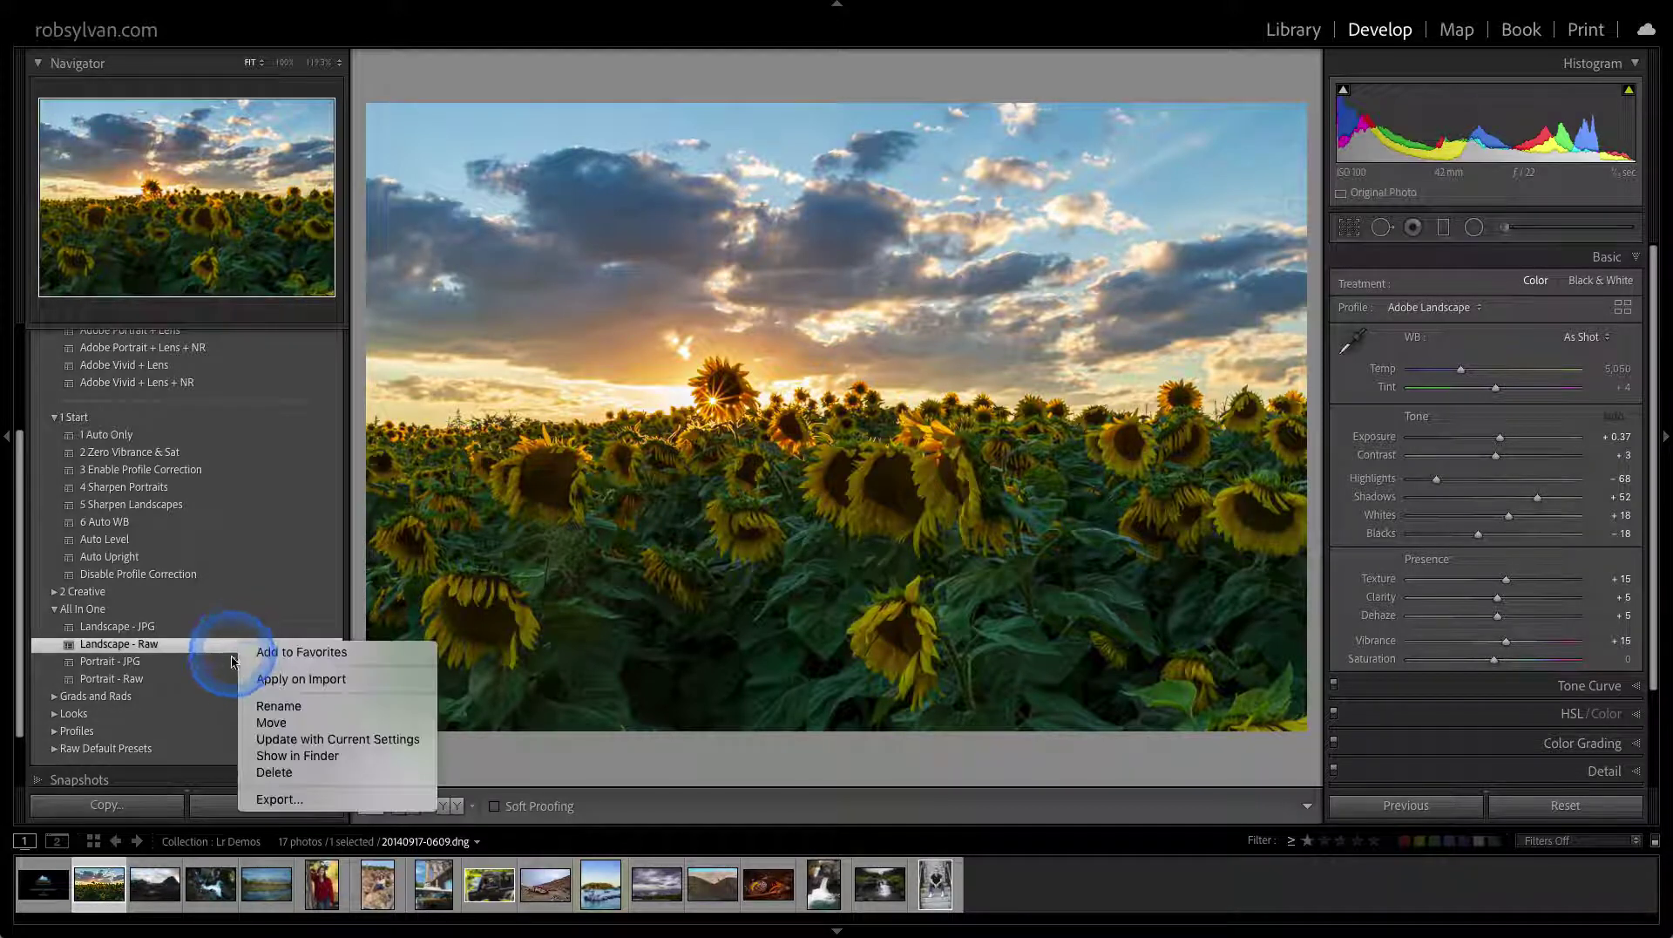
{"action": "left_click", "coordinate": [258, 685]}
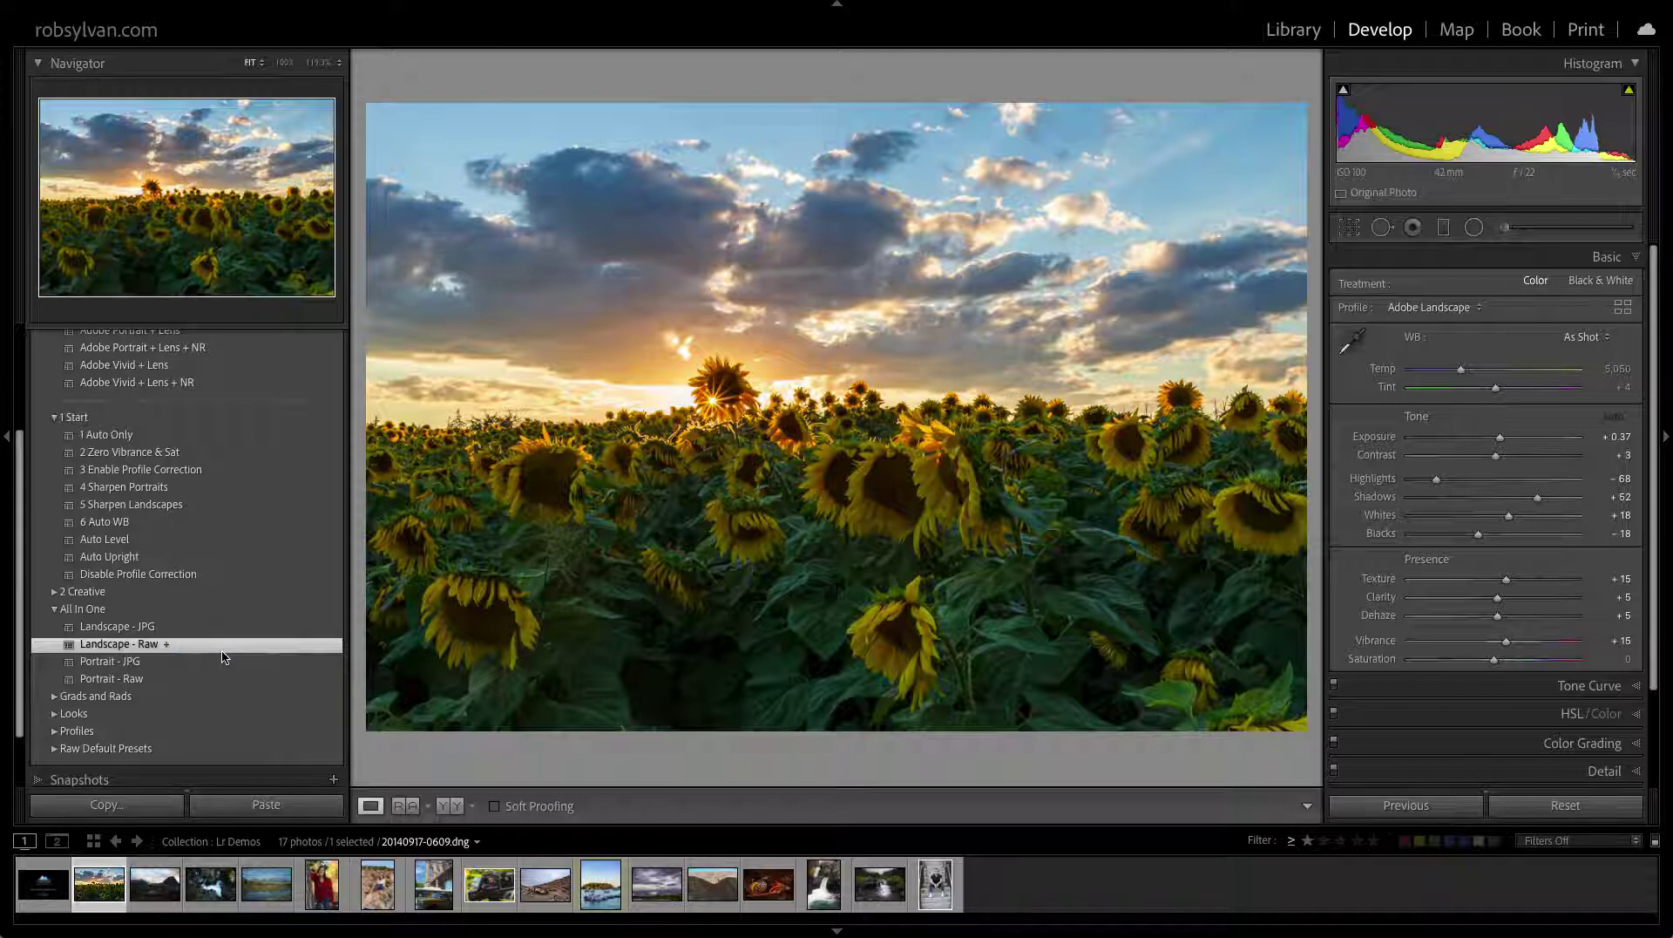
{"action": "right_click", "coordinate": [224, 656]}
{"action": "left_click", "coordinate": [232, 685]}
{"action": "left_click", "coordinate": [210, 654]}
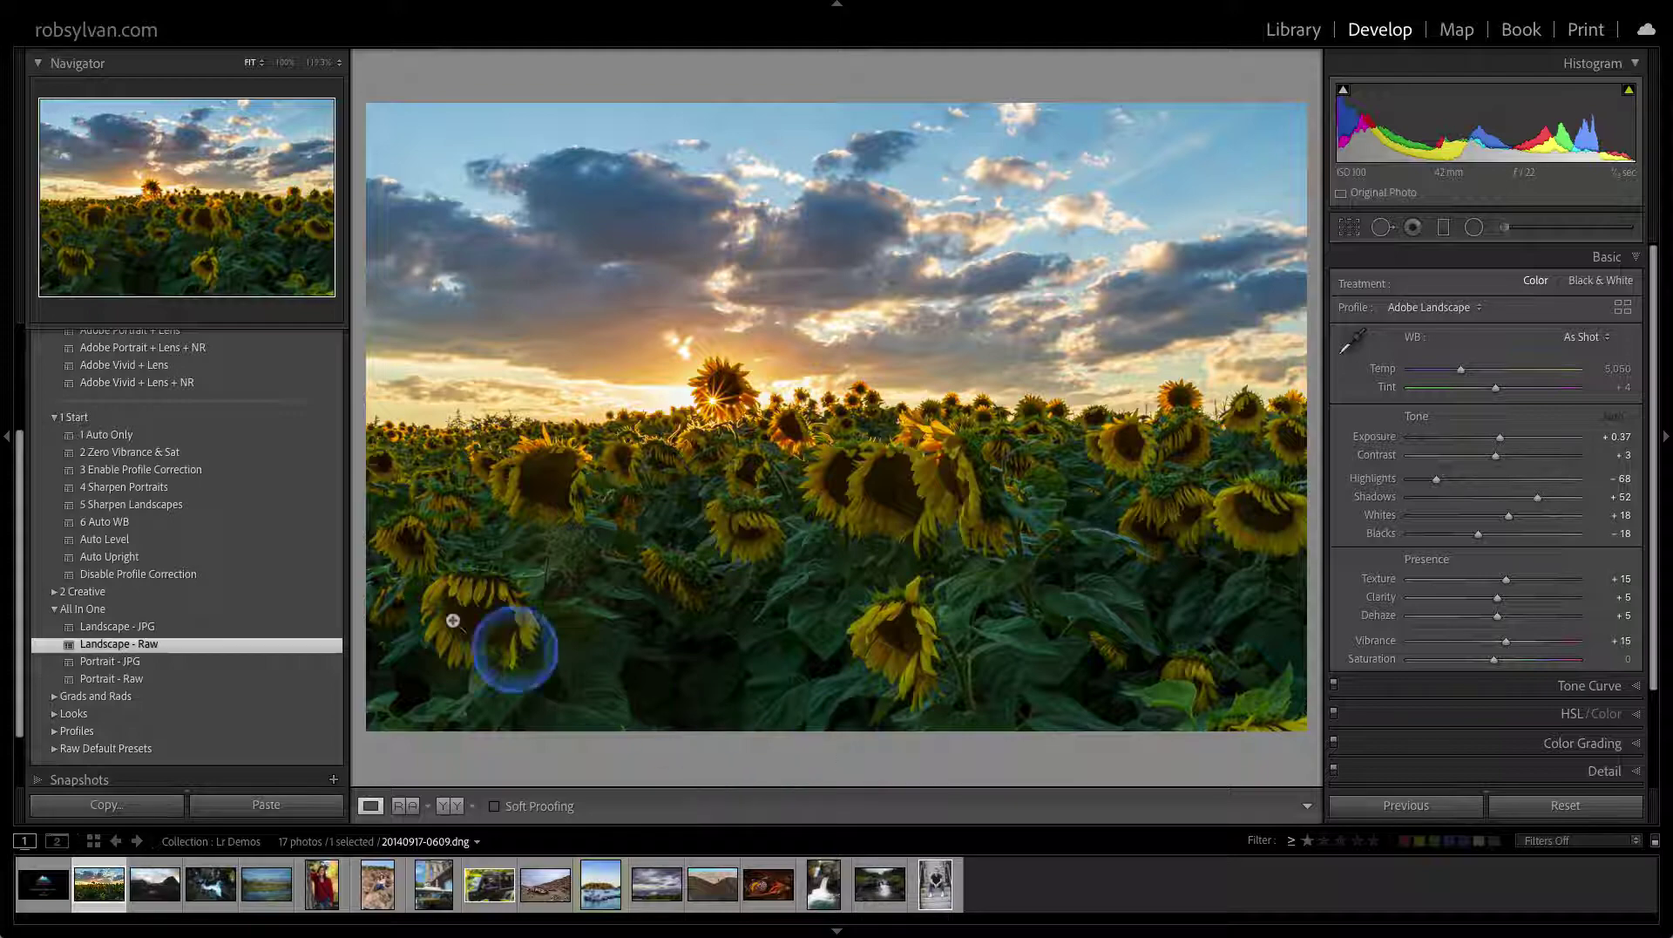
Collapse the All In One and Defaults folders and favorite 1 Auto Only and 2 Zero Vibrance & Sat
{"action": "left_click", "coordinate": [55, 610]}
{"action": "scroll", "coordinate": [75, 453], "scroll_direction": "up", "scroll_amount": 3}
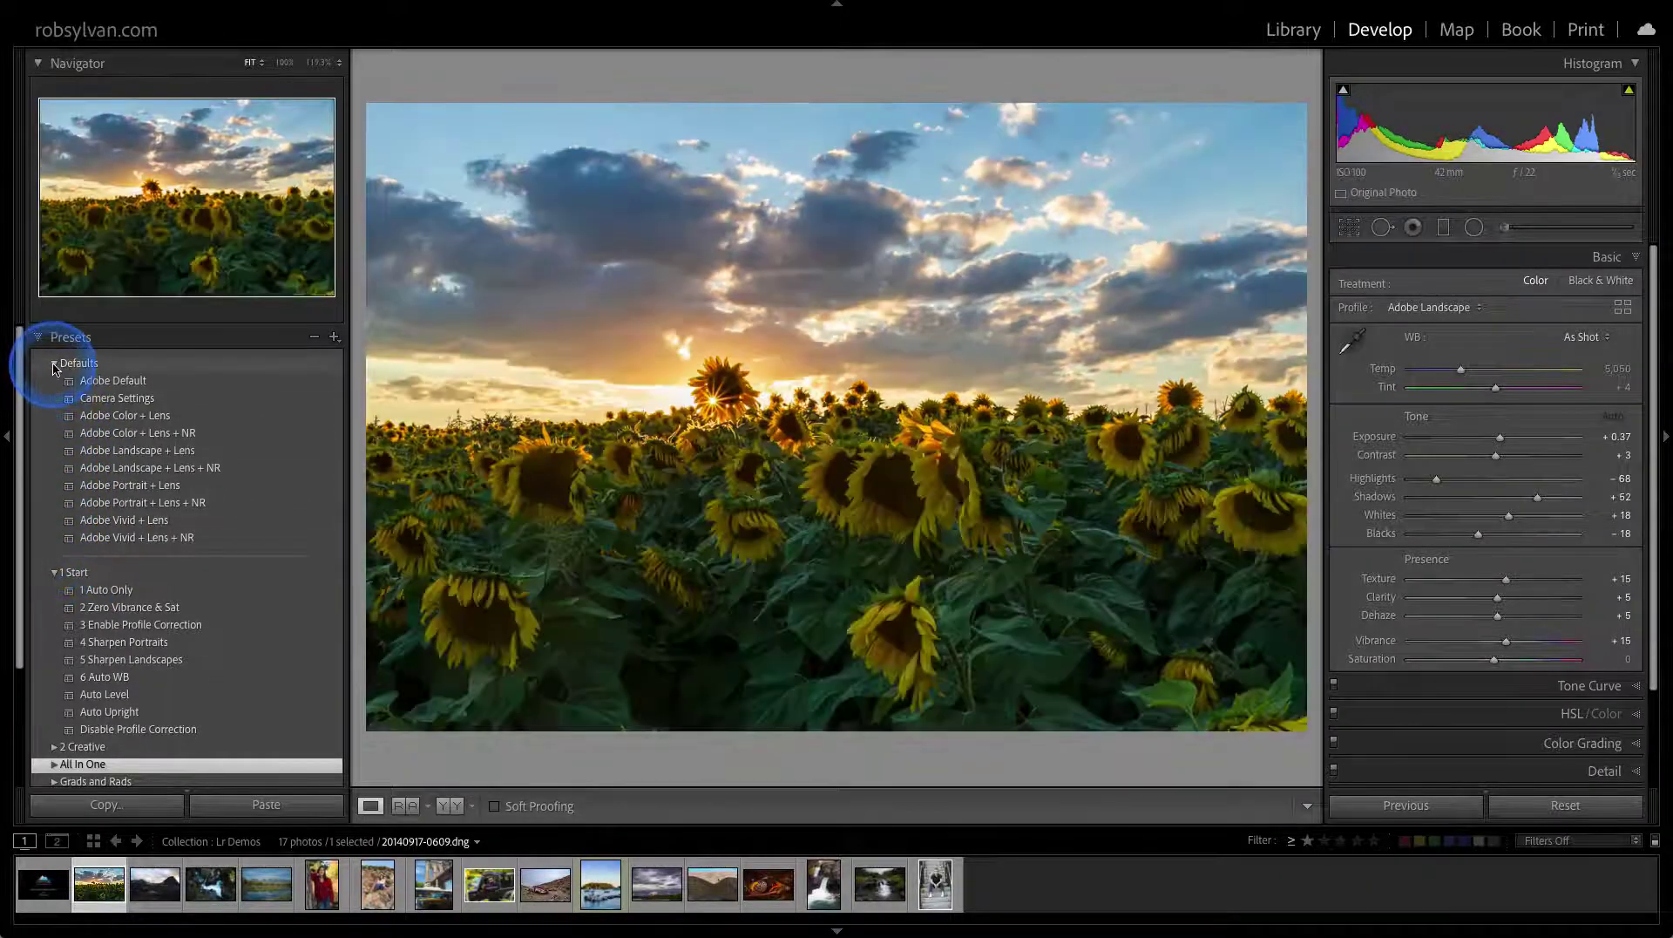
{"action": "left_click", "coordinate": [54, 362]}
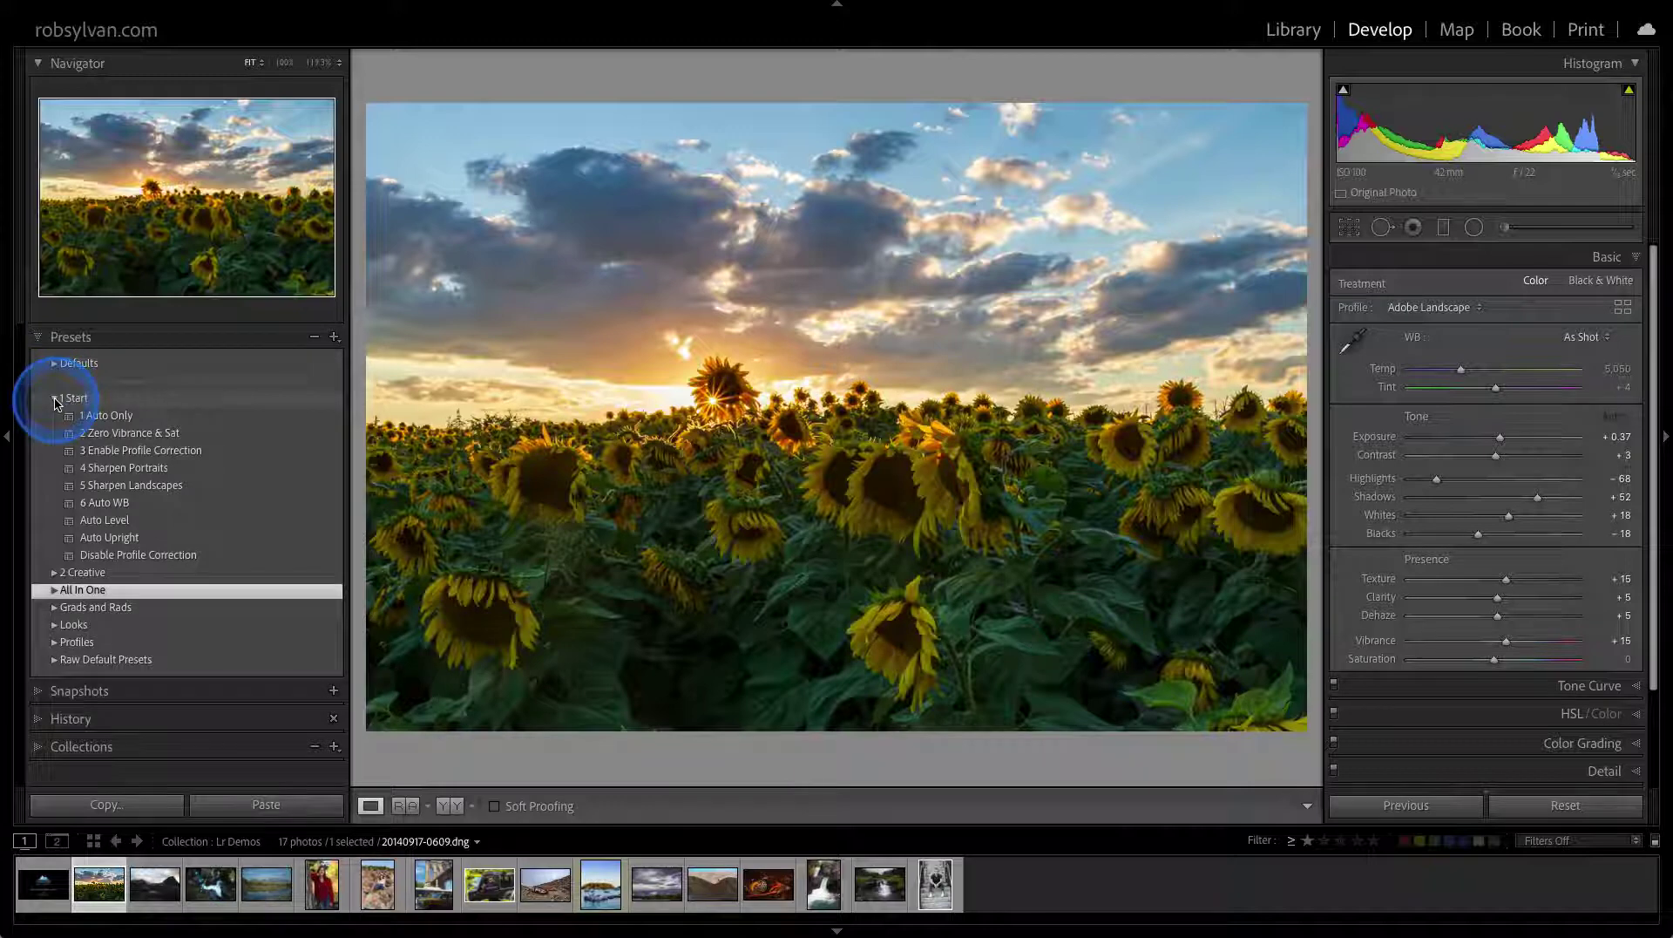
{"action": "left_click", "coordinate": [56, 399]}
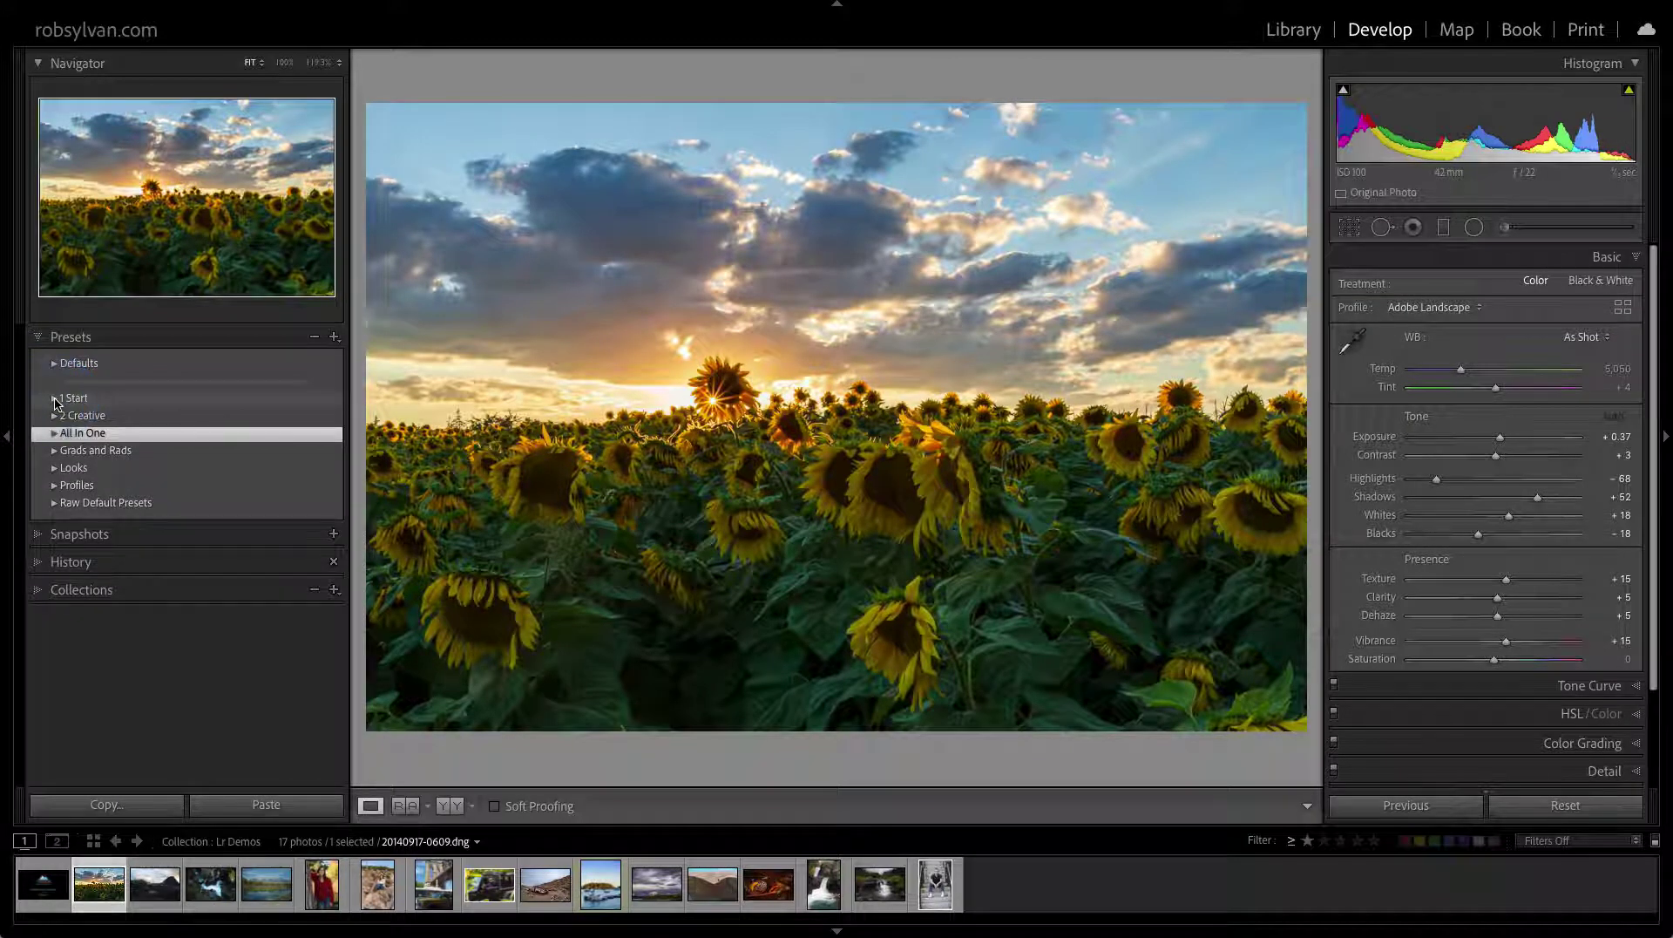
{"action": "left_click", "coordinate": [56, 399]}
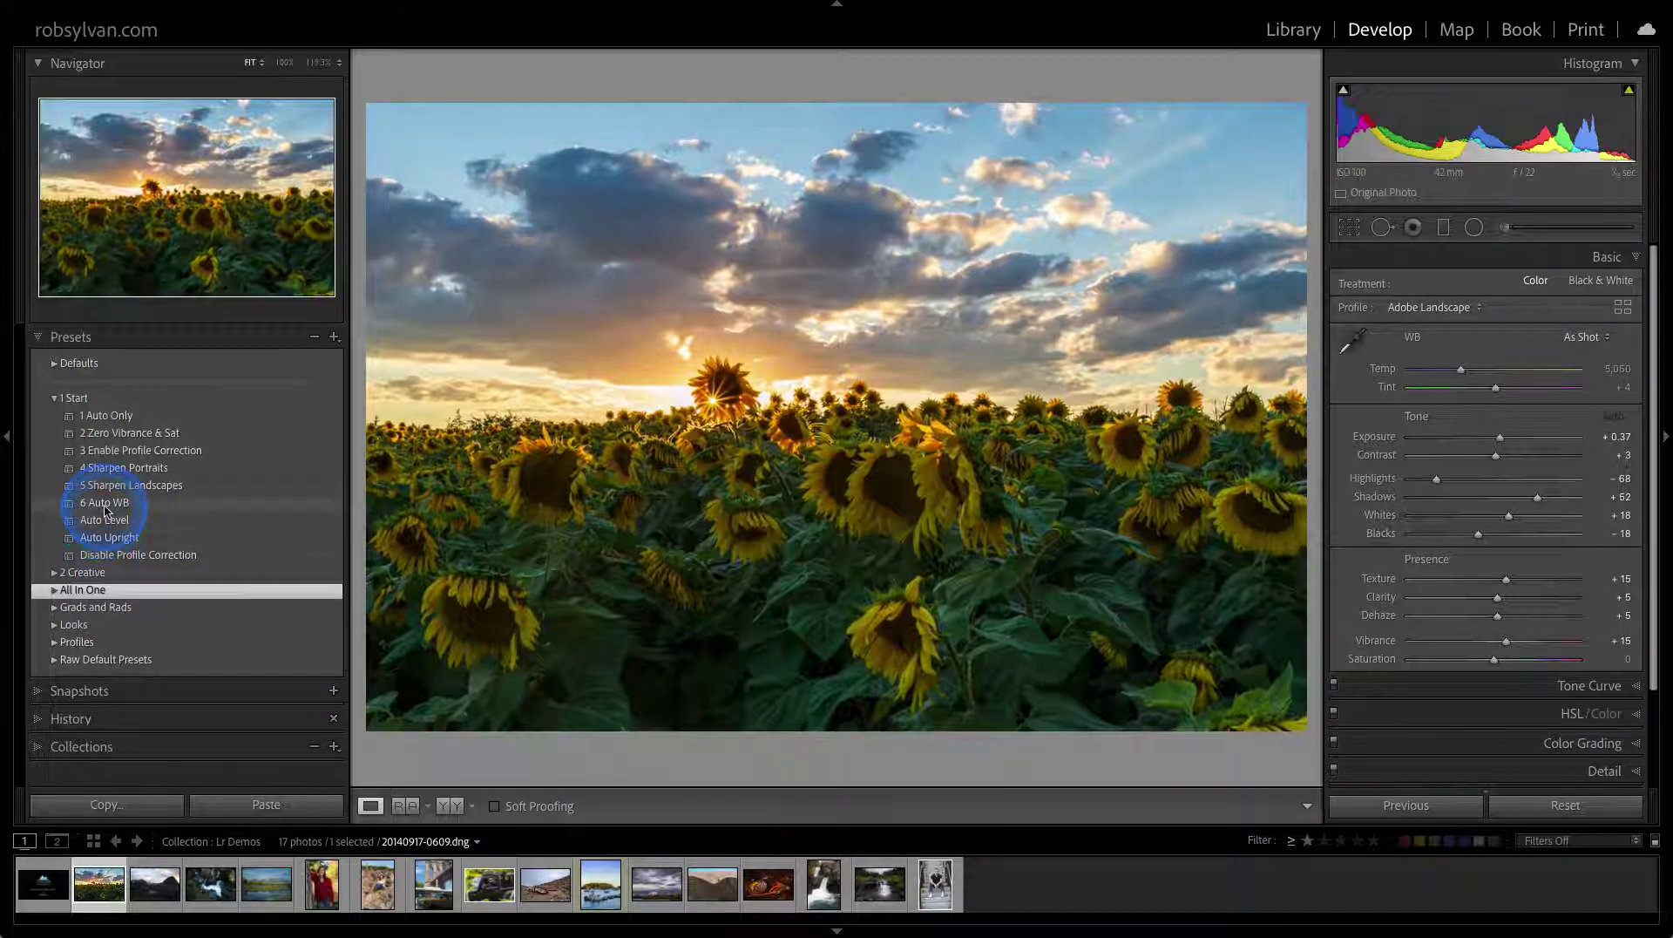
{"action": "right_click", "coordinate": [104, 419]}
{"action": "left_click", "coordinate": [117, 423]}
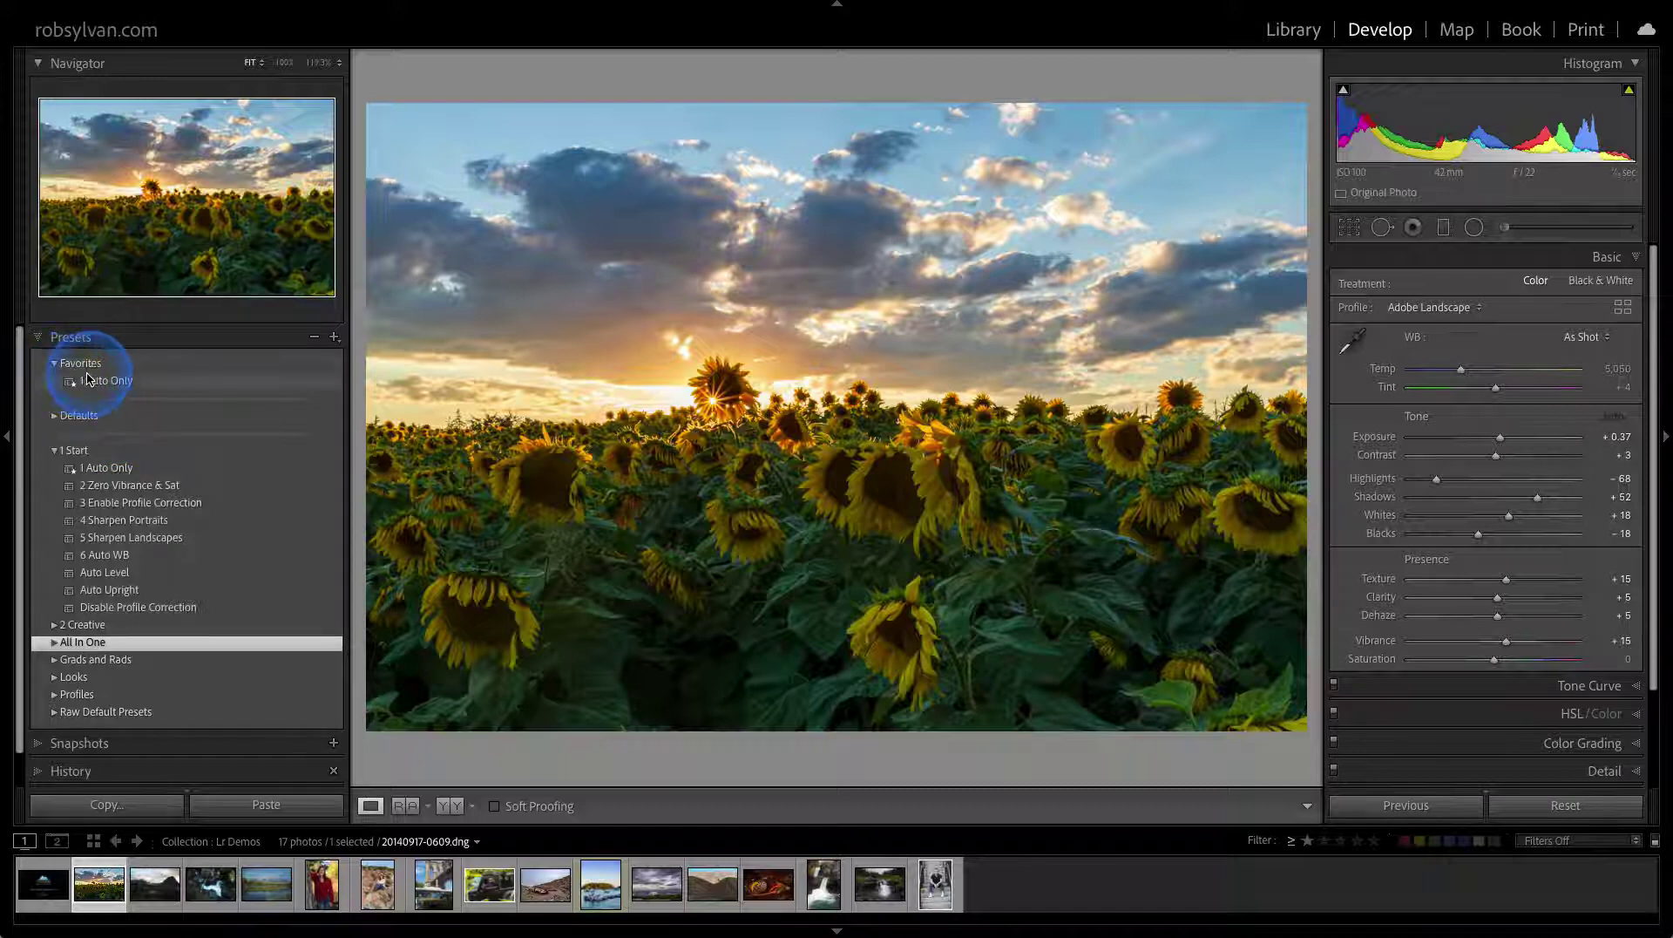
{"action": "right_click", "coordinate": [96, 486]}
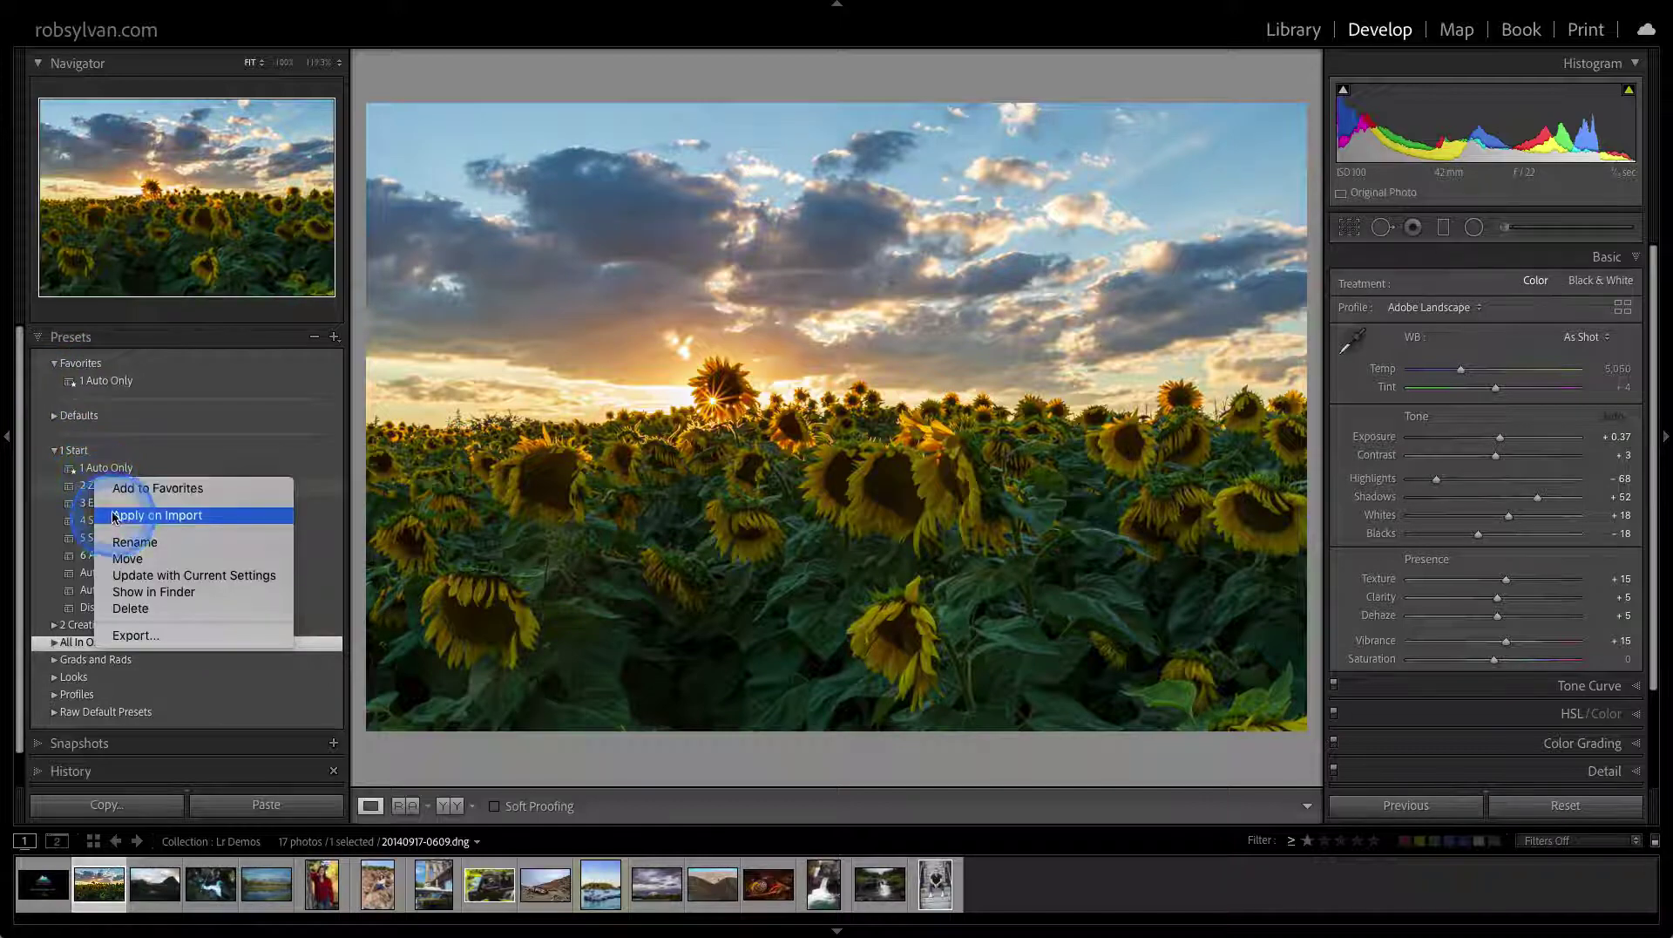
{"action": "left_click", "coordinate": [117, 488]}
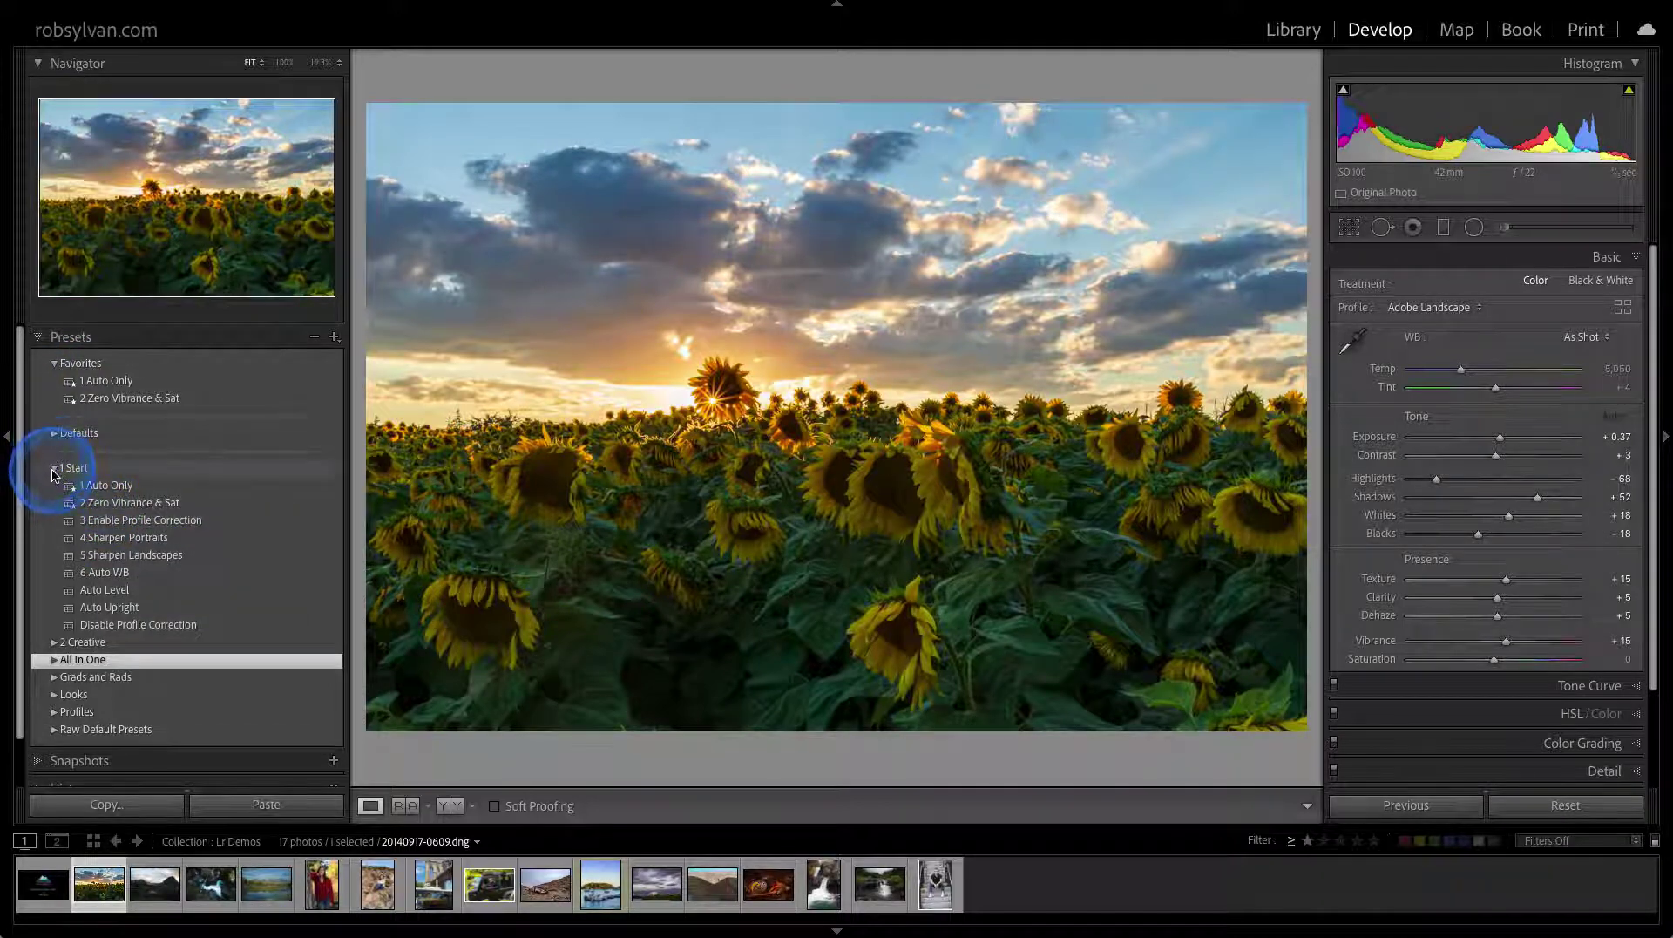
Favorite Linear Sky Darken from Grads and Rads and CG - Autumn Red from Looks
{"action": "left_click", "coordinate": [53, 468]}
{"action": "left_click", "coordinate": [54, 520]}
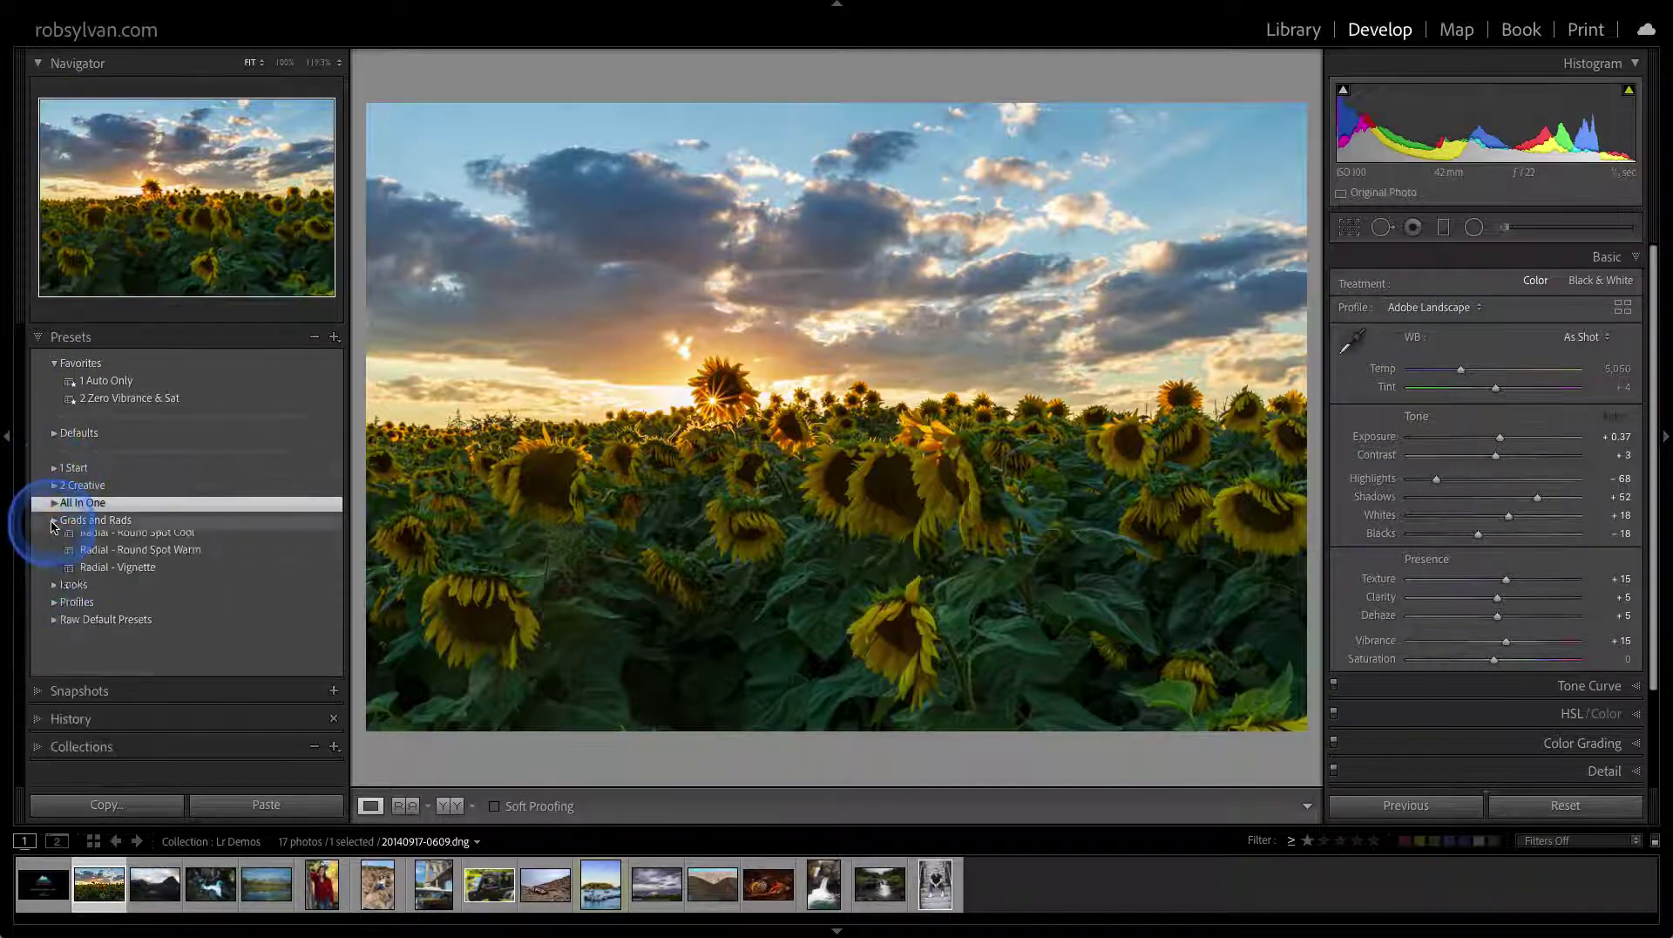
{"action": "right_click", "coordinate": [61, 538]}
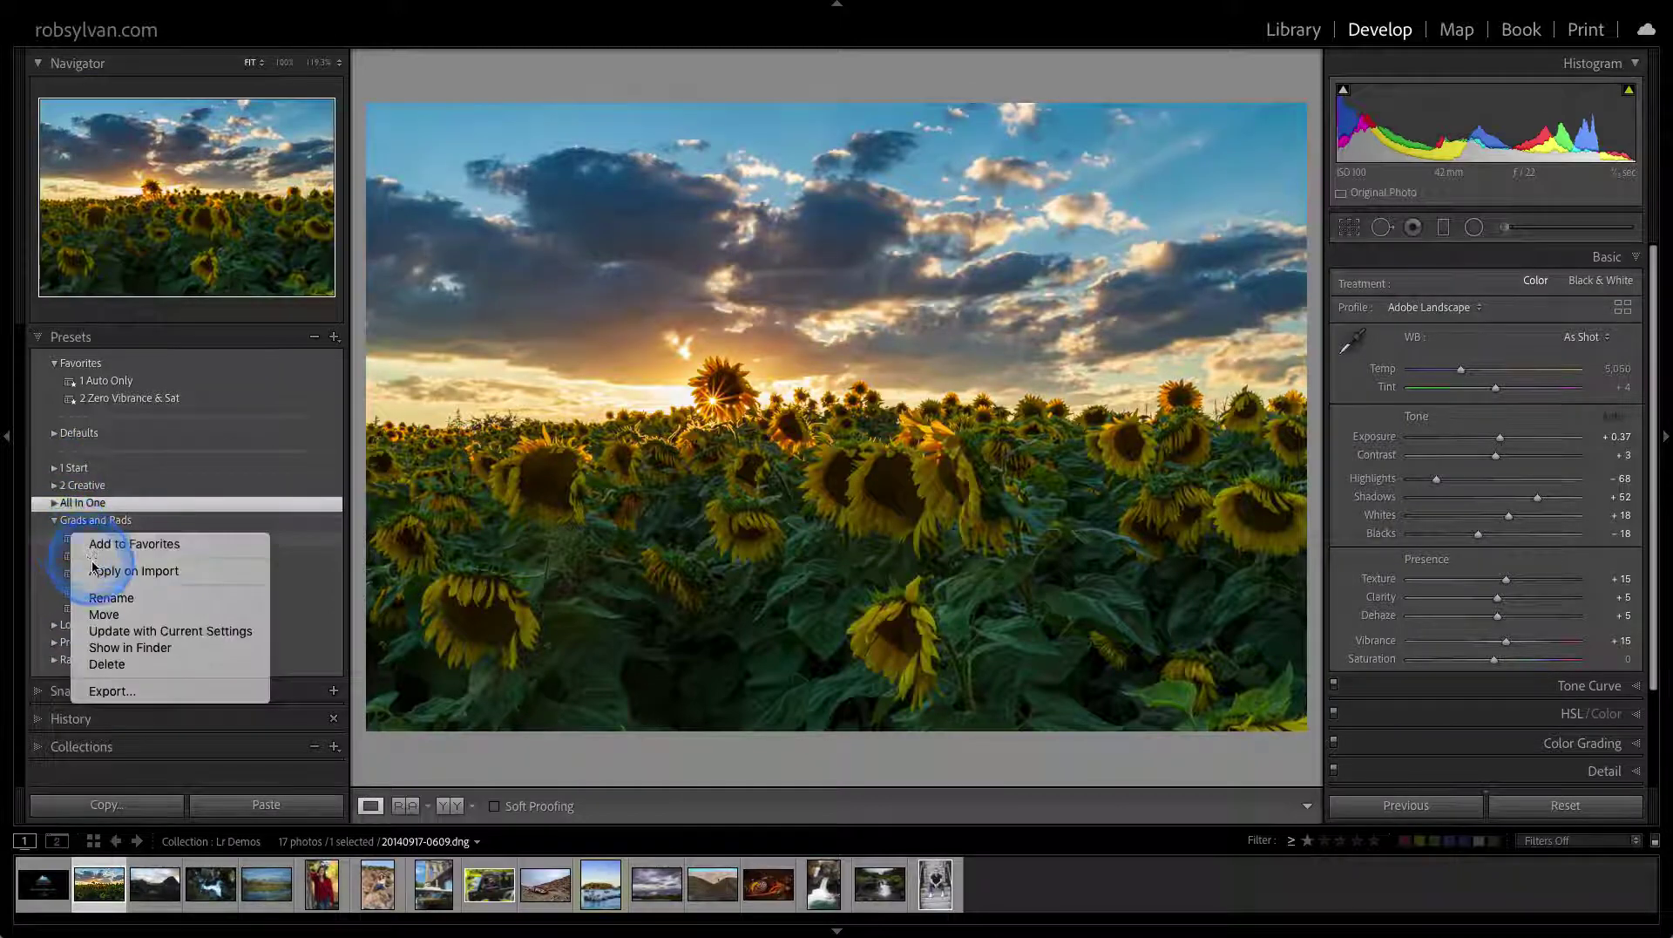
{"action": "left_click", "coordinate": [92, 544]}
{"action": "left_click", "coordinate": [51, 538]}
{"action": "left_click", "coordinate": [55, 555]}
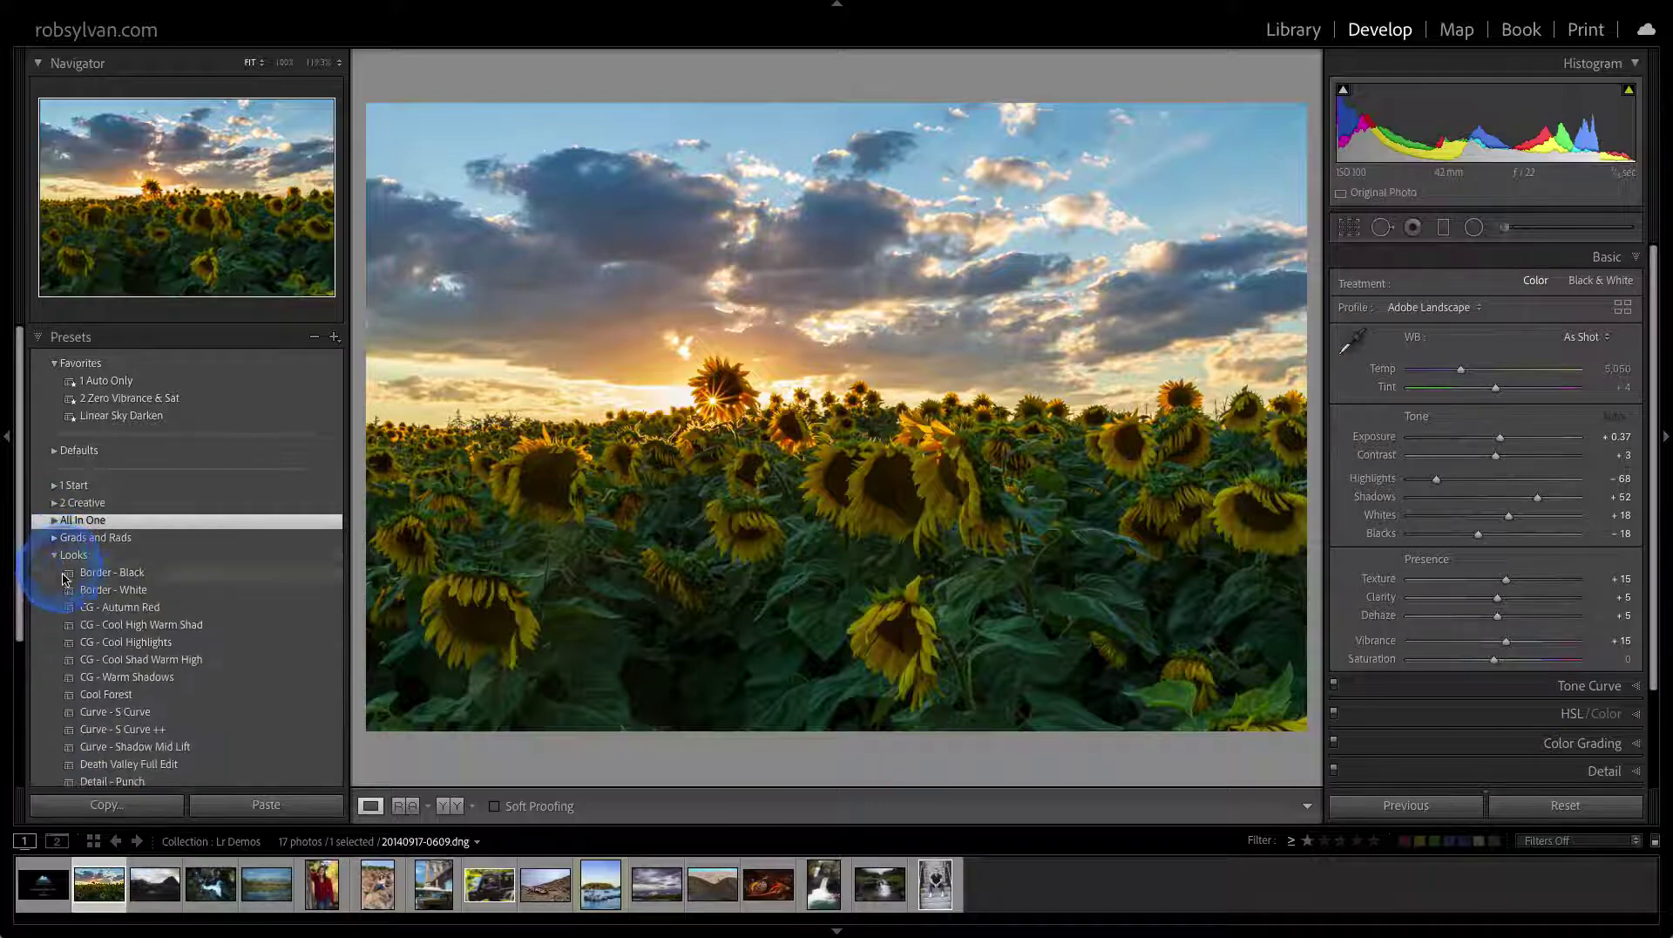
{"action": "right_click", "coordinate": [83, 608]}
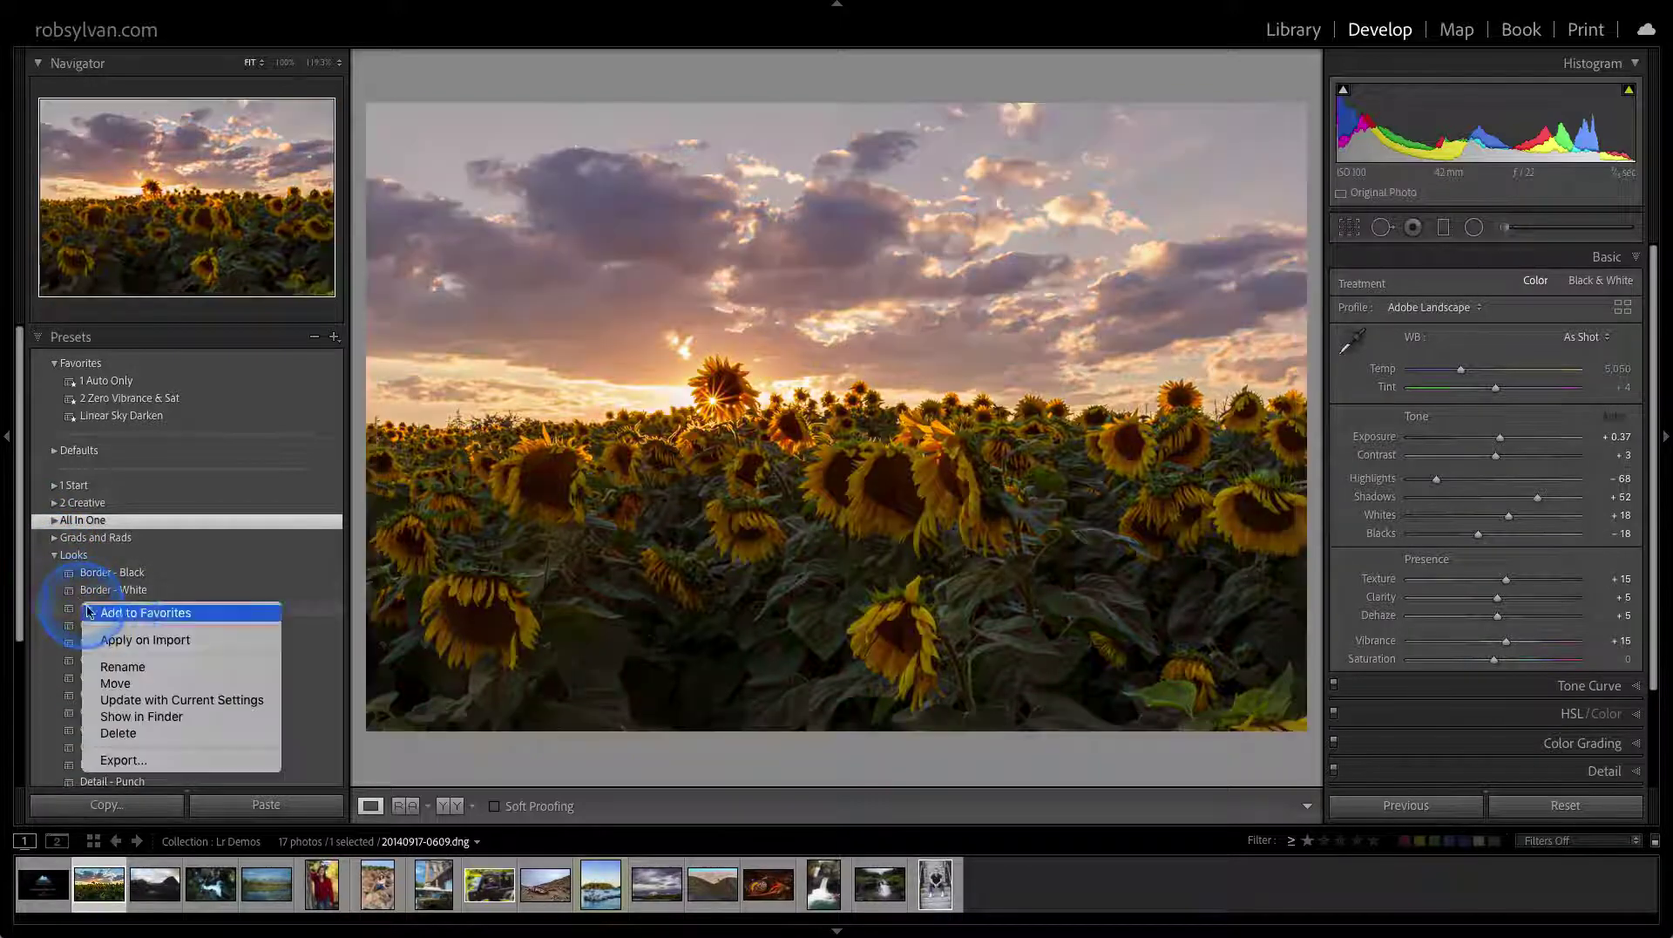
{"action": "left_click", "coordinate": [87, 612]}
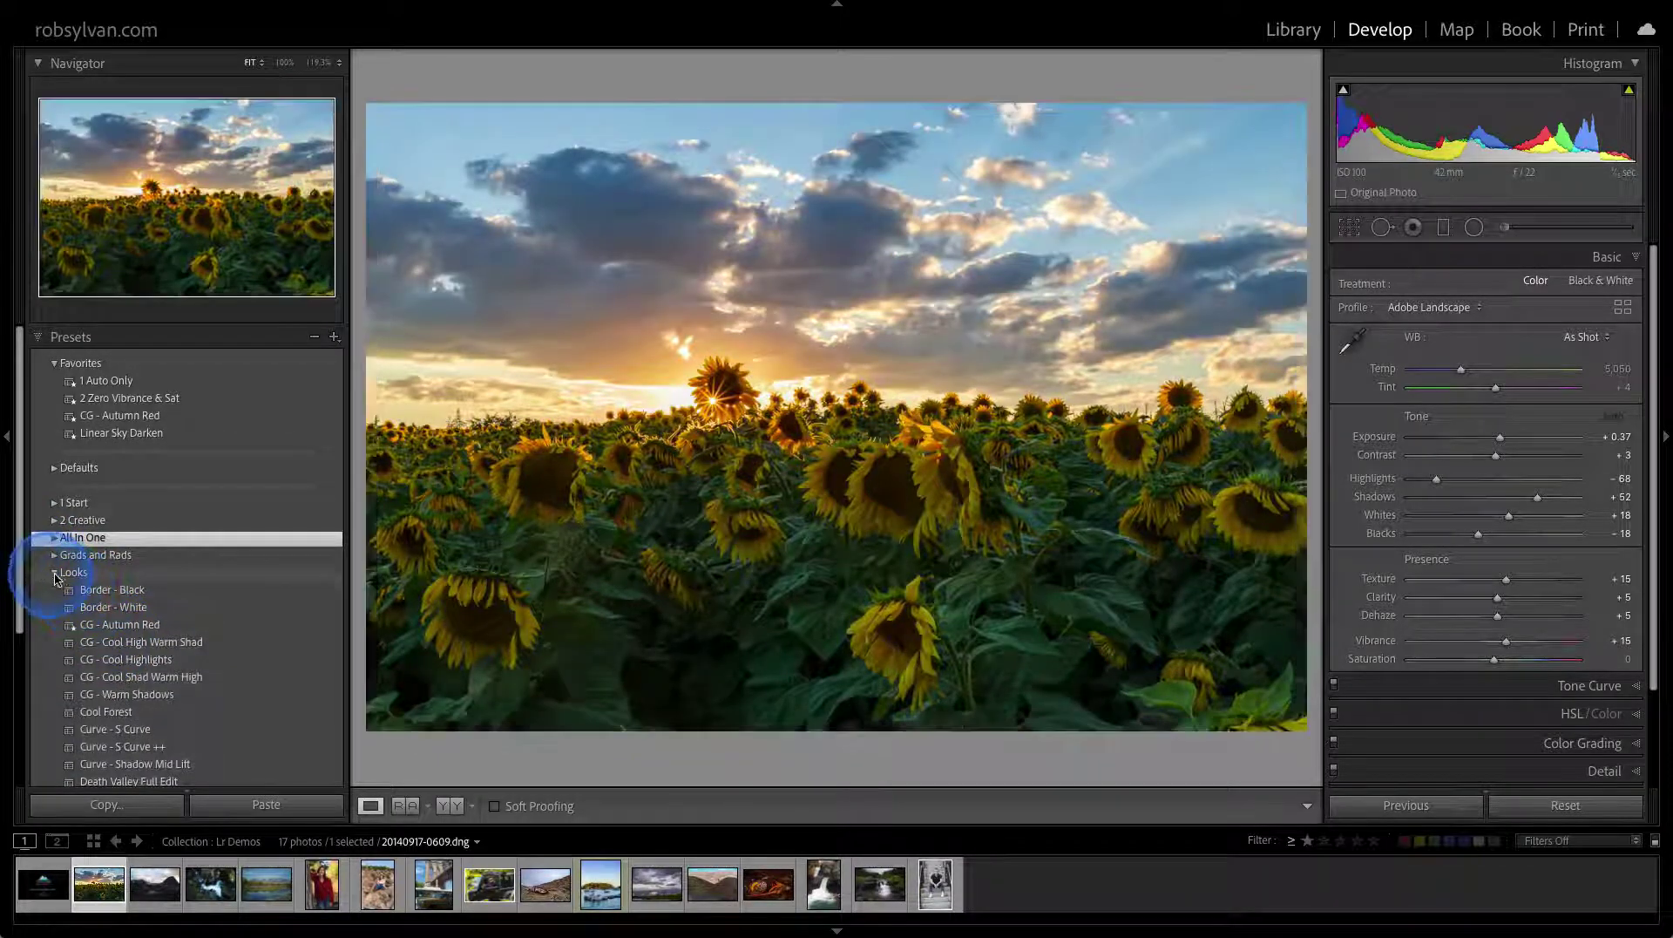
{"action": "left_click", "coordinate": [53, 572]}
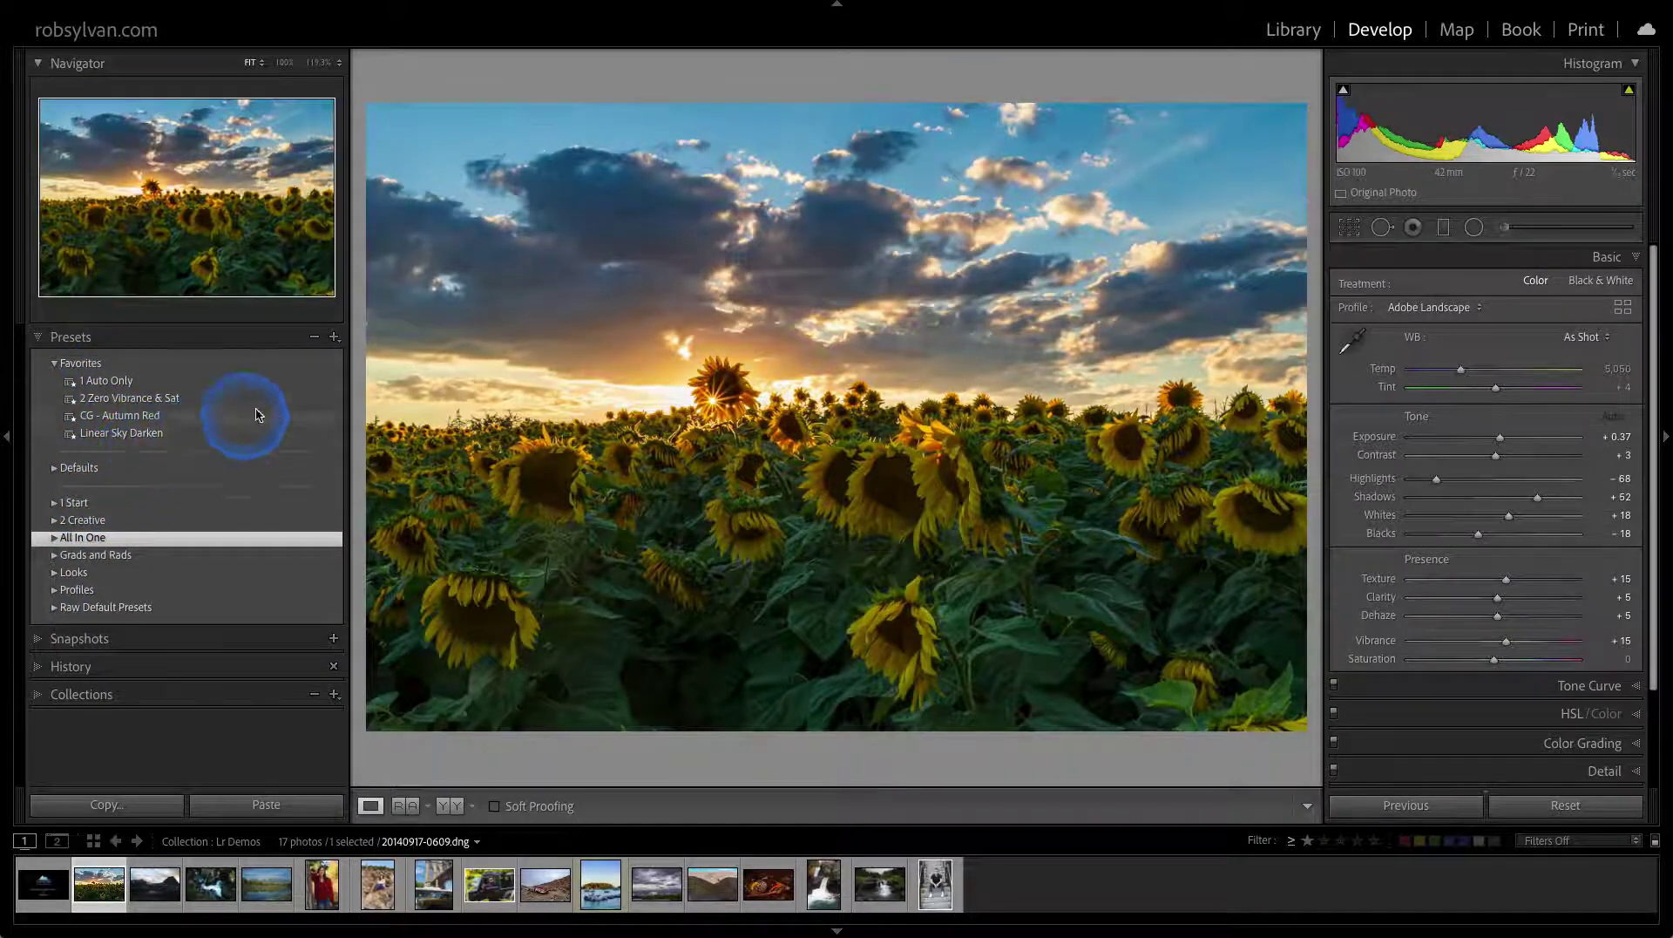
{"action": "left_click", "coordinate": [334, 337]}
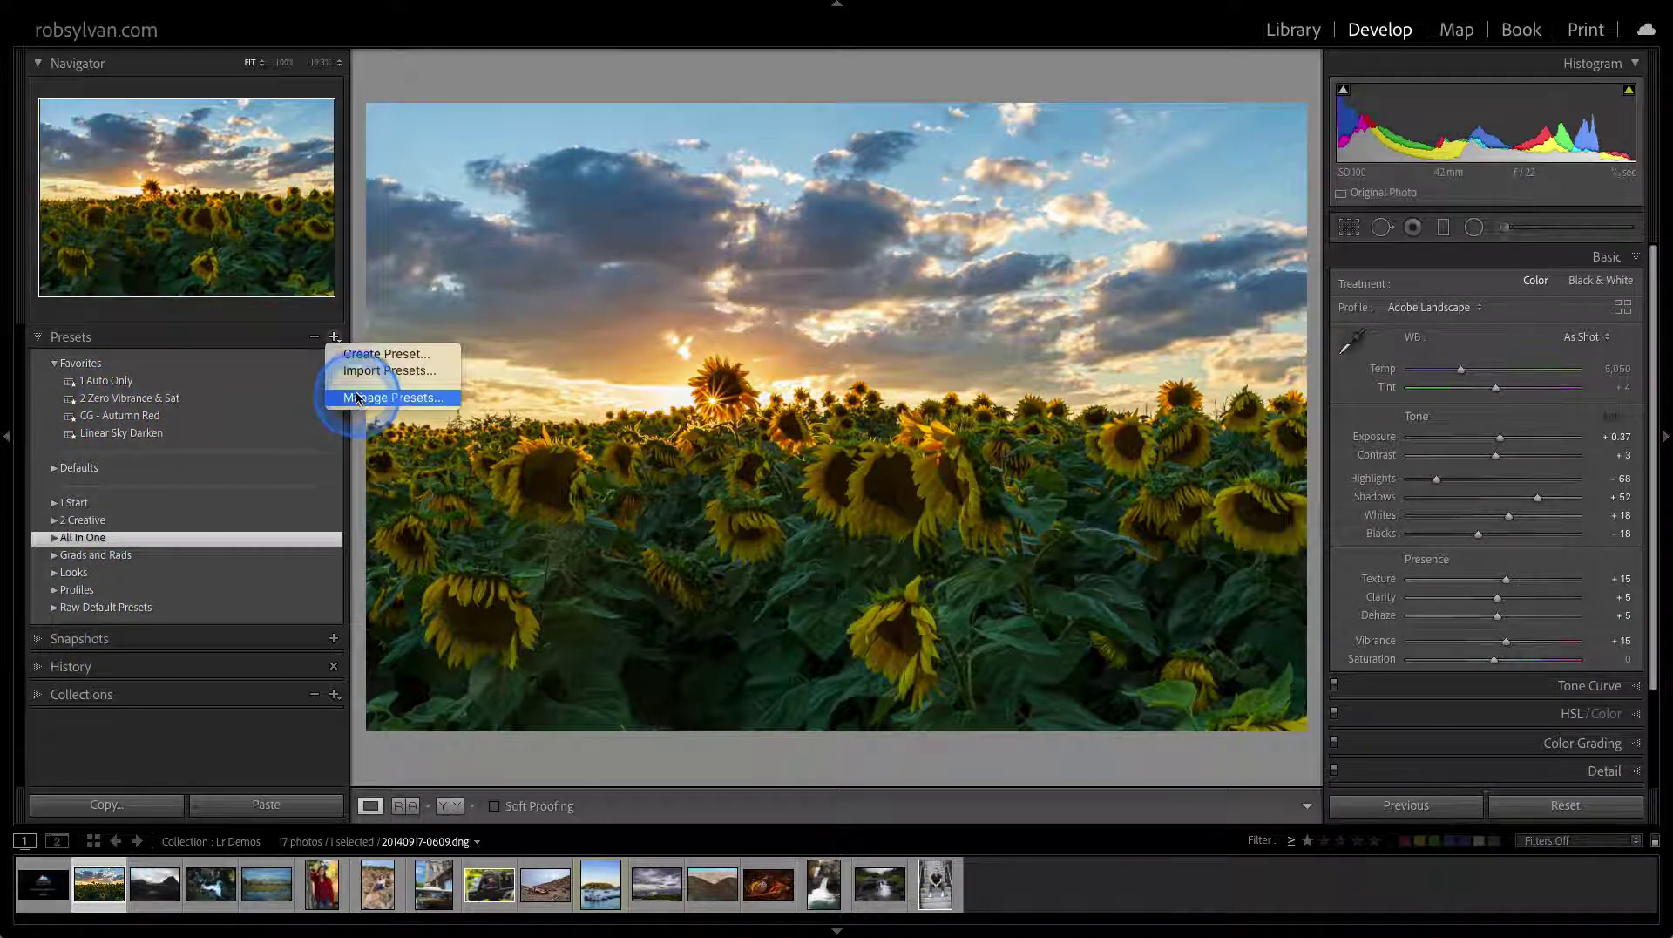
Dismiss the preset menu and switch to the Library grid of the Lr Demos collection
{"action": "left_click", "coordinate": [270, 336]}
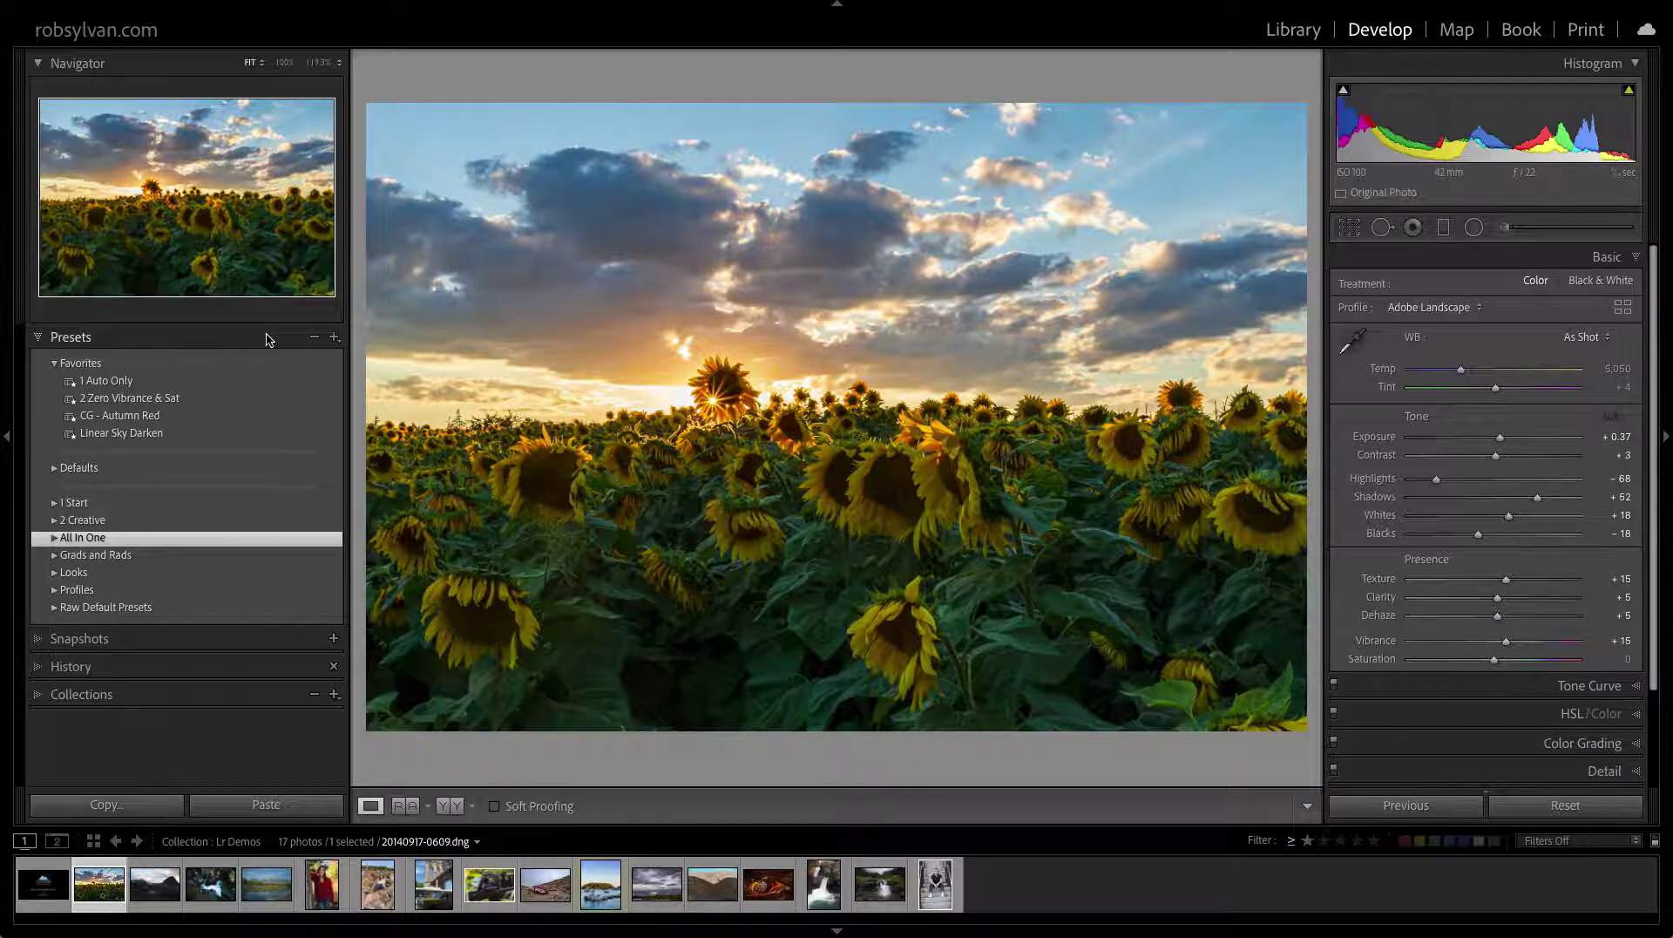
{"action": "key", "text": "g"}
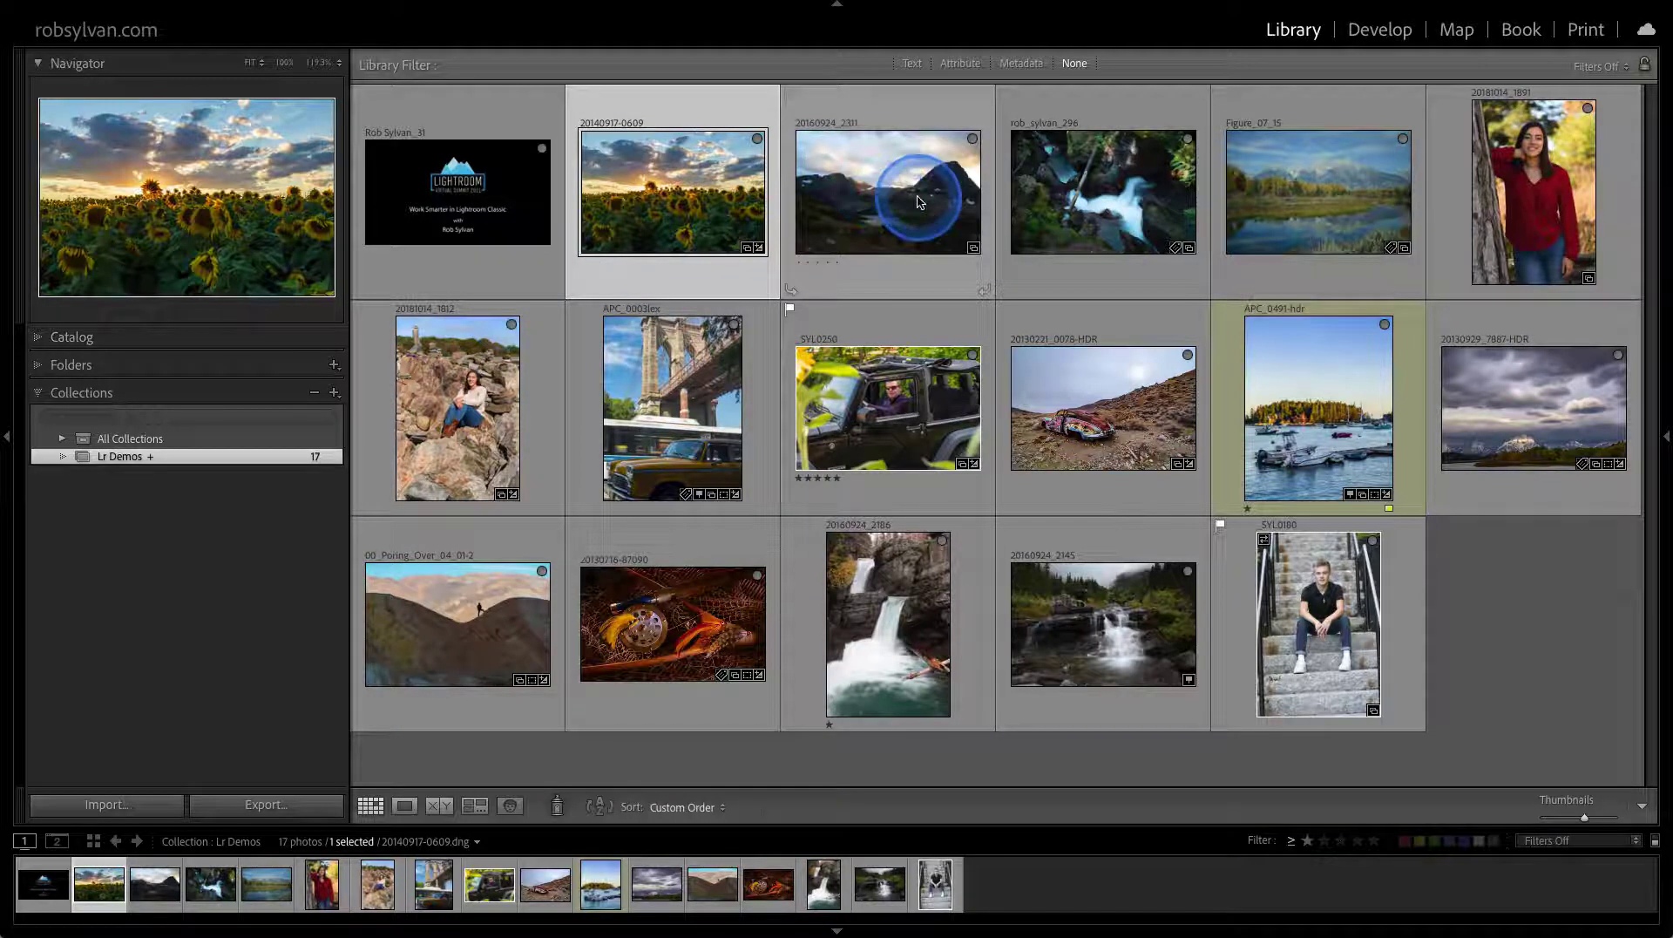
Select the three photos from 20160924_2311 through Figure_07_15 and show the Quick Develop panel
{"action": "left_click", "coordinate": [872, 196]}
{"action": "left_click", "coordinate": [1351, 209], "text": "shift"}
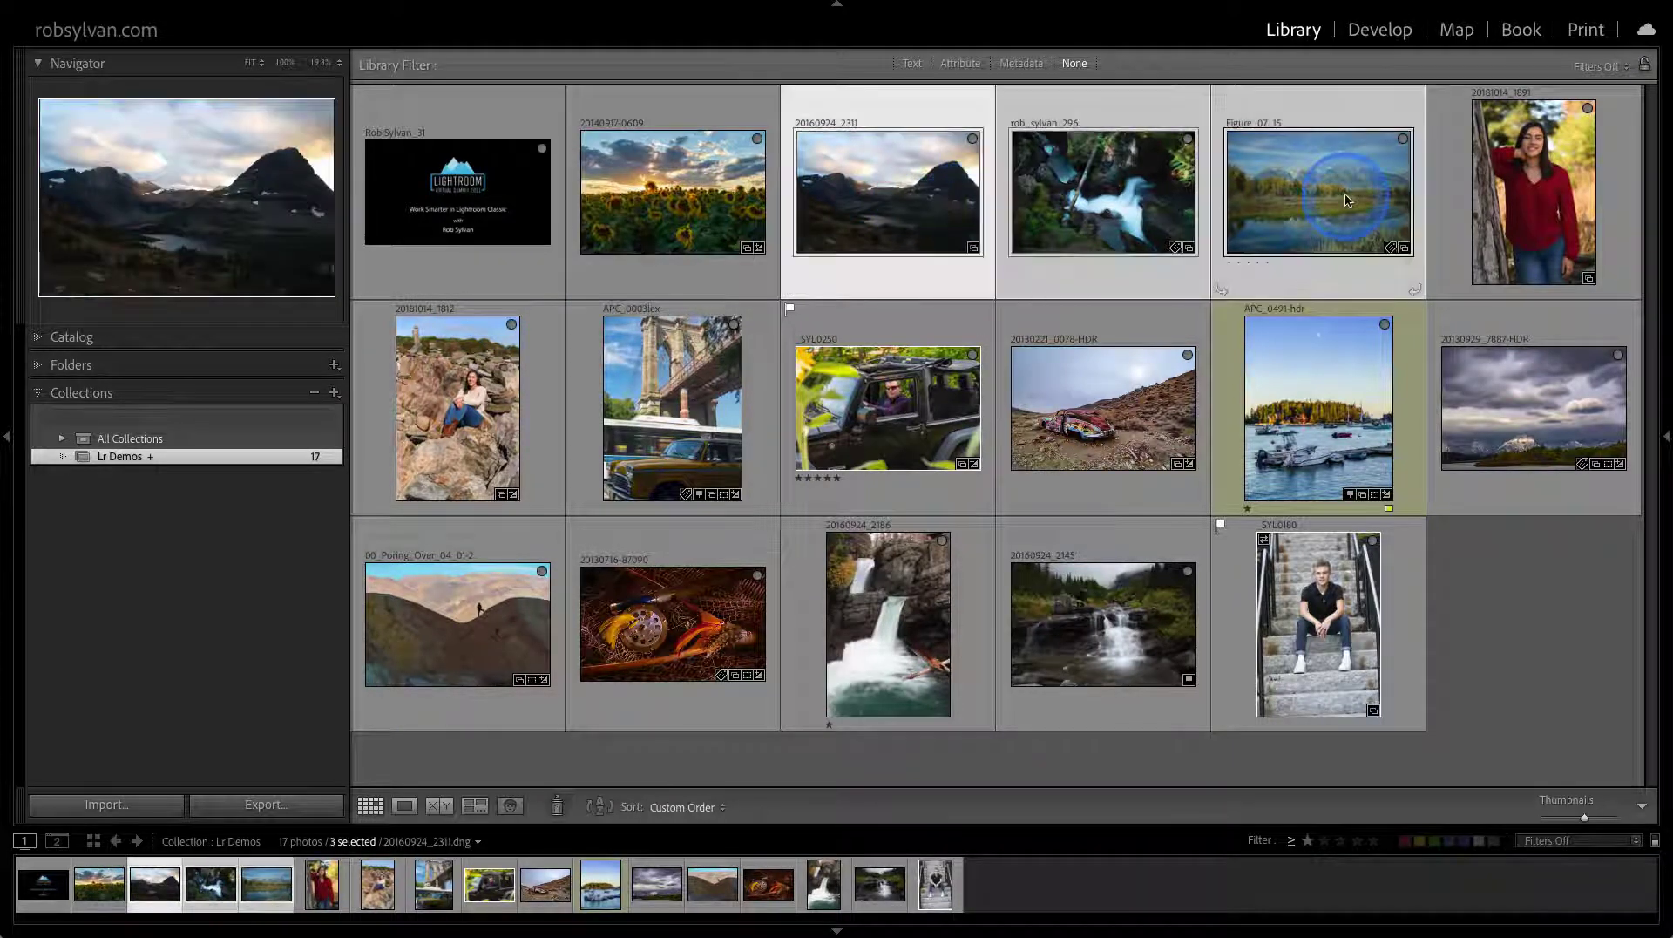
{"action": "left_click", "coordinate": [1666, 438]}
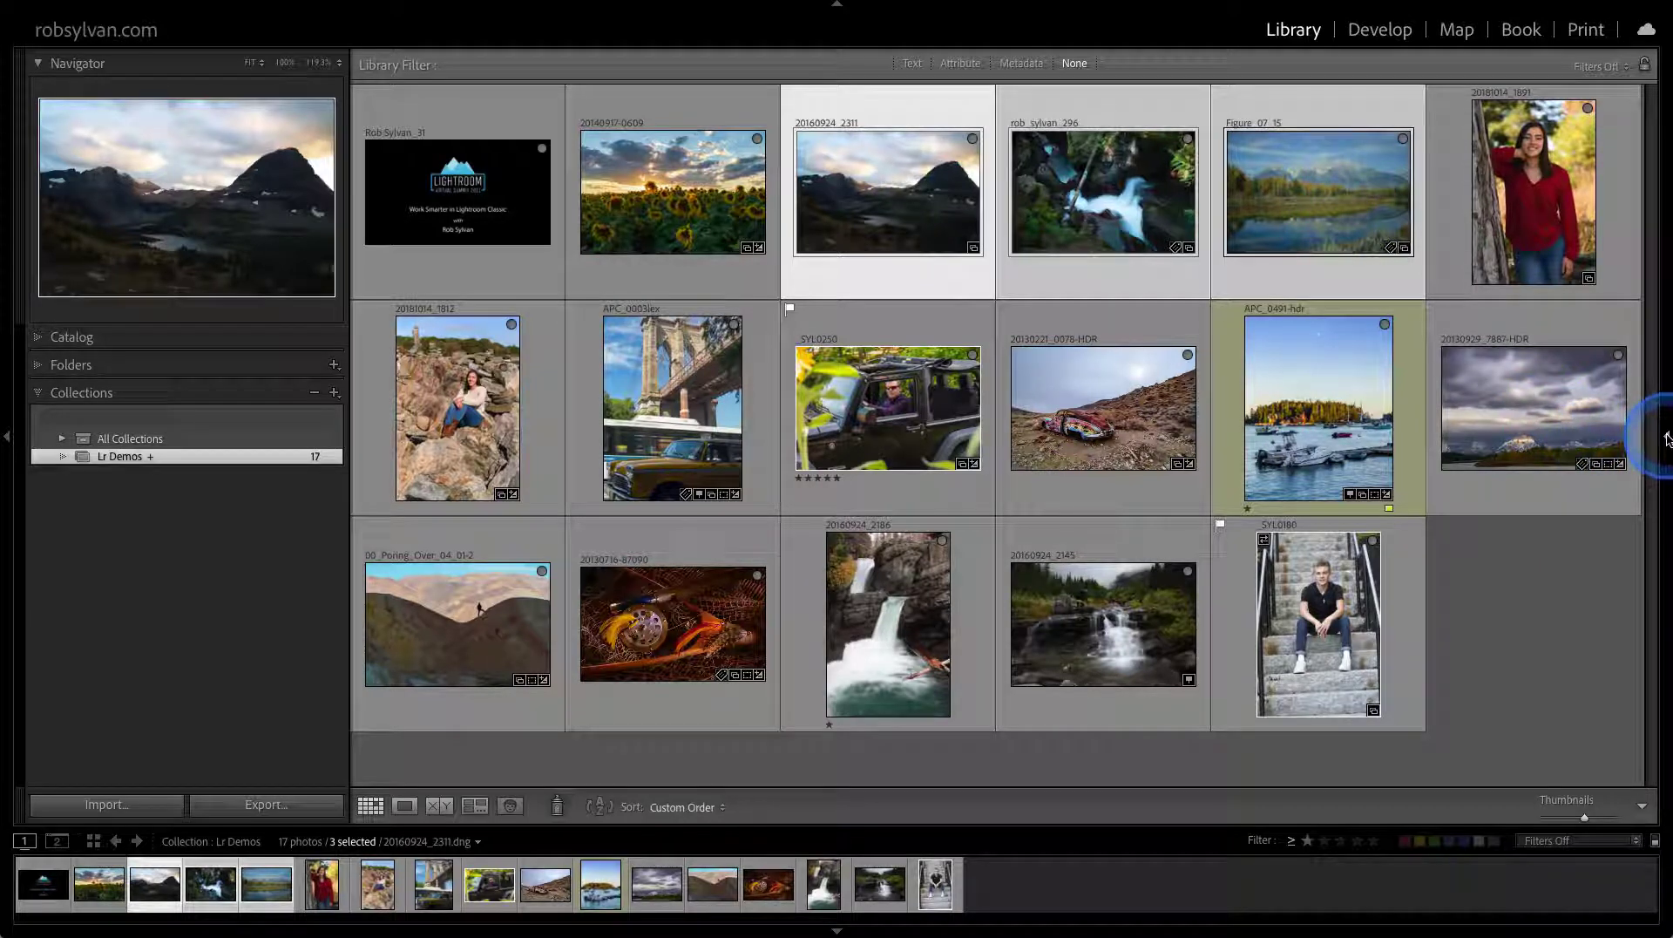
{"action": "left_click", "coordinate": [1666, 439]}
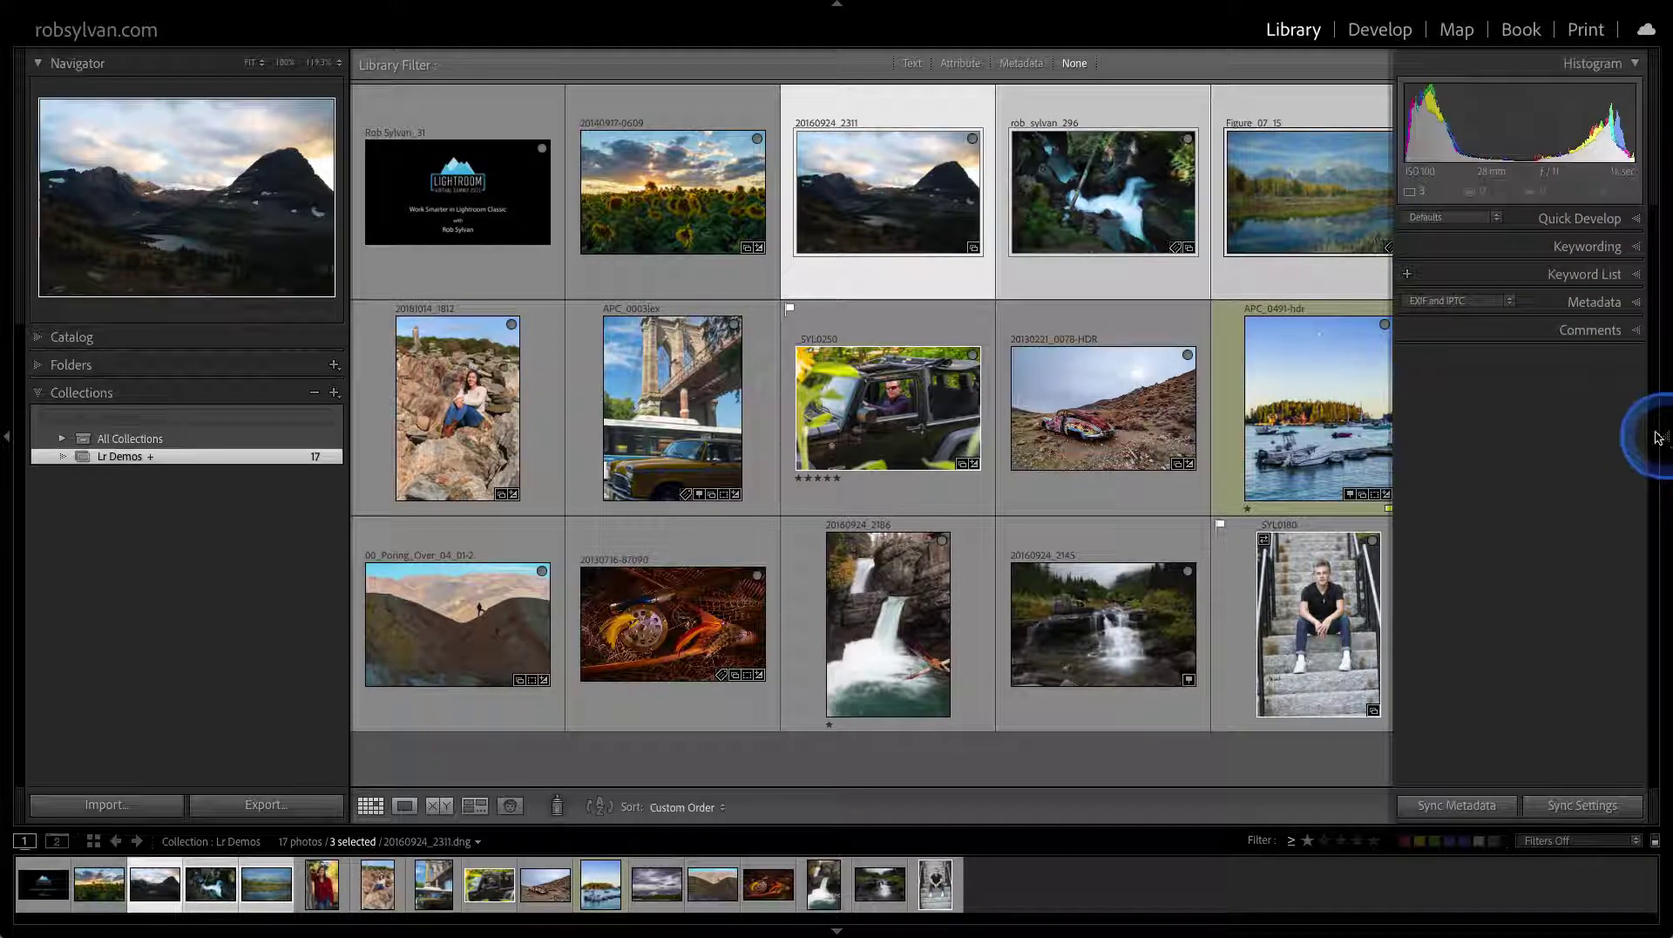
Apply the Landscape - Raw preset, add the sunflower photo, and start exporting all four
{"action": "left_click", "coordinate": [1497, 219]}
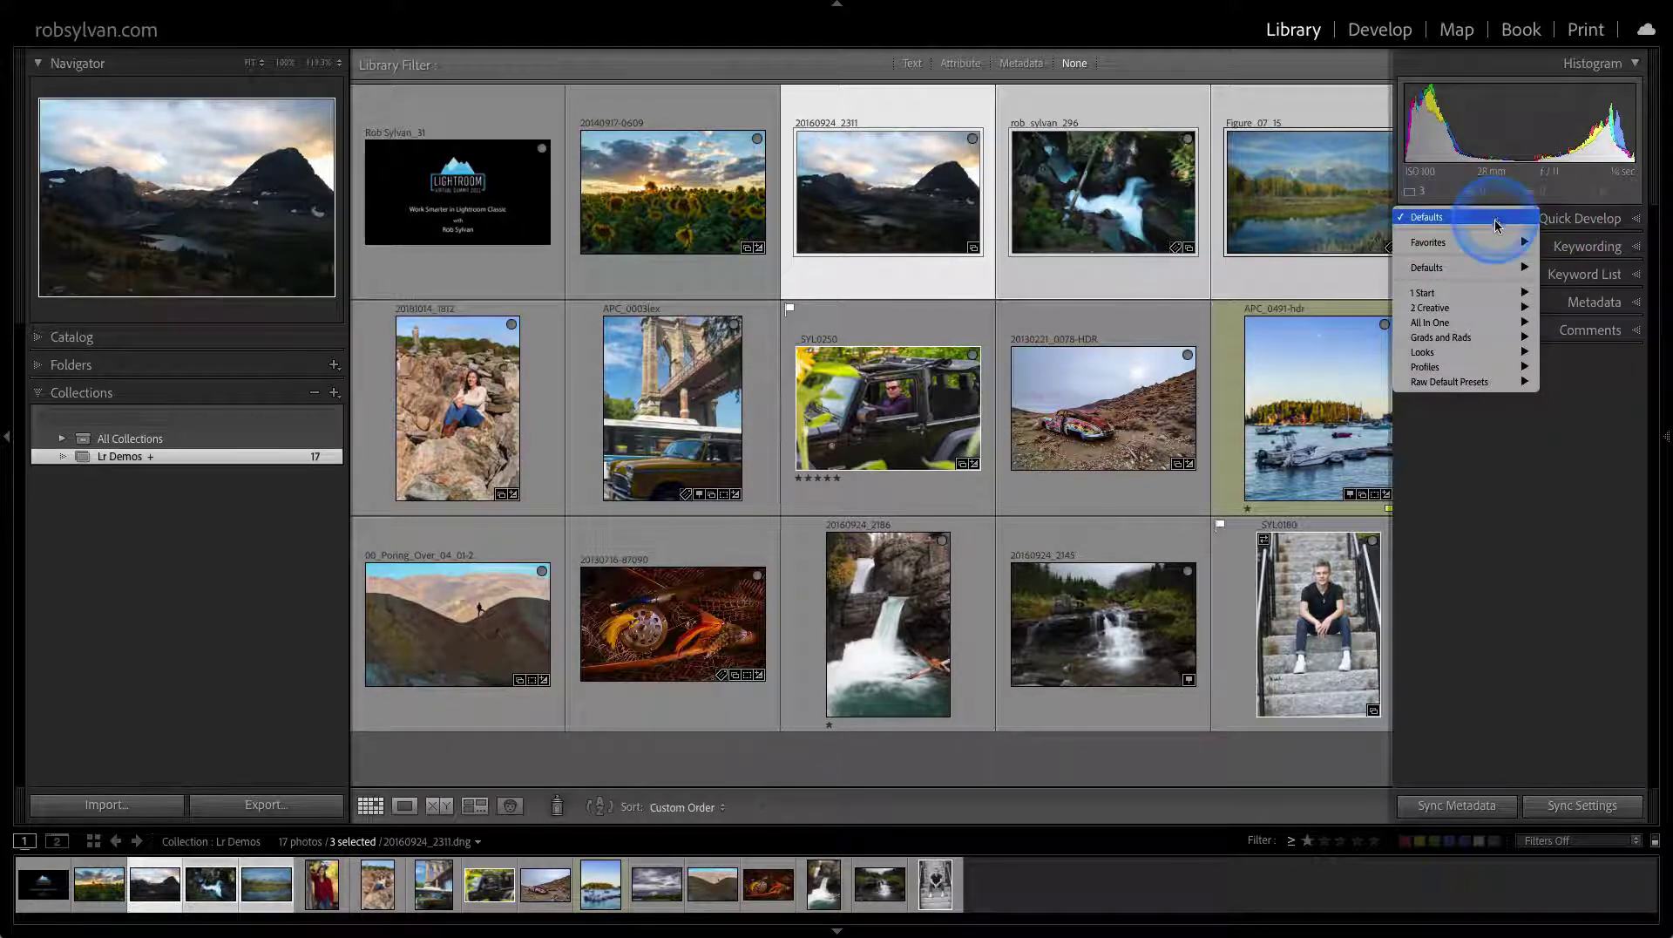
{"action": "mouse_move", "coordinate": [1481, 323]}
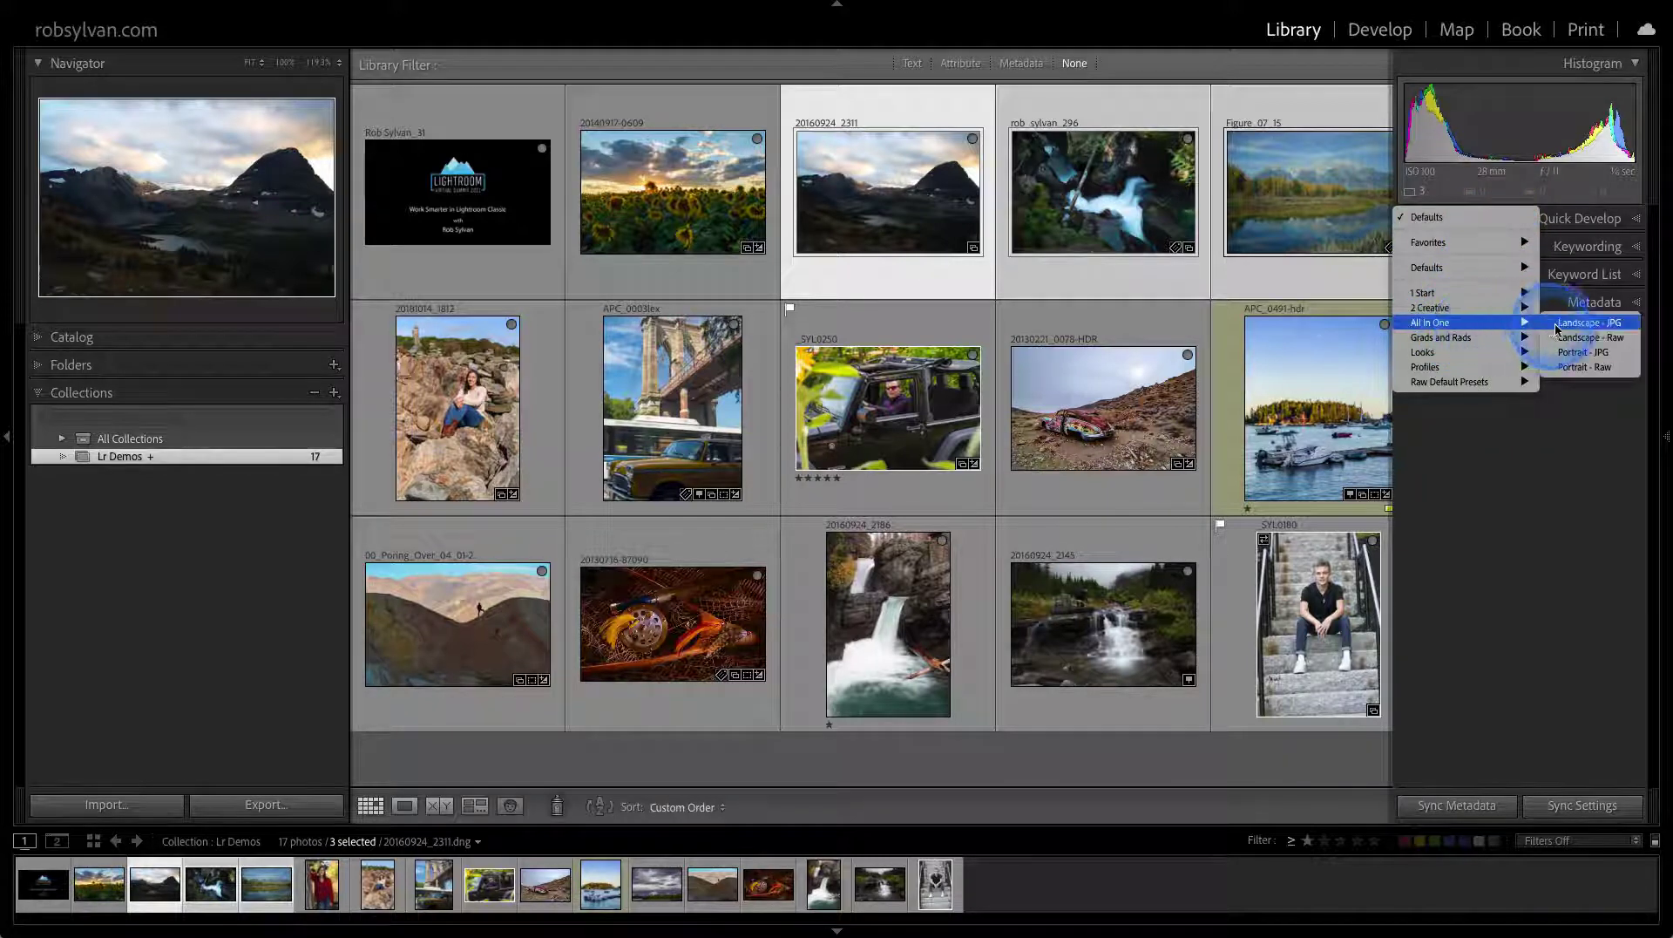
{"action": "left_click", "coordinate": [1588, 337]}
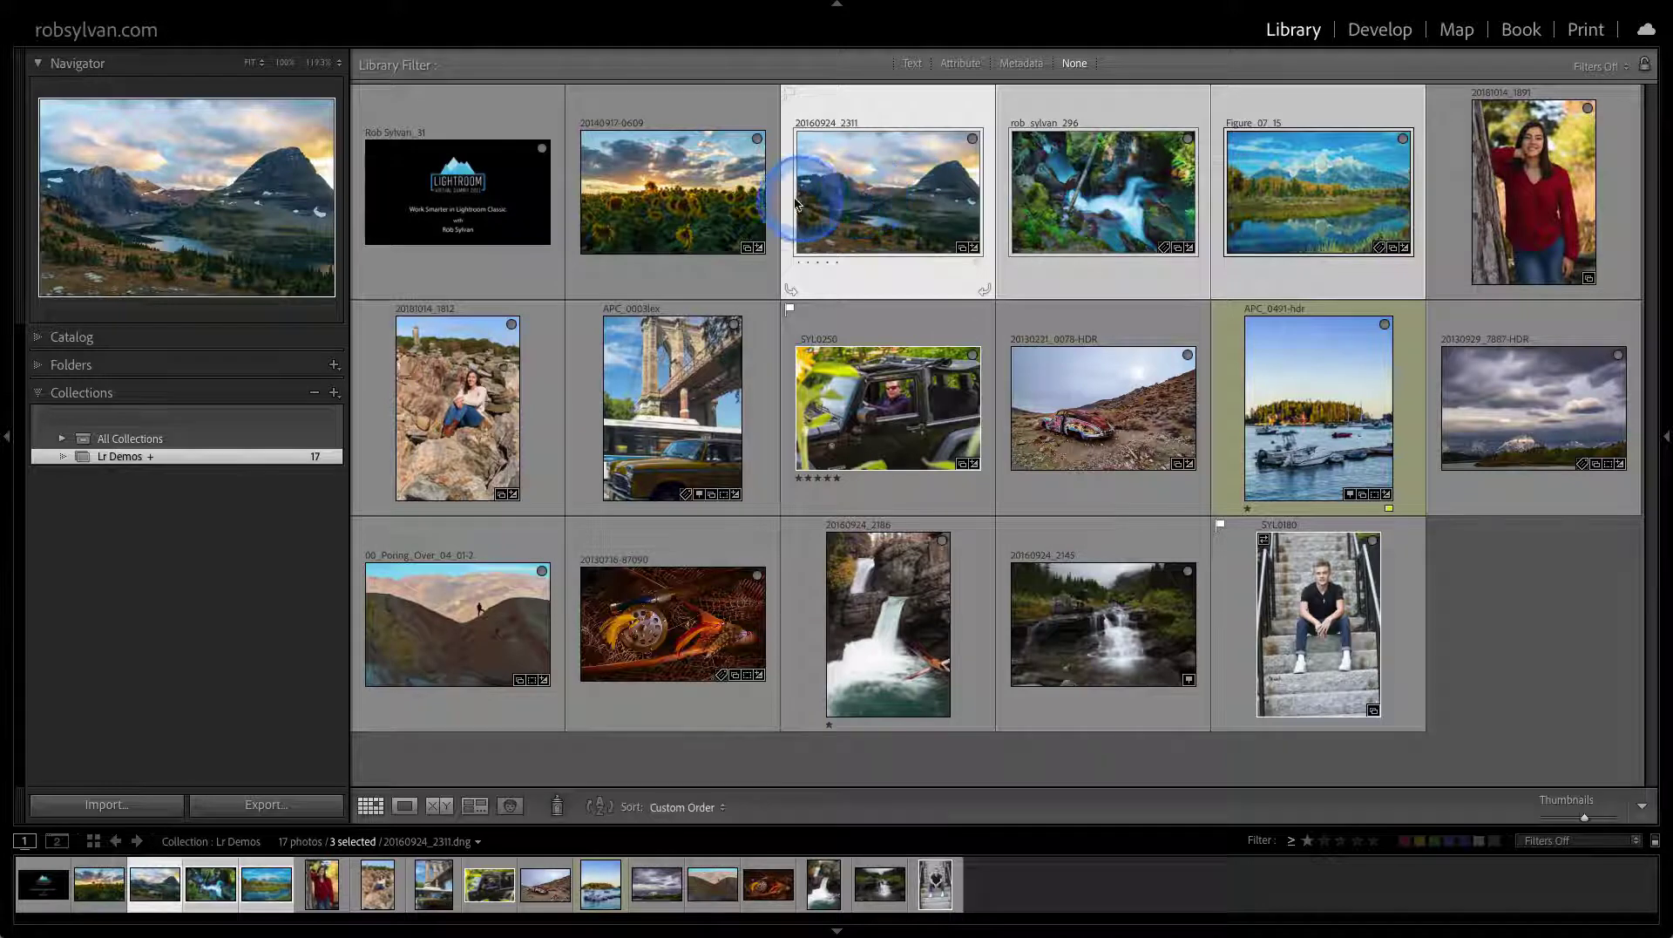
{"action": "left_click", "coordinate": [673, 199], "text": "ctrl"}
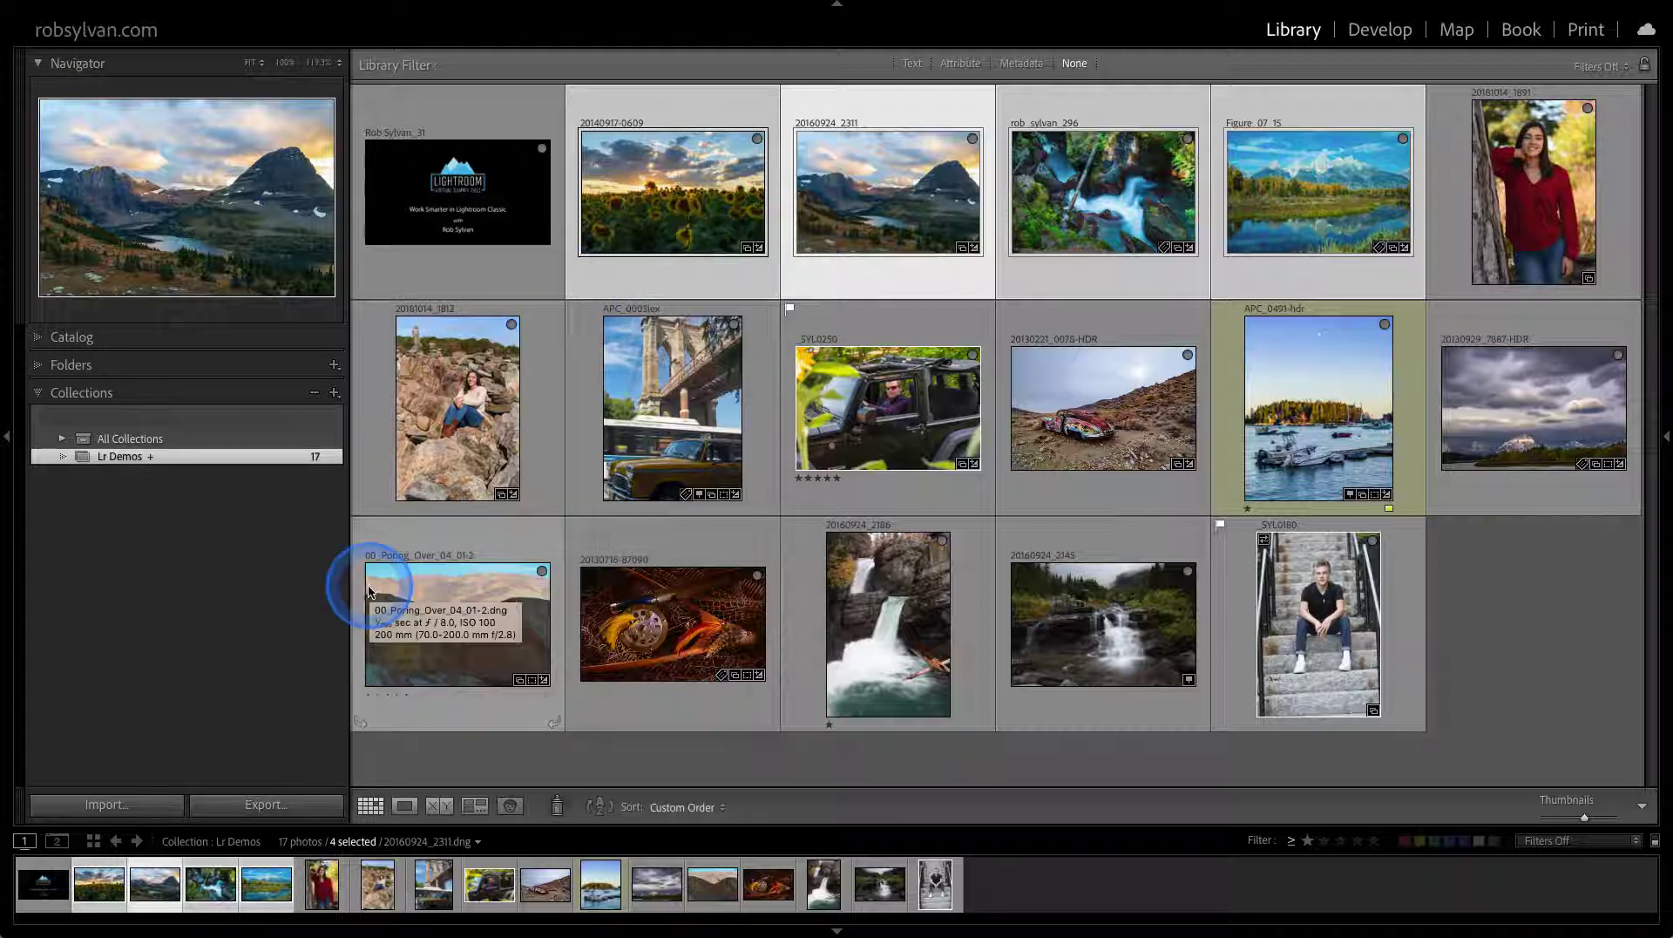
{"action": "left_click", "coordinate": [251, 801]}
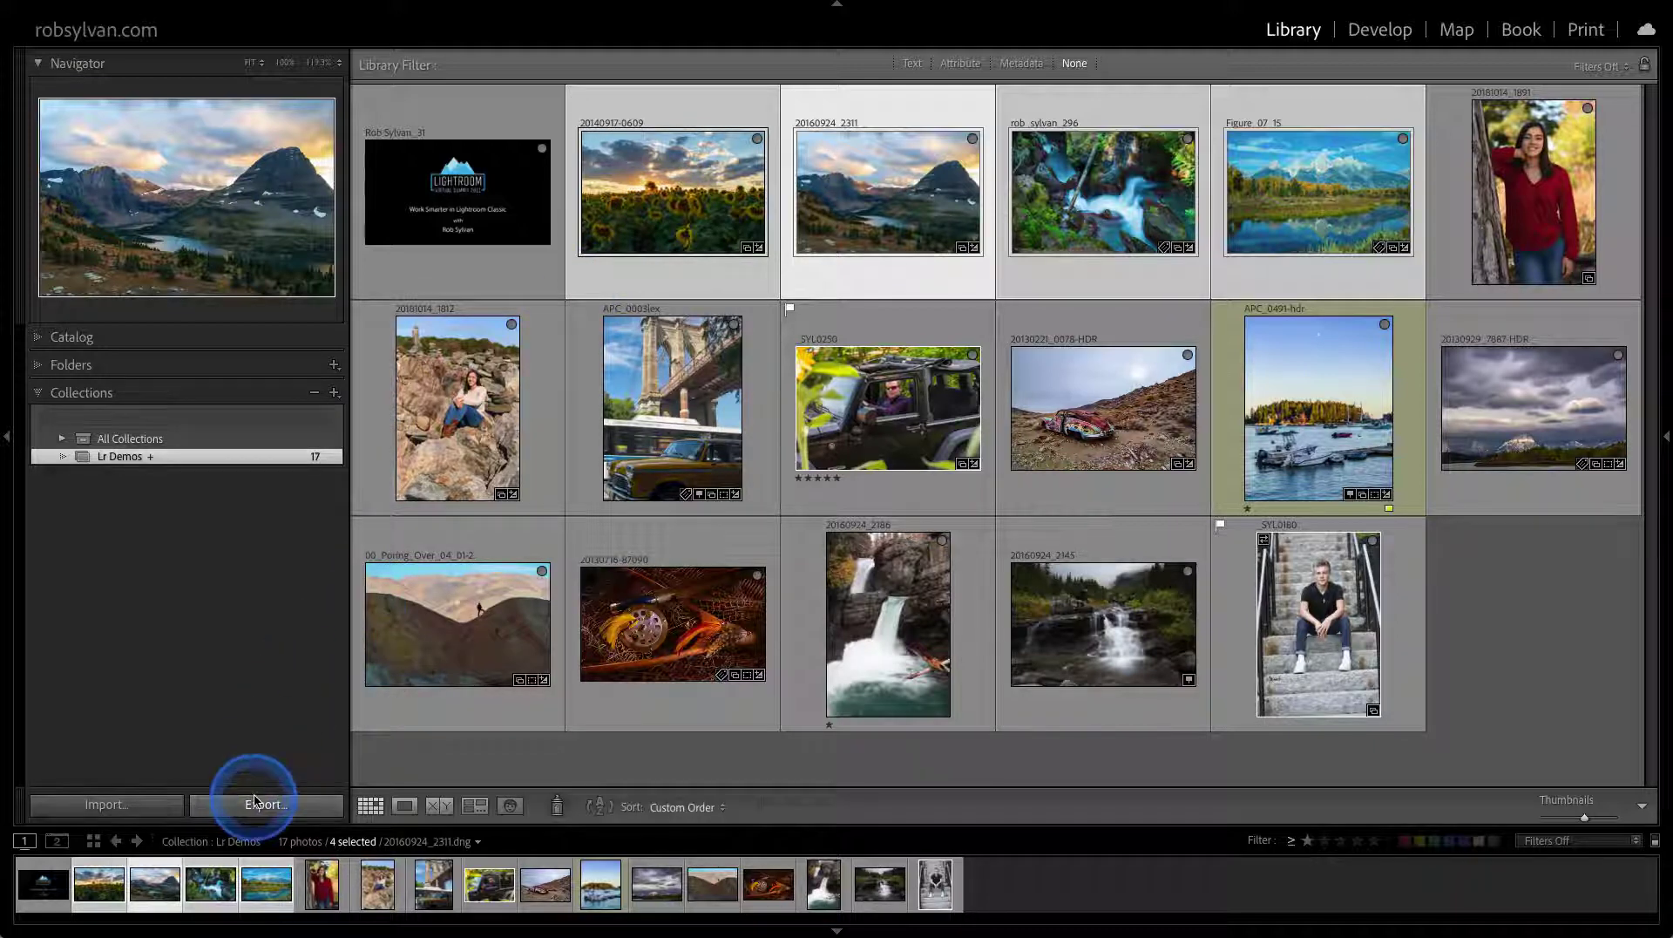
Load the Delivered JPG export preset (JPEG 85%, sRGB, Delivered subfolder) and reveal Export Location
{"action": "left_click", "coordinate": [854, 597]}
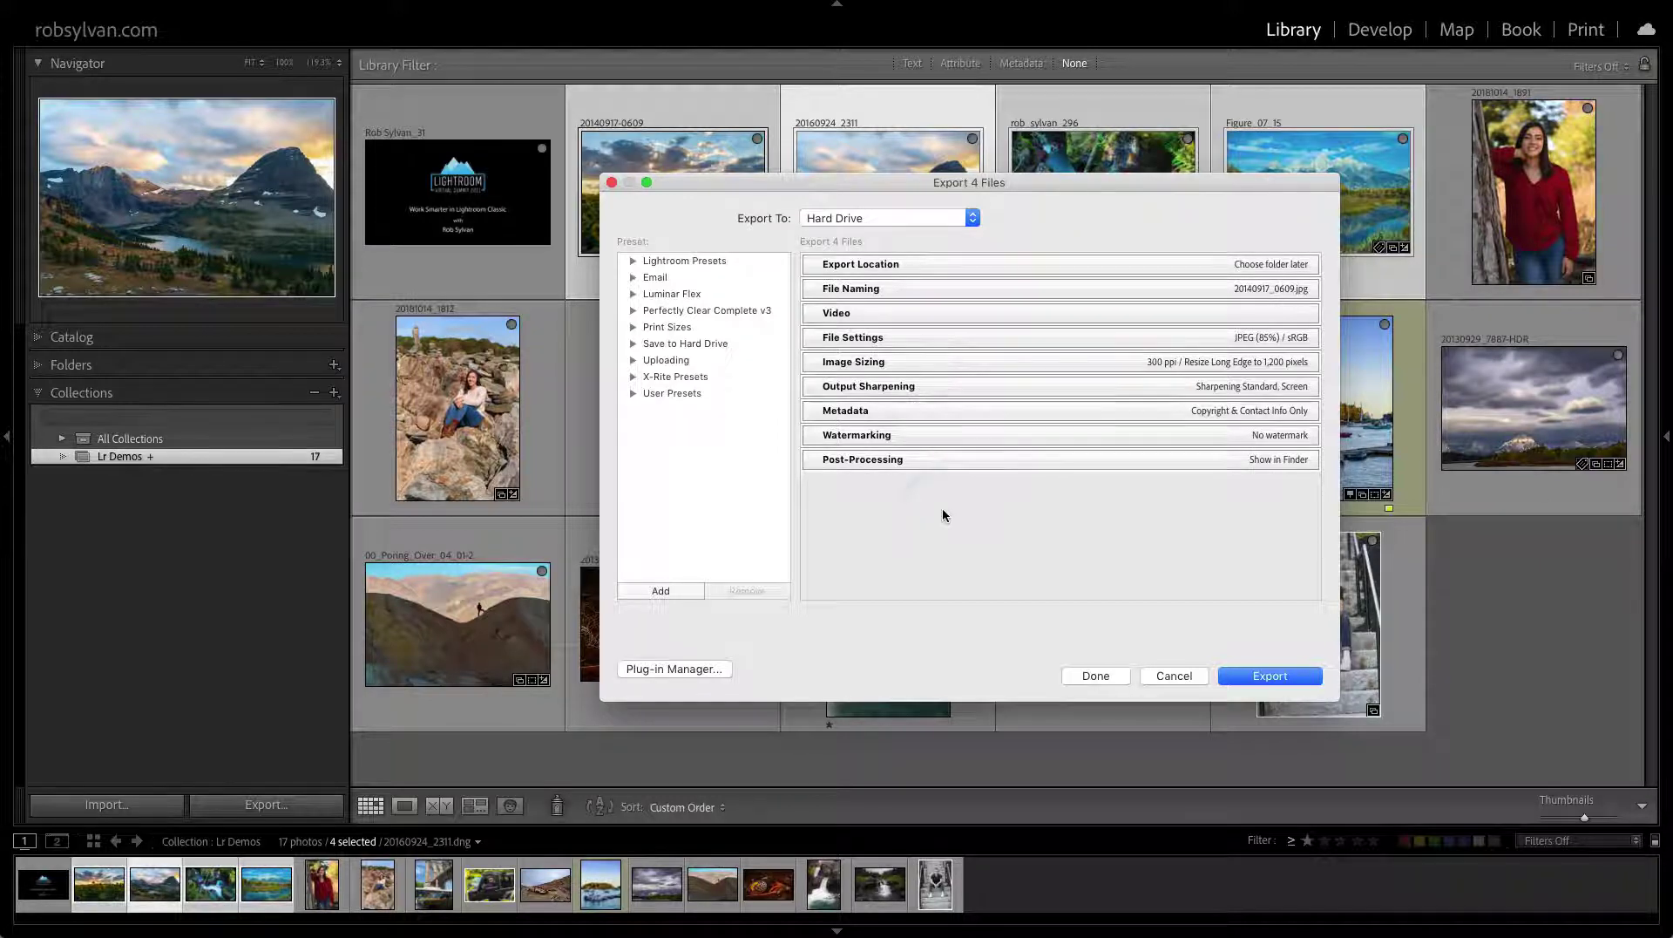
{"action": "left_click", "coordinate": [632, 347]}
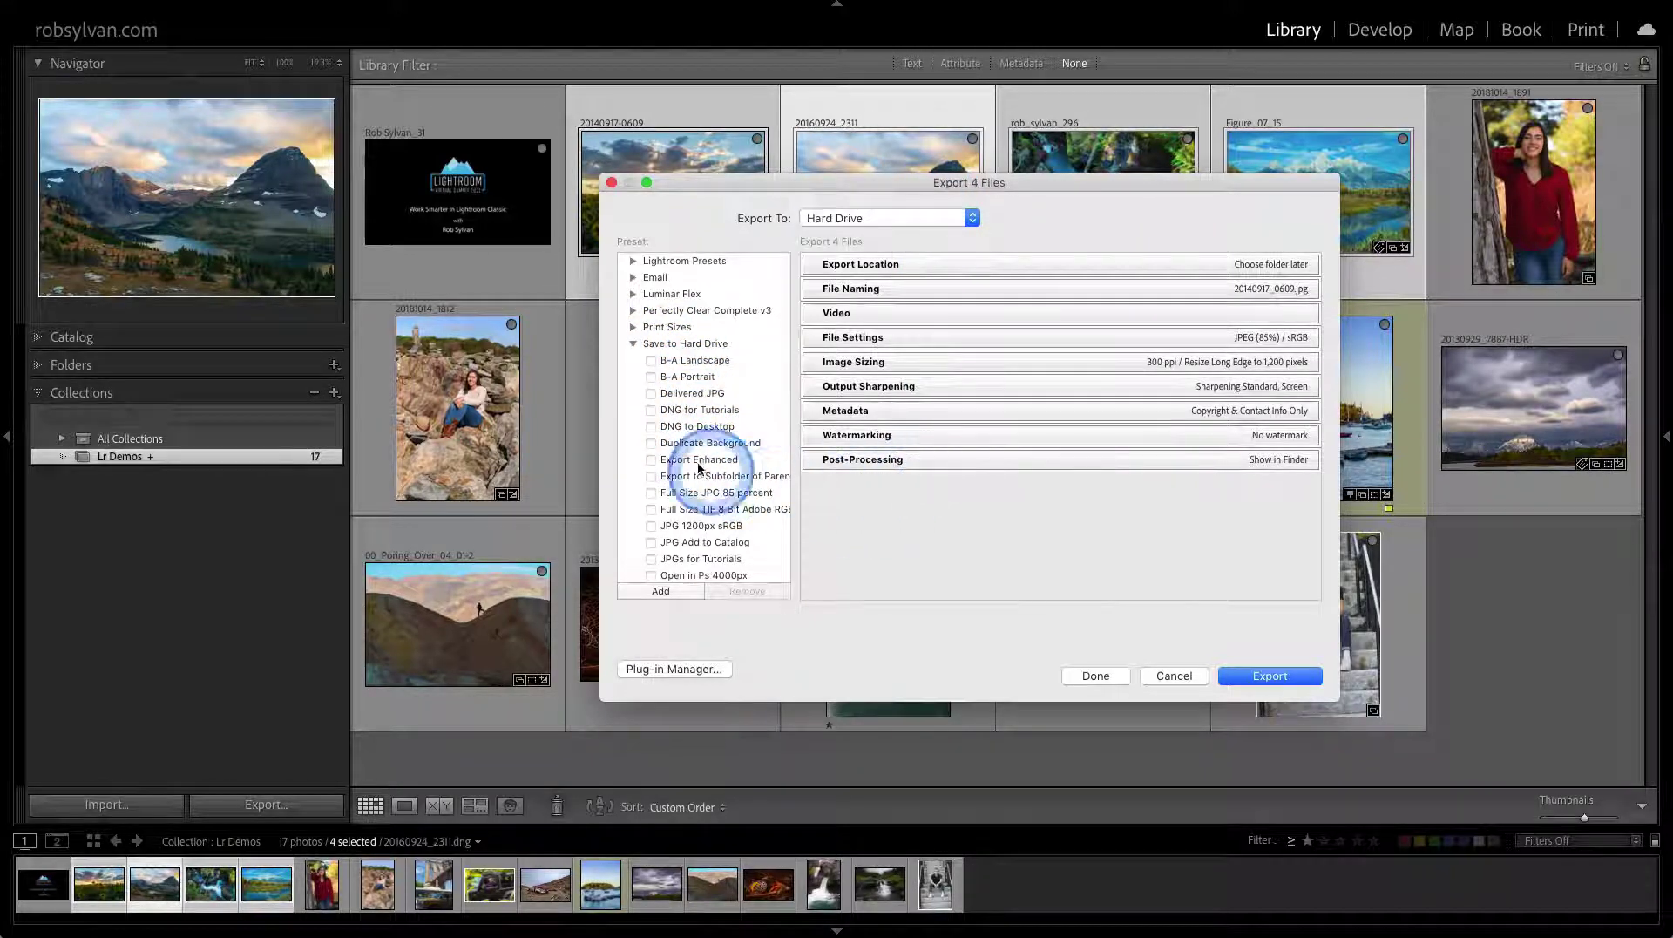
{"action": "left_click", "coordinate": [693, 394]}
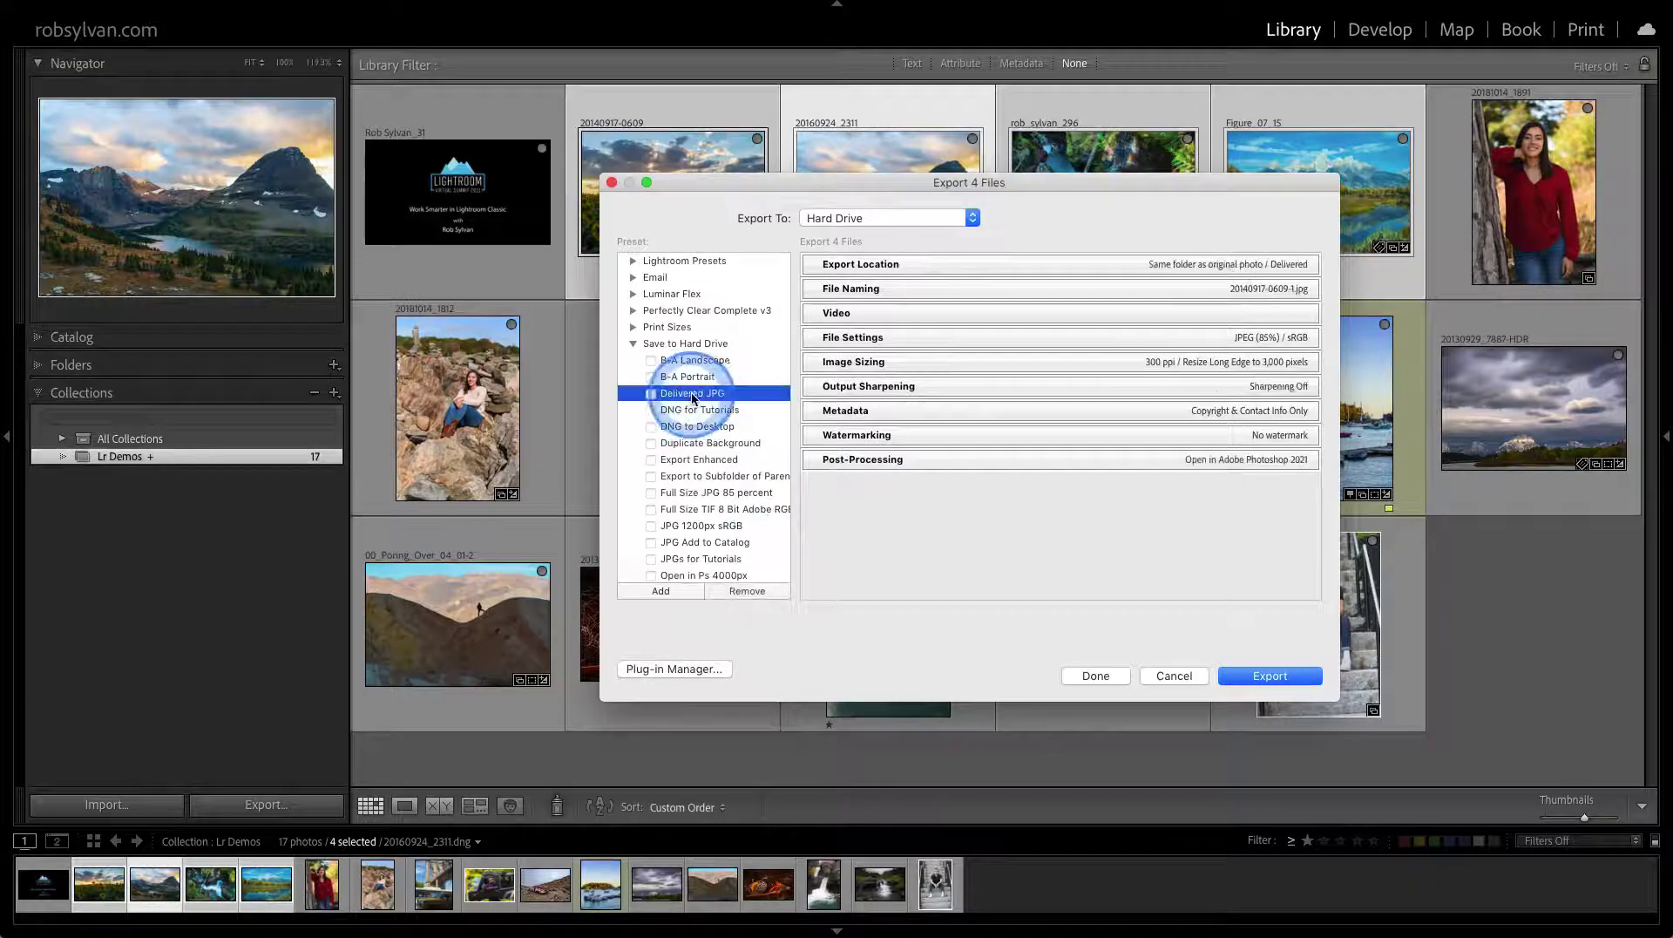
{"action": "left_click", "coordinate": [964, 265]}
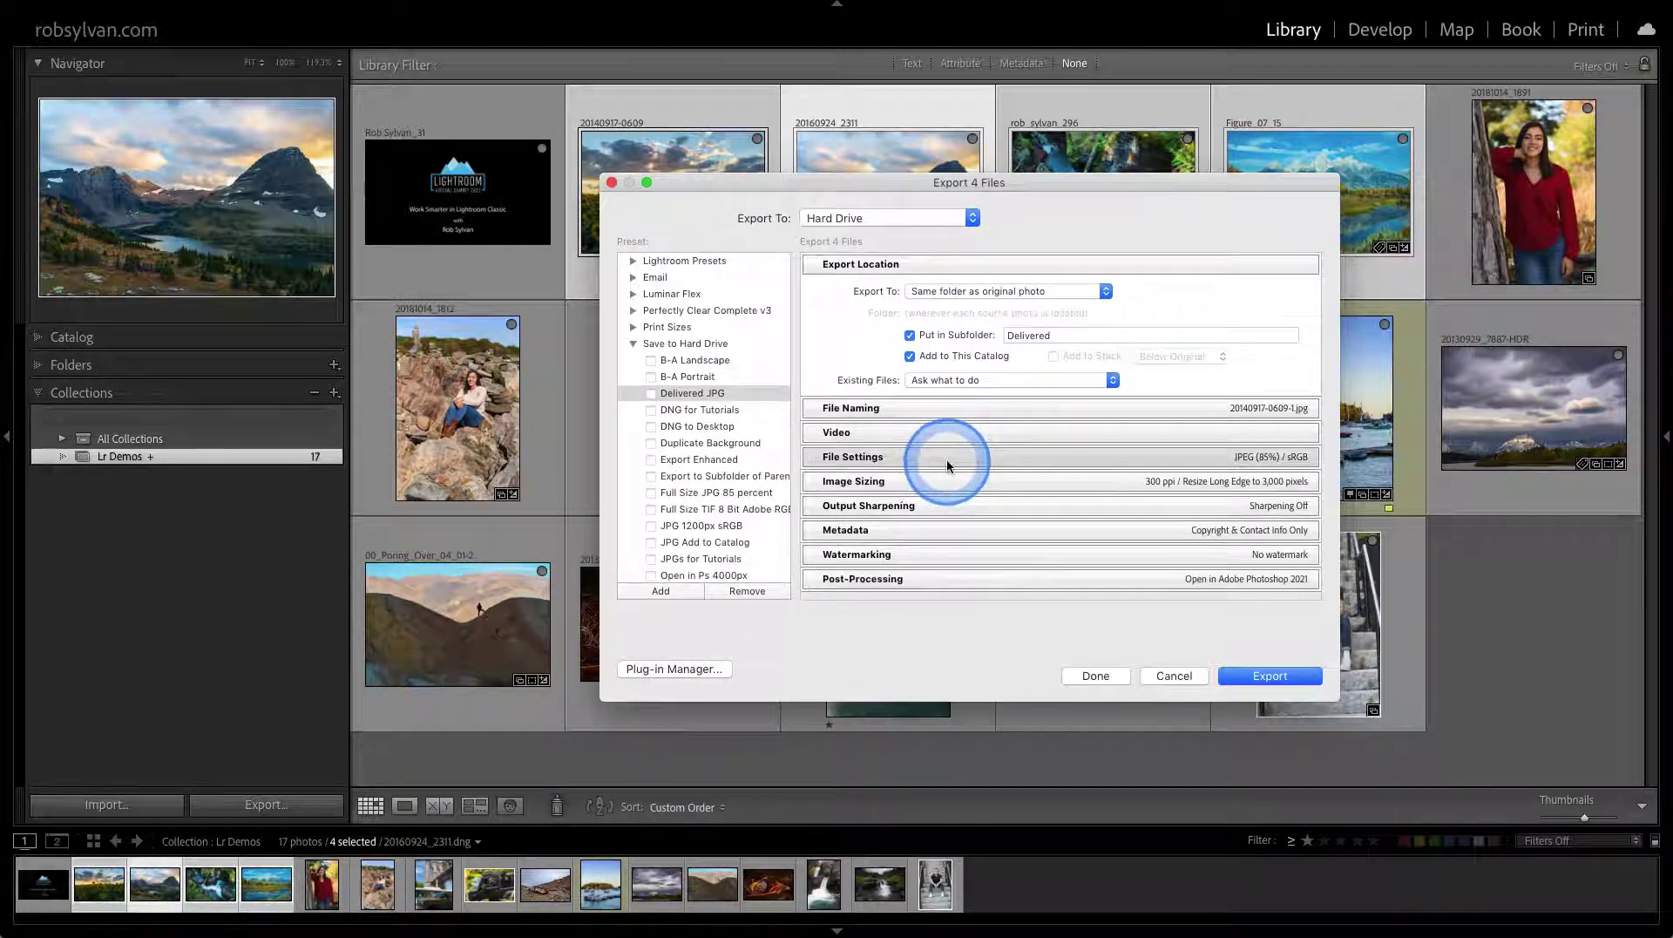
Load the JPG 1200px sRGB preset and set Export To to Choose folder later
{"action": "left_click", "coordinate": [709, 527]}
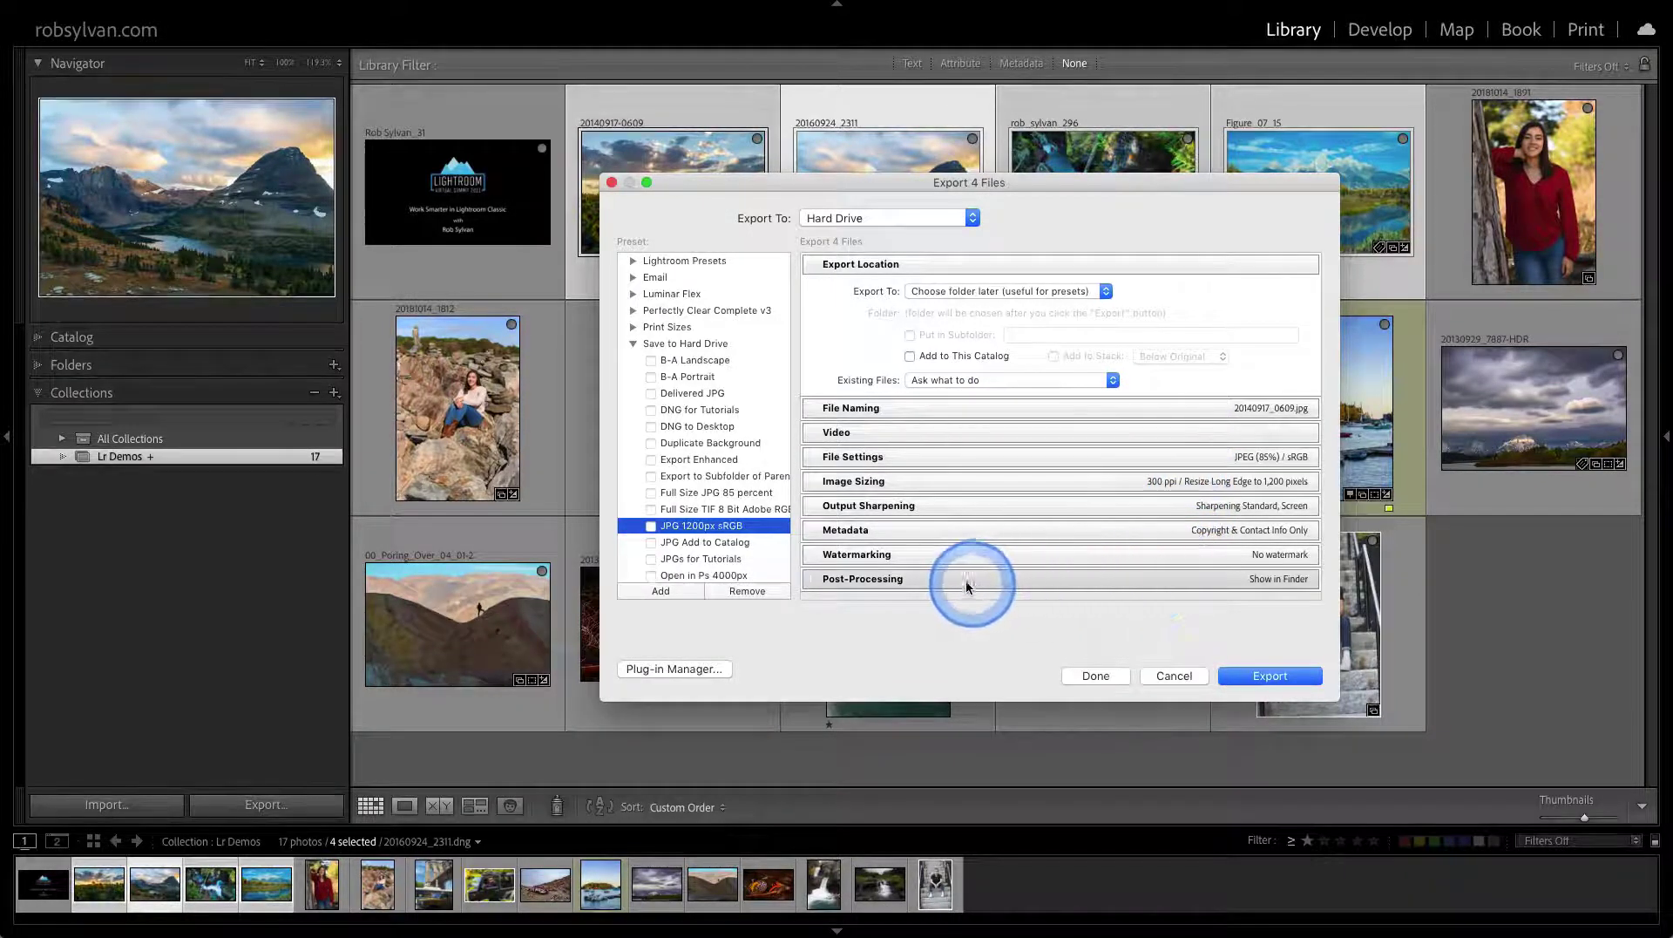
{"action": "left_click", "coordinate": [940, 296]}
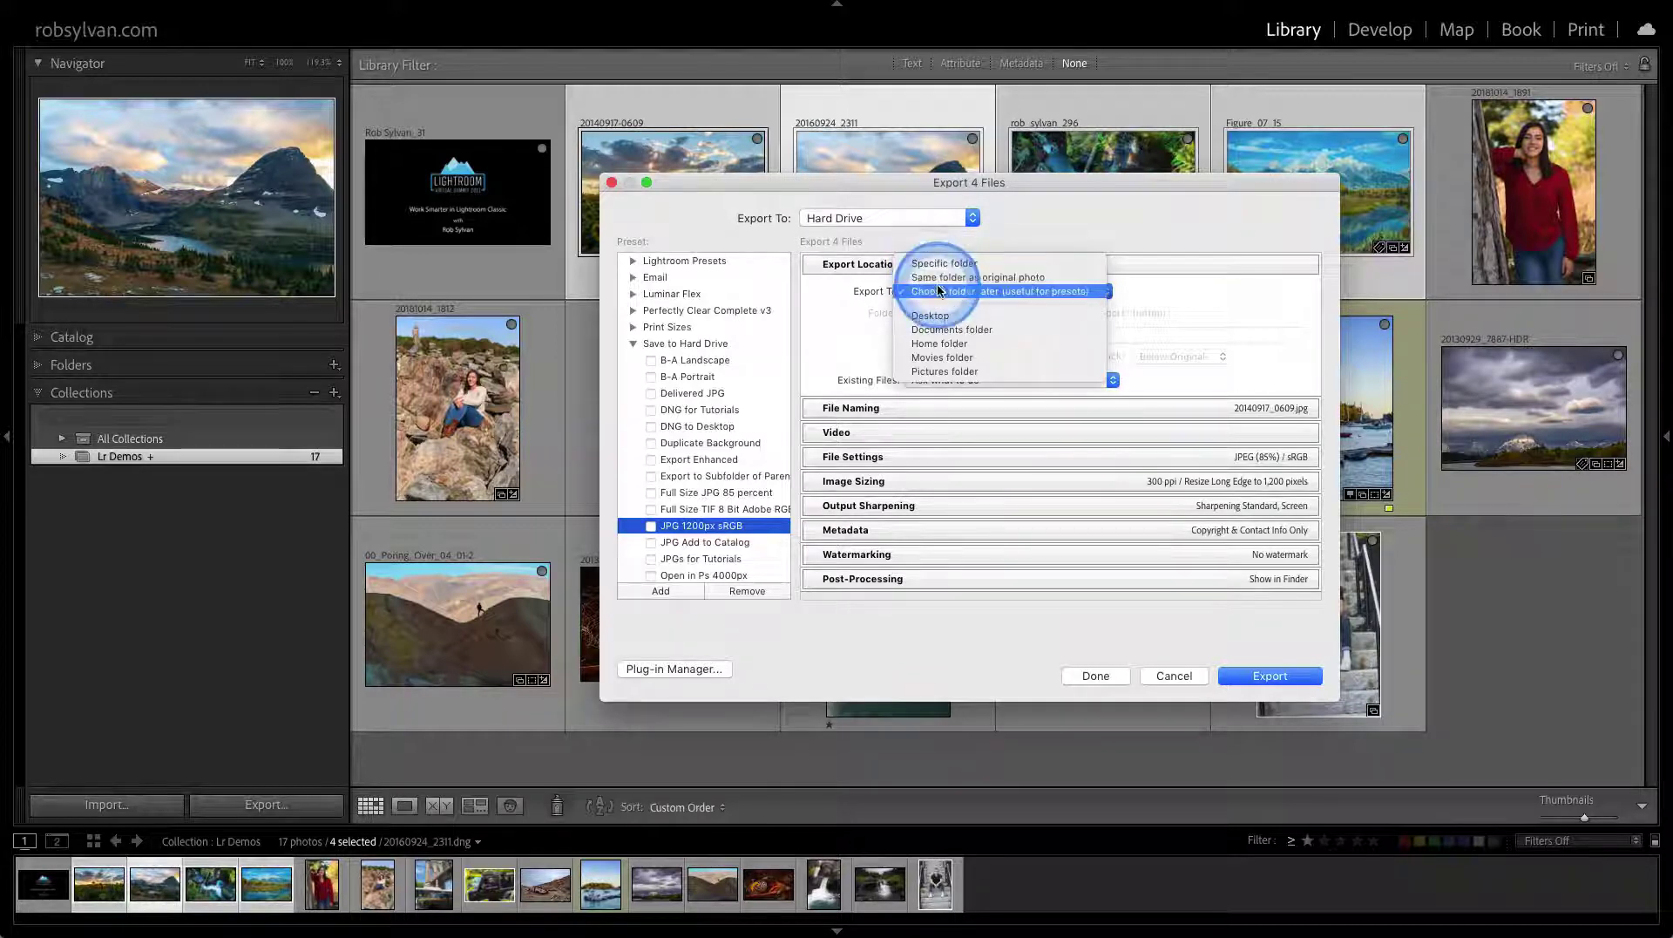
{"action": "left_click", "coordinate": [994, 291]}
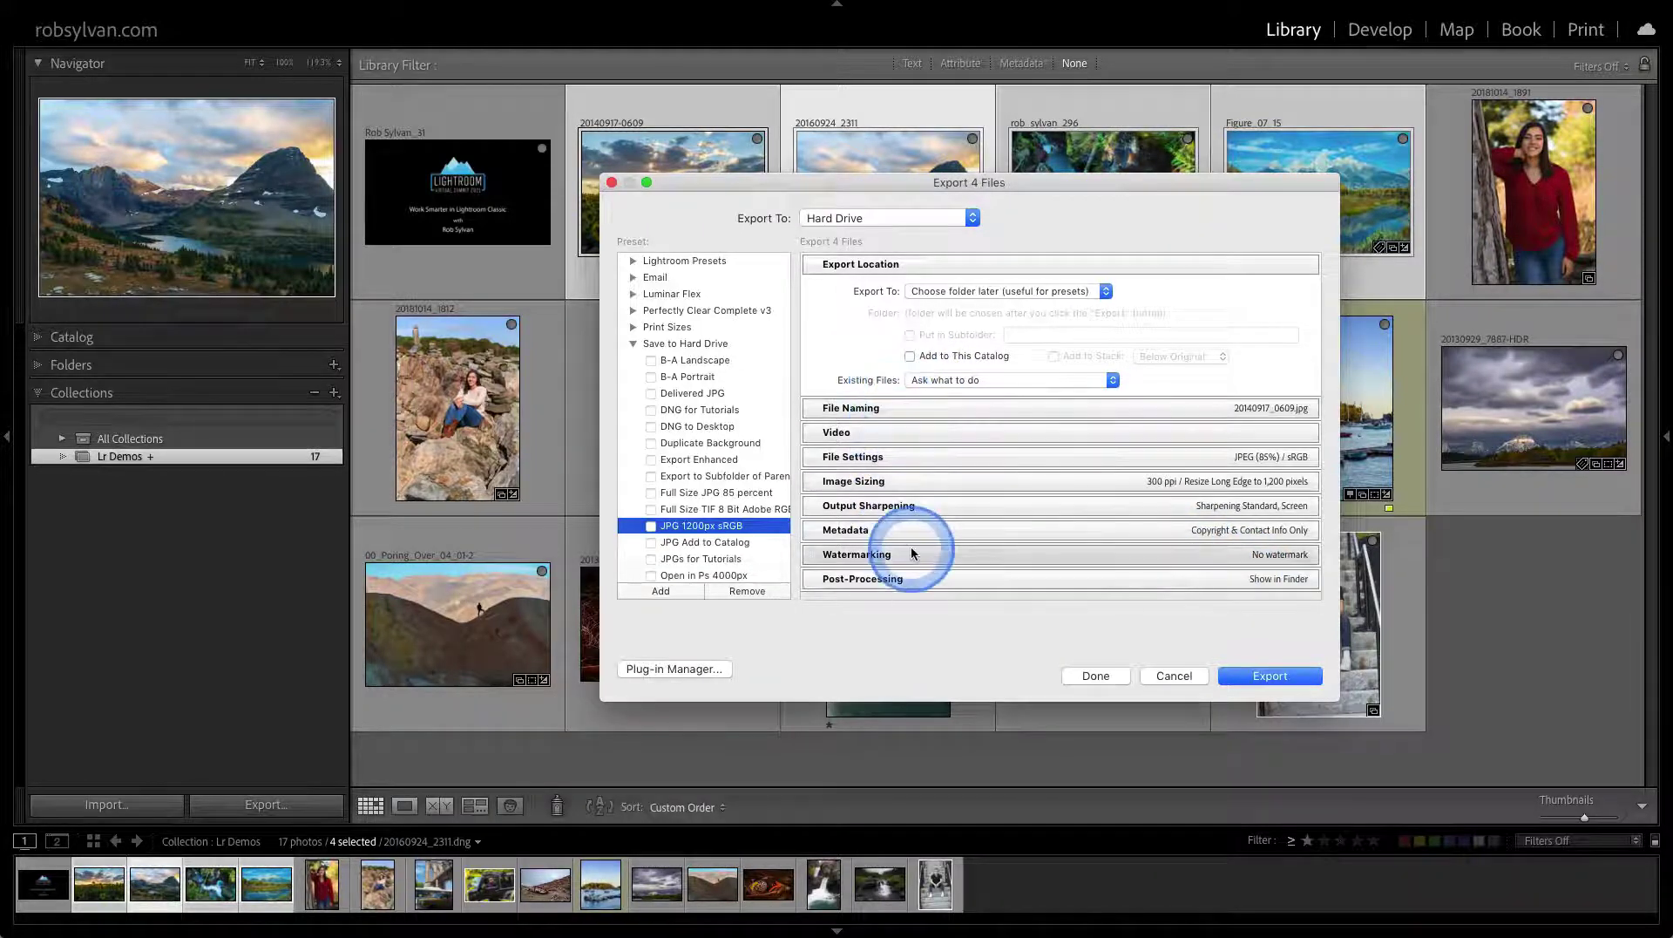
Save the settings as a Save to Hard Drive preset named 'Meaningful name', then close without exporting
{"action": "left_click", "coordinate": [679, 591]}
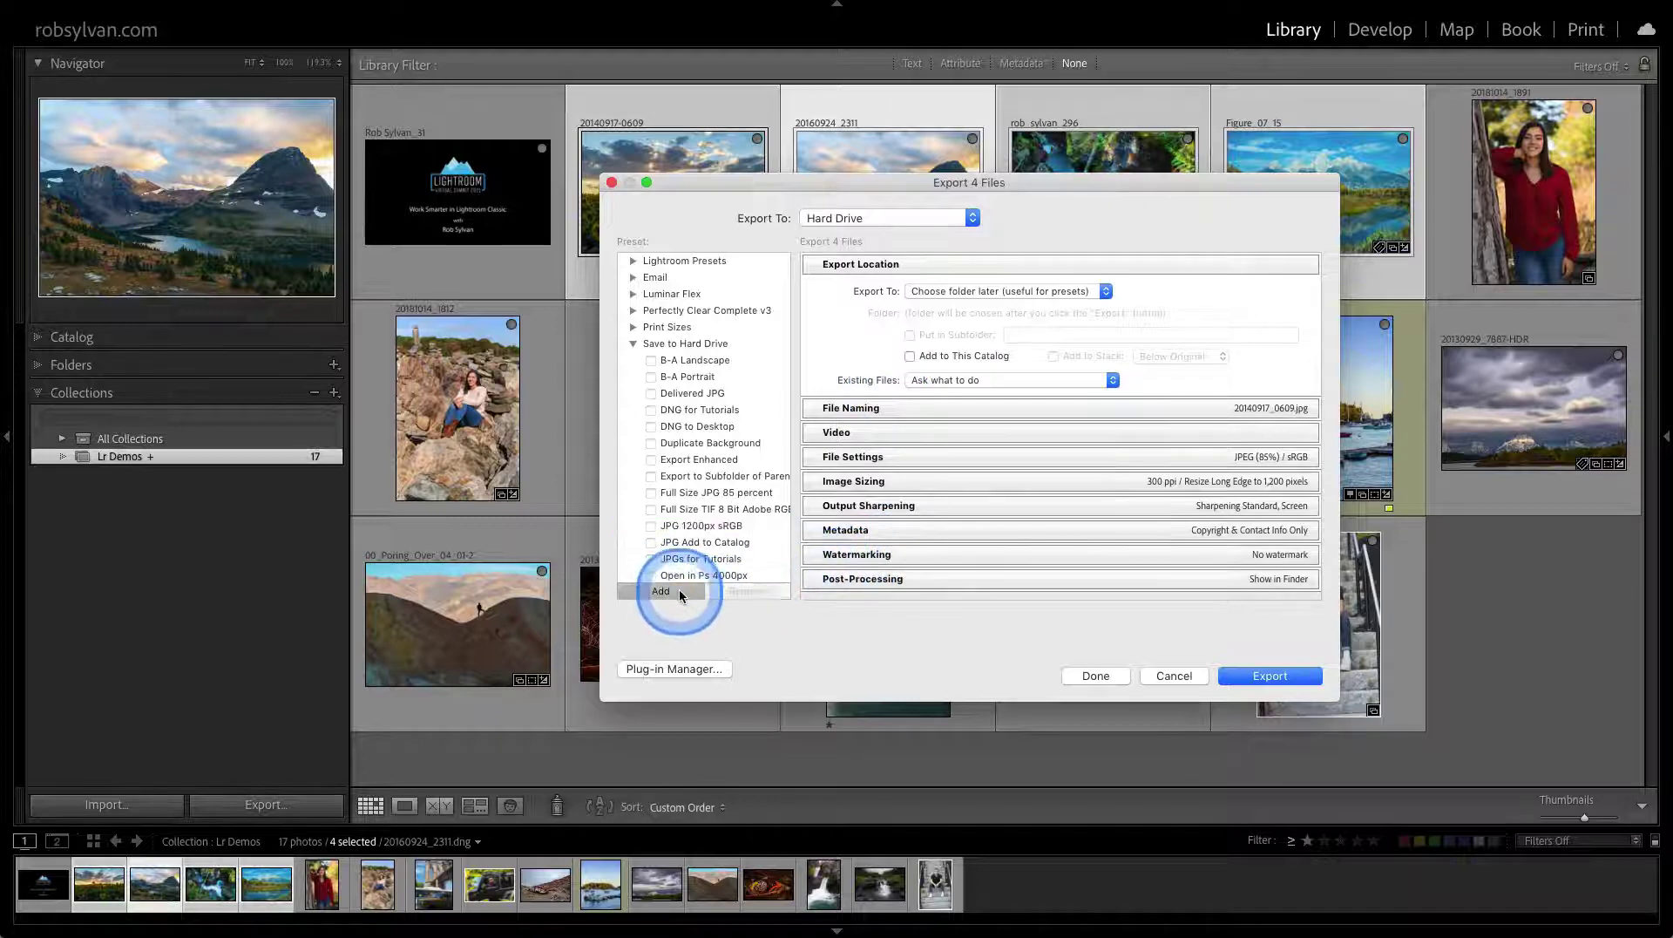
{"action": "left_click", "coordinate": [805, 268]}
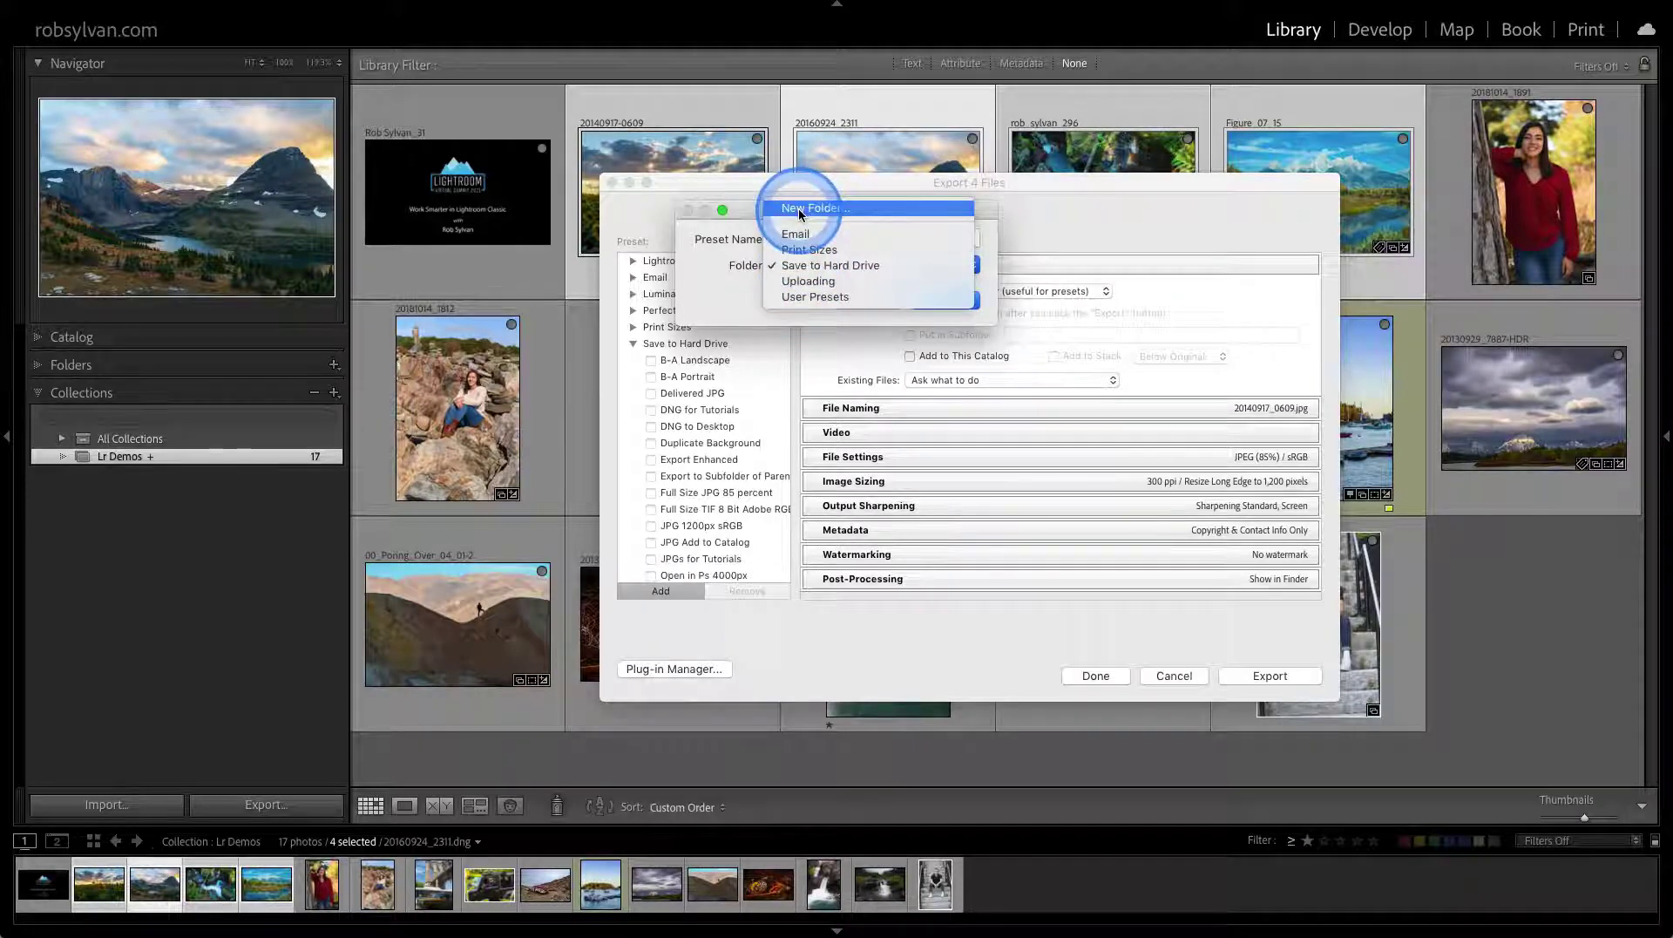
{"action": "left_click", "coordinate": [798, 266]}
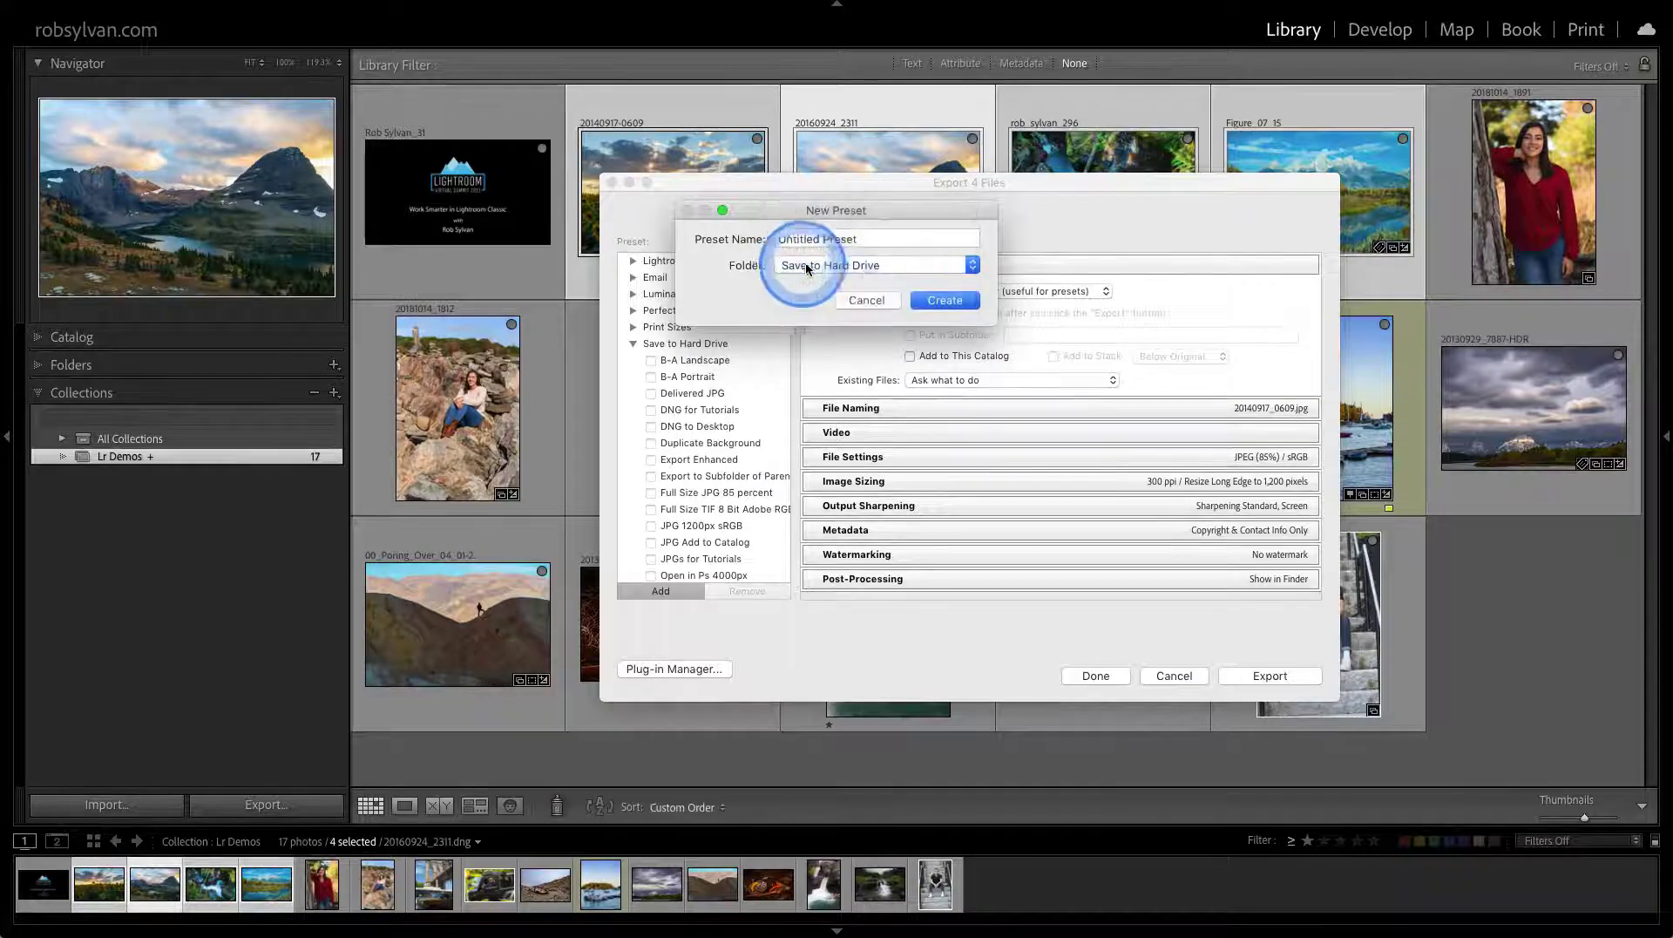
{"action": "triple_click", "coordinate": [815, 241]}
{"action": "type", "text": "Meaningful name"}
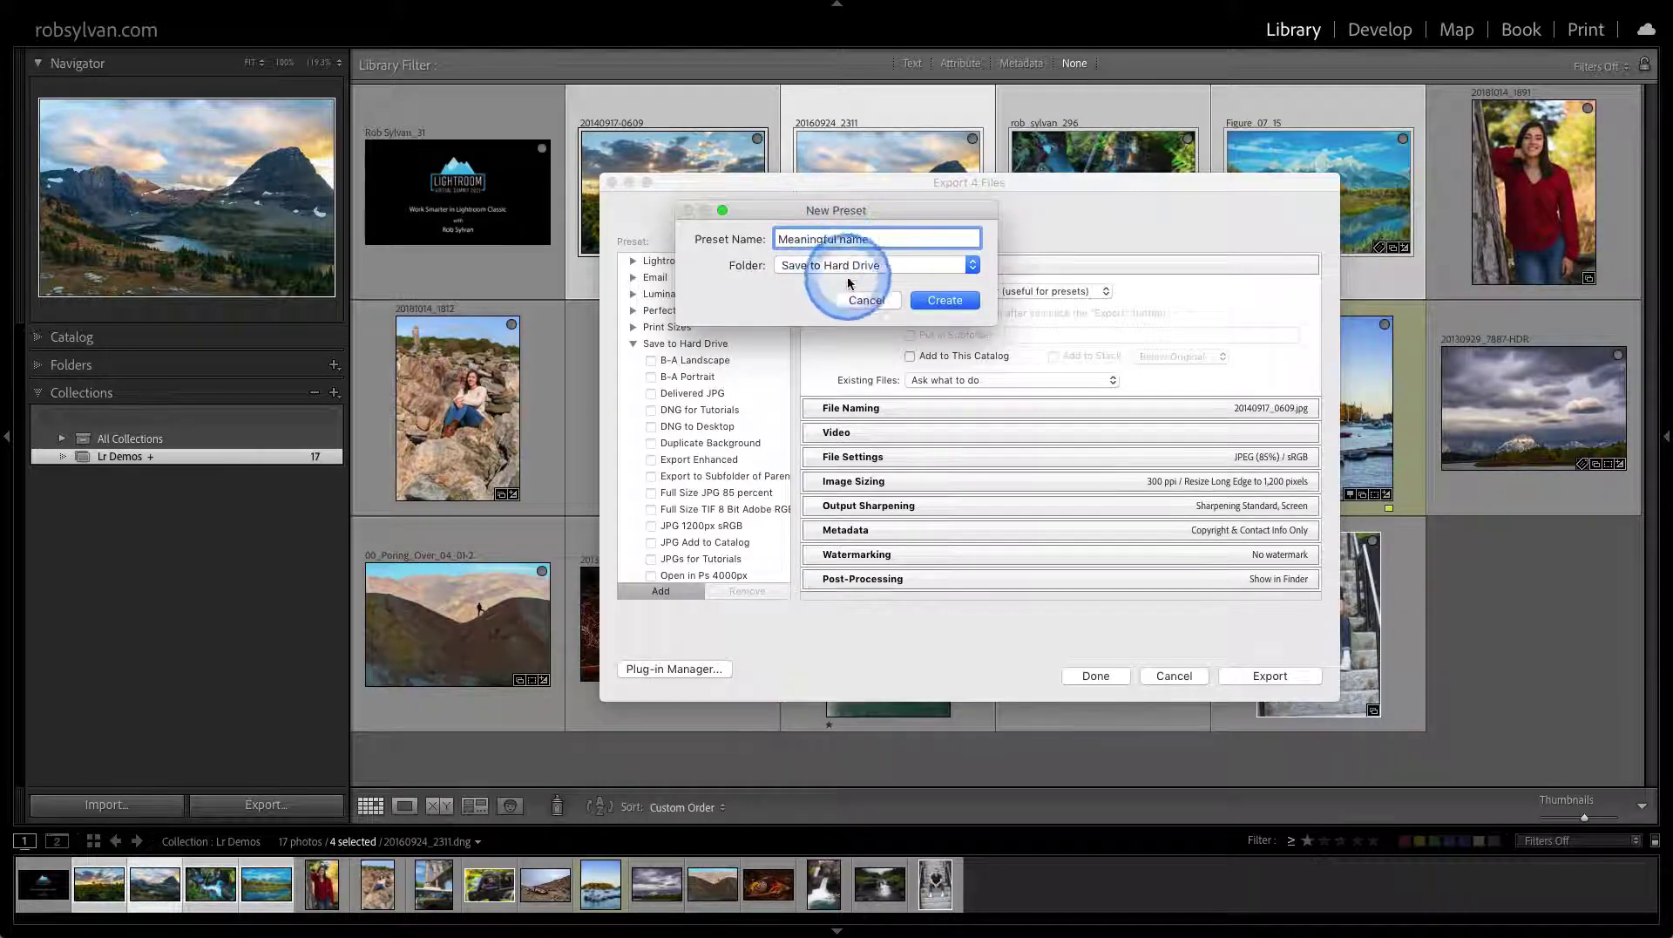
{"action": "left_click", "coordinate": [931, 299]}
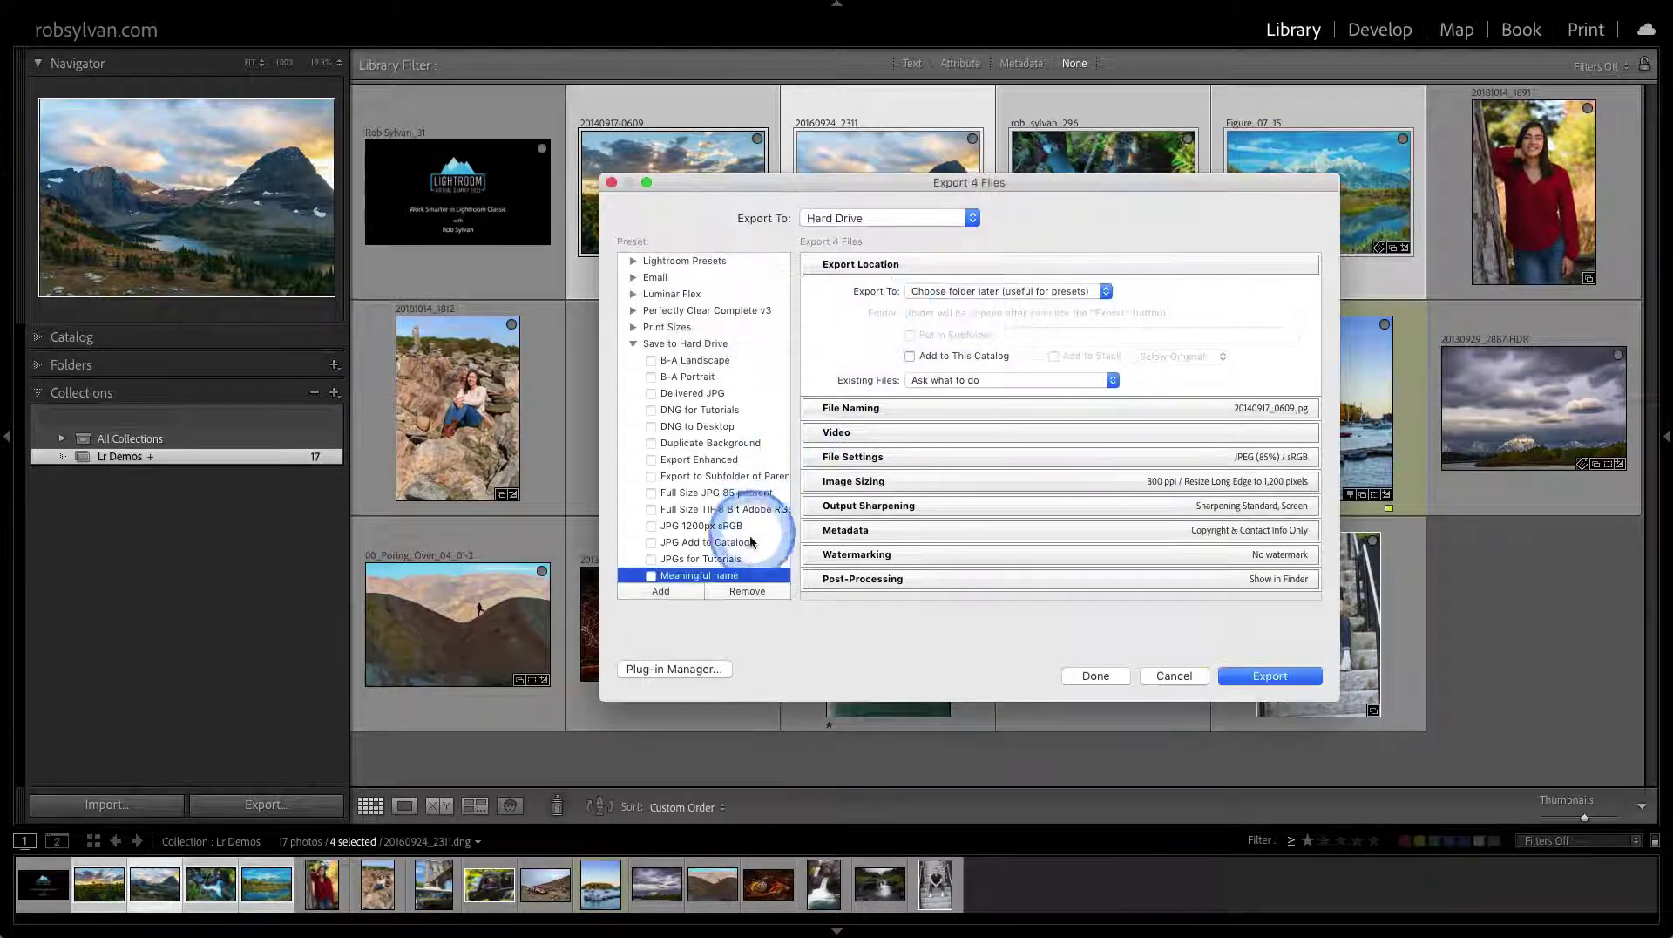
{"action": "scroll", "coordinate": [748, 534], "scroll_direction": "down", "scroll_amount": 5}
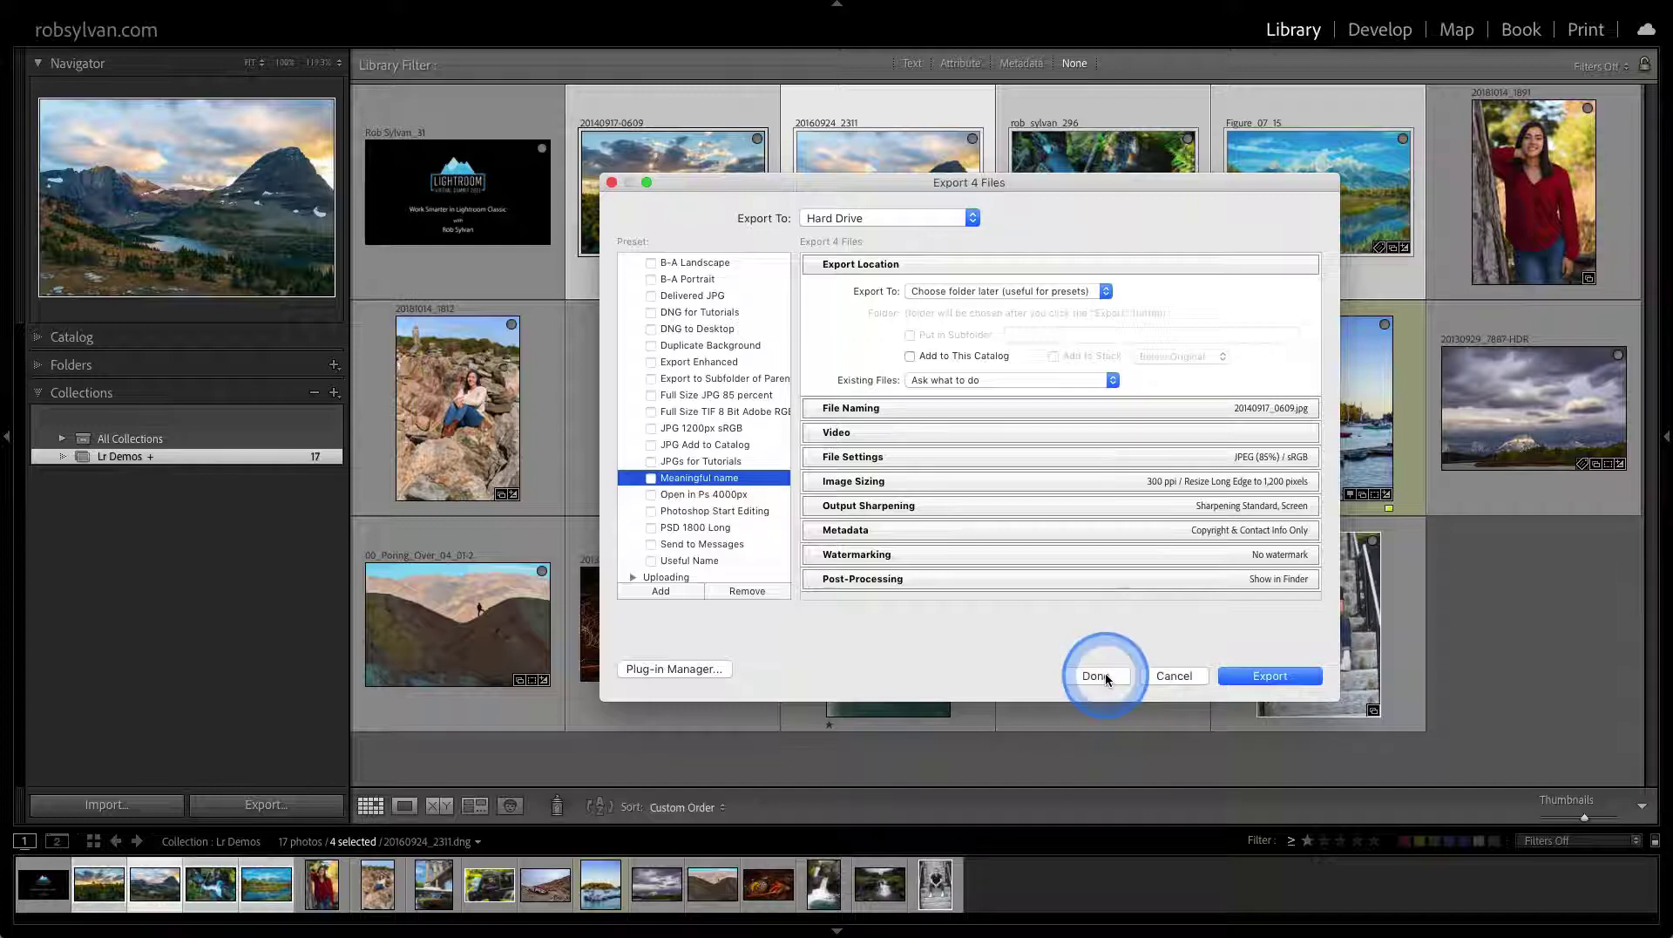
{"action": "left_click", "coordinate": [1105, 676]}
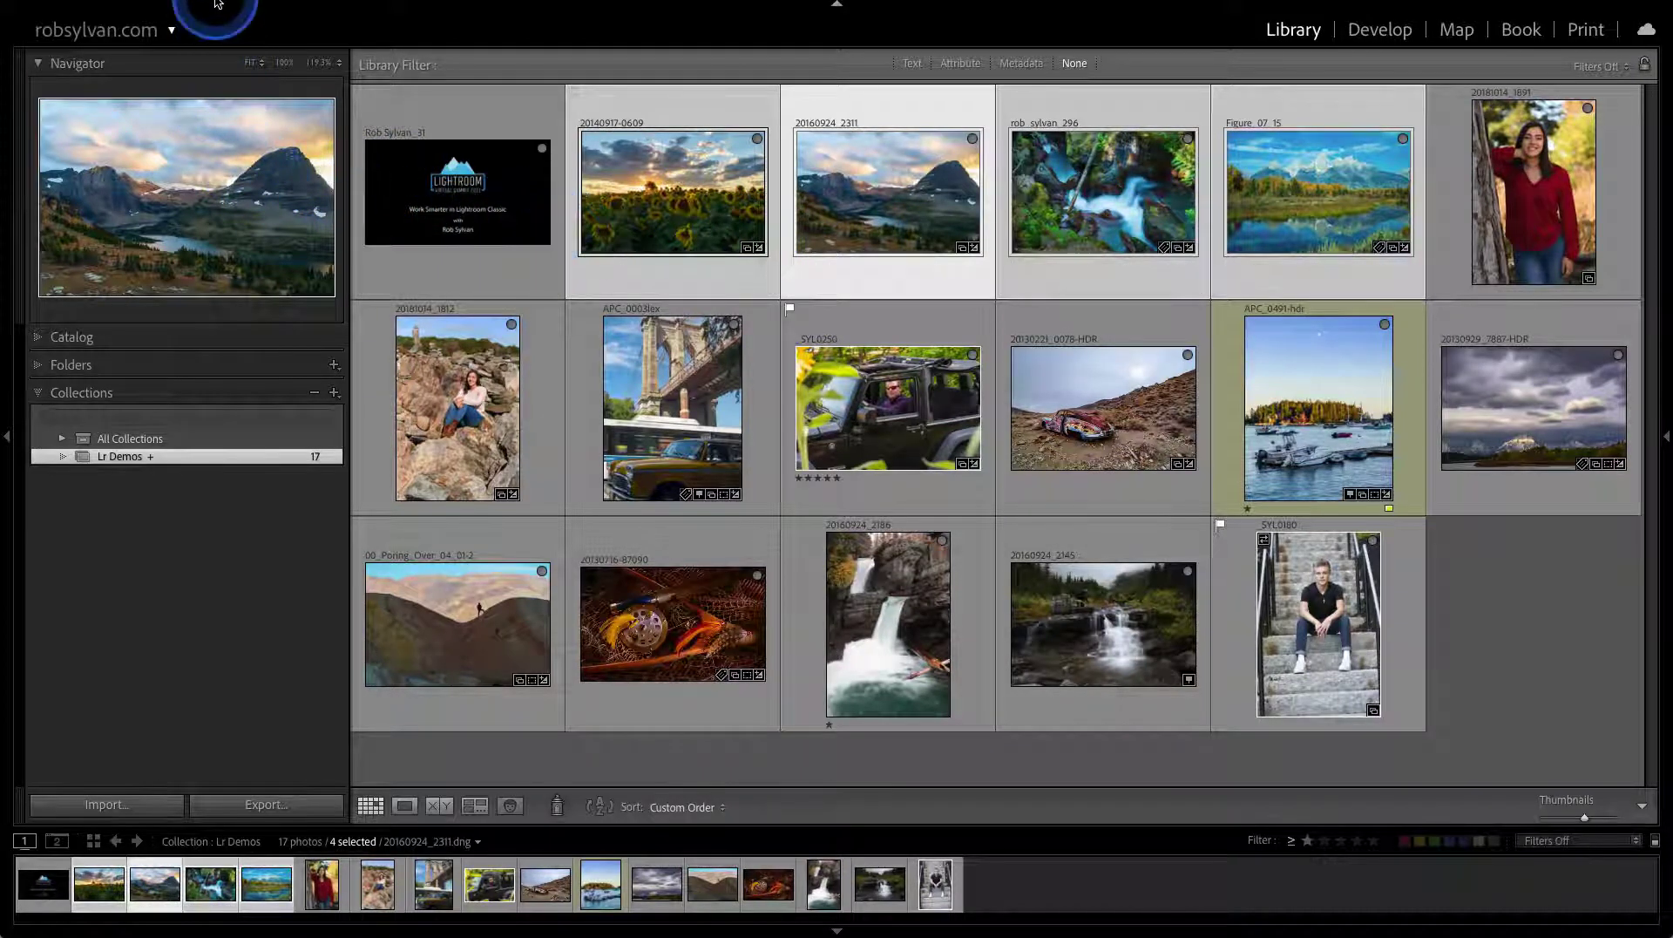
Export the selected photos via File > Export with Preset > JPG 1200px sRGB
{"action": "left_click", "coordinate": [181, 6]}
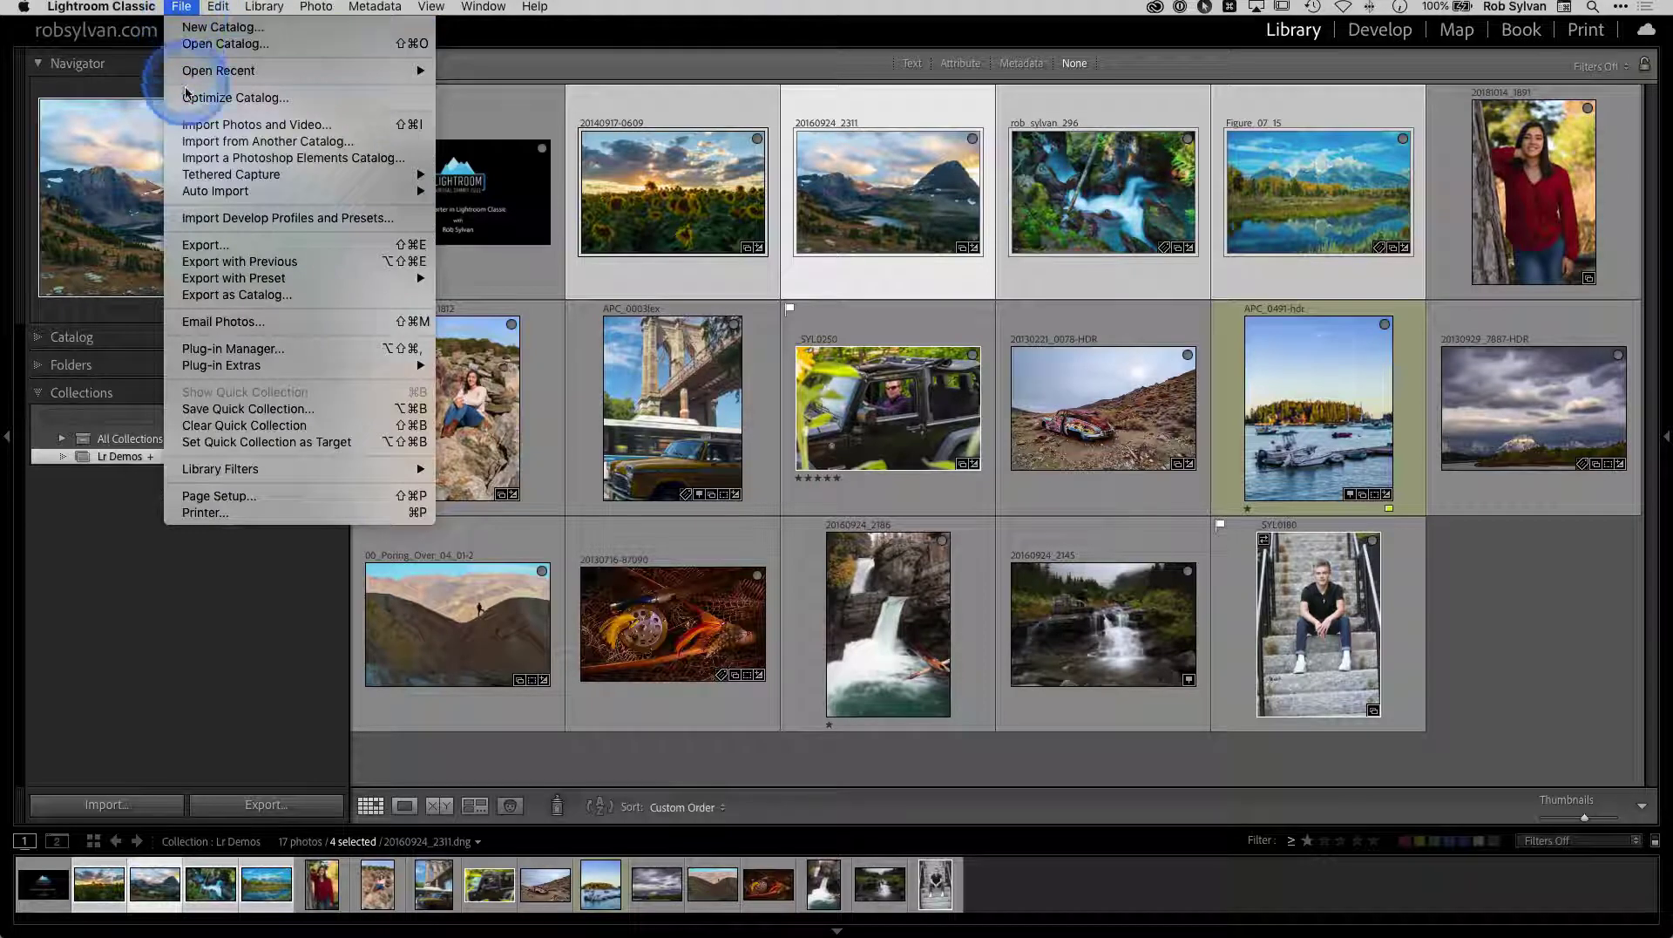
{"action": "mouse_move", "coordinate": [201, 279]}
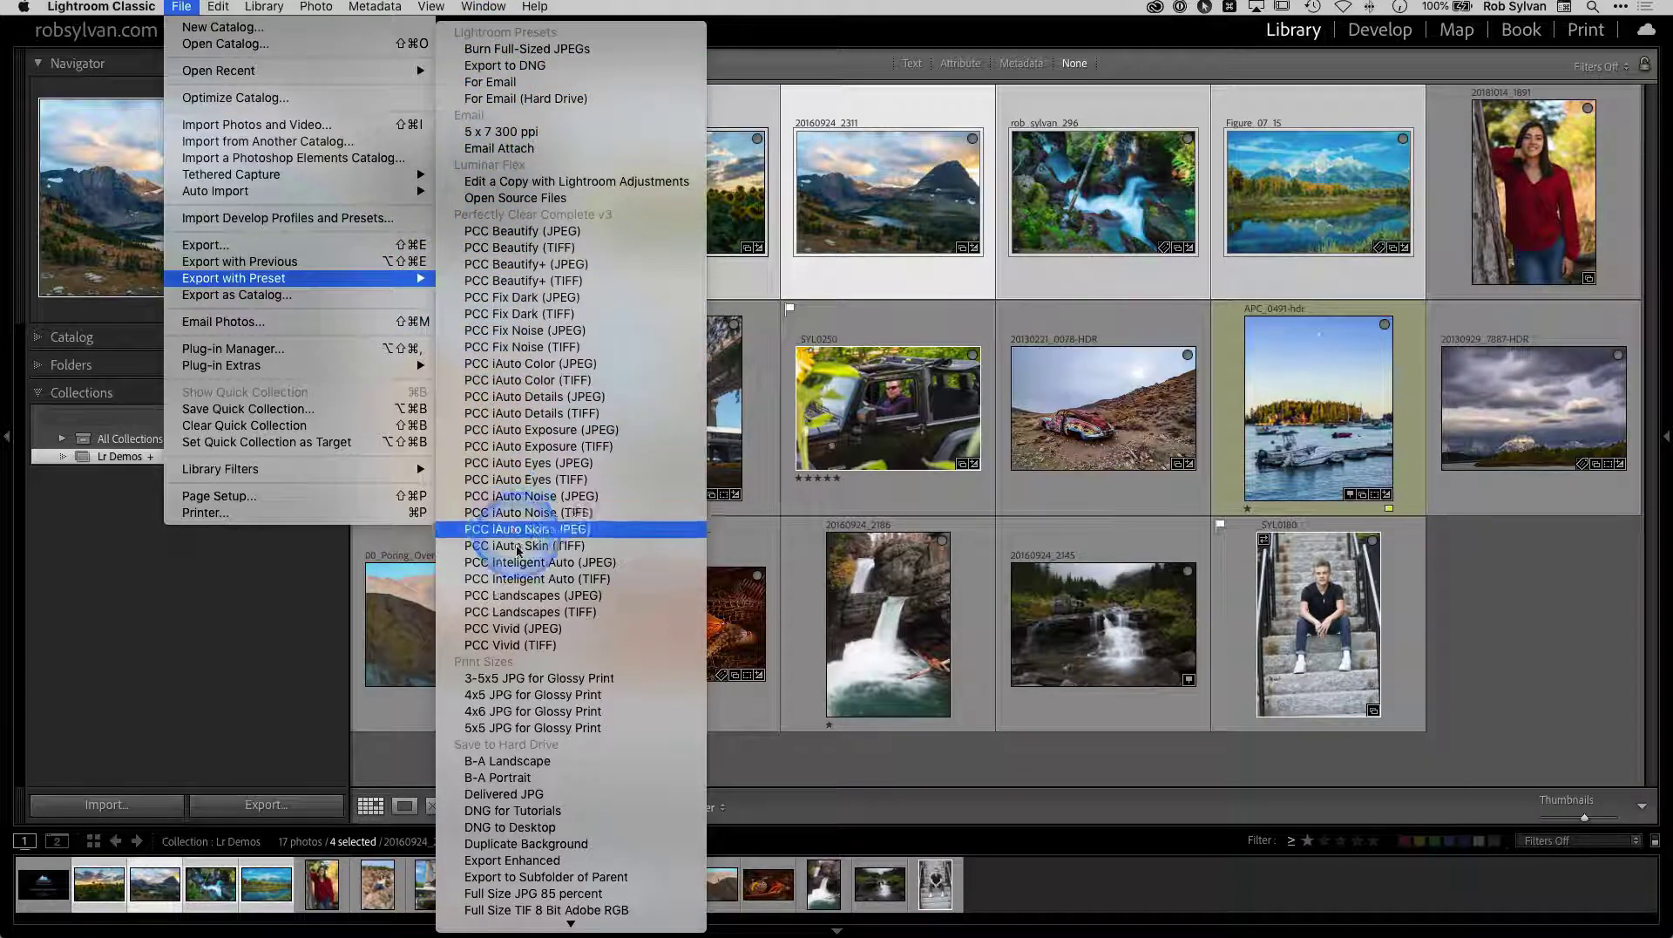
{"action": "mouse_move", "coordinate": [570, 922]}
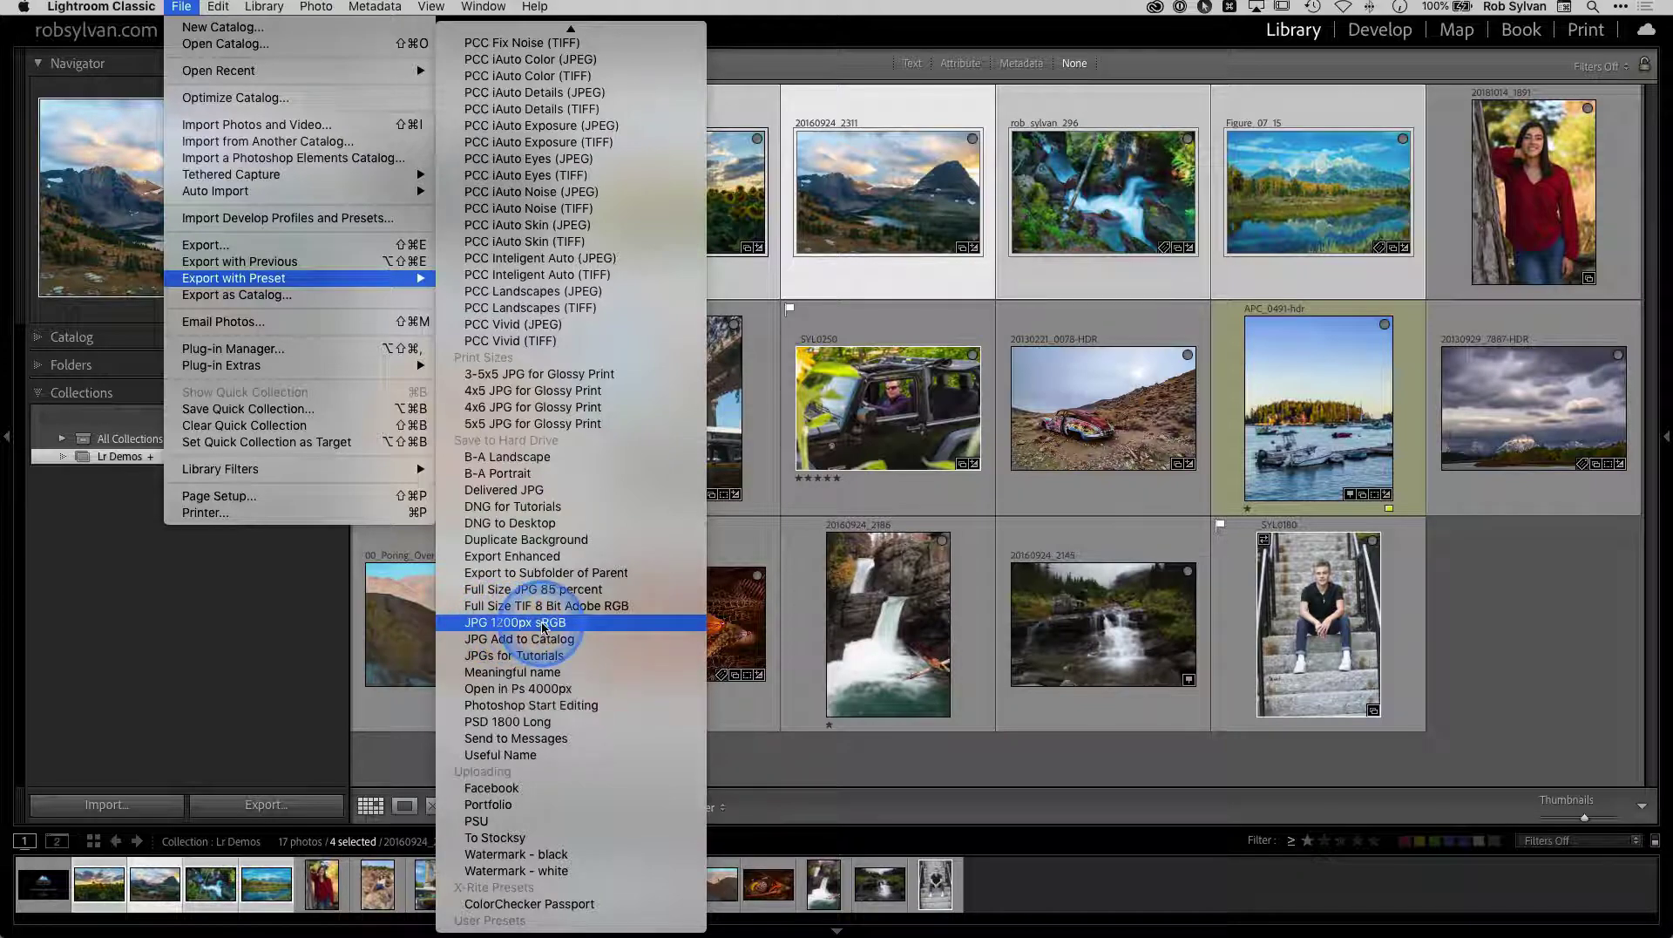
{"action": "left_click", "coordinate": [542, 623]}
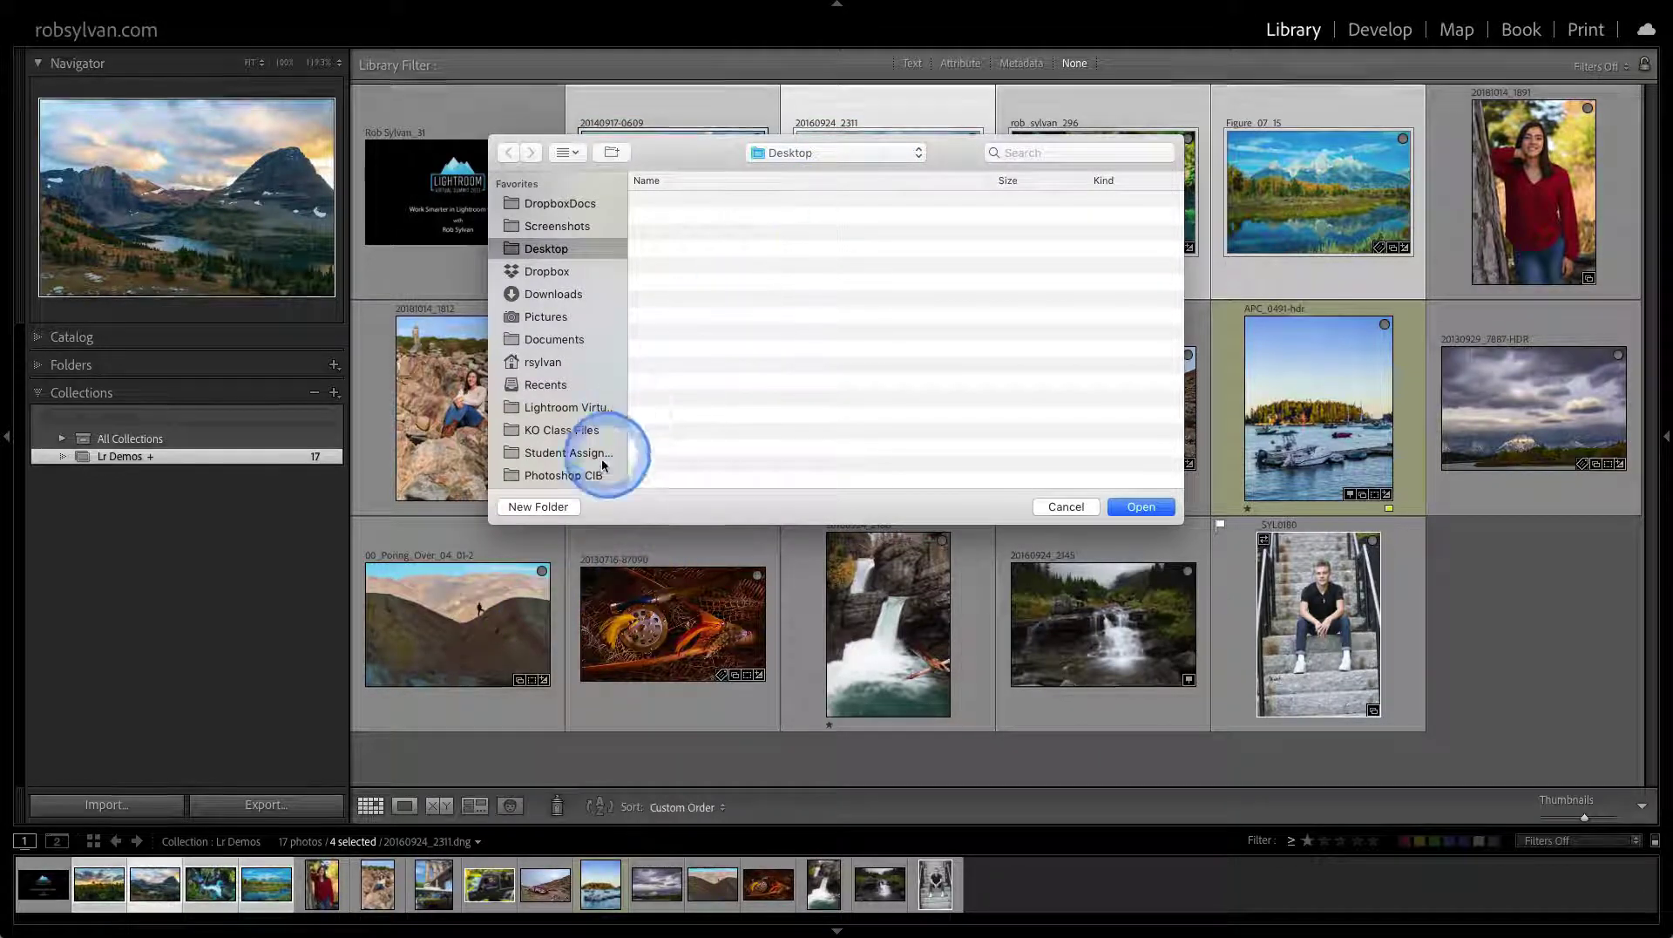
Create a 1200px folder on the Desktop and export the four photos into it
{"action": "left_click", "coordinate": [555, 506]}
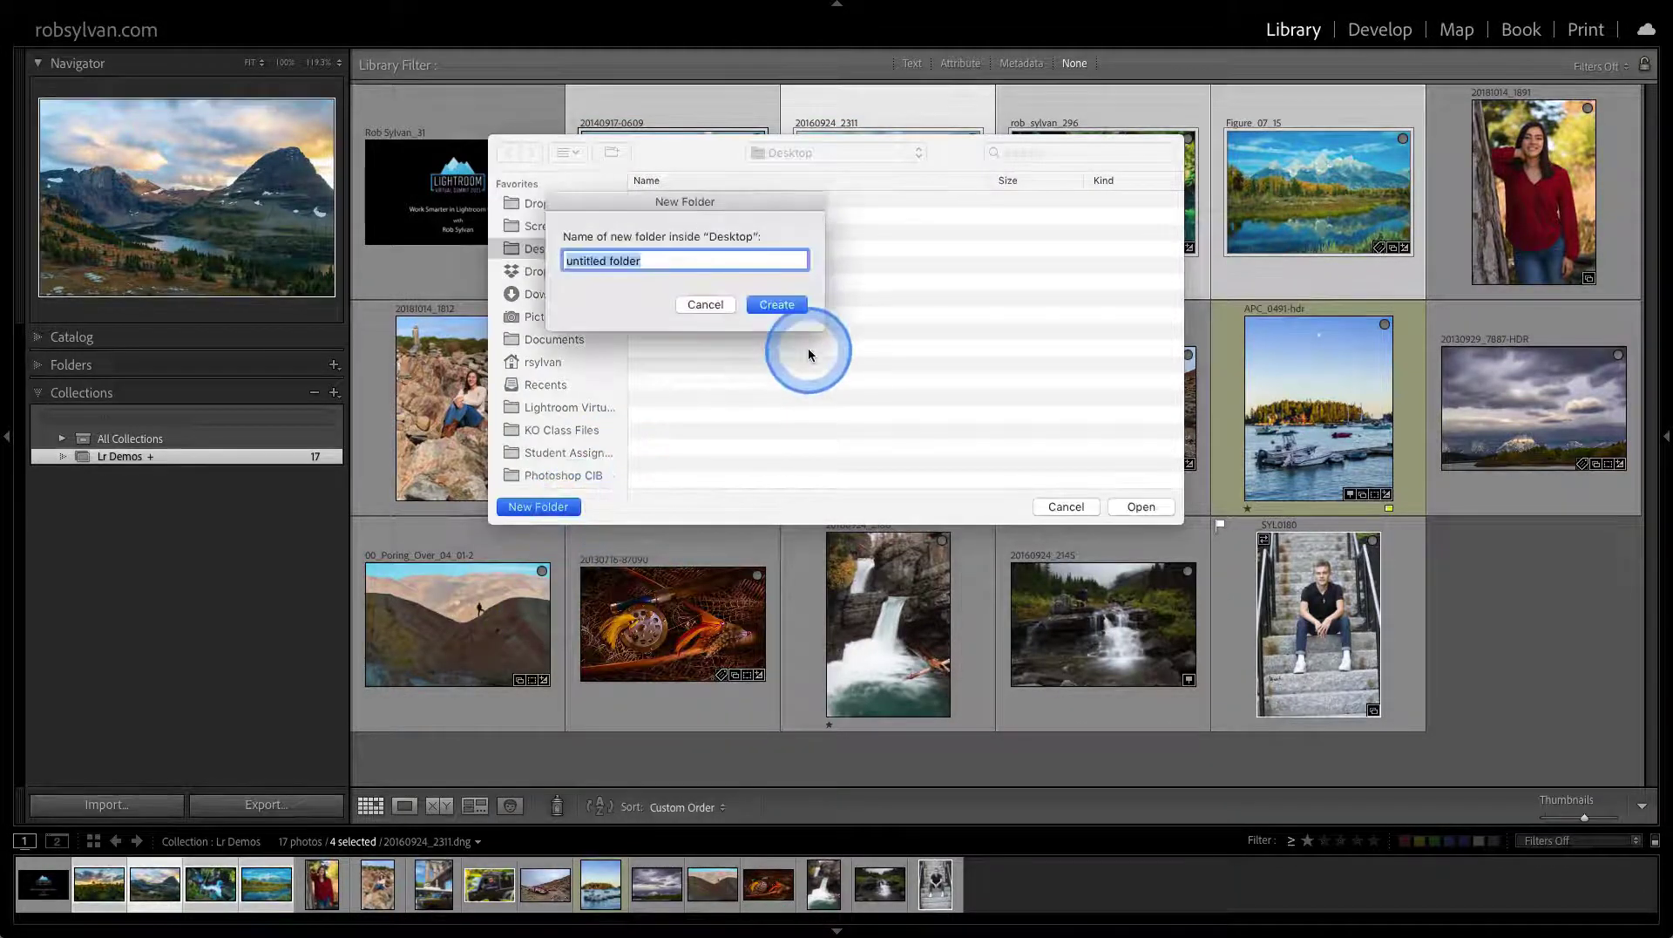
{"action": "type", "text": "1200"}
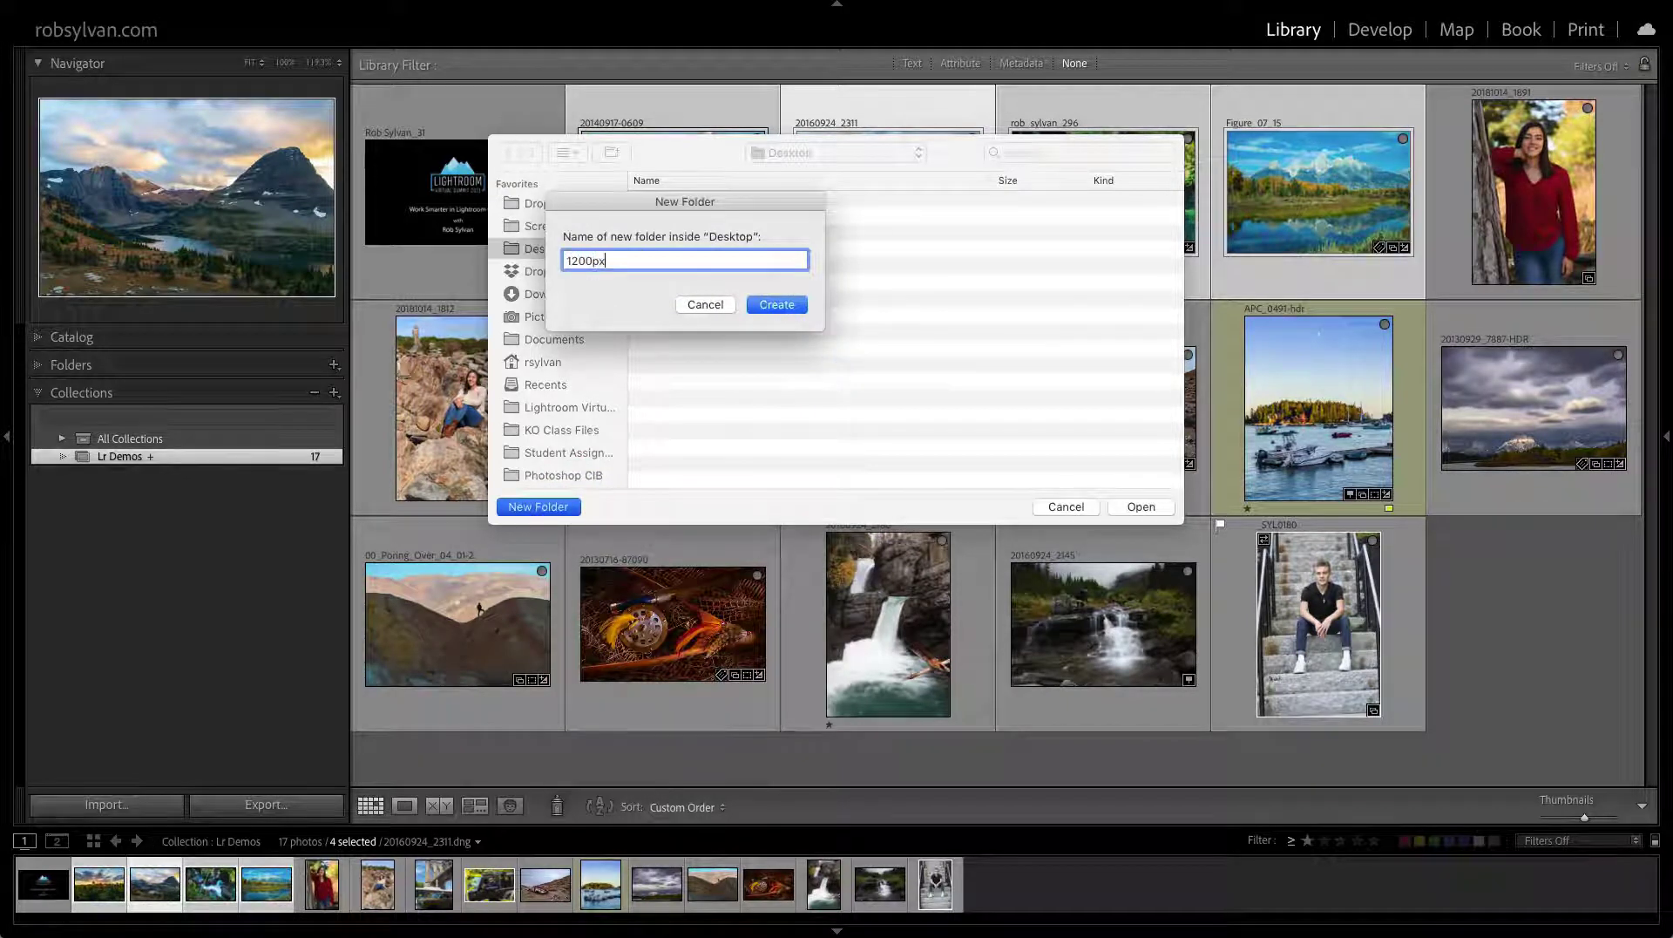
{"action": "left_click", "coordinate": [895, 309]}
{"action": "left_click", "coordinate": [777, 304]}
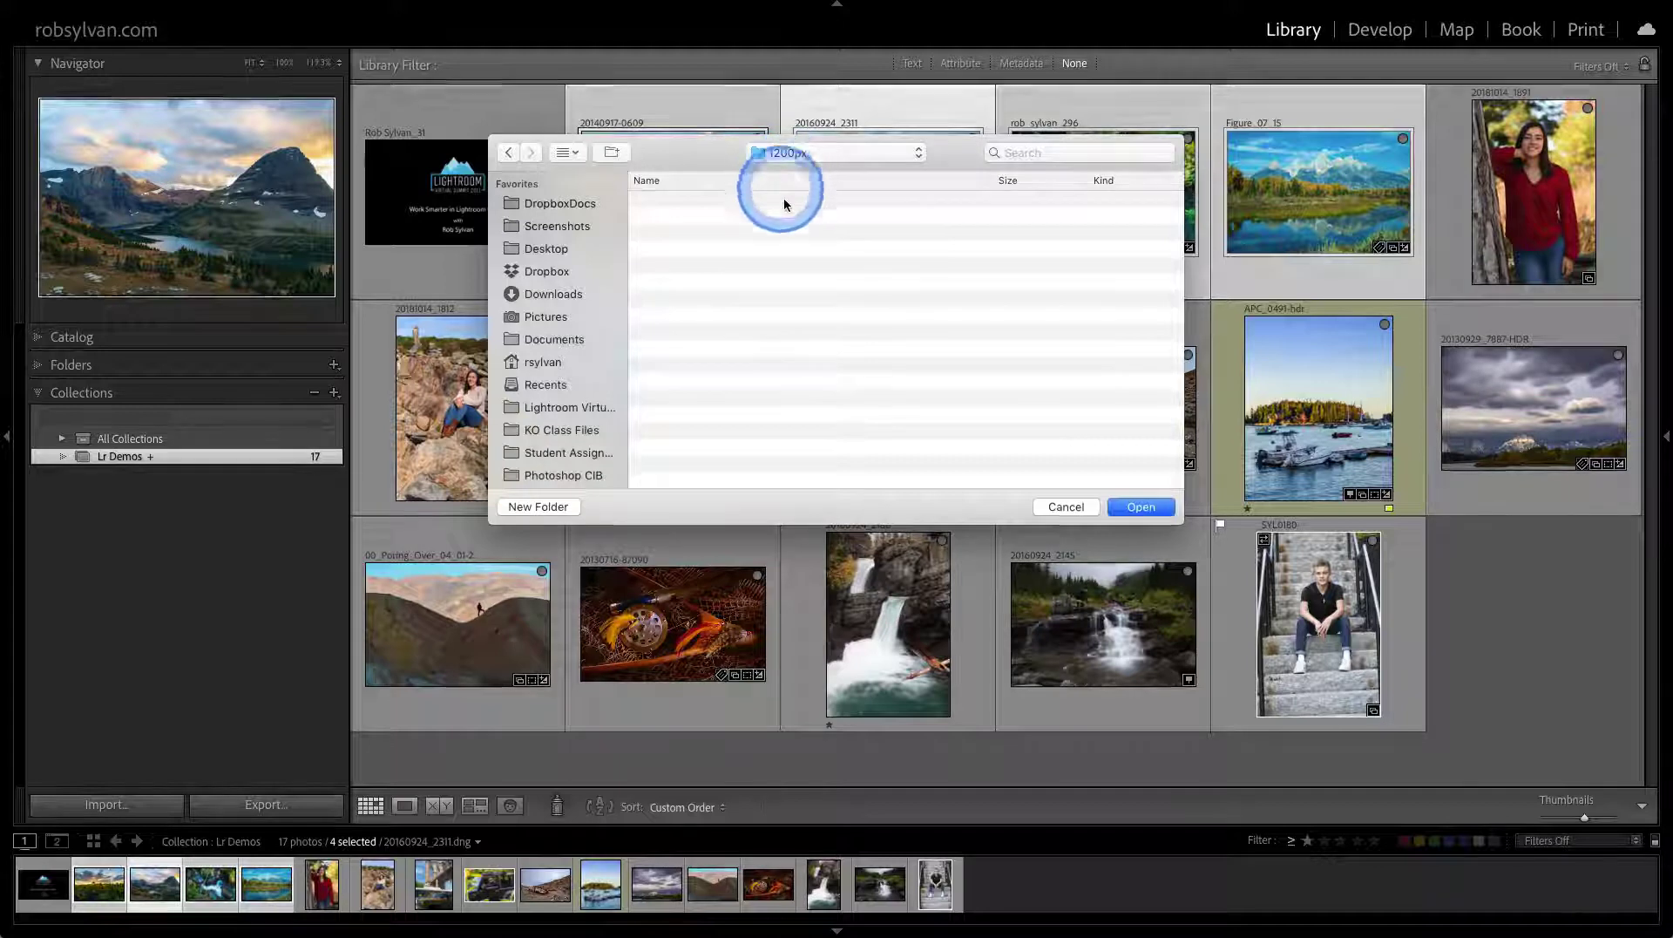
{"action": "left_click", "coordinate": [1126, 507]}
{"action": "left_click", "coordinate": [1046, 467]}
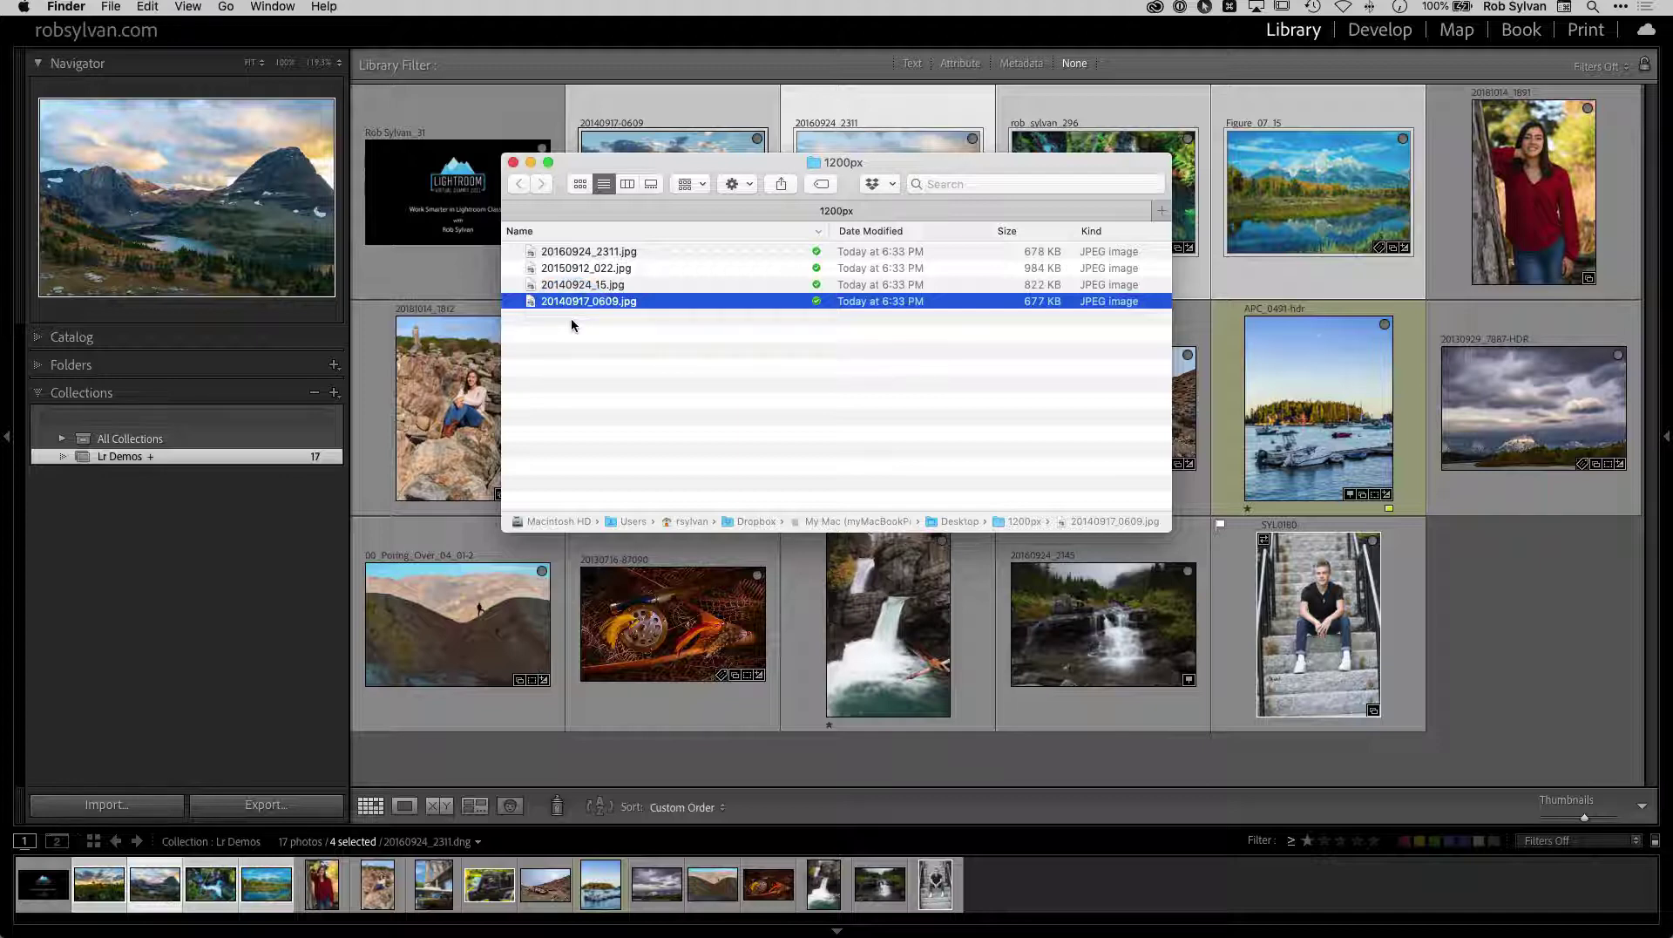
Close the Finder window, reopen the Export dialog for the four photos, and choose Zip Exporter
{"action": "left_click", "coordinate": [513, 163]}
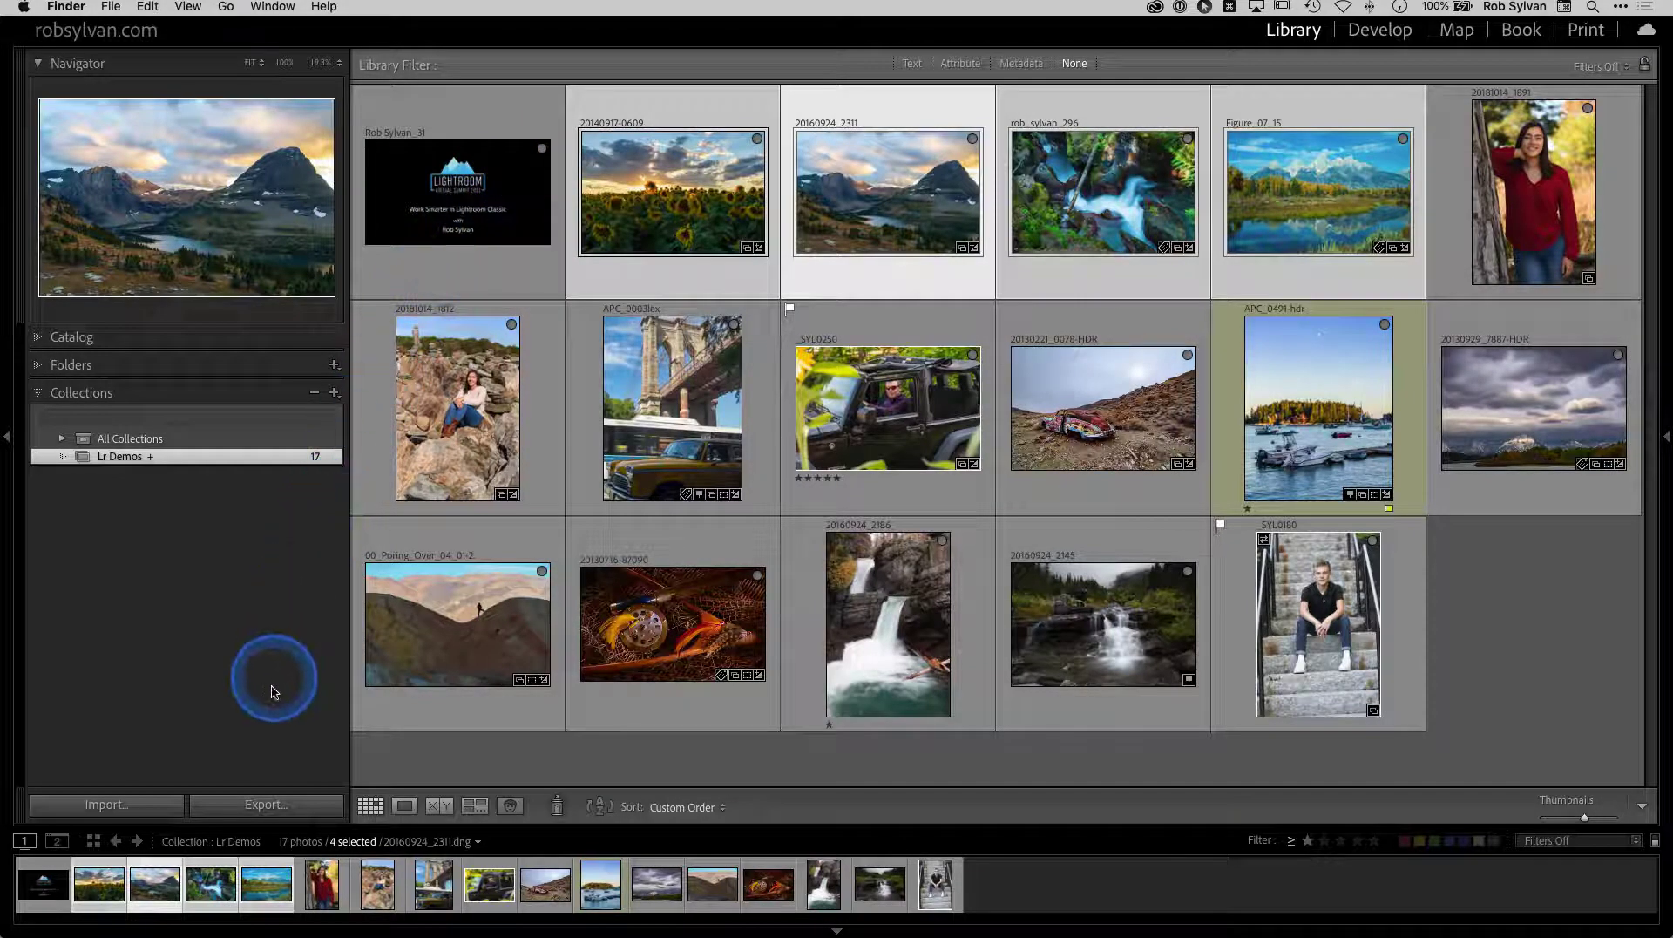
{"action": "left_click", "coordinate": [272, 798]}
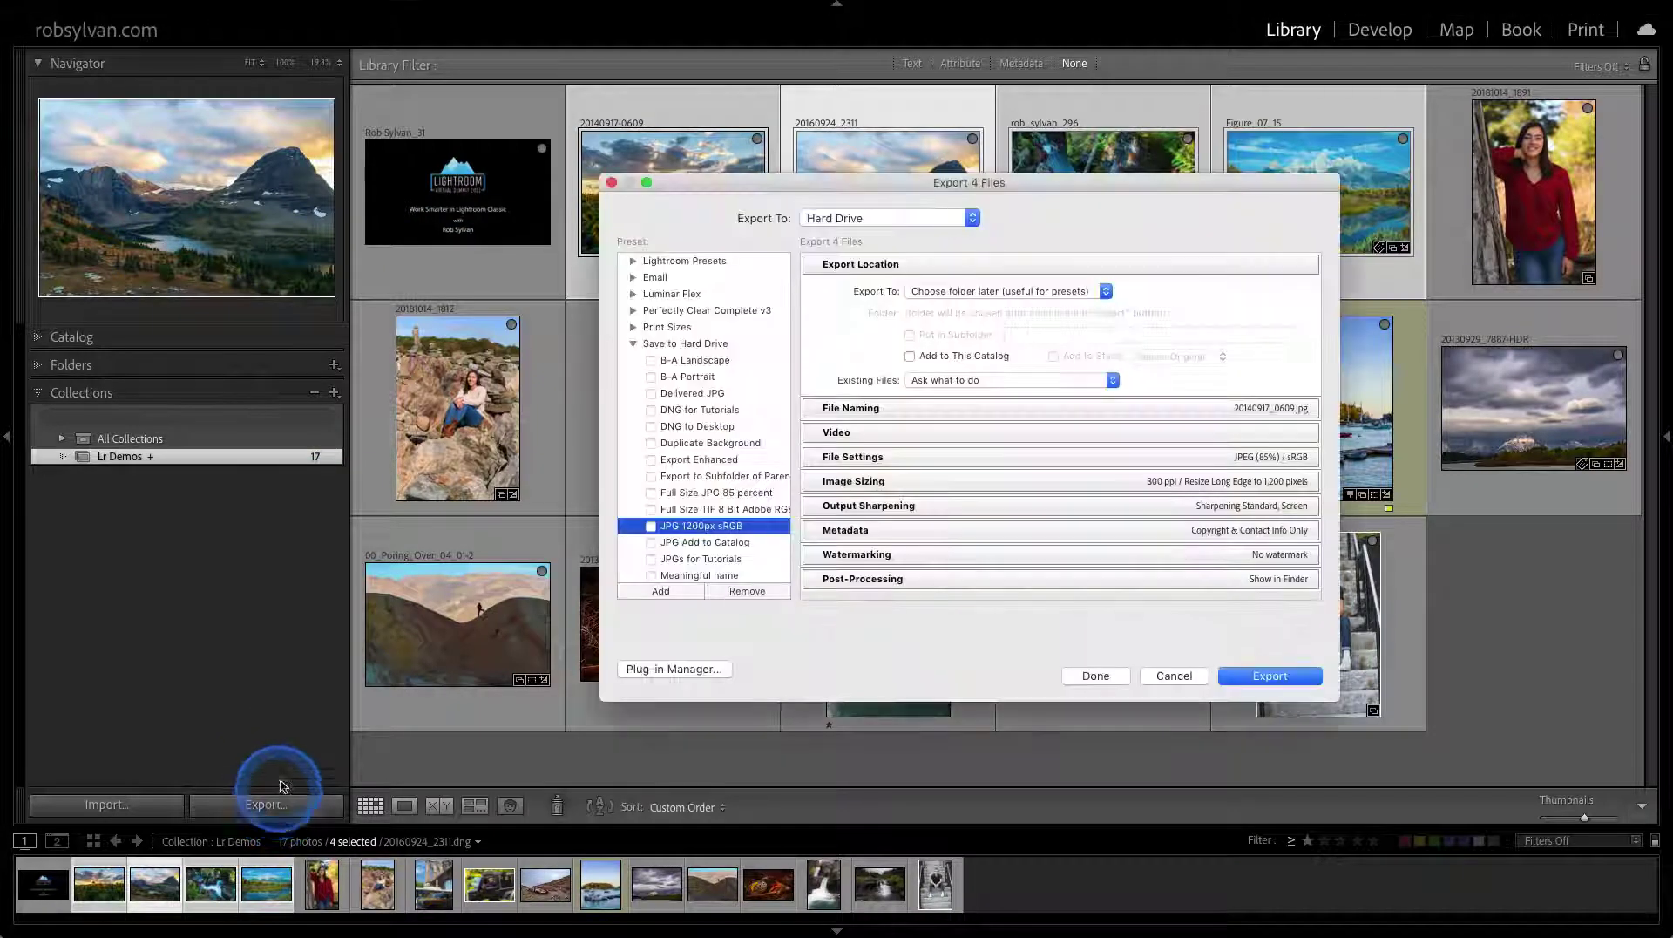
{"action": "left_click", "coordinate": [633, 344]}
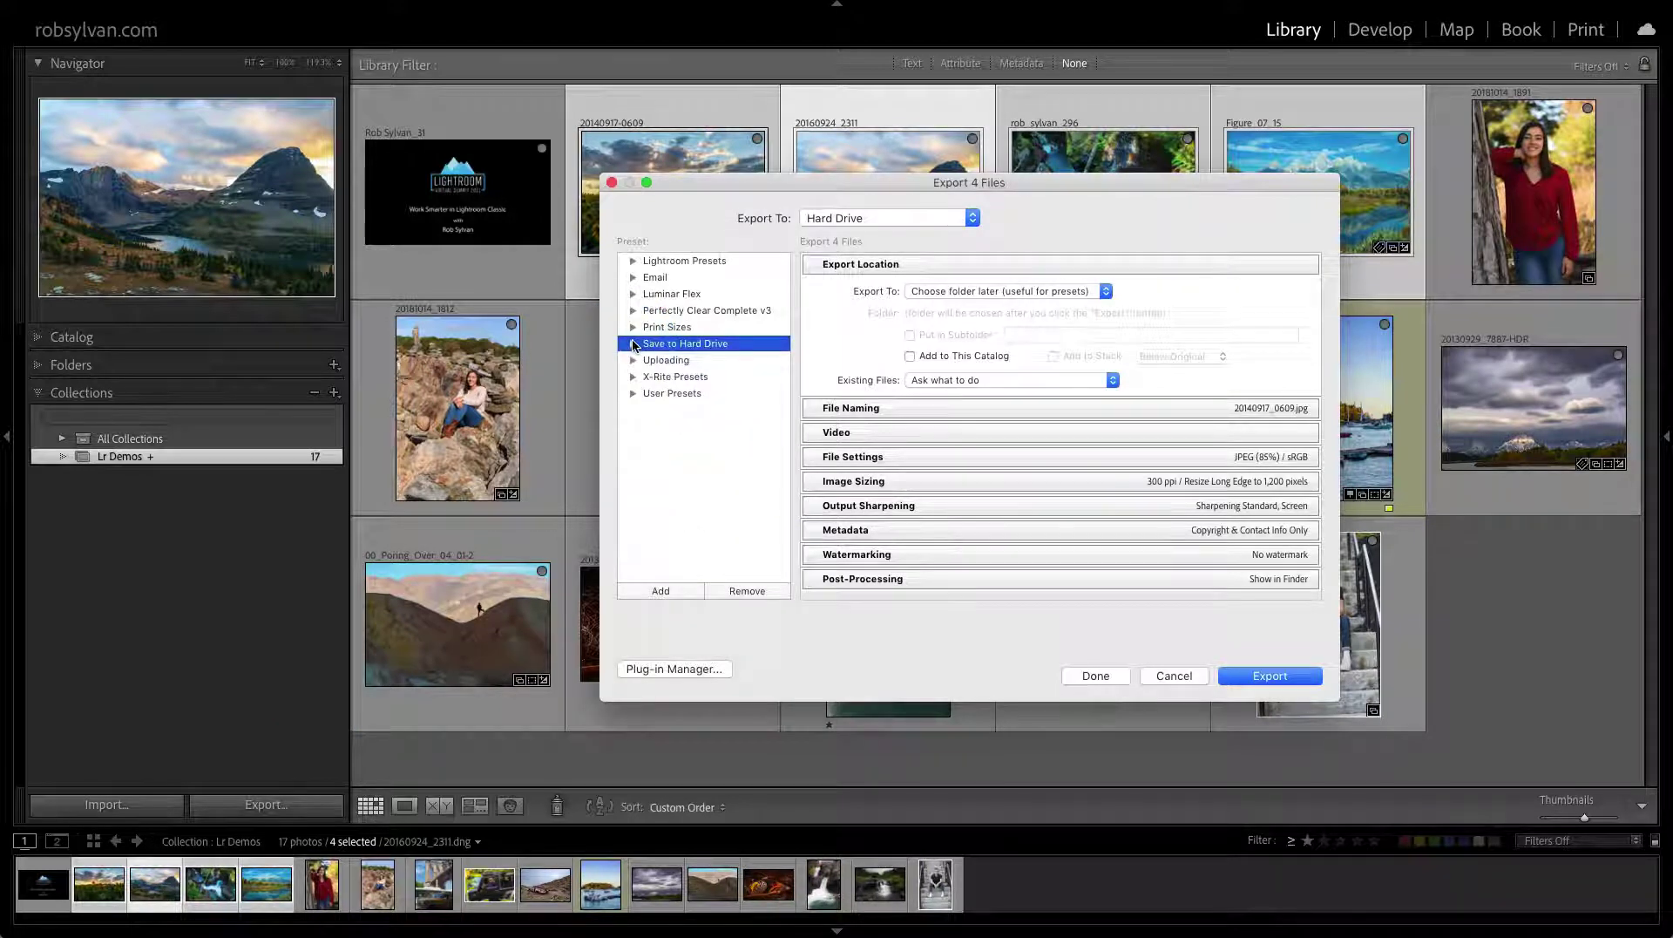
{"action": "left_click", "coordinate": [633, 346]}
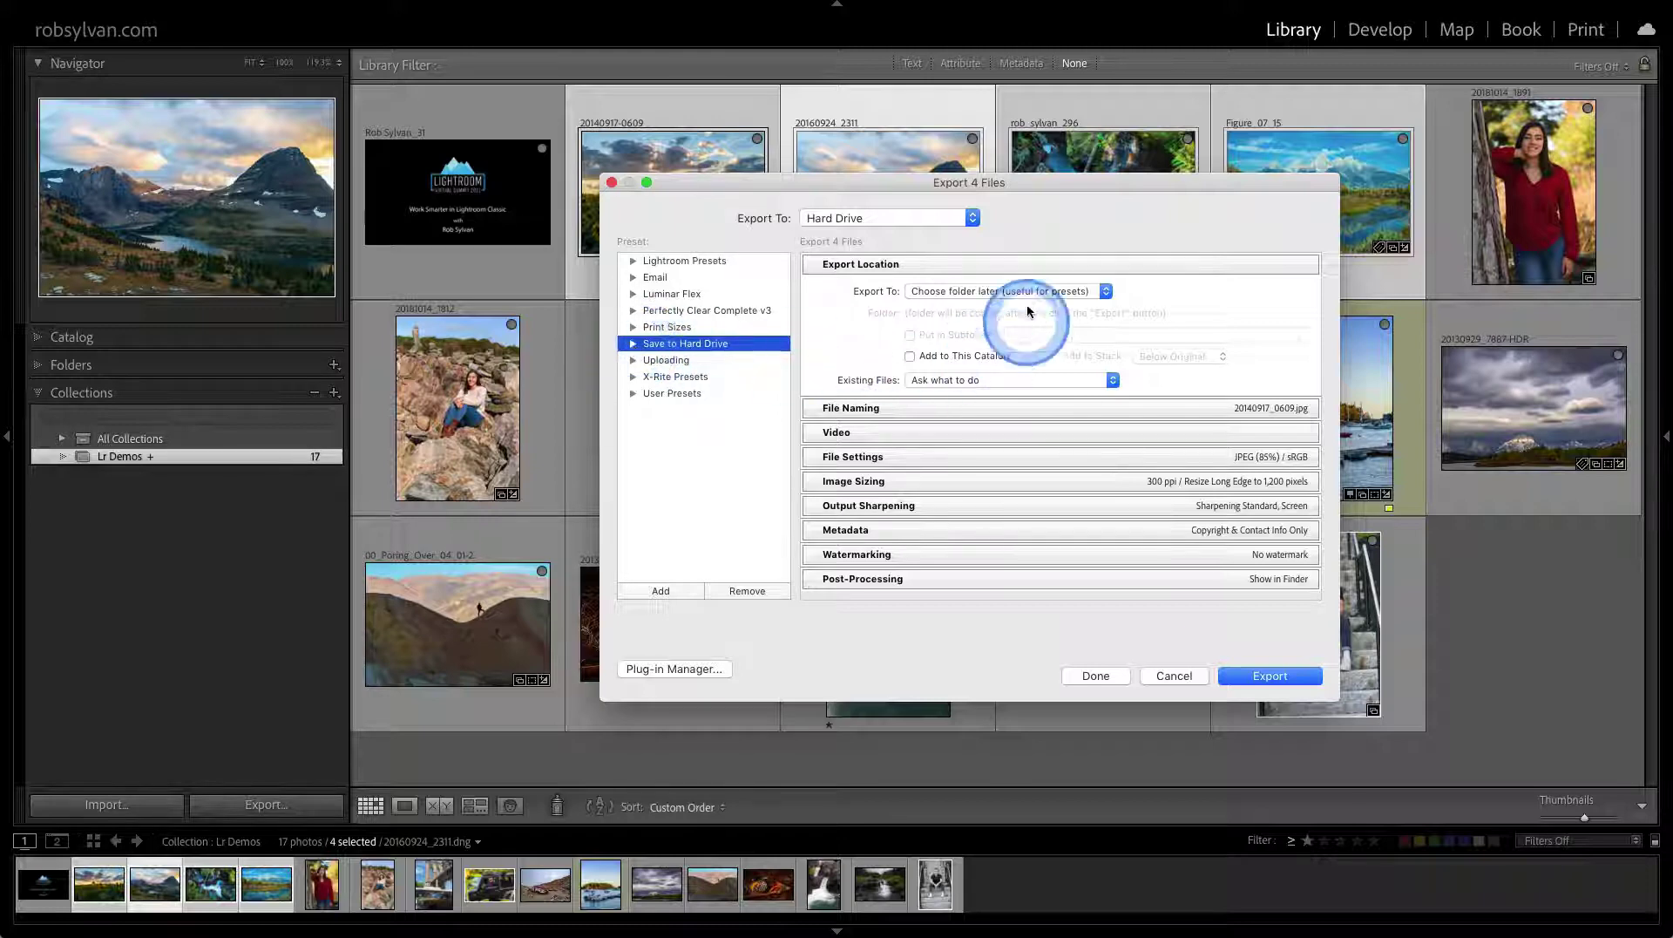
{"action": "left_click", "coordinate": [1008, 442]}
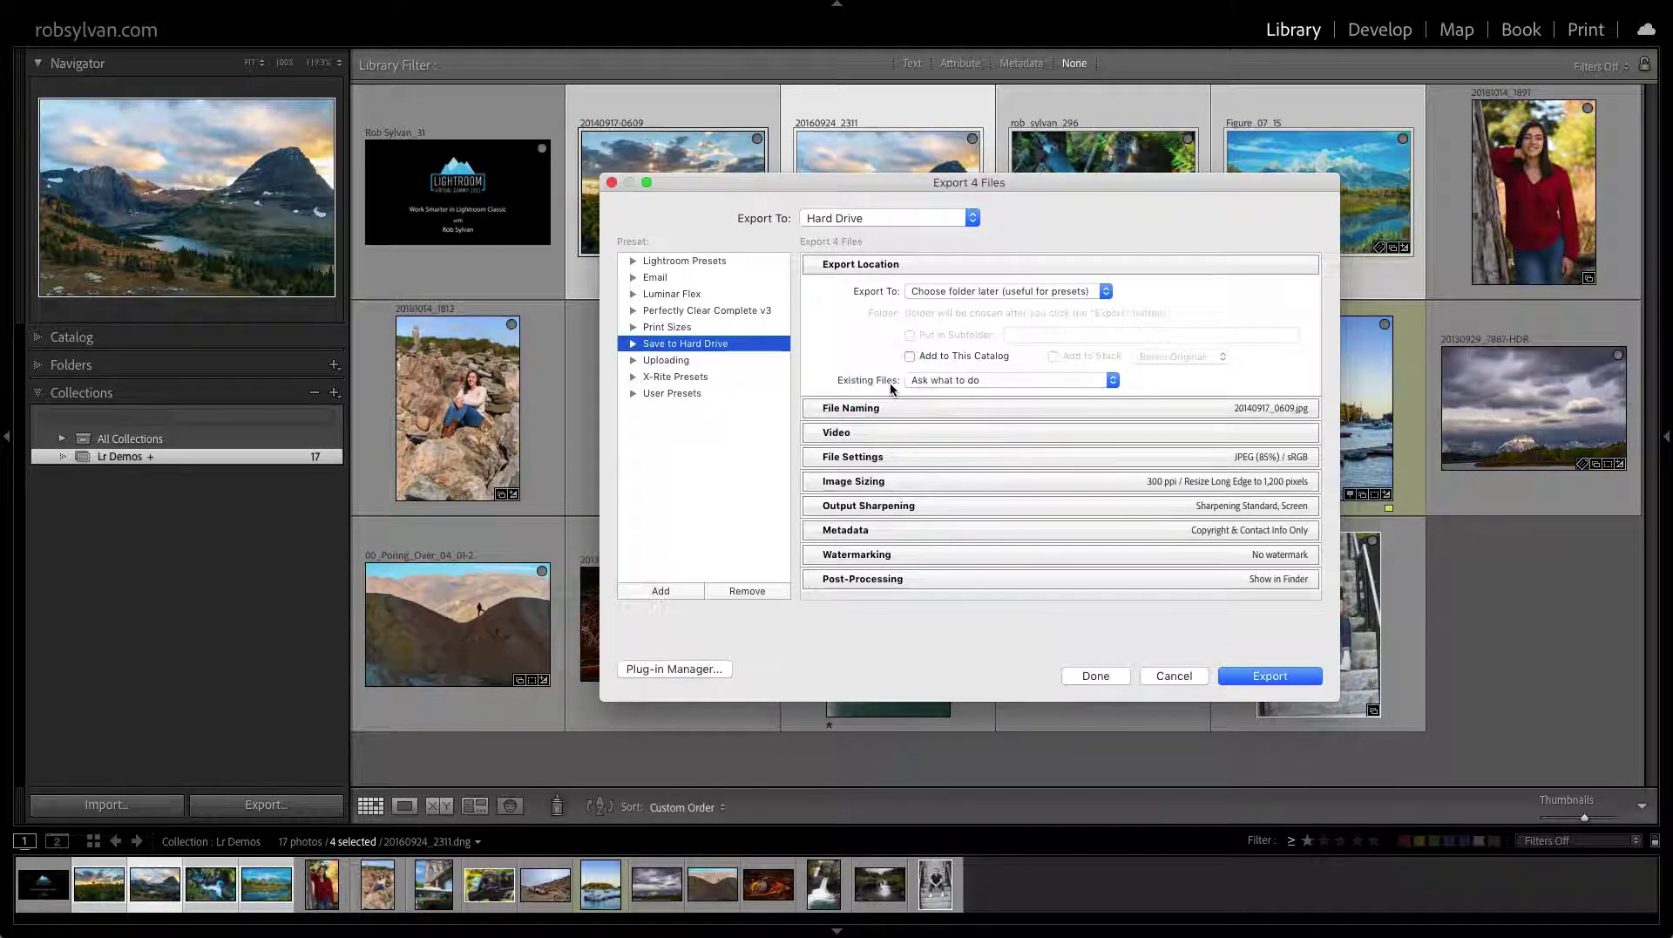
{"action": "left_click", "coordinate": [840, 374]}
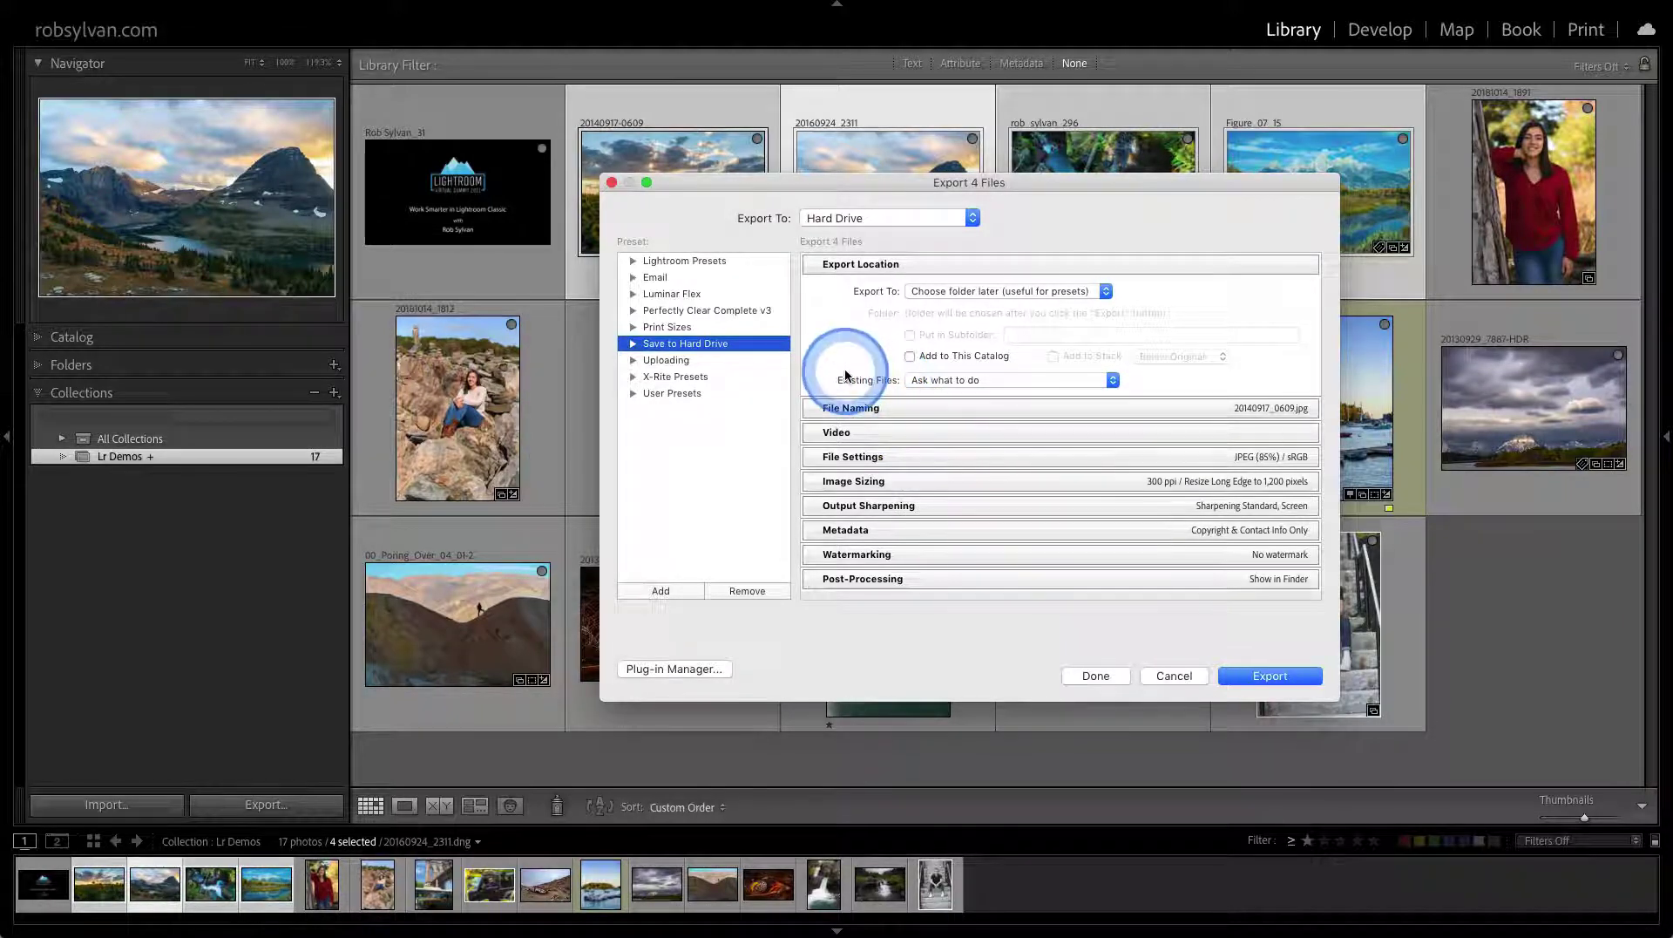
{"action": "left_click", "coordinate": [839, 218]}
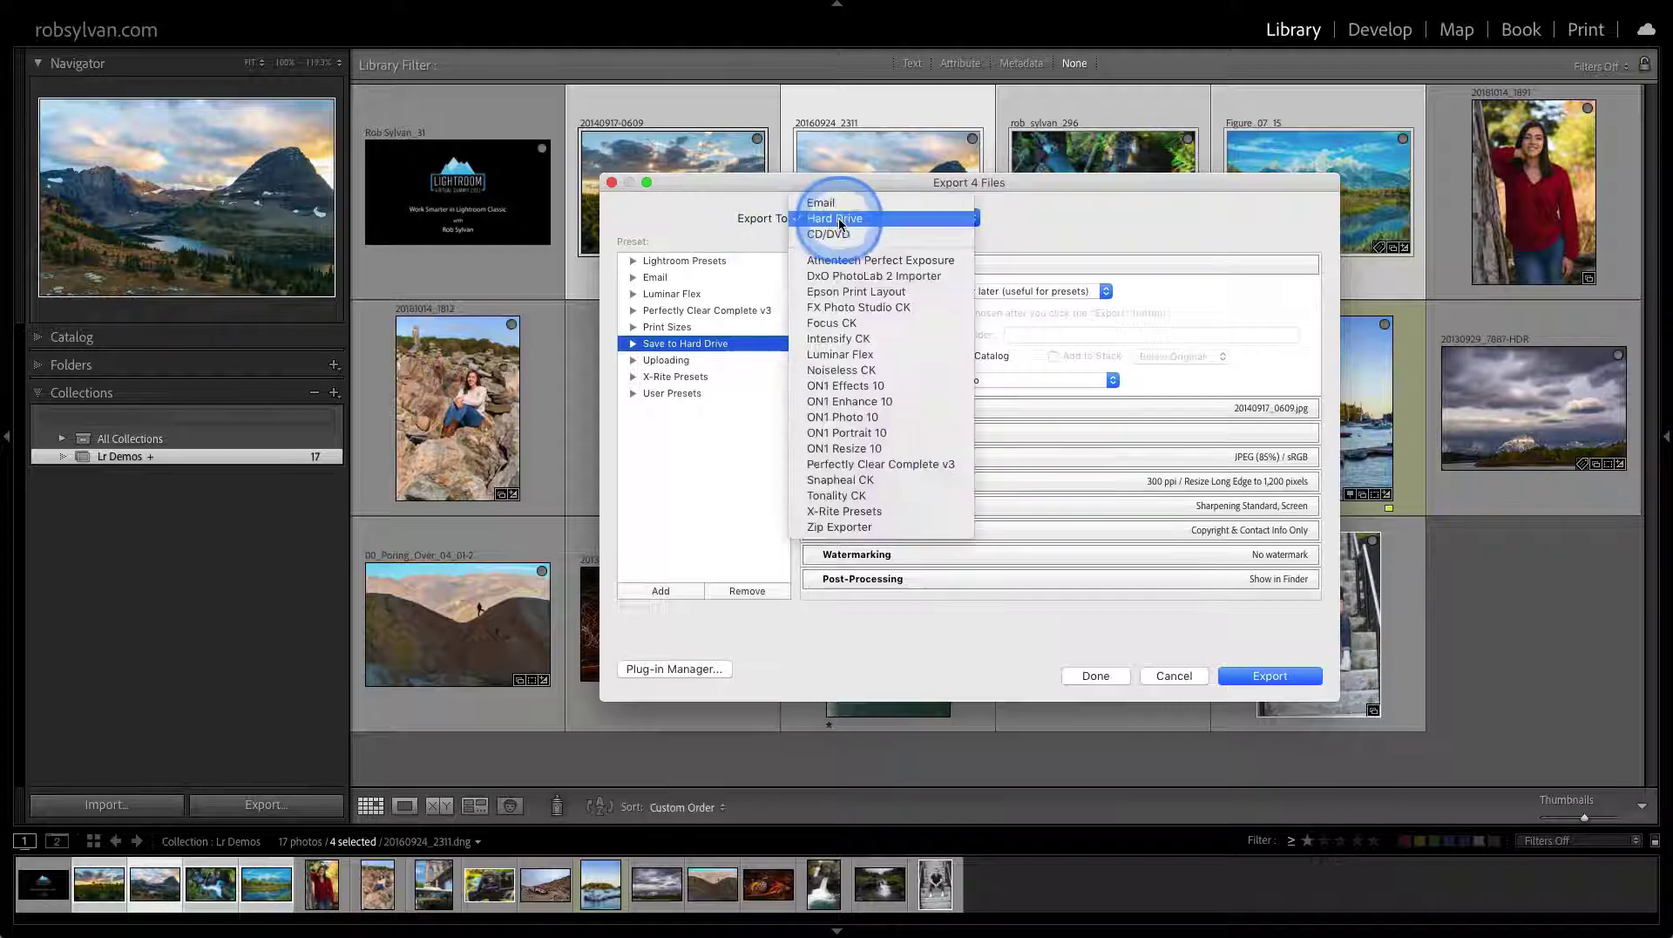
{"action": "left_click", "coordinate": [829, 528]}
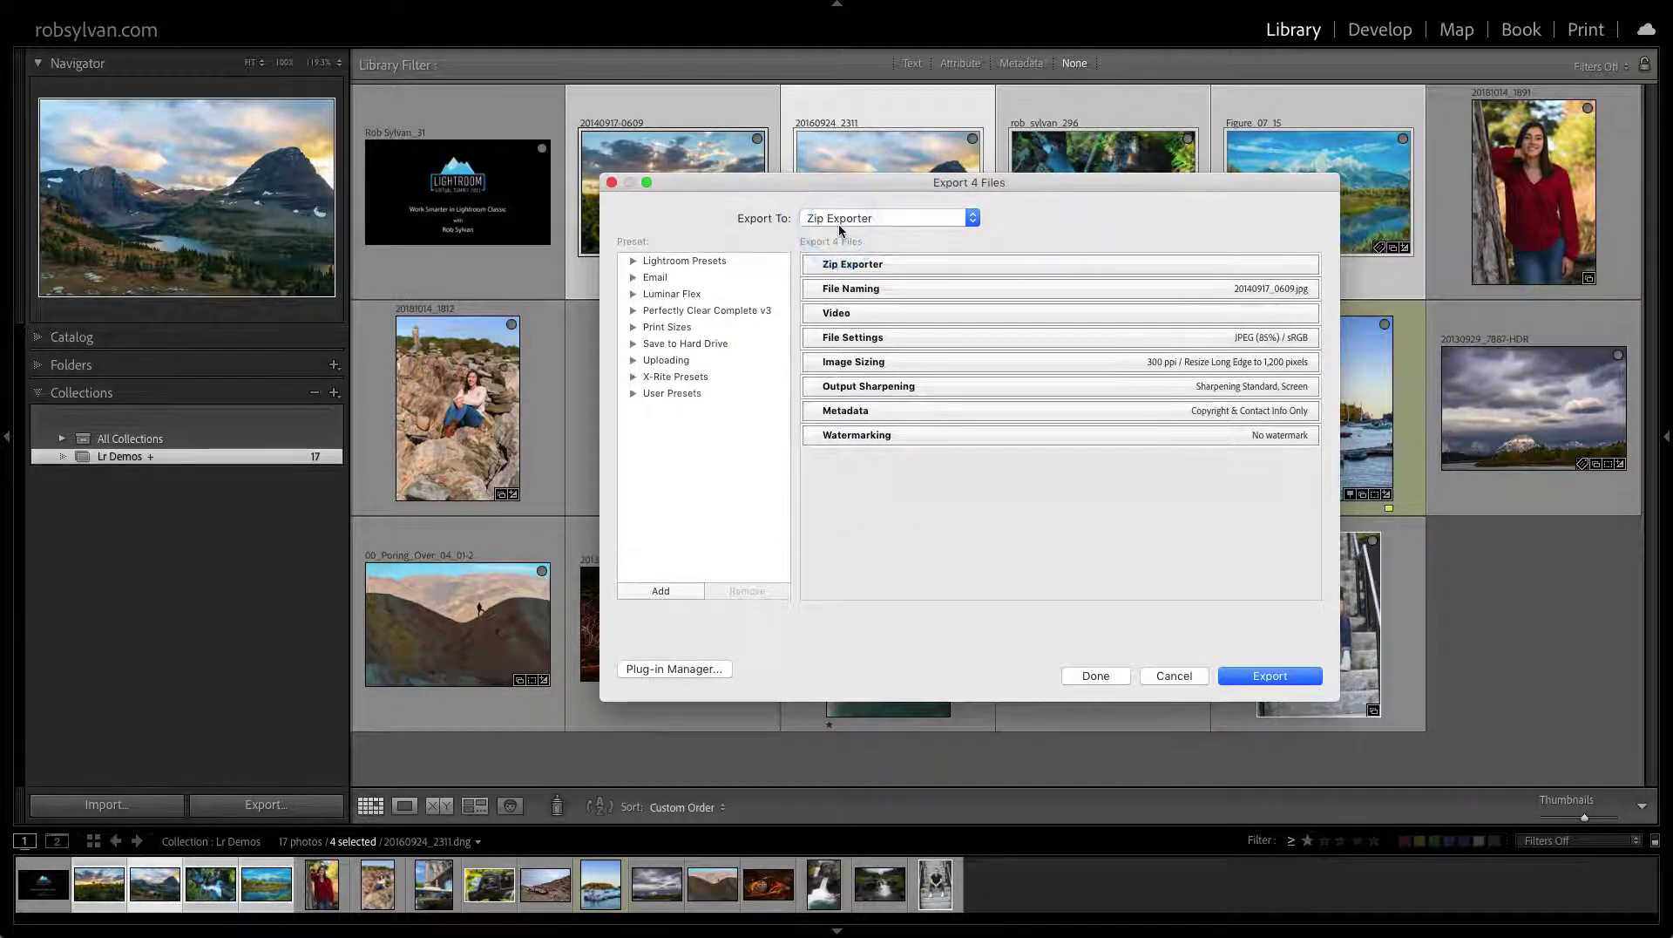
Review Zip Exporter's status in the Plug-in Manager, then return to the Export dialog
{"action": "left_click", "coordinate": [661, 668]}
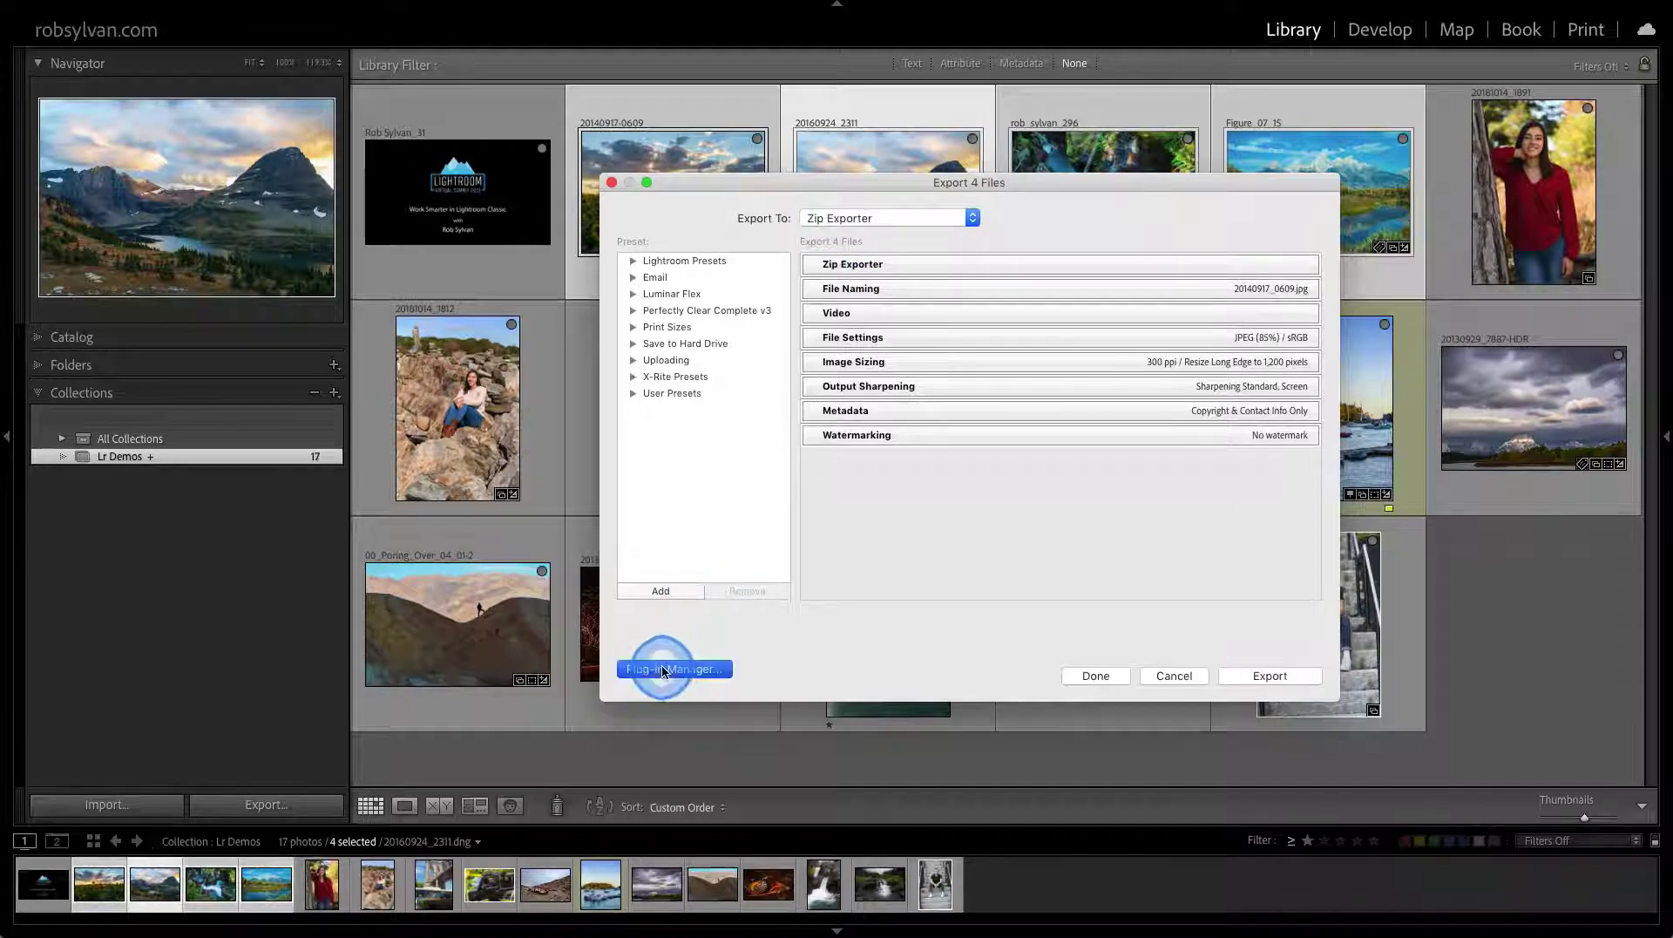
{"action": "scroll", "coordinate": [568, 366], "scroll_direction": "down", "scroll_amount": 5}
{"action": "scroll", "coordinate": [568, 366], "scroll_direction": "down", "scroll_amount": 5}
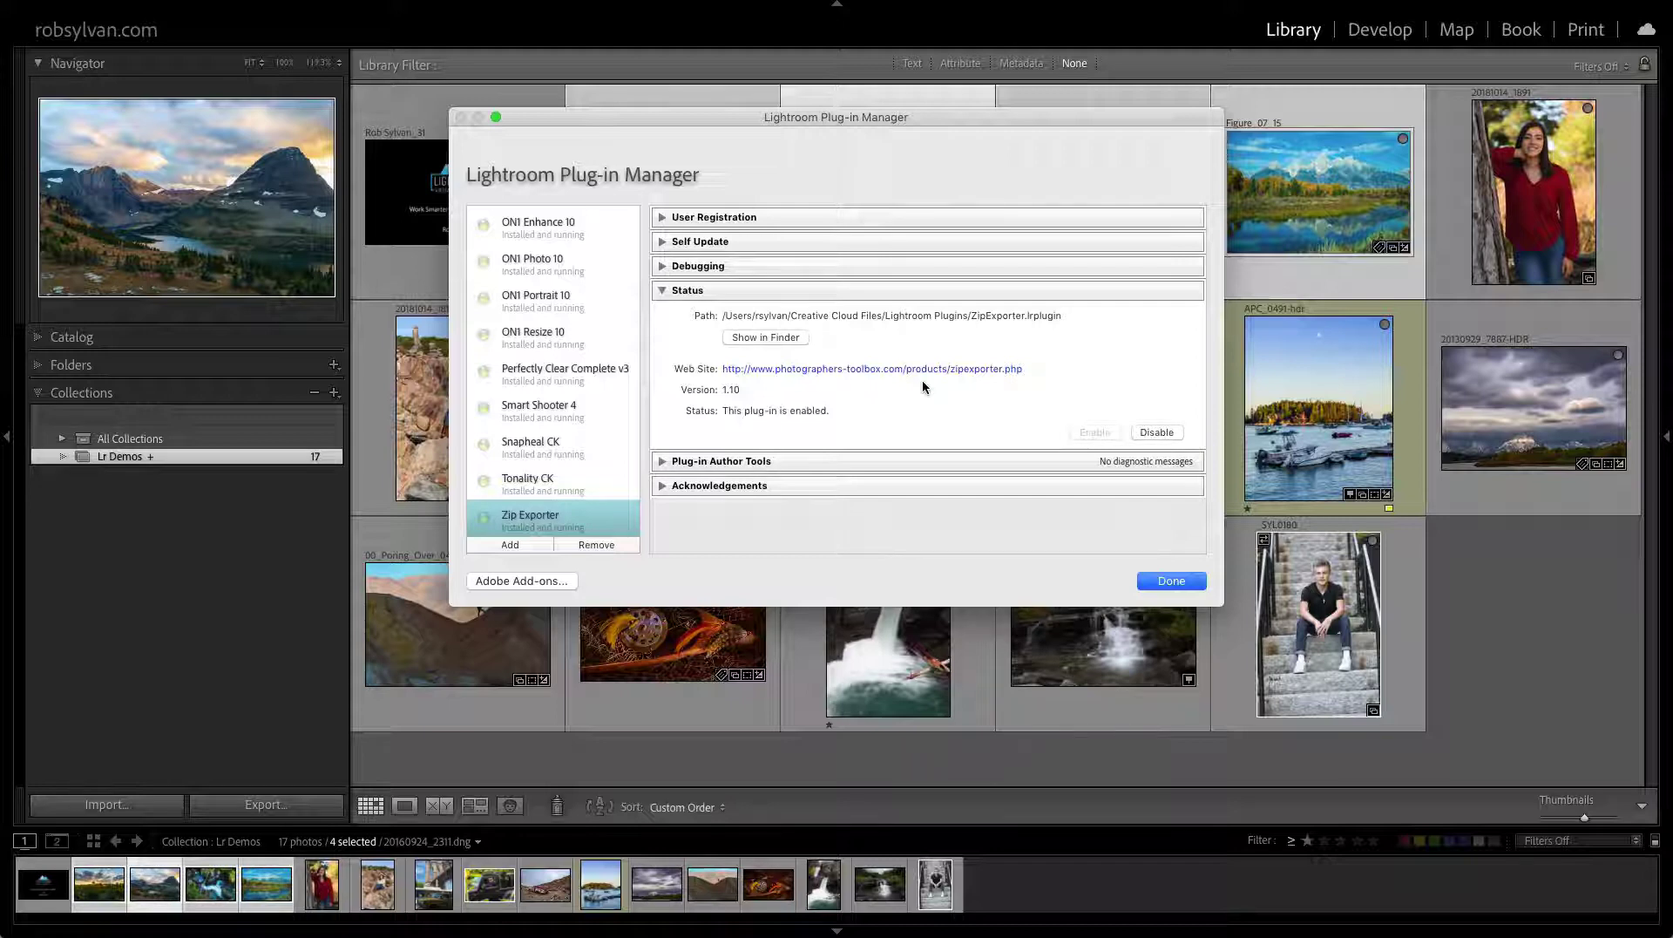
{"action": "left_click", "coordinate": [919, 380]}
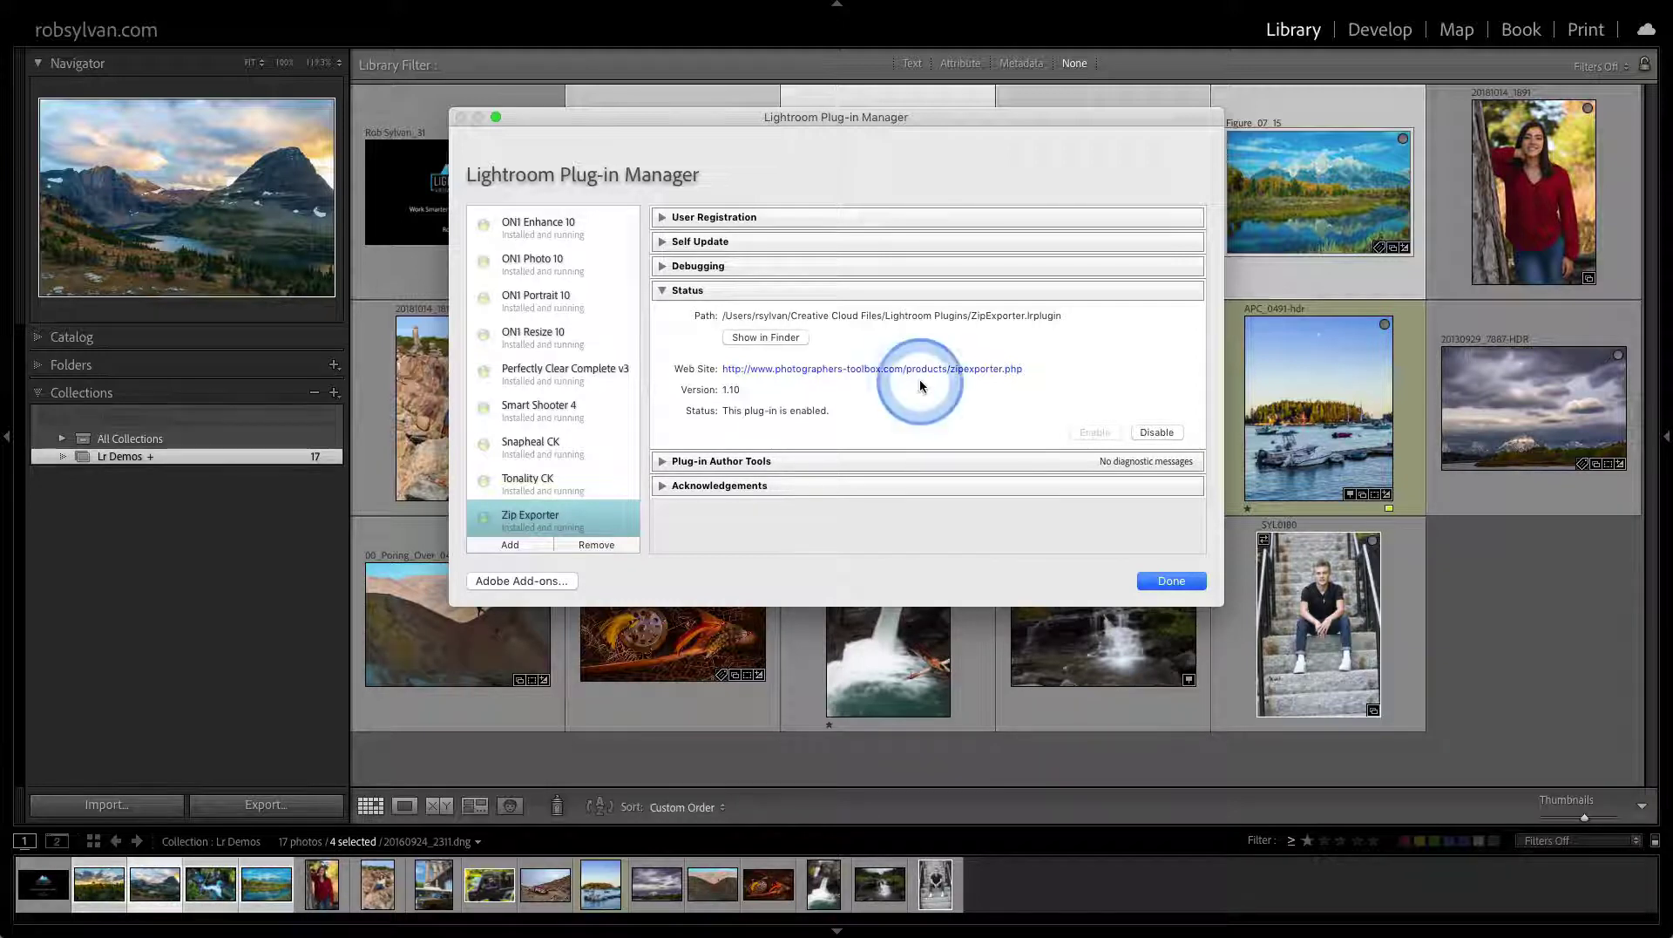
{"action": "left_click", "coordinate": [849, 383]}
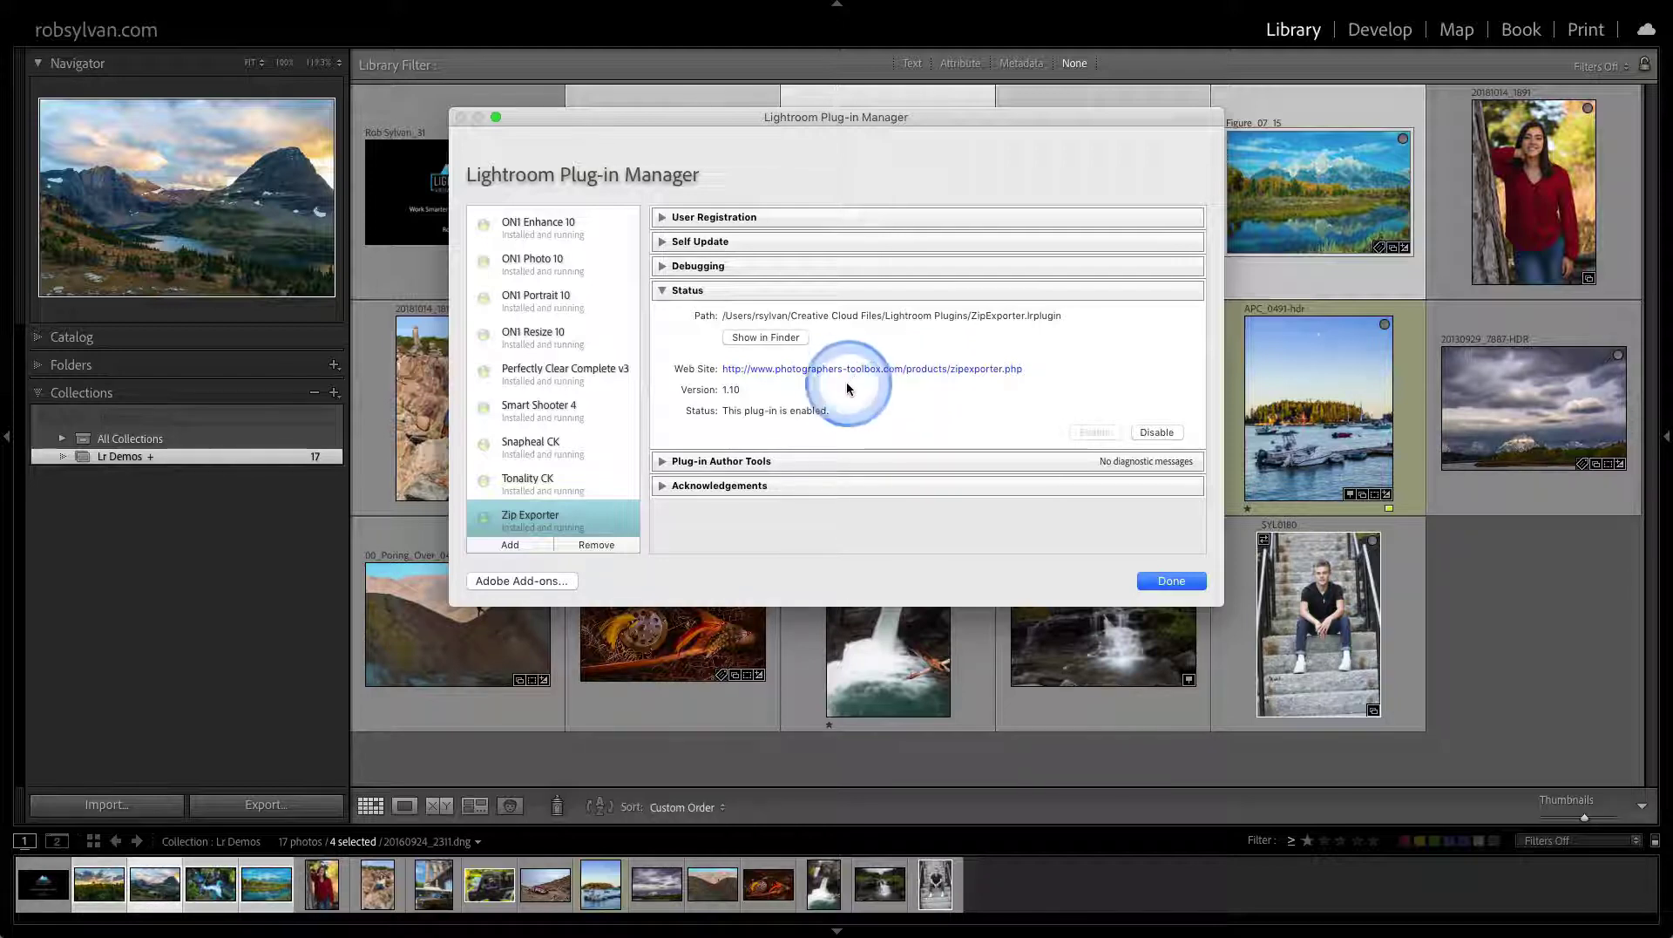
{"action": "left_click", "coordinate": [779, 370]}
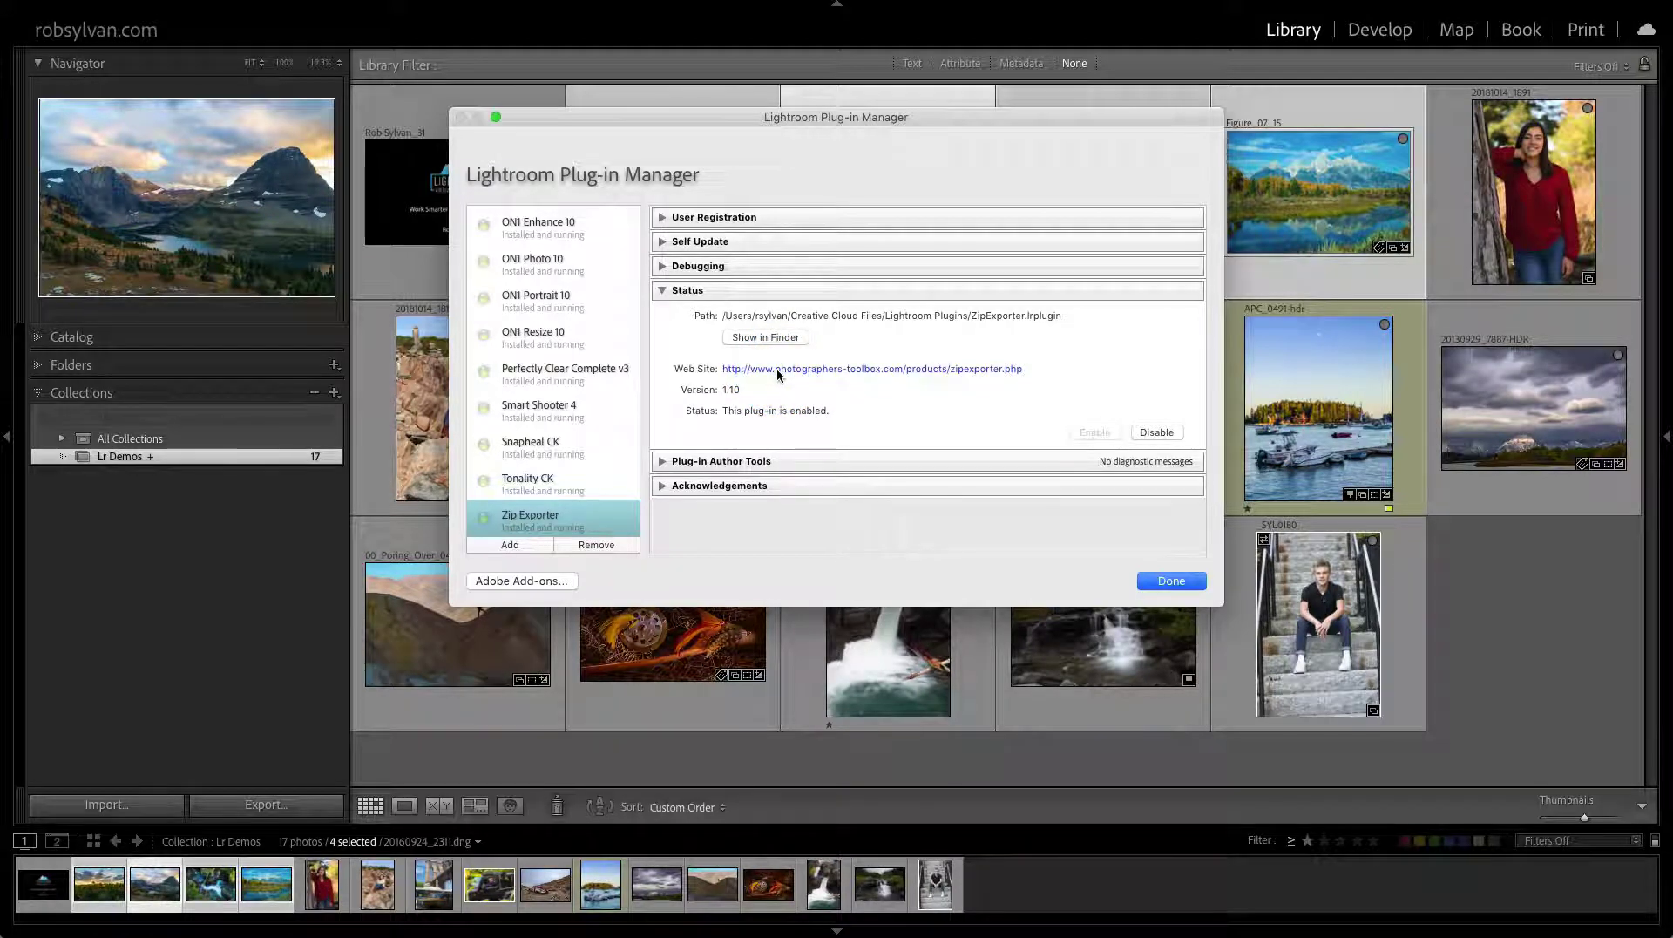
{"action": "left_click", "coordinate": [787, 374]}
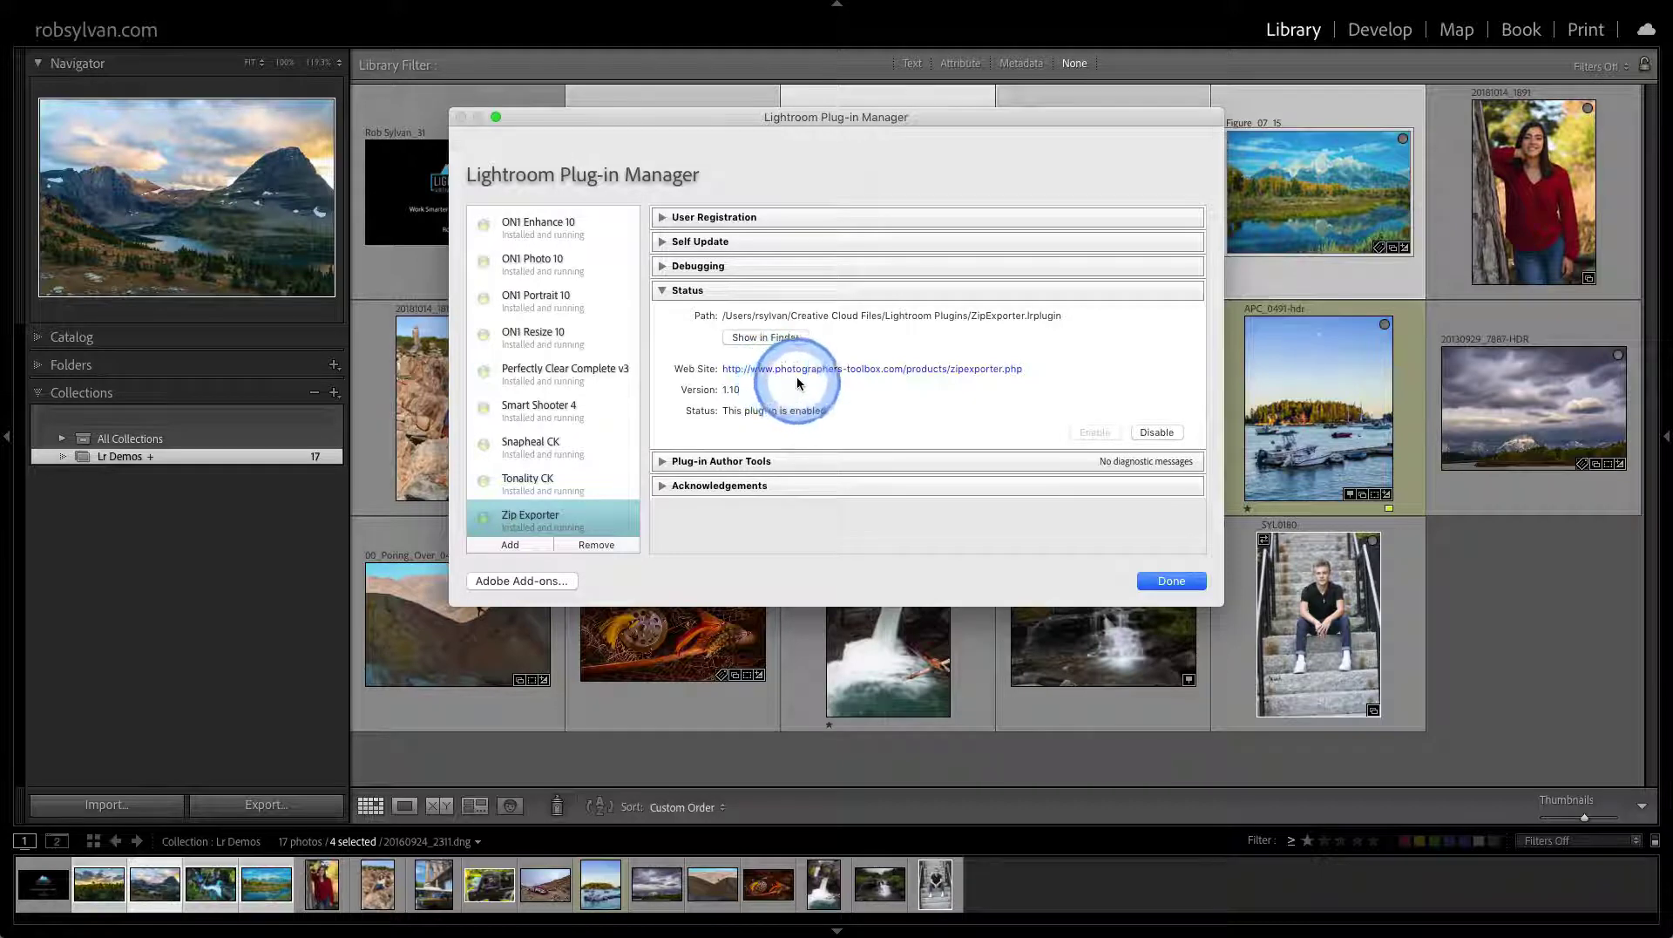
{"action": "left_click", "coordinate": [734, 462]}
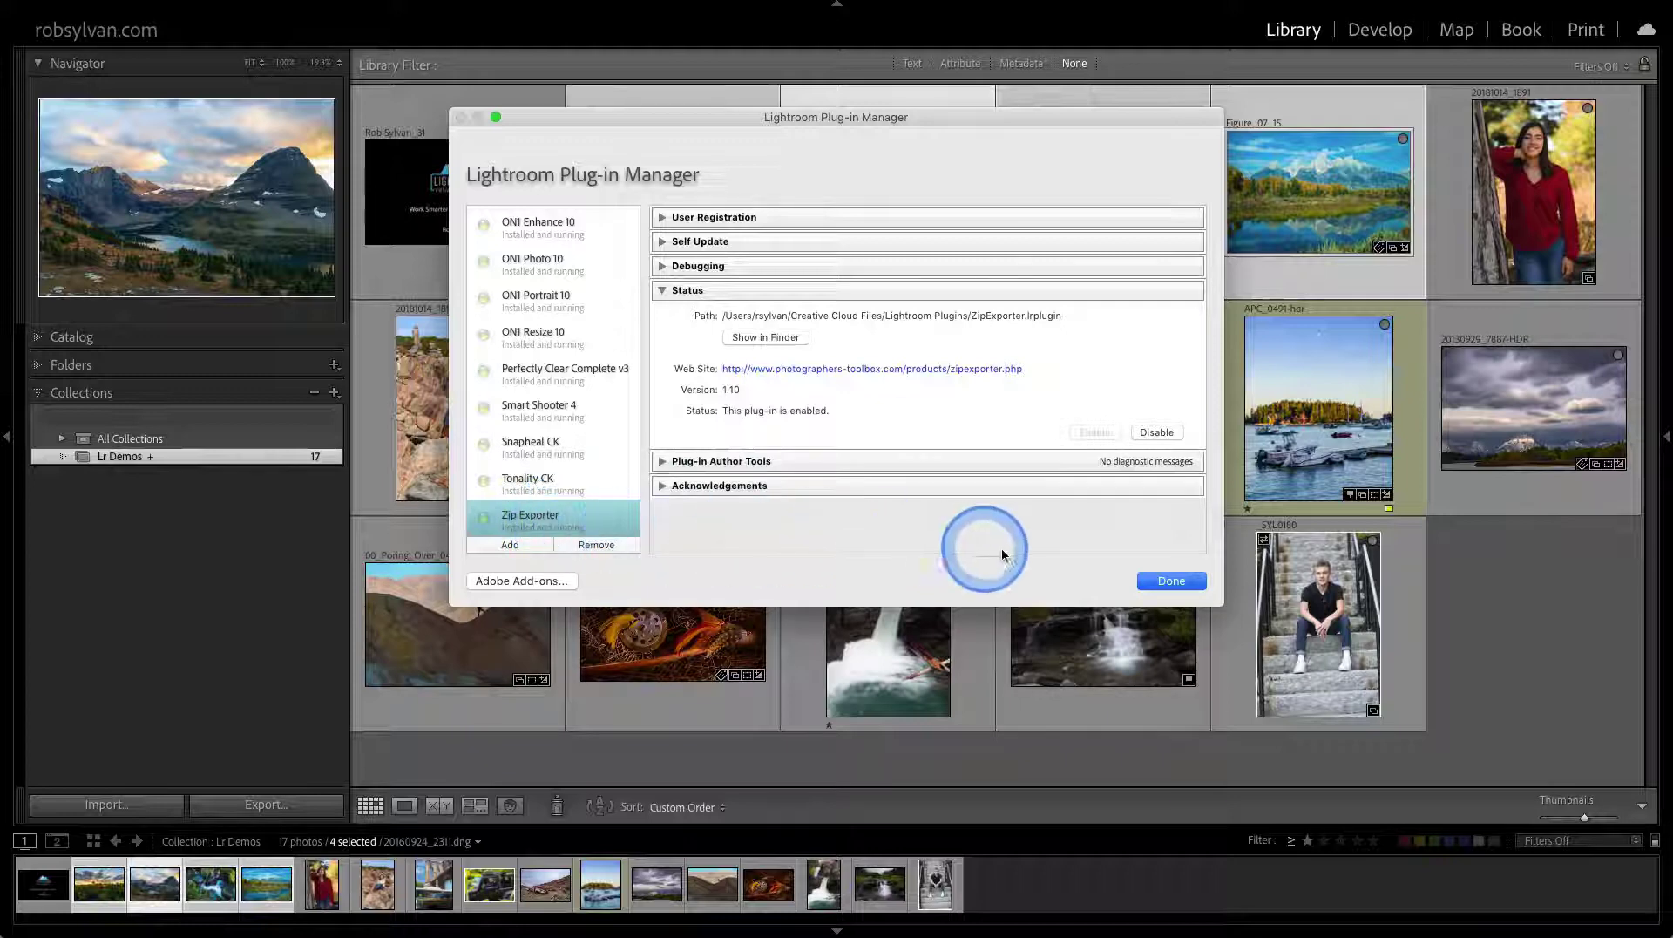
{"action": "left_click", "coordinate": [1160, 580]}
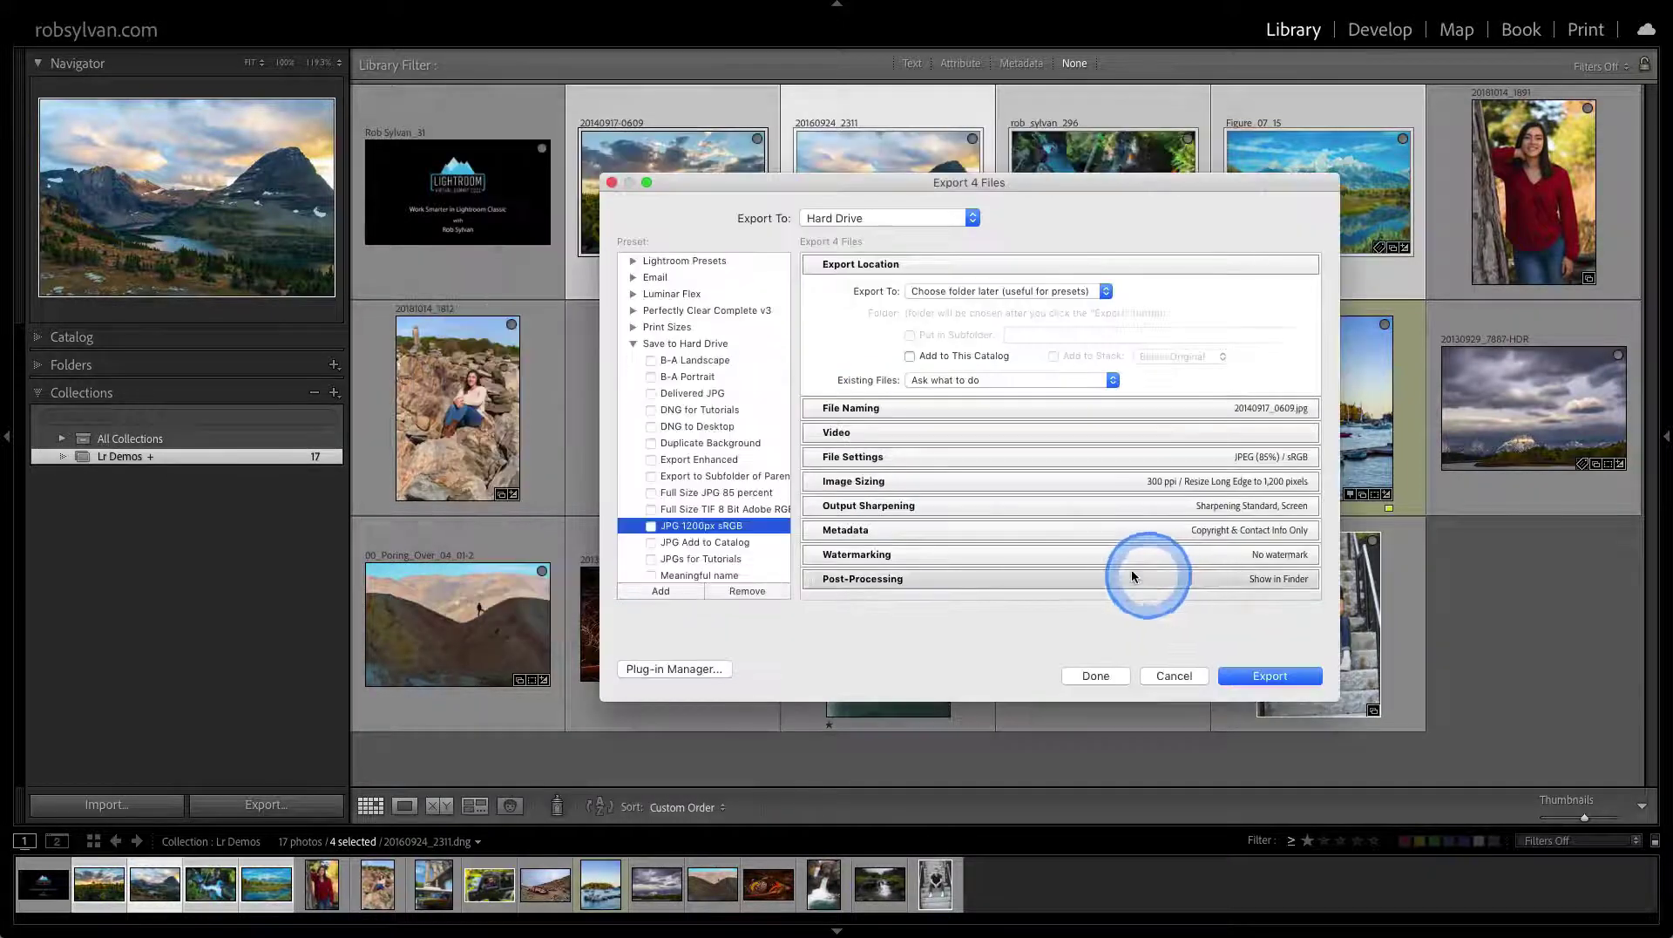
Switch Export To back to Zip Exporter and check it zips to demo.zip in Dropbox Photos
{"action": "left_click", "coordinate": [836, 218]}
{"action": "left_click", "coordinate": [850, 526]}
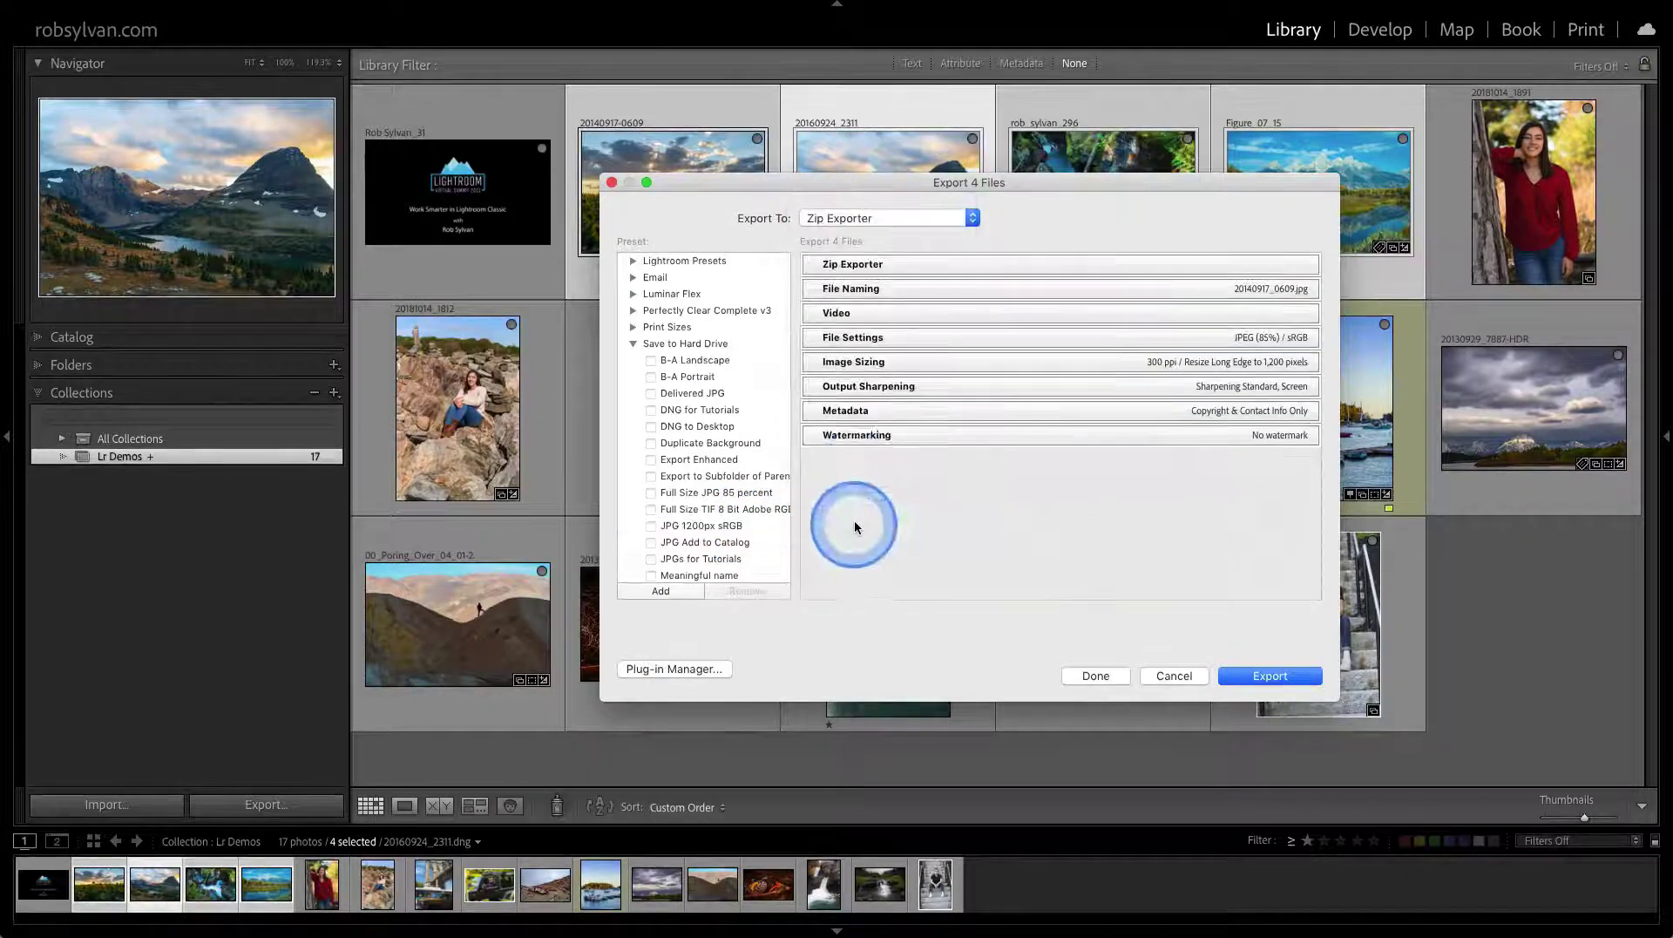
{"action": "left_click", "coordinate": [861, 263]}
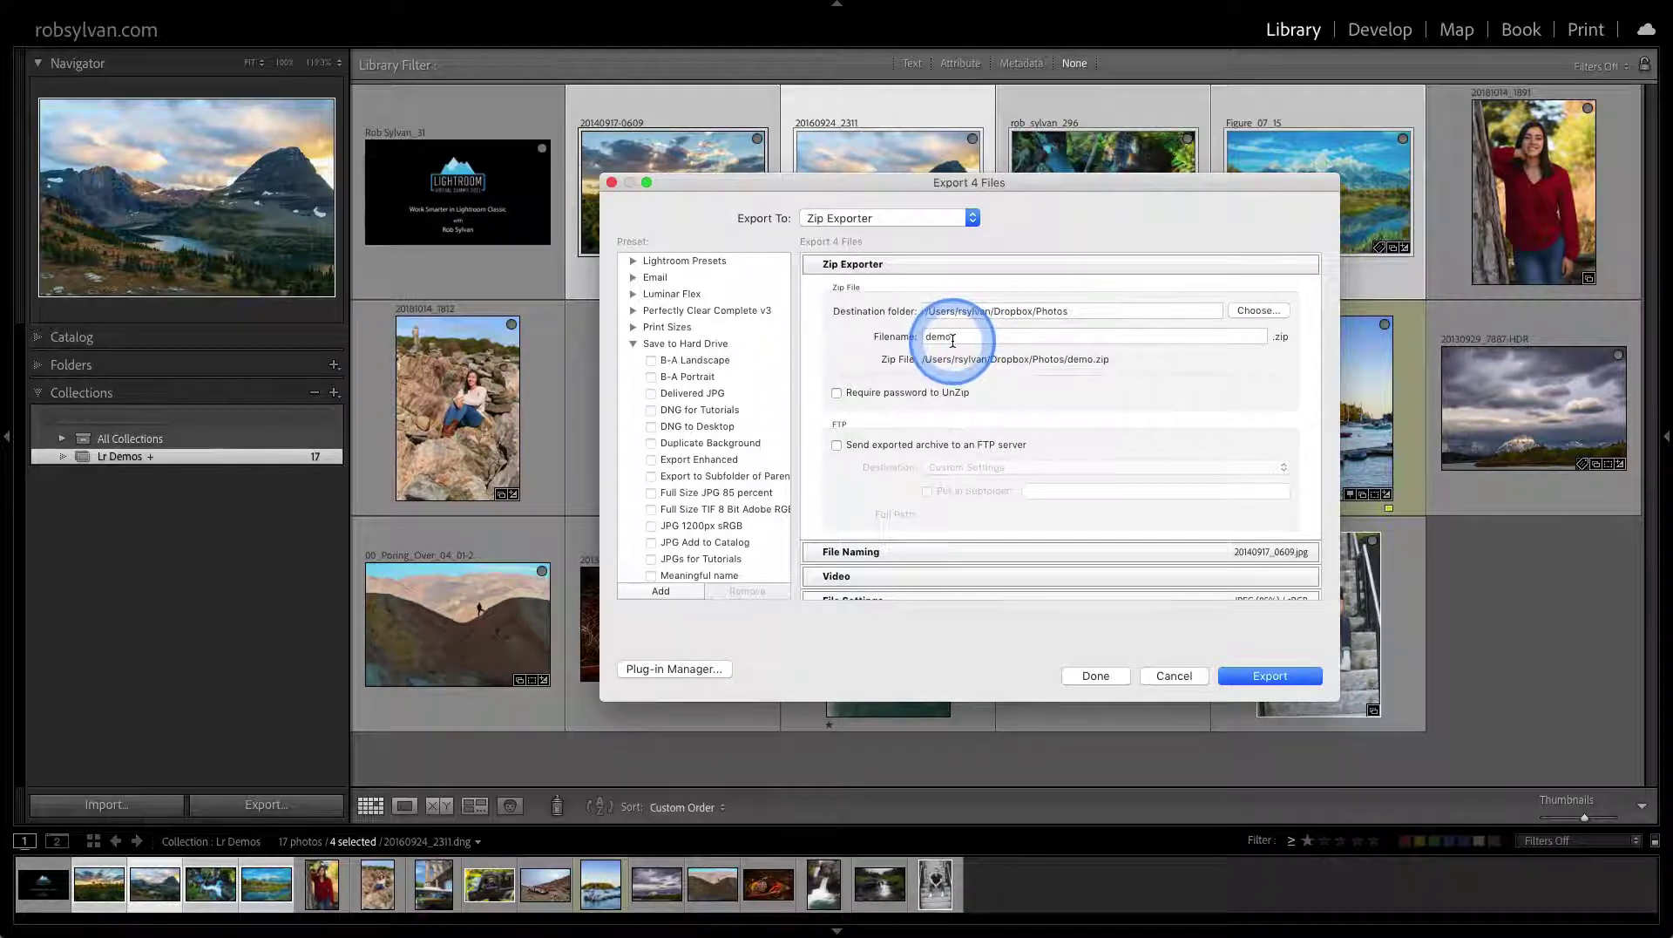
{"action": "left_click", "coordinate": [933, 272]}
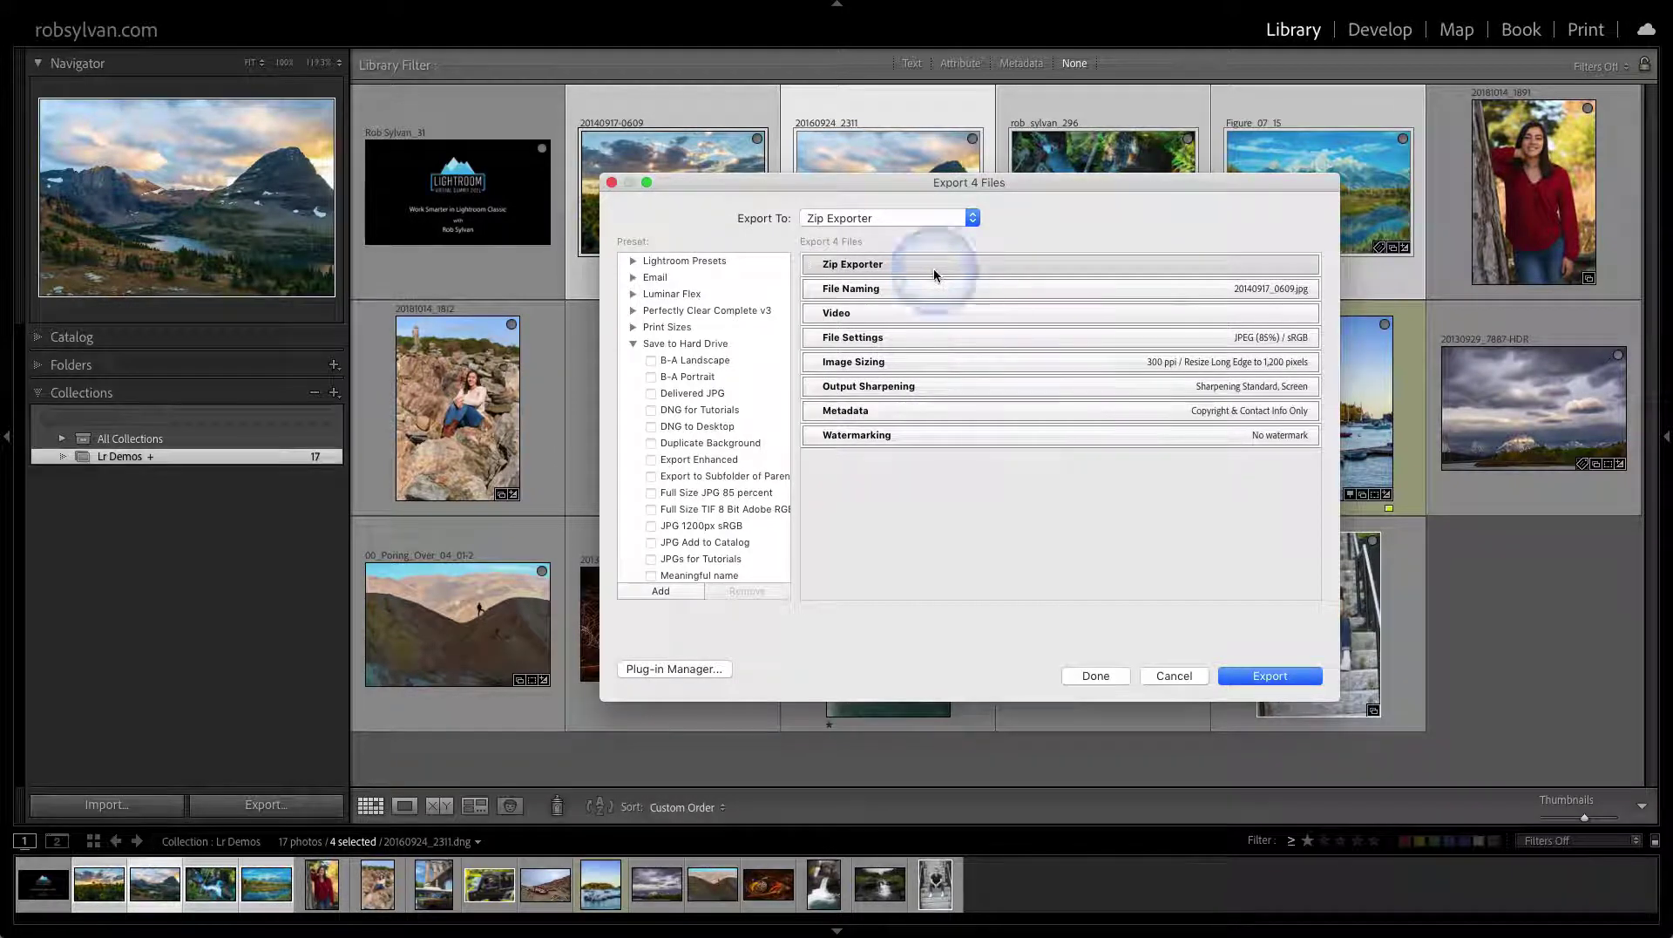
{"action": "left_click", "coordinate": [906, 286]}
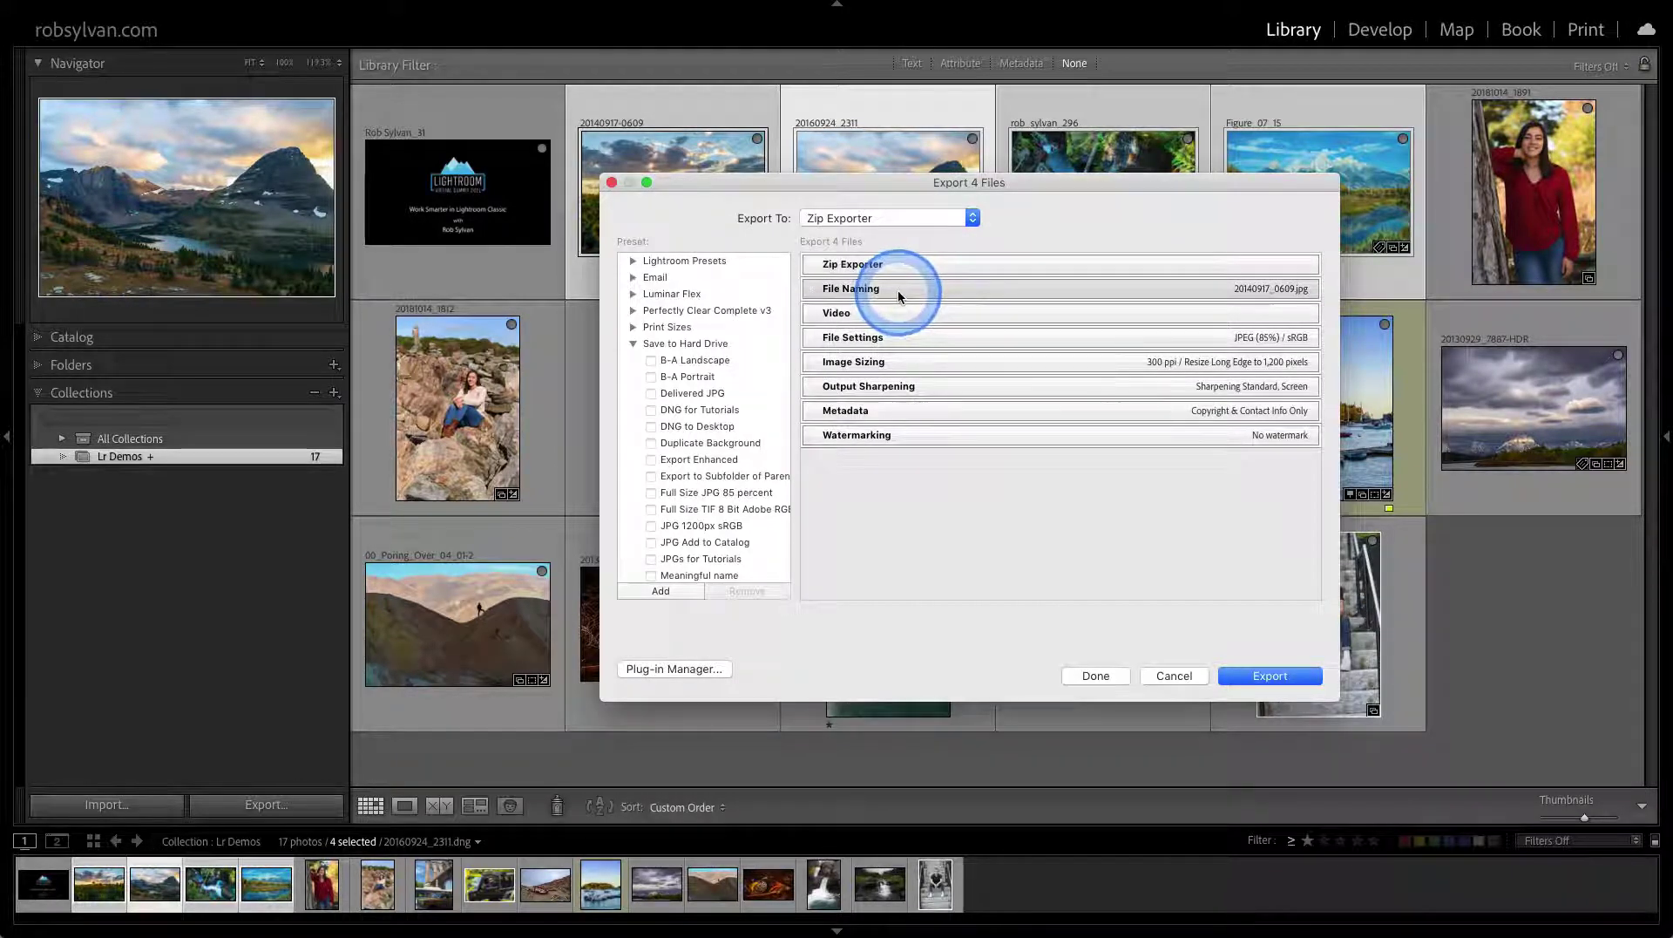
{"action": "left_click", "coordinate": [897, 339]}
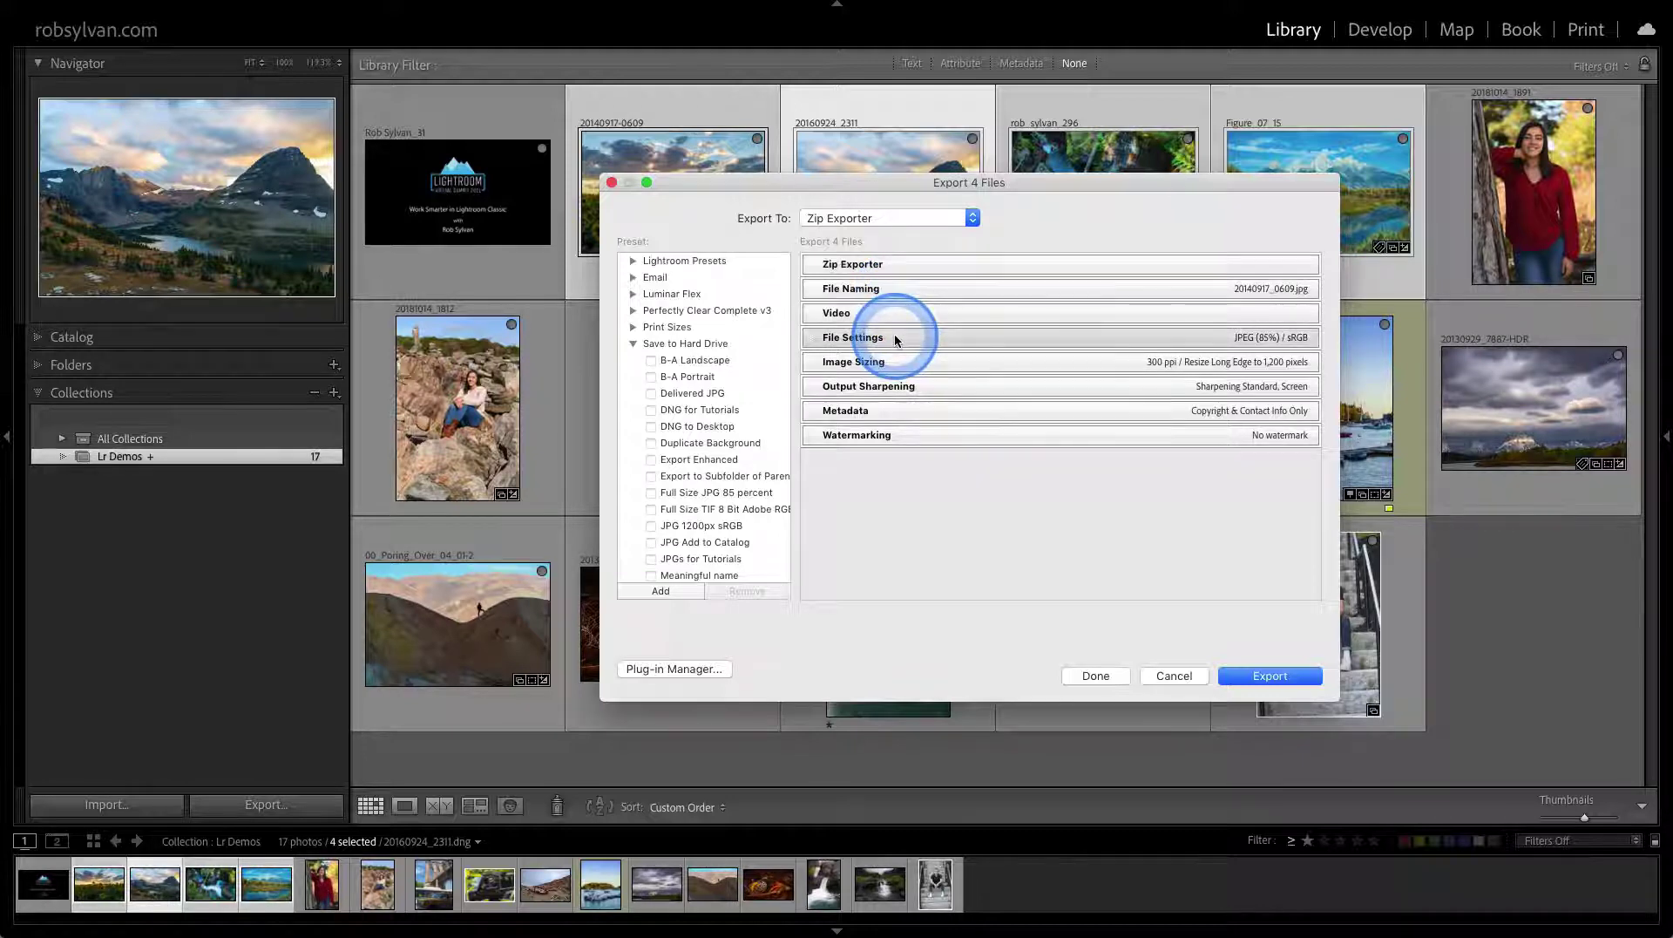
{"action": "left_click", "coordinate": [899, 363]}
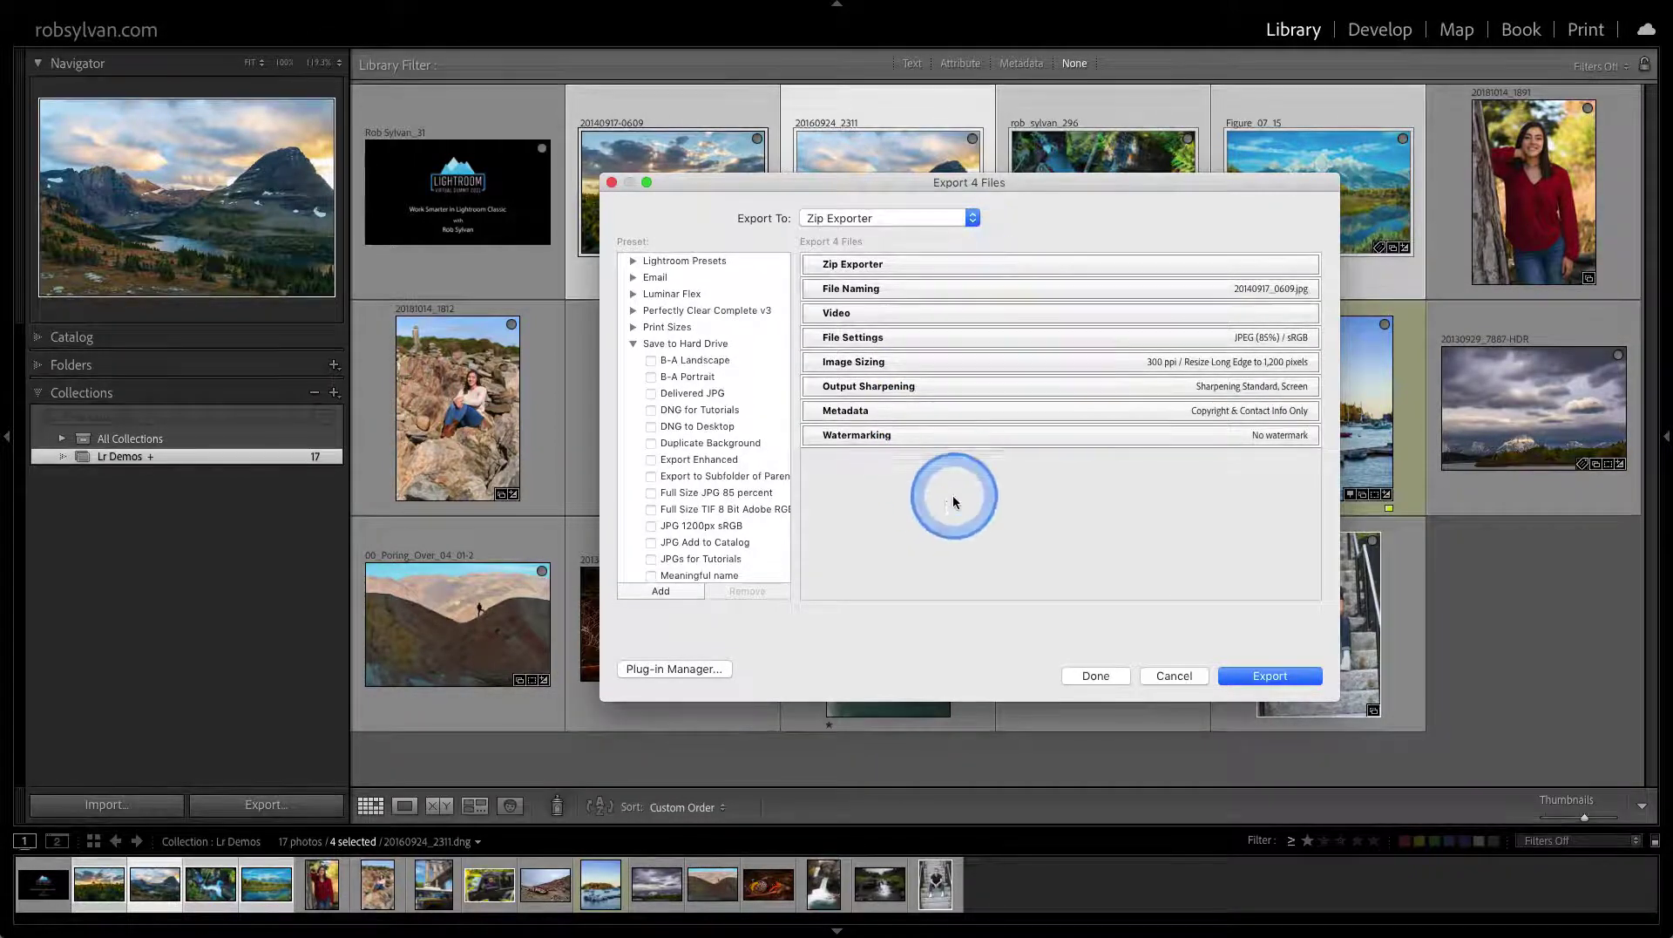
Save the current Zip Exporter settings as a new preset named 'Zip to Dropbox'
{"action": "left_click", "coordinate": [655, 592]}
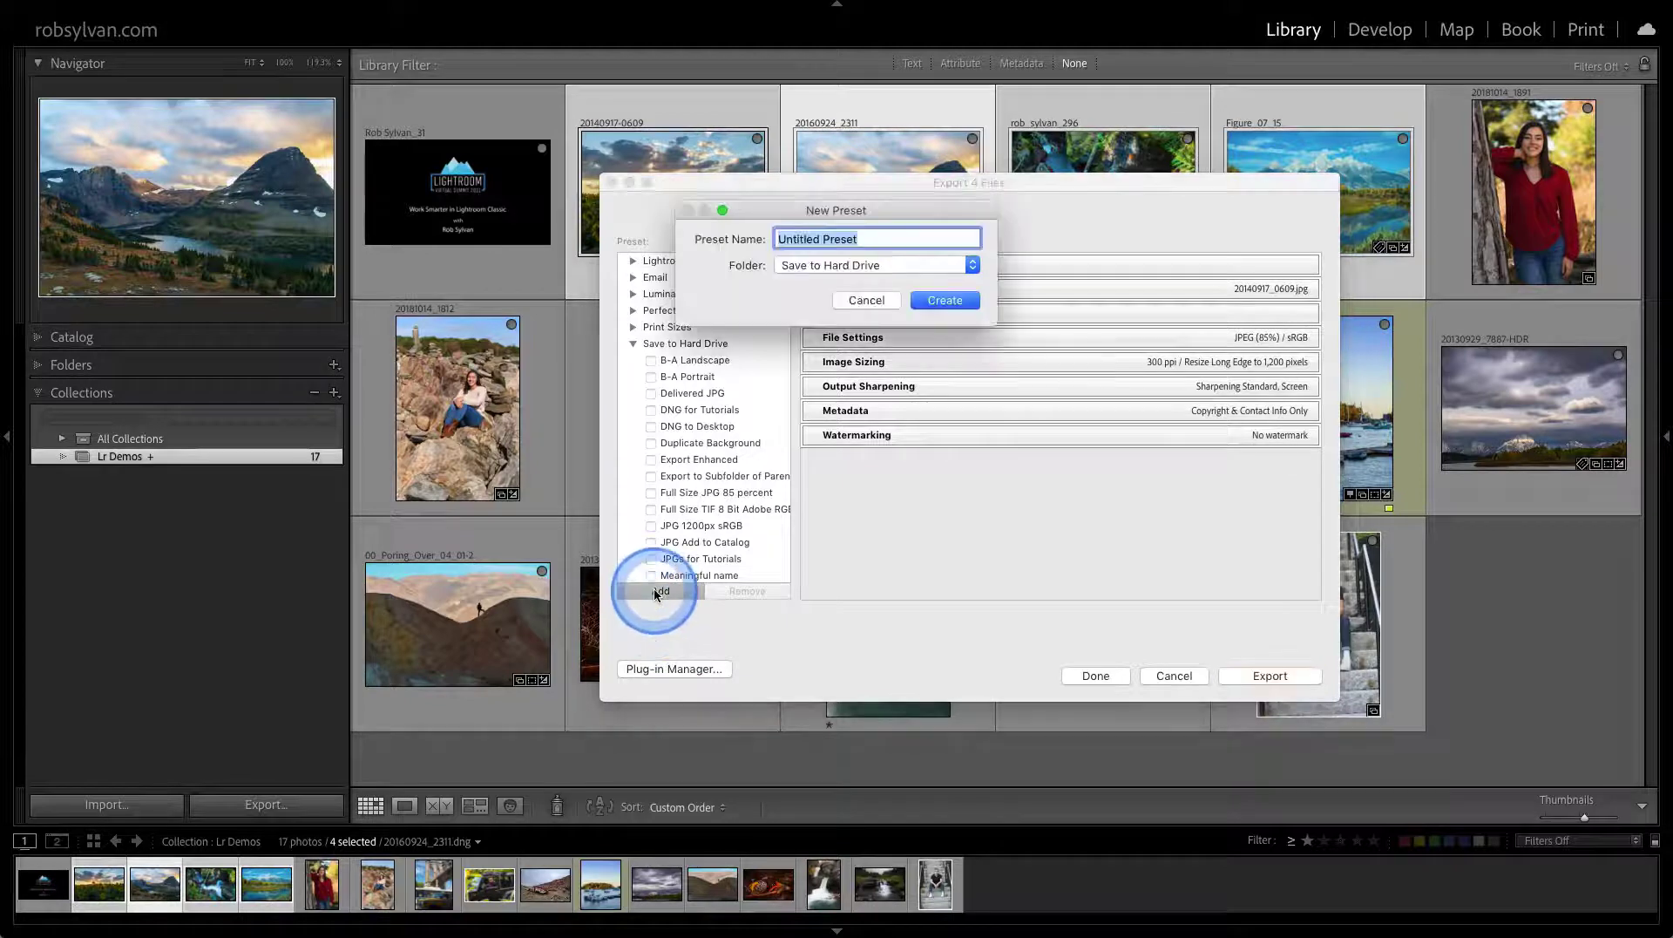
{"action": "type", "text": "Z"}
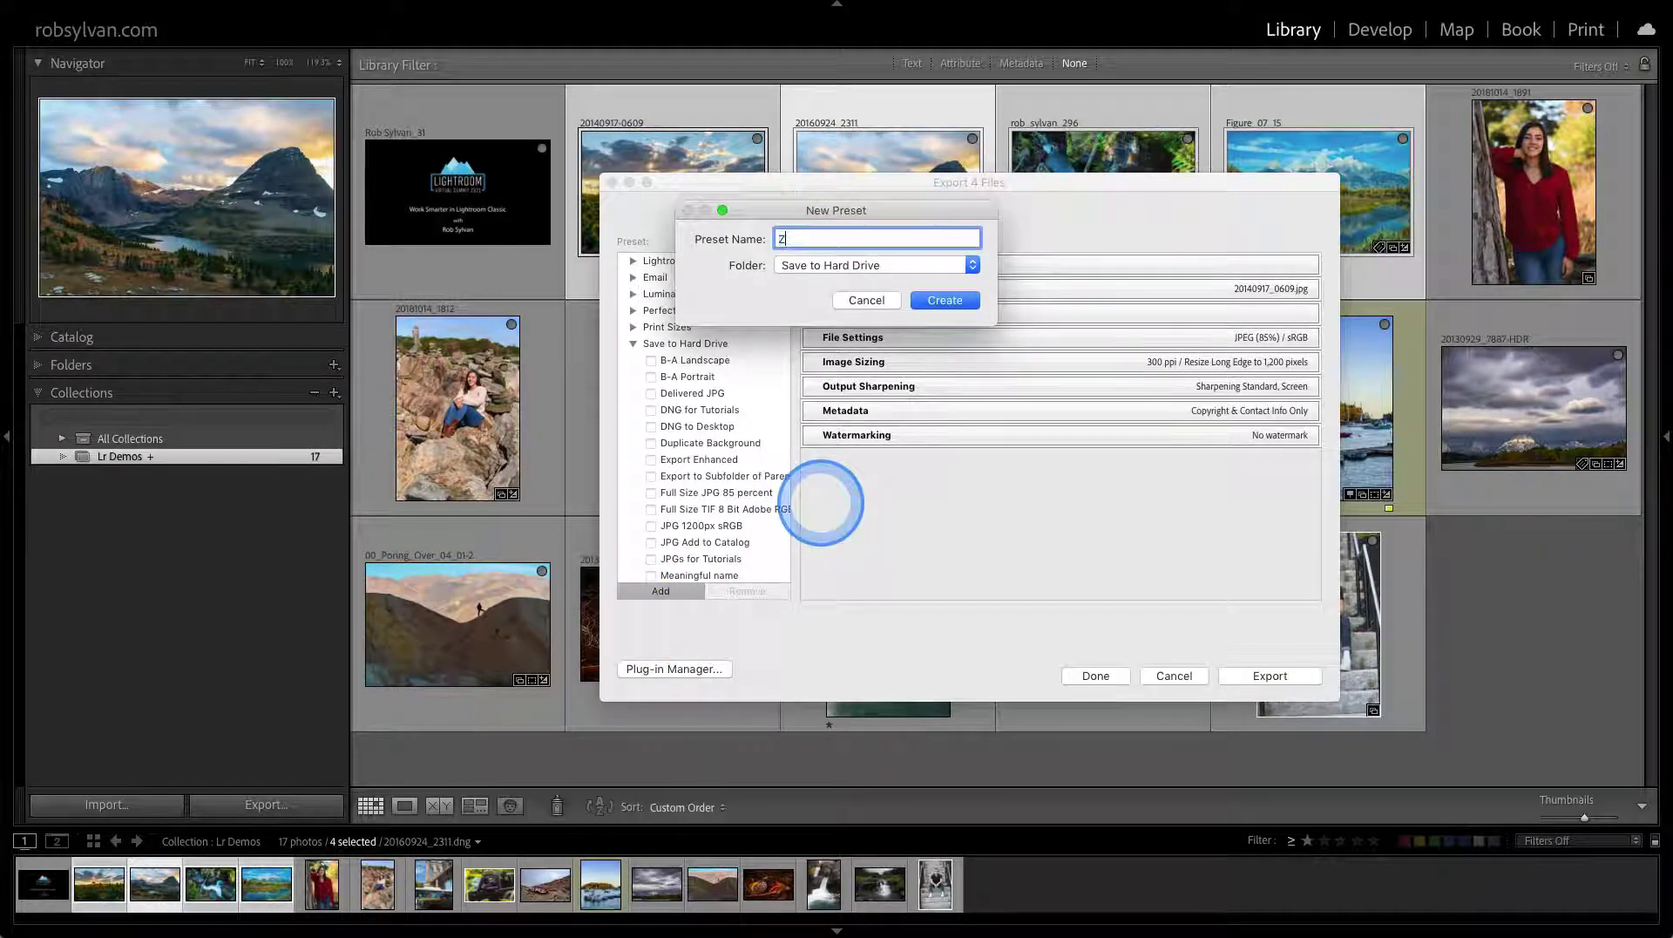
{"action": "type", "text": "ip to "}
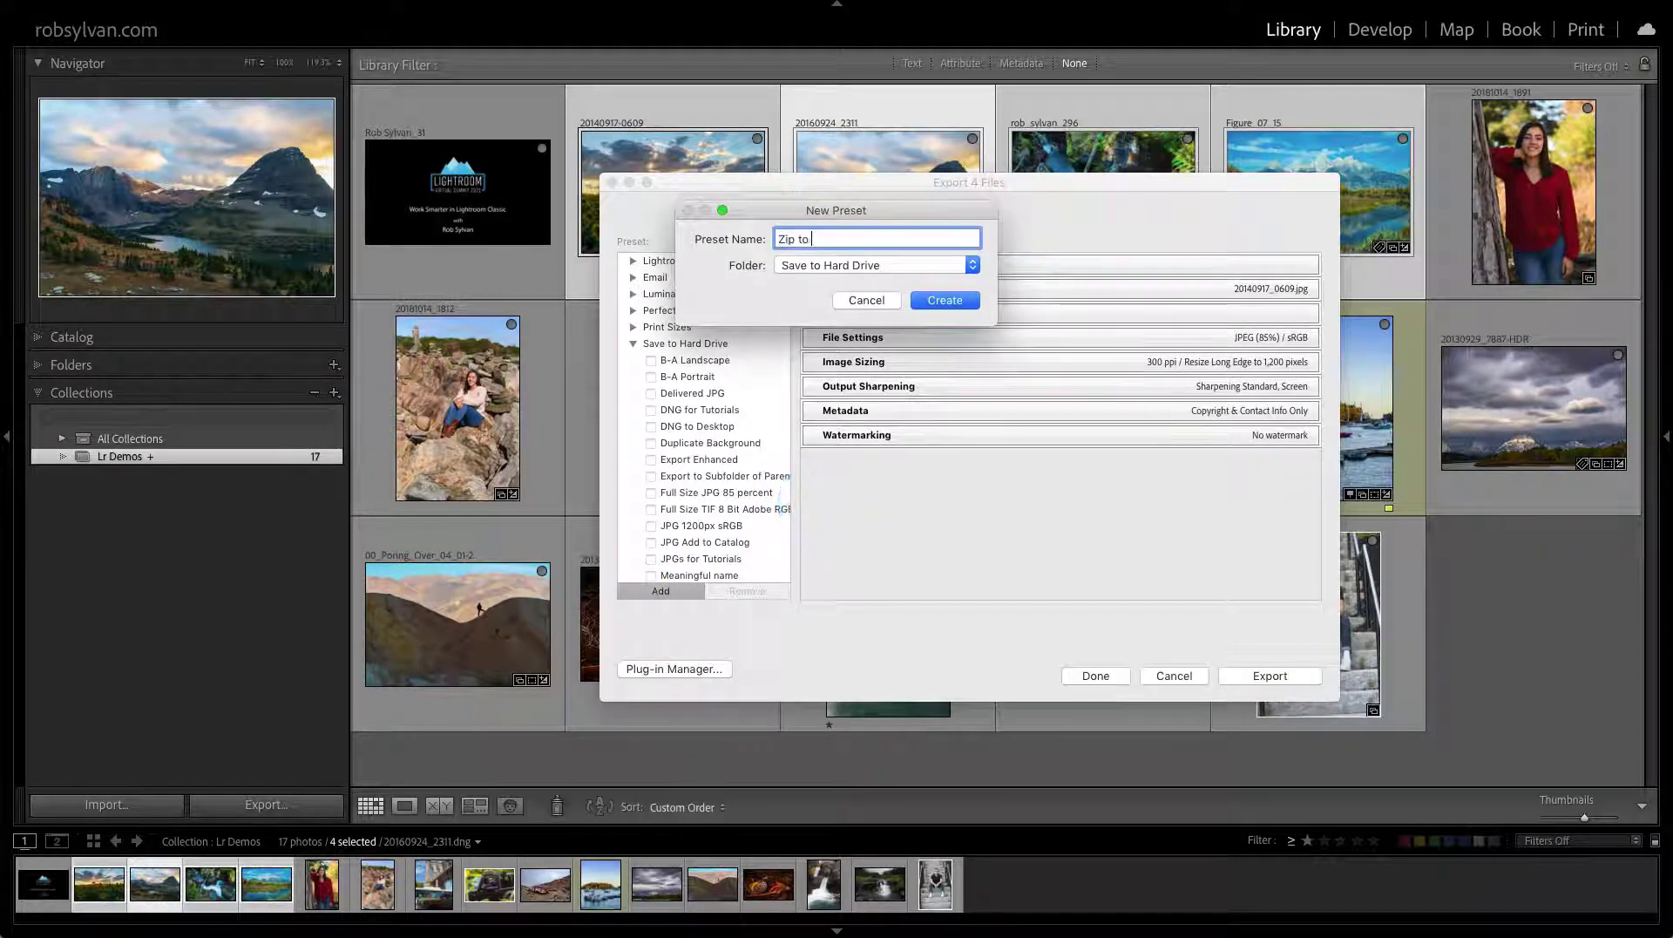
{"action": "type", "text": "Dropbox"}
{"action": "left_click", "coordinate": [928, 300]}
Export the four photos using the Zip to Dropbox settings
{"action": "scroll", "coordinate": [762, 470], "scroll_direction": "down", "scroll_amount": 5}
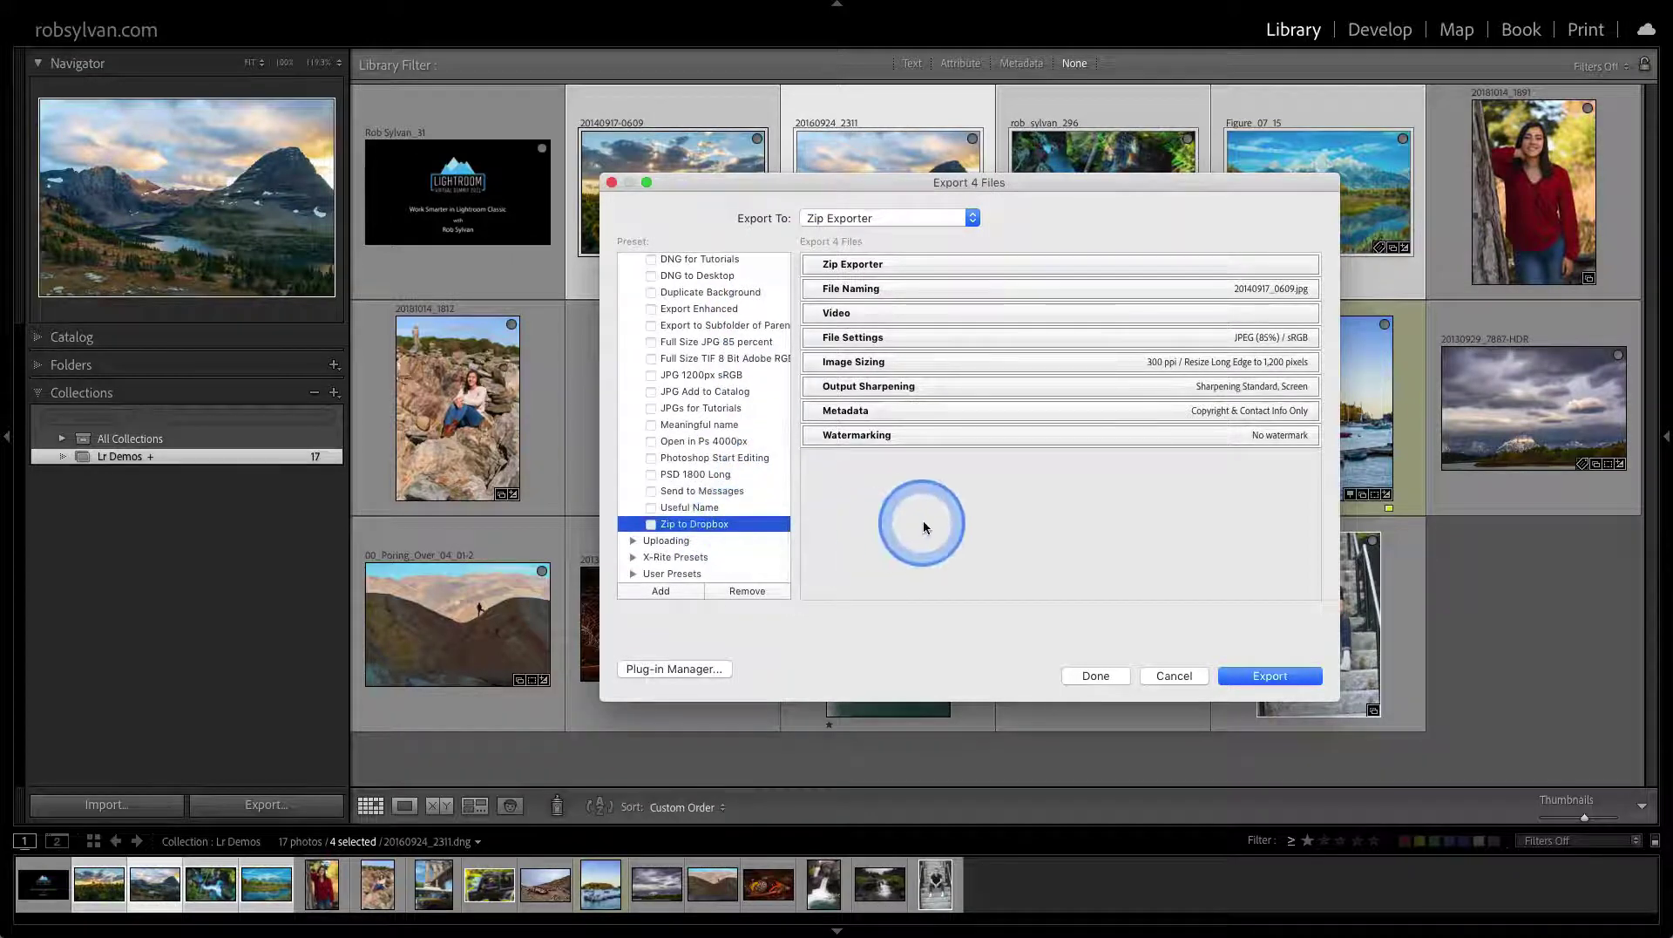
{"action": "left_click", "coordinate": [1242, 677]}
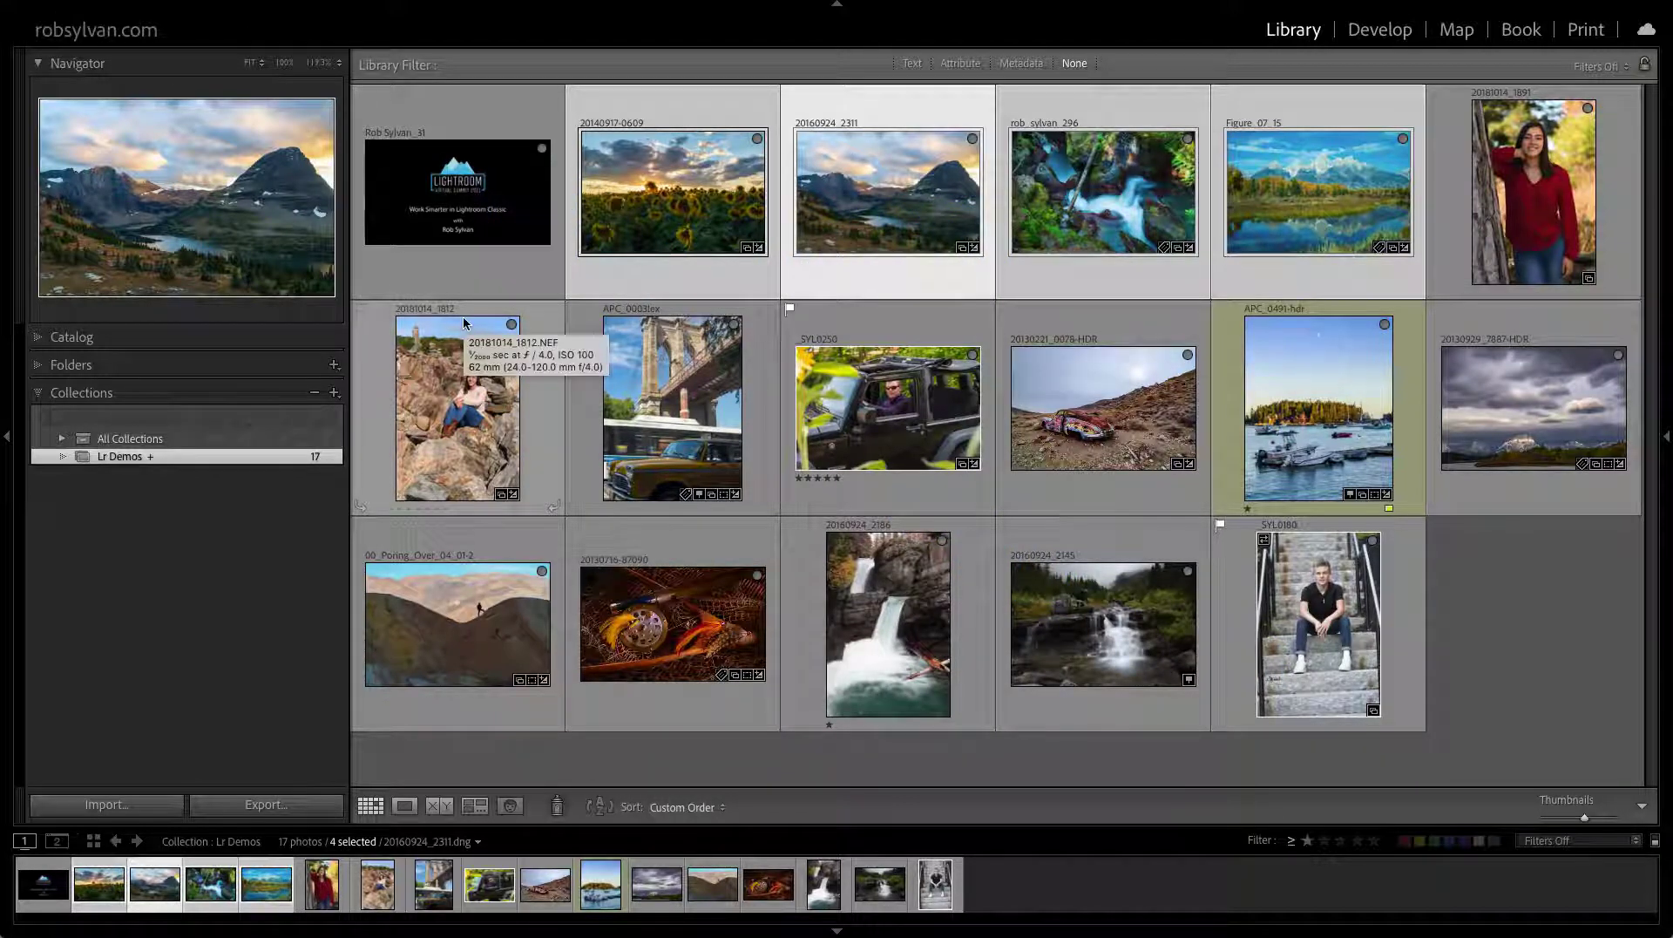
{"action": "left_click", "coordinate": [219, 500]}
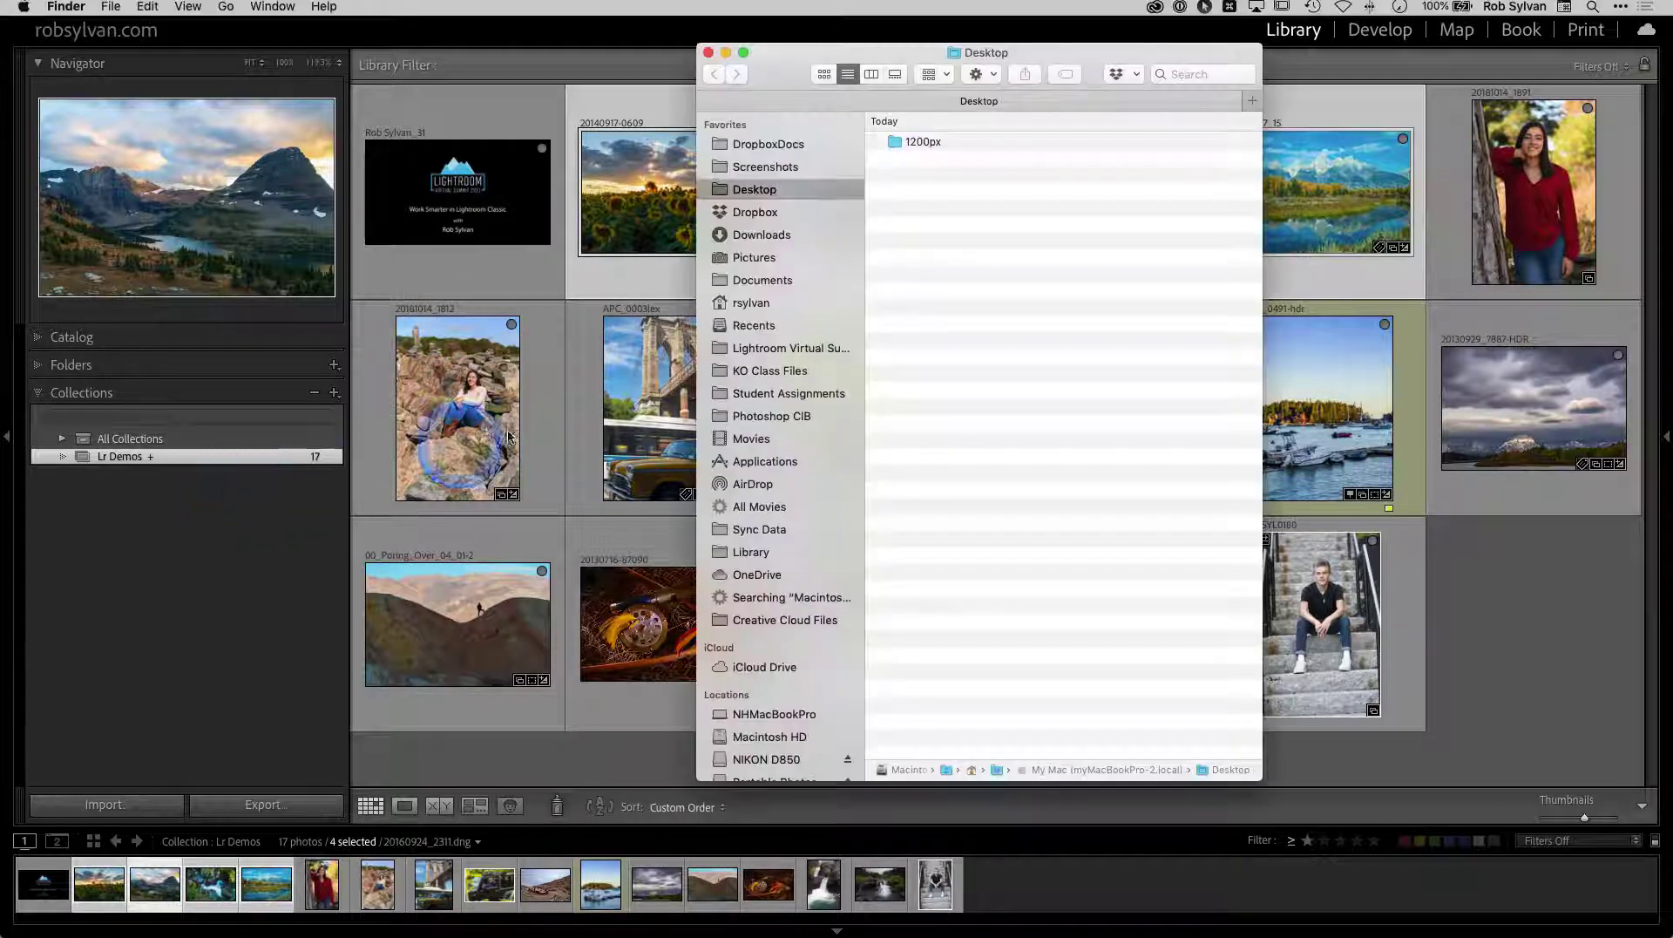
Go to the Dropbox Photos folder in Finder and select demo.zip
{"action": "left_click", "coordinate": [755, 212]}
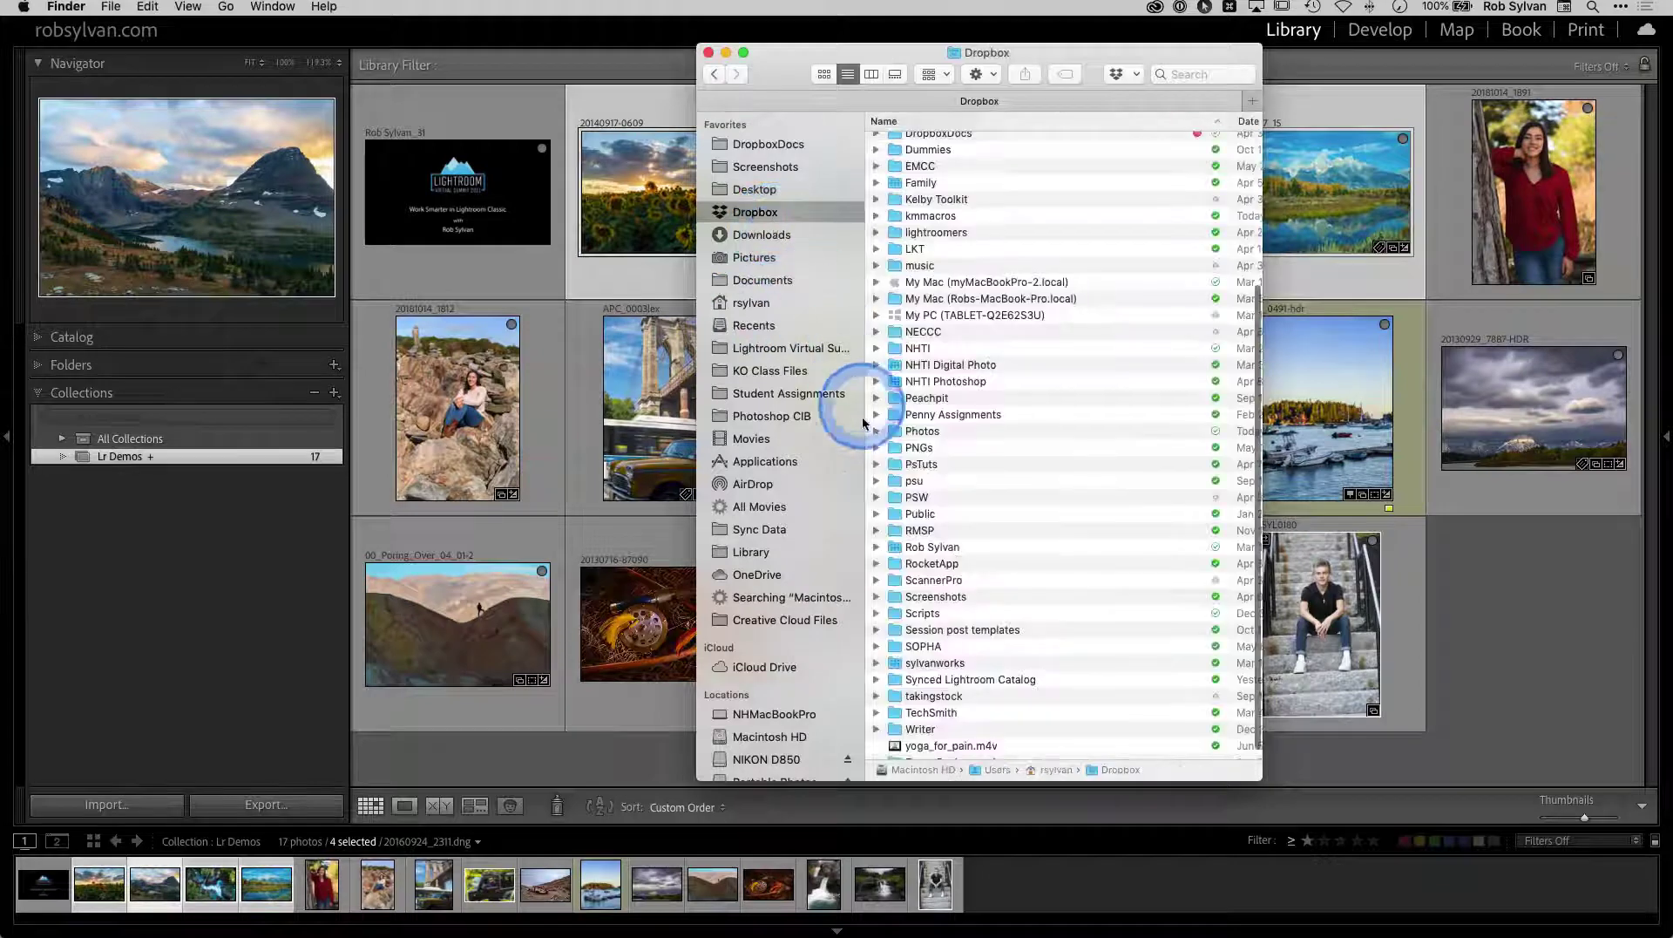
{"action": "double_click", "coordinate": [893, 429]}
{"action": "left_click", "coordinate": [908, 210]}
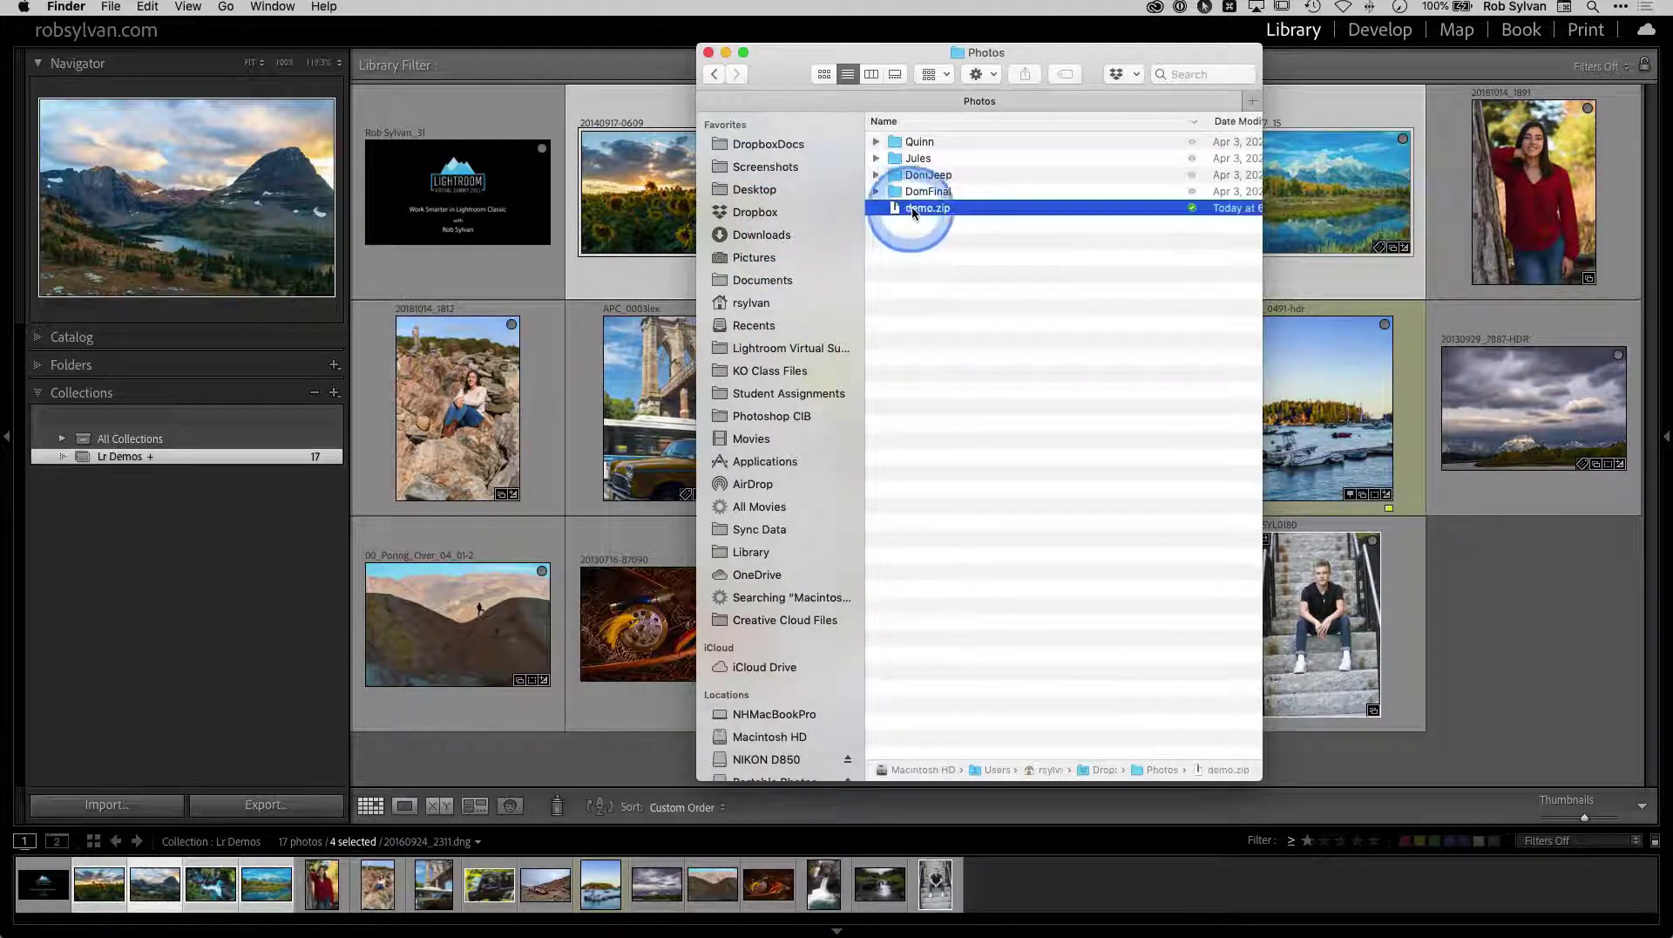
Copy a shareable Dropbox link to demo.zip
{"action": "scroll", "coordinate": [1065, 219], "scroll_direction": "right", "scroll_amount": 2}
{"action": "scroll", "coordinate": [1064, 216], "scroll_direction": "left", "scroll_amount": 2}
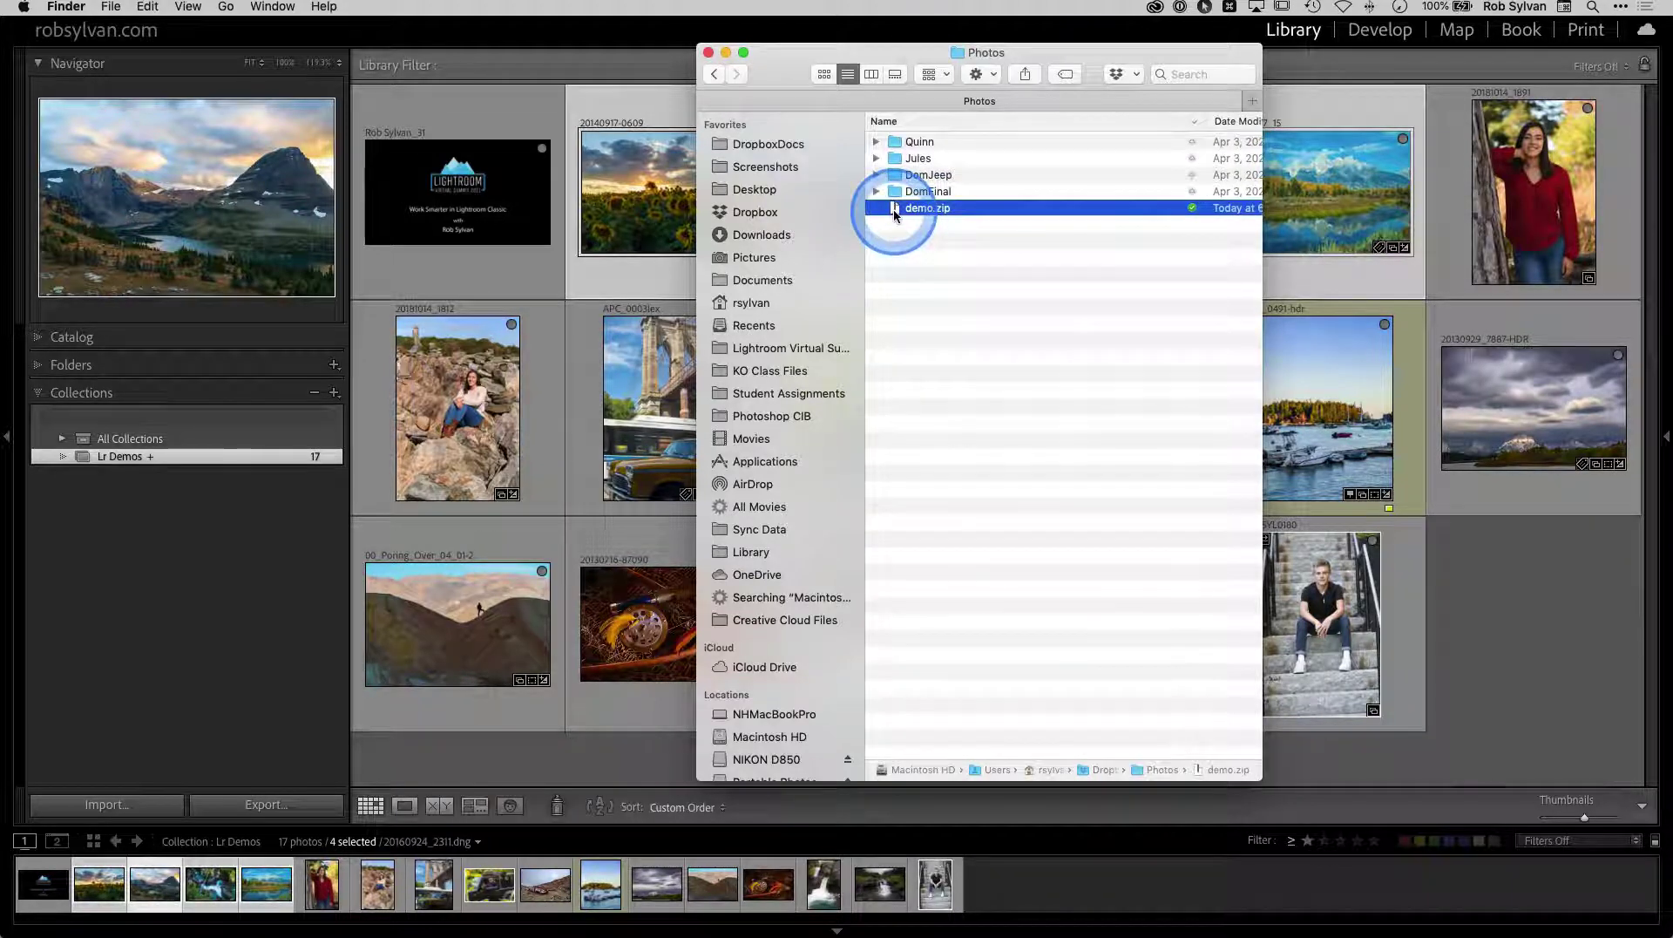
{"action": "right_click", "coordinate": [891, 209]}
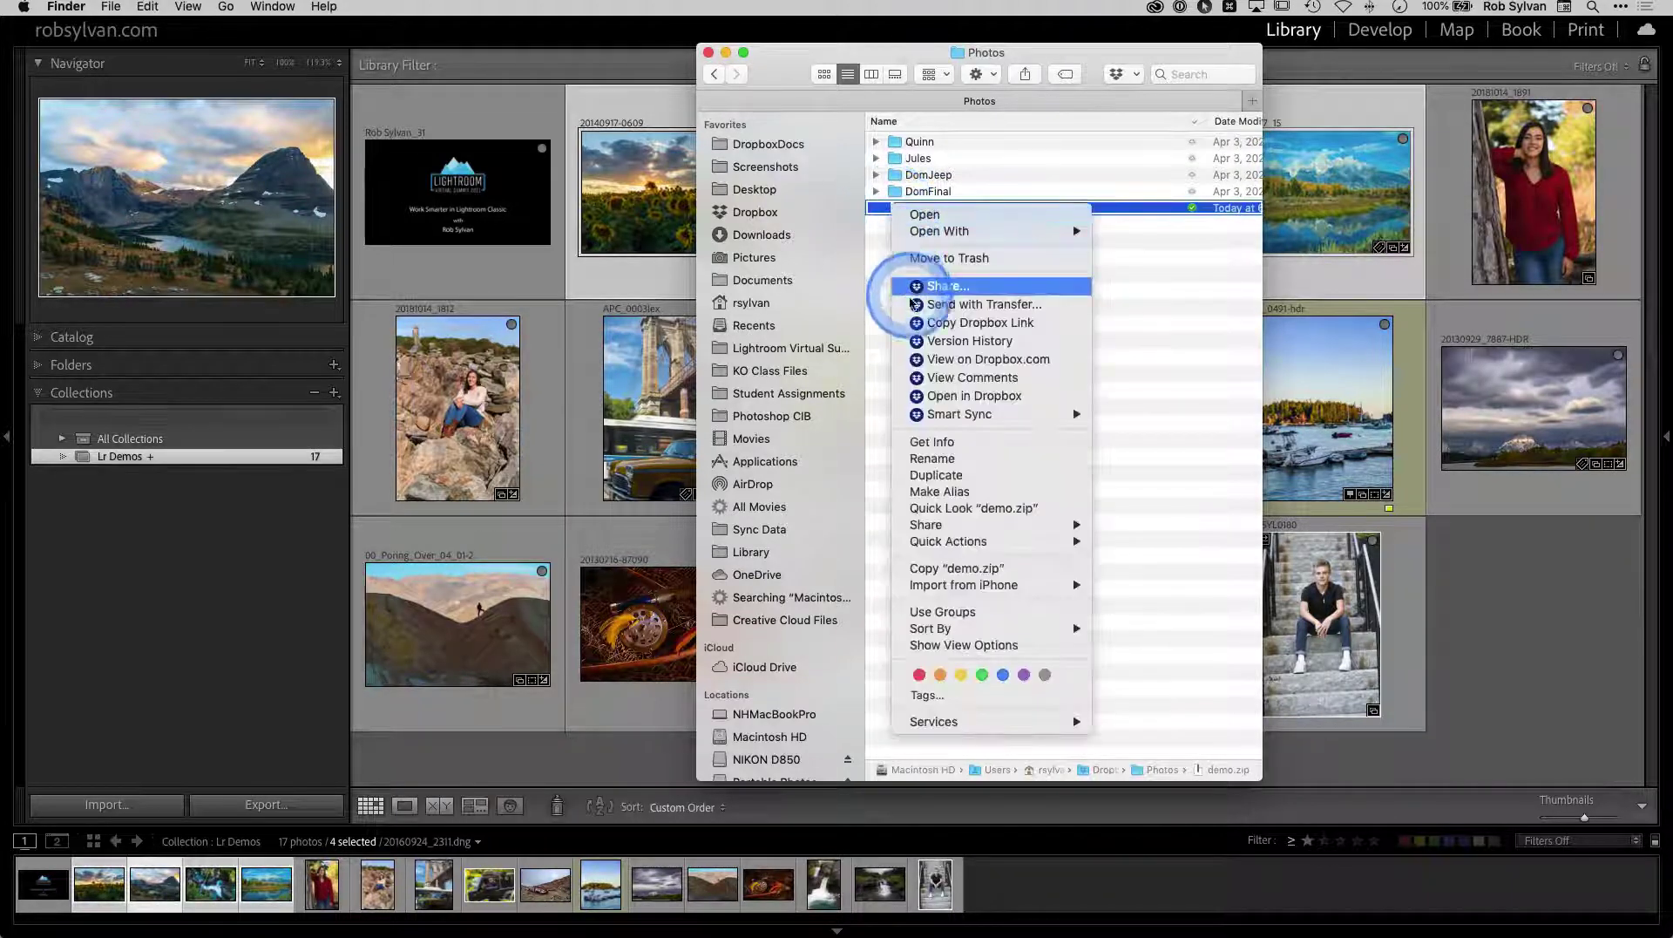
{"action": "left_click", "coordinate": [917, 324]}
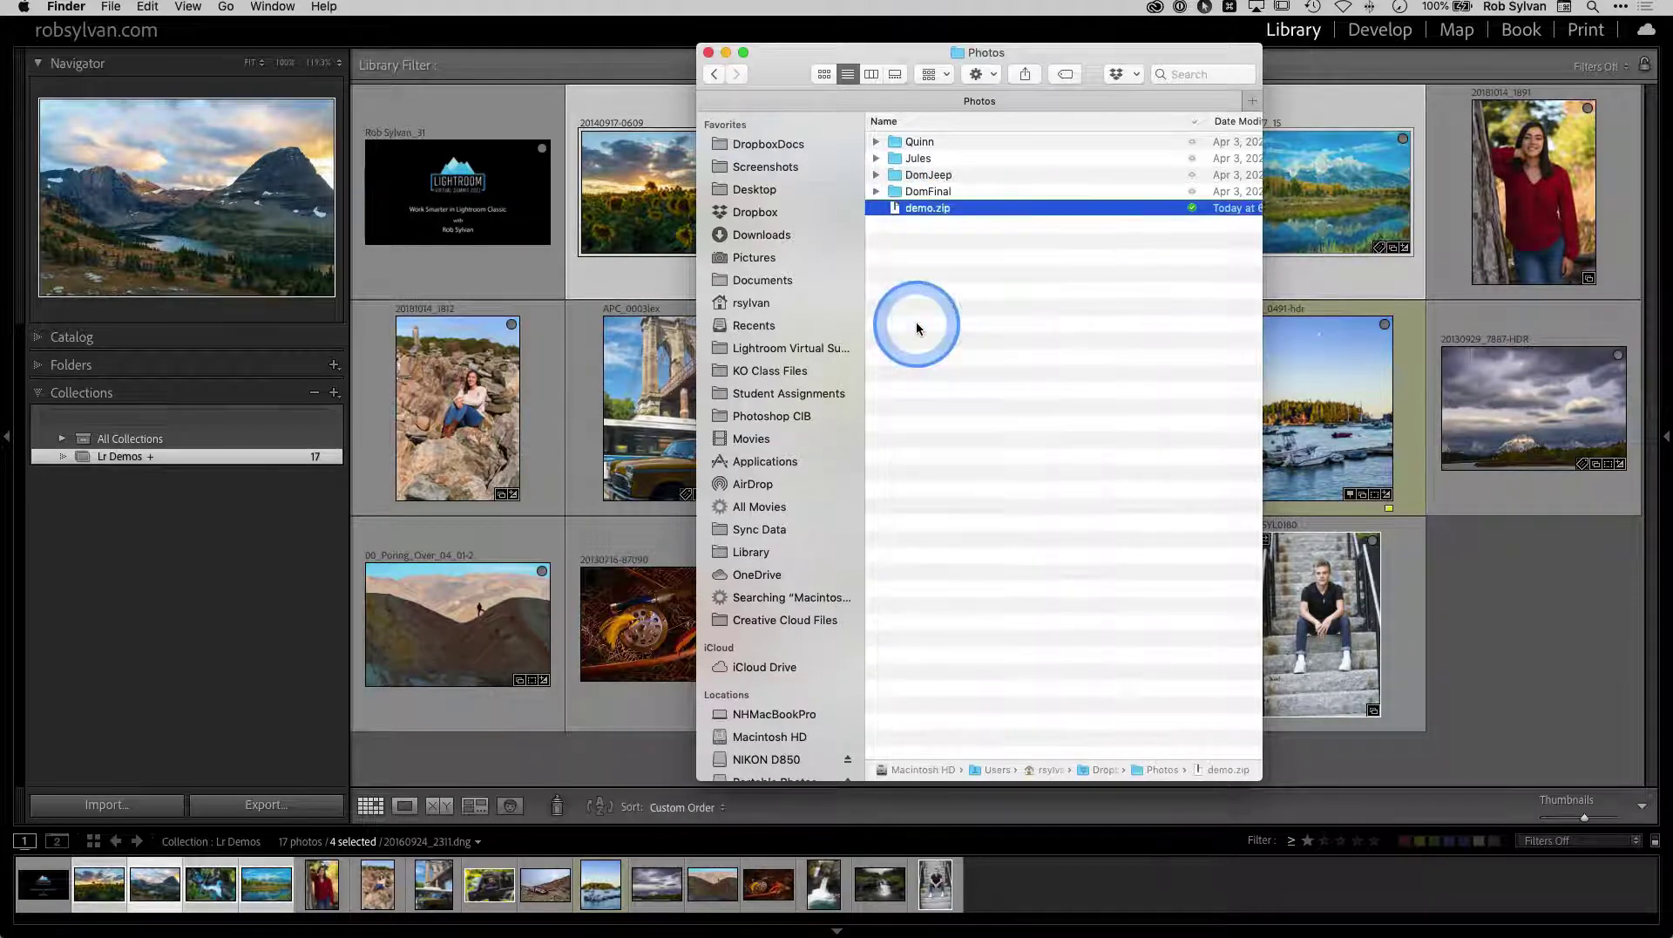